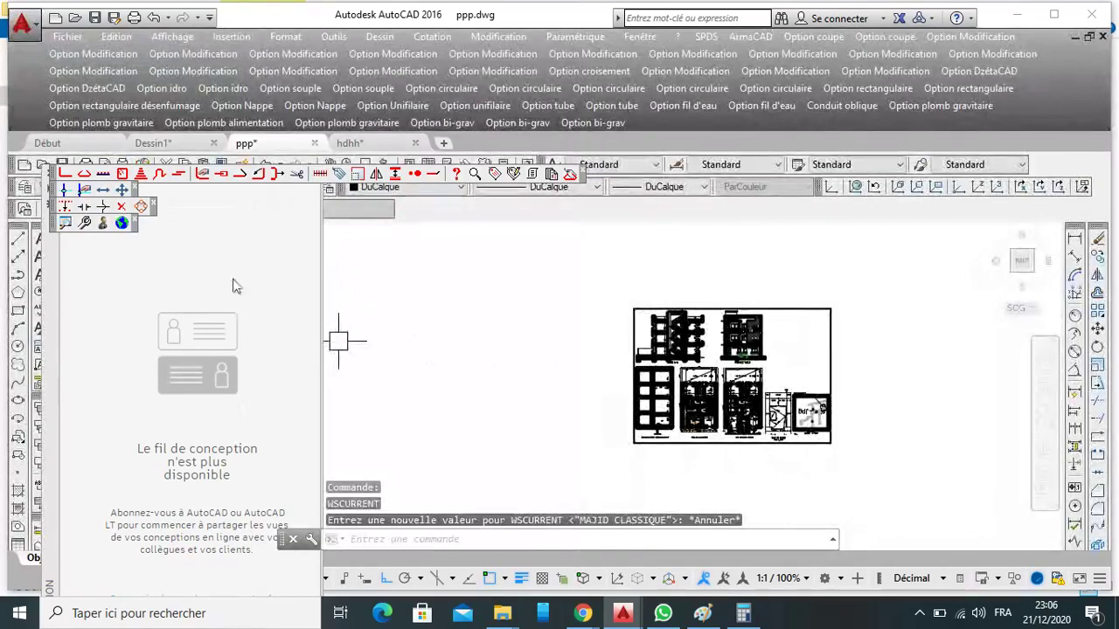
Close the design feed palette (Fil de conception) and maximize the program window.
left_click(50, 174)
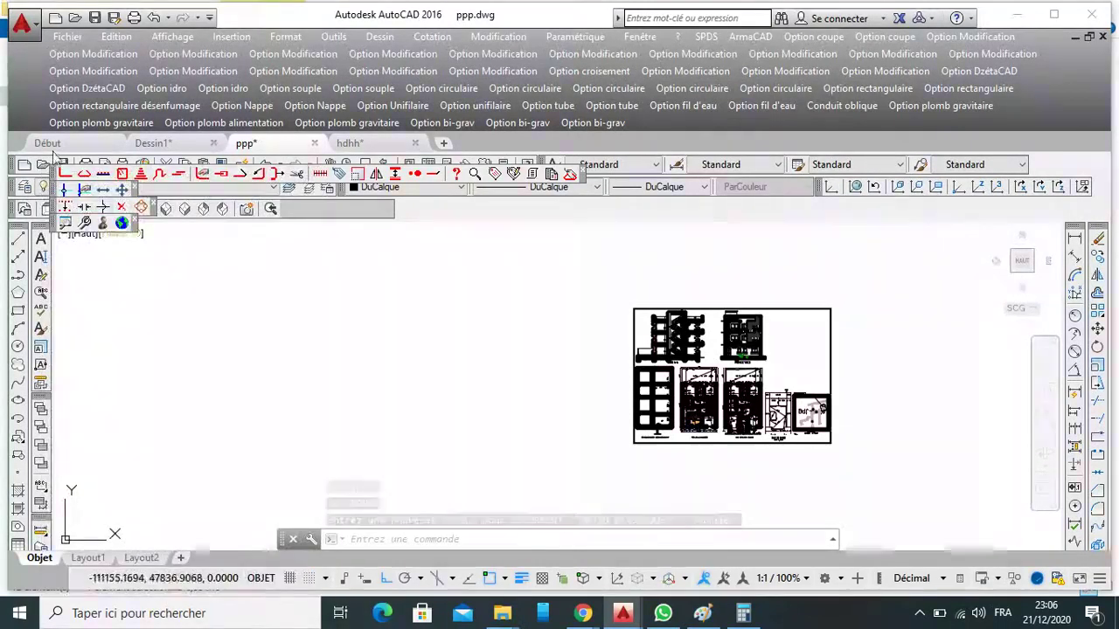
left_click(1053, 15)
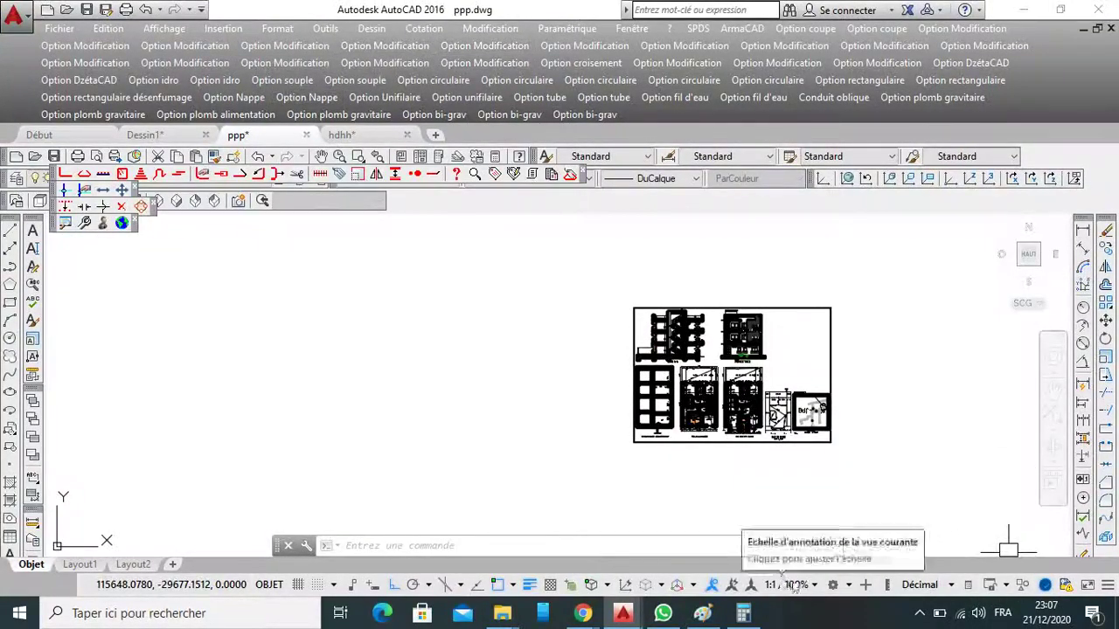
Switch the workspace to AutoCAD classique REBCAO and back to MAJID CLASSIQUE.
left_click(845, 587)
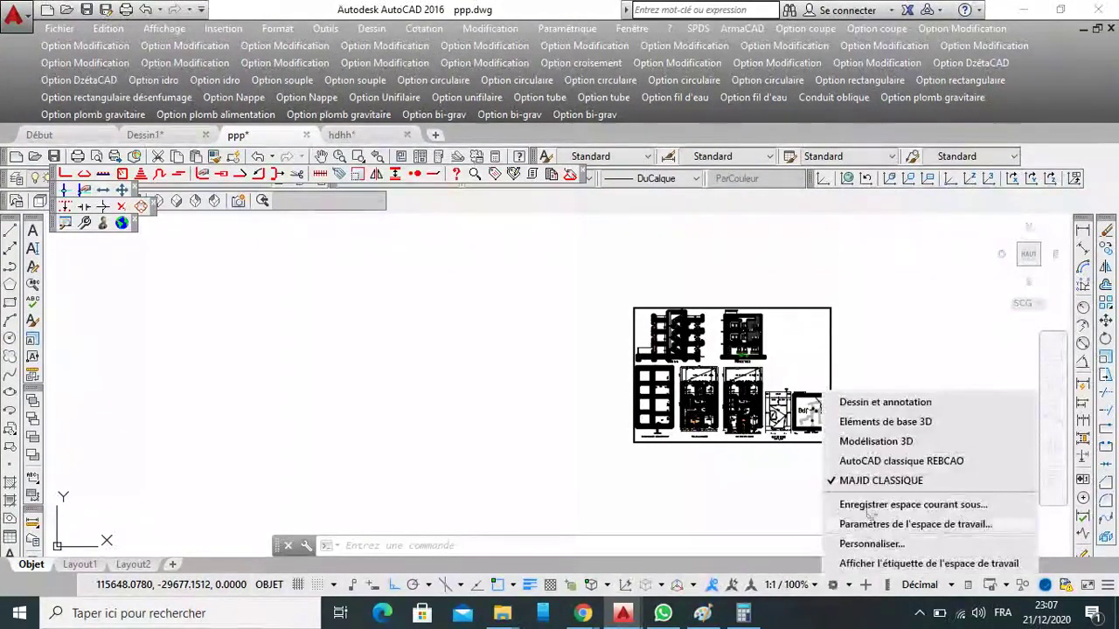
left_click(883, 460)
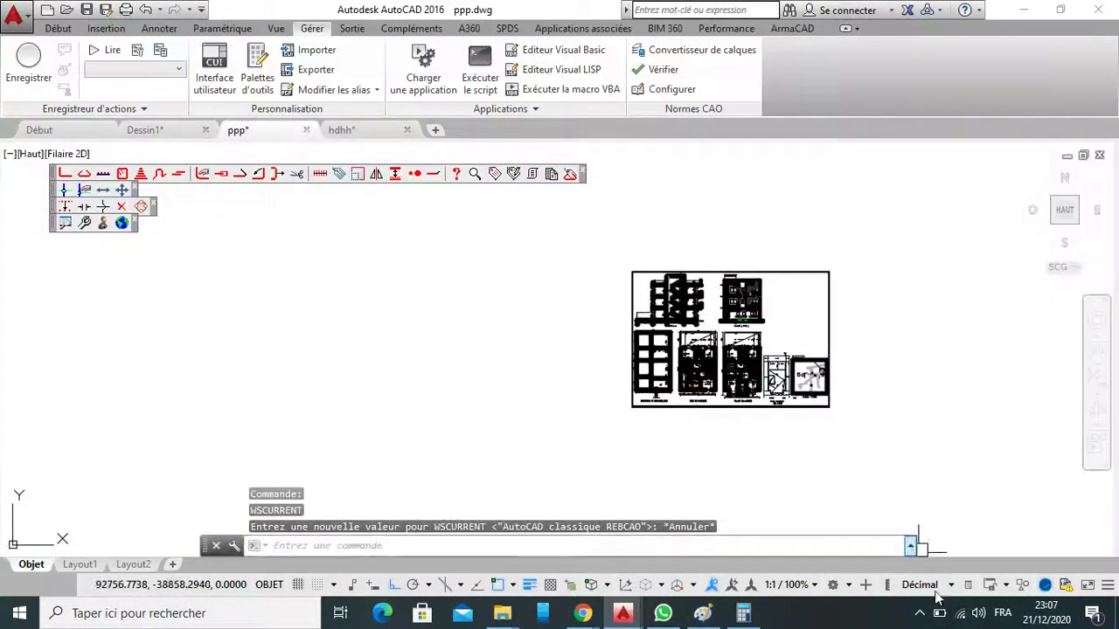
left_click(843, 583)
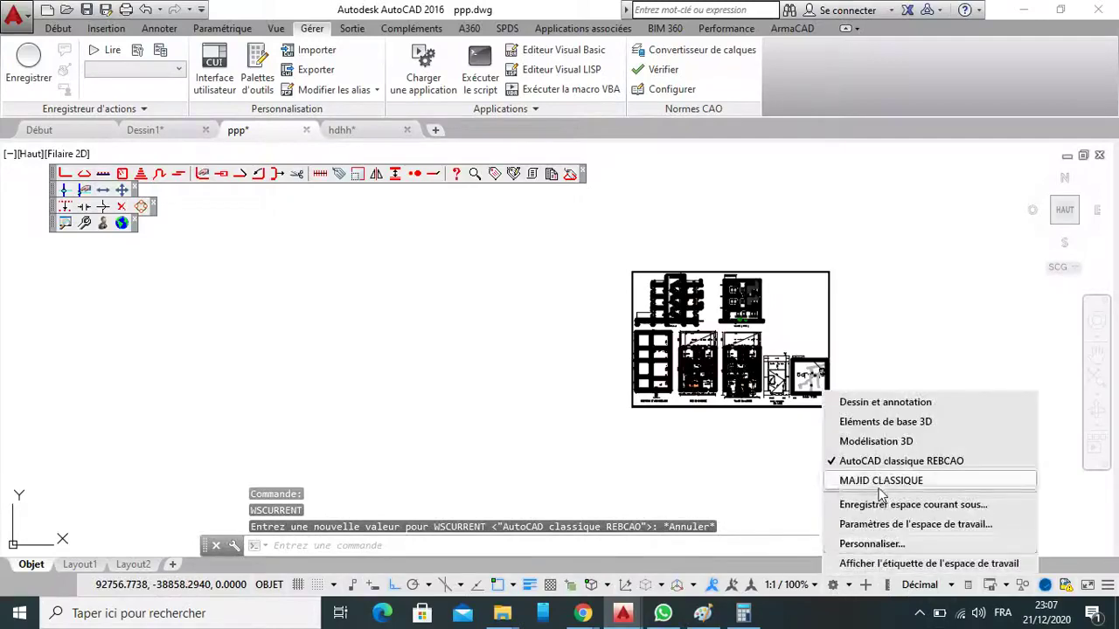
left_click(881, 482)
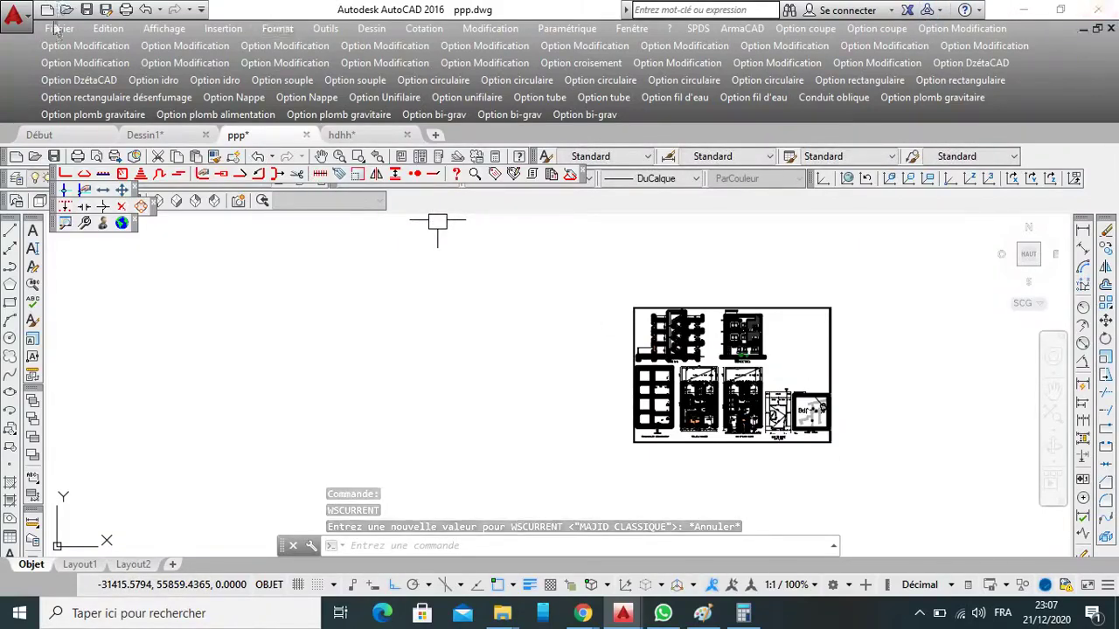
Quit the program, discarding the changes to hdhh.dwg, Dessin1.dwg and ppp.dwg.
left_click(1060, 9)
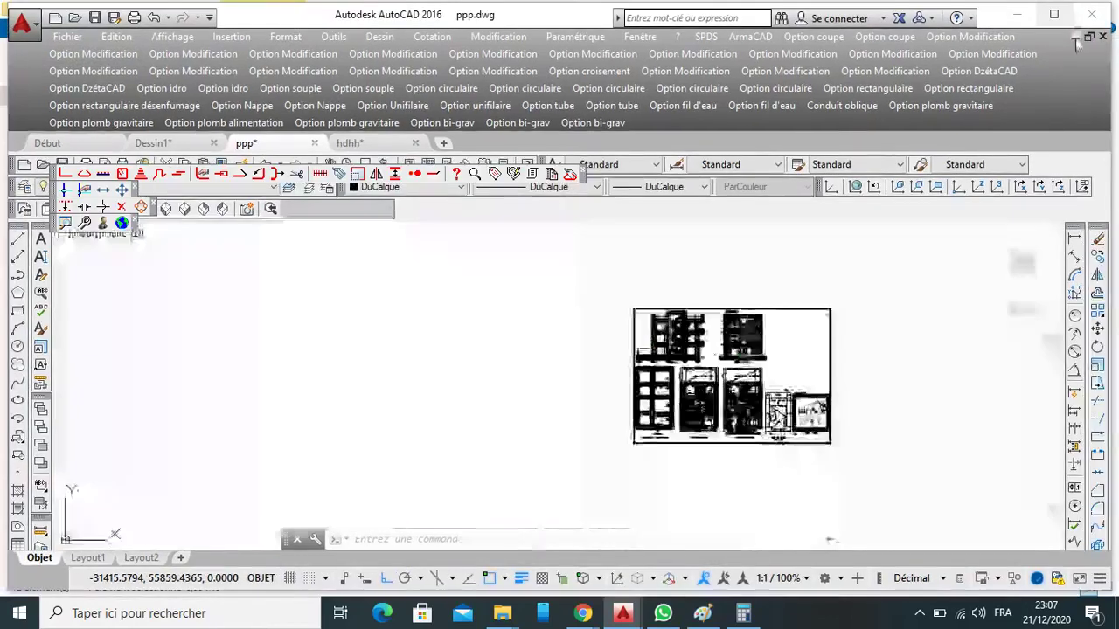
left_click(1088, 39)
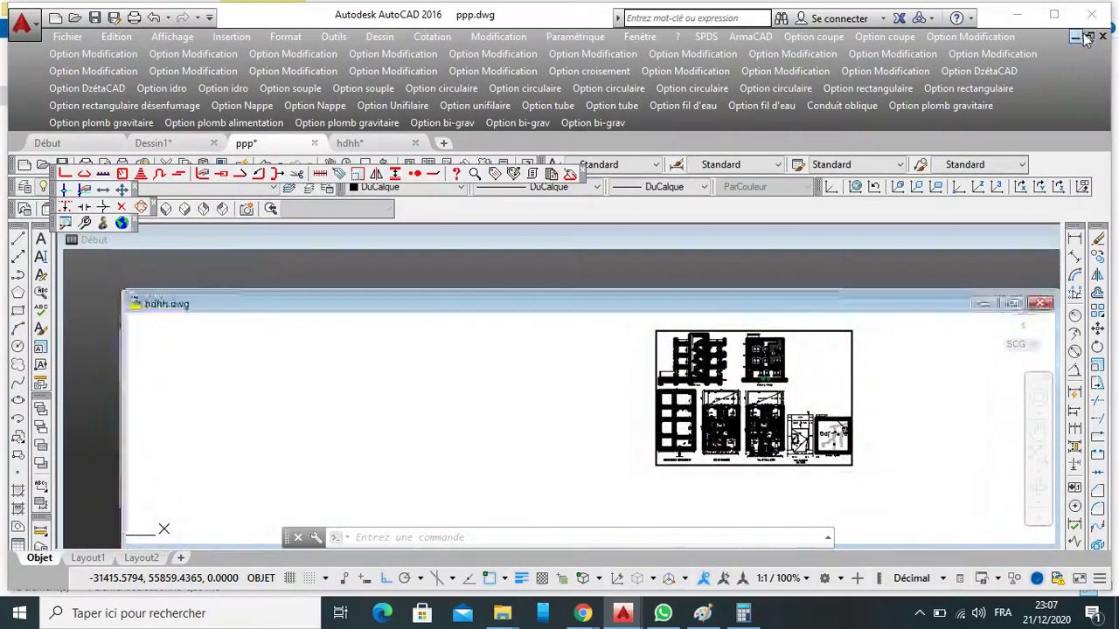
key("ctrl+Tab")
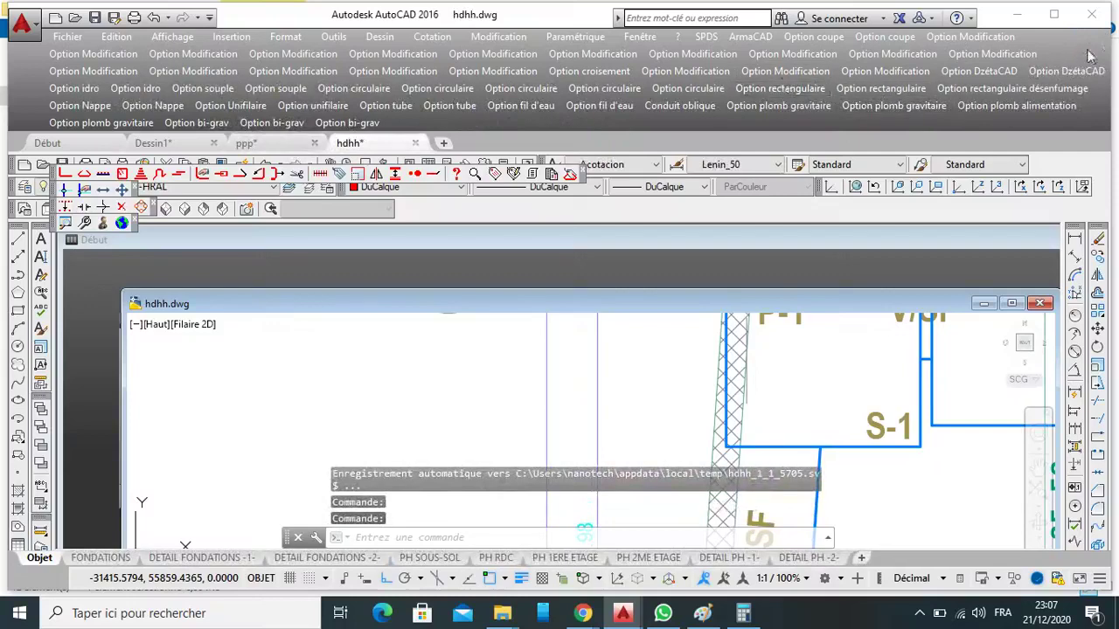
left_click(1101, 21)
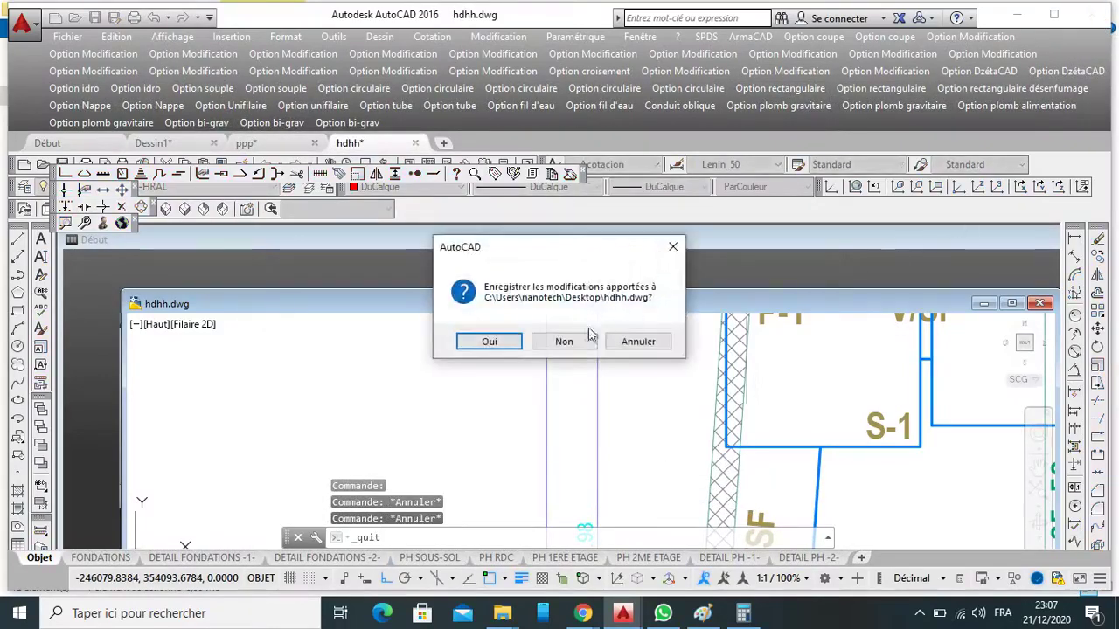
left_click(563, 342)
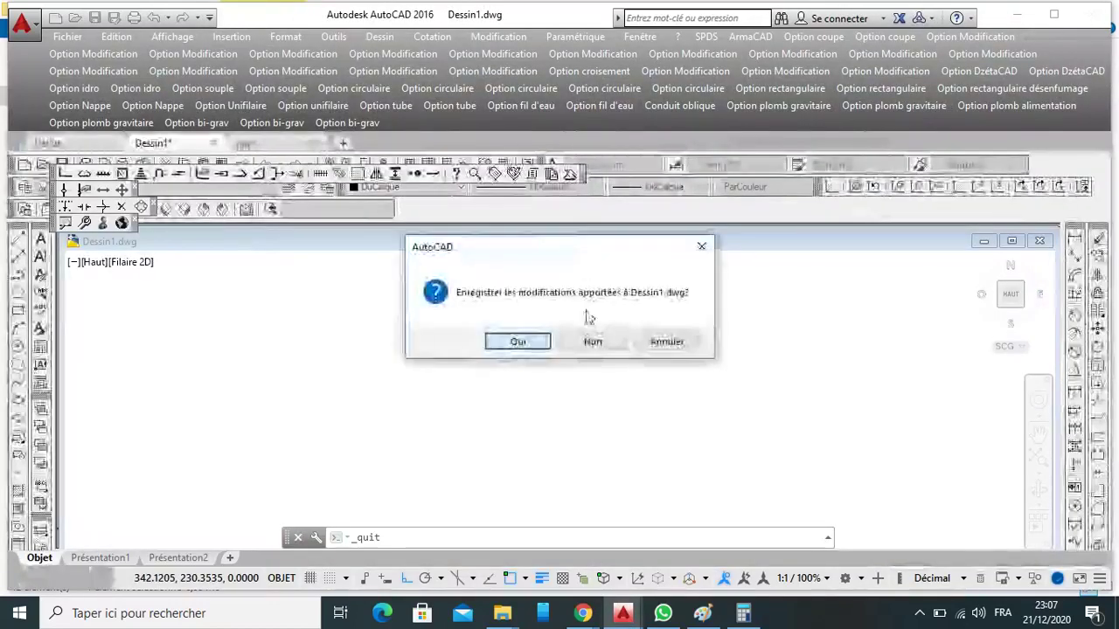
left_click(595, 344)
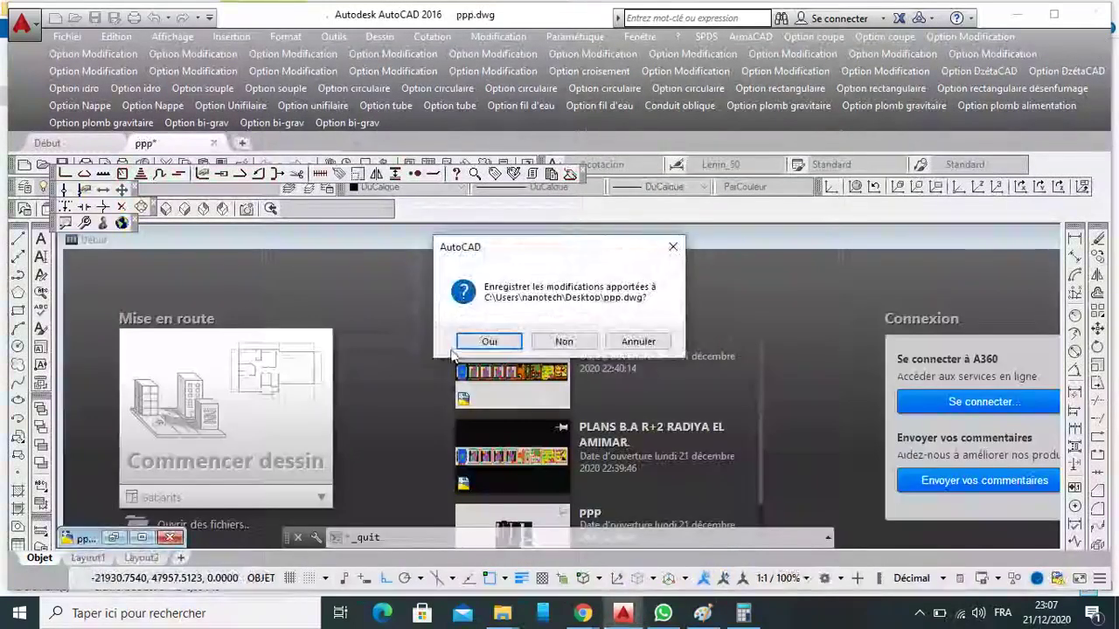
left_click(568, 341)
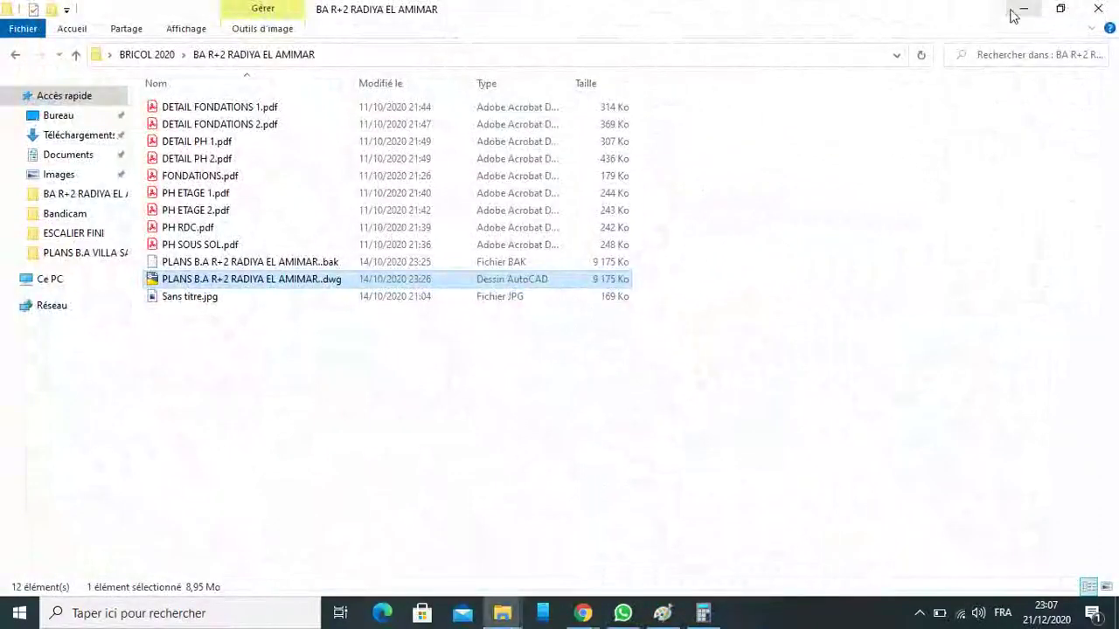
Reopen ppp.dwg in AutoCAD, ignoring the missing SHX files, and maximize its drawing window.
left_click(1020, 10)
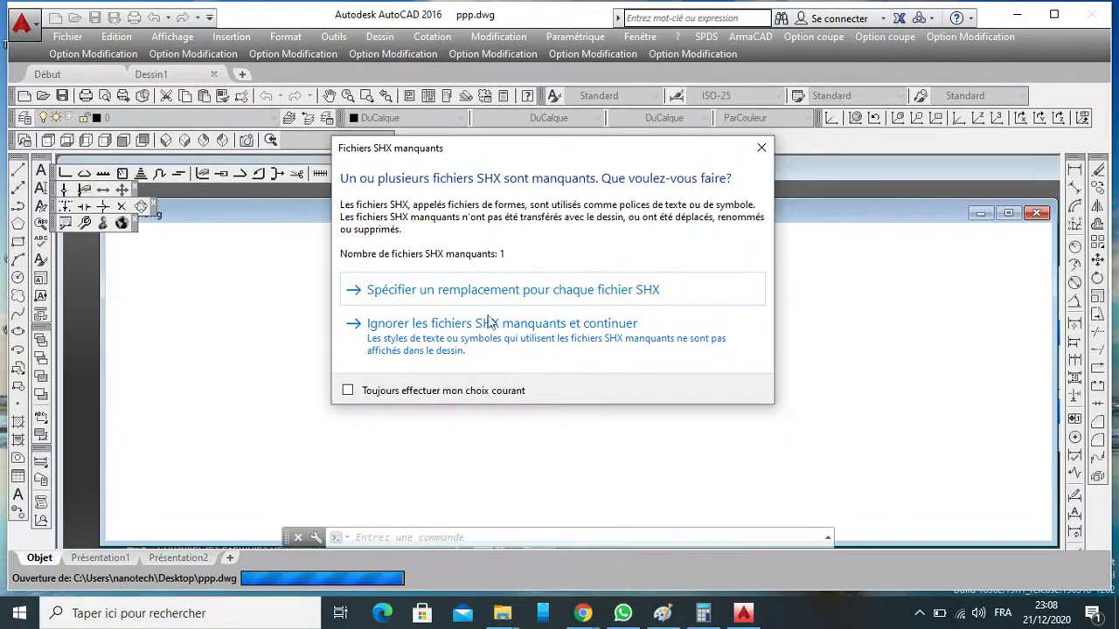
left_click(489, 332)
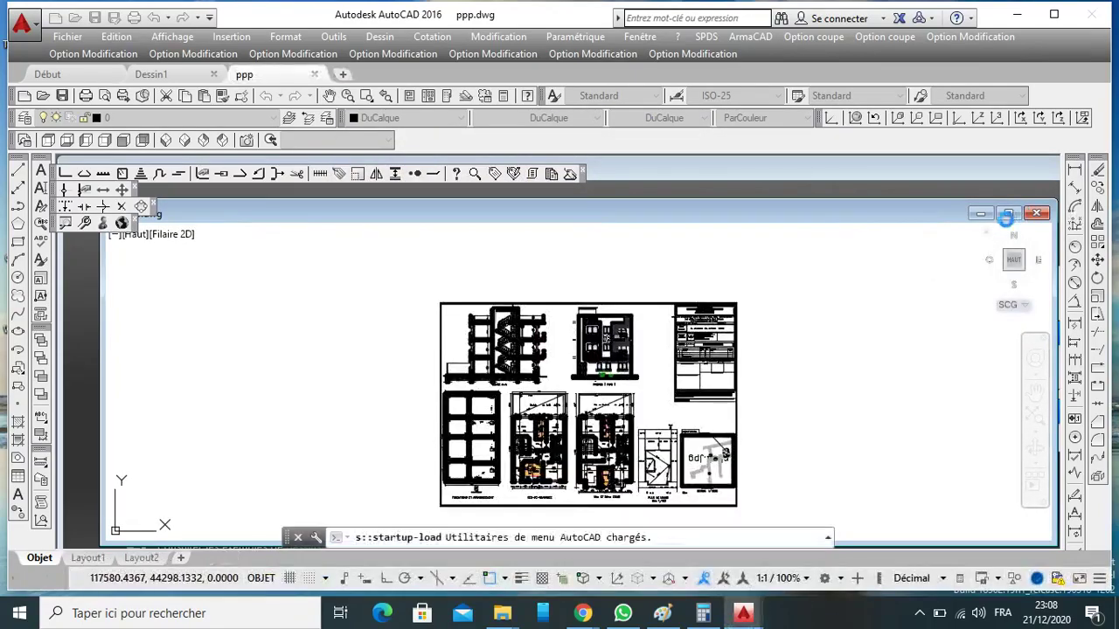
left_click(1008, 213)
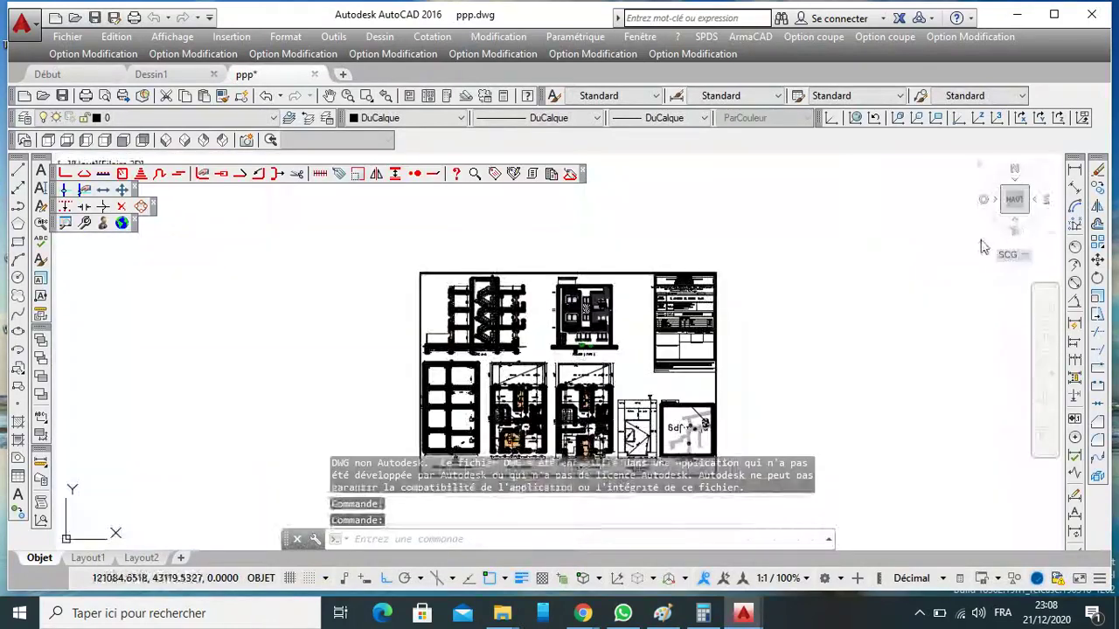
Maximize the program window and dock the three upper floating toolbars side by side in the row beneath the layer controls.
left_click_drag(103, 164, 464, 142)
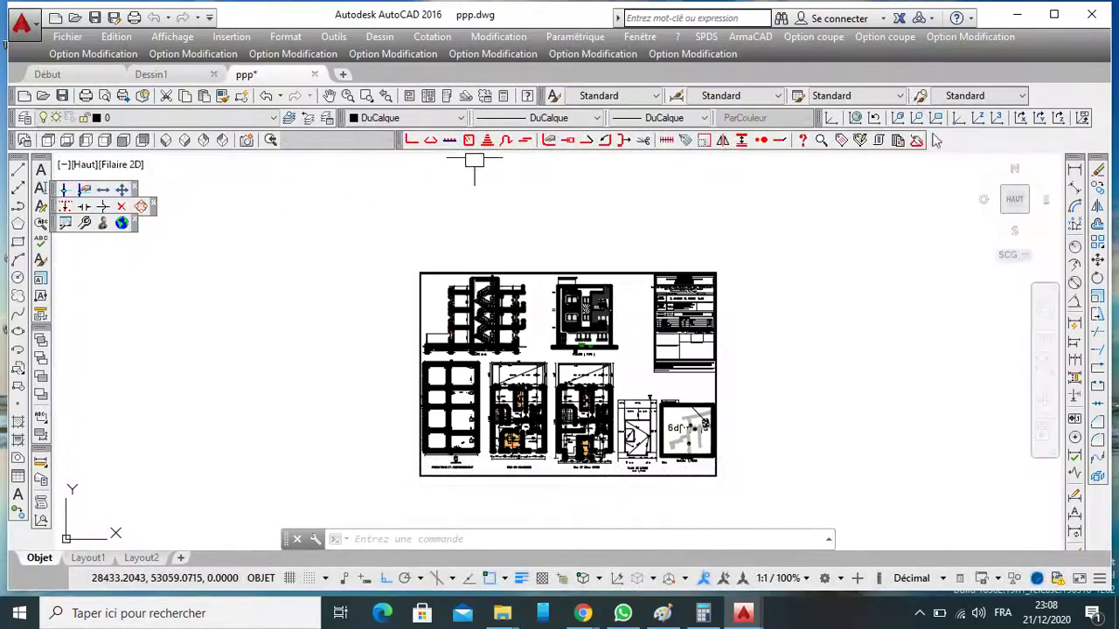
left_click(1054, 15)
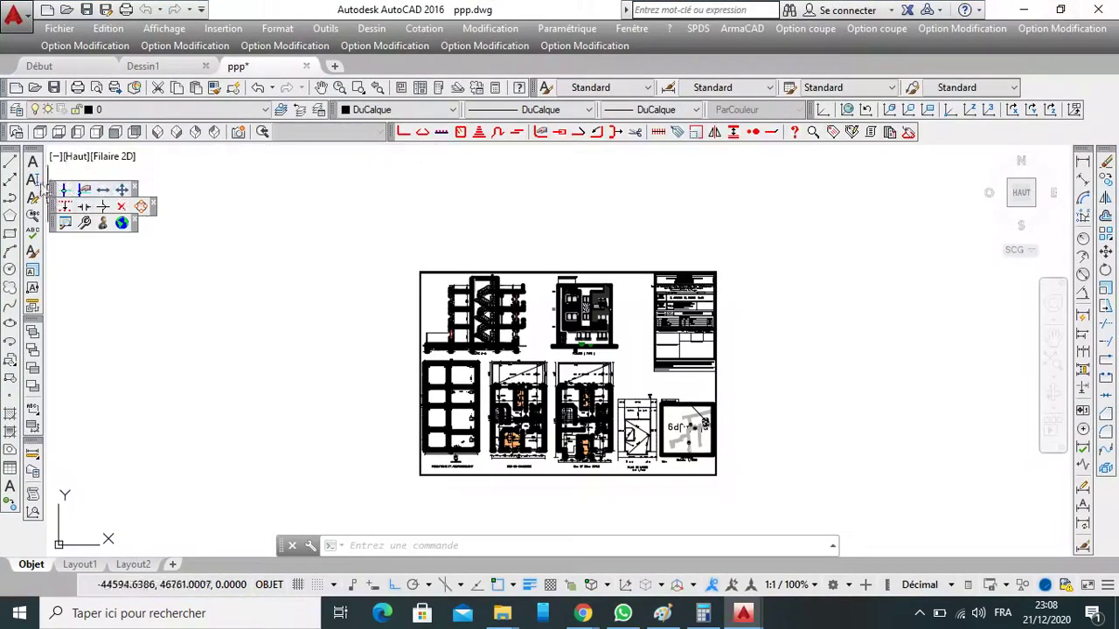
left_click_drag(61, 191, 937, 131)
left_click_drag(54, 208, 1053, 132)
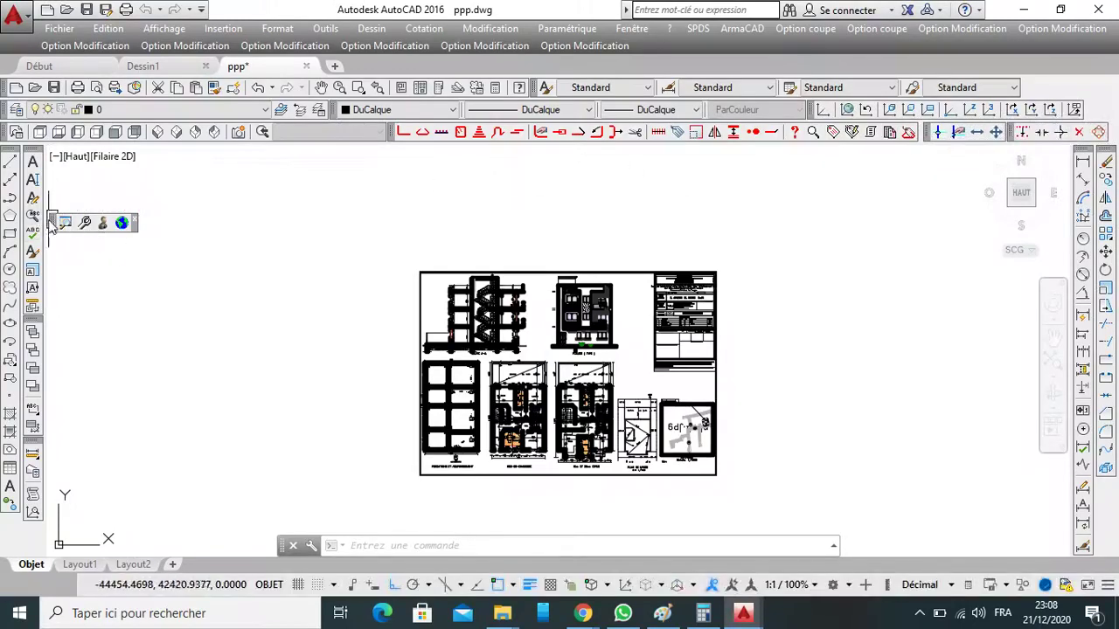
Remove the standard views toolbar and dock the remaining small floating toolbar in its place.
left_click_drag(58, 226, 305, 185)
left_click_drag(15, 137, 329, 278)
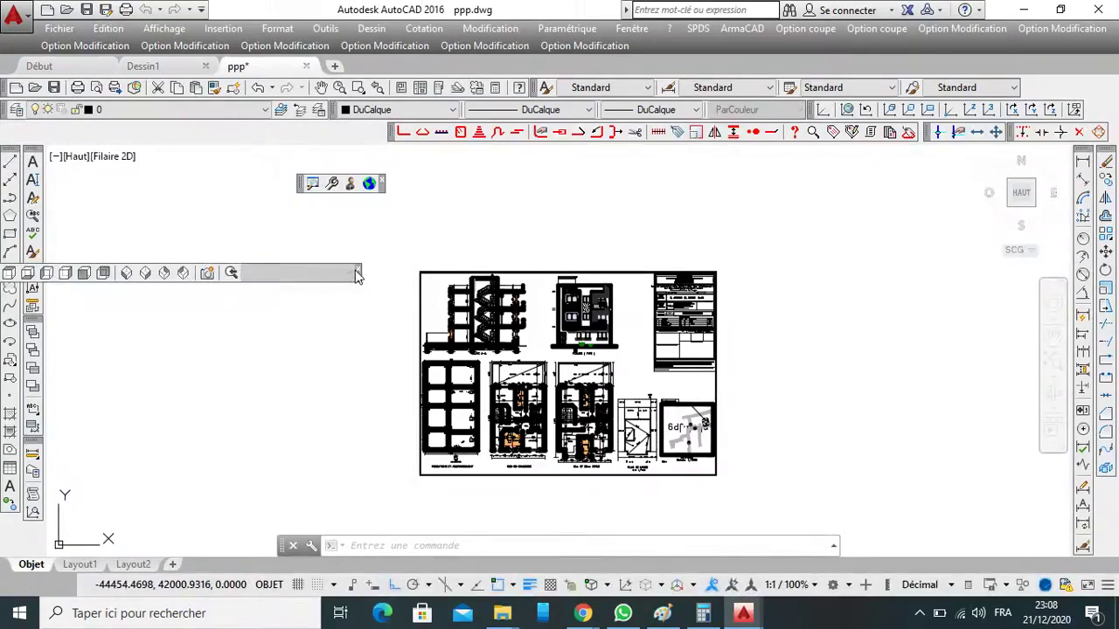
left_click(357, 273)
left_click_drag(302, 192, 87, 131)
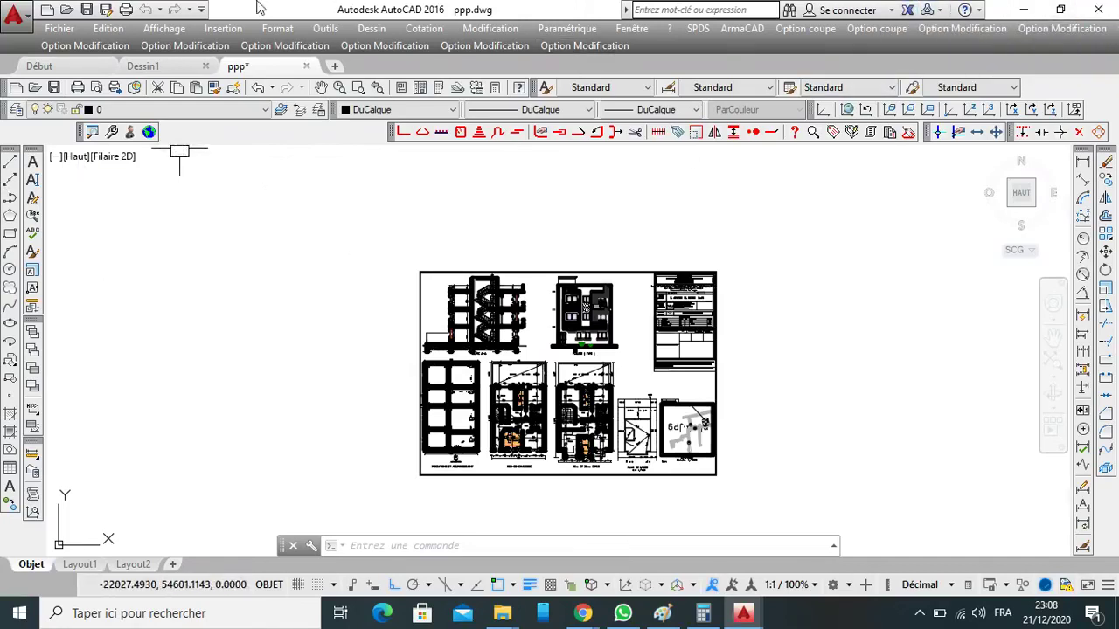
right_click(672, 50)
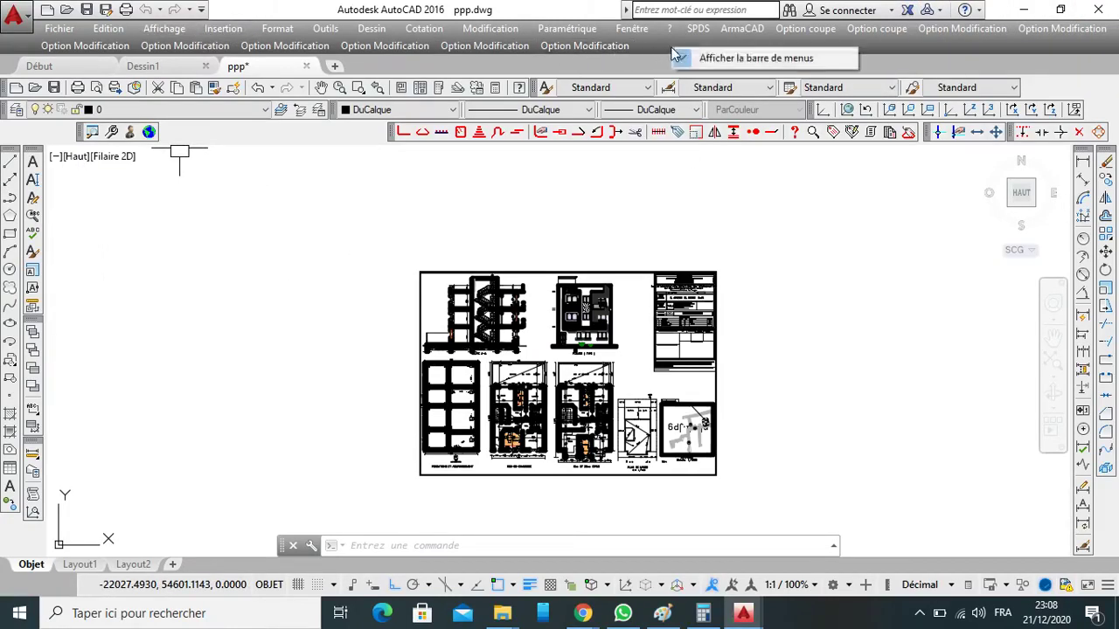
left_click(177, 33)
left_click(109, 28)
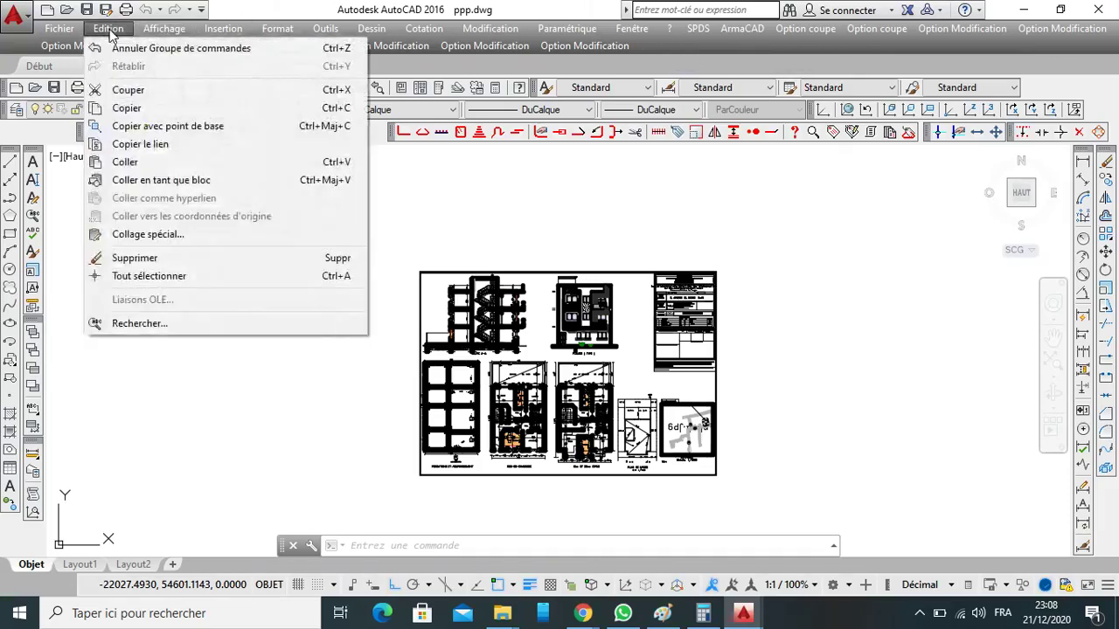
left_click(108, 28)
left_click(164, 28)
left_click(202, 10)
left_click(202, 10)
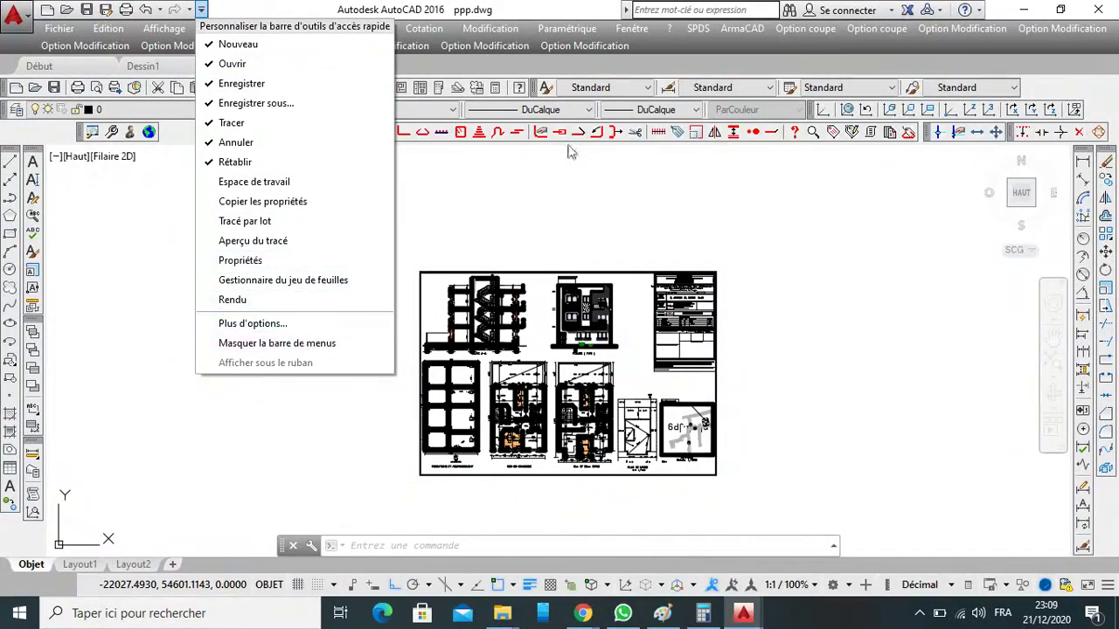
left_click(759, 207)
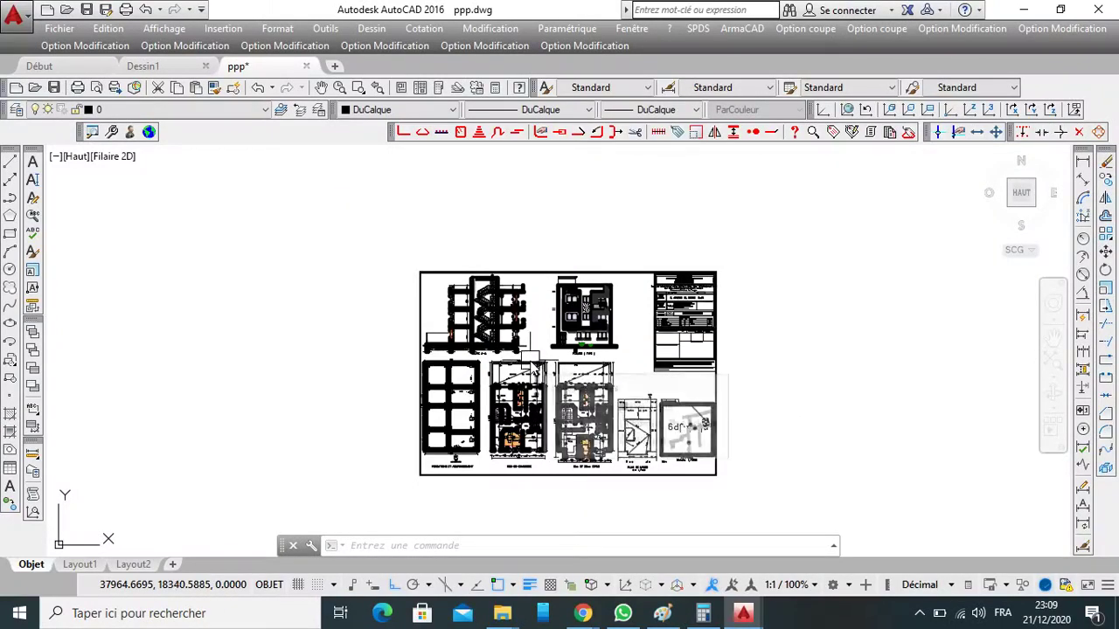
Examine the house sheet, including section A-A, the façade, the foundation plan, both floor plans and the site plan.
scroll(538, 349, "up", 5)
scroll(603, 419, "down", 3)
scroll(648, 472, "up", 3)
scroll(649, 472, "up", 2)
scroll(648, 455, "down", 7)
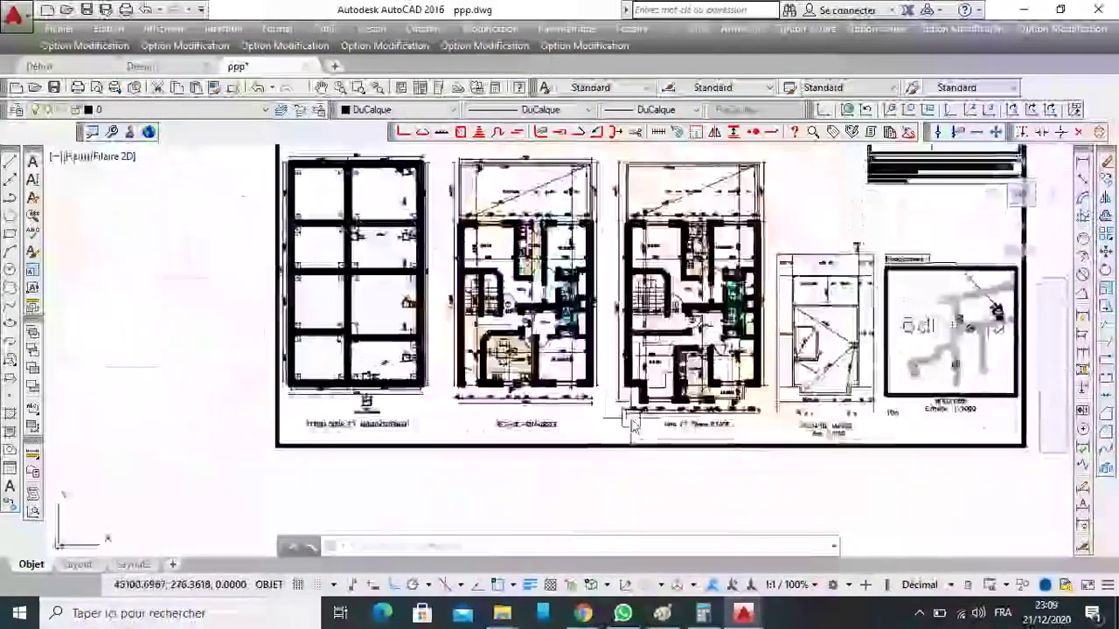
scroll(628, 262, "up", 6)
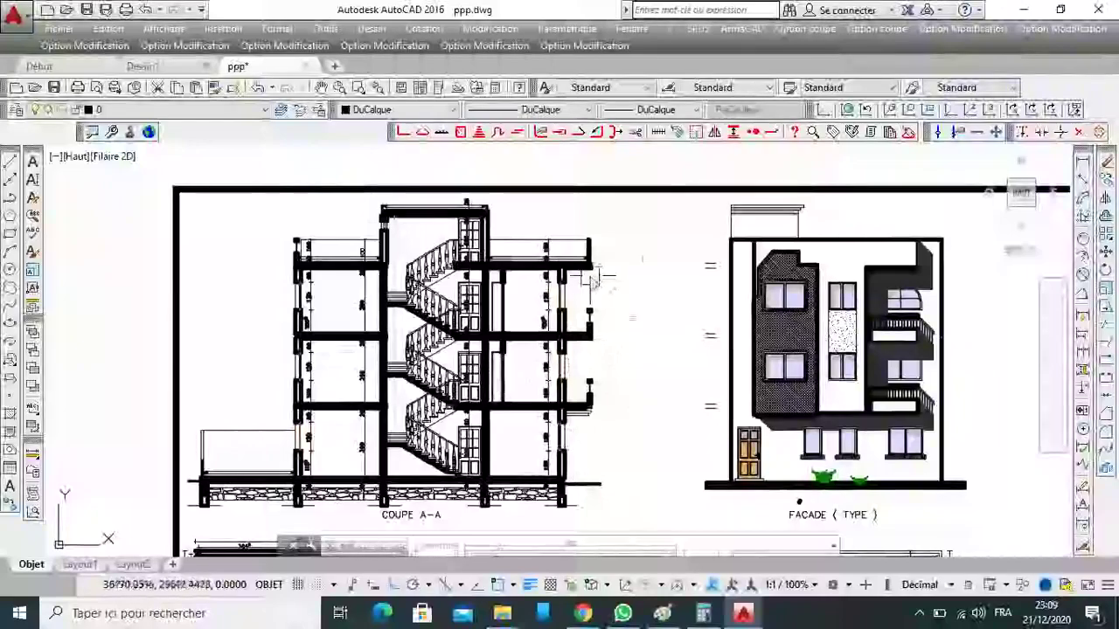
scroll(573, 249, "down", 2)
scroll(568, 248, "down", 4)
scroll(629, 332, "up", 5)
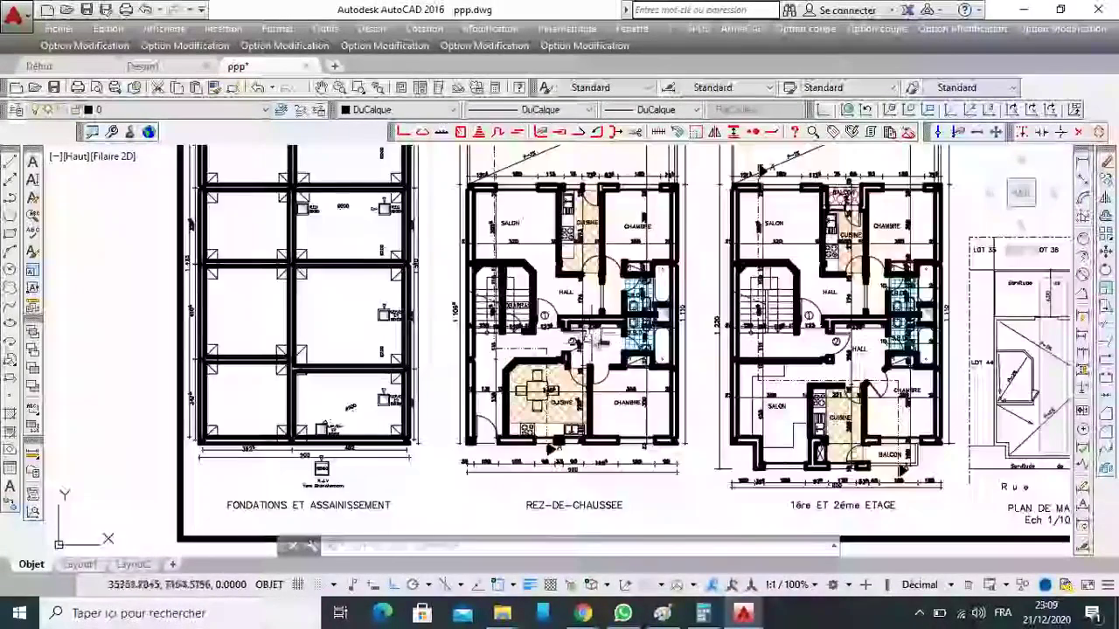
scroll(695, 376, "down", 5)
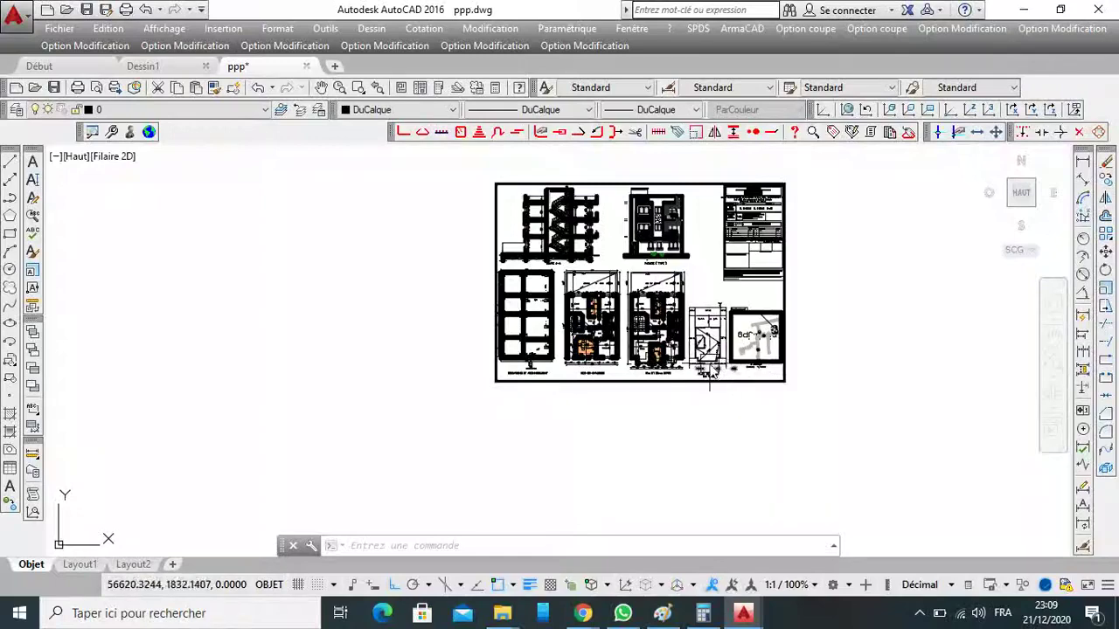
scroll(651, 324, "up", 4)
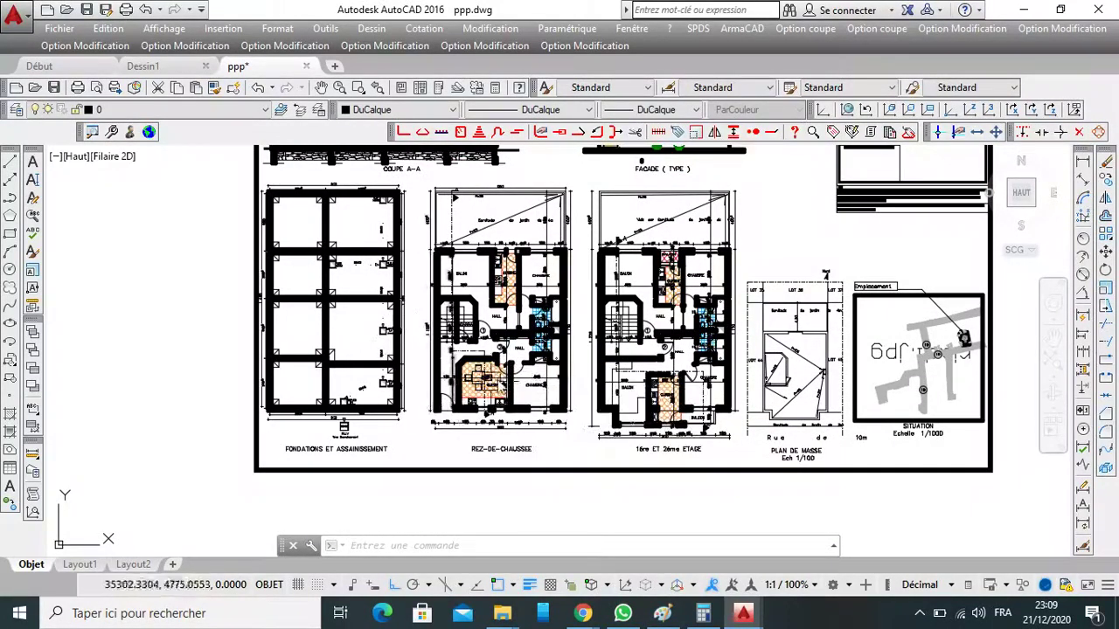
scroll(592, 353, "down", 2)
scroll(594, 369, "up", 2)
scroll(681, 385, "down", 4)
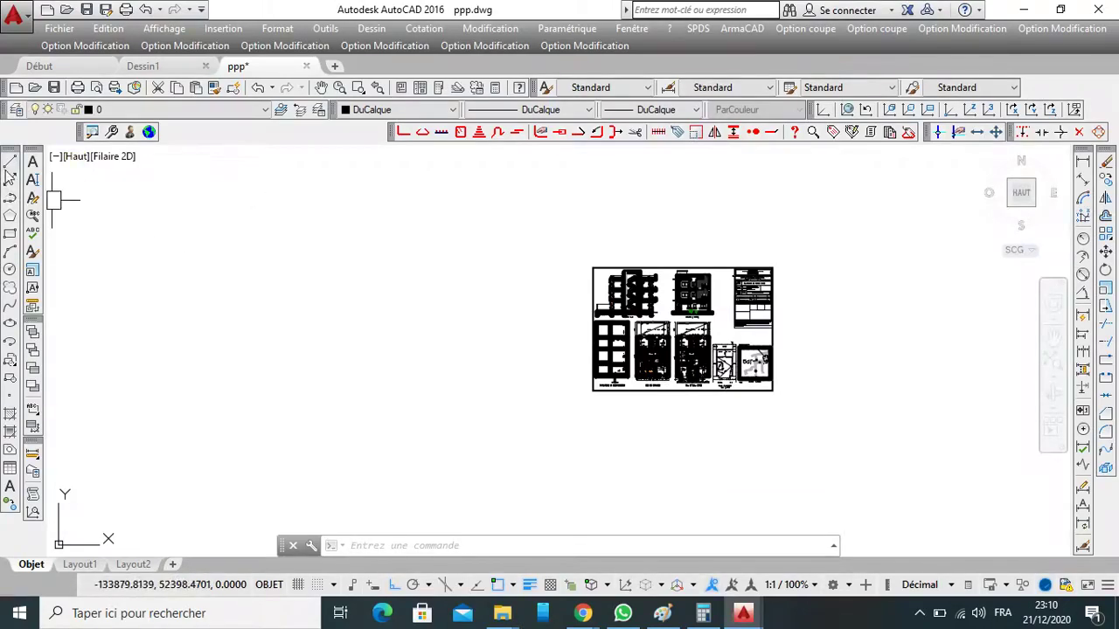
Draw a horizontal line 1000 units long in the empty area above the house sheet.
left_click(10, 163)
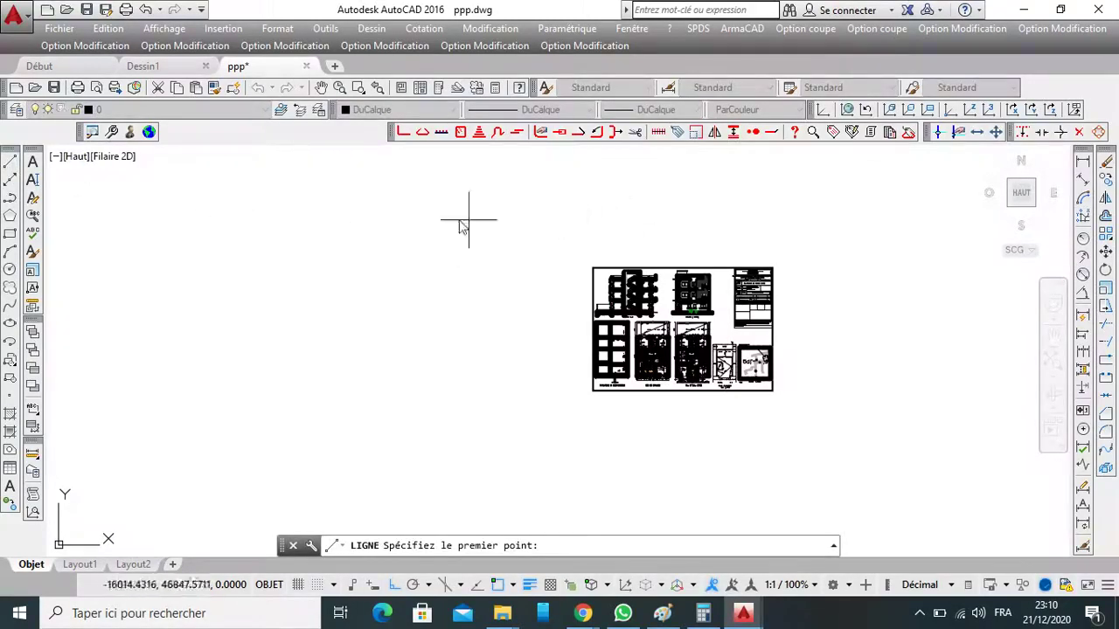
scroll(706, 242, "up", 4)
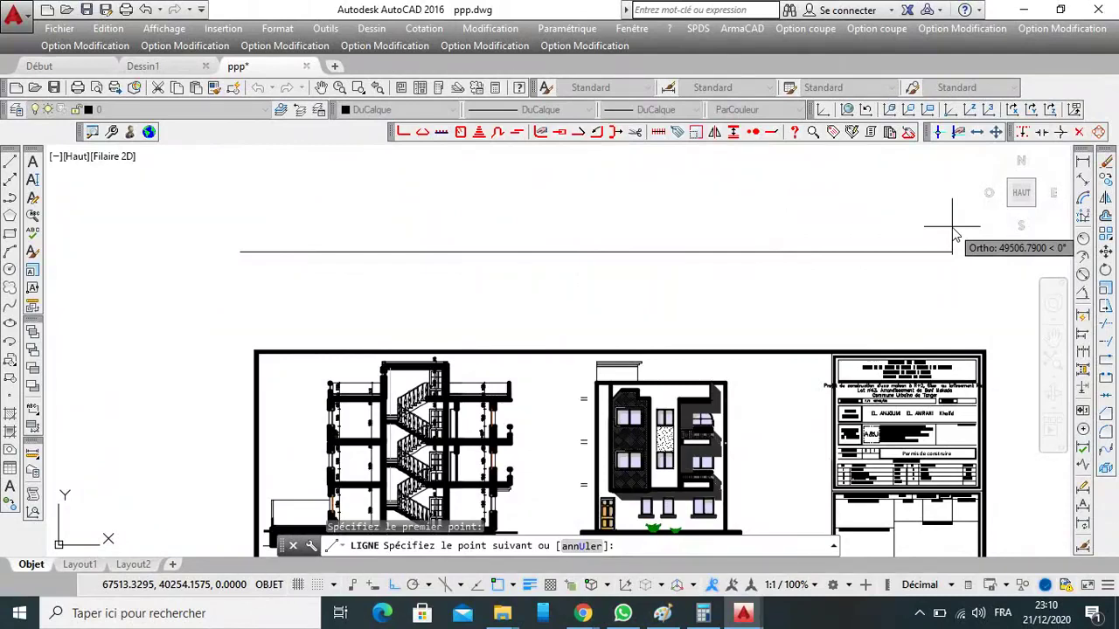
type("1000")
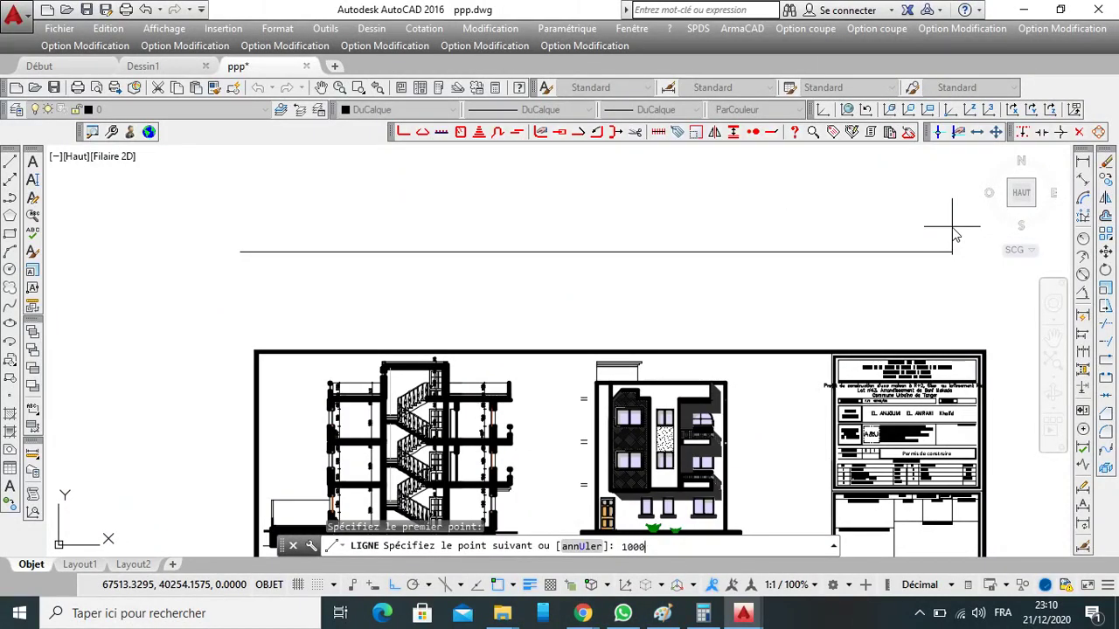
key("Return")
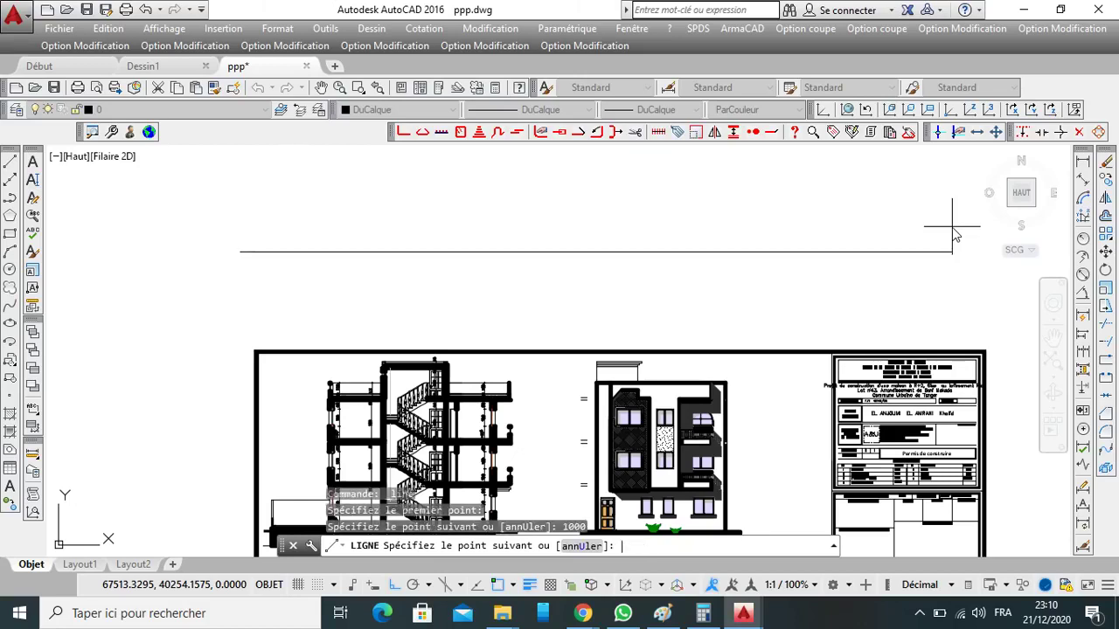
scroll(774, 271, "down", 8)
right_click(775, 276)
left_click(811, 283)
scroll(691, 262, "up", 10)
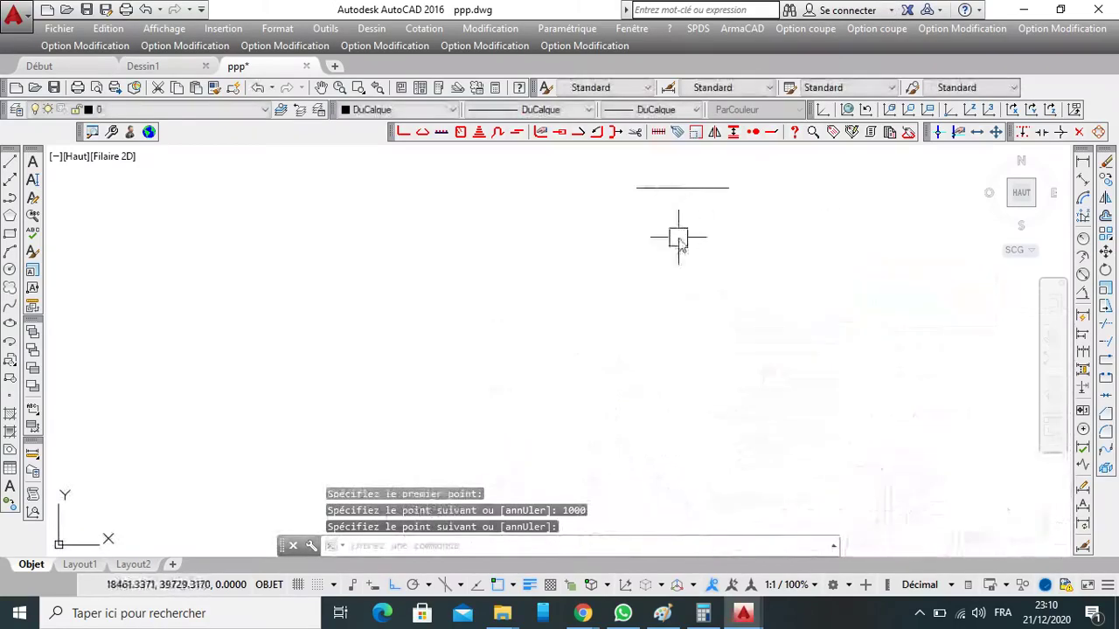
Erase the 1000-unit line above the sheet.
scroll(775, 307, "down", 3)
scroll(670, 210, "up", 1)
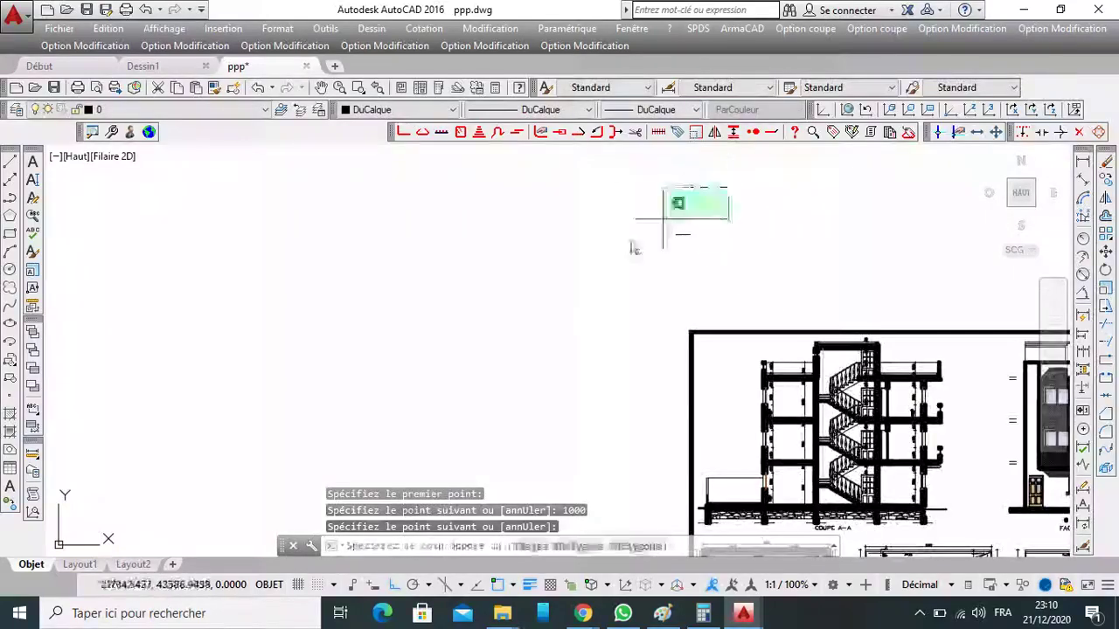
left_click(667, 224)
left_click(700, 243)
mouse_move(676, 235)
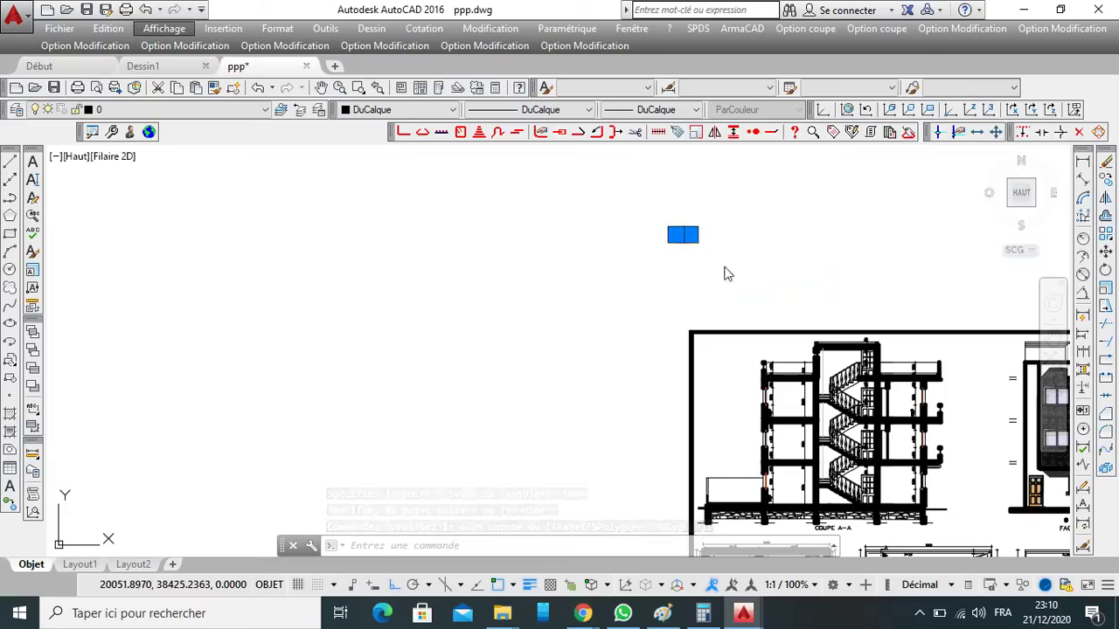
left_click(743, 260)
left_click(610, 187)
key("Delete")
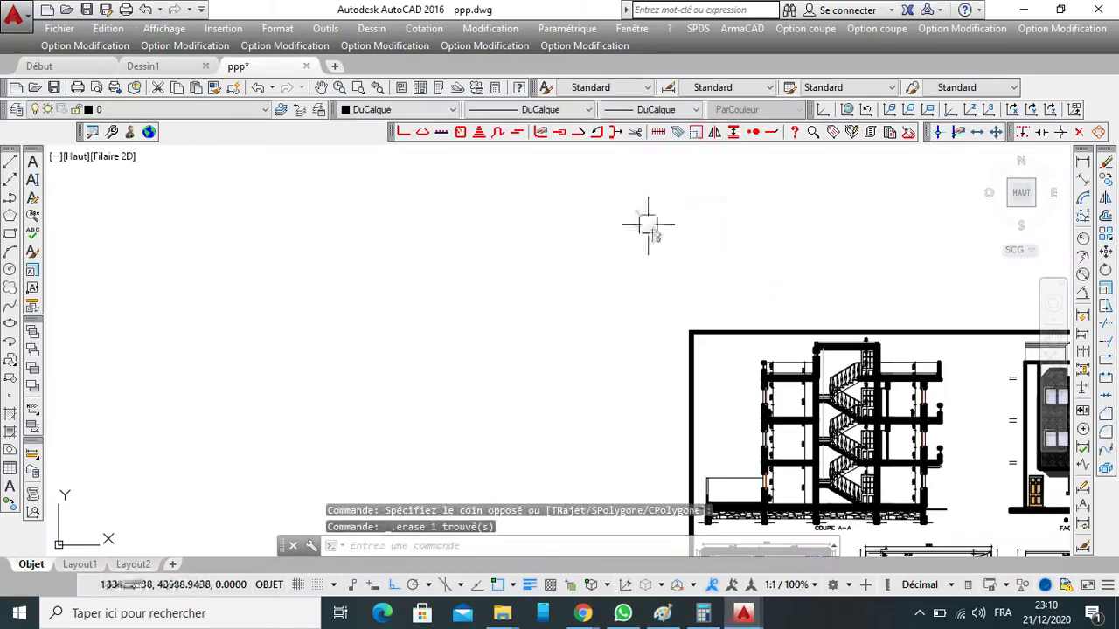
Draw a horizontal line 1 unit long in the empty area above section A-A.
left_click(9, 163)
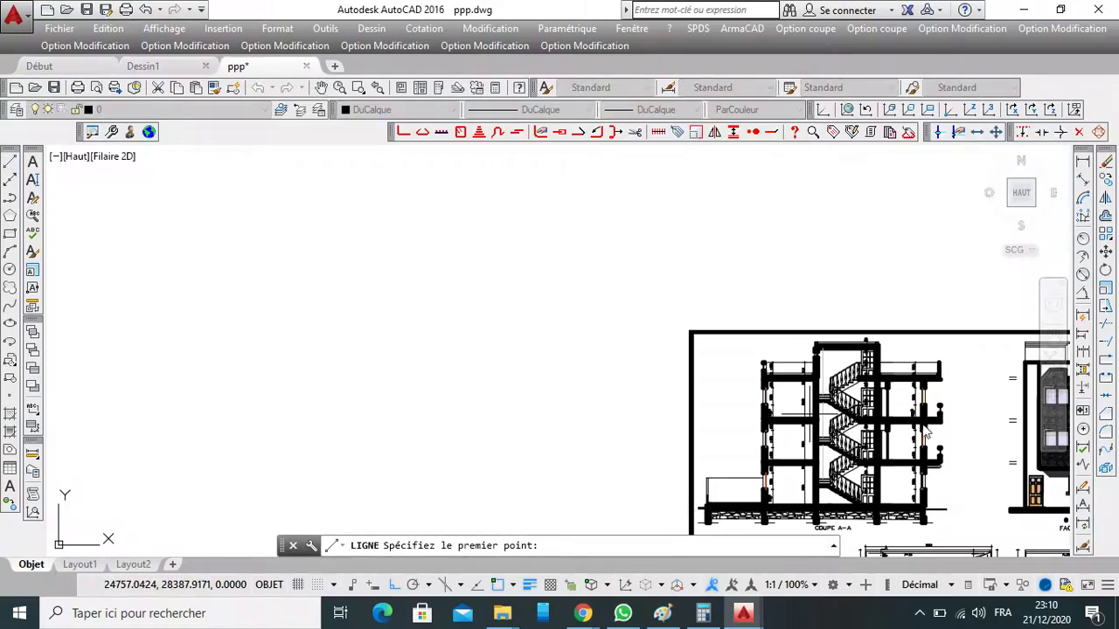
left_click(650, 253)
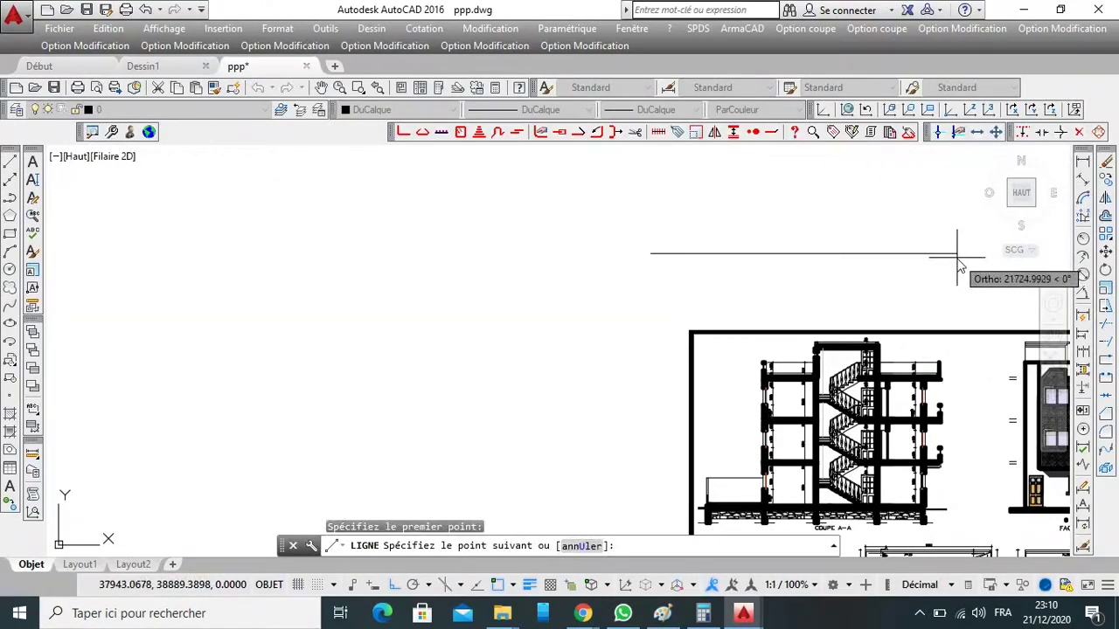
type("1")
key("Return")
right_click(957, 262)
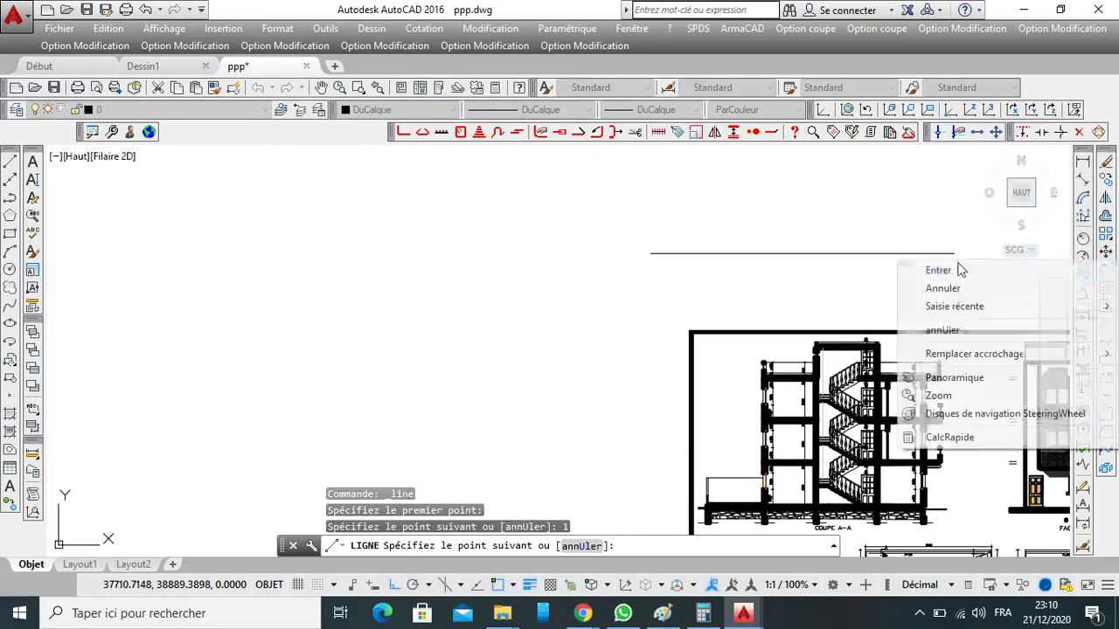
left_click(935, 268)
Erase the 1-unit line above the sheet.
scroll(603, 253, "up", 2)
left_click(685, 255)
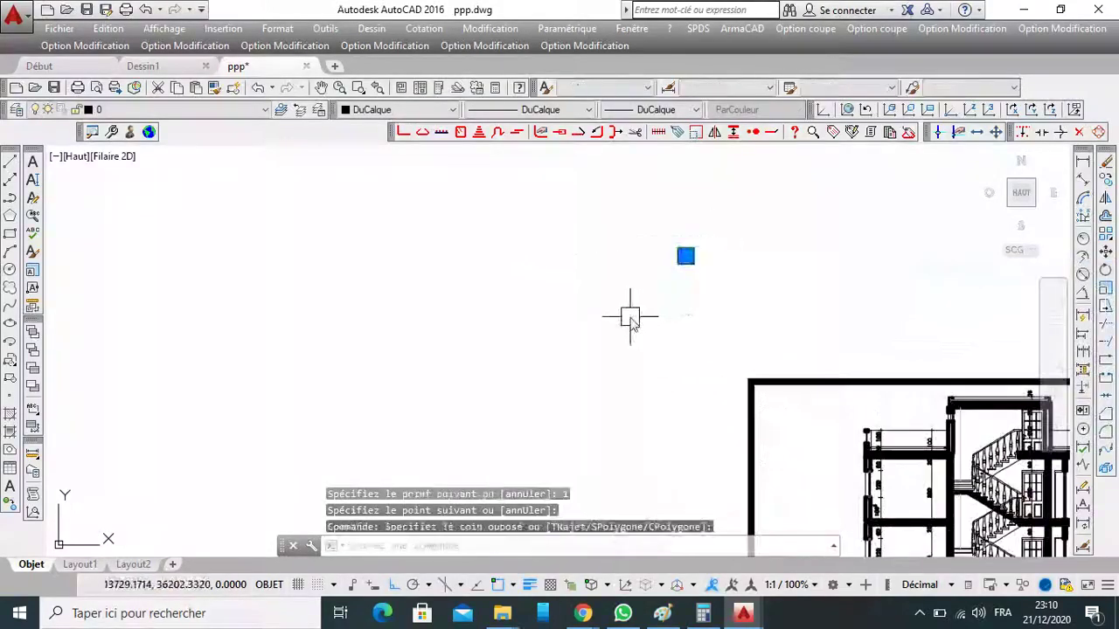
left_click(631, 318)
key("Delete")
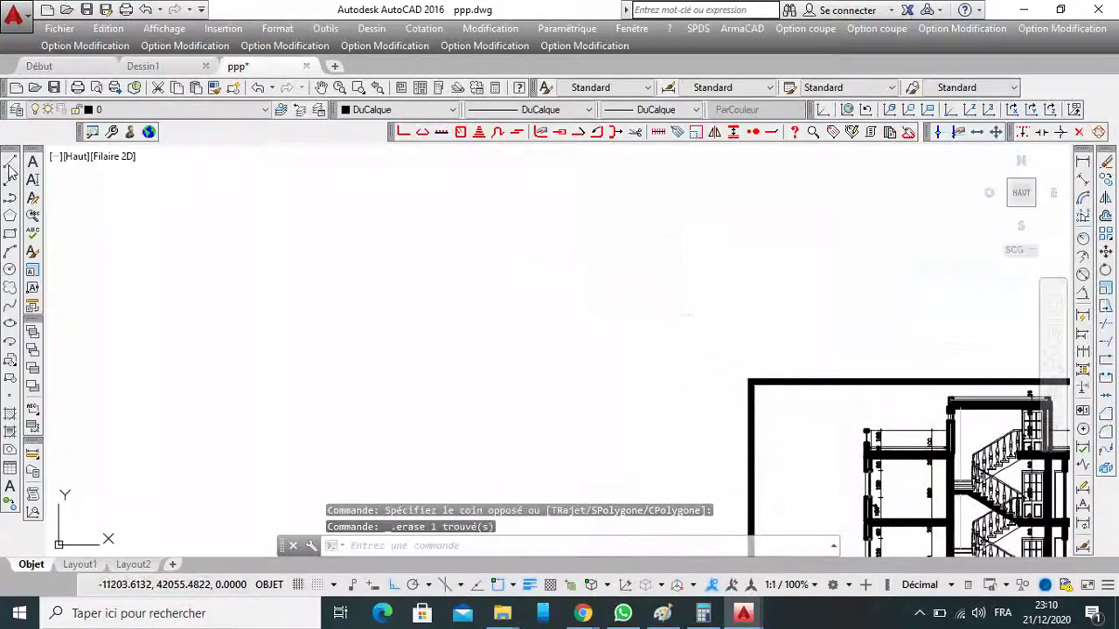
Draw a horizontal line 100 units long in the empty area above the sheet's upper-left corner.
left_click(10, 164)
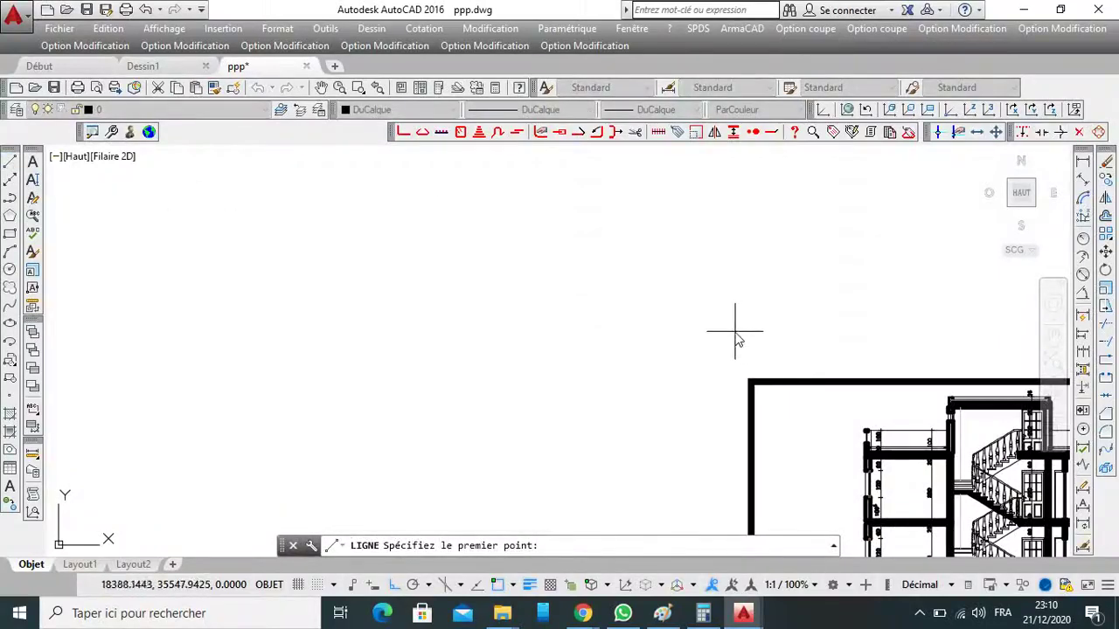
left_click(600, 297)
type("10")
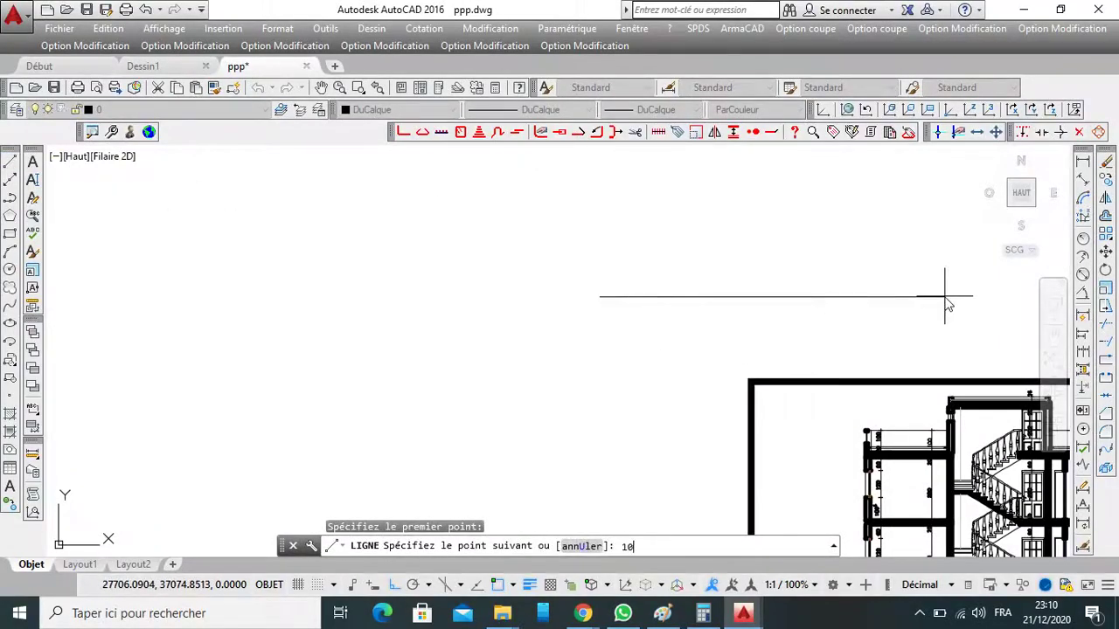
type("0")
key("Return")
right_click(901, 297)
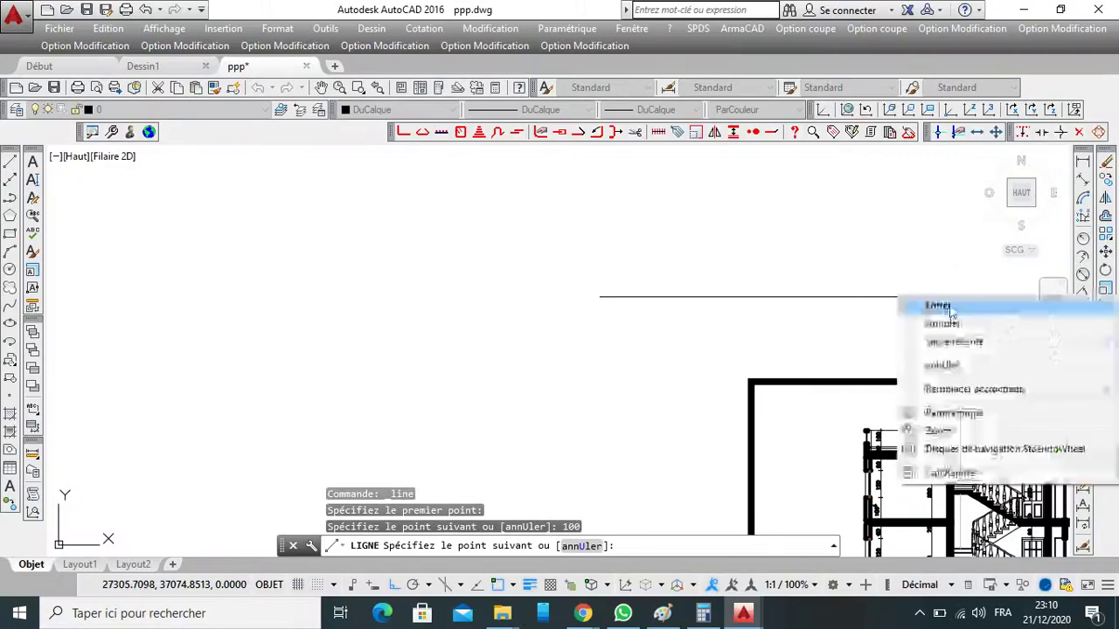
left_click(928, 302)
Erase the 100-unit line above the sheet.
scroll(666, 300, "up", 2)
scroll(593, 260, "up", 2)
left_click(594, 260)
left_click(474, 342)
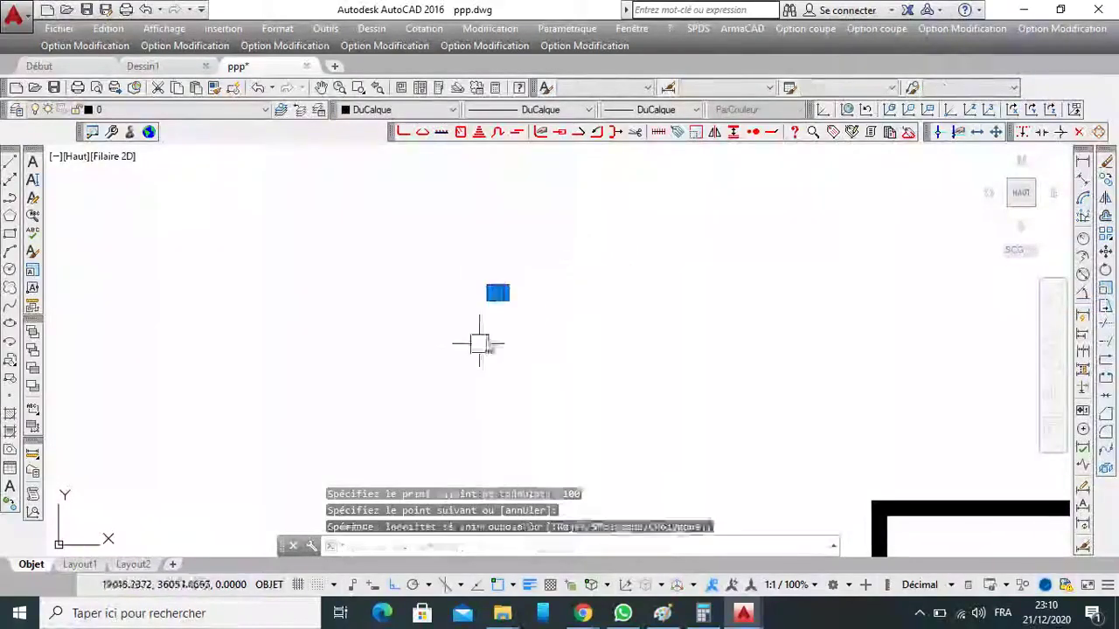
key("Delete")
Add a linear dimension across the thickness of the left garden wall on the ground-floor plan.
scroll(534, 292, "down", 5)
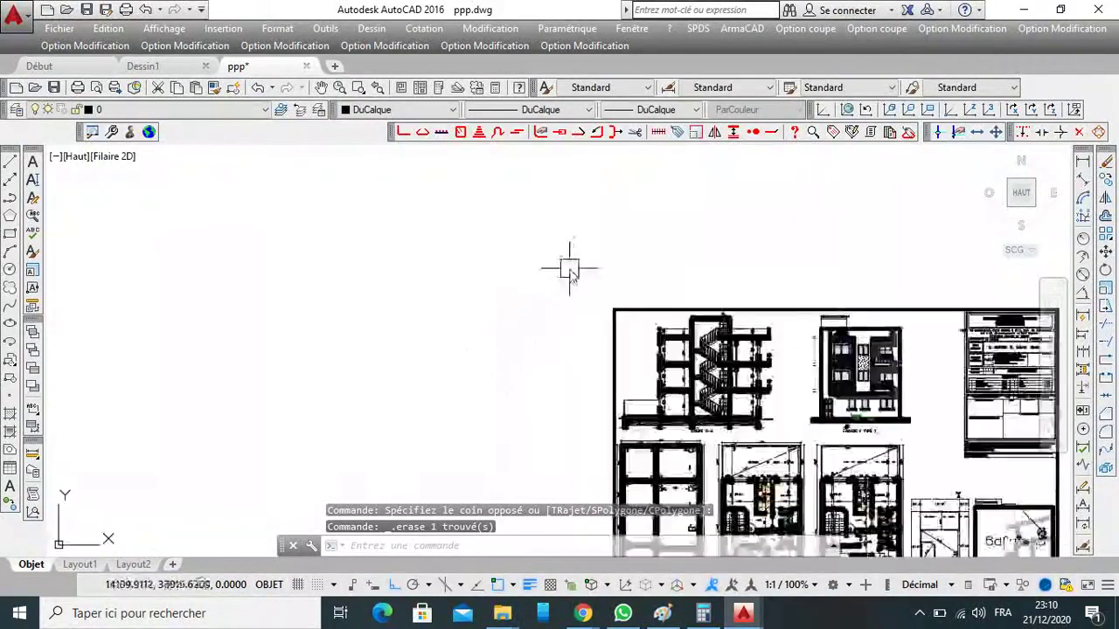
scroll(647, 350, "up", 3)
scroll(642, 360, "up", 2)
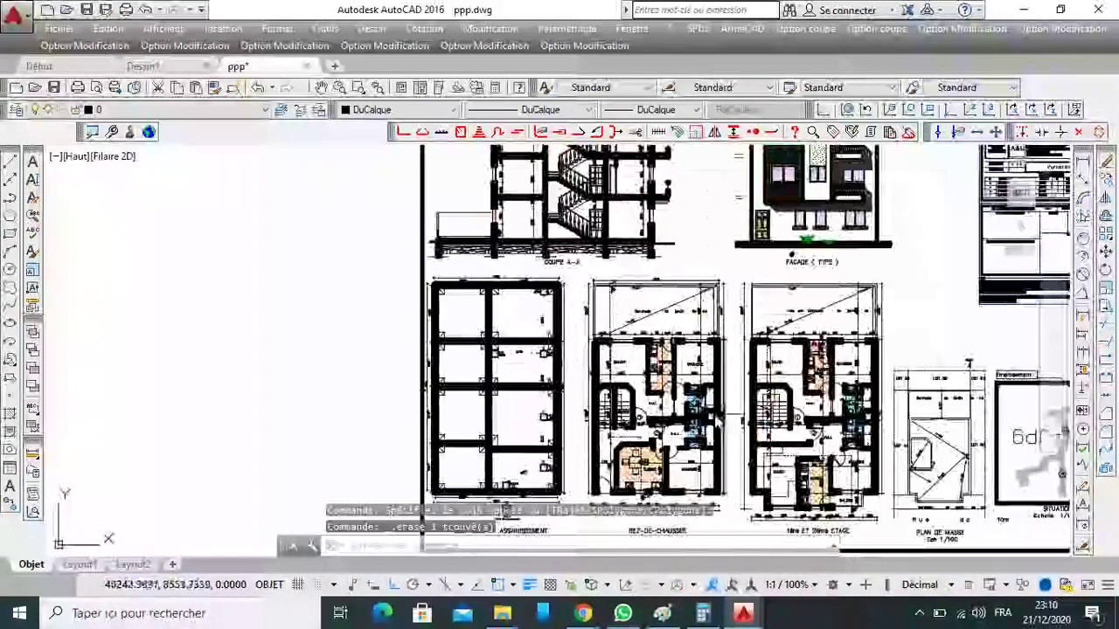
type("cotlin")
key("Return")
scroll(622, 322, "up", 6)
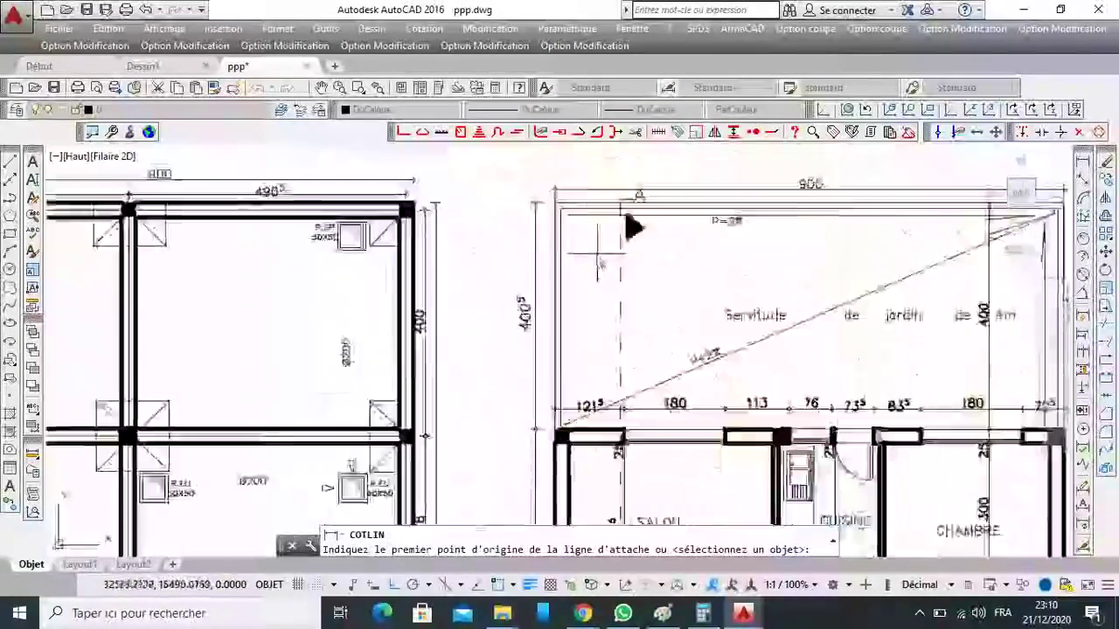
left_click(523, 332)
left_click(520, 332)
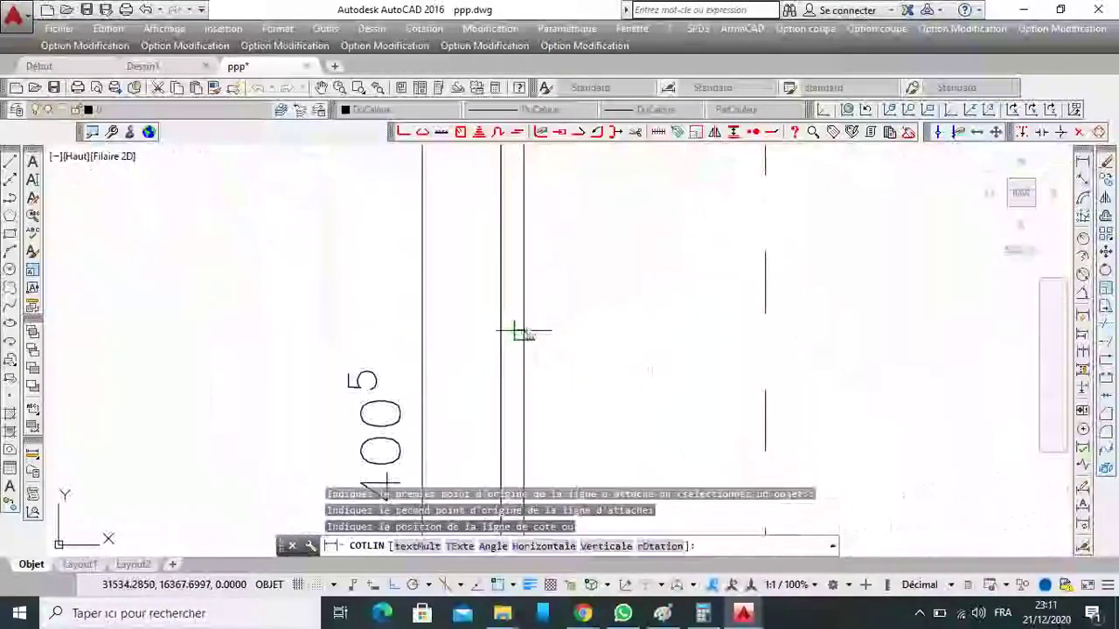
left_click(542, 300)
scroll(500, 294, "up", 4)
scroll(654, 332, "up", 5)
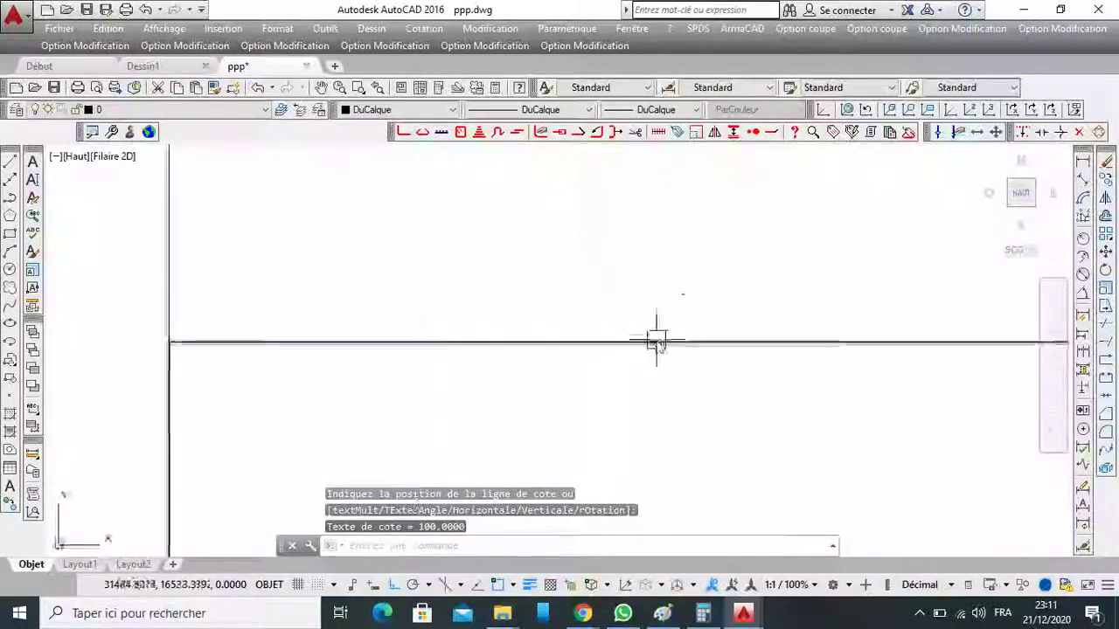
Erase the linear dimension placed across the left garden wall.
scroll(665, 305, "down", 5)
left_click(708, 273)
left_click(612, 402)
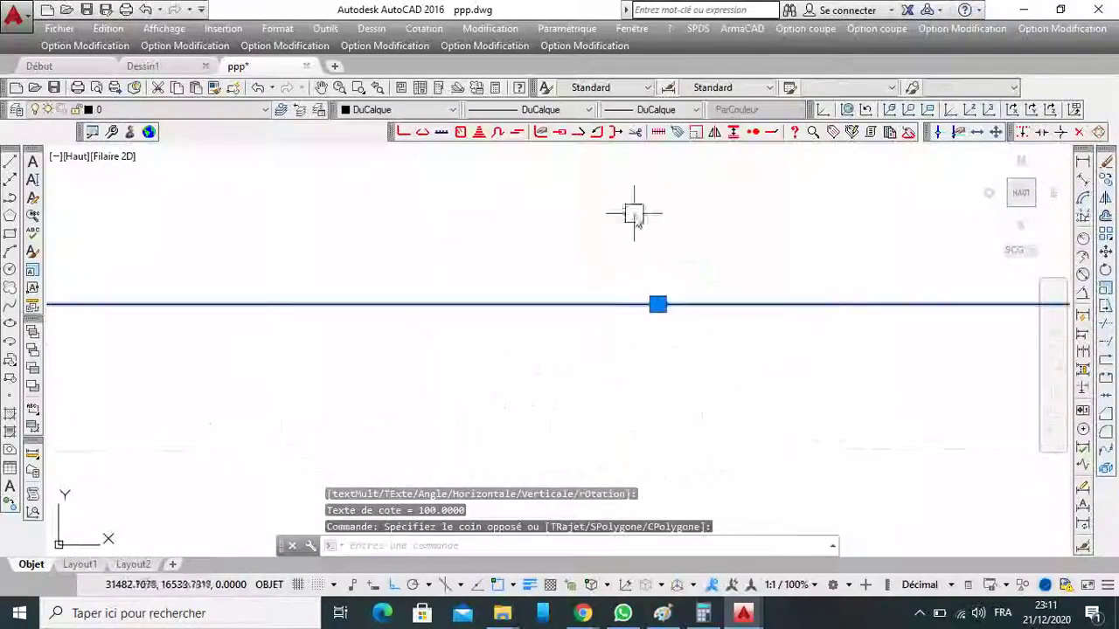
scroll(655, 257, "up", 5)
mouse_move(647, 244)
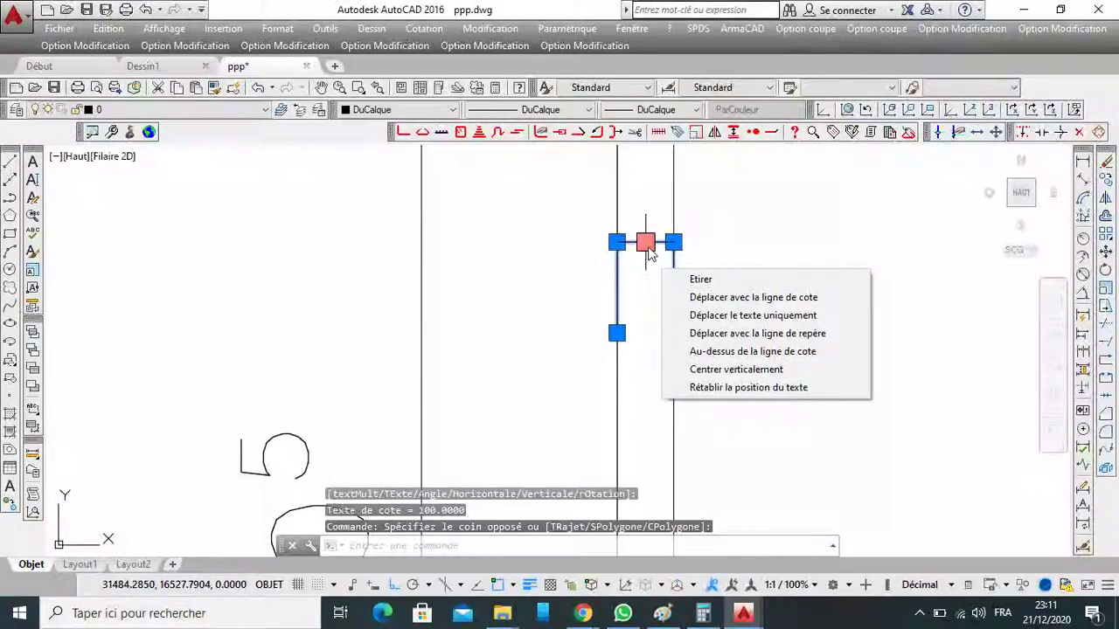
left_click(704, 315)
key("Delete")
Add a linear dimension across the thickness of the salon's left exterior wall on the ground-floor plan.
scroll(623, 276, "down", 5)
scroll(624, 276, "up", 2)
scroll(641, 324, "down", 6)
scroll(603, 437, "up", 7)
middle_click_drag(603, 437, 616, 292)
scroll(659, 351, "up", 5)
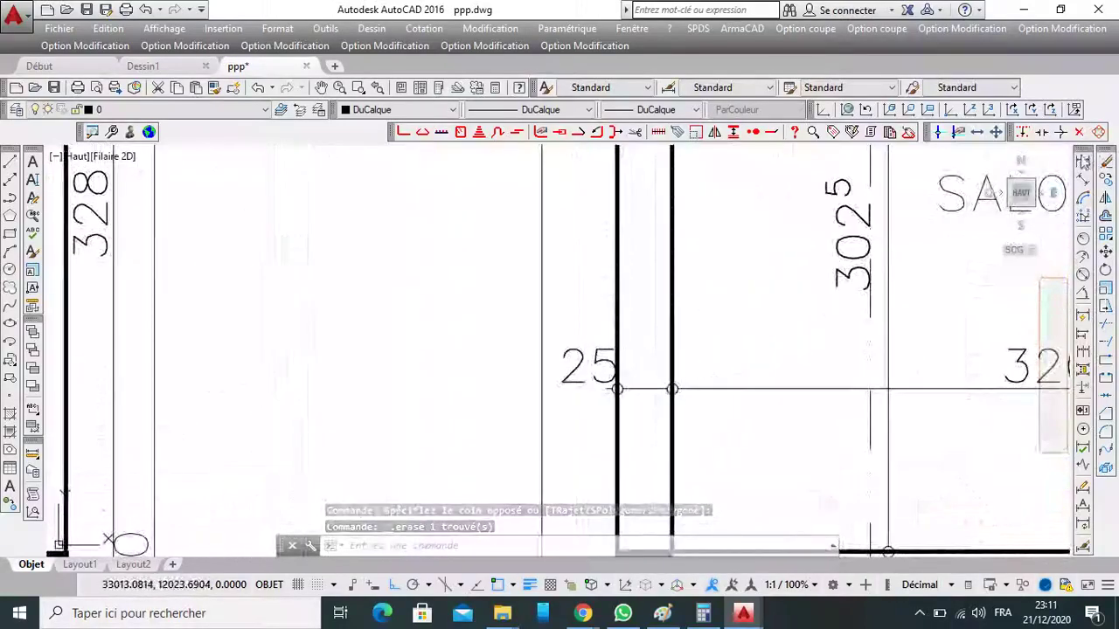
left_click(1084, 161)
left_click(618, 257)
left_click(671, 257)
scroll(639, 260, "up", 6)
left_click(694, 250)
Erase the linear dimension placed across the salon's exterior wall.
left_click(674, 307)
scroll(674, 307, "up", 5)
scroll(691, 295, "down", 2)
scroll(732, 265, "up", 3)
scroll(727, 354, "down", 3)
left_click(814, 274)
left_click(708, 441)
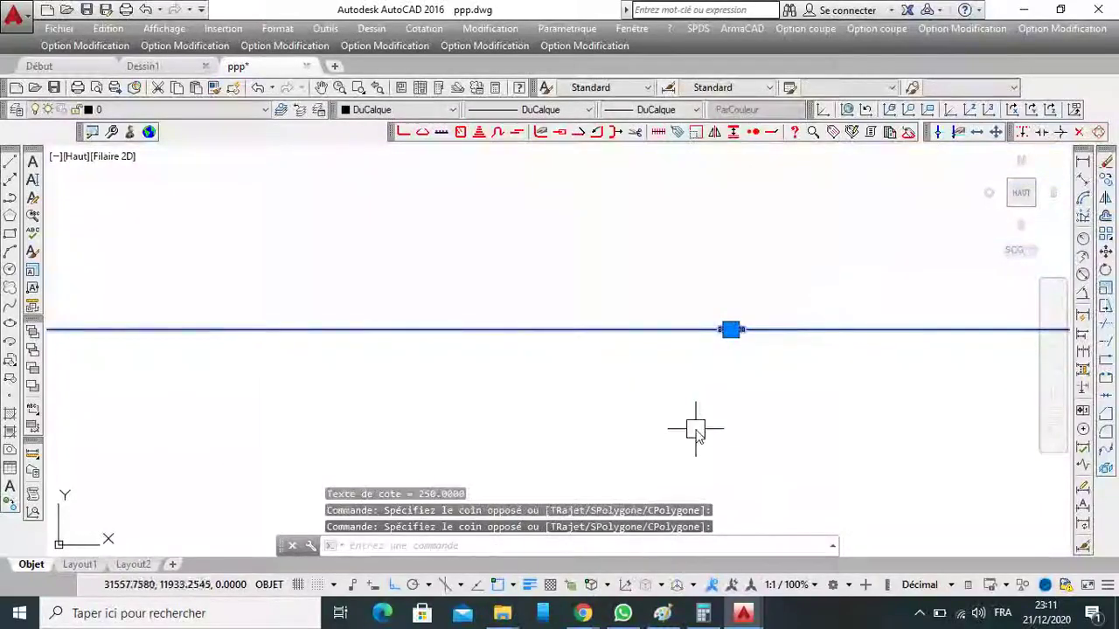
key("Delete")
Start scaling the whole sheet from a base point on the outer face of the salon's left exterior wall on the ground-floor plan.
scroll(682, 289, "down", 10)
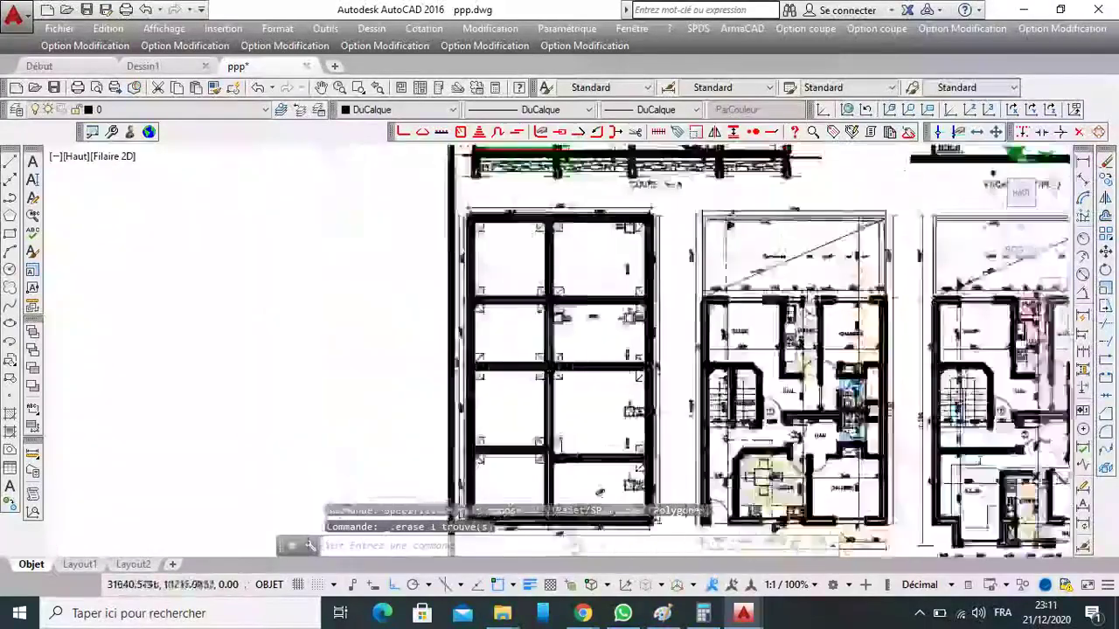
scroll(546, 325, "down", 2)
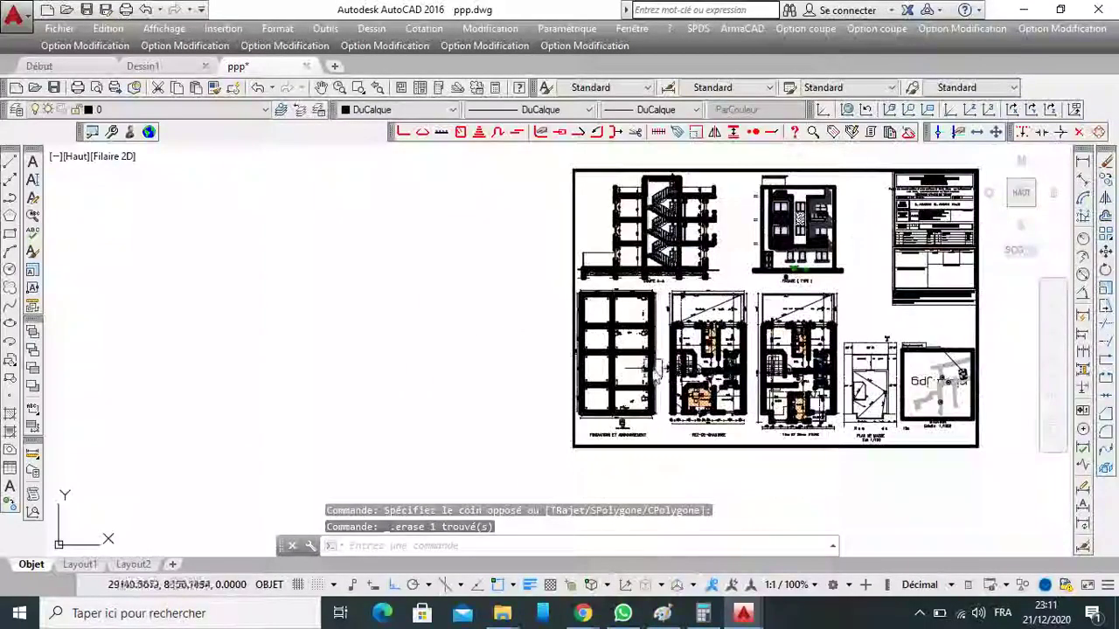
scroll(647, 371, "down", 2)
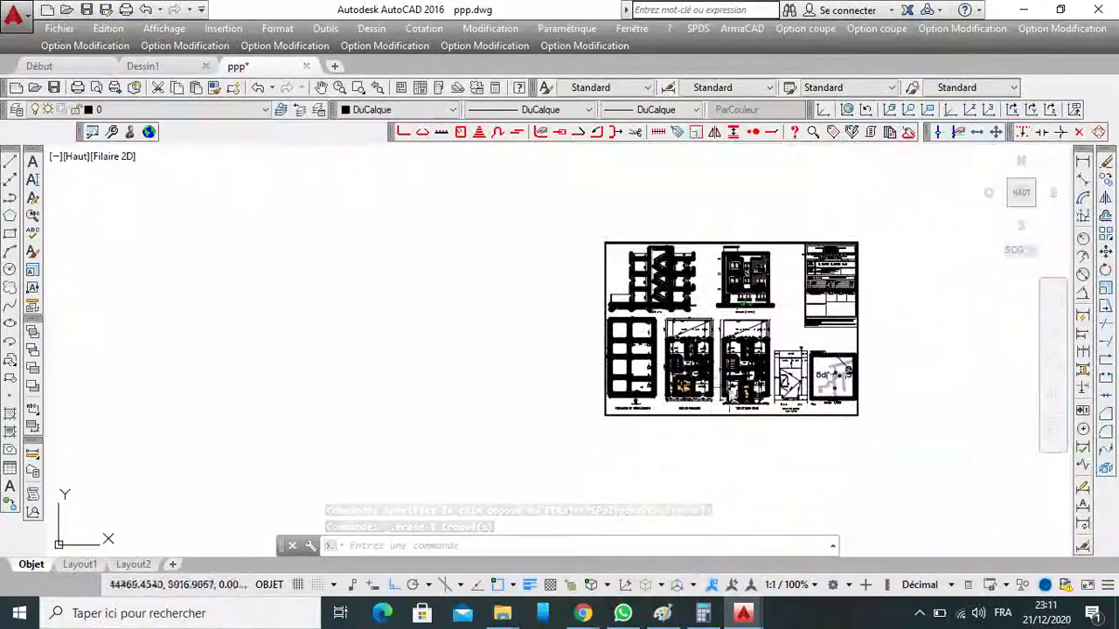
scroll(678, 376, "up", 2)
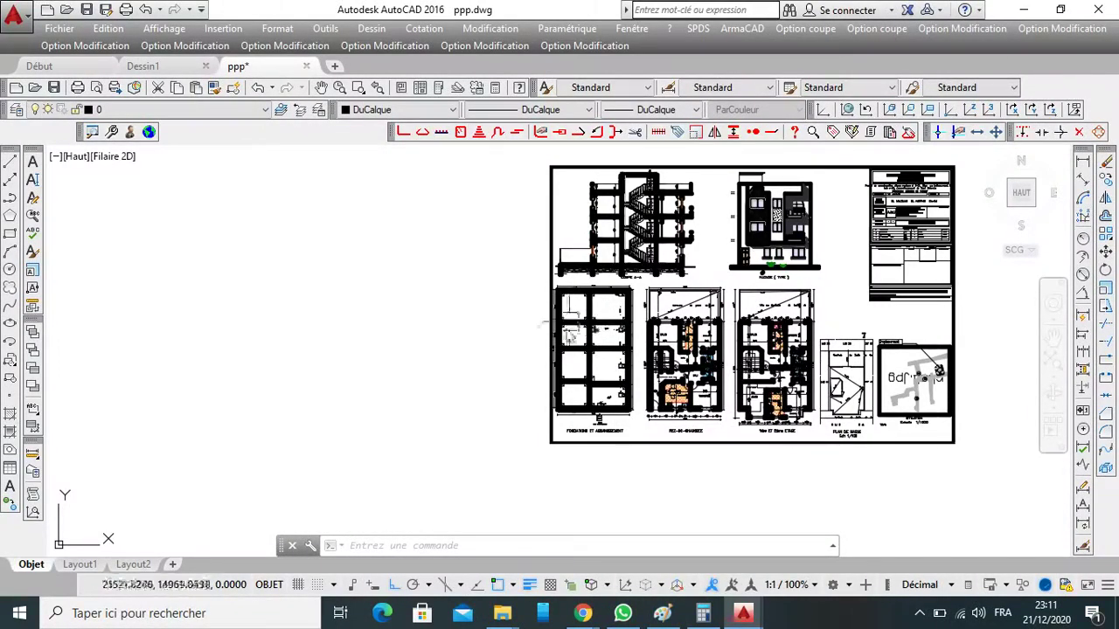
scroll(581, 349, "down", 2)
left_click(883, 169)
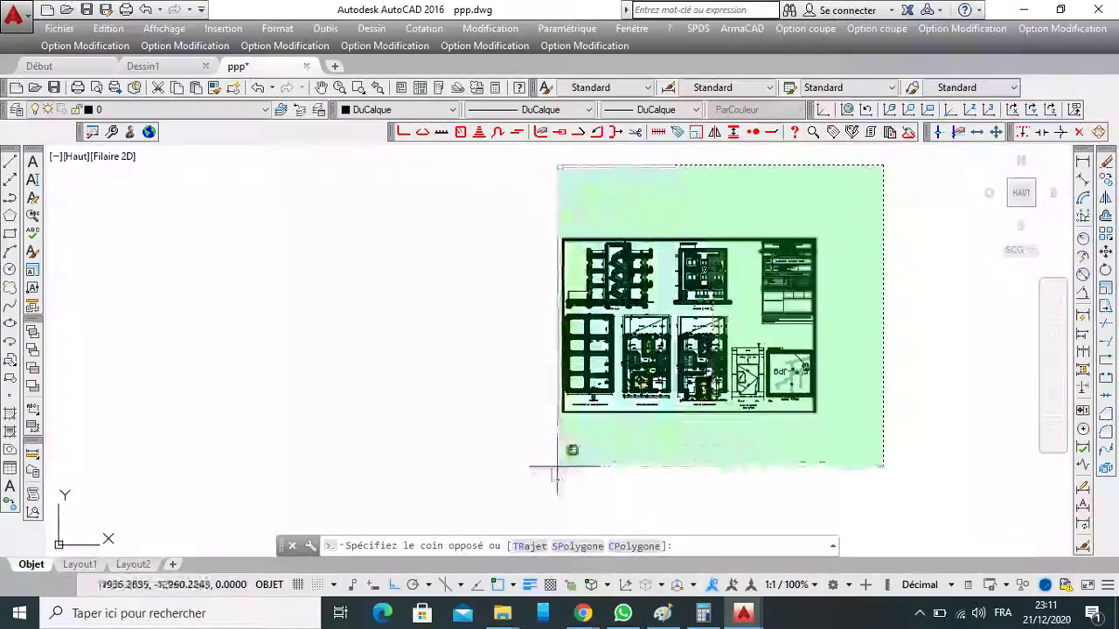
left_click(441, 463)
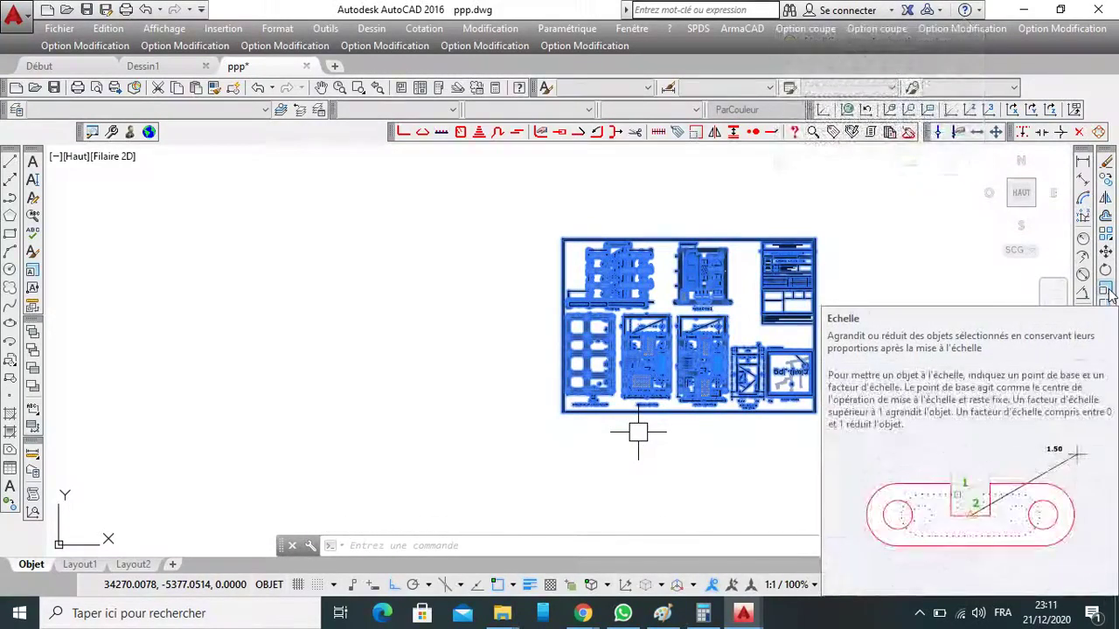
left_click(1106, 293)
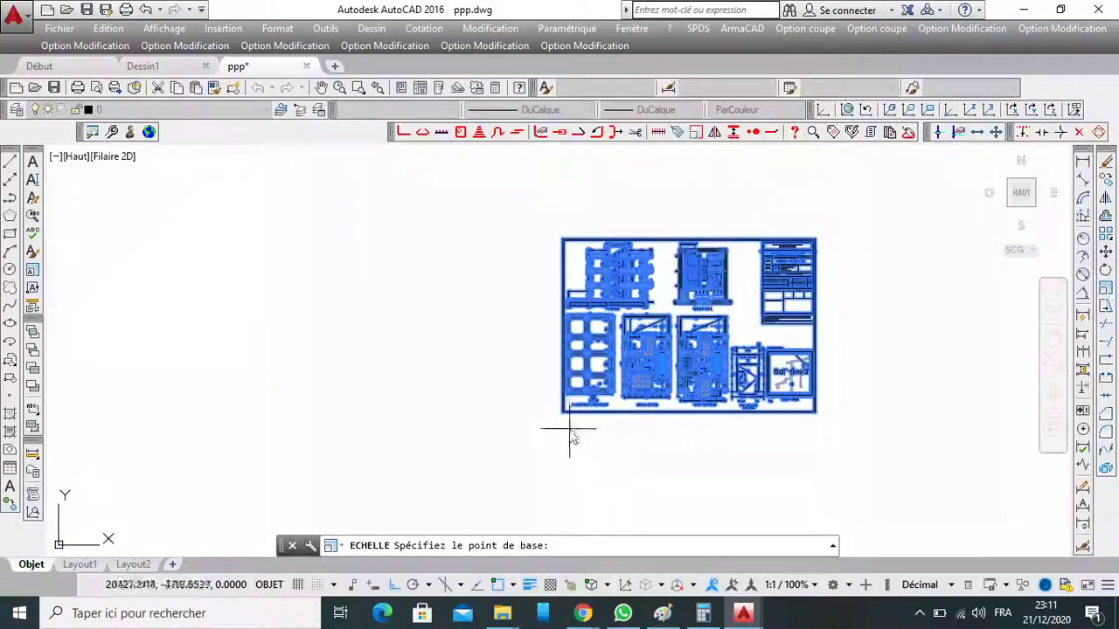
scroll(564, 403, "up", 6)
scroll(542, 445, "down", 4)
scroll(577, 349, "up", 6)
scroll(564, 417, "down", 2)
scroll(564, 417, "up", 6)
scroll(577, 370, "down", 4)
scroll(612, 350, "up", 10)
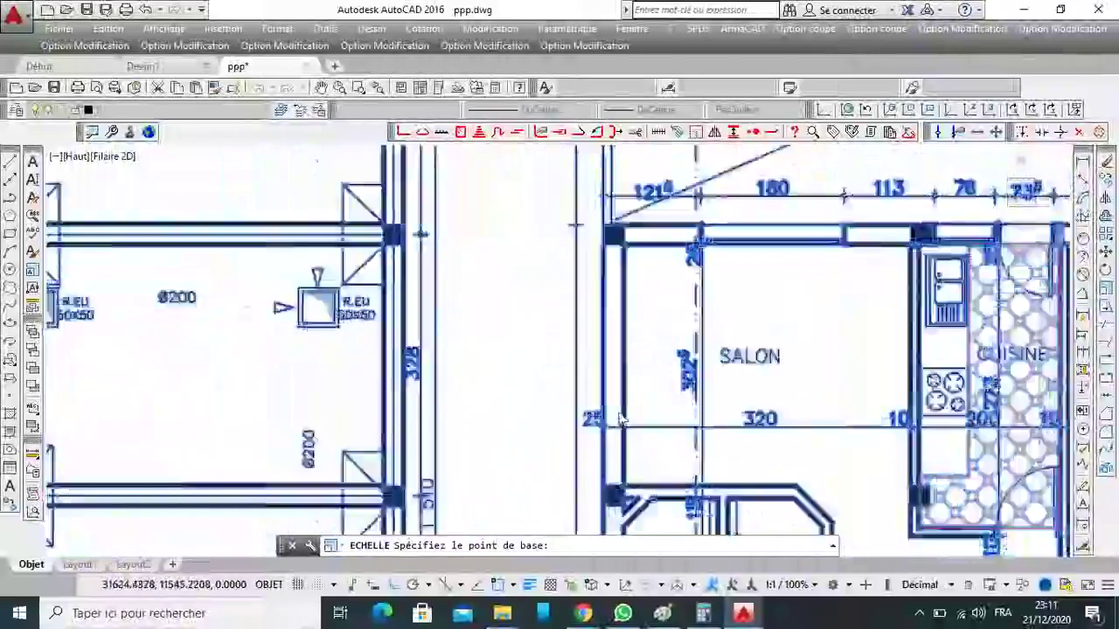
scroll(645, 250, "down", 6)
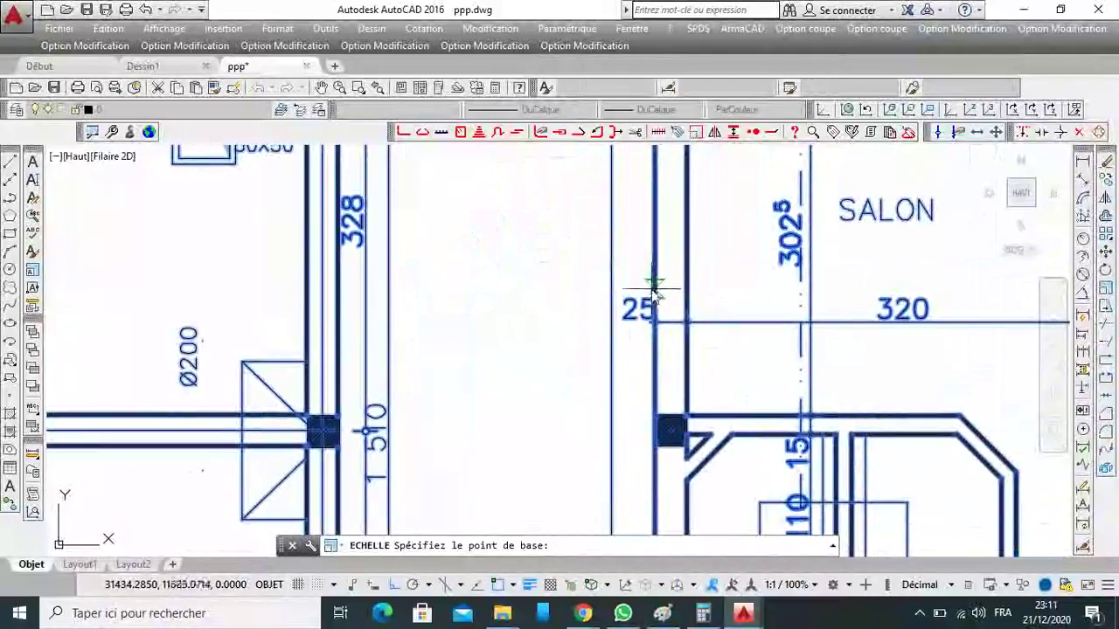
scroll(669, 320, "up", 5)
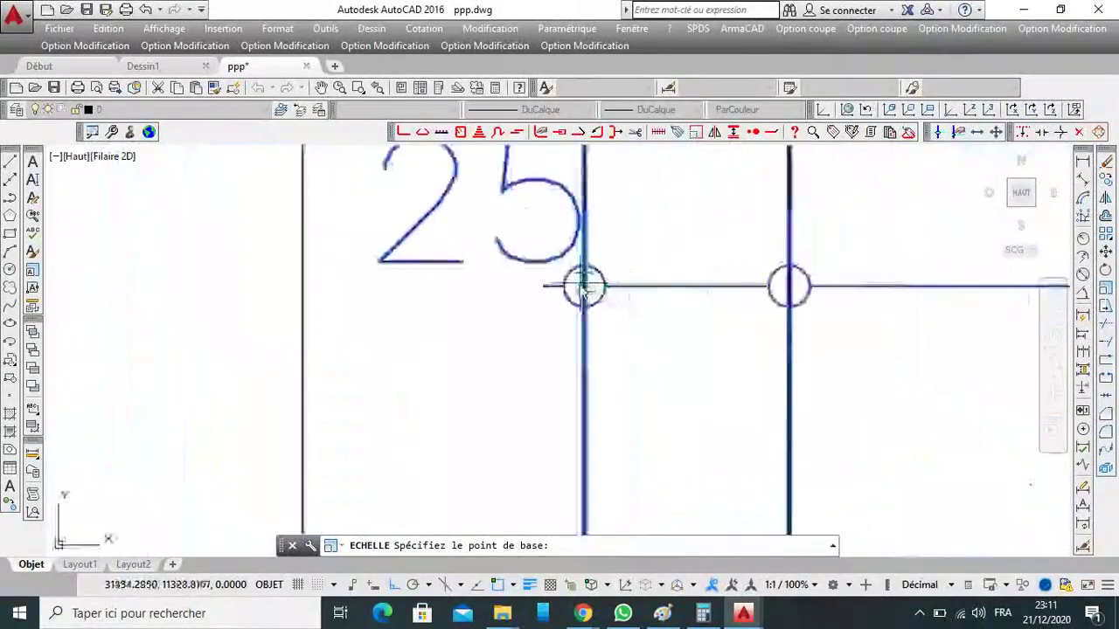
scroll(592, 306, "down", 6)
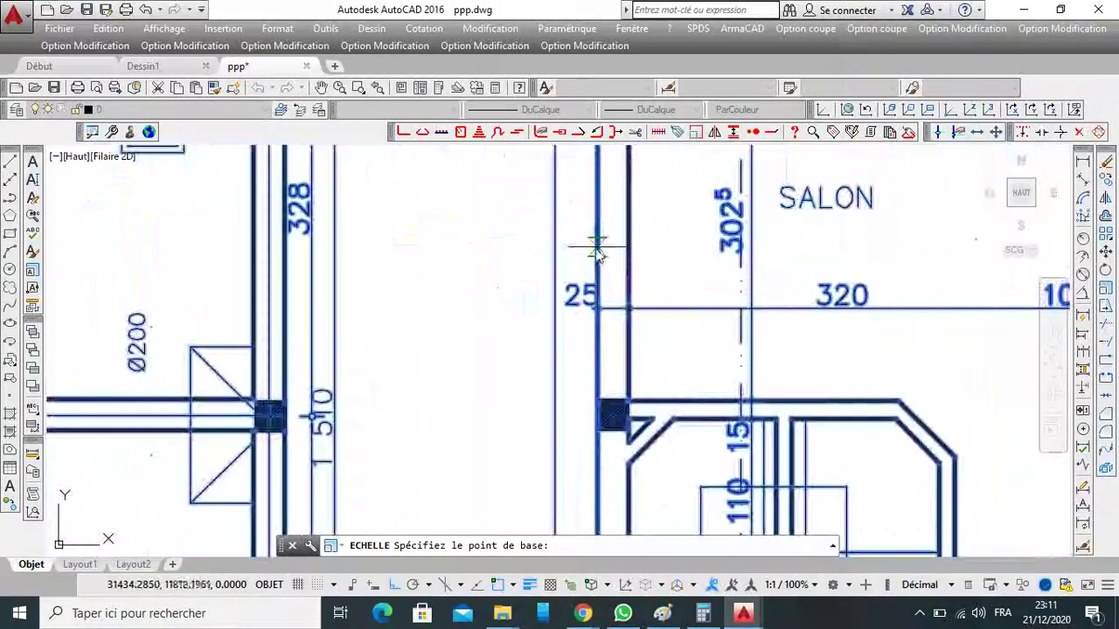
left_click(597, 250)
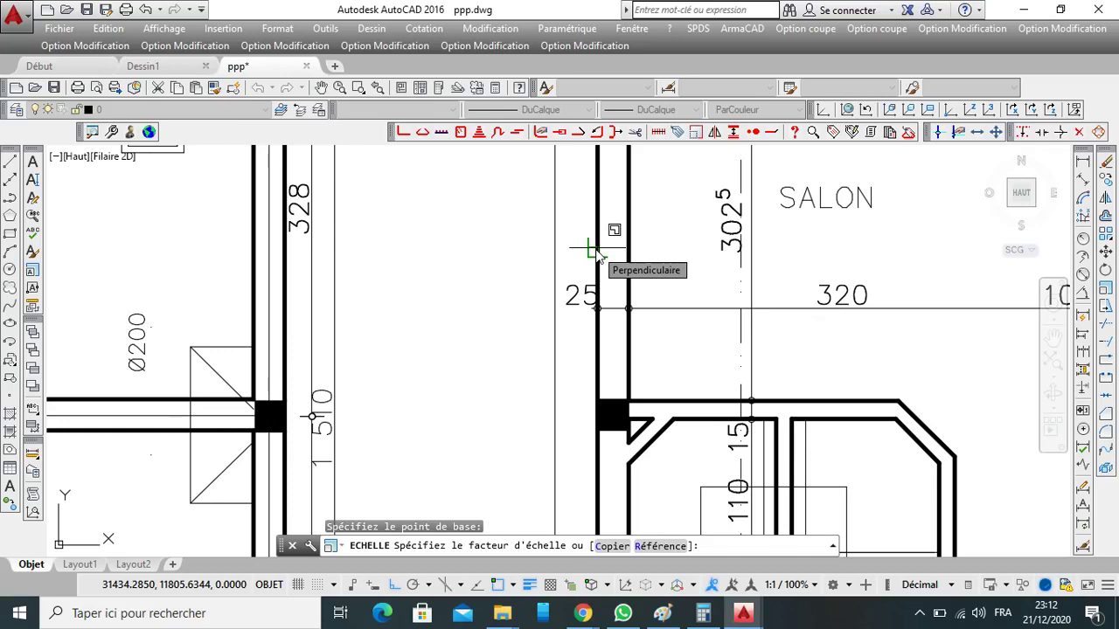
Scale the sheet by reference, using the thickness of the salon's left exterior wall as reference length and 0.25 as new length.
type("r")
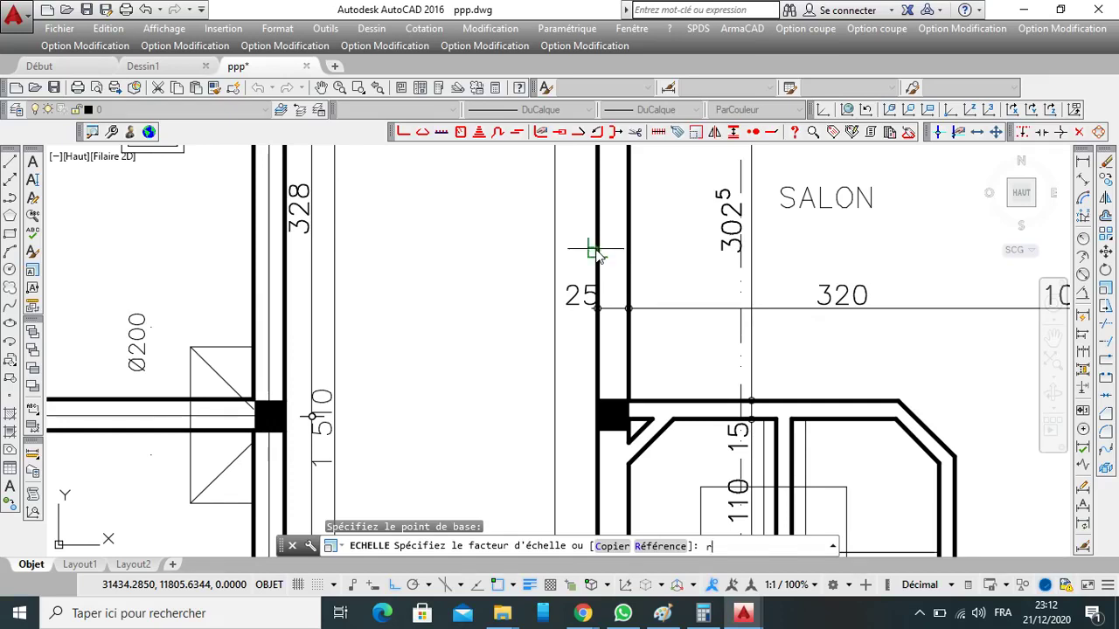
key("Return")
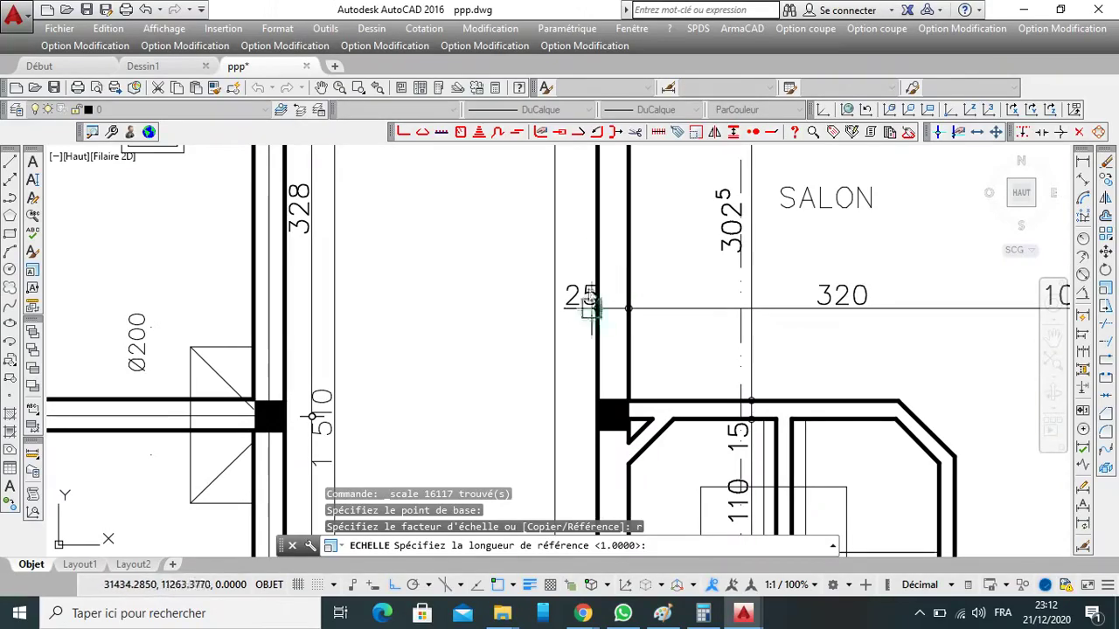
left_click(590, 235)
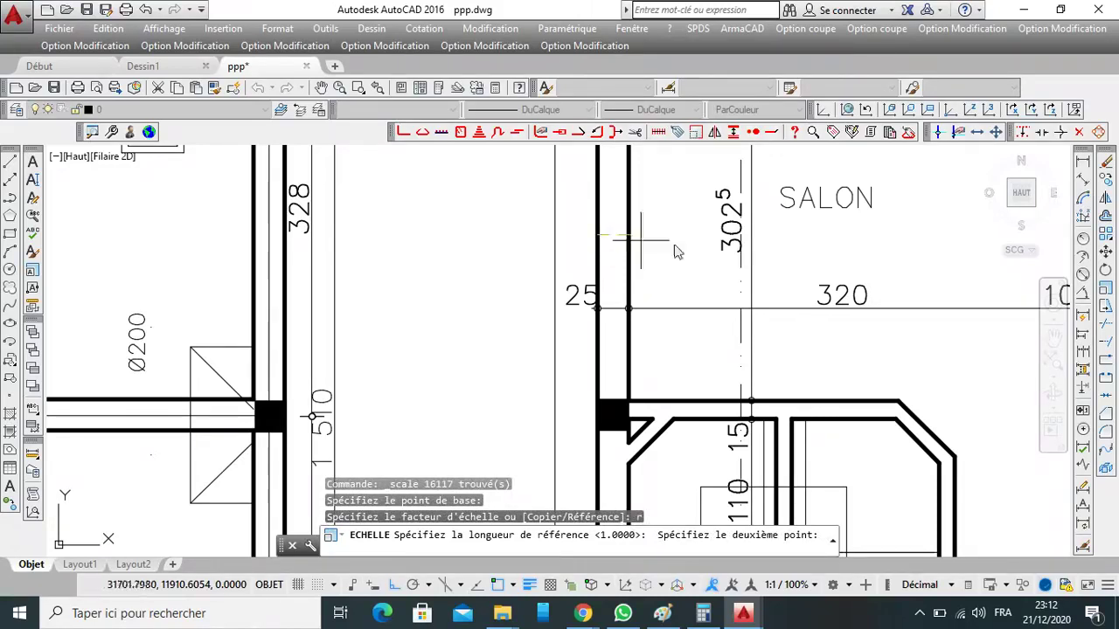
left_click(628, 246)
type("0.")
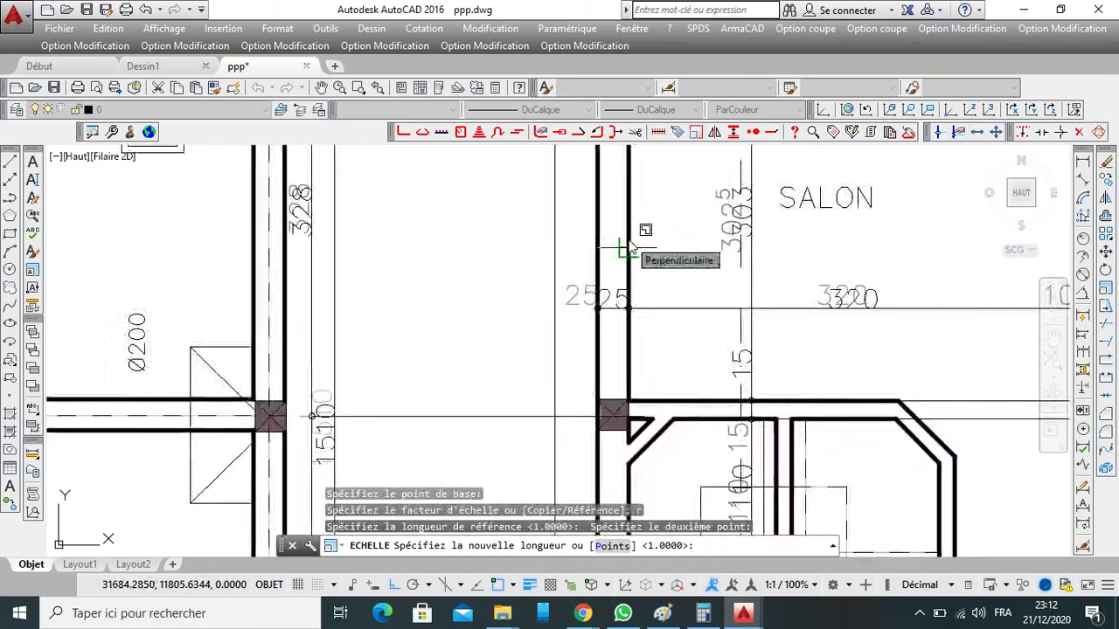
type("2")
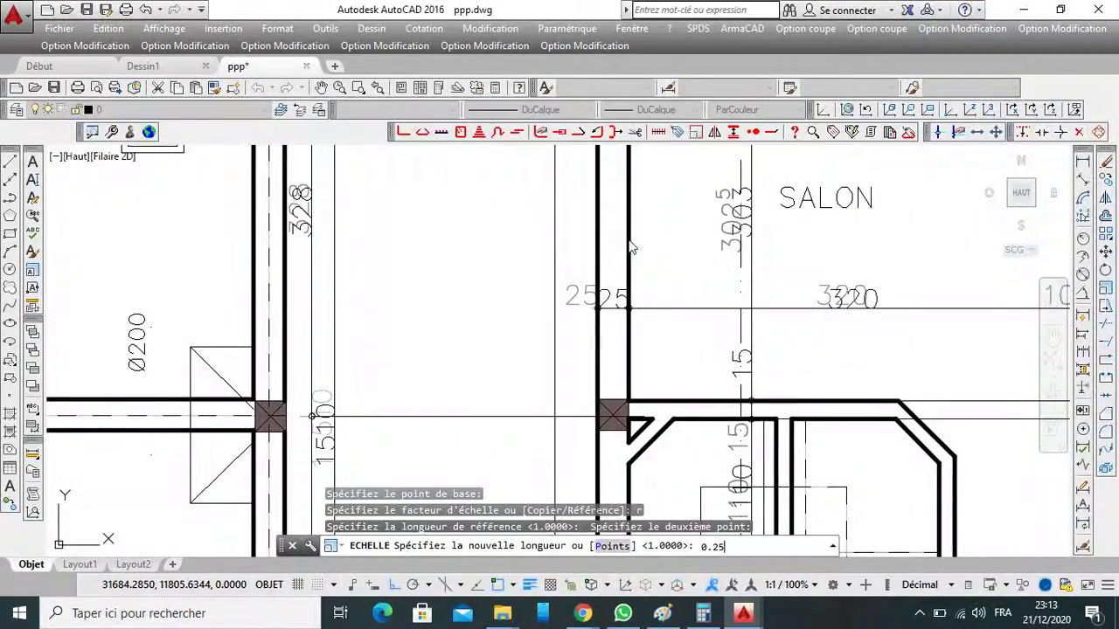
type("5")
key("Return")
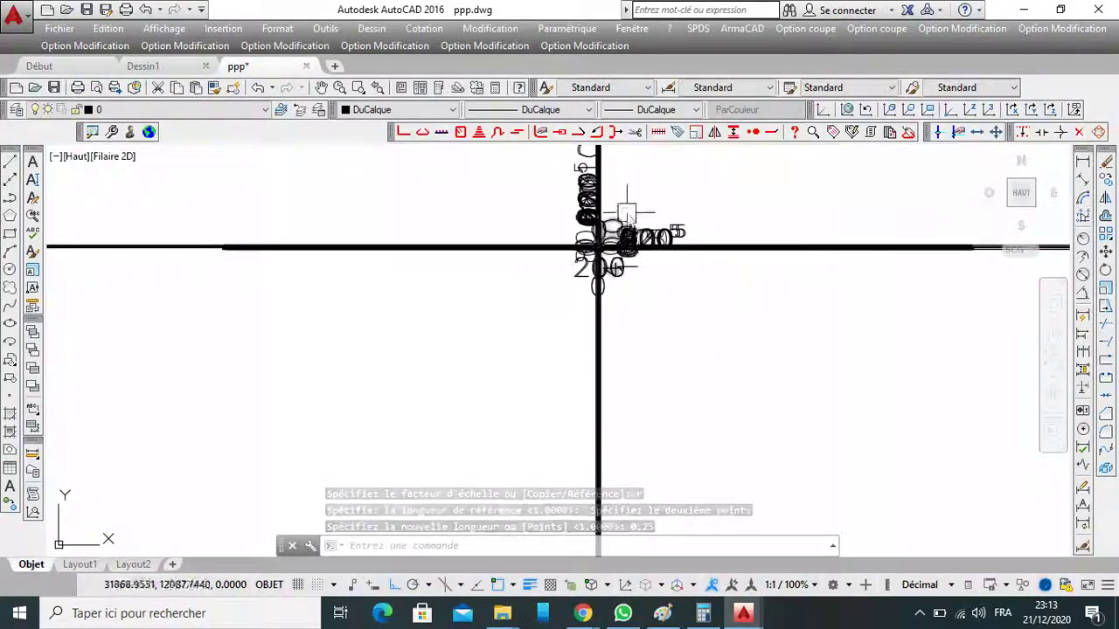
Select the whole rescaled sheet and apply the Standard text style and the Standard dimension style to it.
scroll(627, 214, "up", 4)
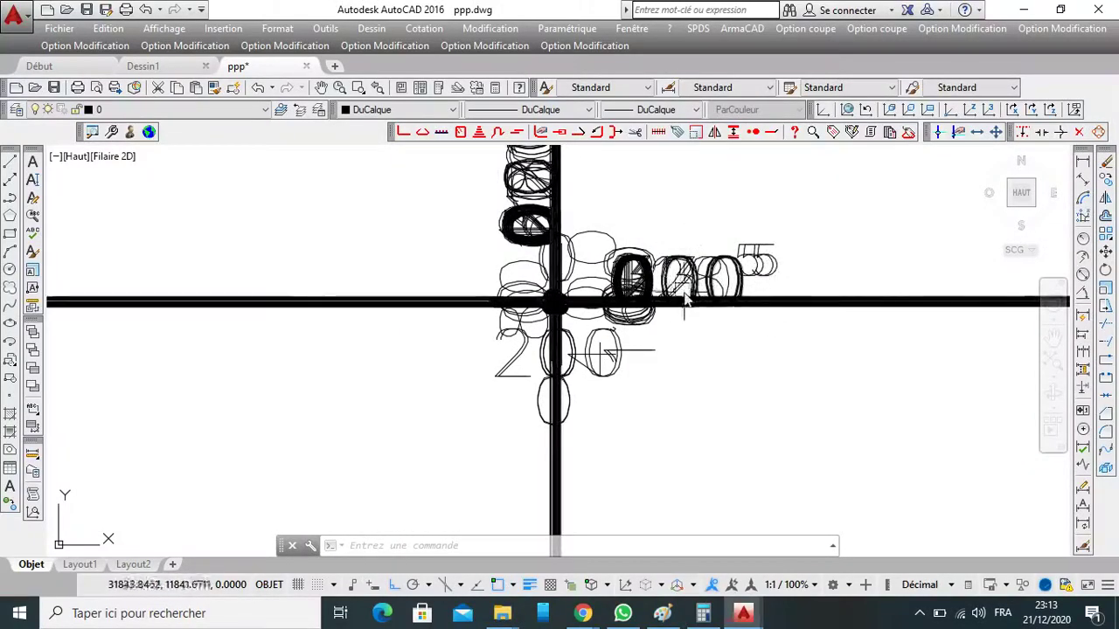
scroll(798, 339, "down", 4)
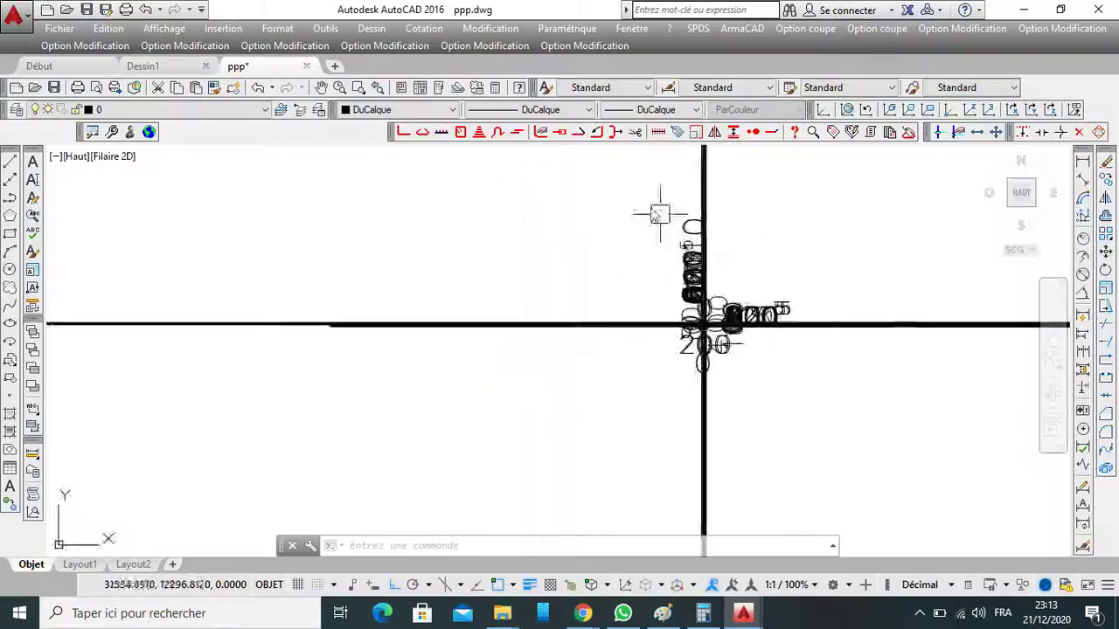
left_click(769, 215)
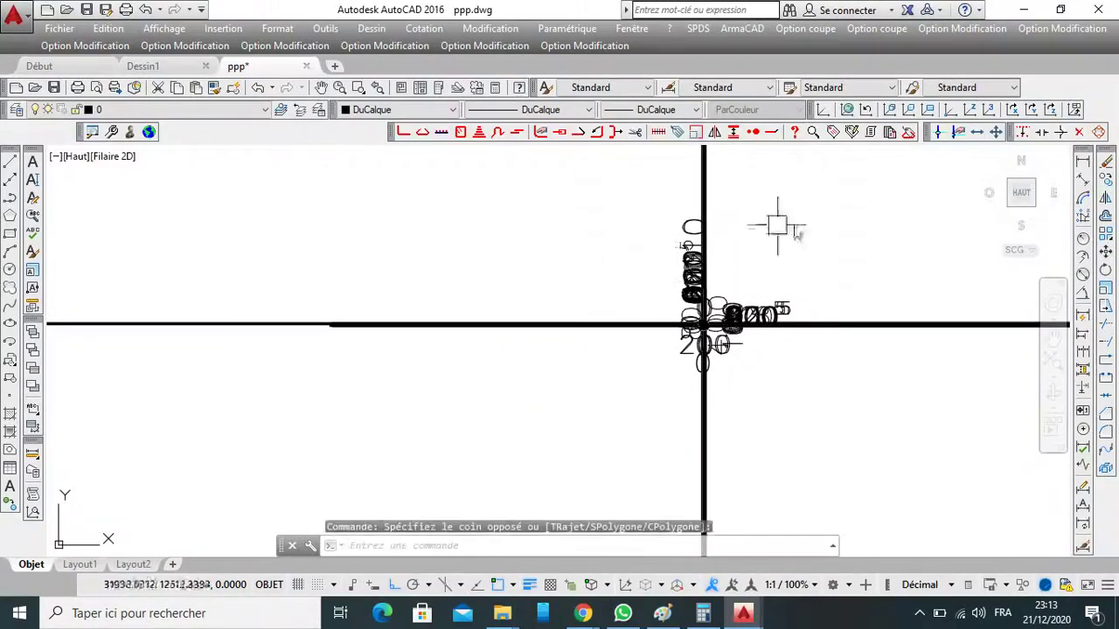
left_click(554, 458)
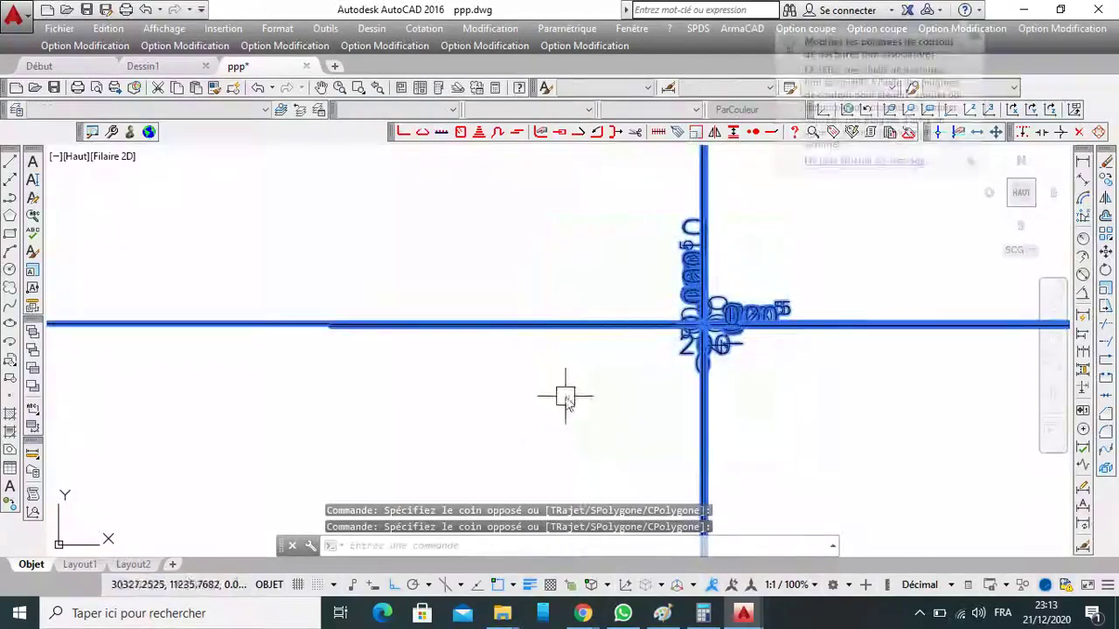
left_click(597, 87)
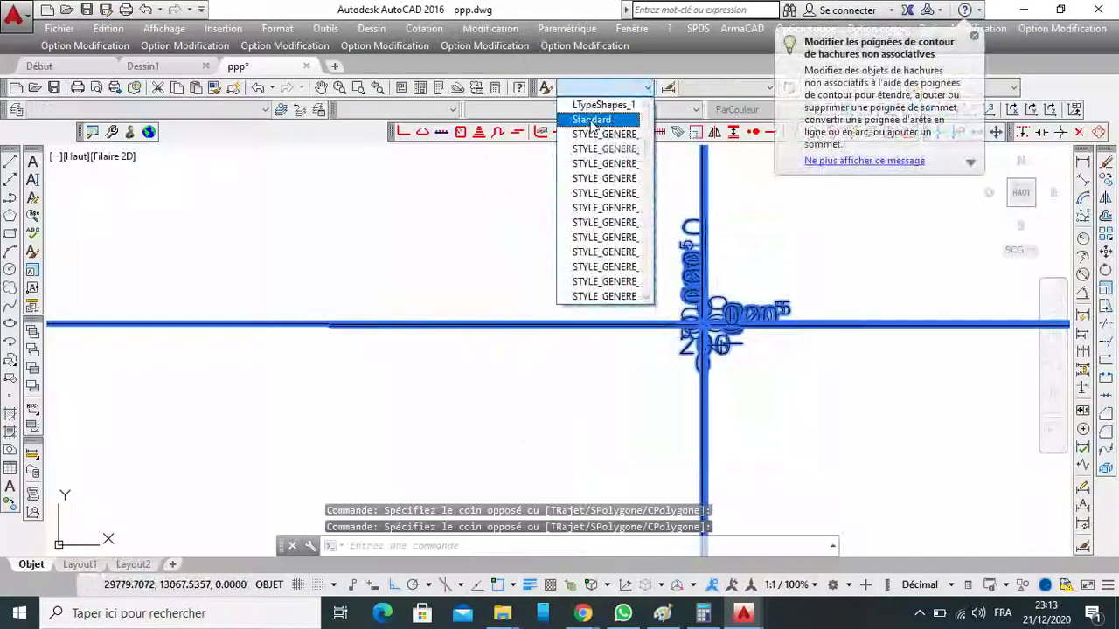
left_click(593, 118)
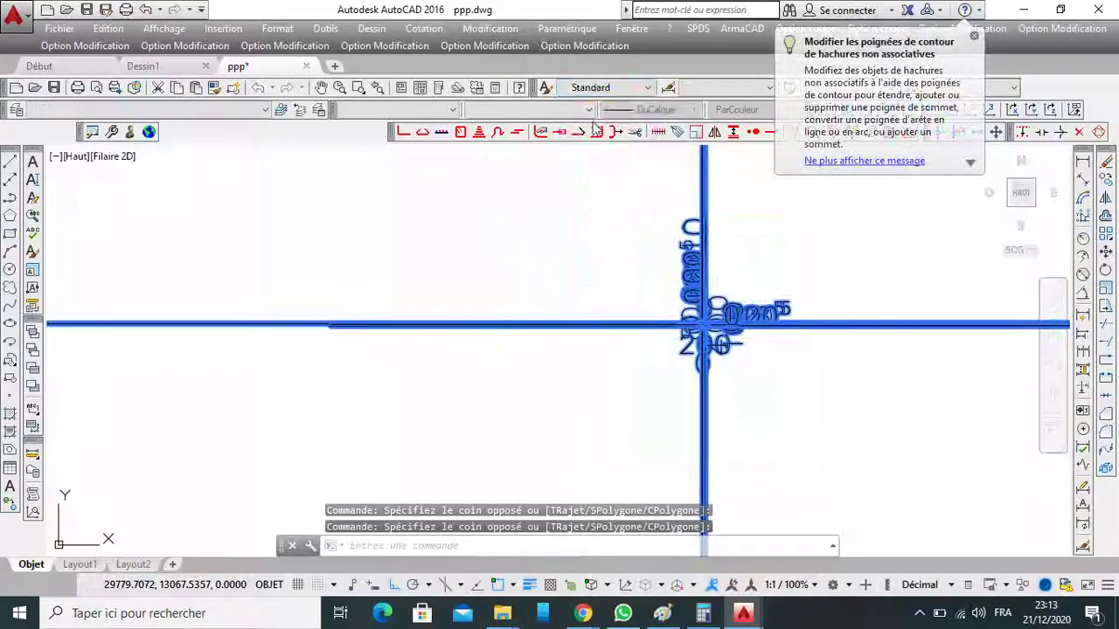
left_click(629, 87)
left_click(629, 88)
left_click(725, 88)
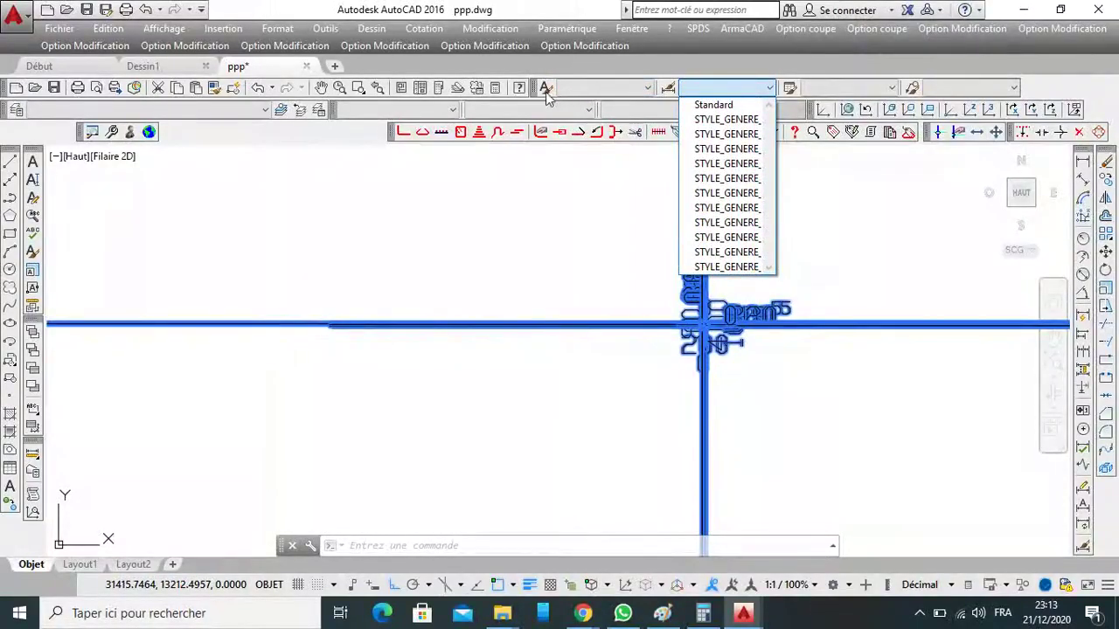
left_click(706, 88)
left_click(719, 102)
Examine the rescaled sheet and the dimensions on its floor plans, and clear the selection.
scroll(804, 277, "down", 10)
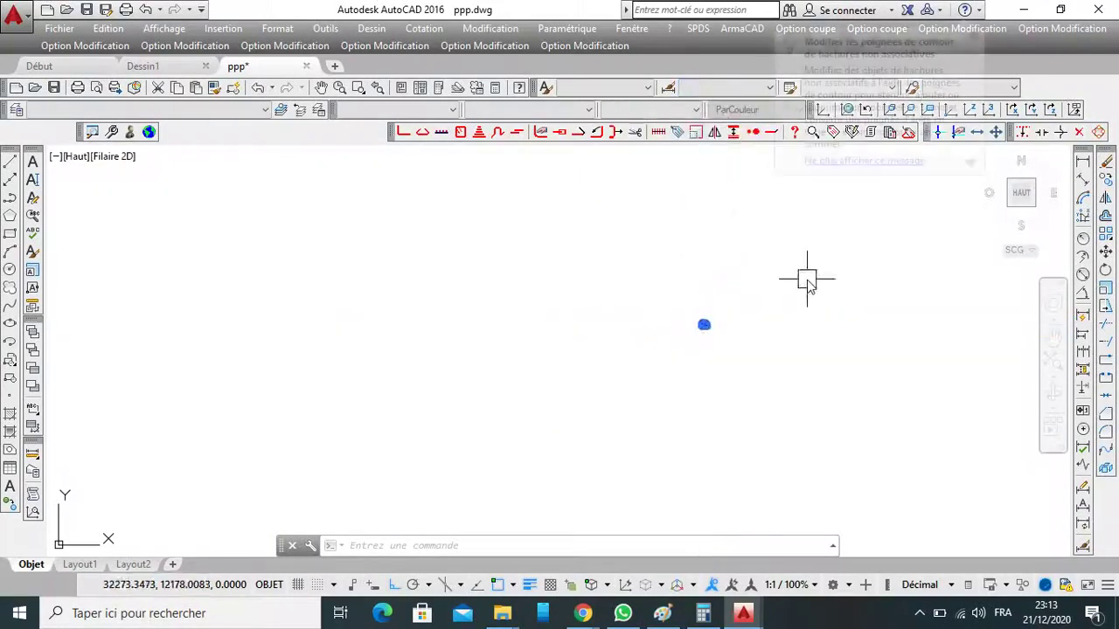
scroll(712, 332, "up", 5)
scroll(628, 218, "up", 4)
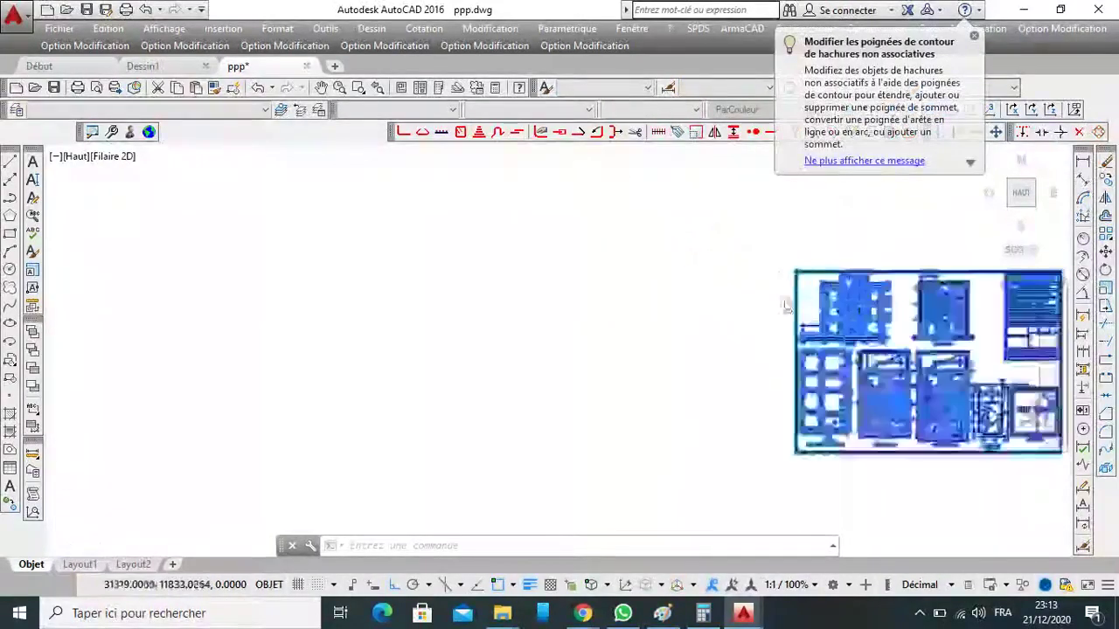
scroll(707, 280, "down", 1)
scroll(842, 328, "up", 3)
scroll(842, 327, "up", 5)
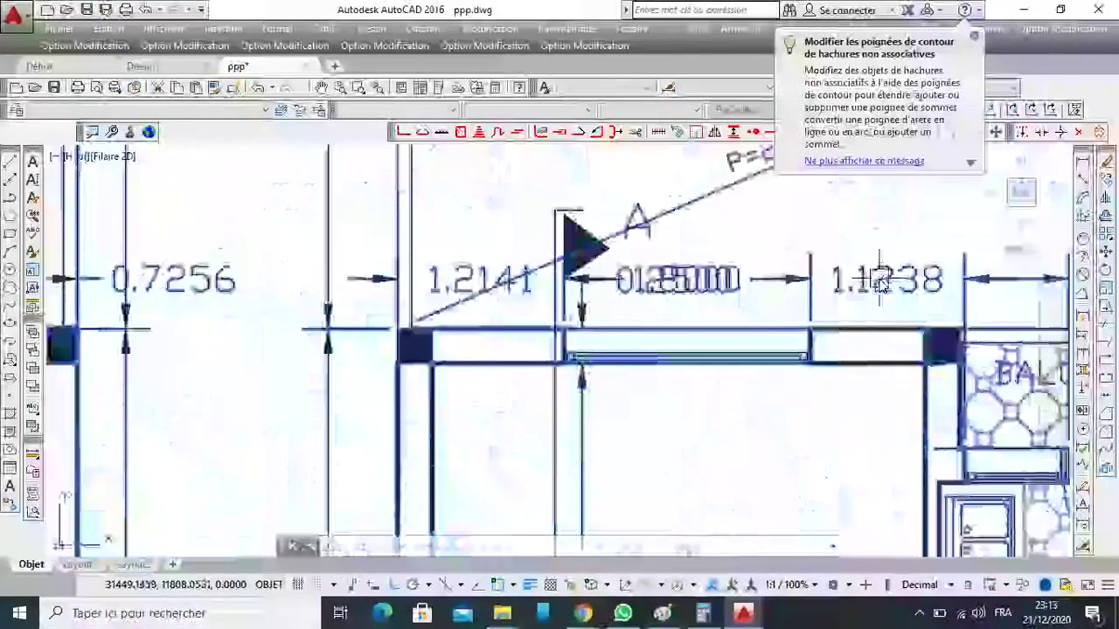
scroll(690, 314, "down", 3)
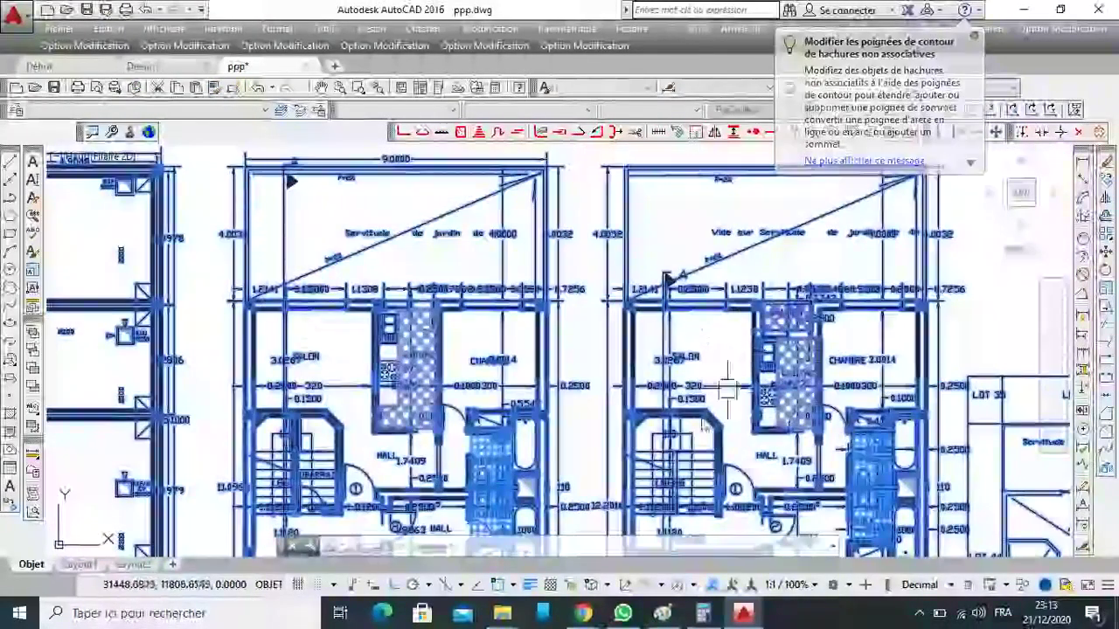
scroll(668, 278, "down", 5)
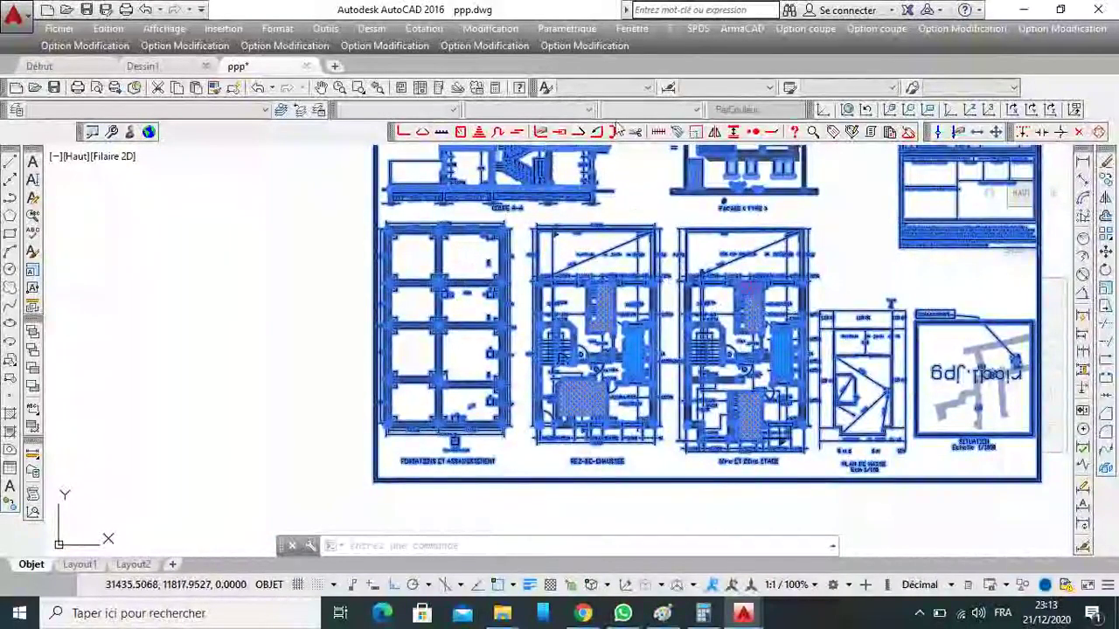
key("Escape")
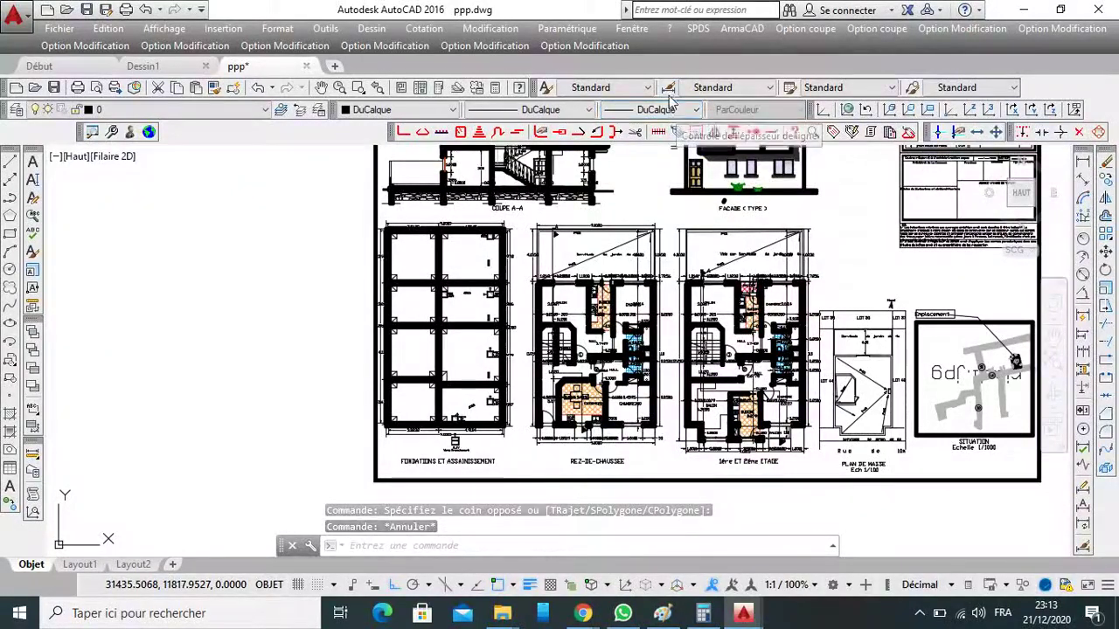
Set the Standard dimension style's text to the vertical position Au-dessus and align it with the dimension line.
scroll(750, 275, "up", 5)
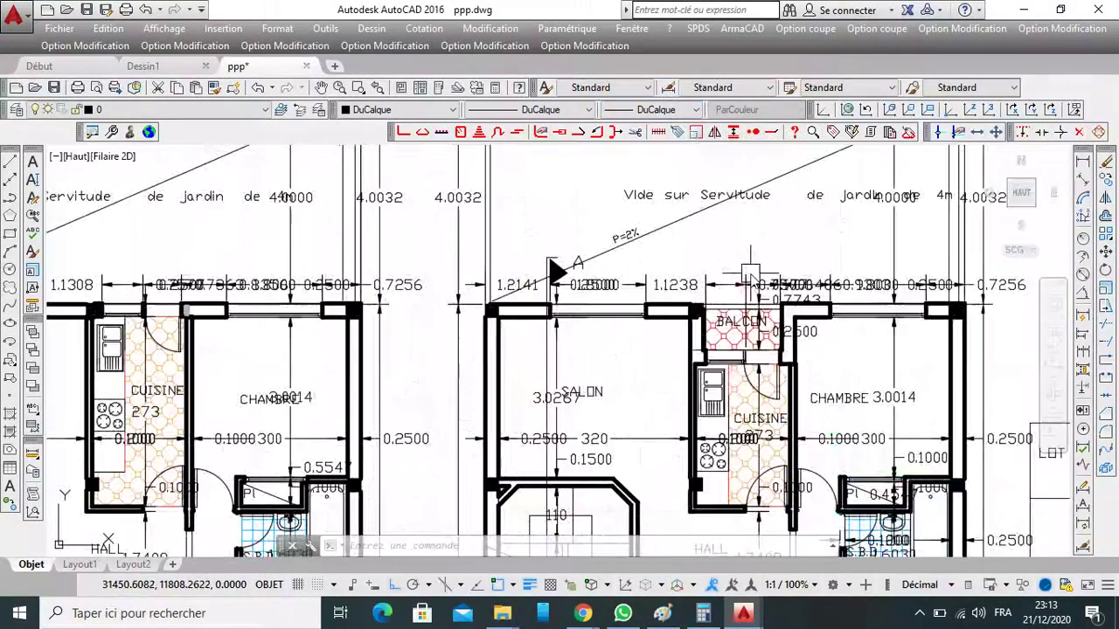
left_click(669, 90)
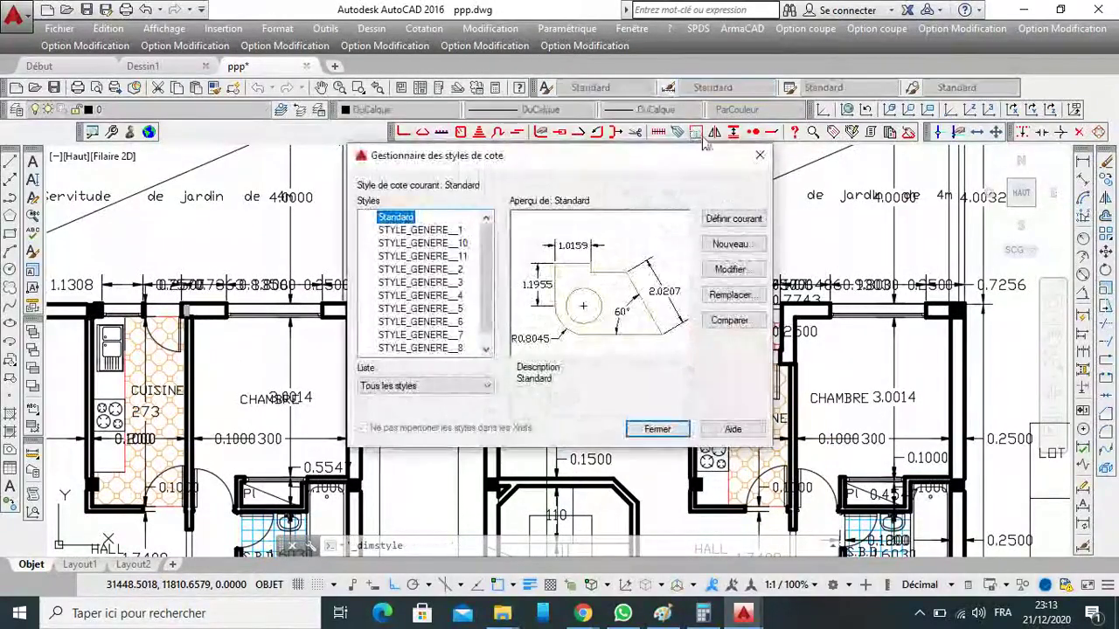
left_click(733, 269)
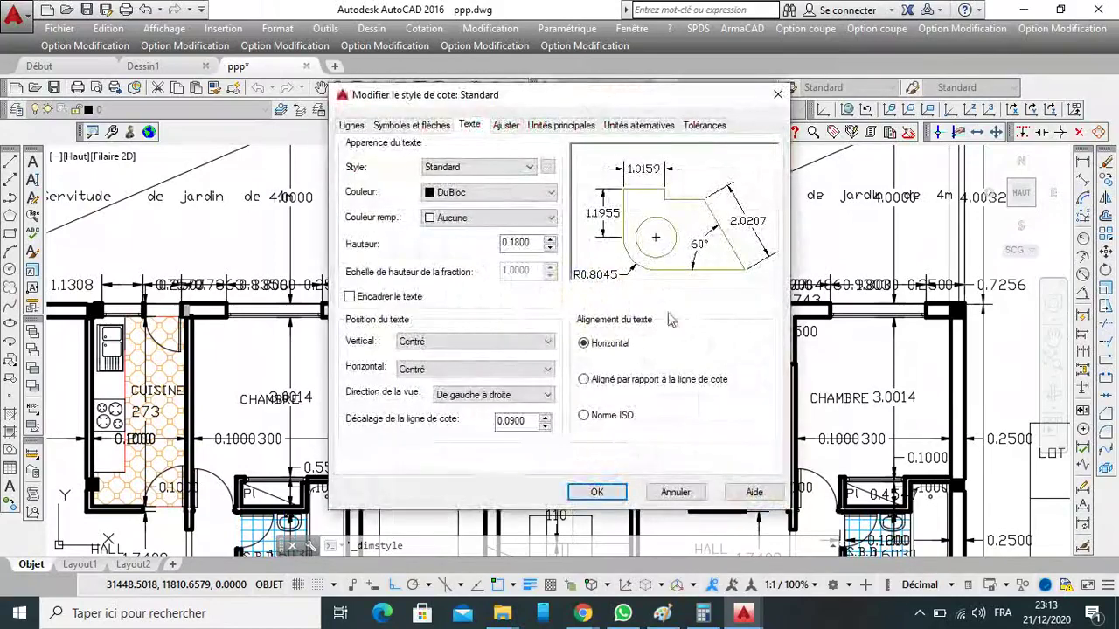
left_click(503, 343)
left_click(454, 365)
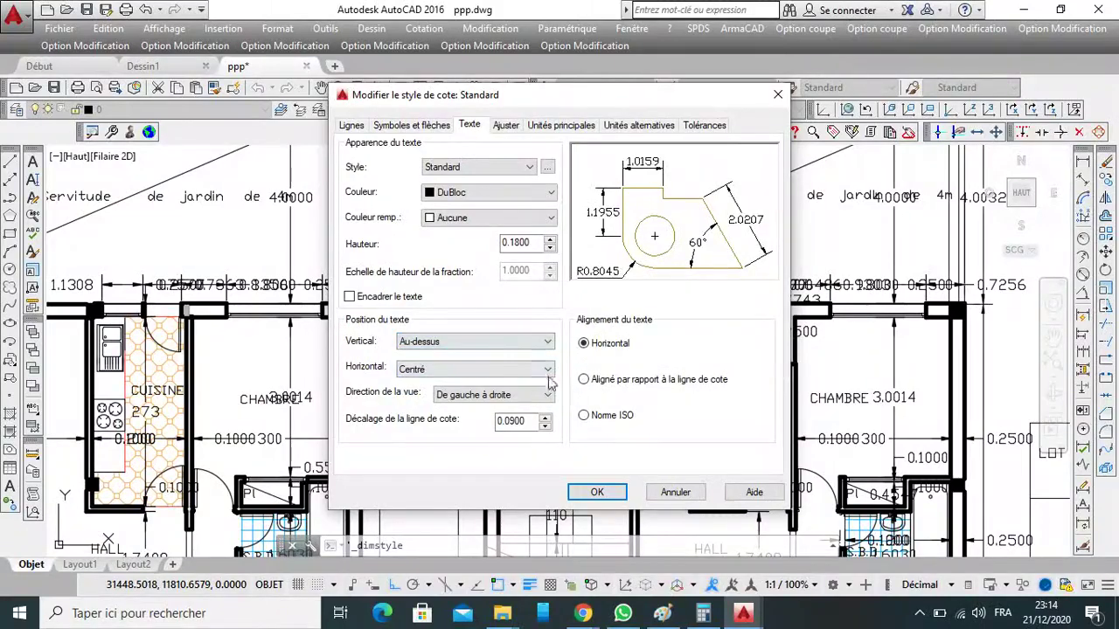
left_click(584, 379)
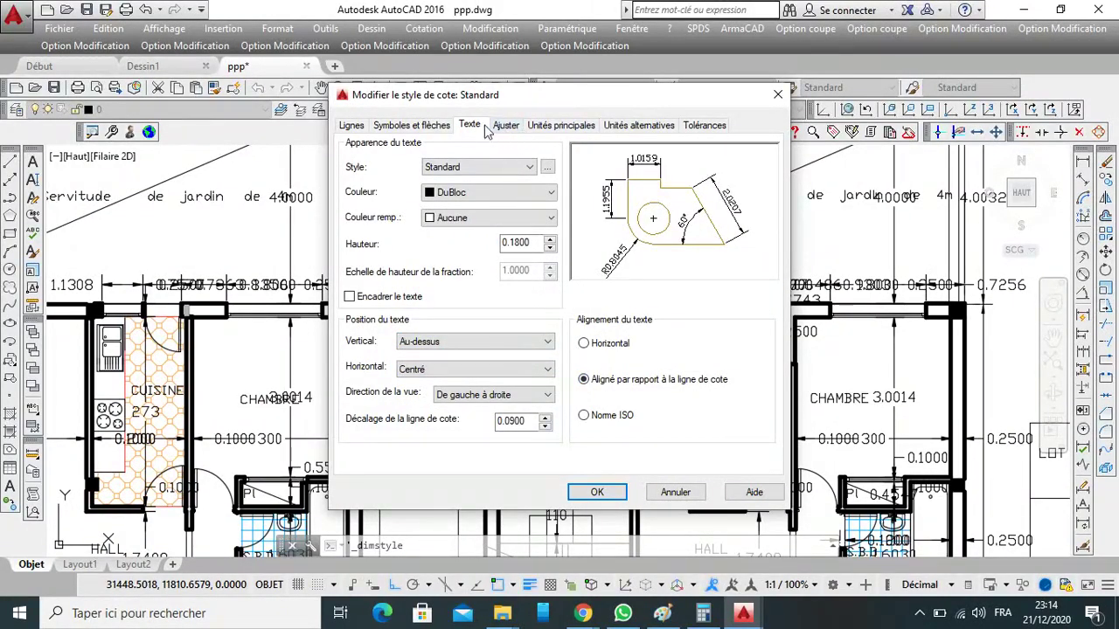
Set the Standard dimension style's linear precision to 0.00 and apply the style changes.
left_click(535, 127)
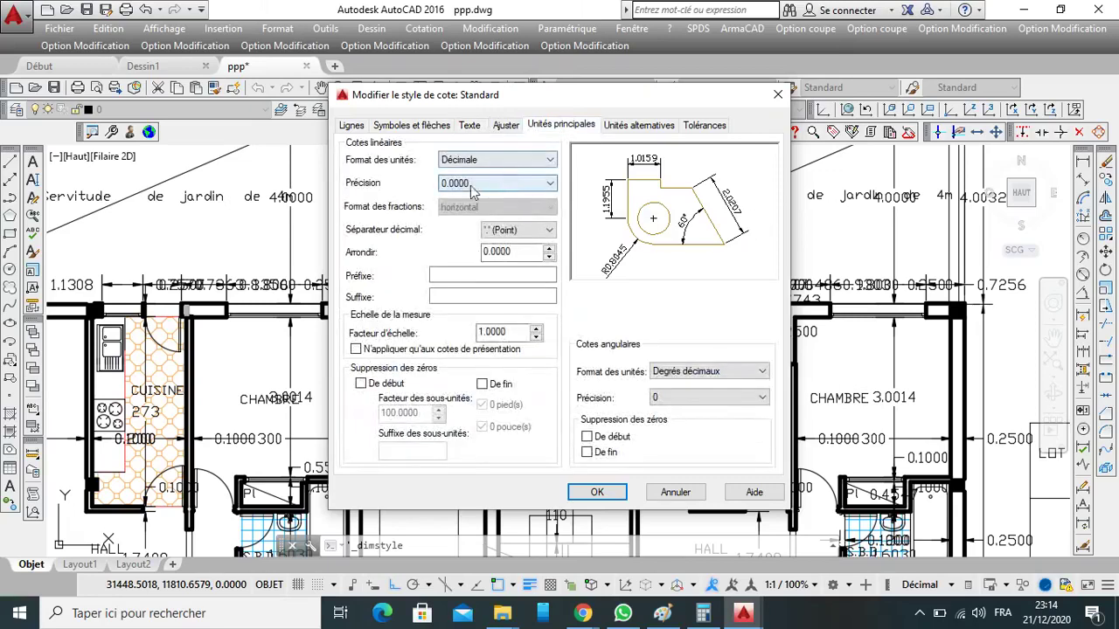
left_click(456, 185)
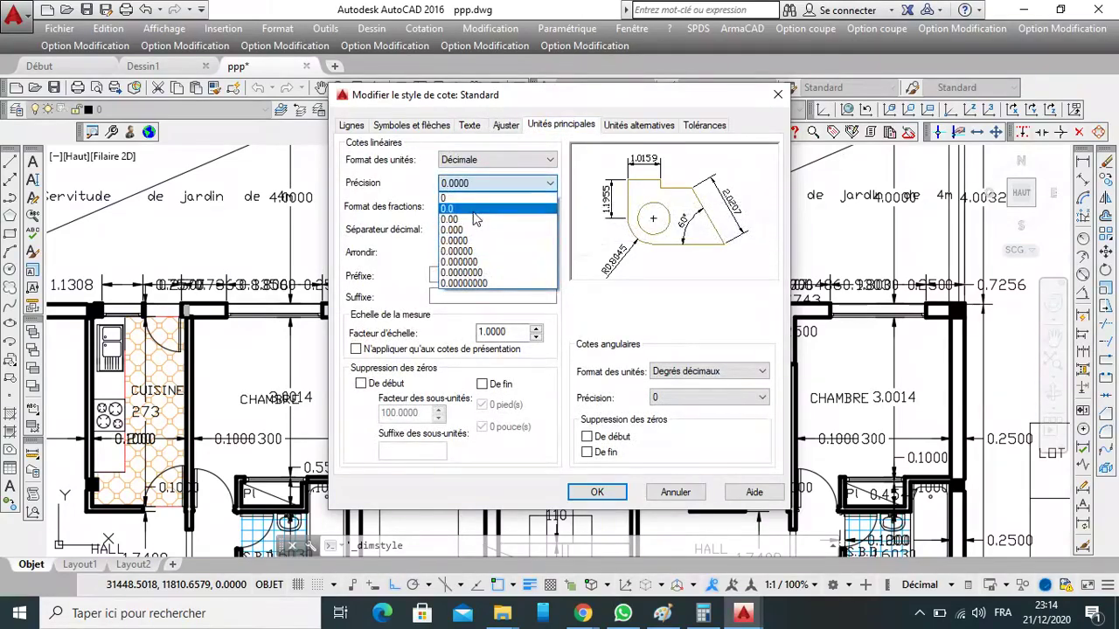
left_click(474, 219)
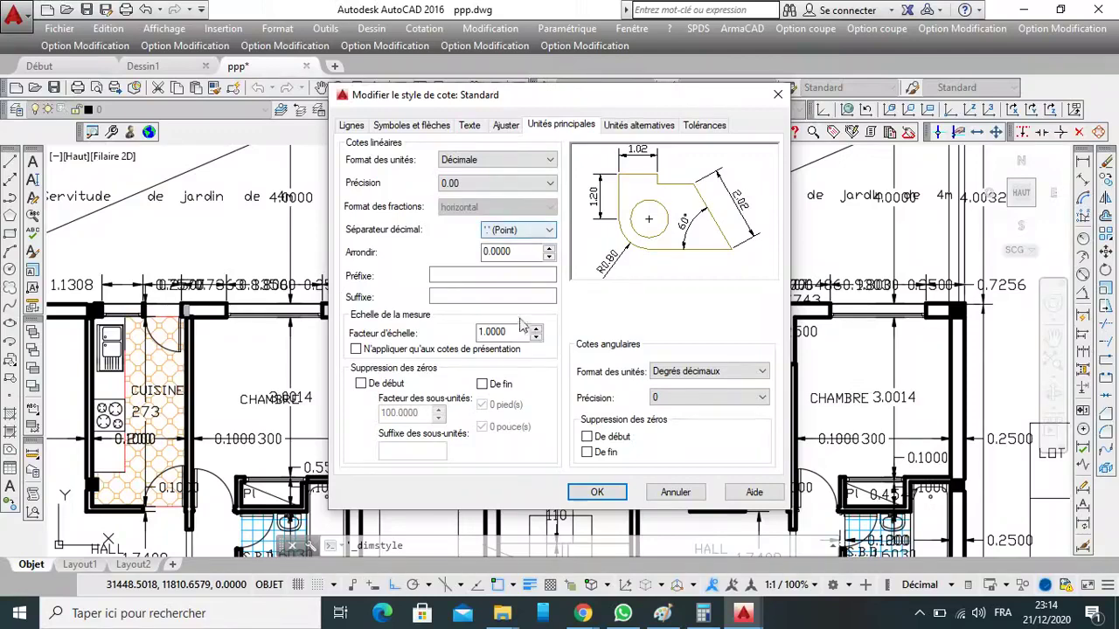
left_click(607, 495)
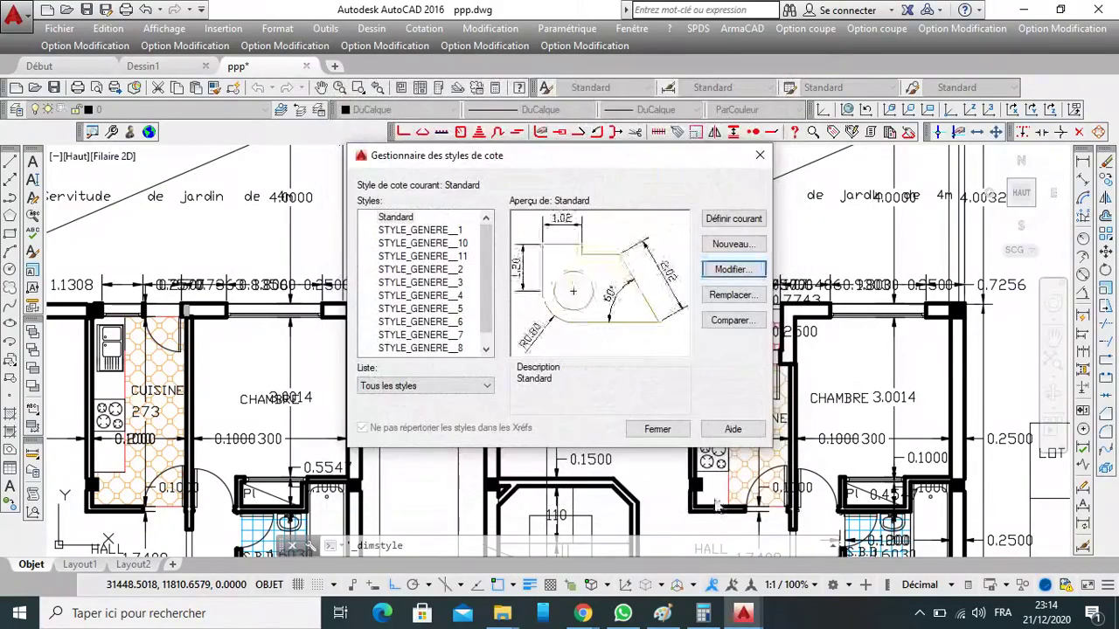
left_click(656, 429)
Examine the reformatted dimensions on the ground-floor and upper-floor plans.
scroll(666, 435, "down", 5)
scroll(747, 367, "up", 10)
scroll(774, 300, "up", 2)
scroll(786, 297, "down", 6)
scroll(800, 296, "up", 5)
scroll(805, 296, "down", 1)
scroll(805, 295, "down", 5)
scroll(805, 295, "up", 4)
scroll(805, 296, "down", 4)
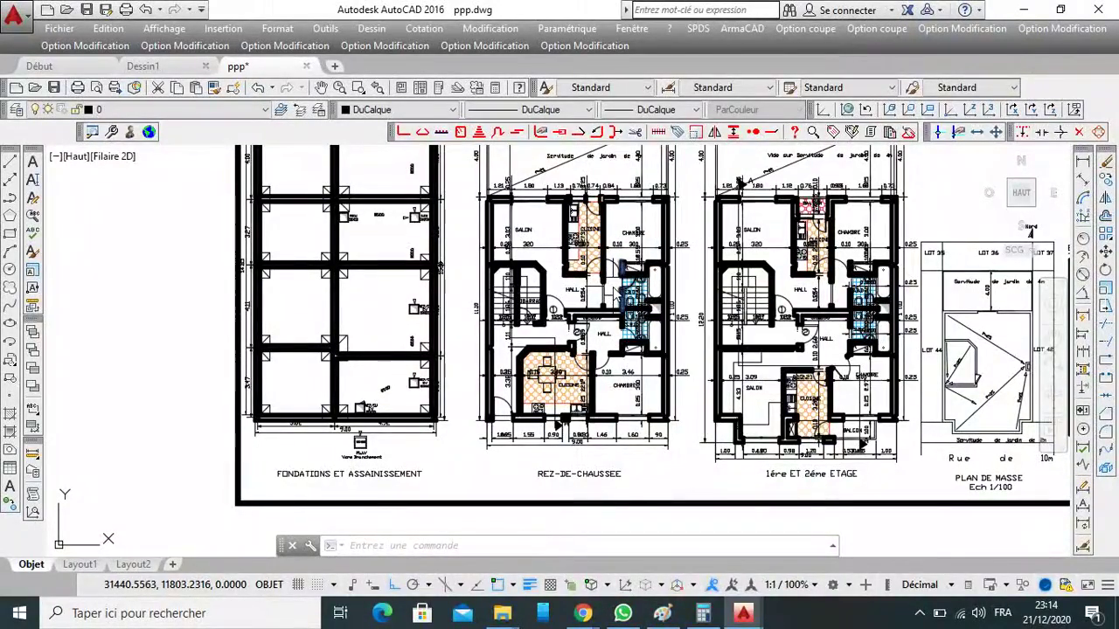
scroll(614, 272, "down", 3)
scroll(614, 271, "up", 10)
scroll(614, 272, "down", 8)
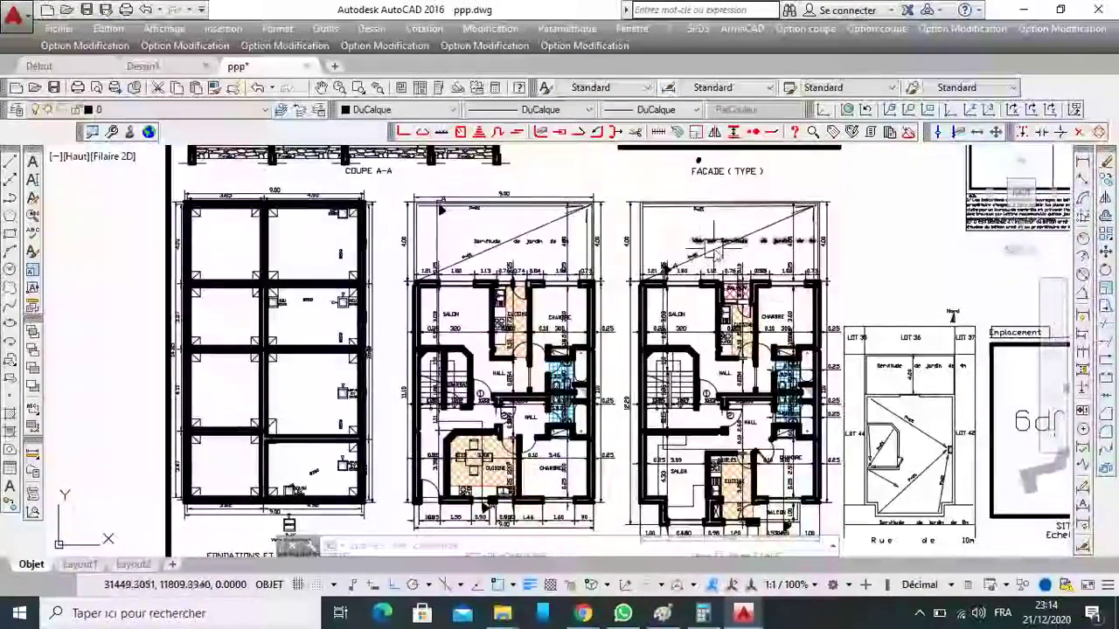
scroll(690, 258, "up", 6)
Select the 1.12 dimension between the salon window and the balcony on the upper-floor plan and check its layer.
left_click(737, 336)
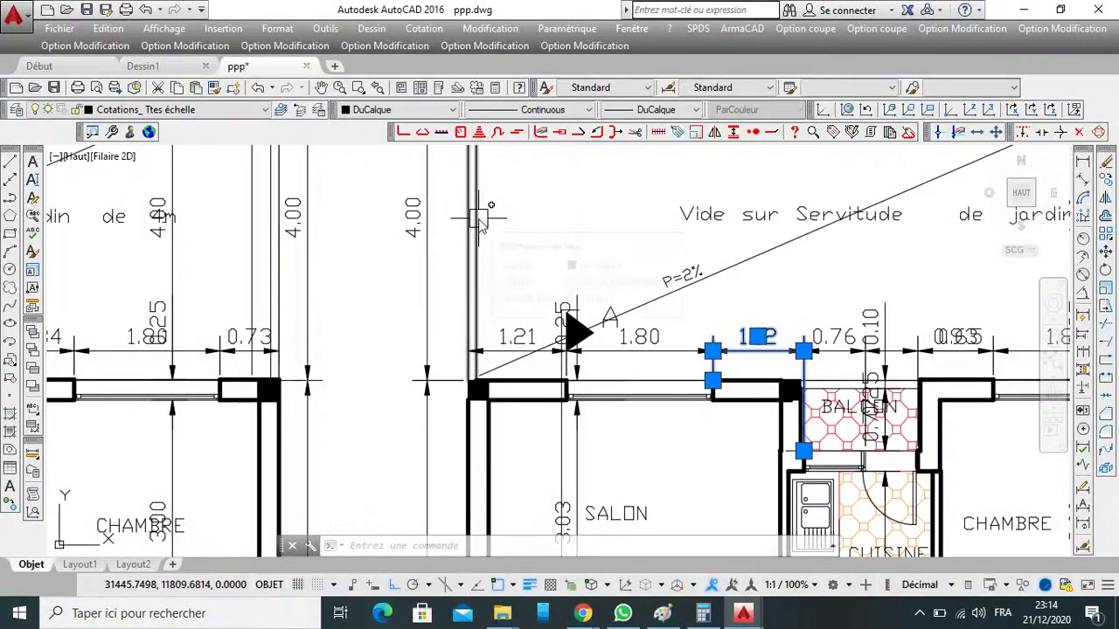
mouse_move(480, 221)
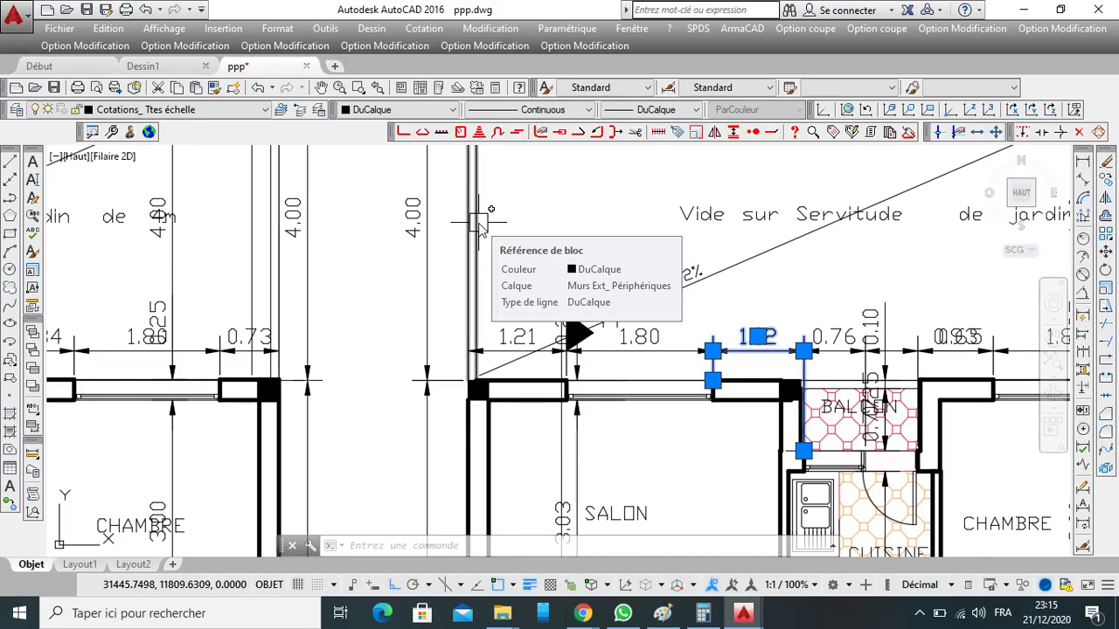
scroll(651, 276, "down", 4)
scroll(637, 292, "up", 5)
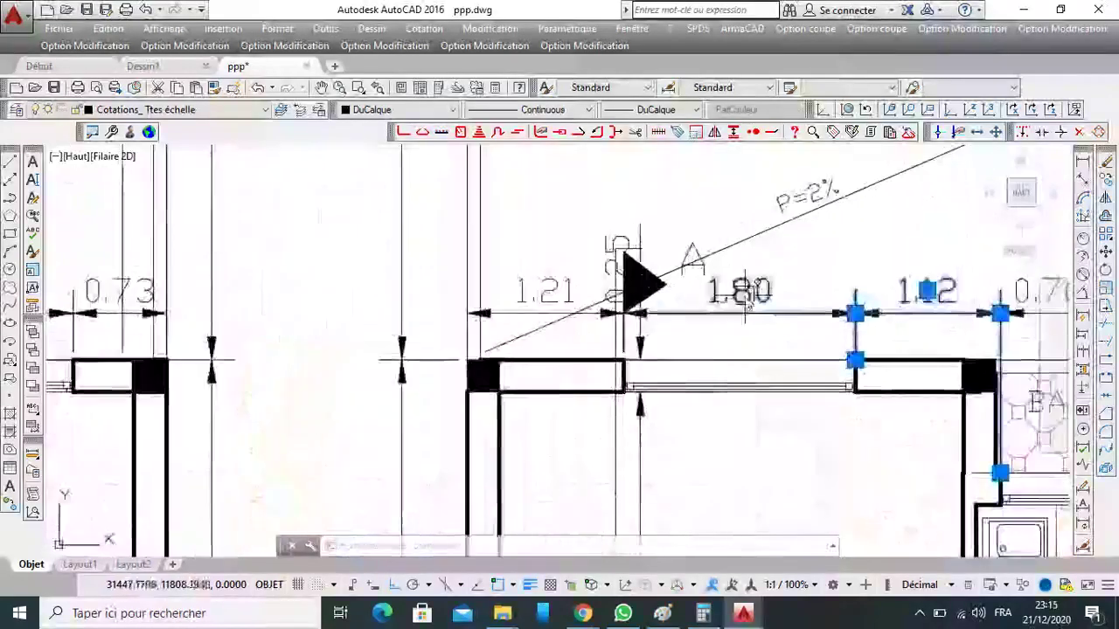
scroll(636, 293, "down", 5)
scroll(686, 194, "up", 6)
scroll(791, 199, "down", 6)
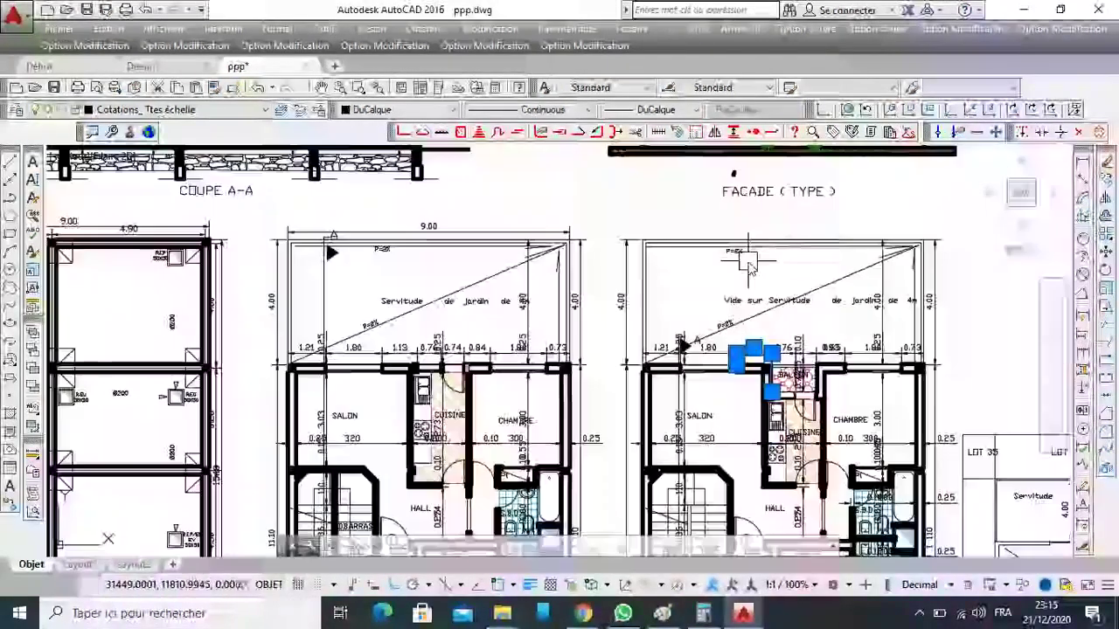
scroll(699, 314, "down", 3)
scroll(692, 326, "up", 5)
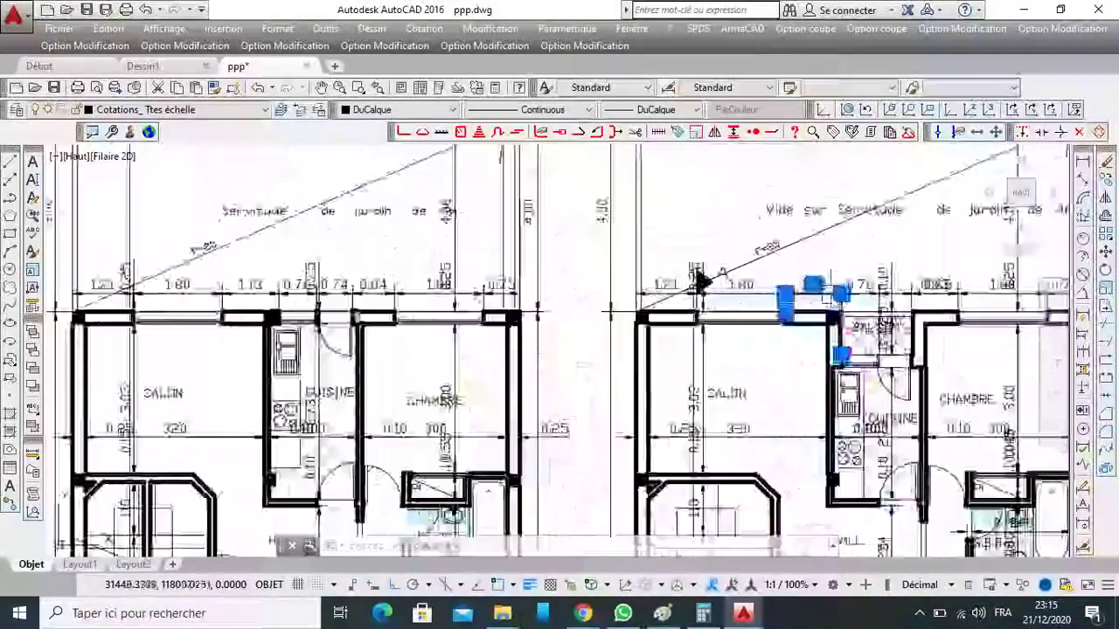
left_click(149, 110)
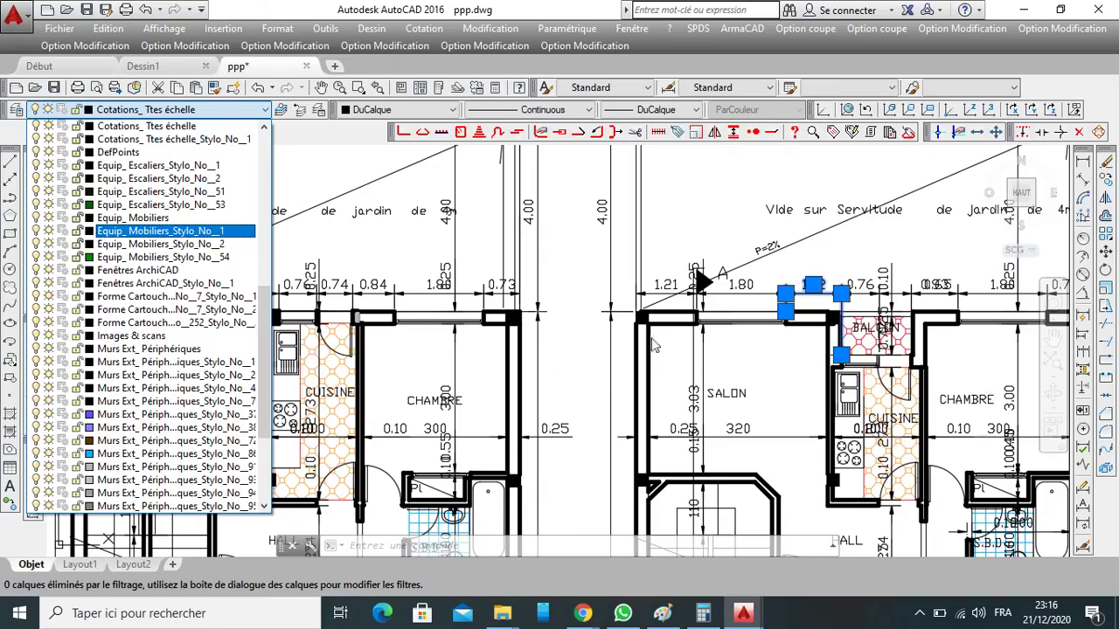
scroll(649, 347, "down", 6)
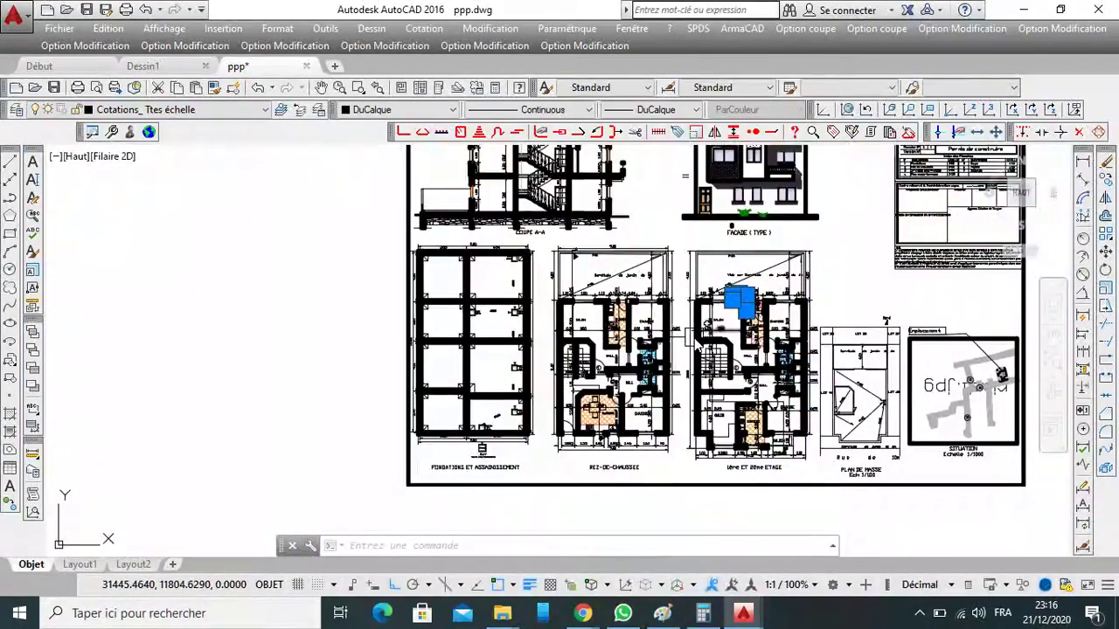
scroll(705, 330, "up", 6)
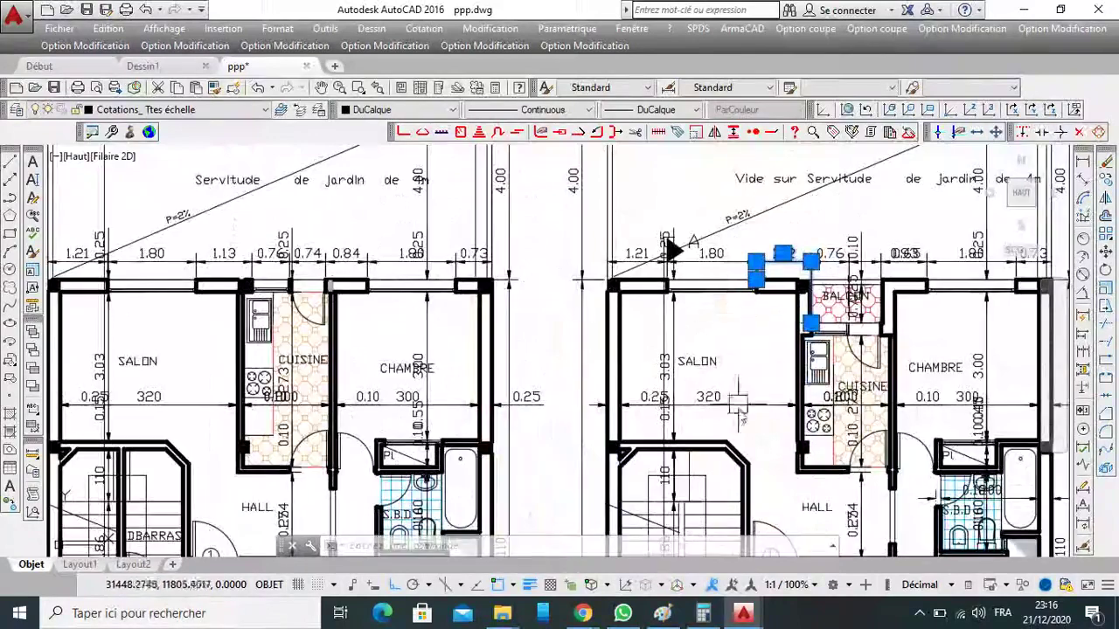
left_click(102, 110)
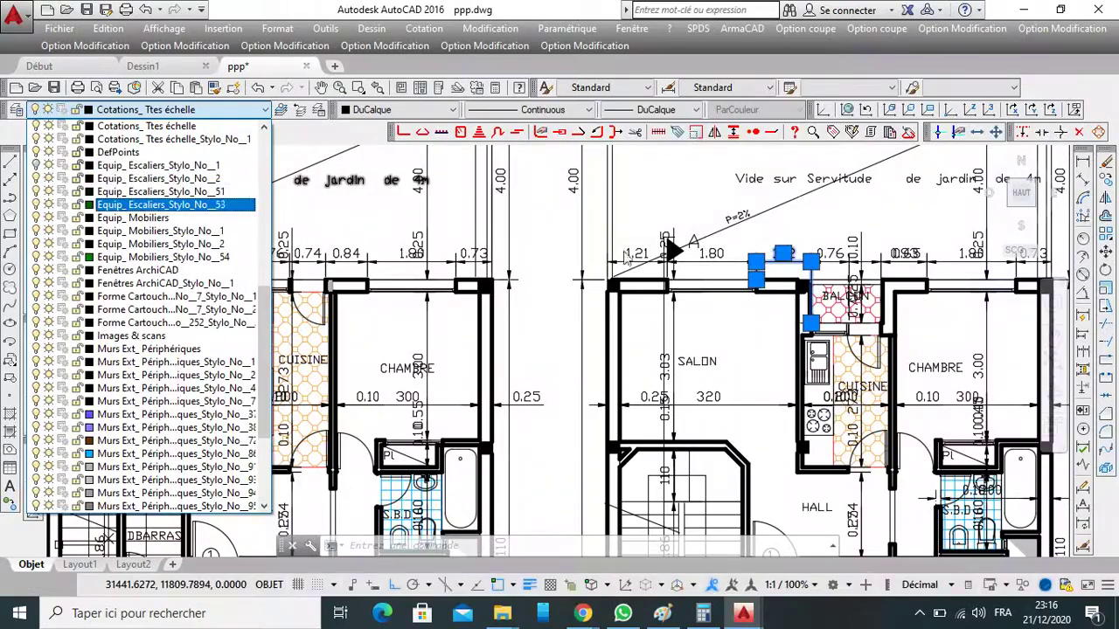
key("Escape")
key("Escape")
Move the selected dimension beside the upper-floor balcony to layer 0.
left_click(788, 273)
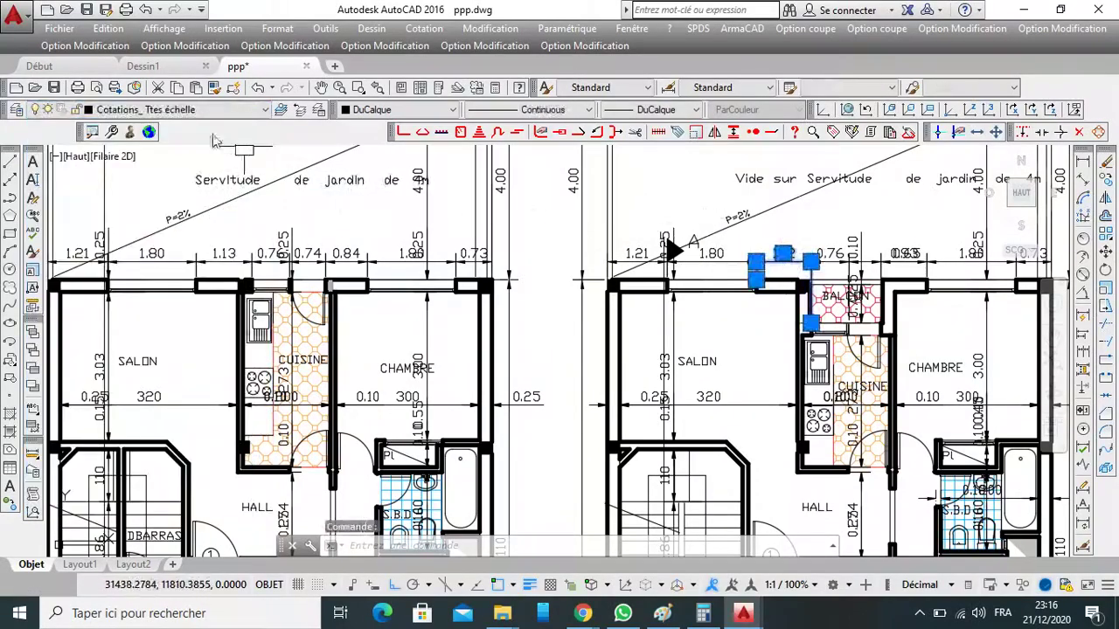
left_click(175, 109)
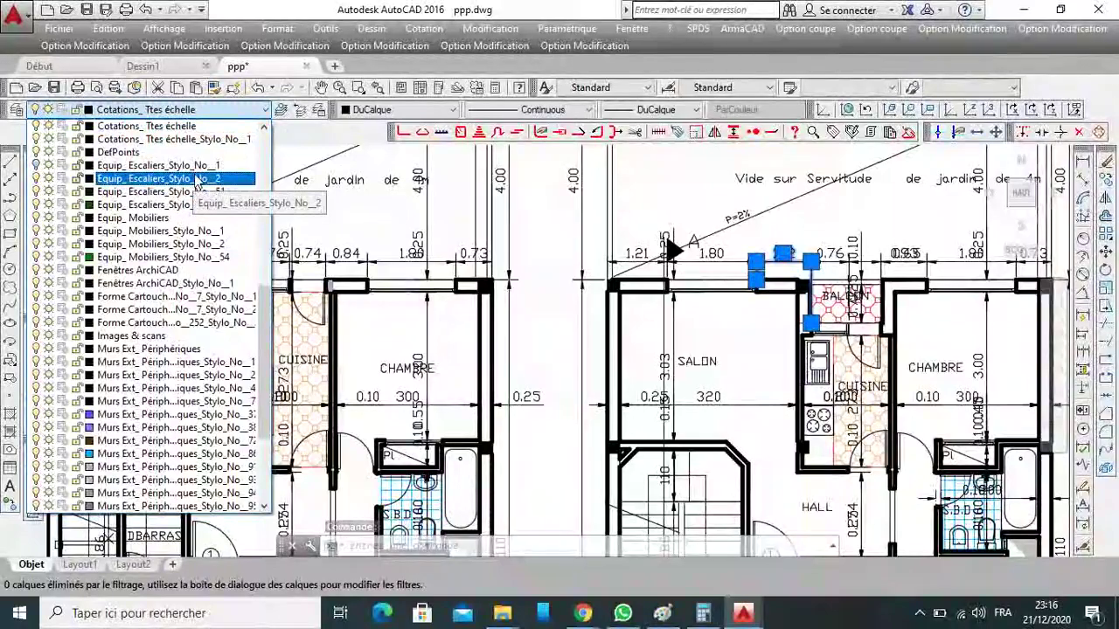
scroll(189, 145, "up", 4)
scroll(189, 146, "up", 5)
left_click(131, 126)
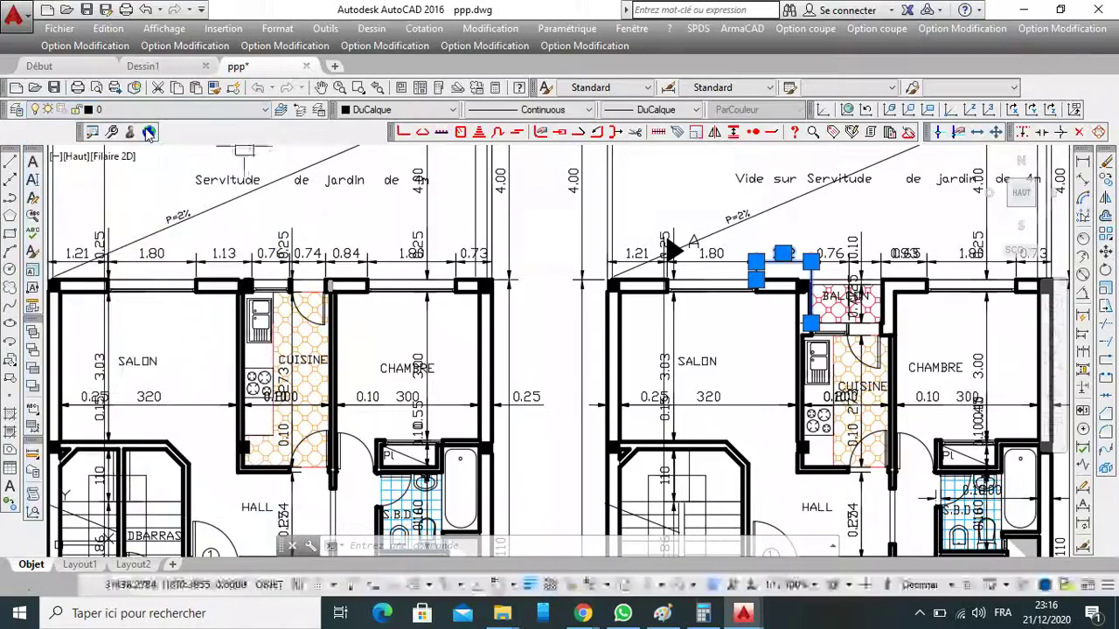
Draw a line with a long vertical segment and a short end segment in the empty area beside the foundation plan.
scroll(595, 265, "down", 4)
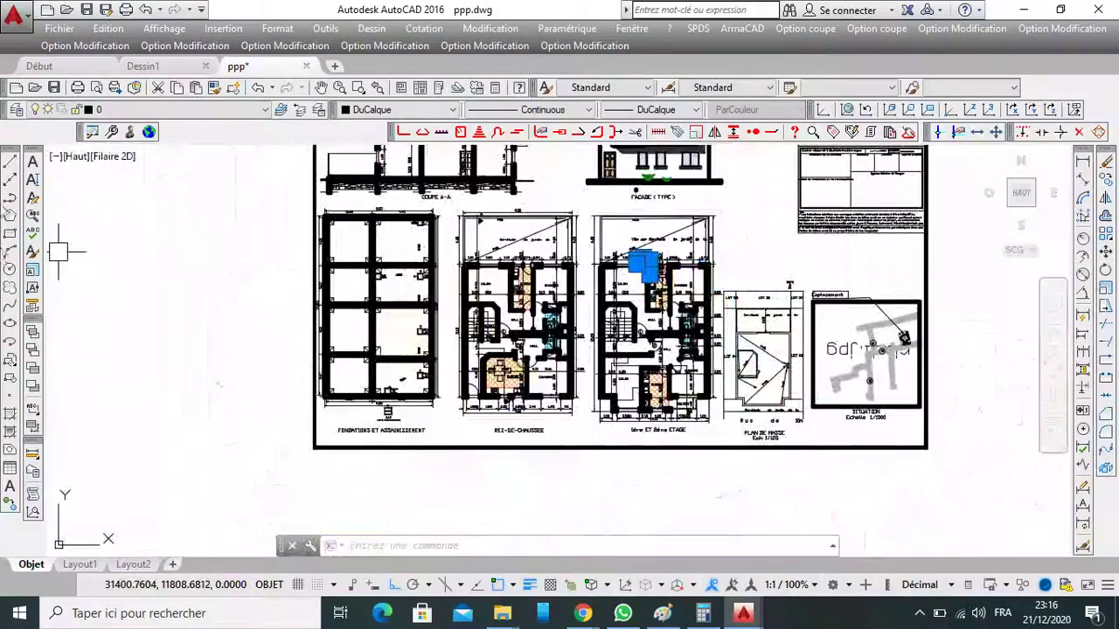
left_click(10, 162)
left_click(210, 218)
left_click(210, 282)
left_click(199, 290)
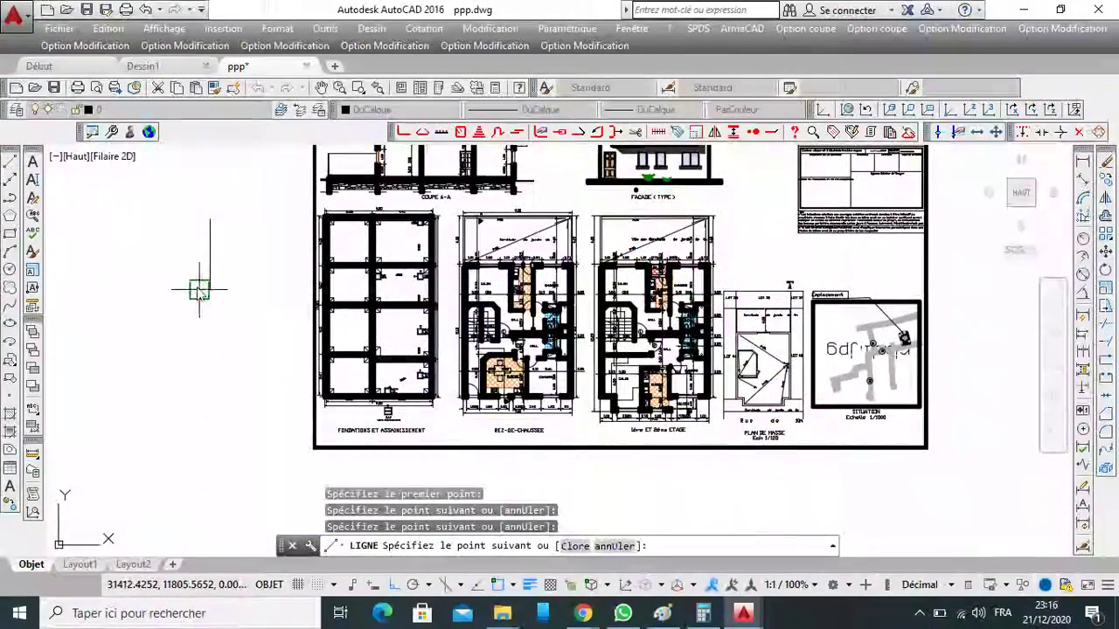
right_click(218, 298)
left_click(243, 315)
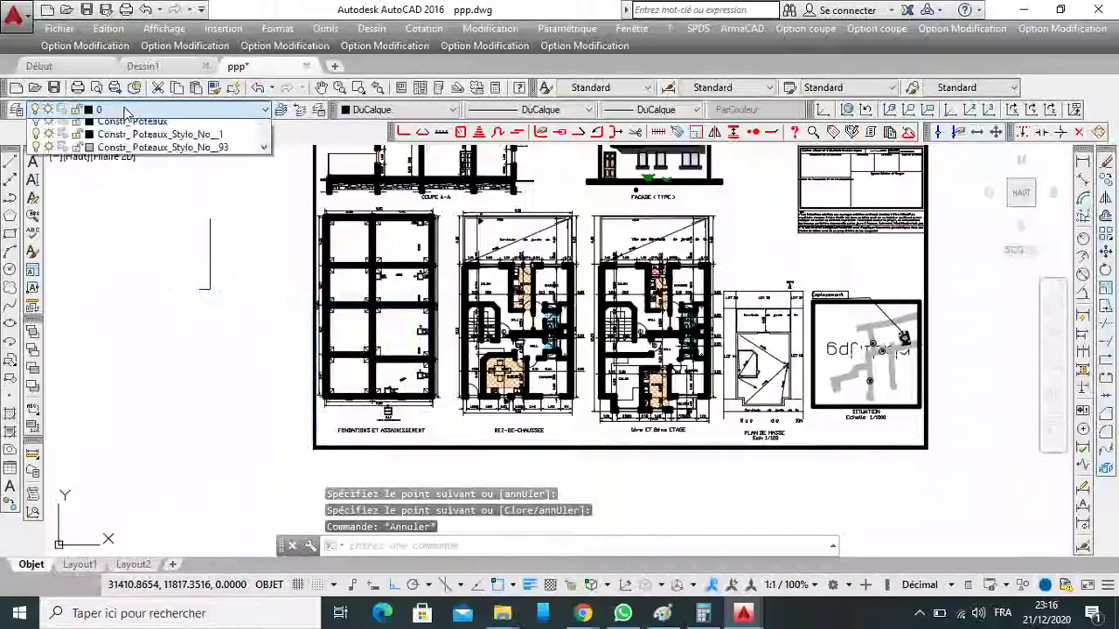
Make Constr_Poteaux the current layer and hide the dimension layer Cotations_ Ttes échelle.
left_click(121, 115)
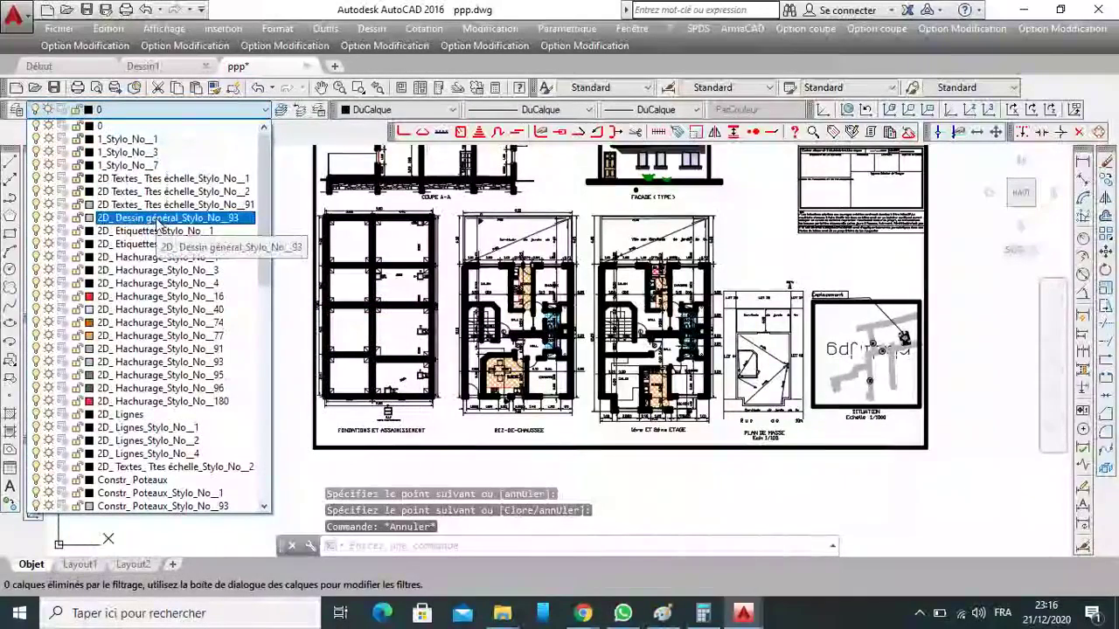
scroll(147, 262, "down", 9)
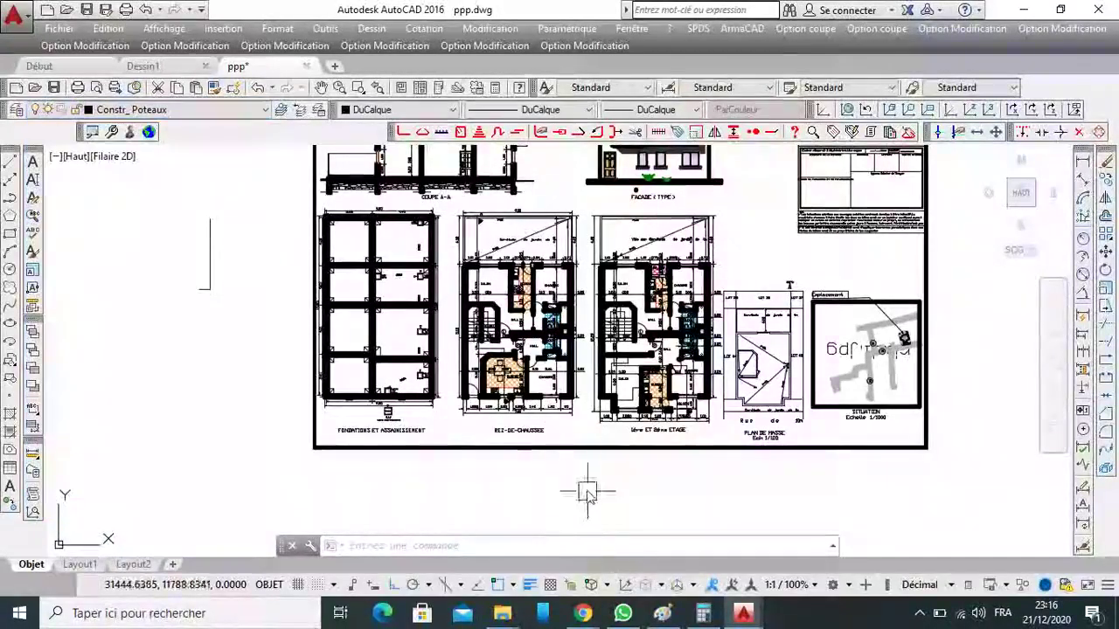
scroll(603, 234, "up", 8)
left_click(634, 280)
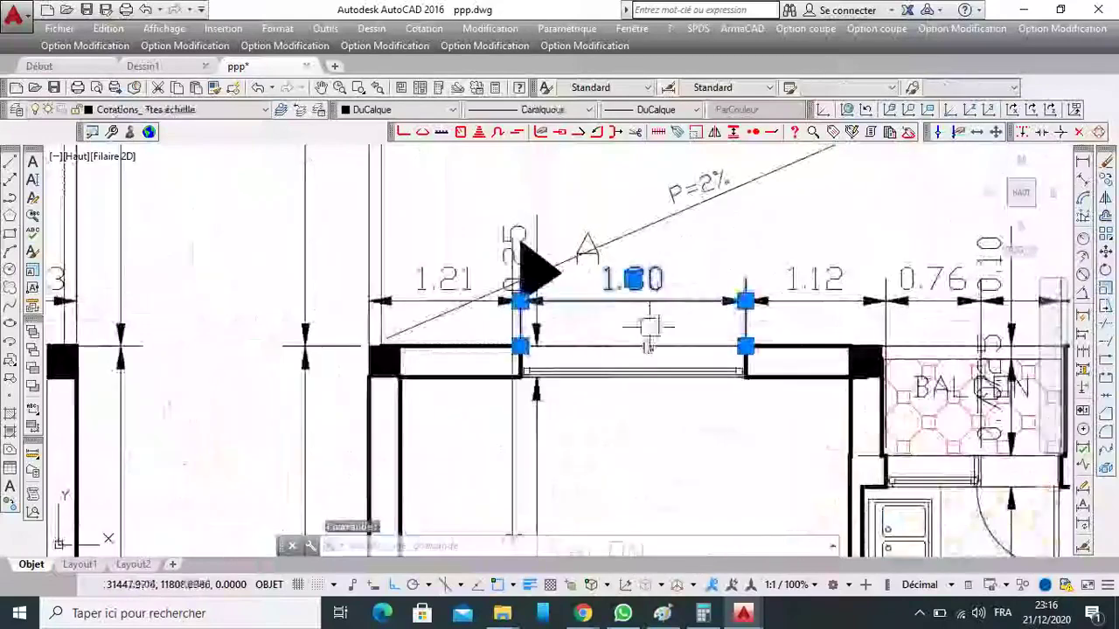
left_click(123, 109)
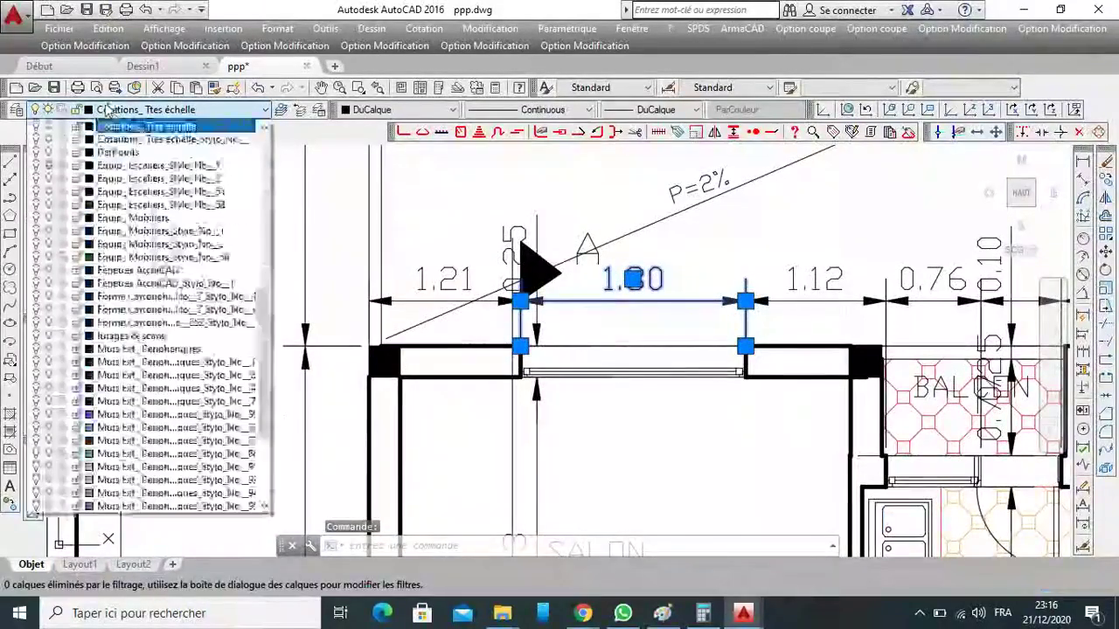
key("Escape")
scroll(474, 217, "down", 5)
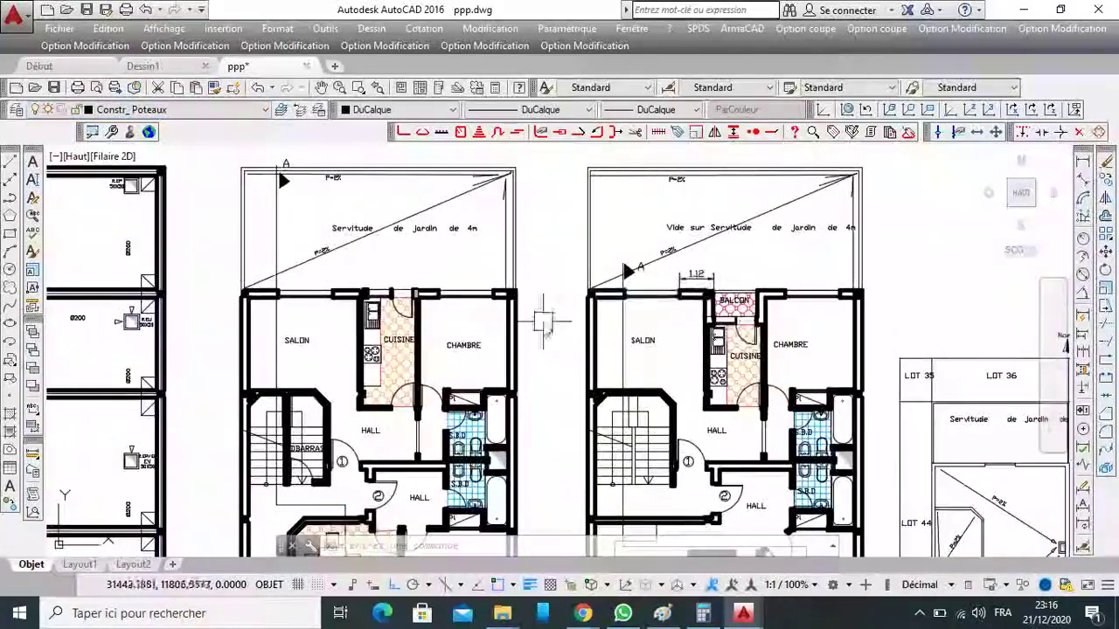
Delete the remaining dimension beside the upper-floor balcony and check the floor plans for leftover dimensions.
scroll(714, 290, "up", 3)
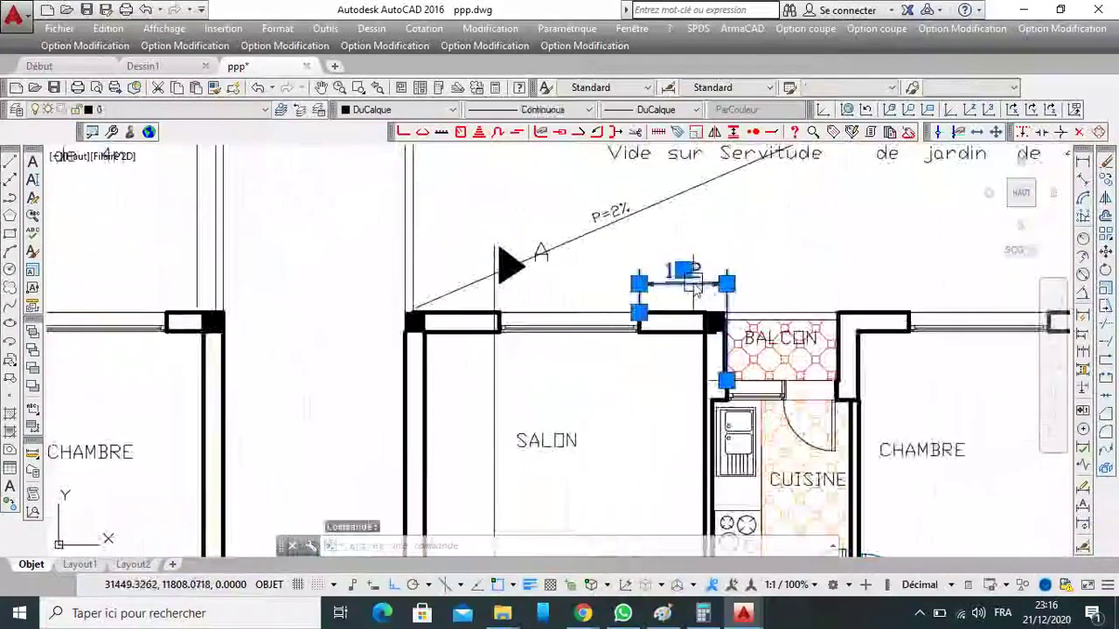
mouse_move(683, 270)
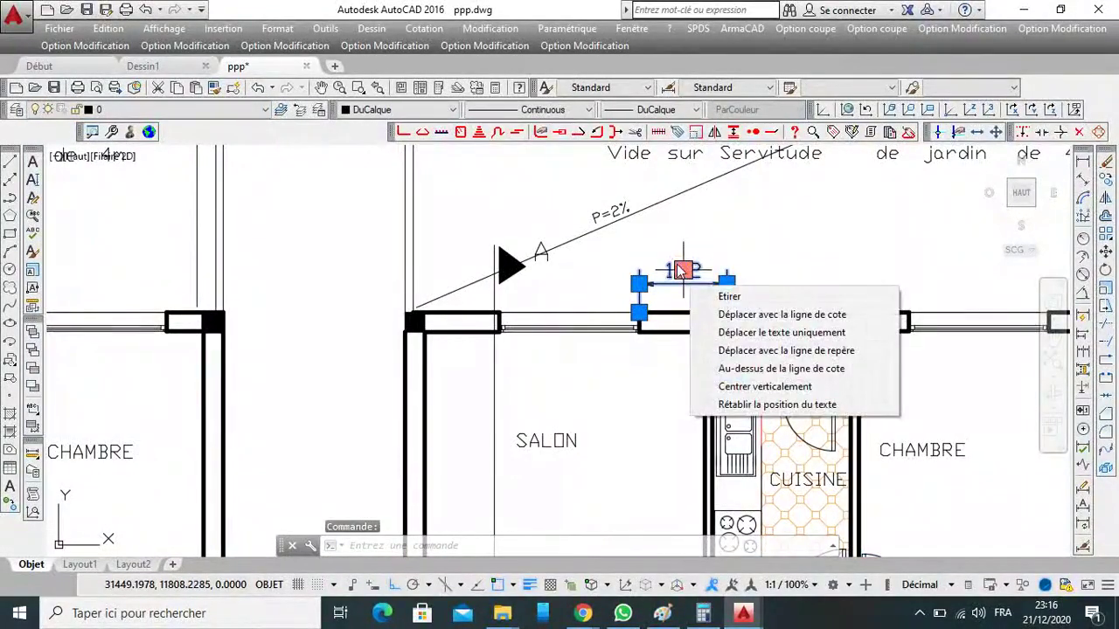
key("Delete")
scroll(697, 268, "down", 5)
scroll(697, 268, "down", 5)
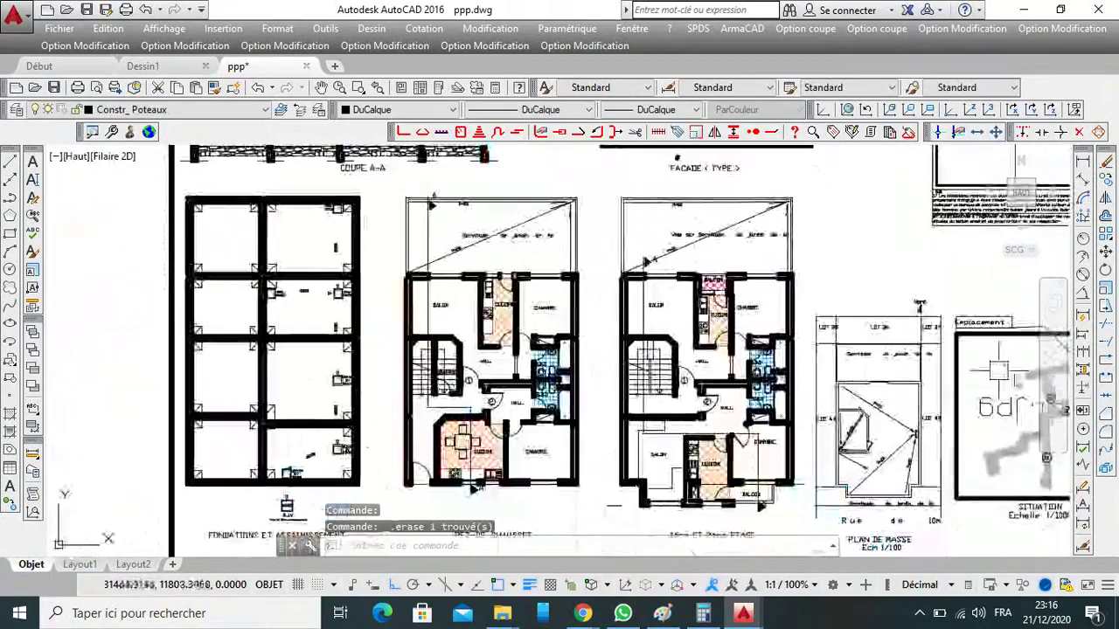
scroll(809, 455, "up", 6)
scroll(809, 455, "down", 2)
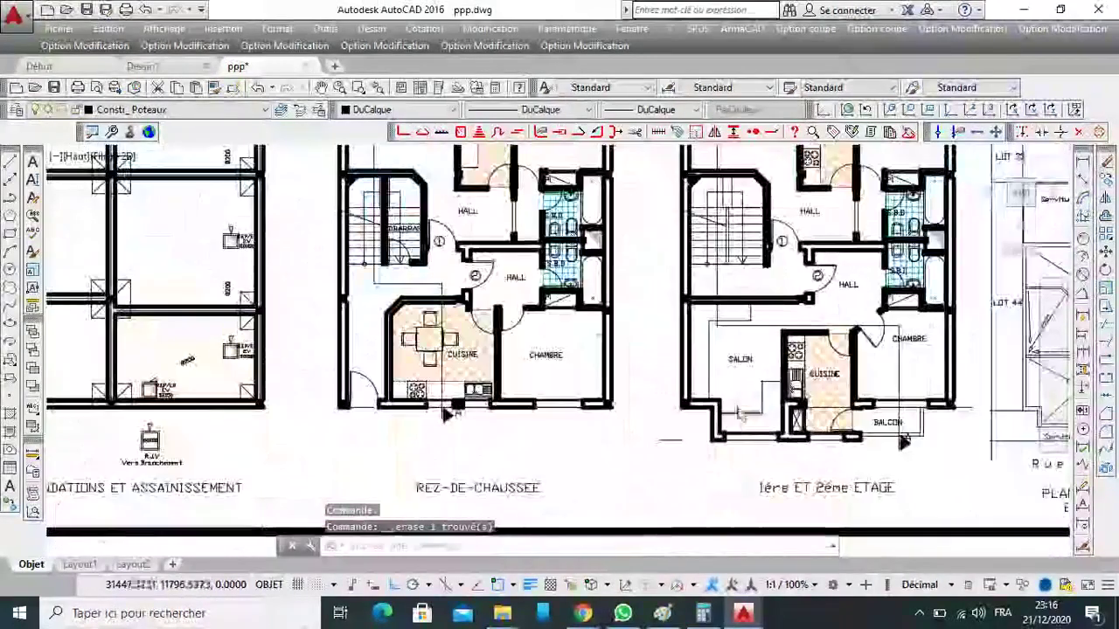
Add a horizontal linear dimension across the thickness of the upper-floor salon's outer wall, just above the staircase.
scroll(809, 455, "down", 3)
scroll(429, 280, "up", 2)
scroll(668, 317, "down", 4)
scroll(690, 306, "down", 1)
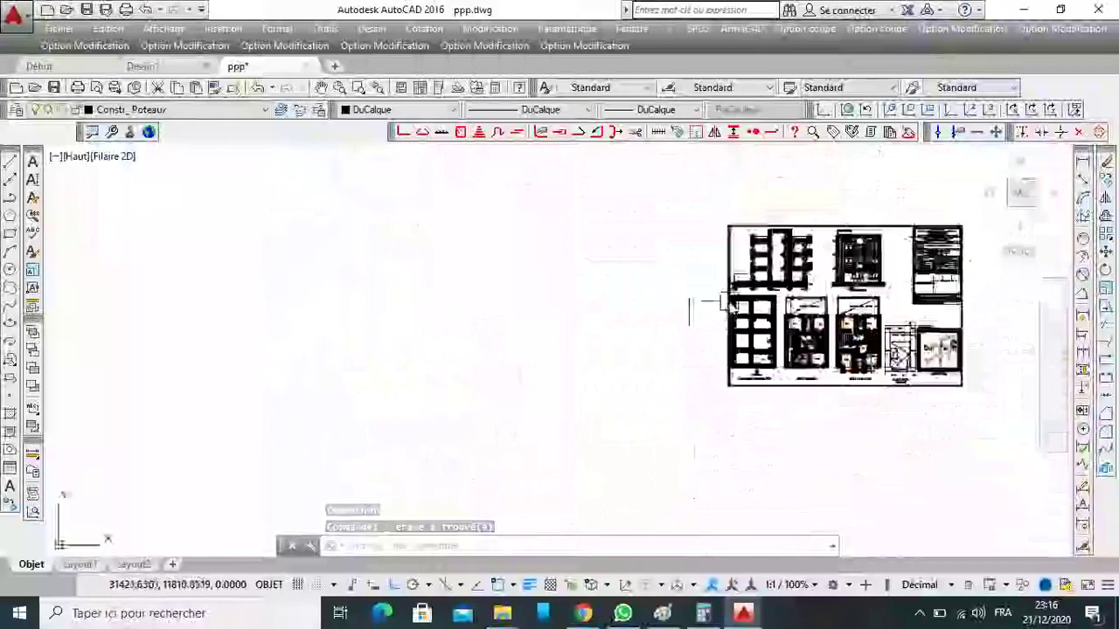
scroll(883, 333, "up", 4)
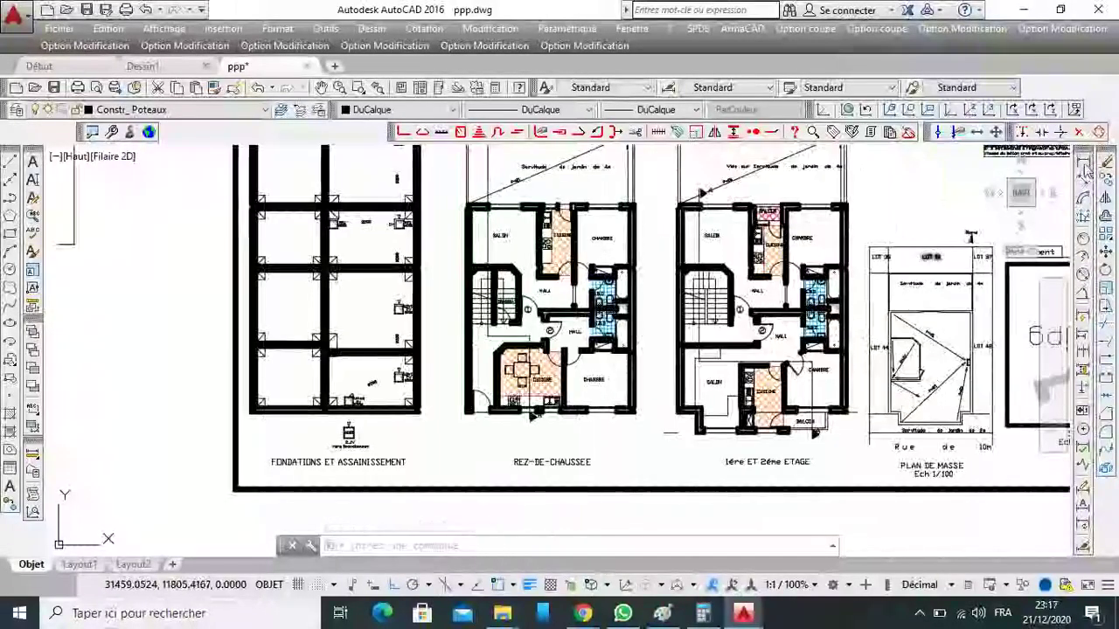
left_click(403, 131)
scroll(644, 270, "up", 6)
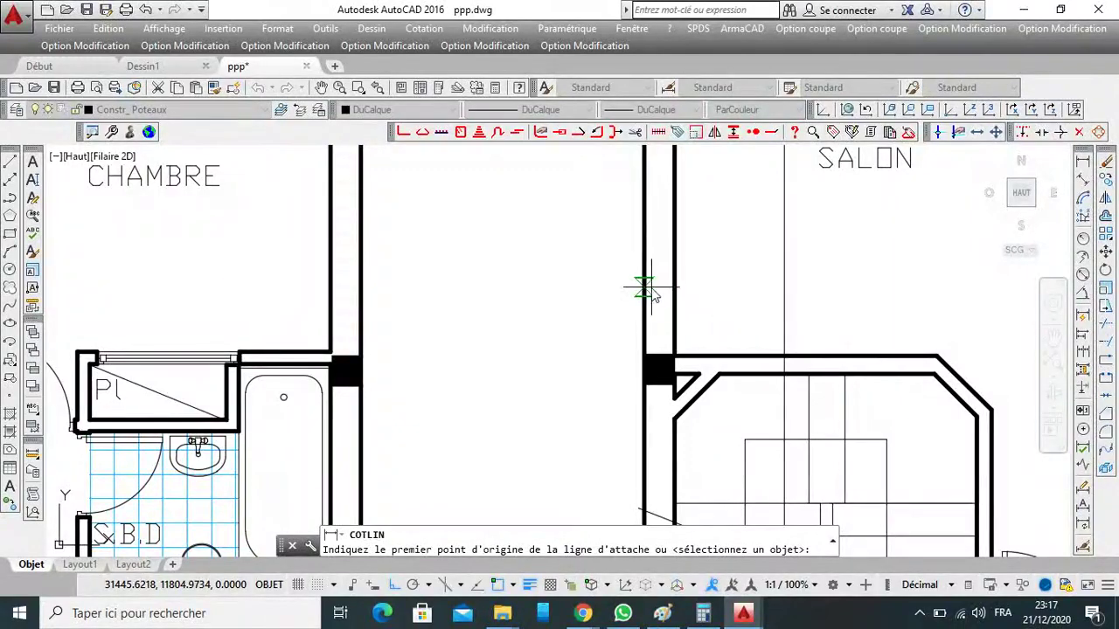
left_click(644, 290)
left_click(673, 290)
scroll(657, 275, "up", 5)
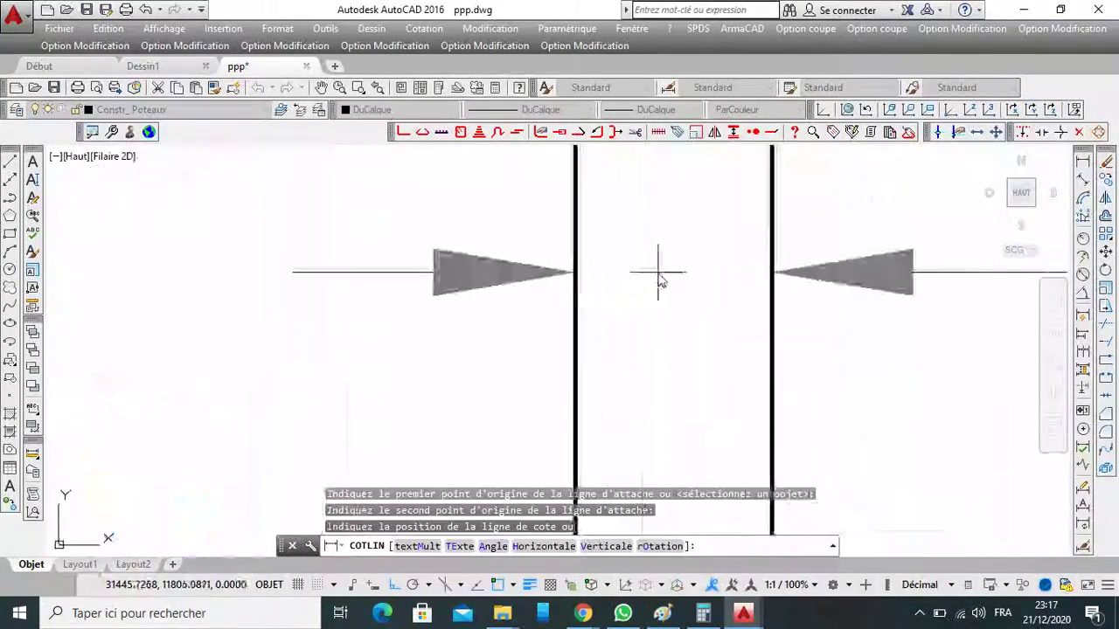
scroll(800, 274, "down", 5)
left_click(797, 280)
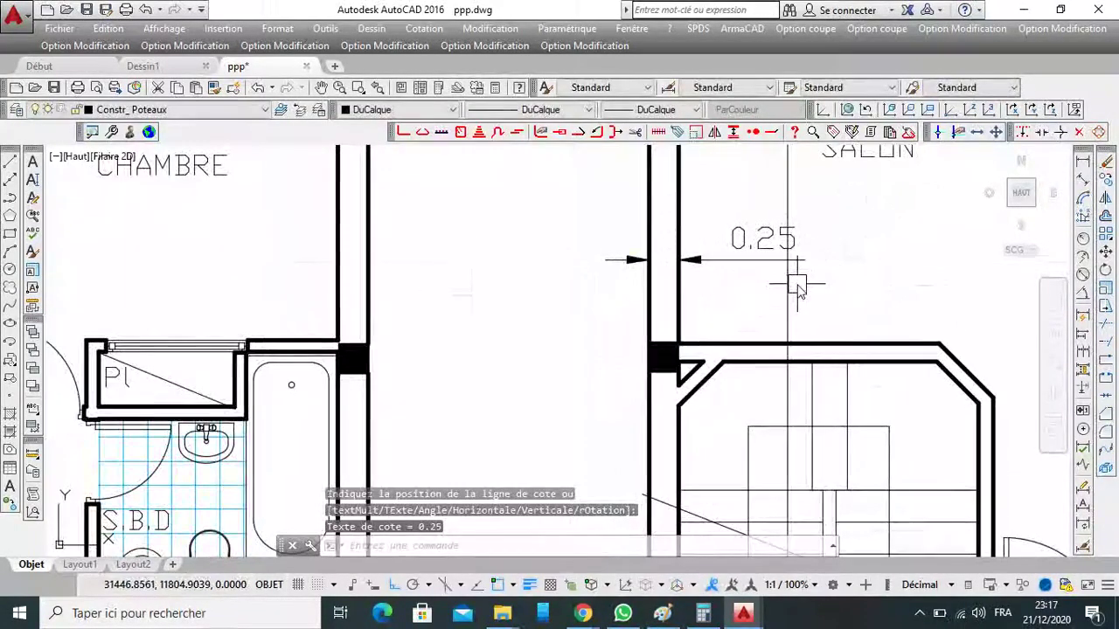
Delete the wall-thickness dimension at the upper-floor salon's outer wall.
scroll(797, 289, "down", 7)
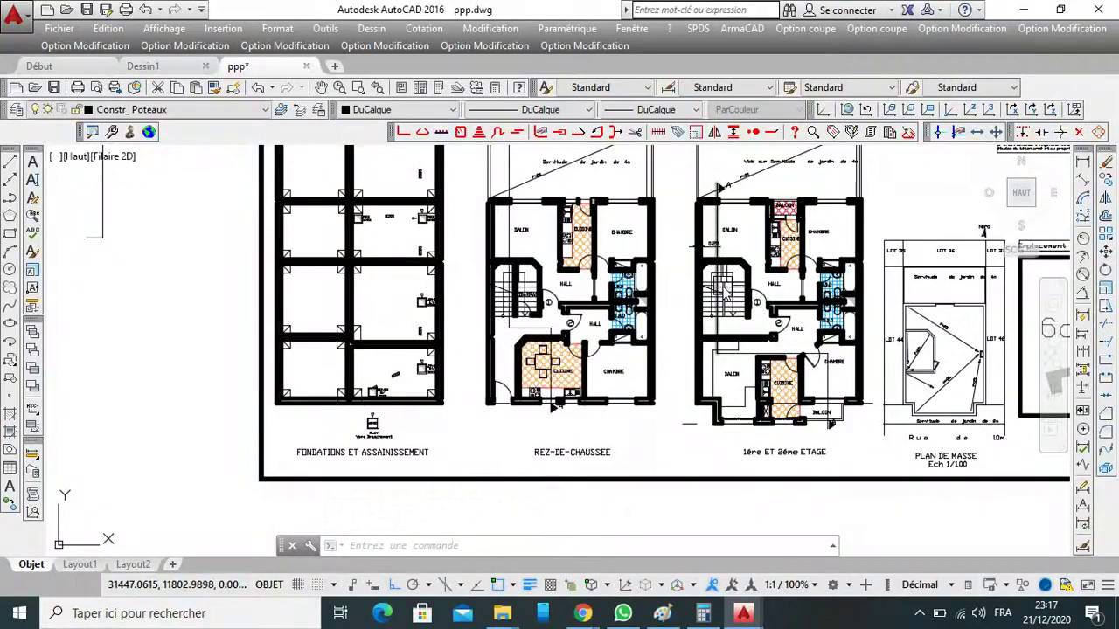
scroll(699, 343, "down", 2)
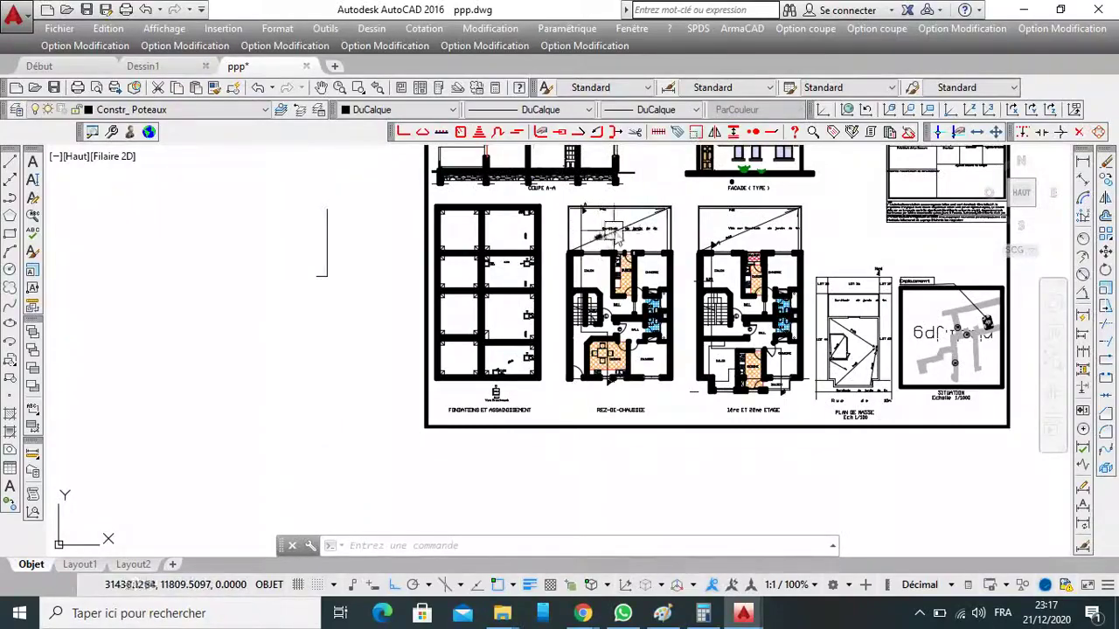
scroll(691, 266, "up", 5)
left_click(804, 292)
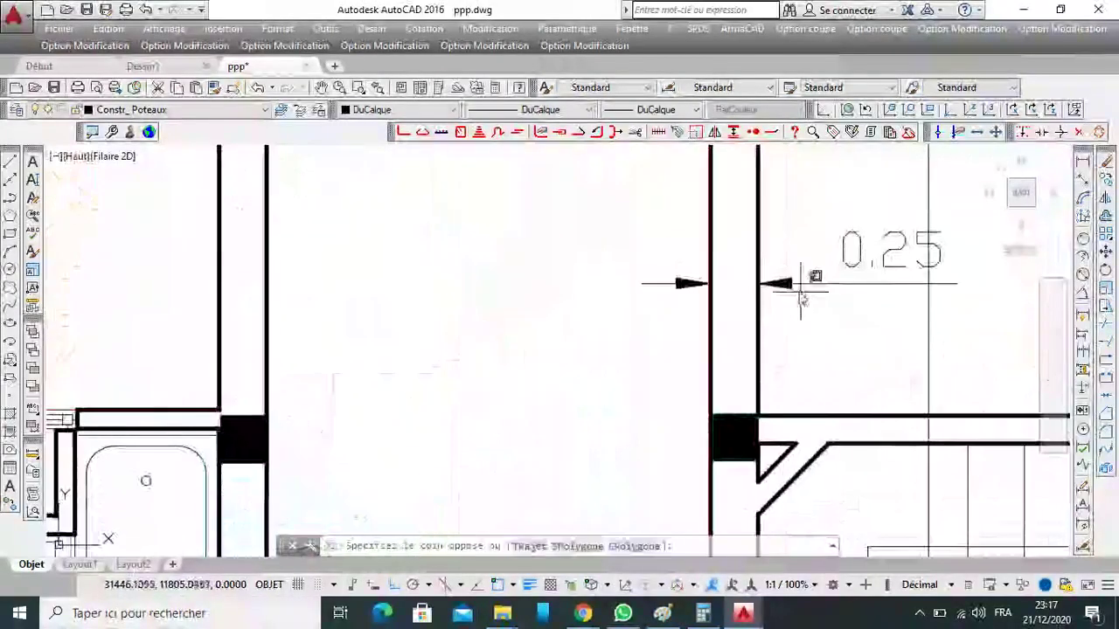
left_click(782, 270)
left_click(625, 289)
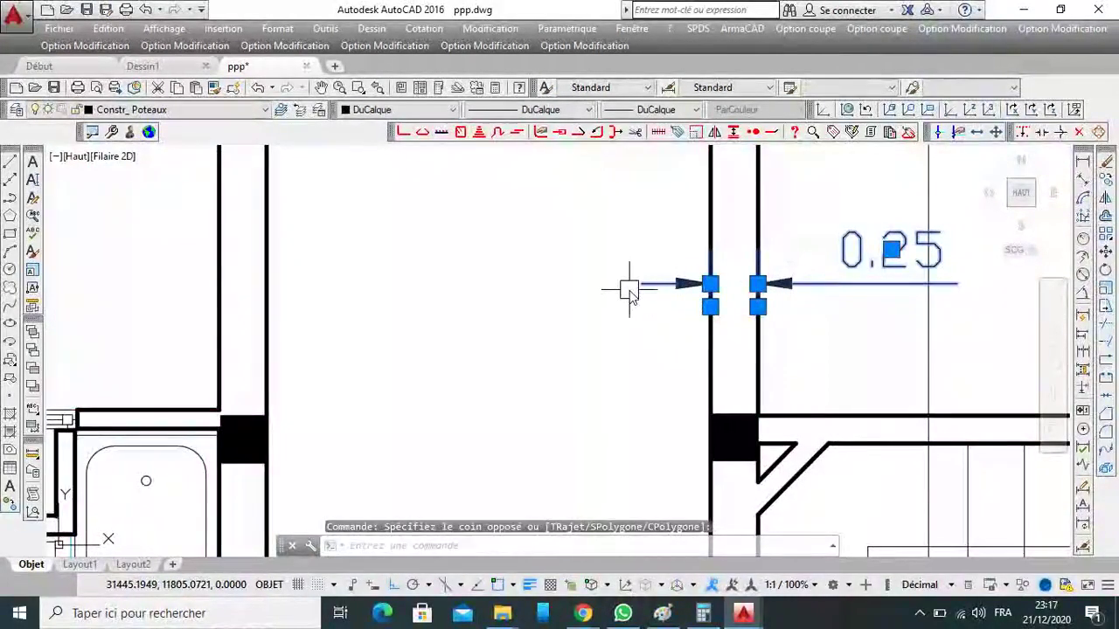
scroll(629, 291, "down", 5)
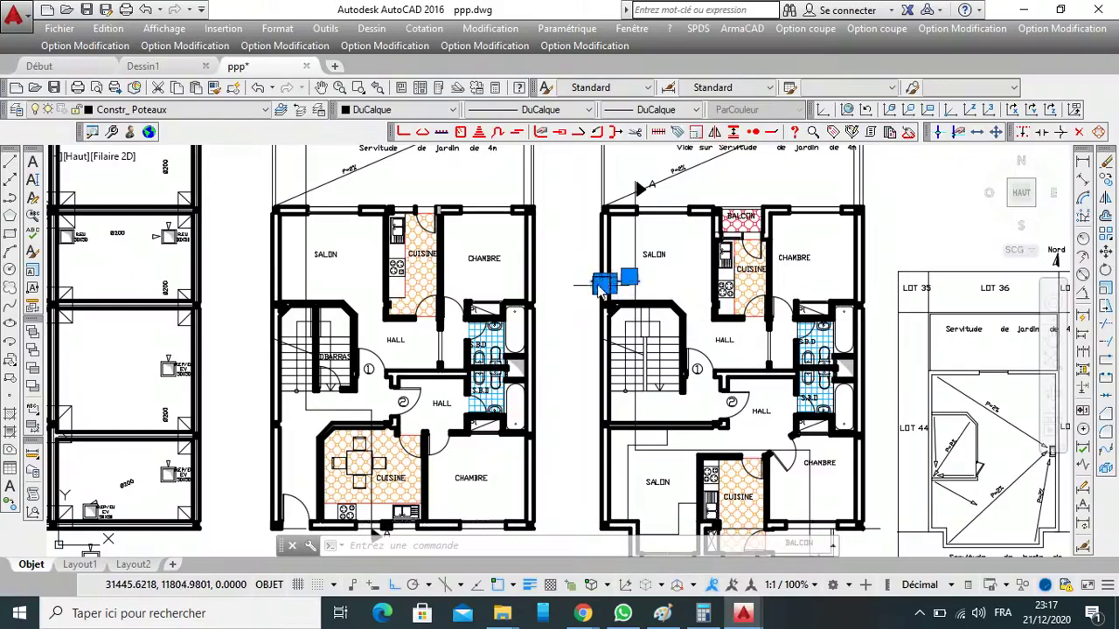
key("Delete")
Delete the stray line with the short end segment in the empty area beside the foundation plan.
scroll(696, 302, "down", 5)
scroll(594, 320, "down", 3)
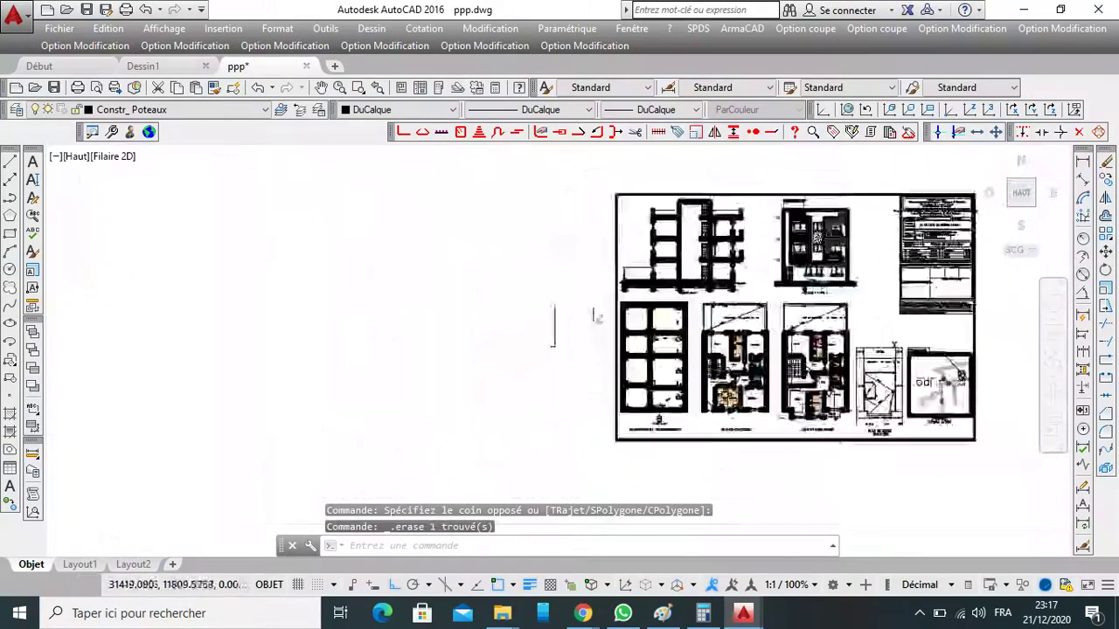
scroll(594, 320, "up", 5)
left_click(637, 195)
left_click(454, 428)
key("Delete")
scroll(577, 341, "down", 5)
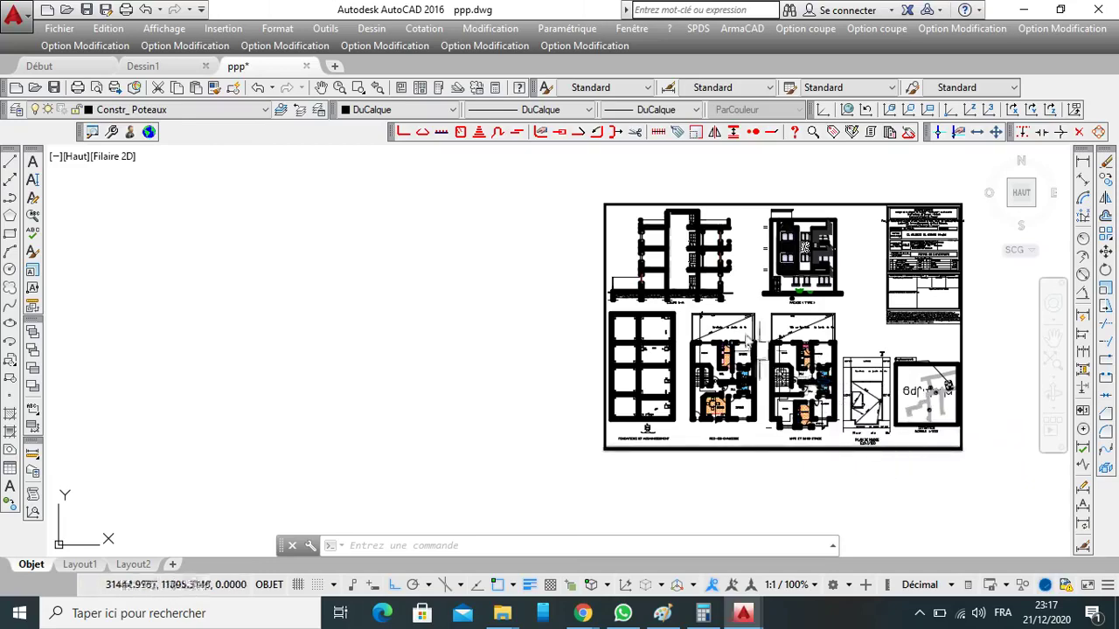
Review the foundation, ground-floor and upper-floor plans across the whole sheet.
scroll(817, 376, "down", 3)
scroll(736, 237, "up", 3)
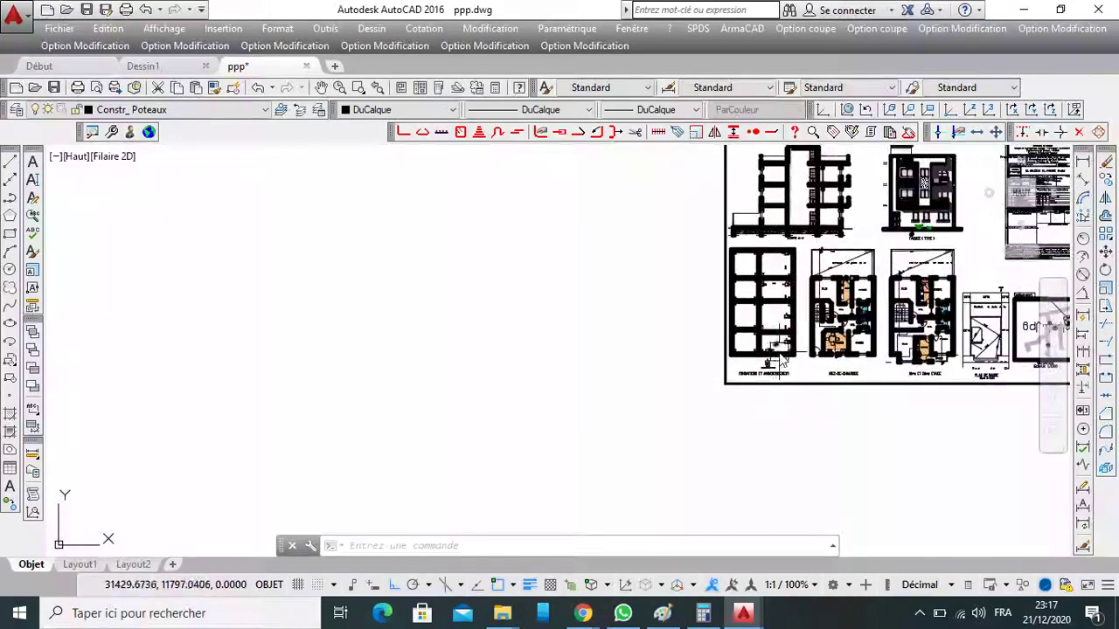
scroll(634, 292, "down", 2)
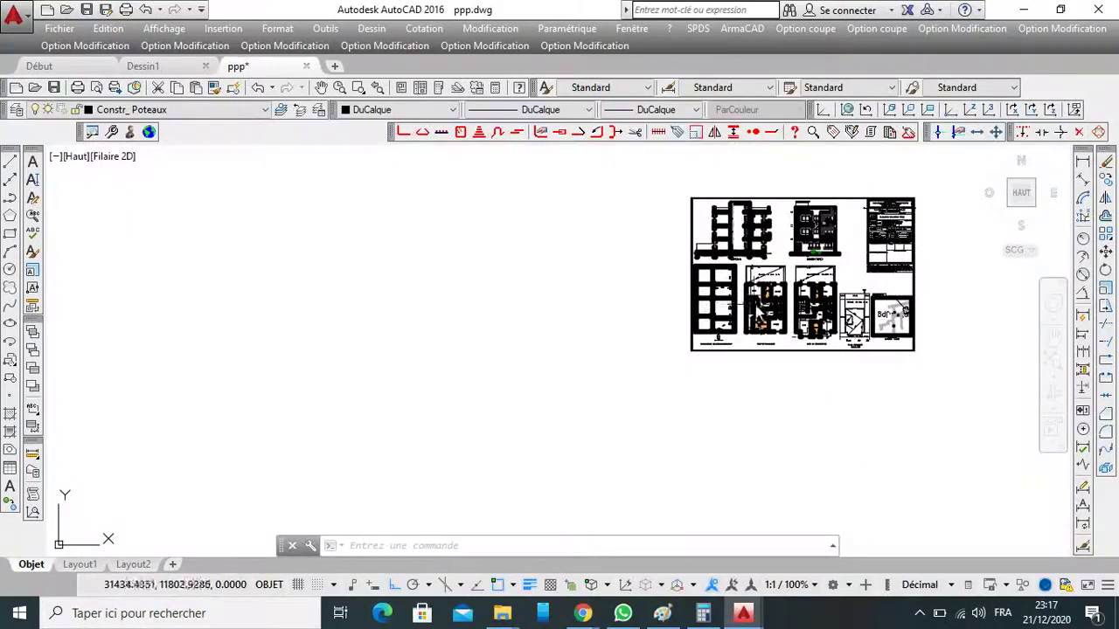
scroll(794, 316, "up", 4)
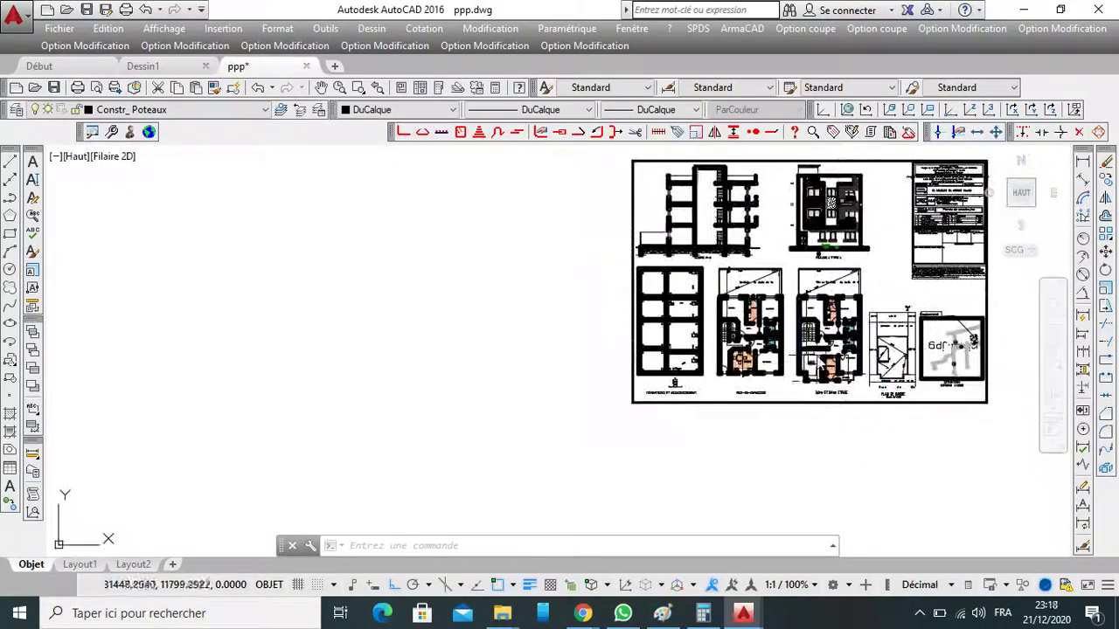
scroll(798, 369, "up", 2)
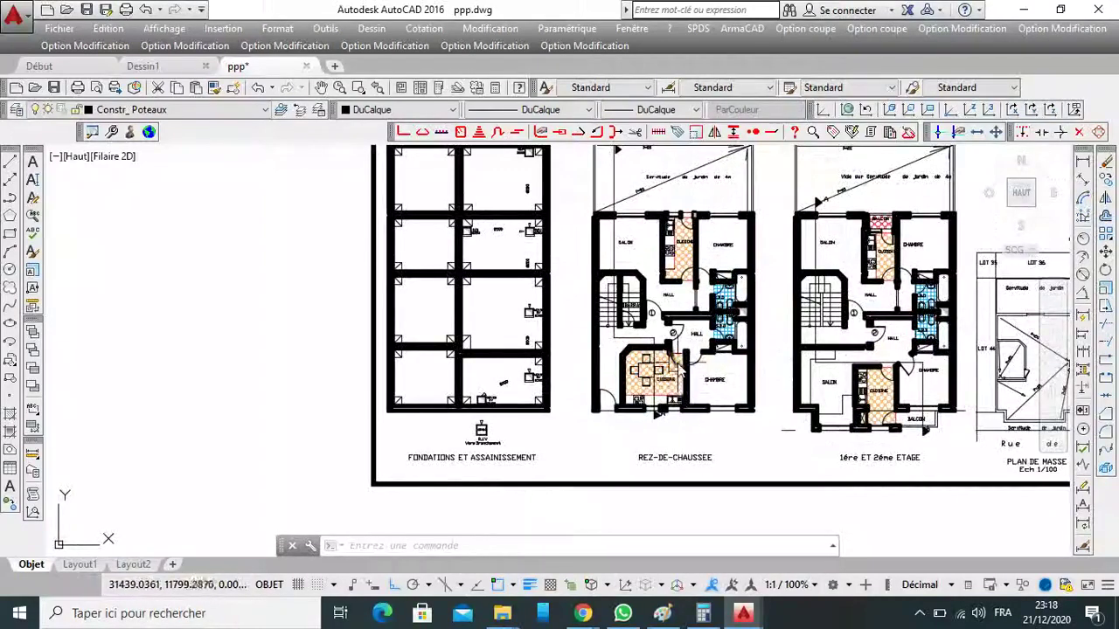
mouse_move(681, 371)
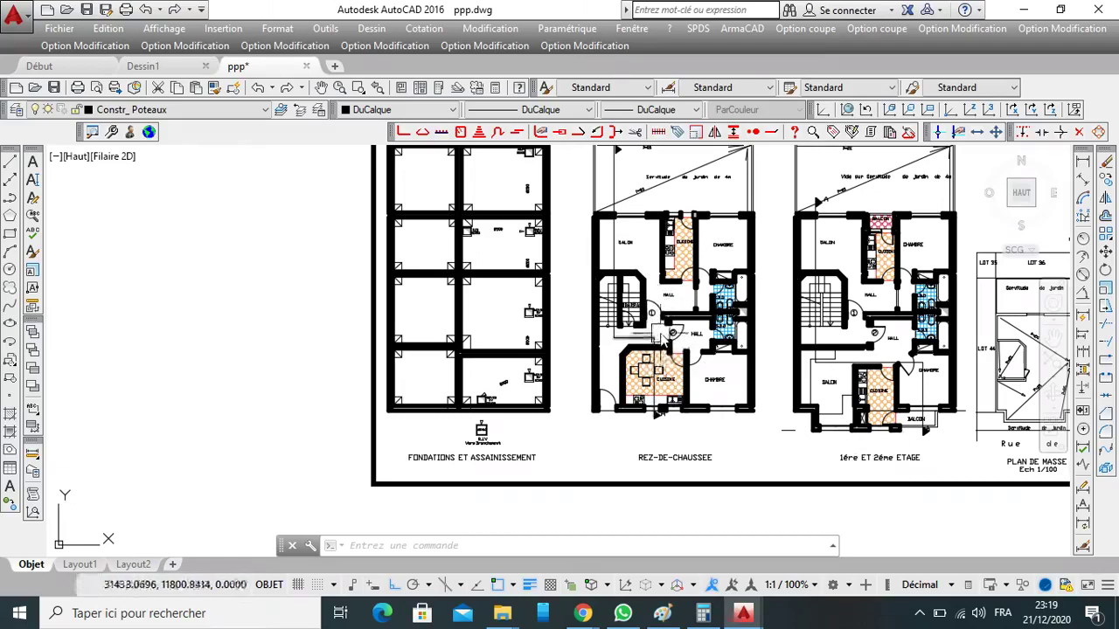
scroll(664, 345, "down", 5)
scroll(678, 344, "up", 5)
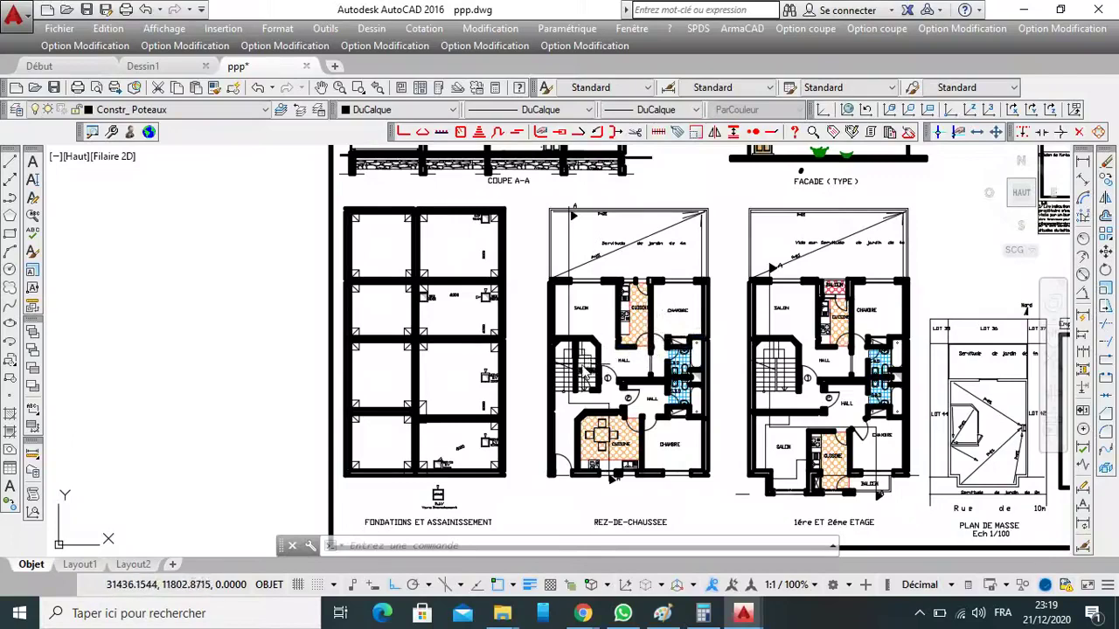
scroll(699, 293, "down", 2)
scroll(538, 330, "up", 4)
scroll(631, 383, "down", 2)
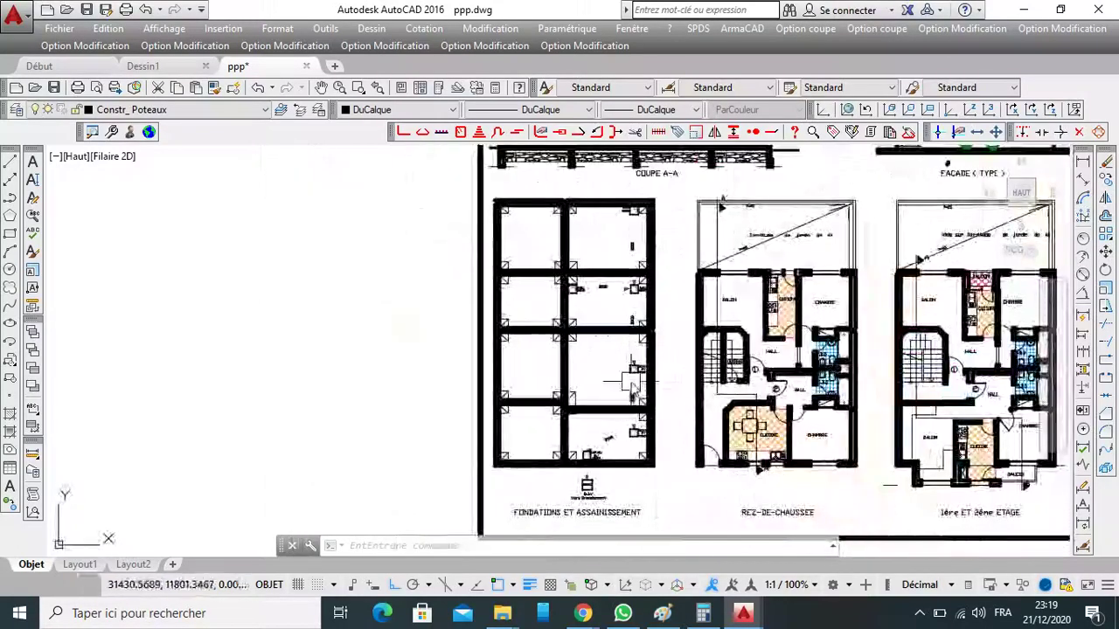
Examine the footings, columns and beams of the foundation plan and compare them with the ground-floor walls around the staircase.
scroll(631, 382, "up", 3)
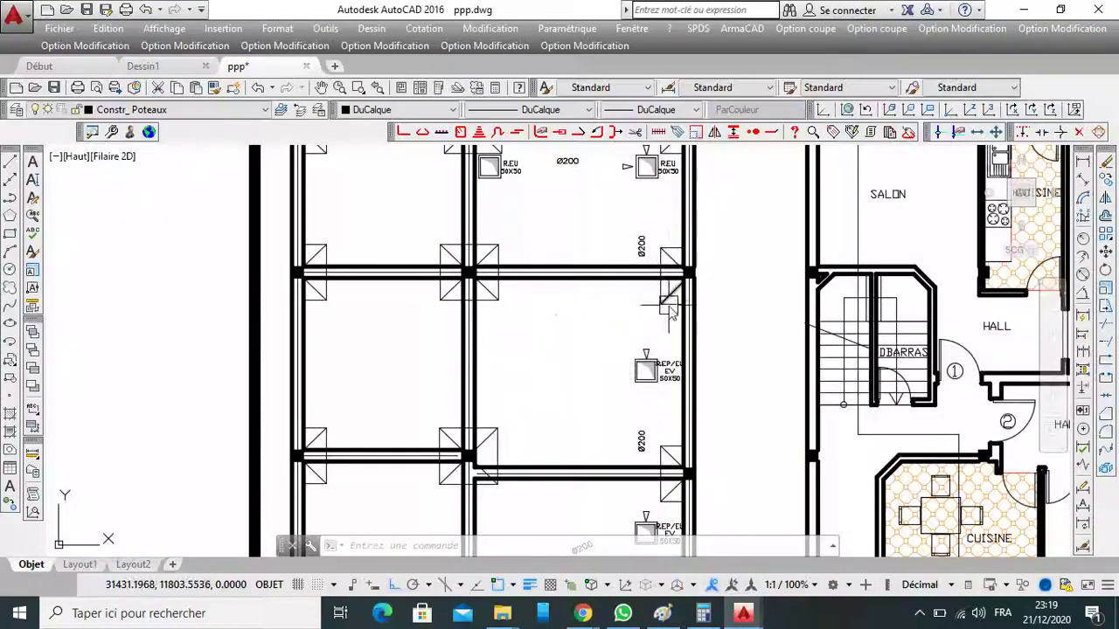
scroll(670, 310, "down", 2)
scroll(699, 415, "down", 1)
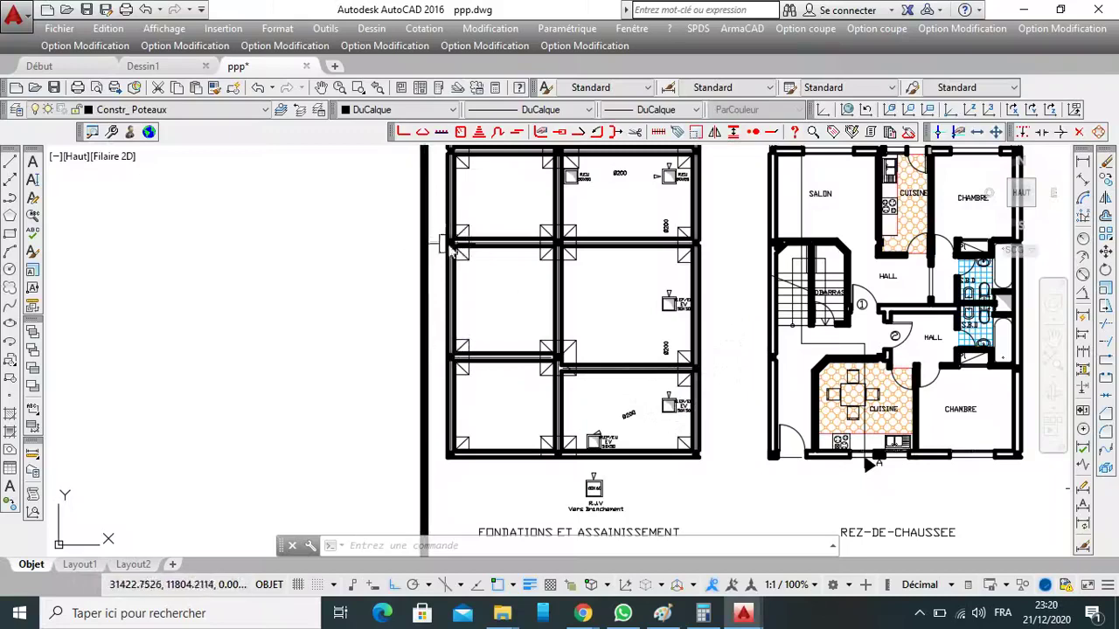
scroll(432, 262, "up", 5)
scroll(490, 308, "down", 3)
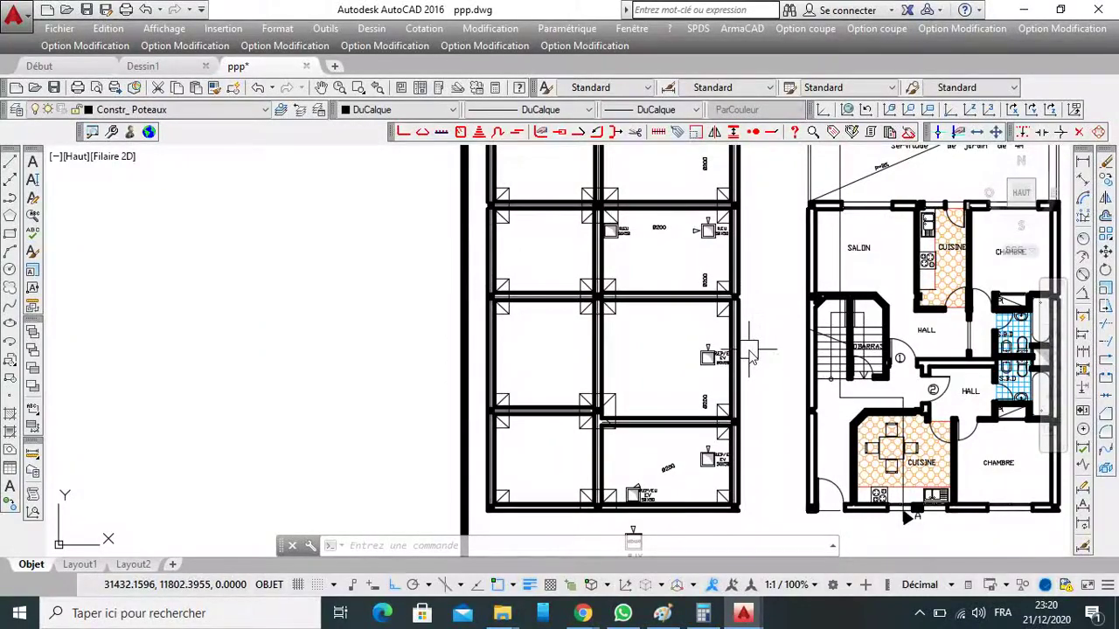
scroll(752, 354, "up", 2)
scroll(747, 317, "down", 2)
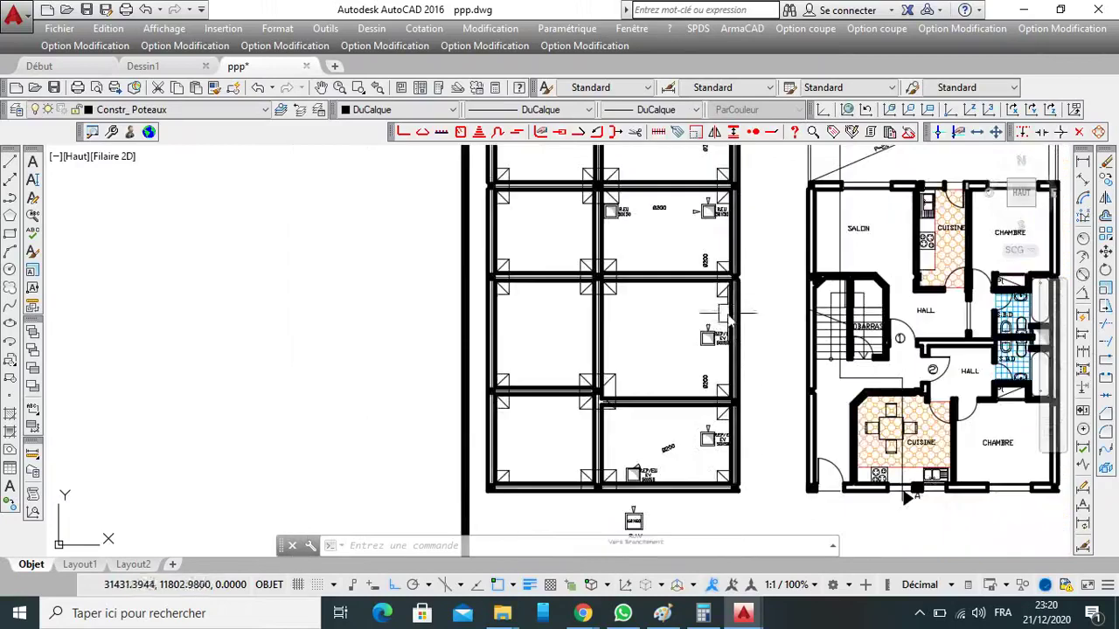
scroll(757, 359, "up", 2)
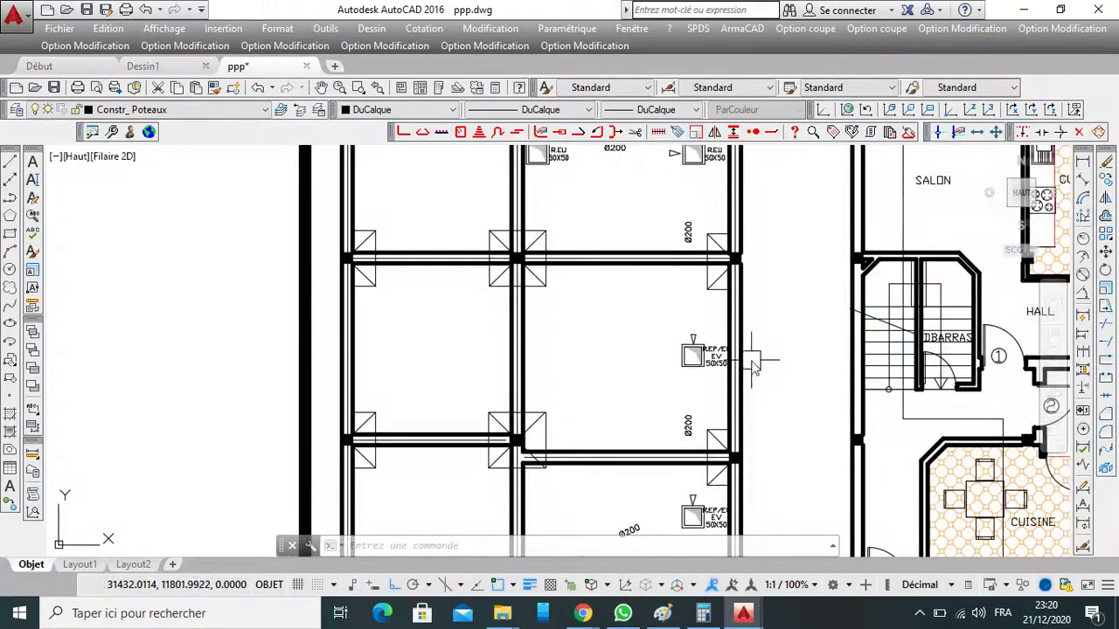
scroll(750, 349, "down", 2)
scroll(739, 308, "up", 3)
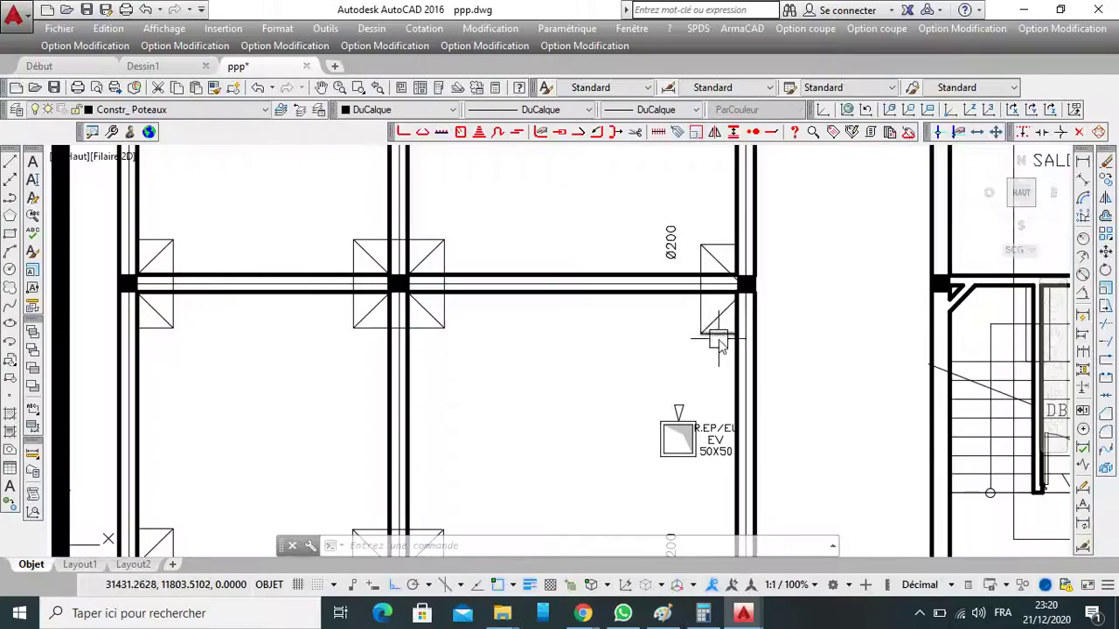
scroll(719, 342, "down", 2)
scroll(723, 382, "up", 3)
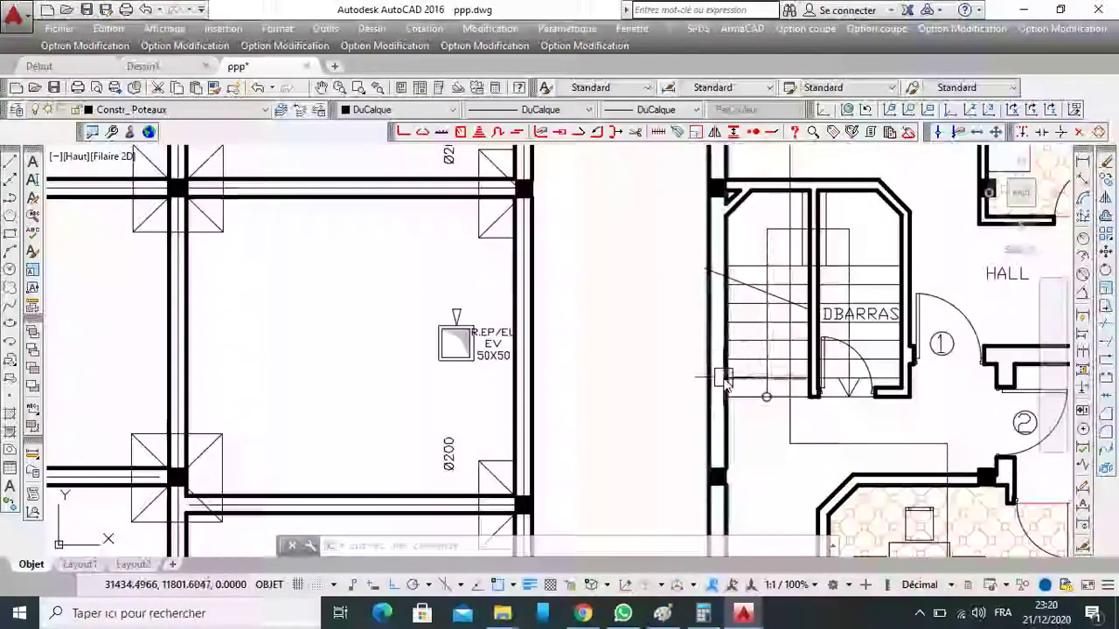
scroll(724, 382, "down", 2)
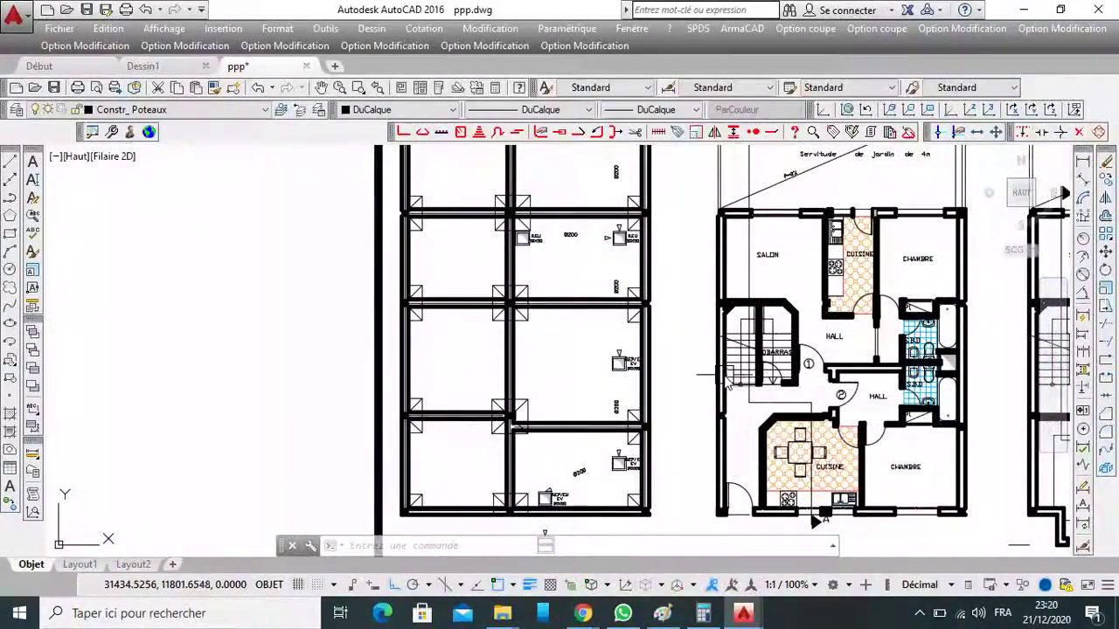
scroll(724, 376, "up", 2)
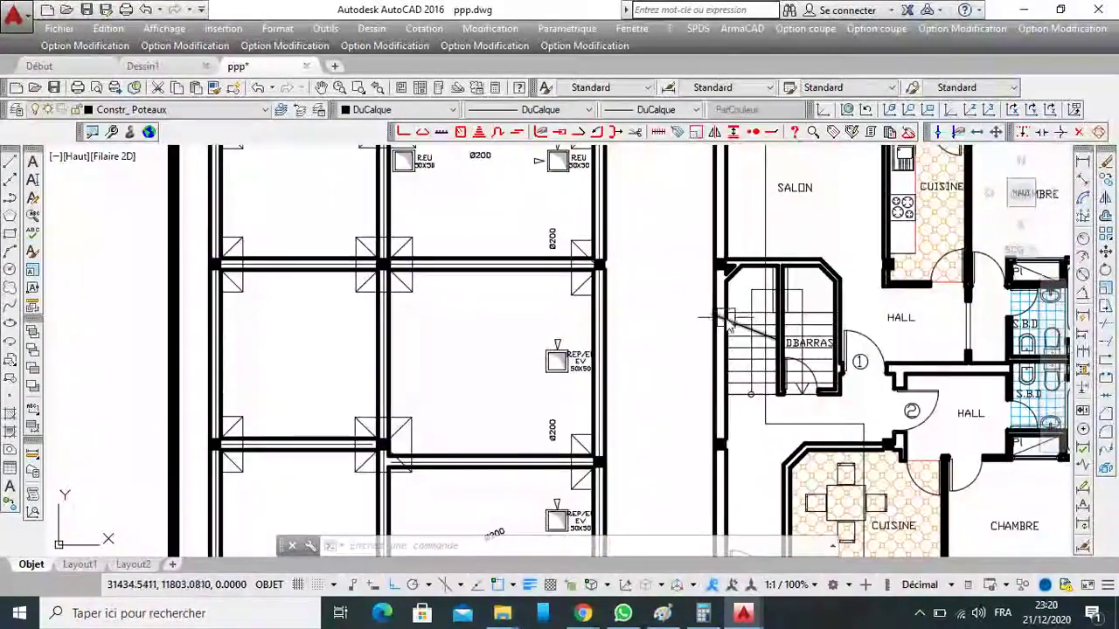
scroll(663, 301, "down", 2)
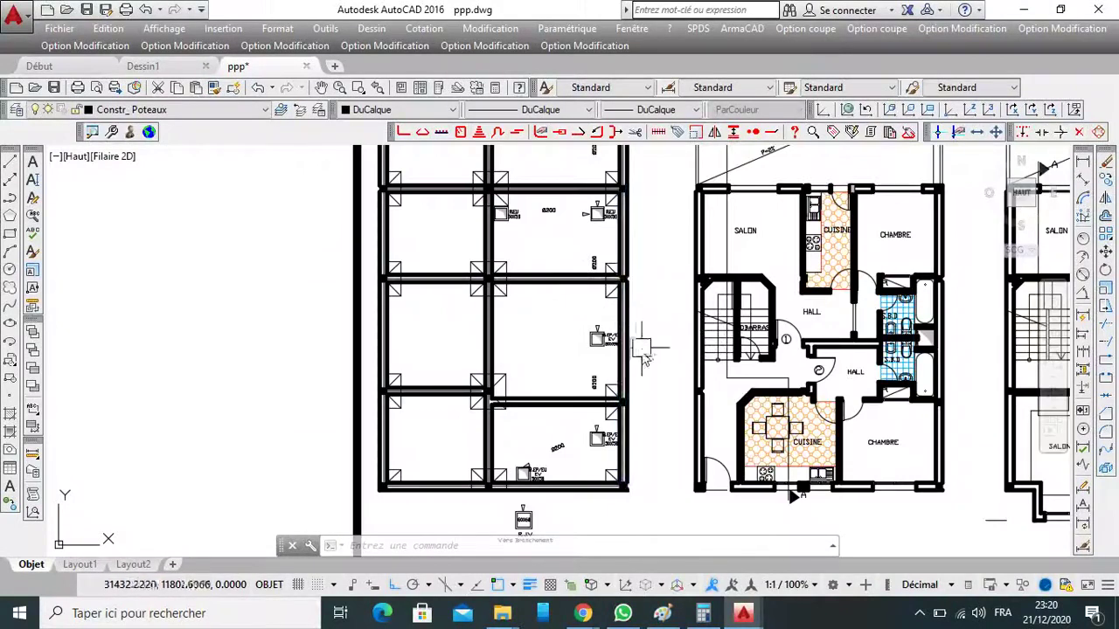
scroll(643, 358, "down", 3)
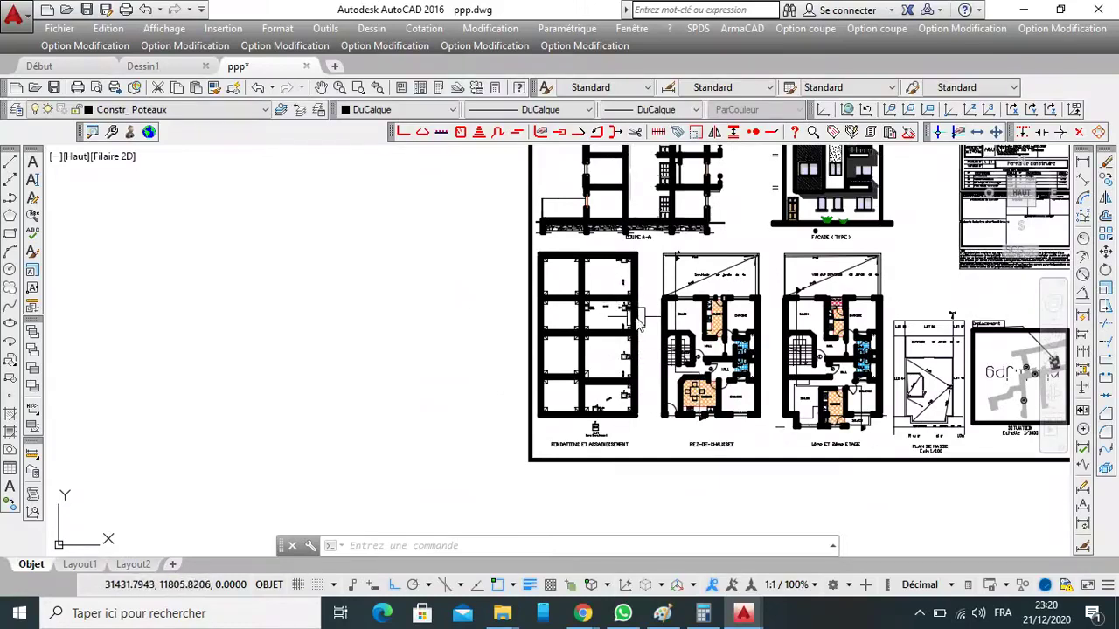
Examine the foundations, columns and floor levels in section COUPE A-A.
scroll(648, 301, "up", 3)
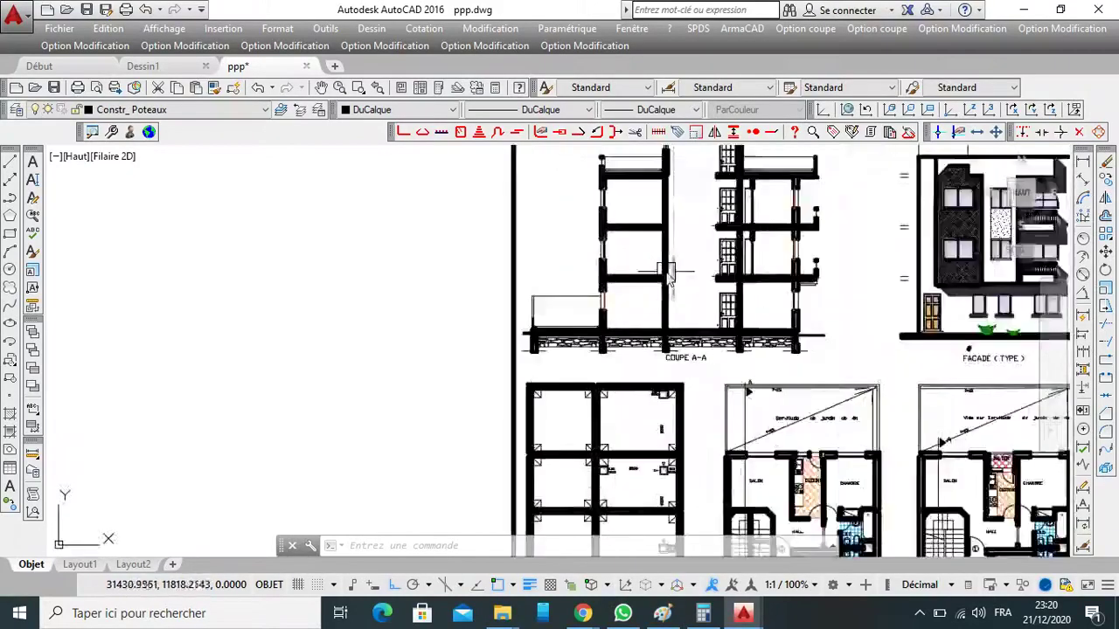
scroll(667, 274, "up", 2)
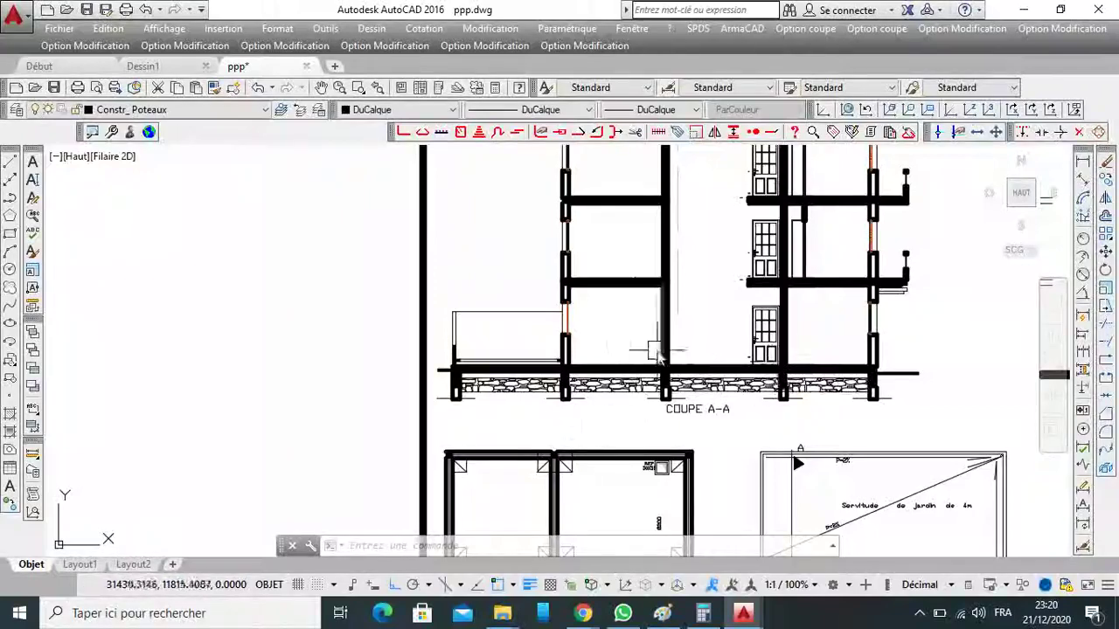
scroll(719, 302, "down", 2)
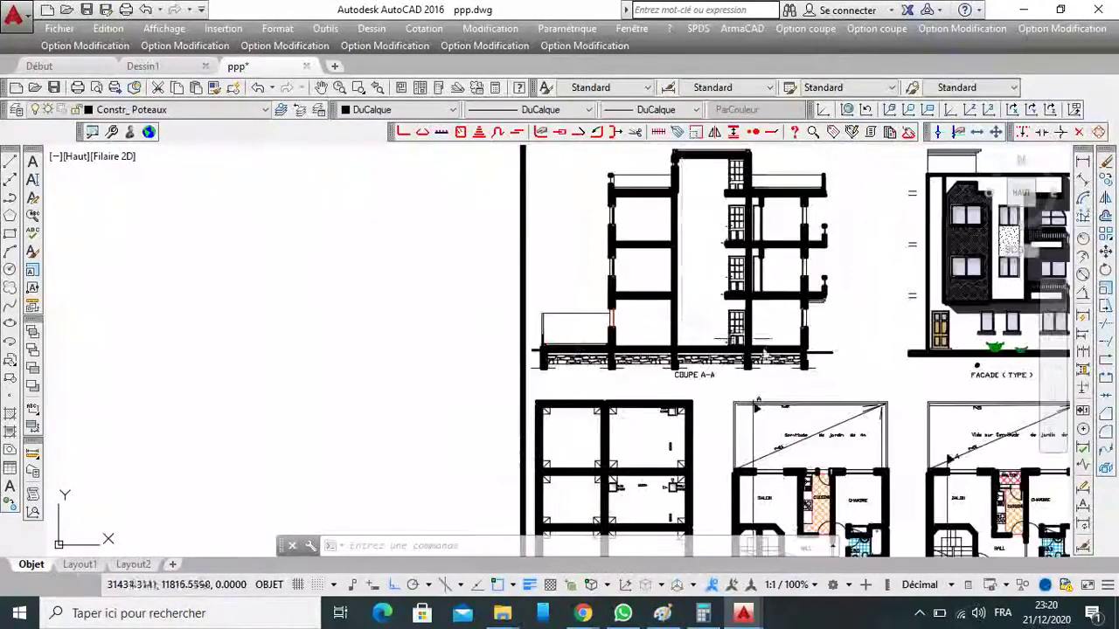
scroll(804, 358, "up", 3)
scroll(891, 331, "down", 1)
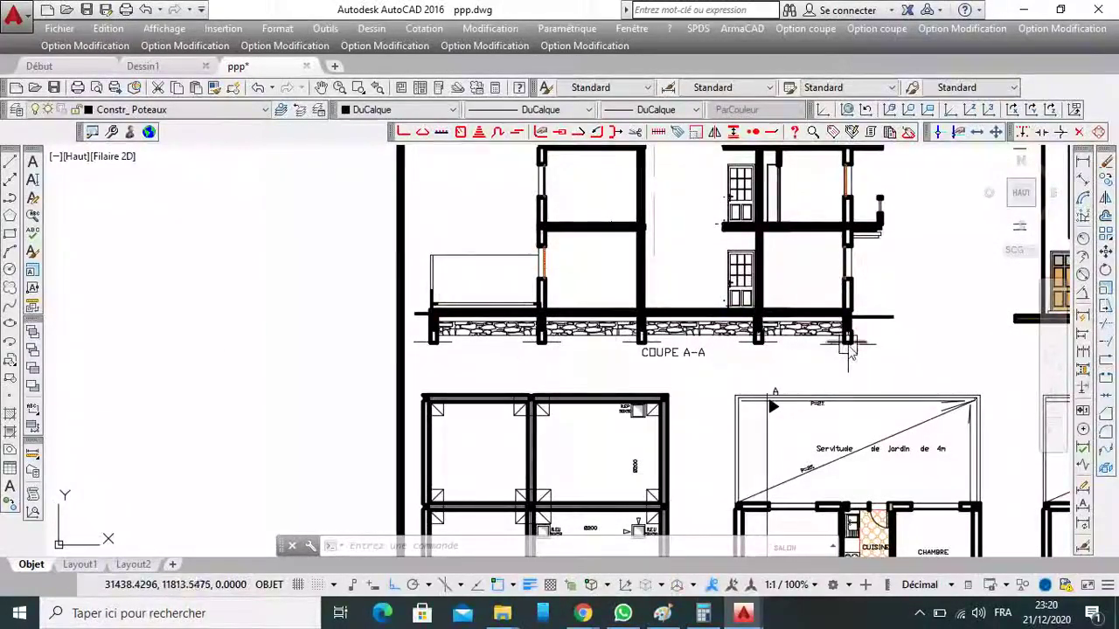
scroll(715, 295, "down", 2)
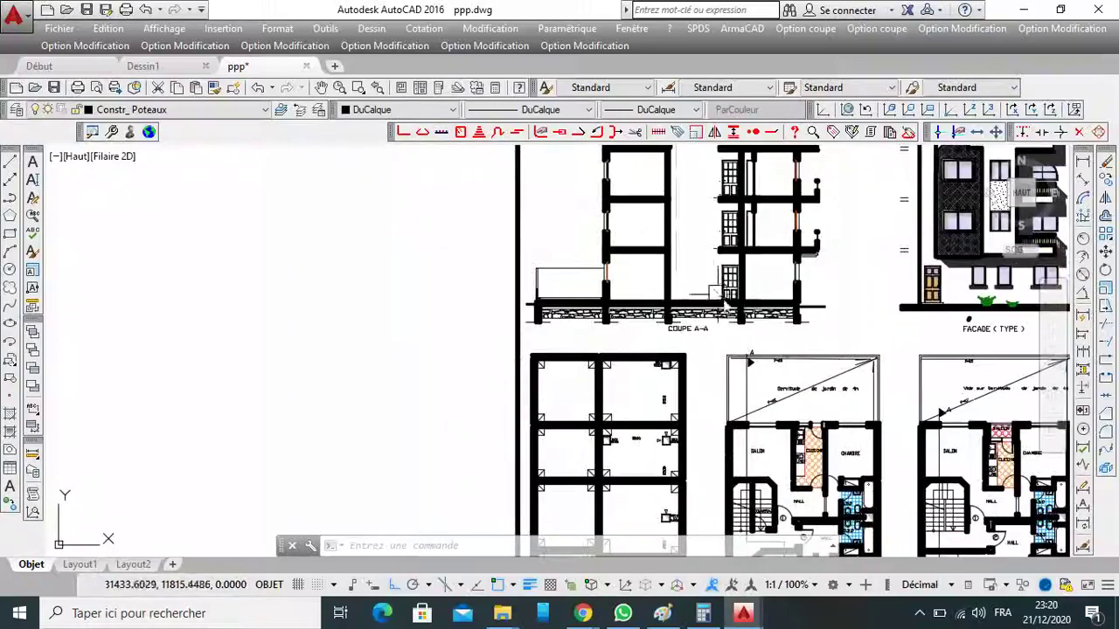
Examine the stone base and the outer footing beneath the ground floor in section COUPE A-A.
scroll(785, 311, "up", 3)
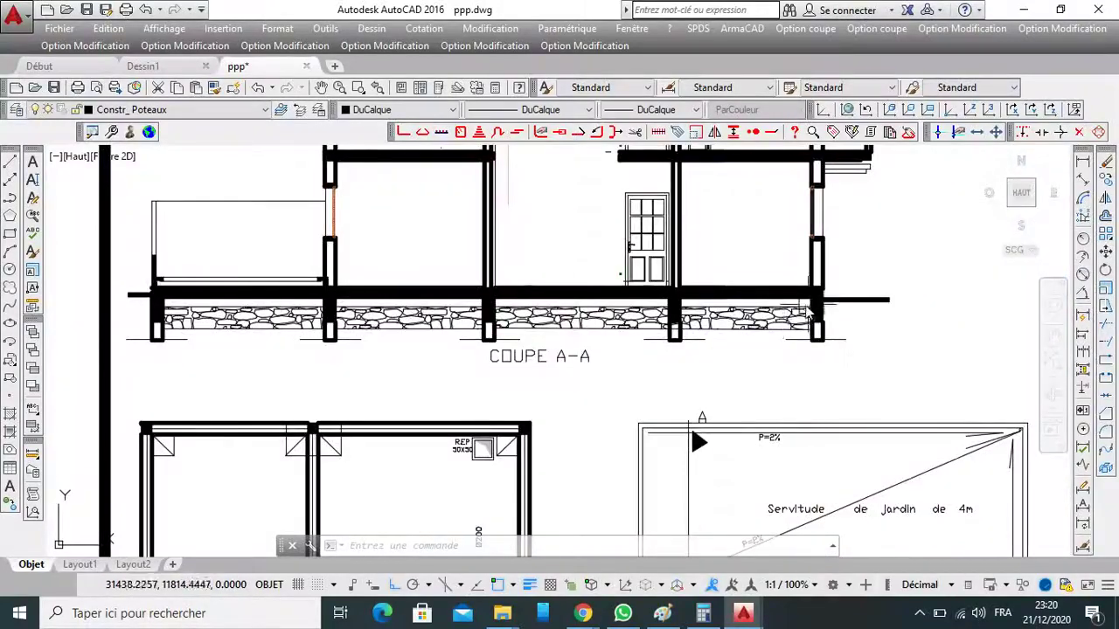
scroll(651, 284, "down", 3)
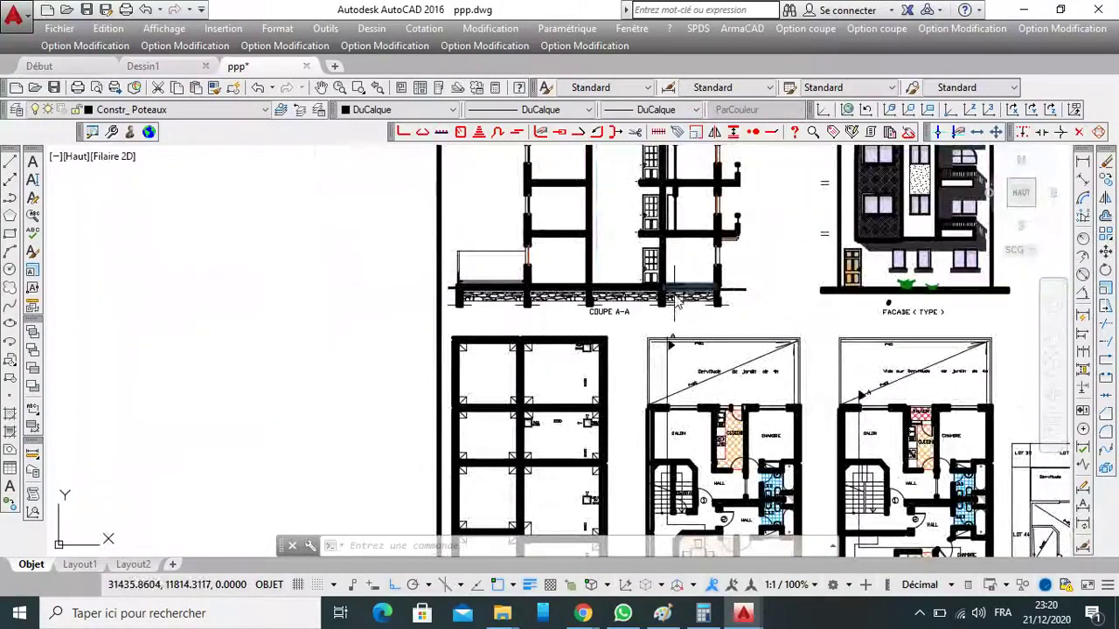
scroll(698, 280, "up", 4)
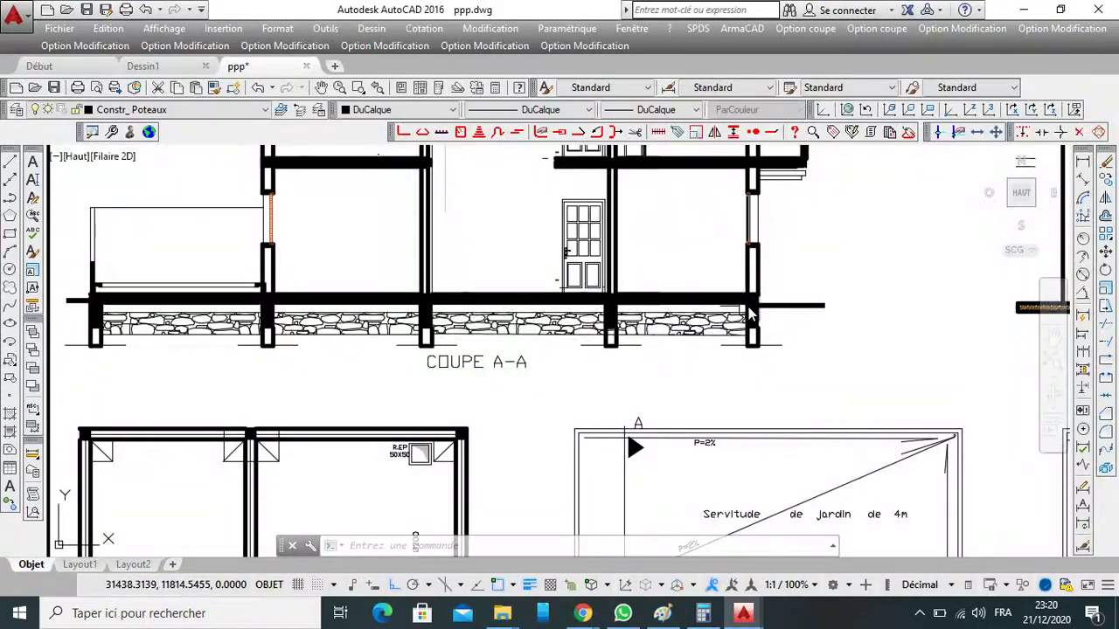
scroll(748, 307, "down", 2)
scroll(755, 299, "down", 2)
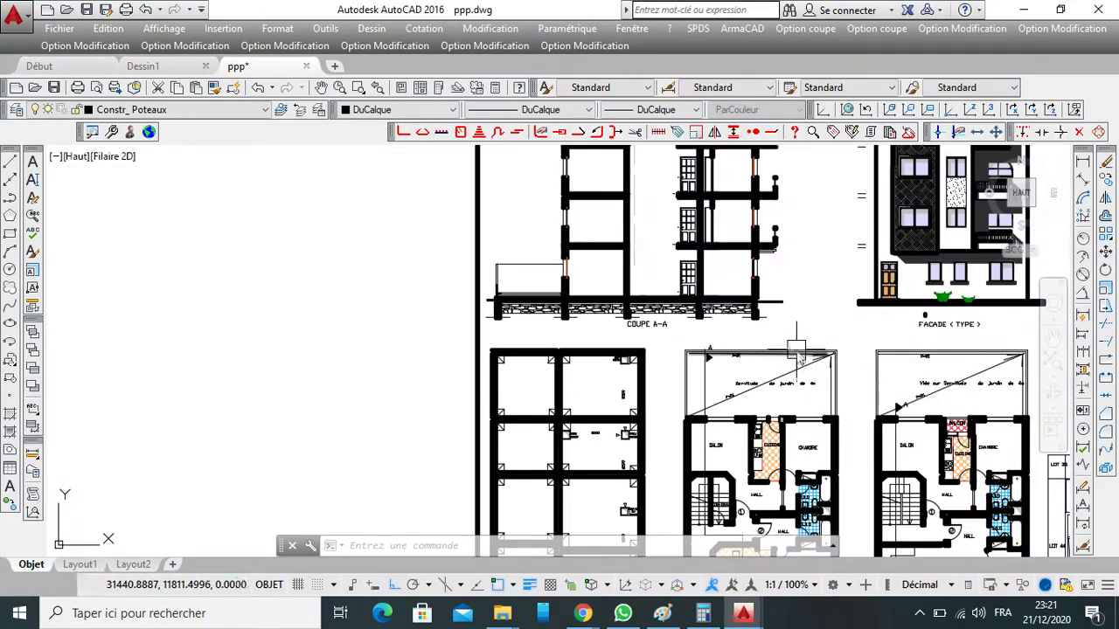
scroll(794, 350, "down", 2)
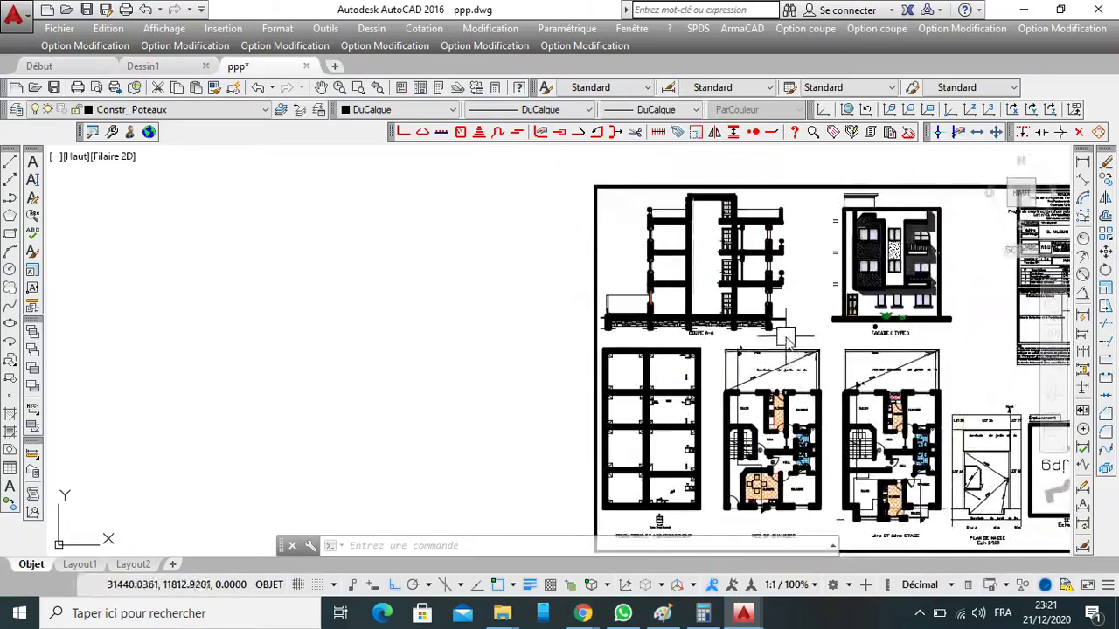
Examine the ground-floor plan around the staircase, the storage room and apartment doors 1 and 2 beside the foundation plan.
scroll(854, 479, "up", 2)
middle_click_drag(855, 479, 832, 438)
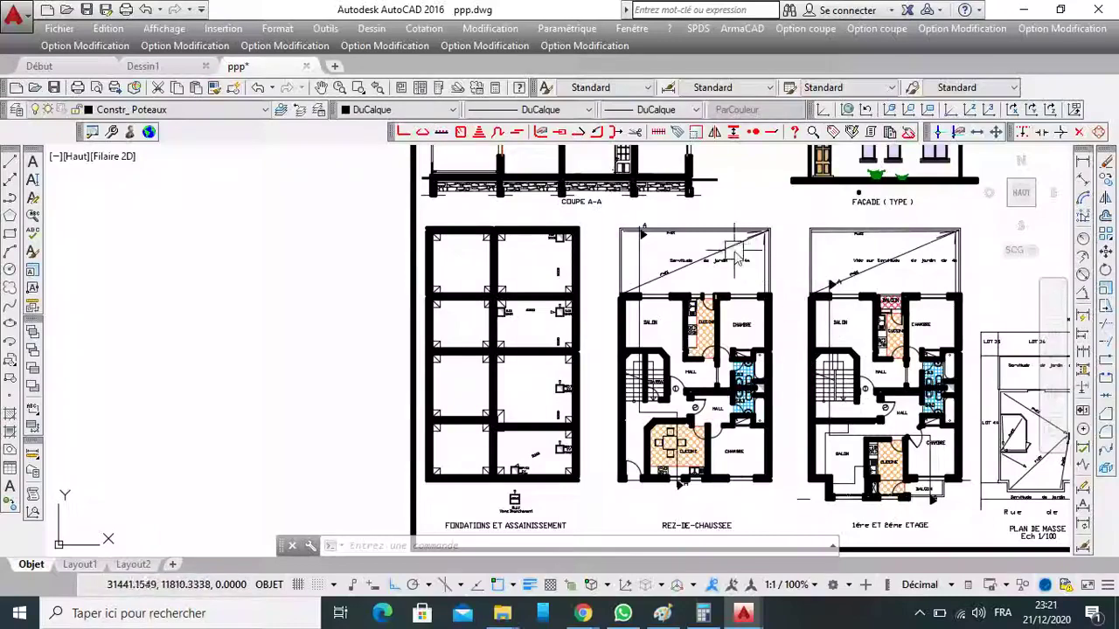
scroll(734, 480, "up", 4)
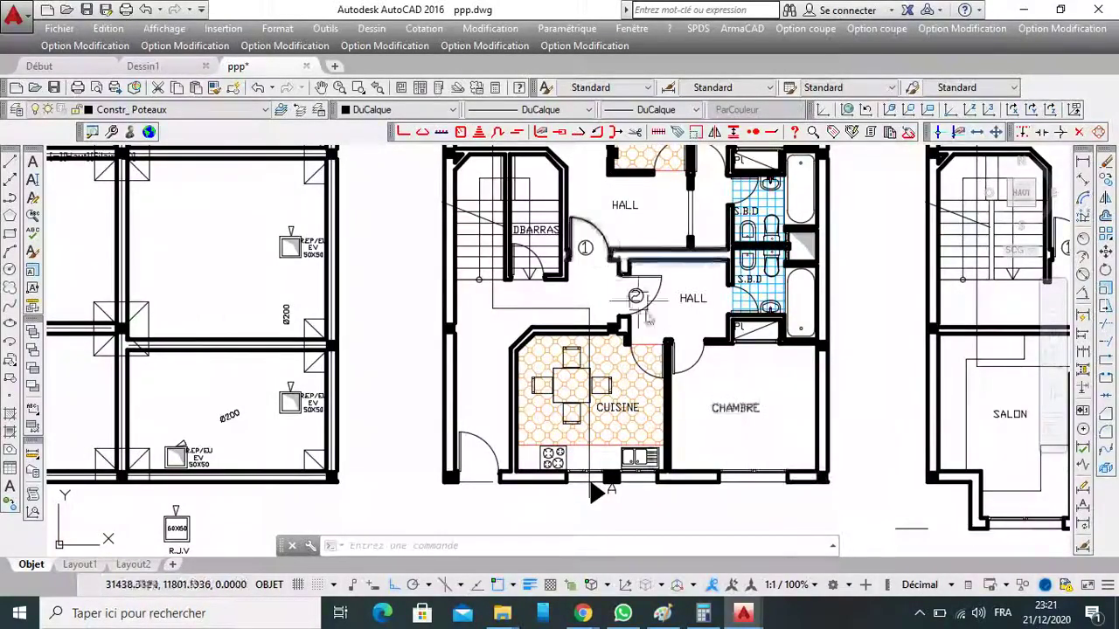
scroll(764, 416, "down", 4)
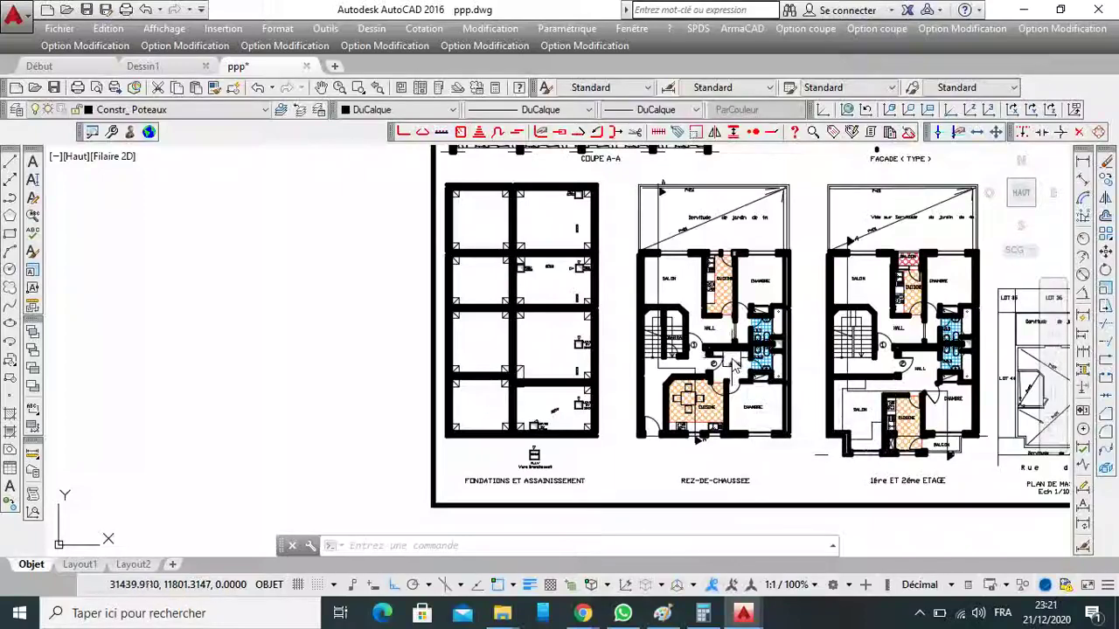
scroll(630, 327, "up", 2)
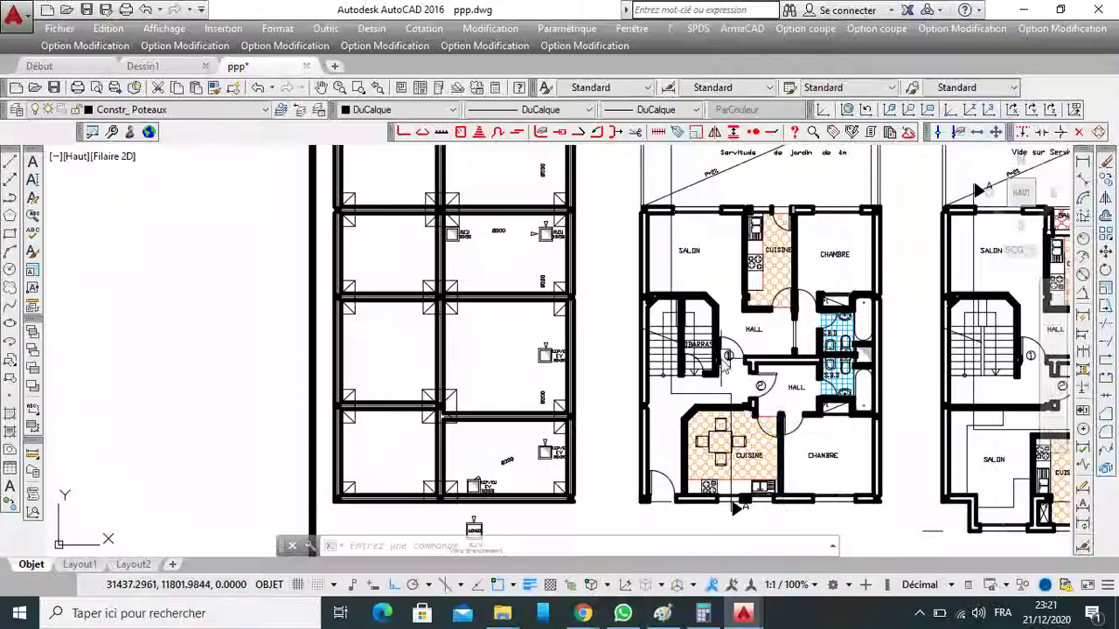
scroll(709, 374, "up", 7)
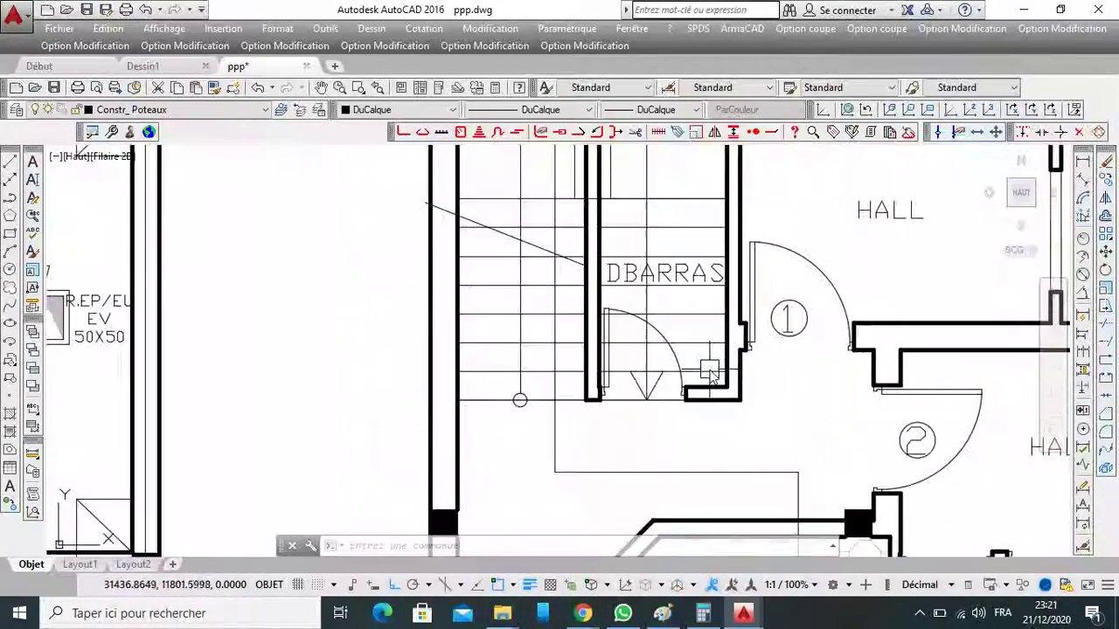
scroll(687, 400, "down", 4)
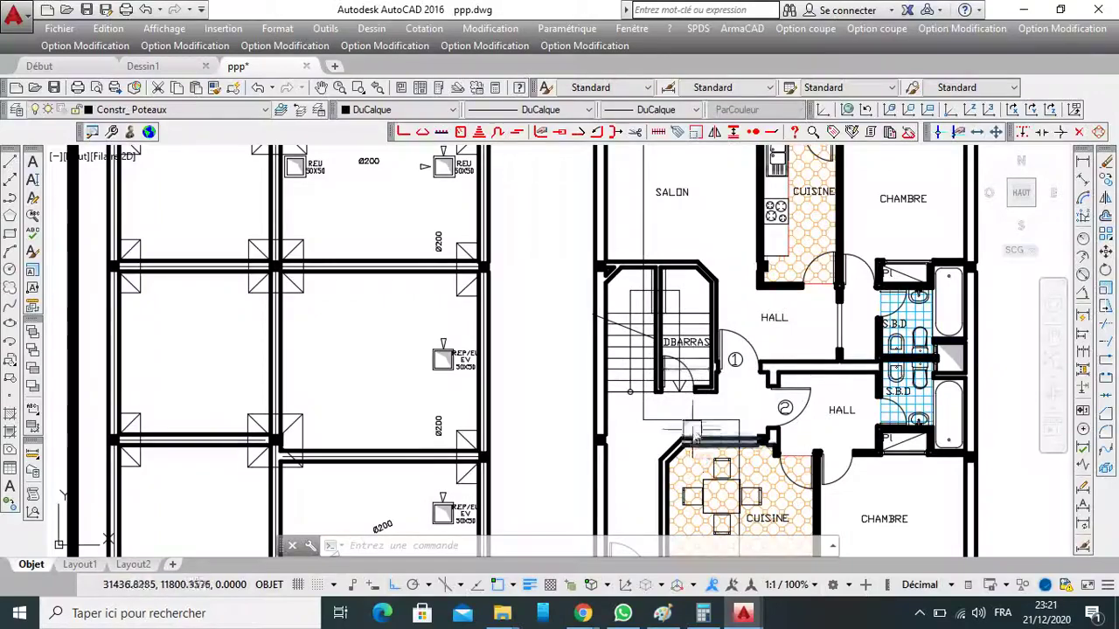
scroll(682, 402, "down", 2)
scroll(661, 363, "up", 3)
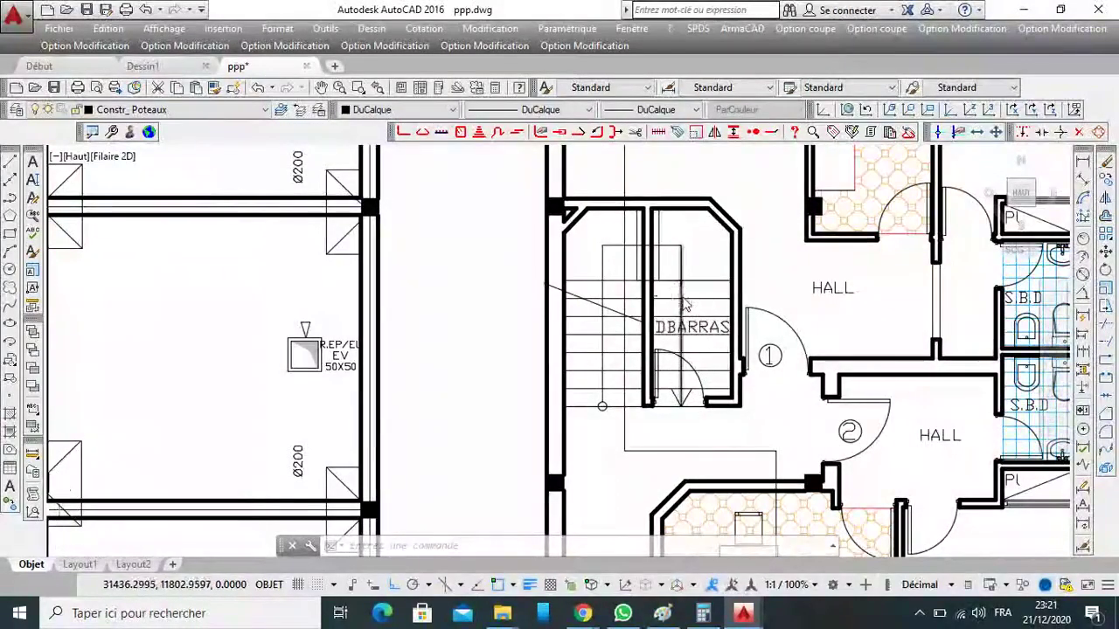
scroll(682, 299, "down", 1)
scroll(686, 297, "down", 1)
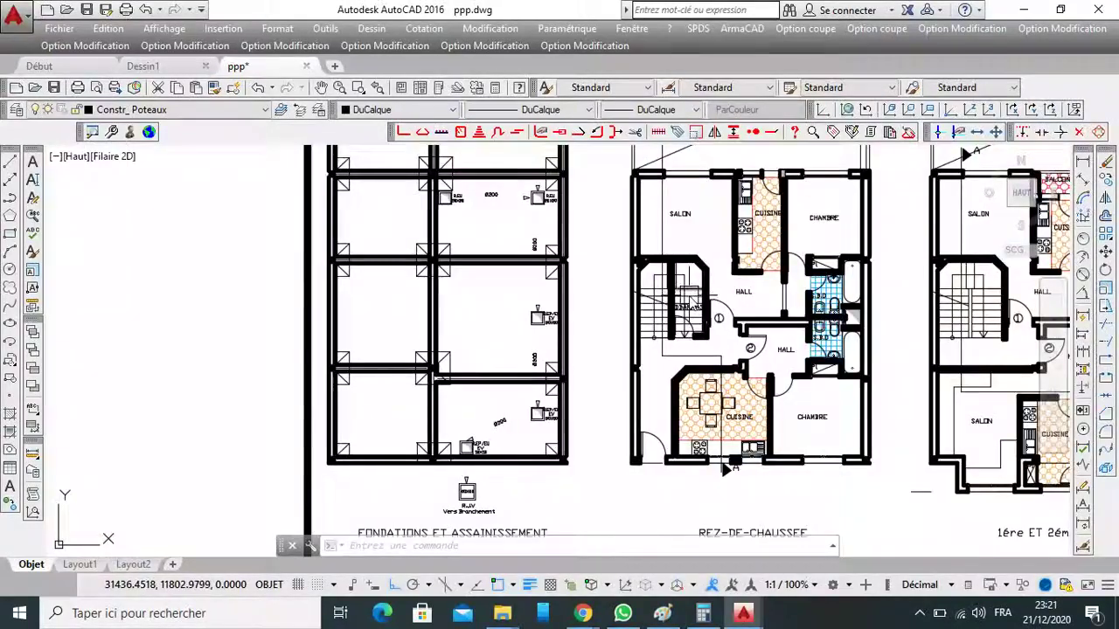
scroll(686, 299, "up", 3)
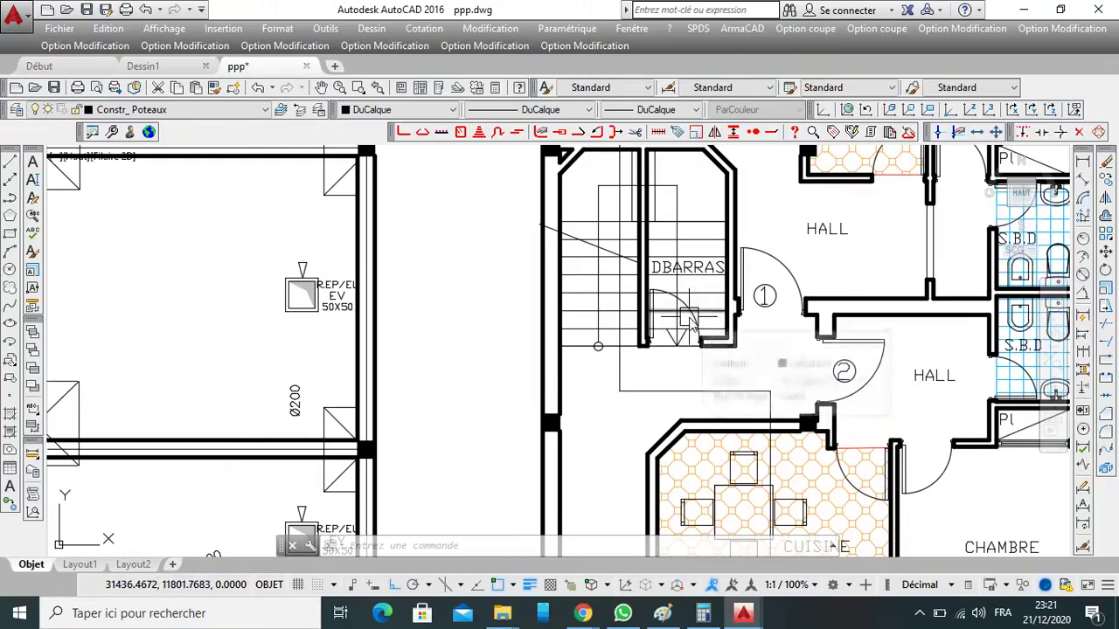
scroll(688, 316, "down", 2)
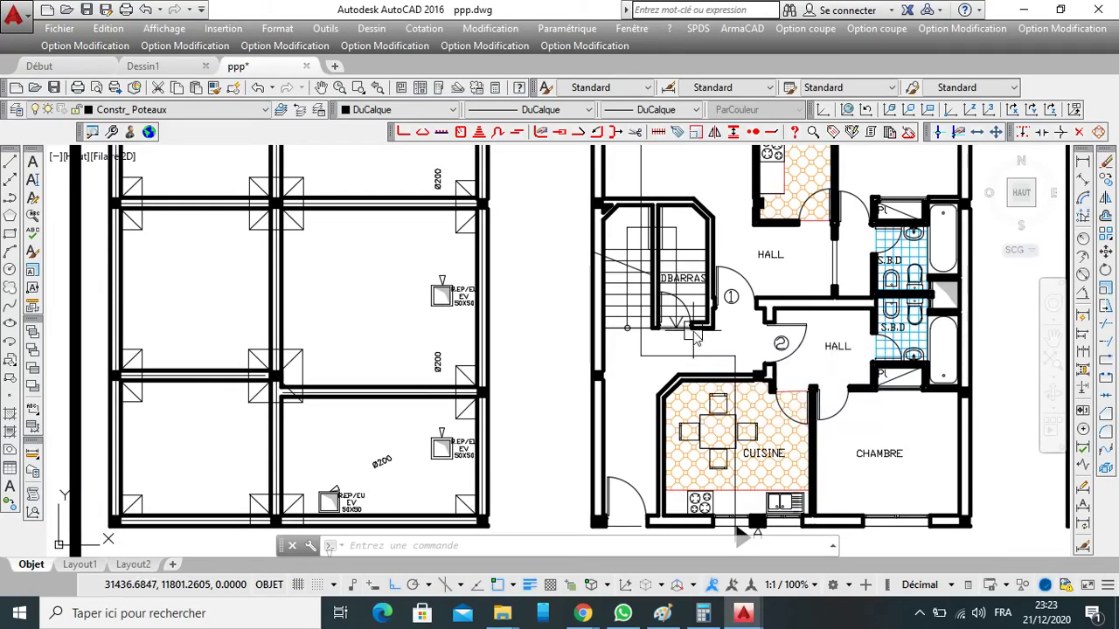
scroll(734, 345, "down", 2)
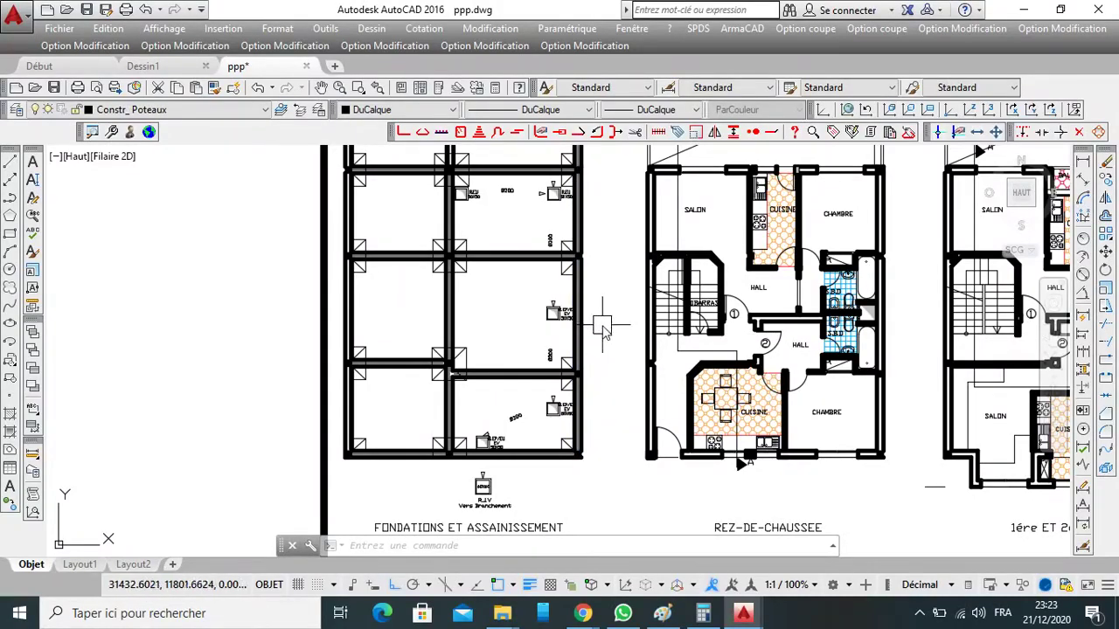
Draw a rectangle around the column on the foundation plan's outer wall facing the ground-floor plan, extending the footing beyond the wall.
mouse_move(587, 306)
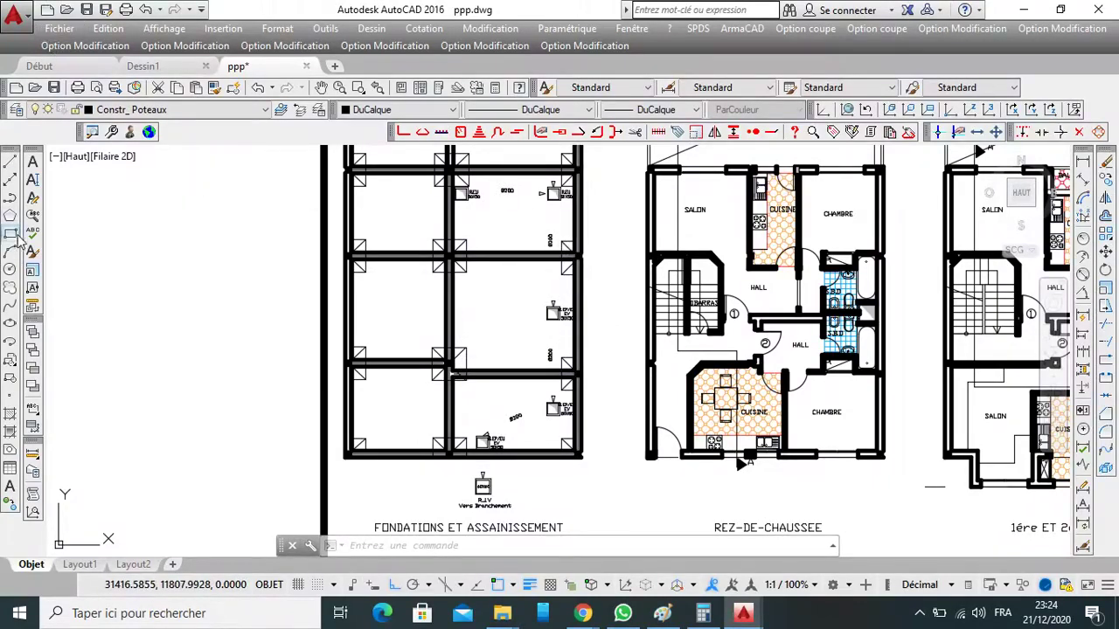
key("Return")
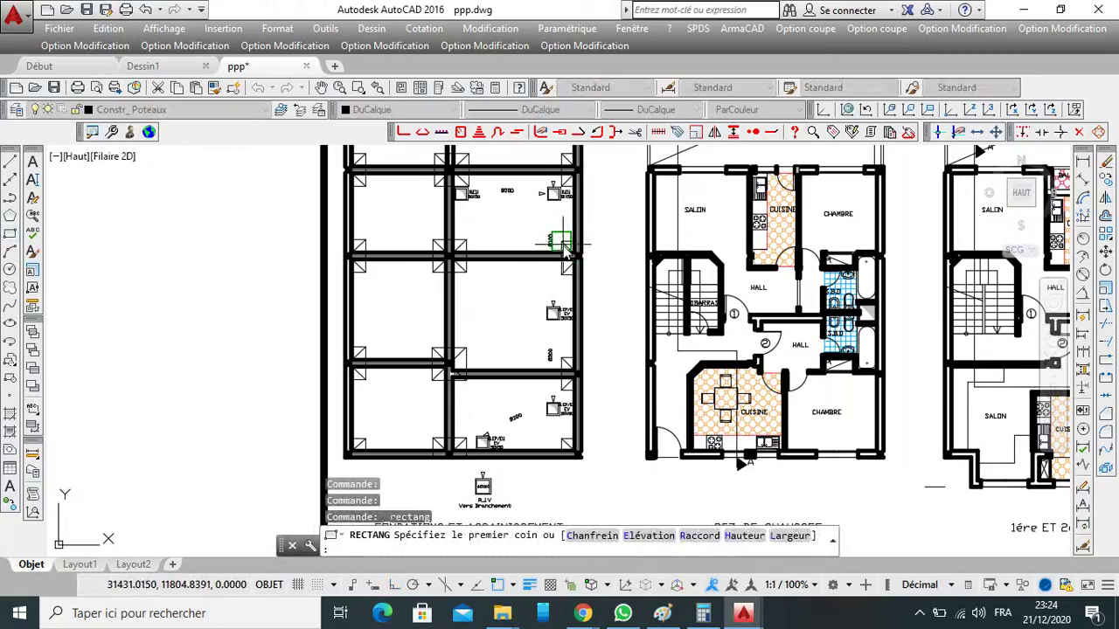
left_click(564, 242)
left_click(593, 274)
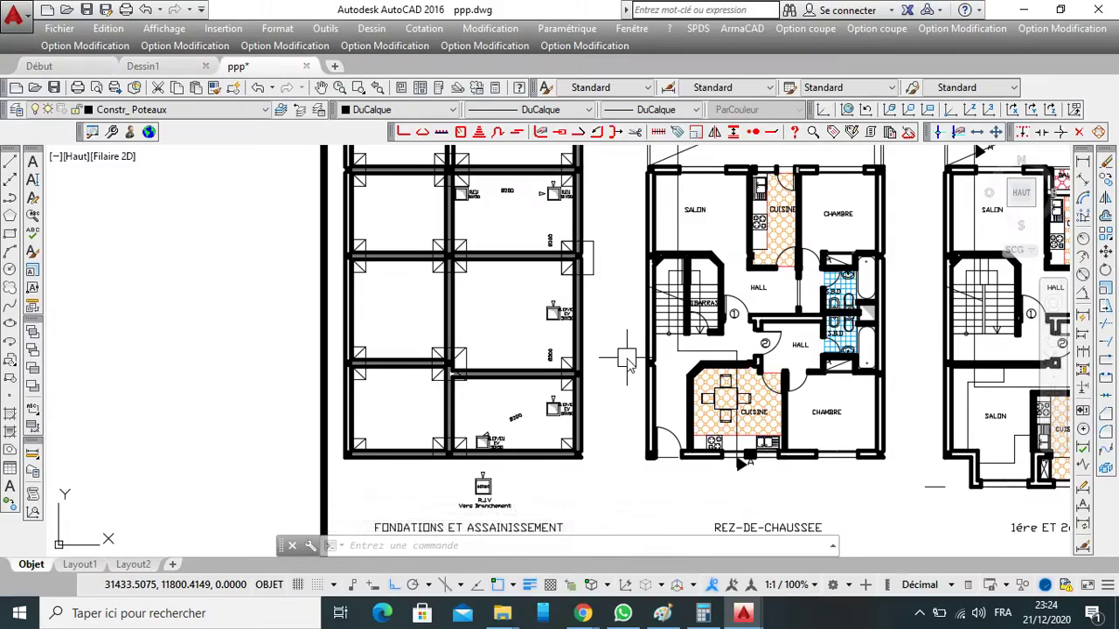
scroll(580, 254, "up", 2)
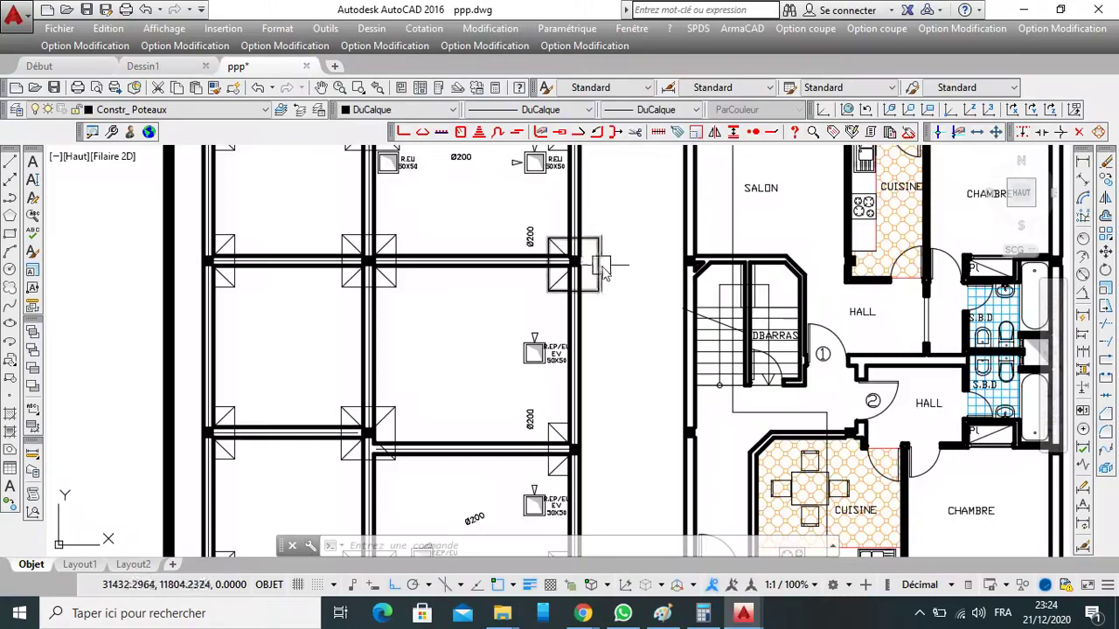
mouse_move(605, 278)
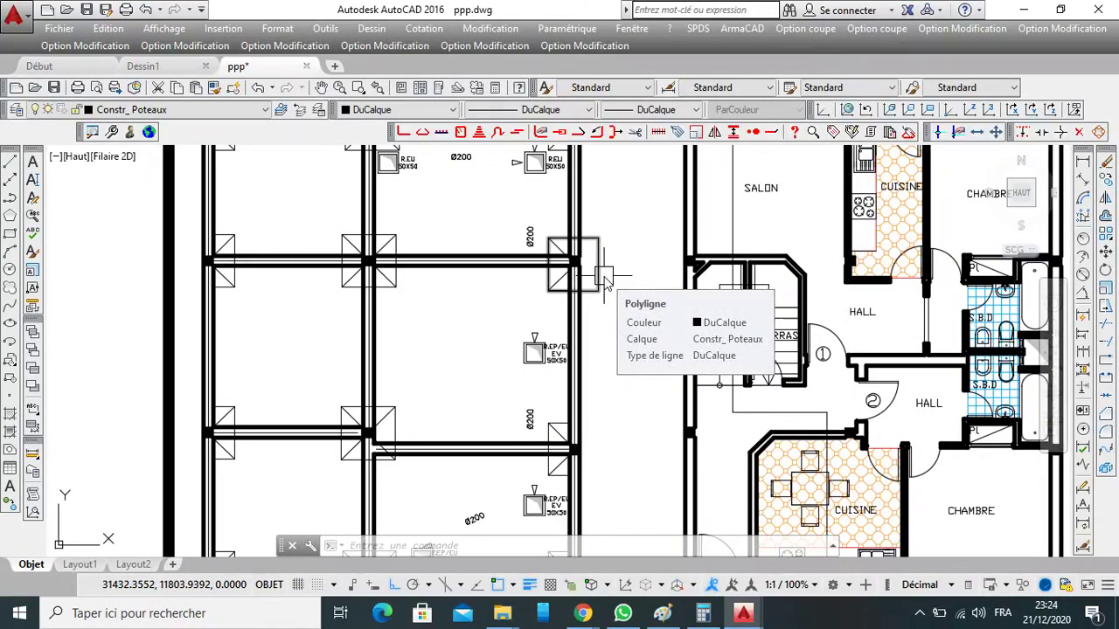
Examine how the new footing rectangle projects past the outer wall of the foundation plan.
scroll(605, 280, "down", 3)
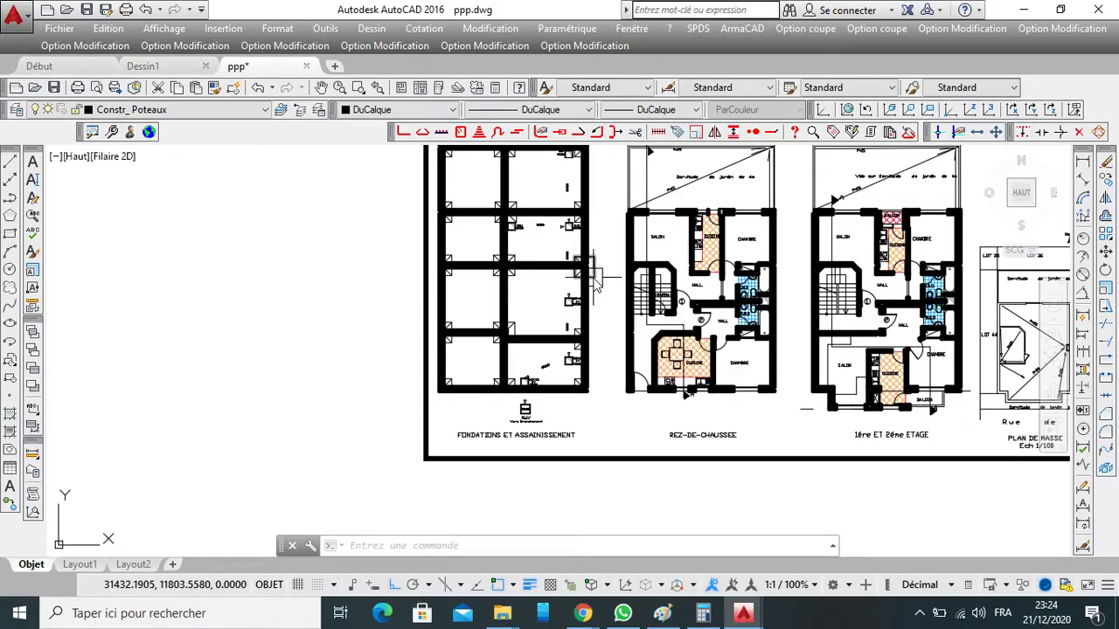
scroll(598, 290, "up", 4)
scroll(598, 289, "down", 4)
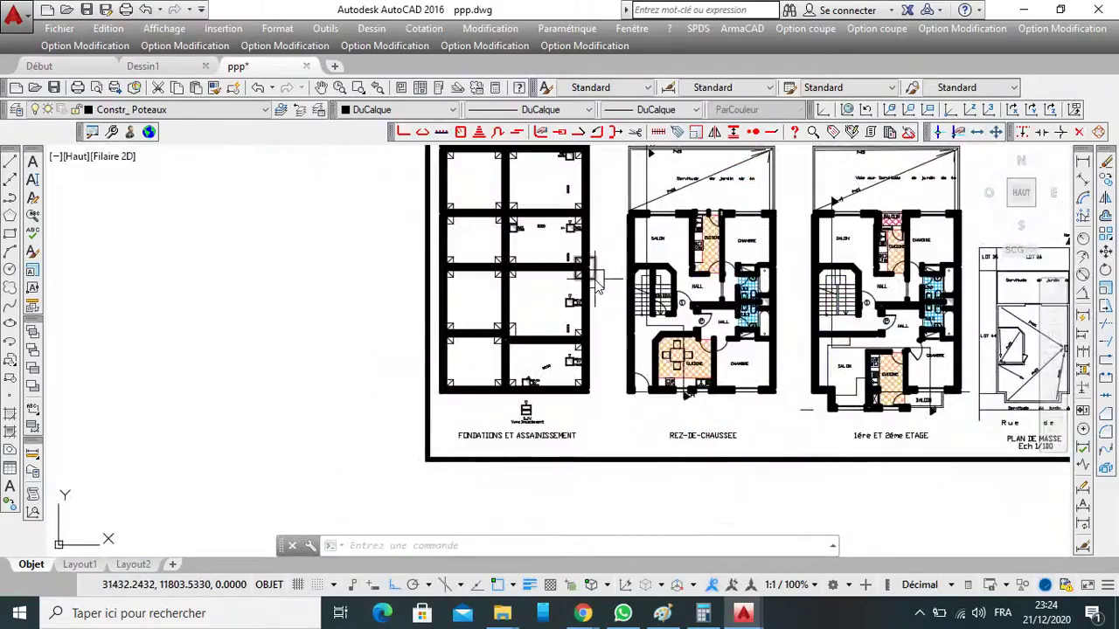
scroll(598, 287, "up", 4)
scroll(600, 297, "down", 4)
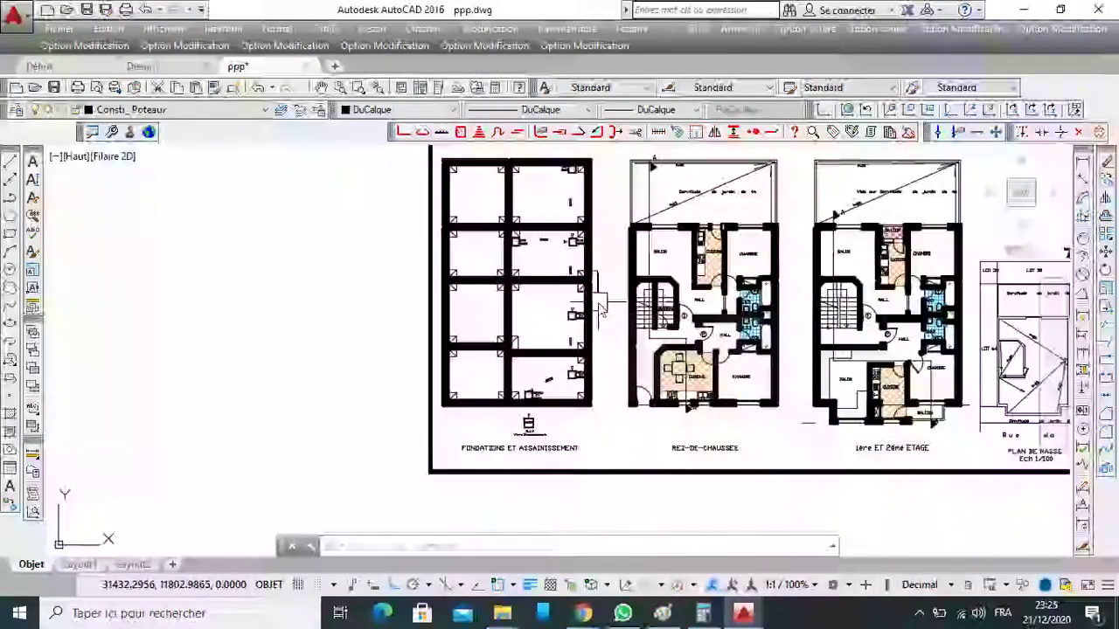
scroll(598, 297, "up", 5)
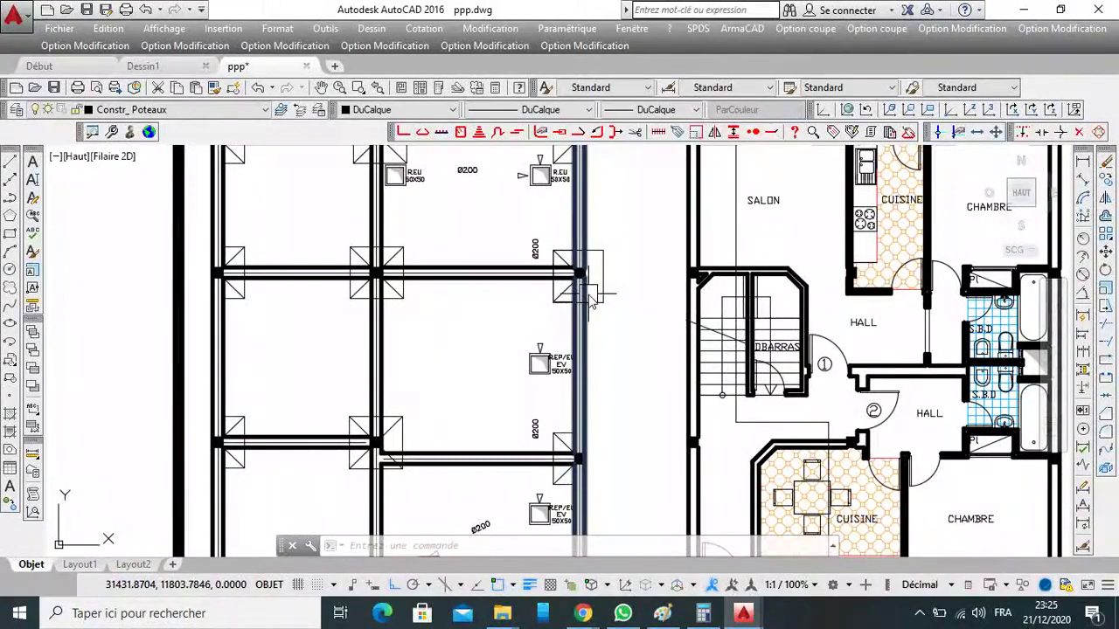
scroll(582, 302, "down", 5)
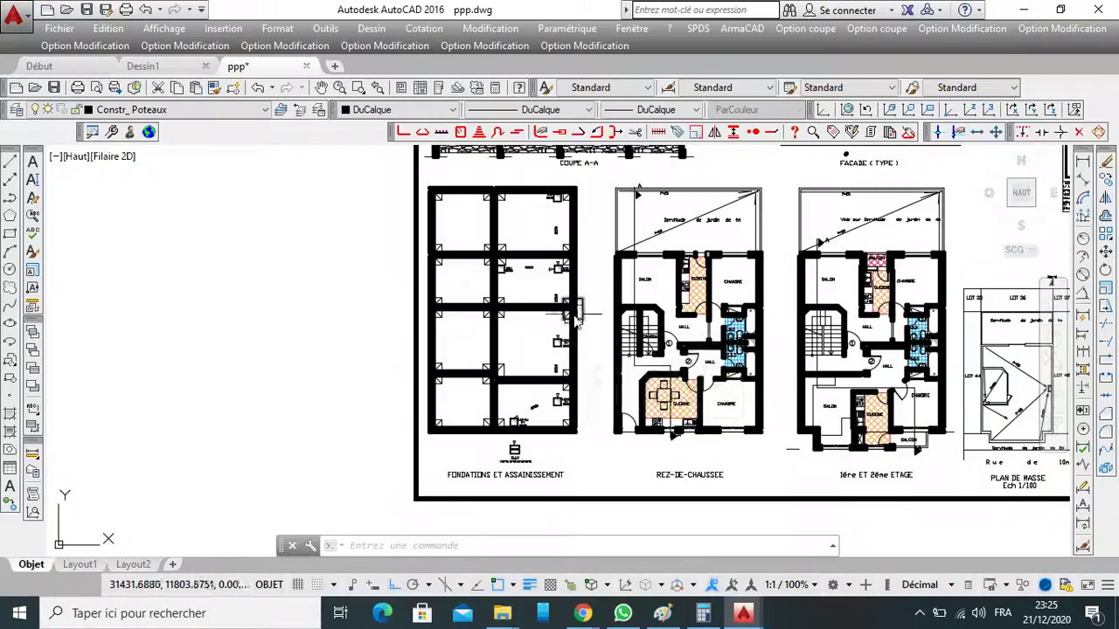
Select the new footing rectangle and compare its position with the ground-floor staircase, hall and kitchen walls.
scroll(574, 316, "up", 7)
left_click(579, 320)
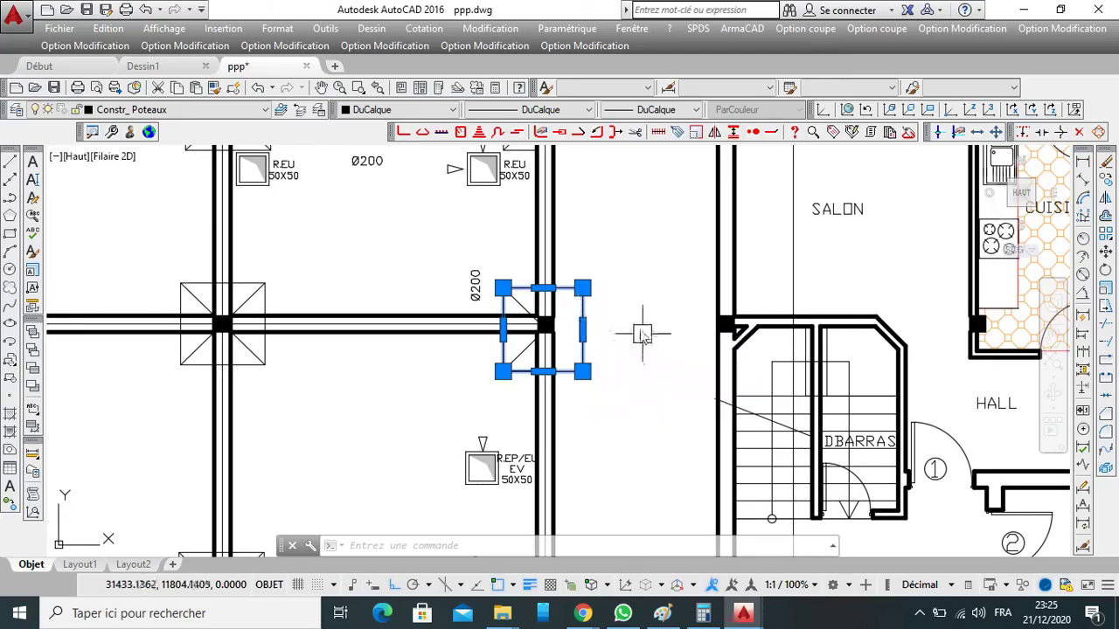
scroll(580, 319, "down", 3)
scroll(730, 401, "up", 2)
scroll(730, 401, "up", 2)
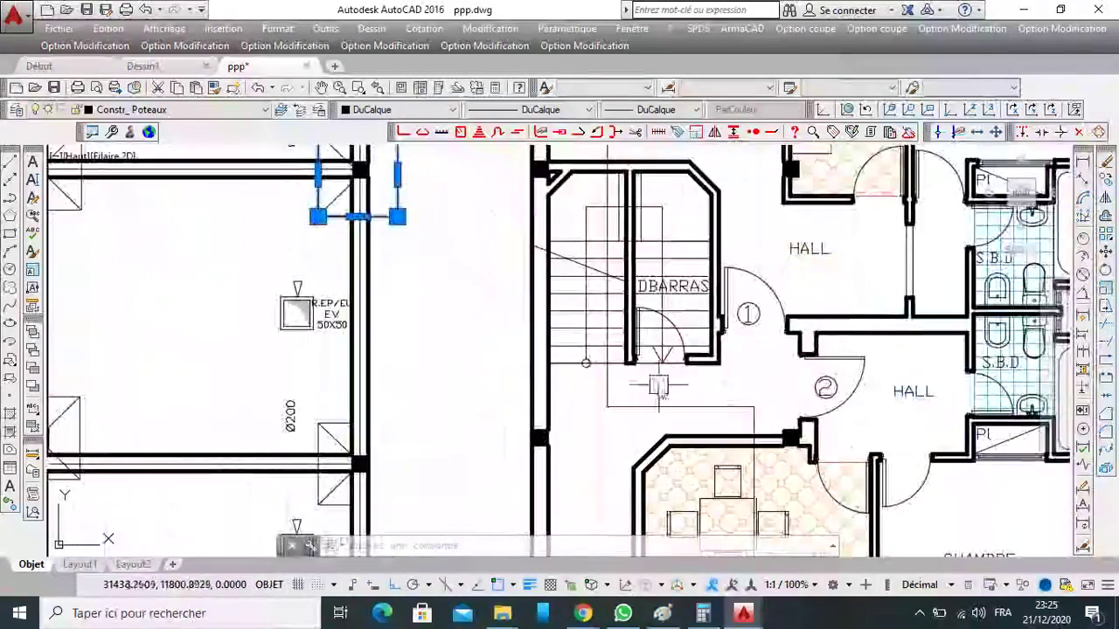
scroll(665, 398, "down", 2)
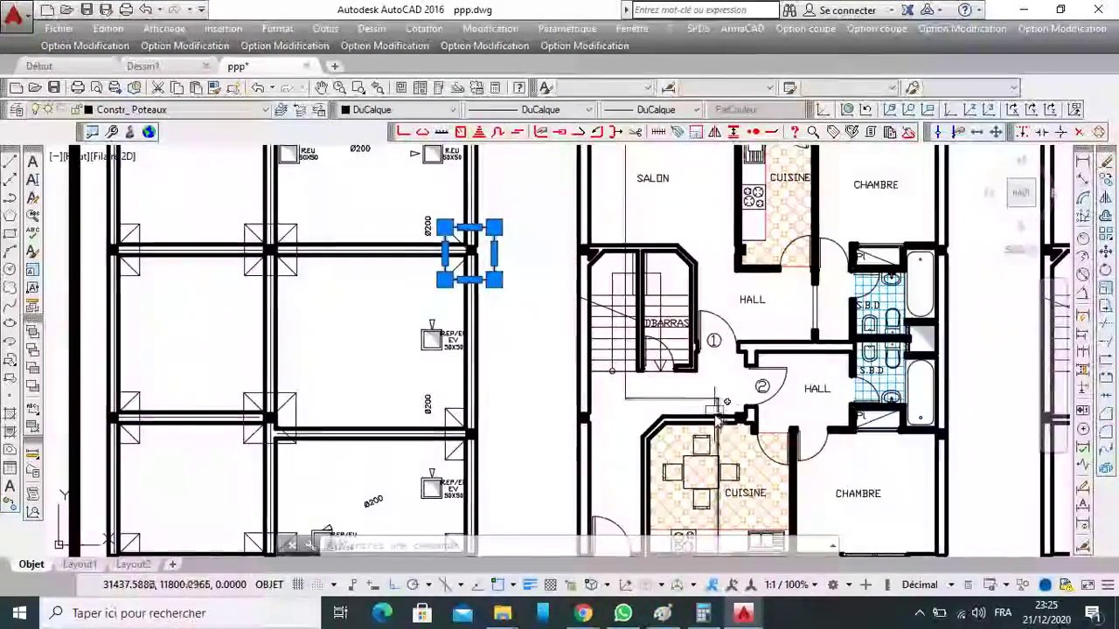
scroll(604, 399, "down", 3)
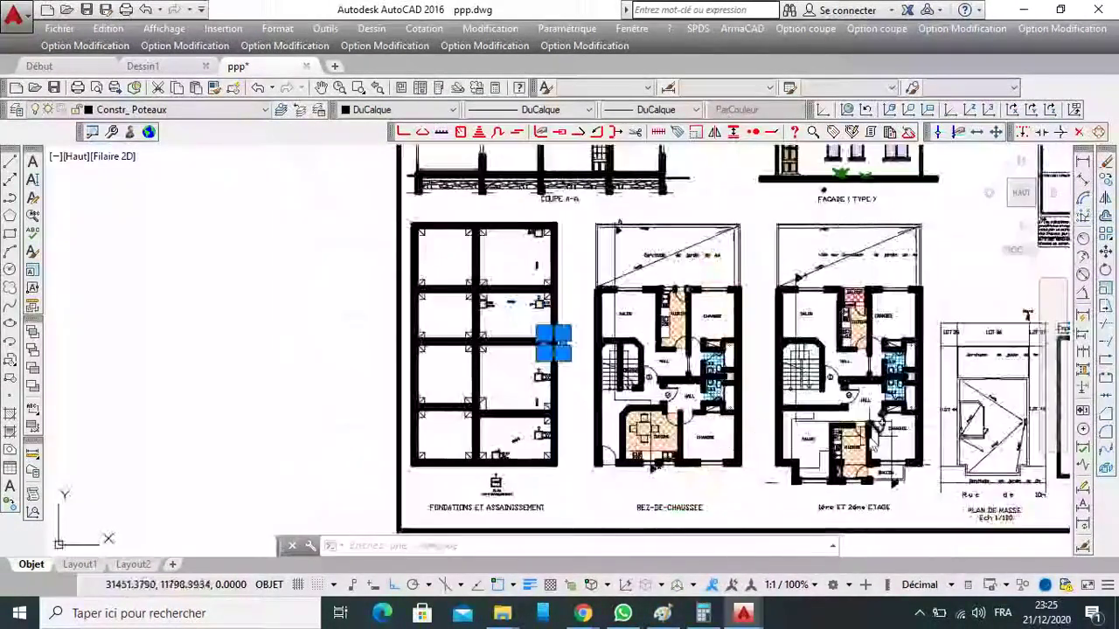
scroll(666, 390, "down", 3)
Examine the ground-floor storey and footings in section COUPE A-A, and deselect the footing rectangle on the foundation plan.
scroll(625, 242, "up", 7)
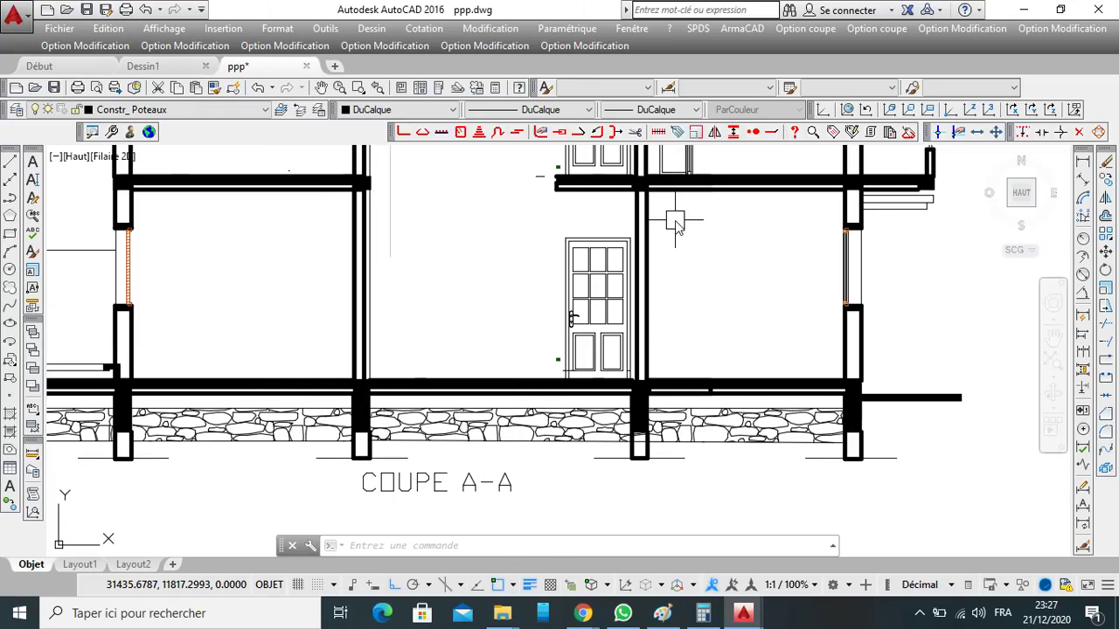
scroll(678, 226, "down", 1)
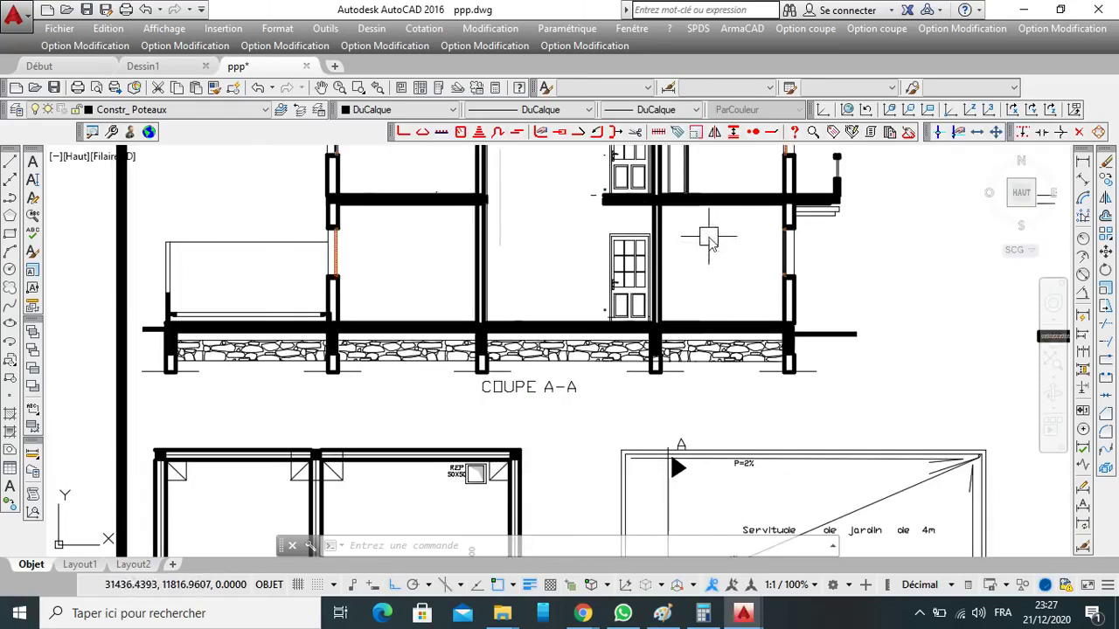
scroll(693, 271, "down", 3)
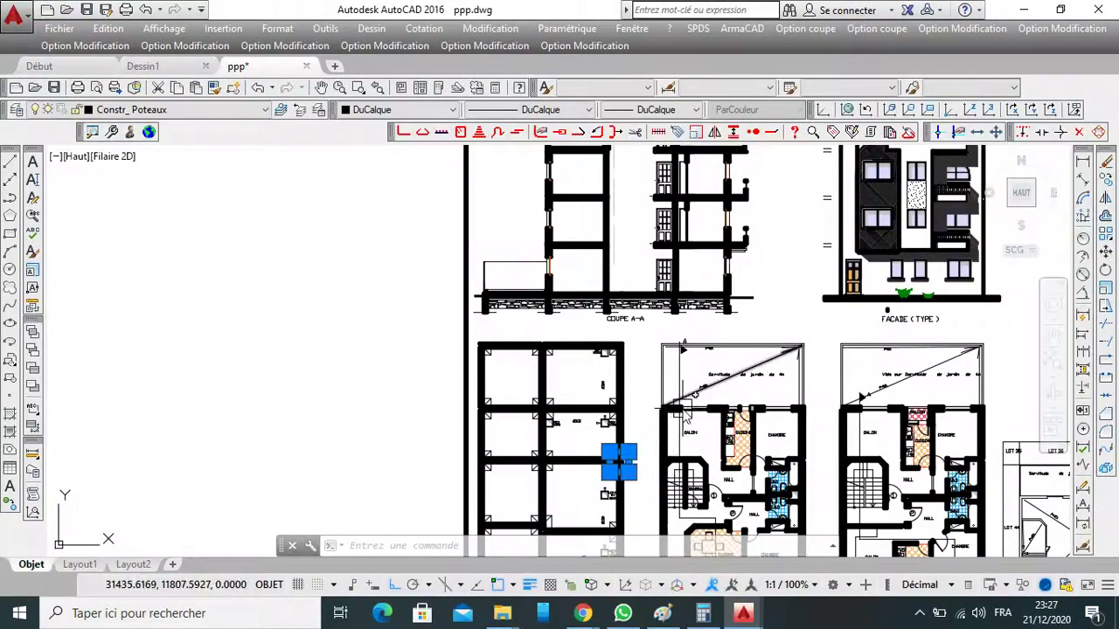
key("Escape")
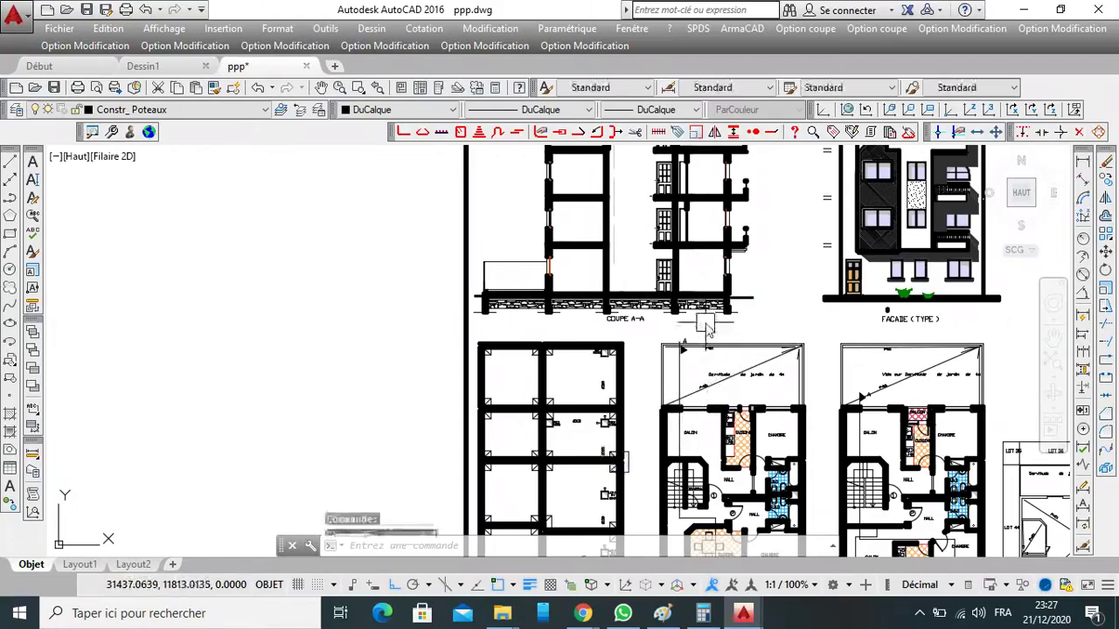
scroll(778, 350, "down", 5)
scroll(772, 463, "up", 3)
scroll(725, 375, "up", 3)
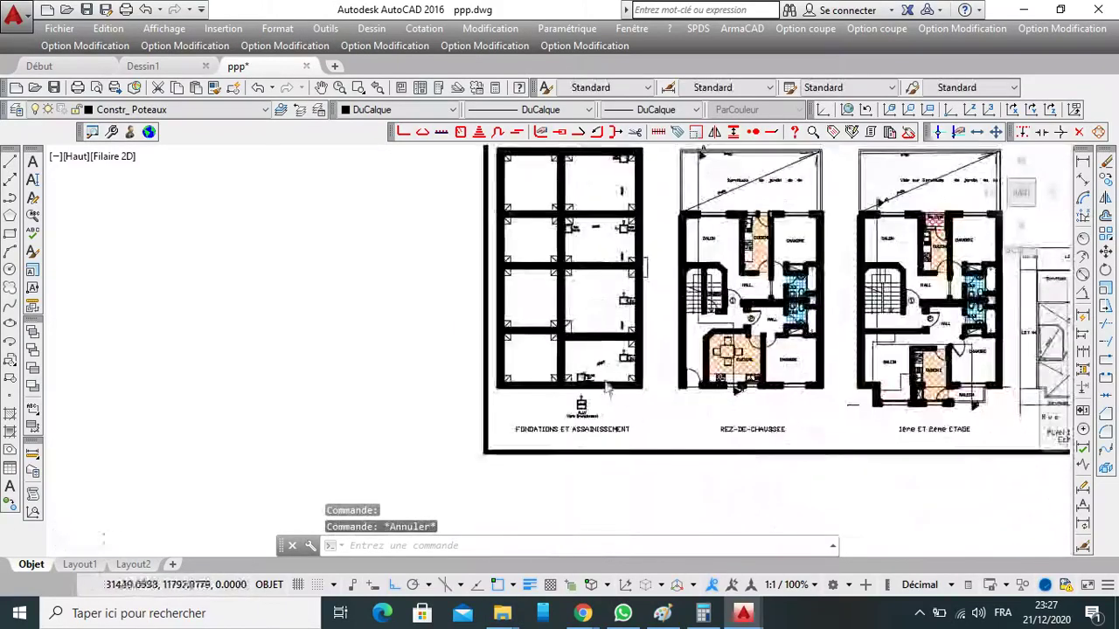
Copy the foundation, ground-floor and upper-floor plans together into the empty space outside the sheet frame.
scroll(612, 402, "down", 5)
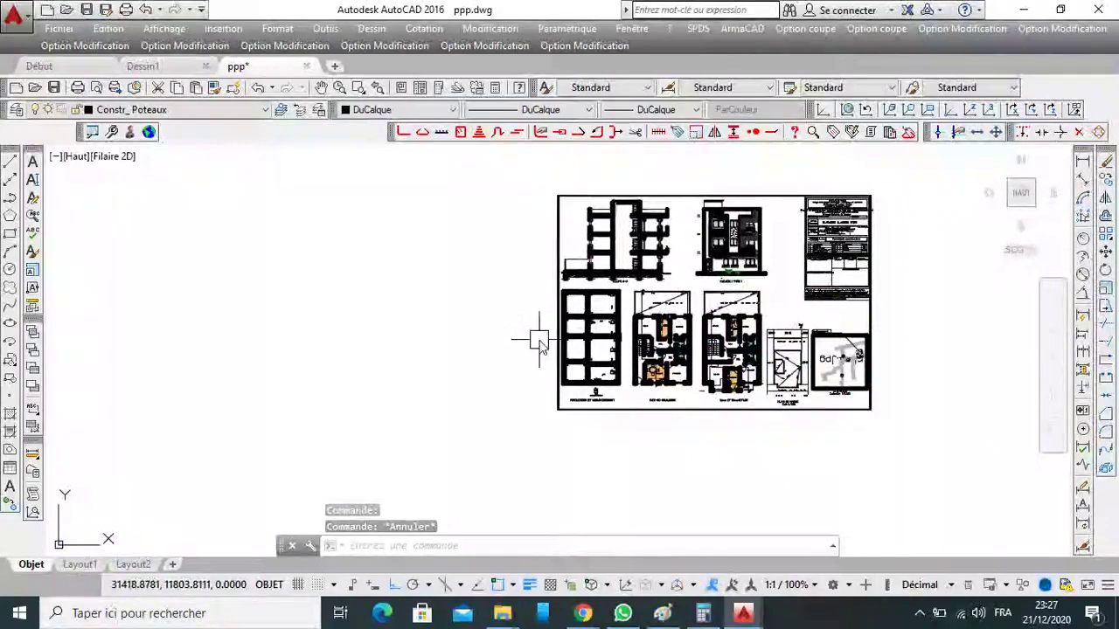
scroll(552, 315, "up", 5)
scroll(575, 257, "down", 4)
scroll(690, 289, "up", 4)
scroll(703, 282, "down", 4)
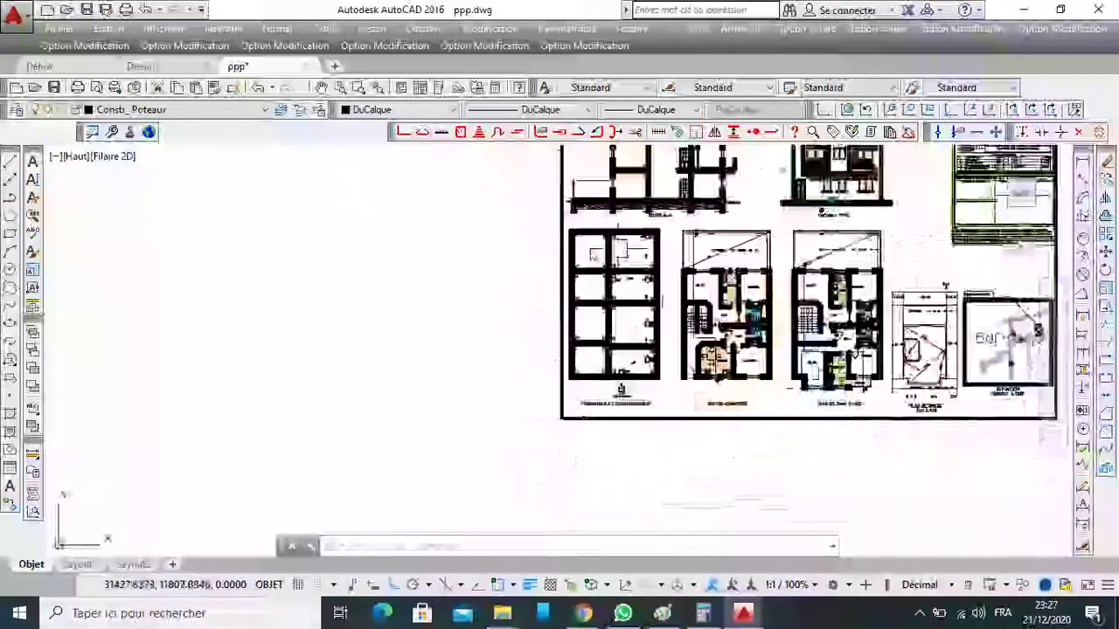
left_click(497, 215)
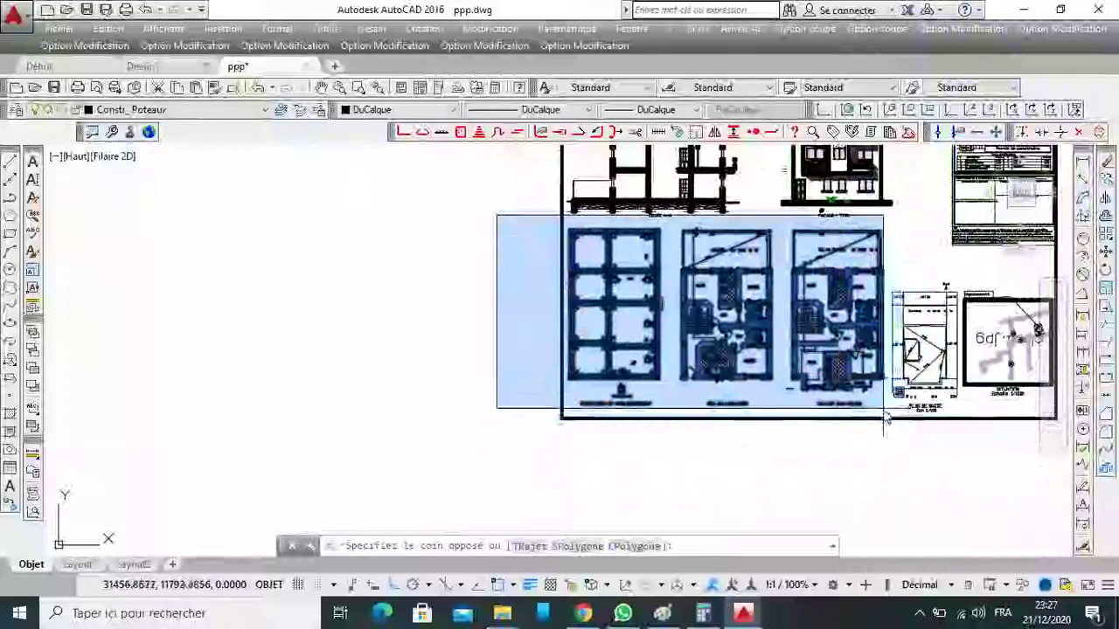
left_click(888, 421)
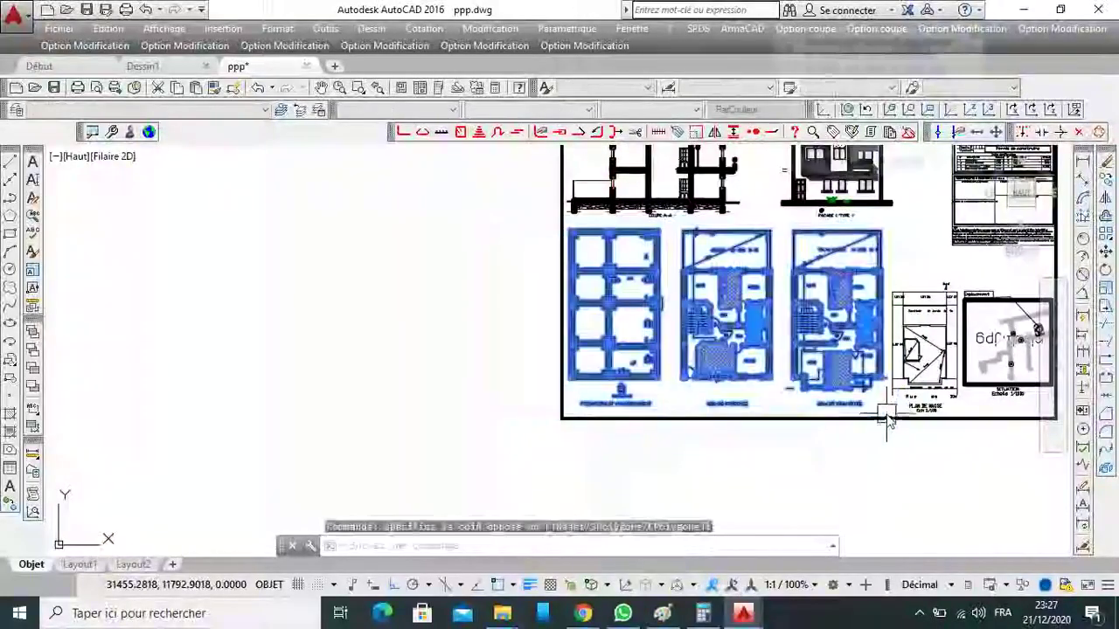
left_click(846, 288)
left_click(846, 289)
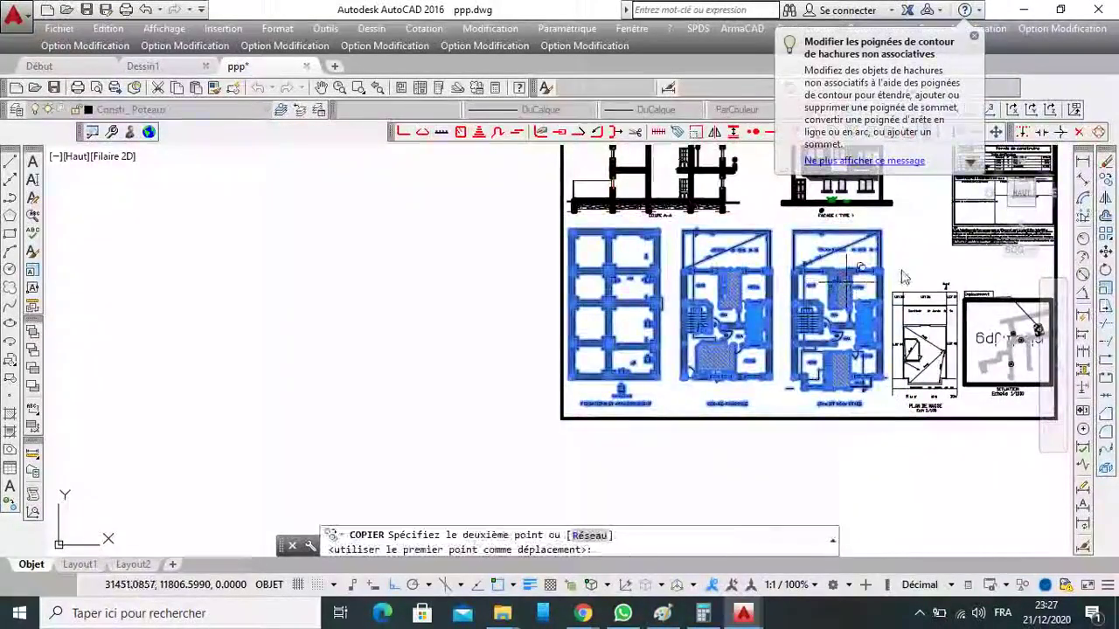
scroll(899, 267, "down", 6)
key("F8")
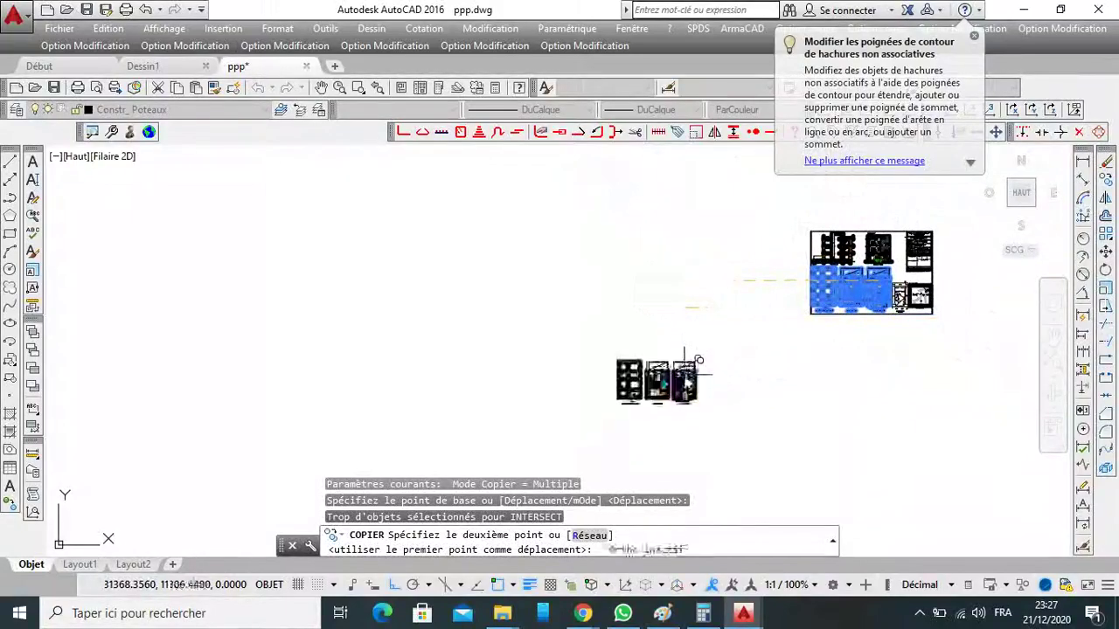
left_click(686, 384)
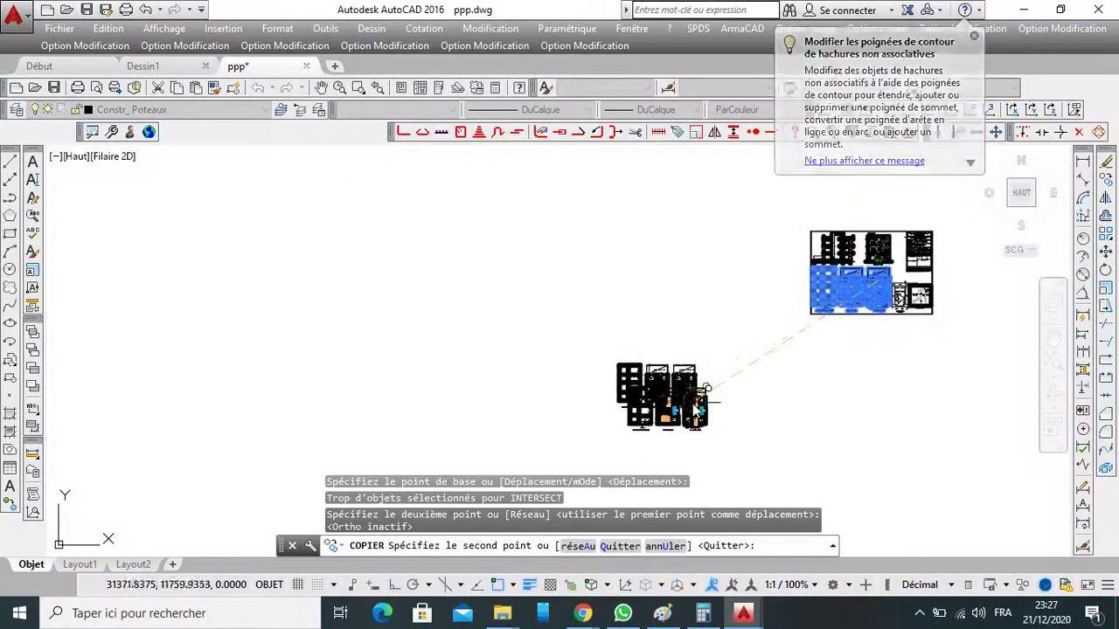
key("Escape")
Delete the copied foundation plan, keeping the copies of the ground-floor and upper-floor plans.
scroll(686, 402, "up", 6)
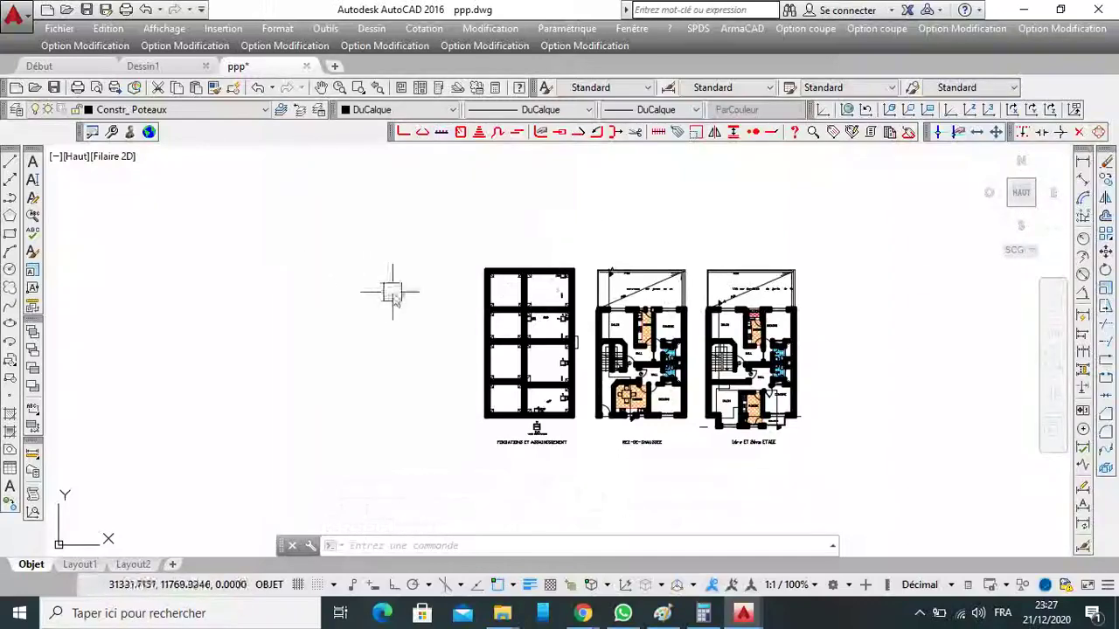
left_click(413, 254)
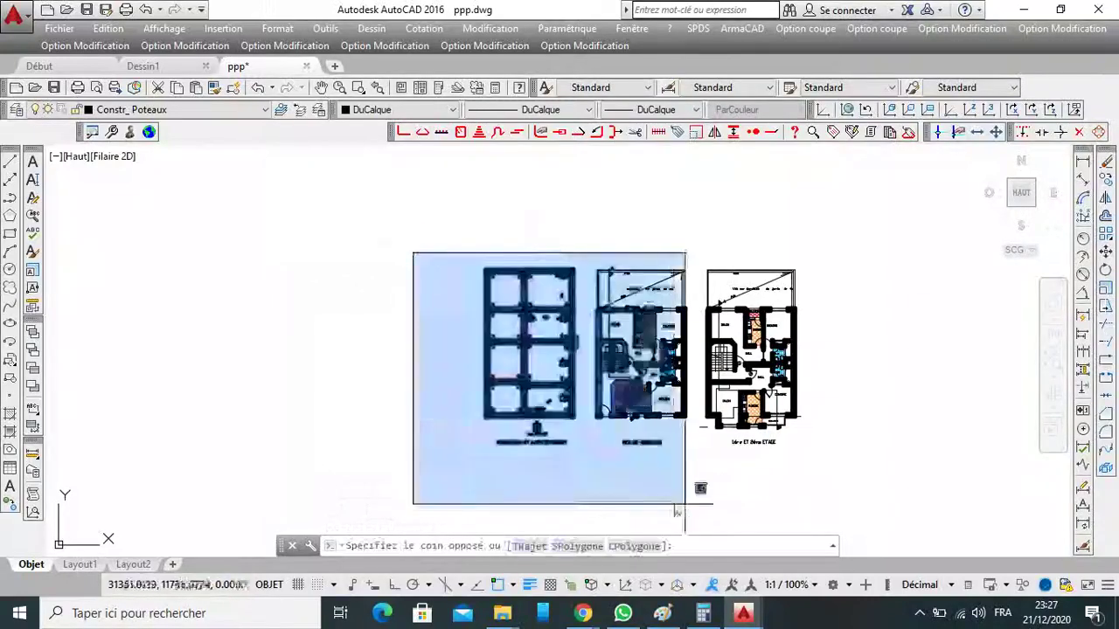
left_click(581, 464)
key("Delete")
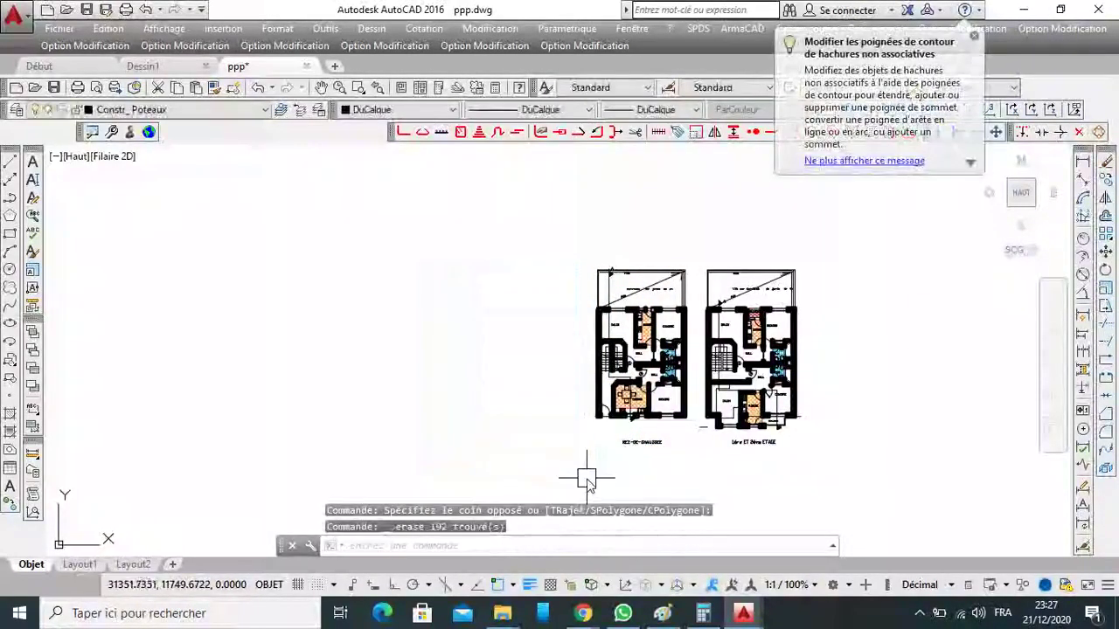
left_click(520, 251)
left_click(700, 481)
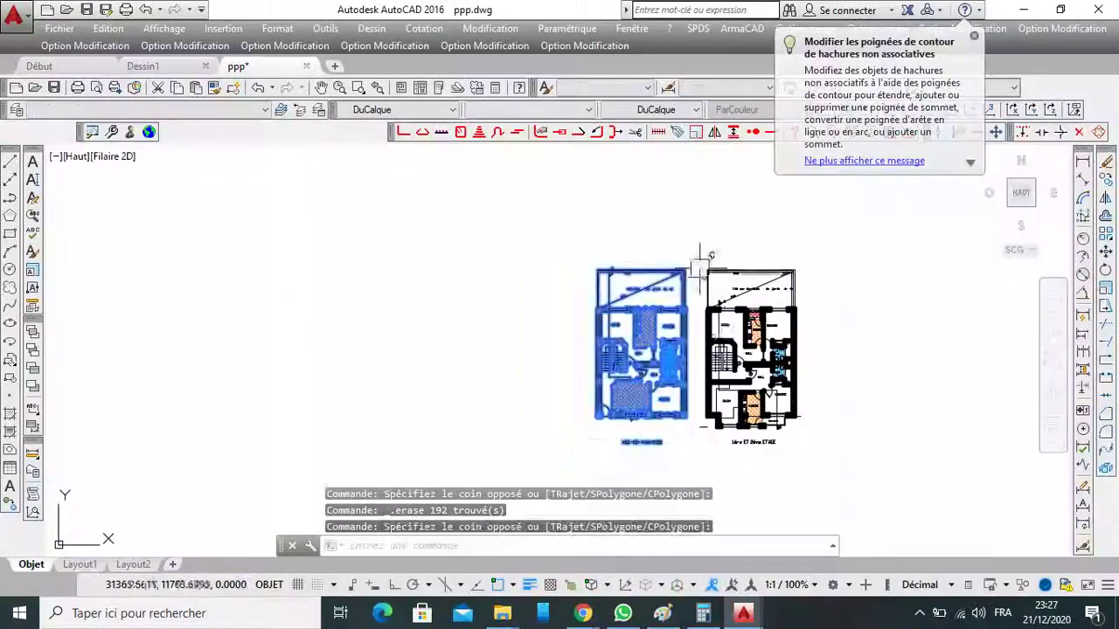
left_click(697, 248)
key("Escape")
key("Escape")
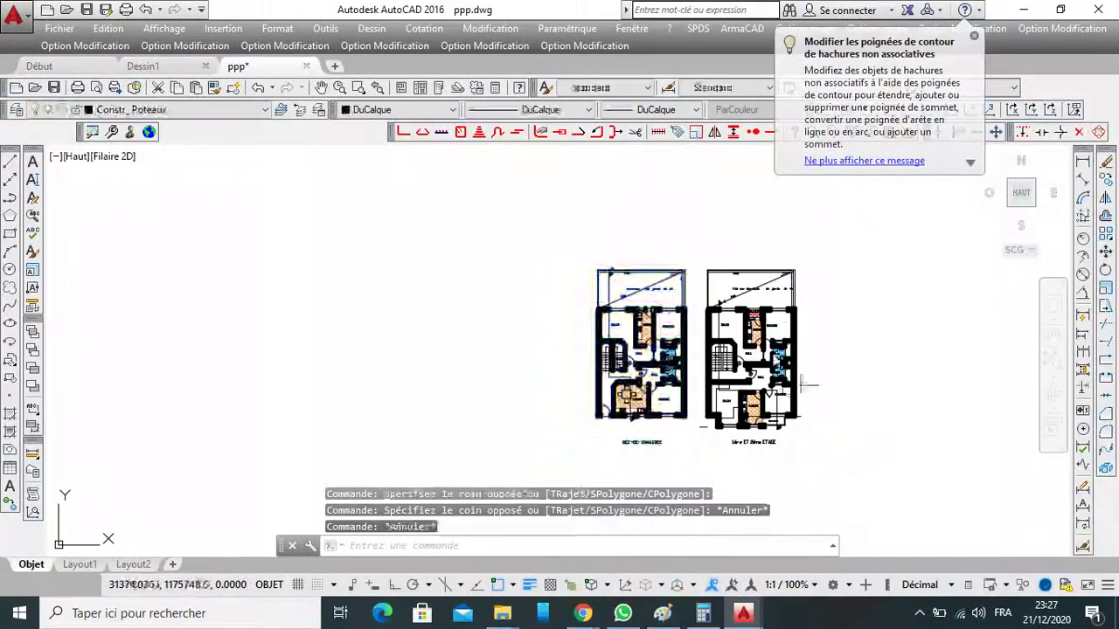
Move the copied upper-floor plan about 7 units horizontally away from the copied ground-floor plan with Ortho on.
left_click(697, 239)
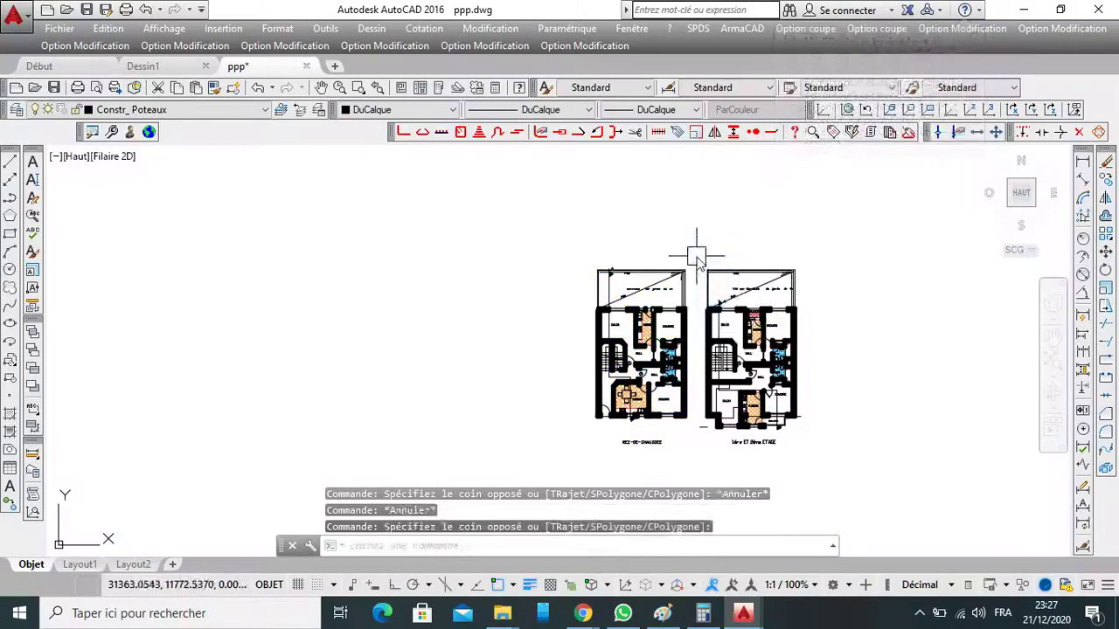
left_click(858, 467)
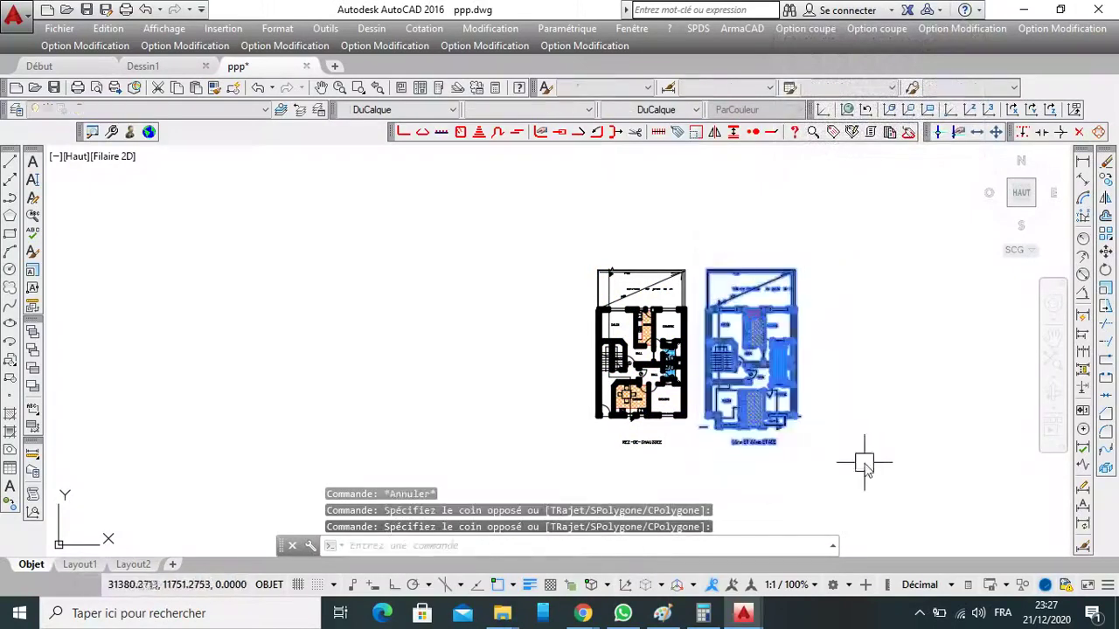
left_click(1106, 254)
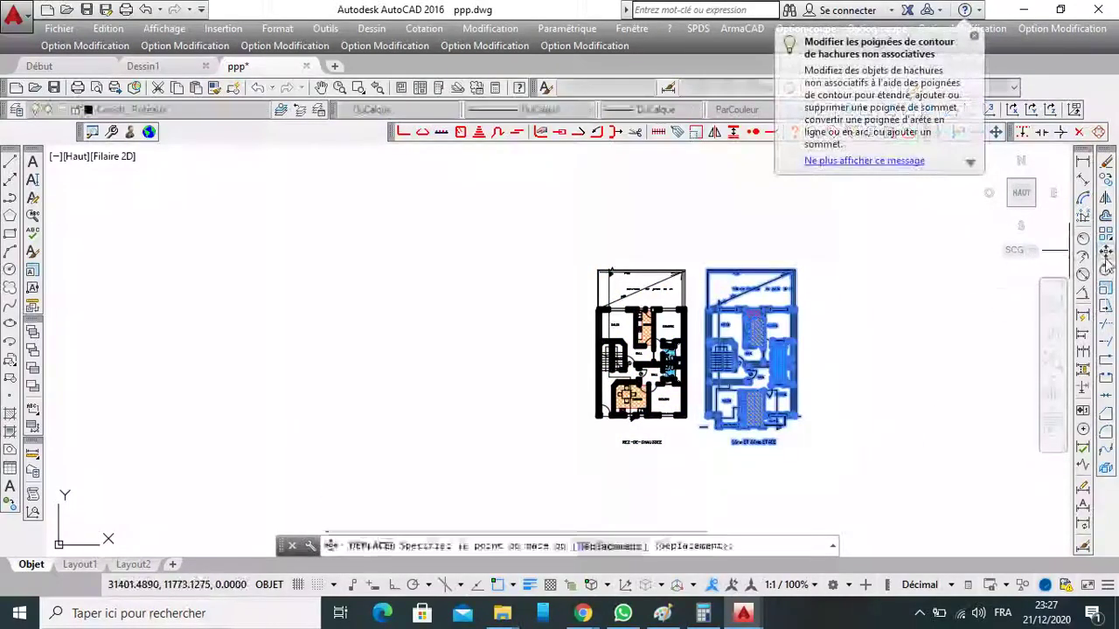
left_click(783, 235)
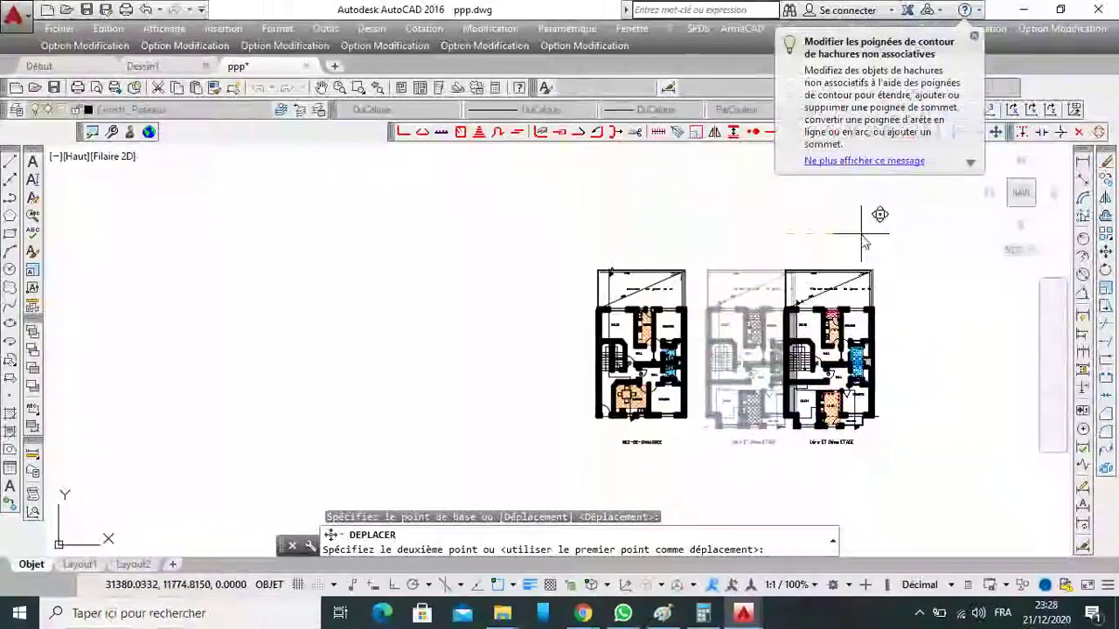
key("F8")
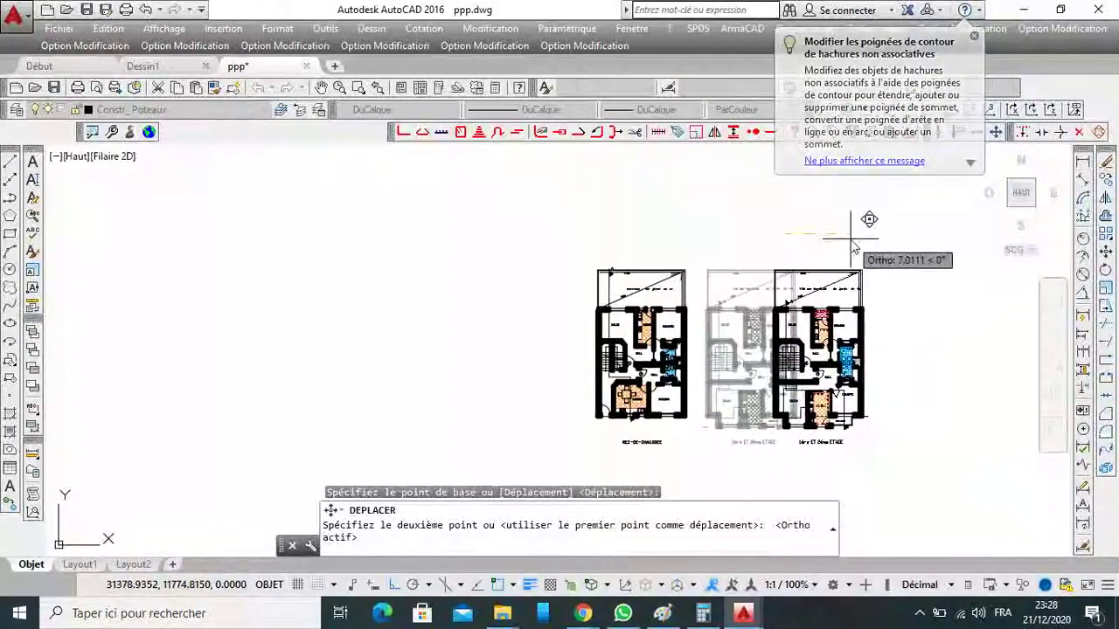
left_click(854, 247)
Move the copied ground-floor plan horizontally to widen the gap between it and the upper-floor plan.
scroll(756, 226, "down", 2)
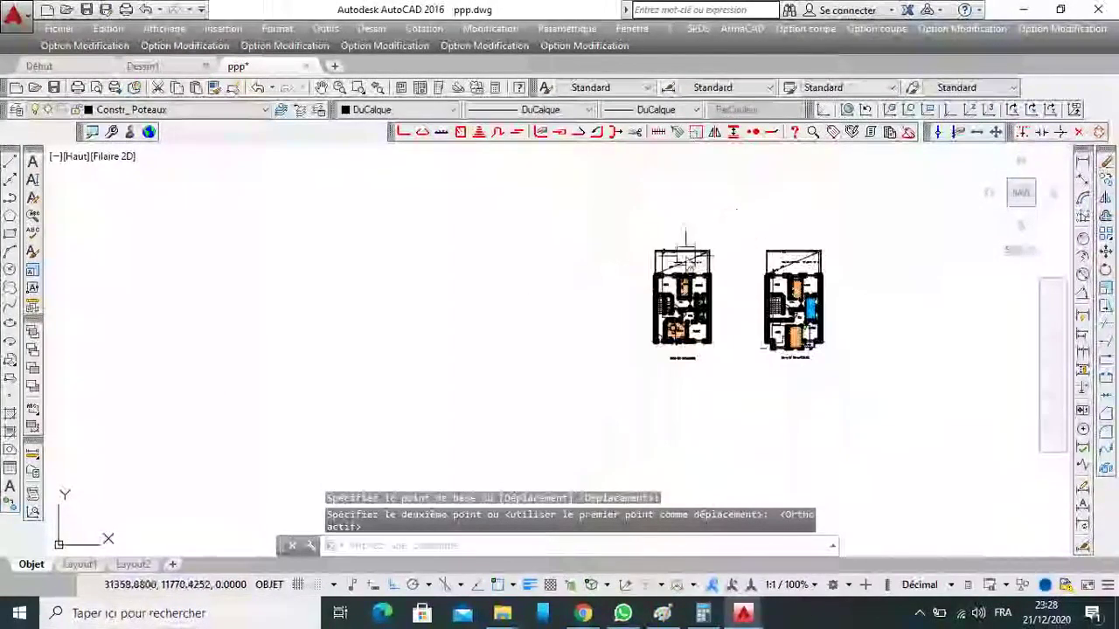
left_click(618, 238)
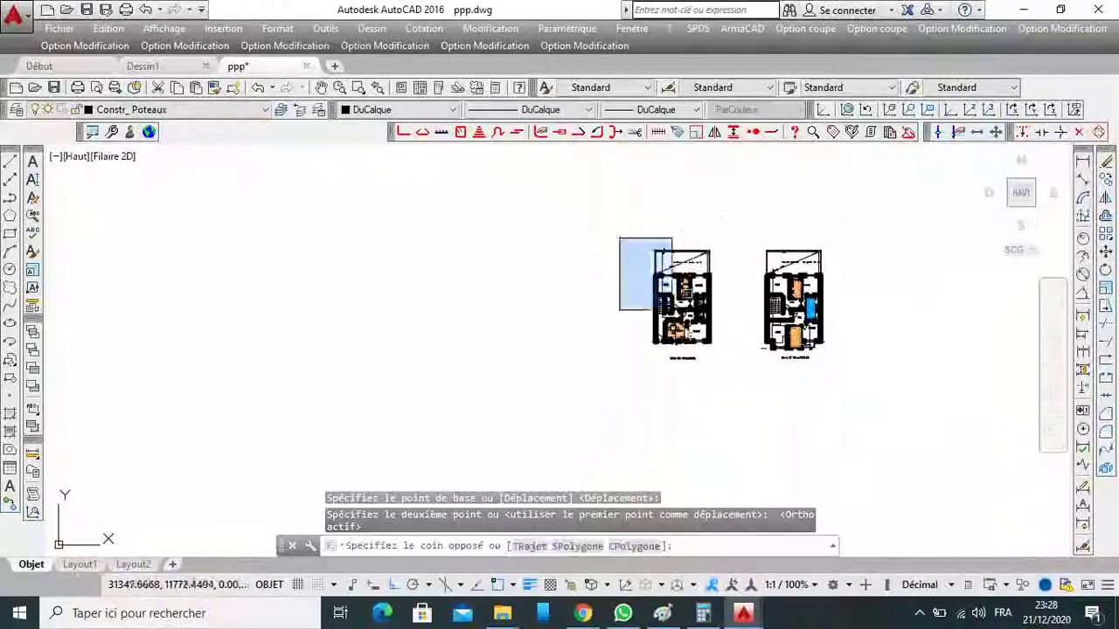
left_click(754, 421)
key("Return")
left_click(739, 214)
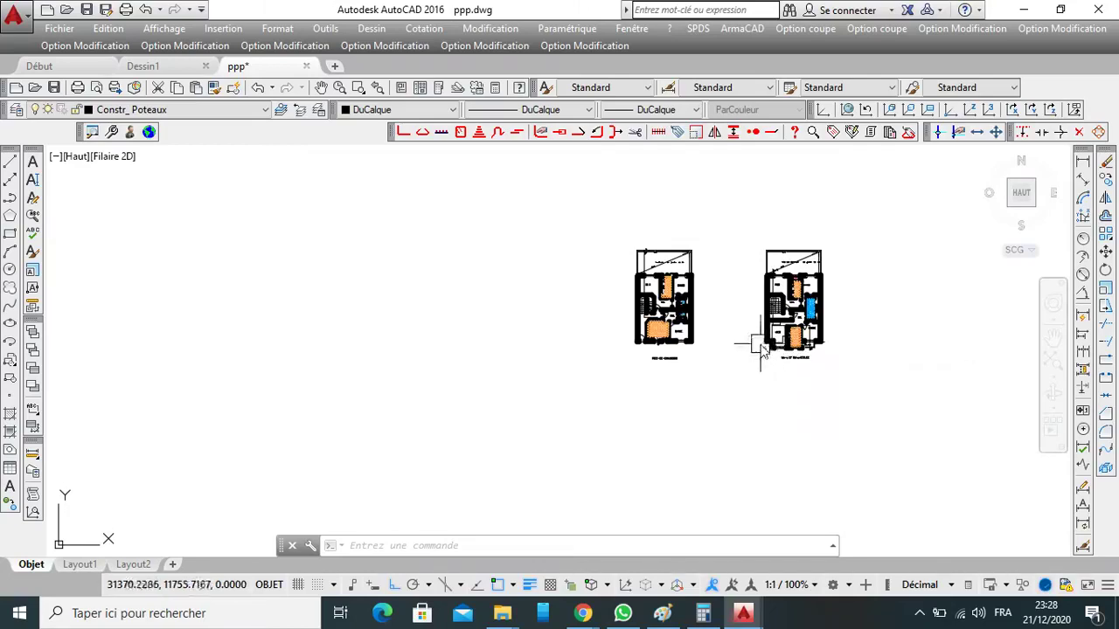
Compare the room and staircase layouts of the copied ground-floor and upper-floor plans, and check the storeys in section COUPE A-A.
scroll(760, 345, "up", 6)
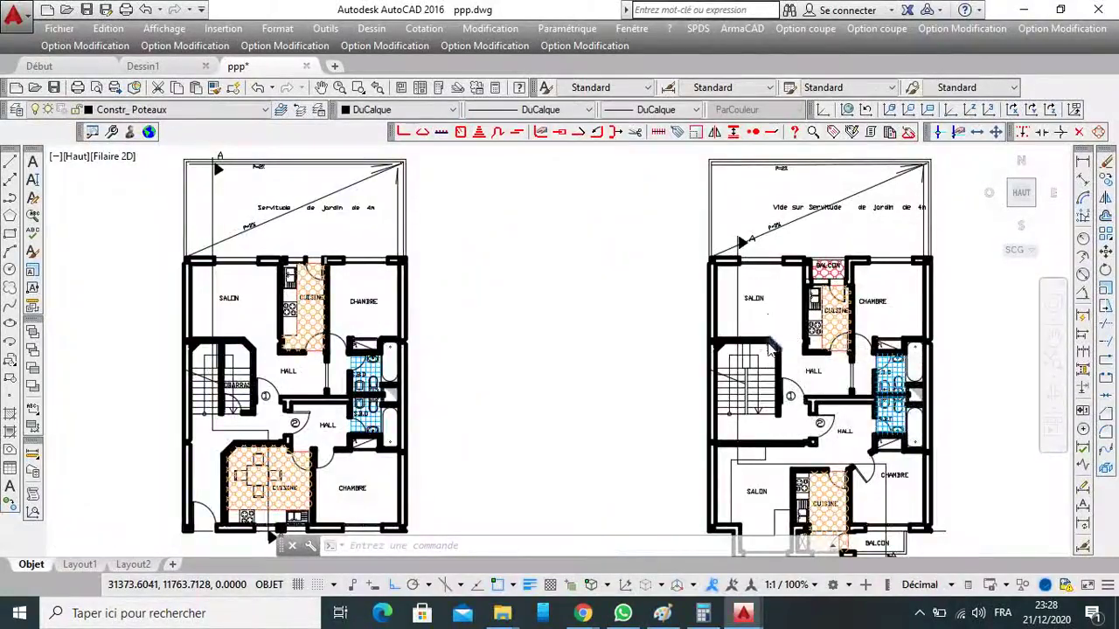
scroll(764, 350, "down", 4)
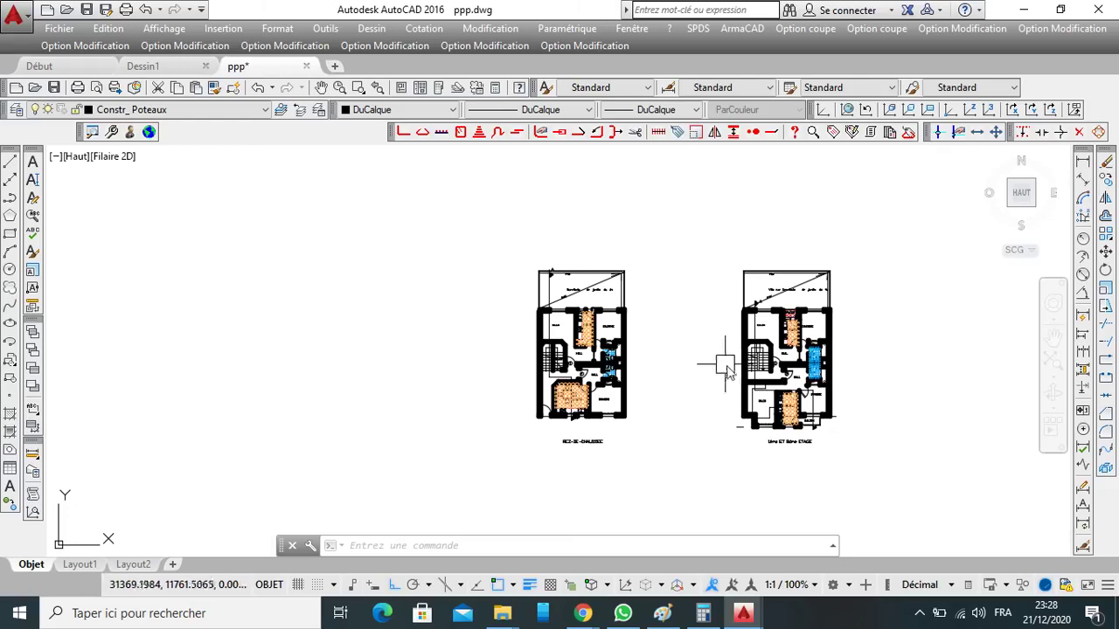
scroll(734, 374, "up", 5)
scroll(791, 384, "down", 2)
scroll(791, 383, "down", 3)
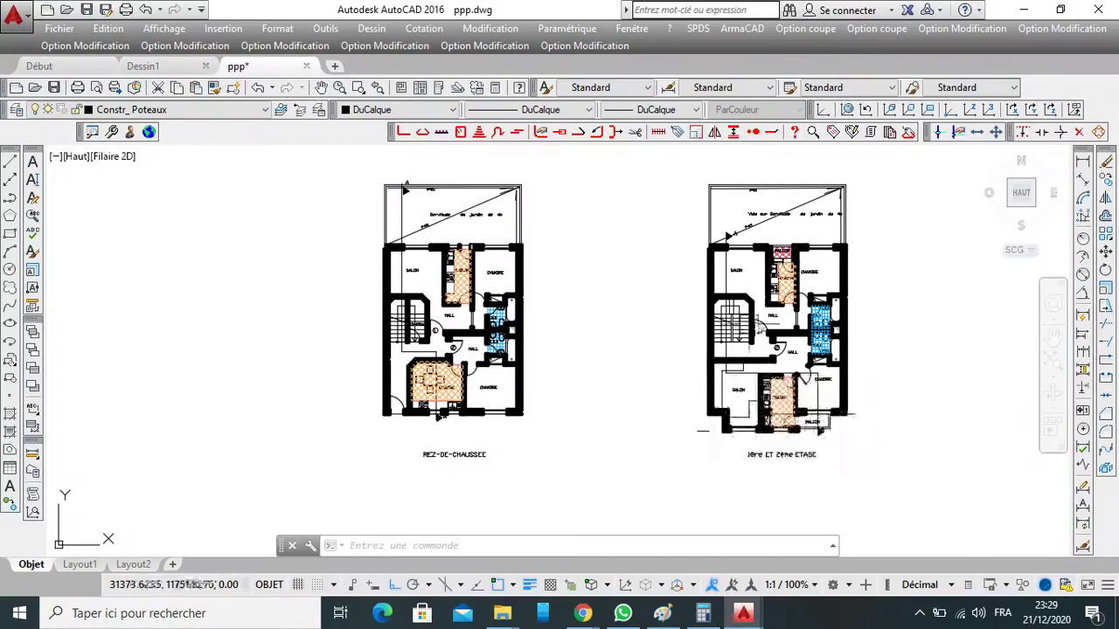
scroll(693, 223, "down", 4)
scroll(765, 306, "down", 3)
scroll(799, 295, "up", 2)
scroll(844, 213, "down", 2)
scroll(745, 253, "up", 8)
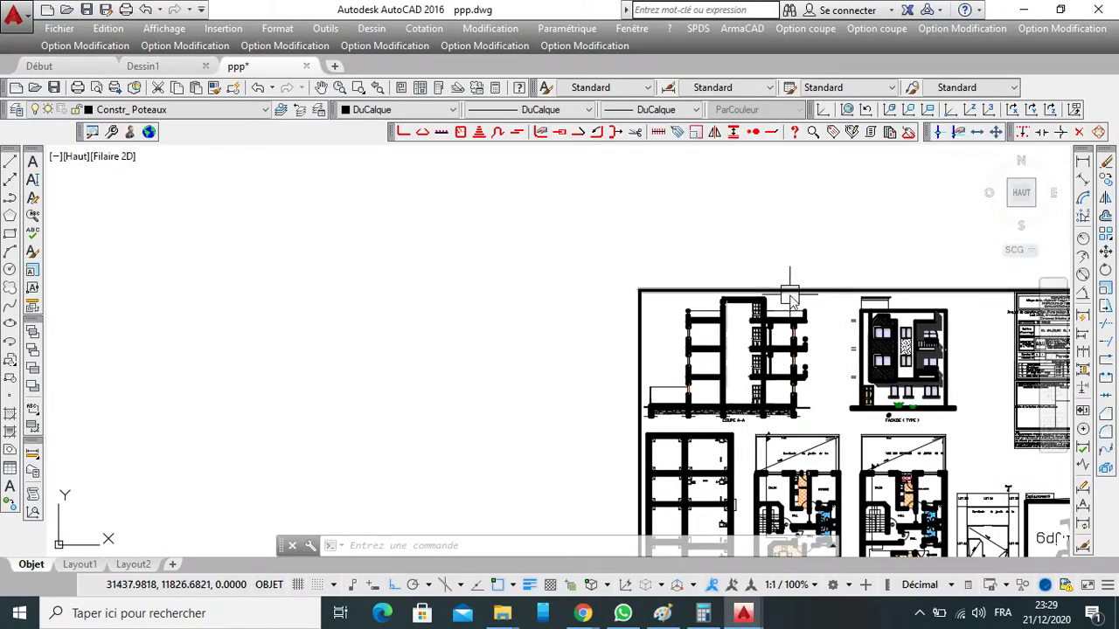
scroll(790, 298, "down", 5)
scroll(614, 450, "down", 2)
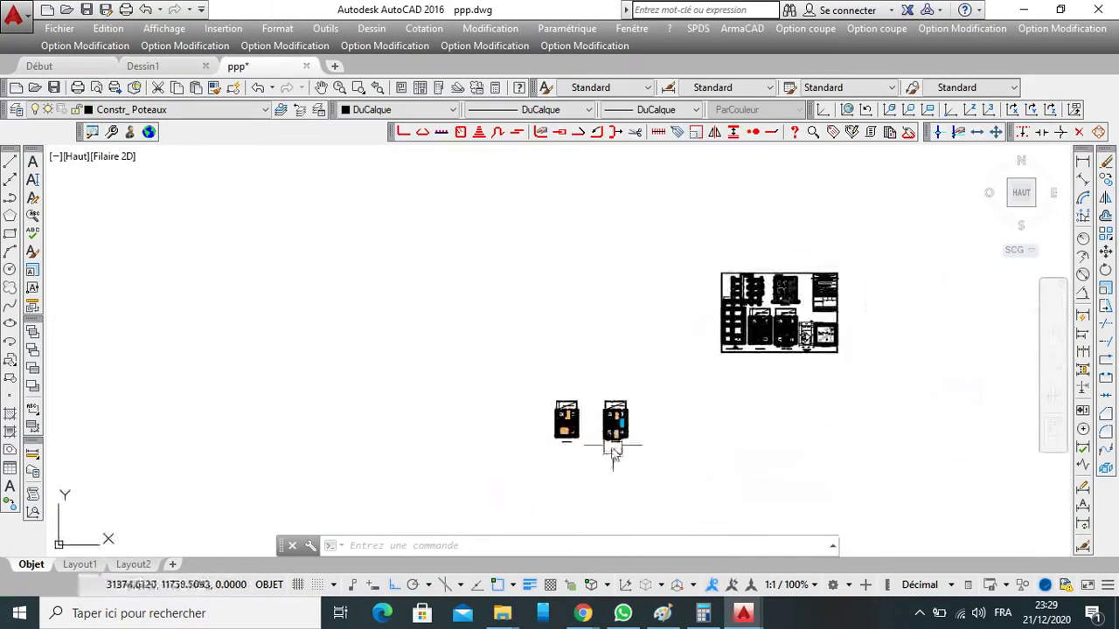
Examine the street side of both copied plans, including the upper floor's projecting salon, kitchen and balcony.
scroll(614, 450, "up", 3)
scroll(795, 305, "down", 3)
scroll(774, 300, "up", 5)
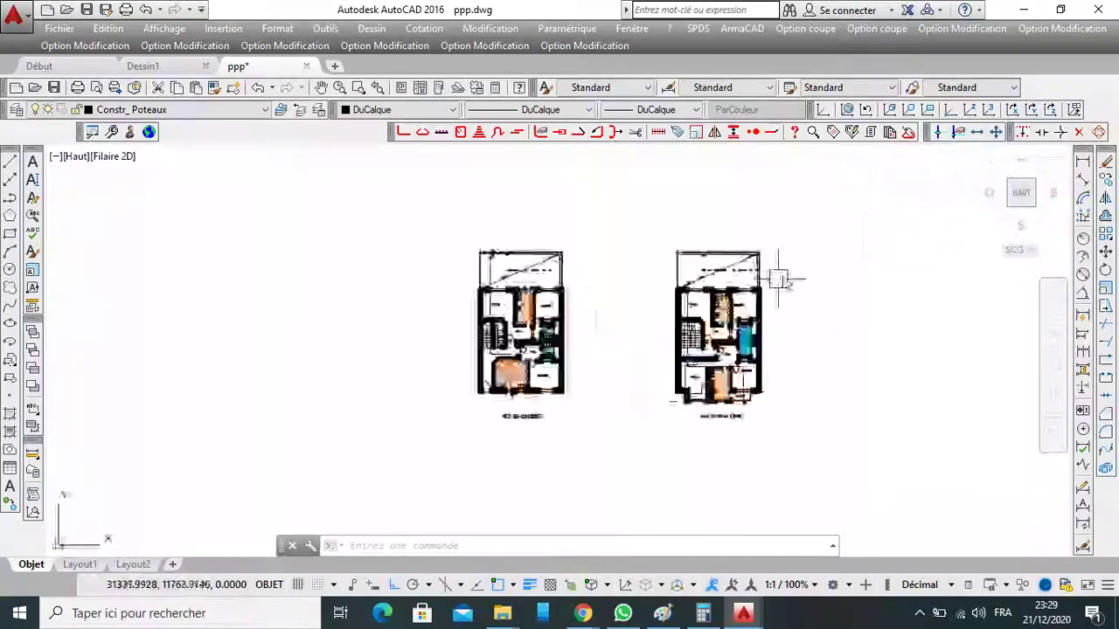
scroll(761, 278, "down", 4)
scroll(780, 262, "up", 2)
scroll(739, 298, "down", 4)
scroll(889, 201, "up", 3)
scroll(691, 320, "down", 3)
scroll(682, 424, "up", 6)
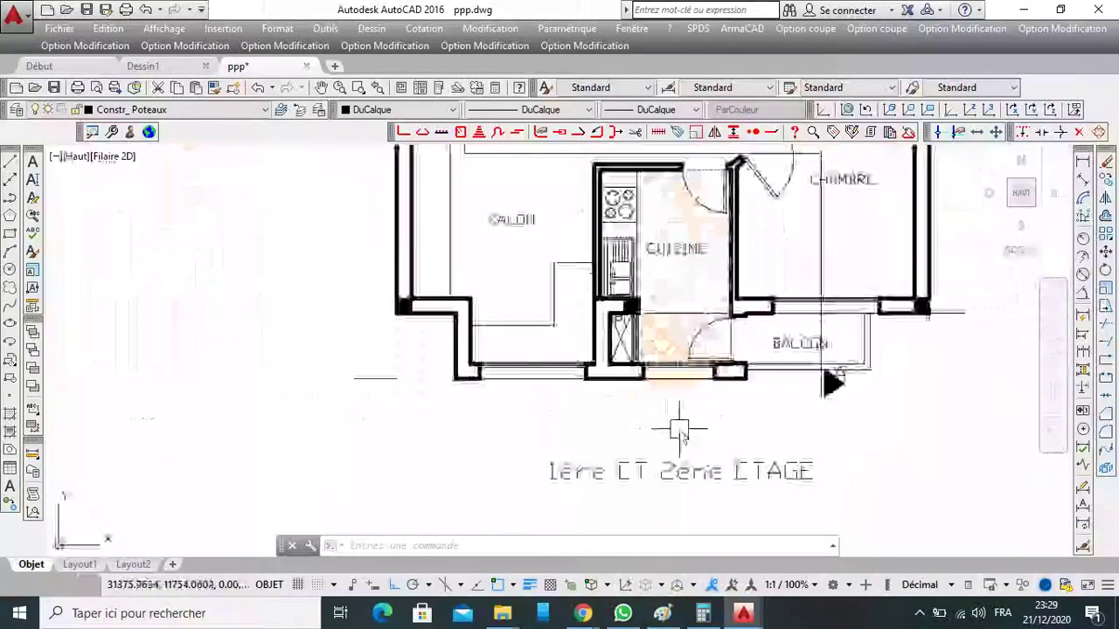
scroll(681, 429, "down", 4)
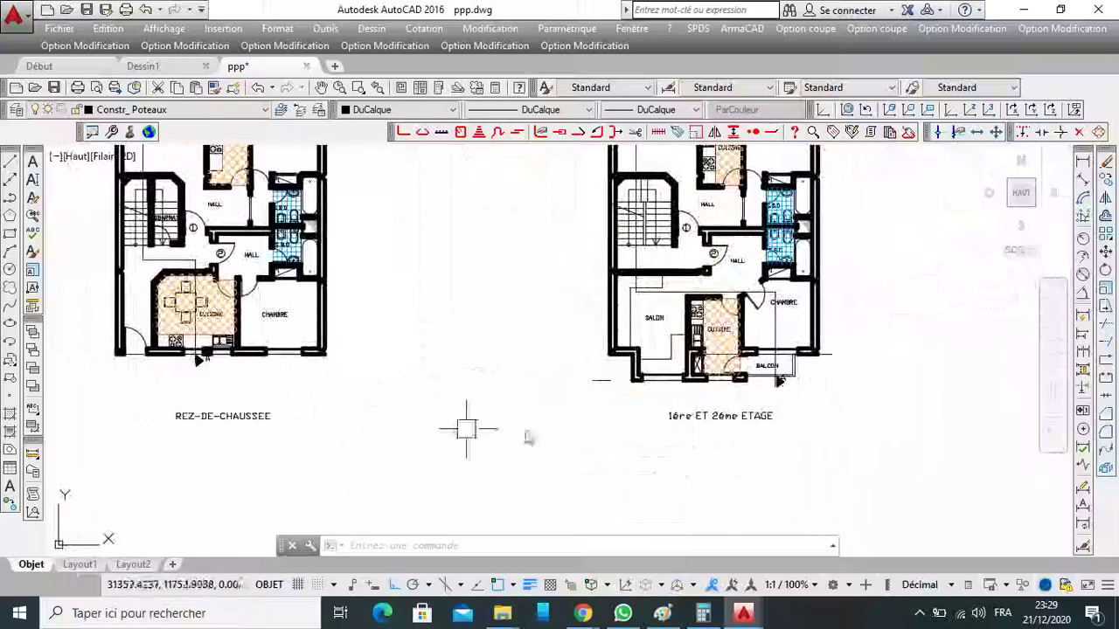
scroll(816, 437, "up", 2)
scroll(865, 432, "down", 4)
scroll(468, 435, "up", 2)
scroll(533, 419, "up", 1)
scroll(589, 344, "down", 6)
scroll(807, 320, "down", 2)
scroll(694, 254, "up", 2)
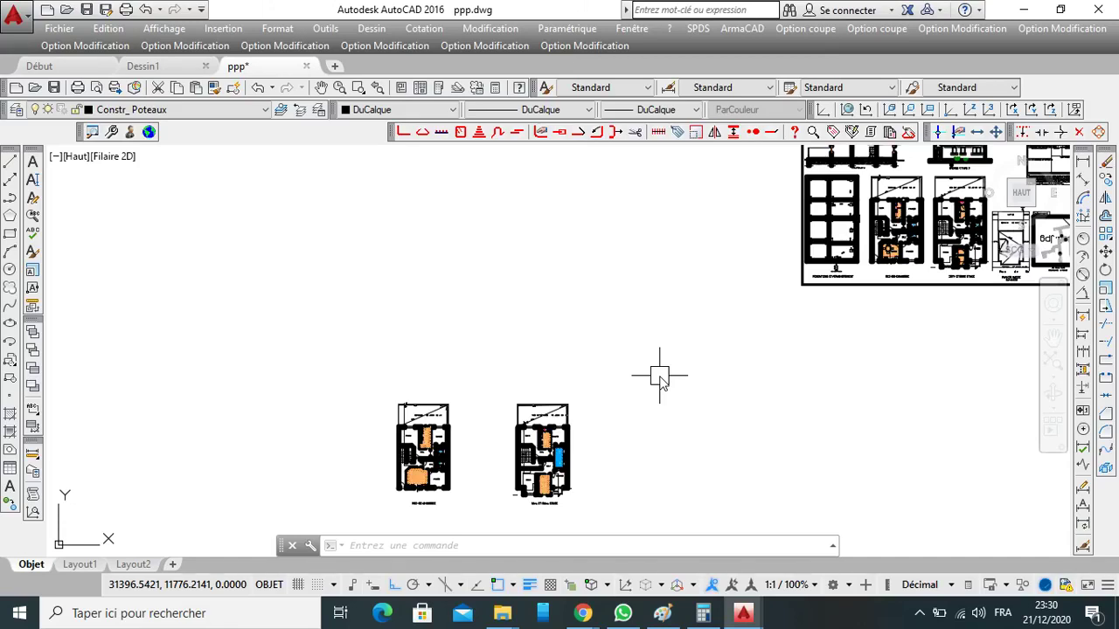
Select the whole PLAN DE MASSE site plan on the original sheet and examine it beside the upper-floor and situation plans.
scroll(717, 274, "down", 2)
scroll(571, 407, "up", 4)
scroll(689, 371, "down", 3)
scroll(851, 327, "down", 4)
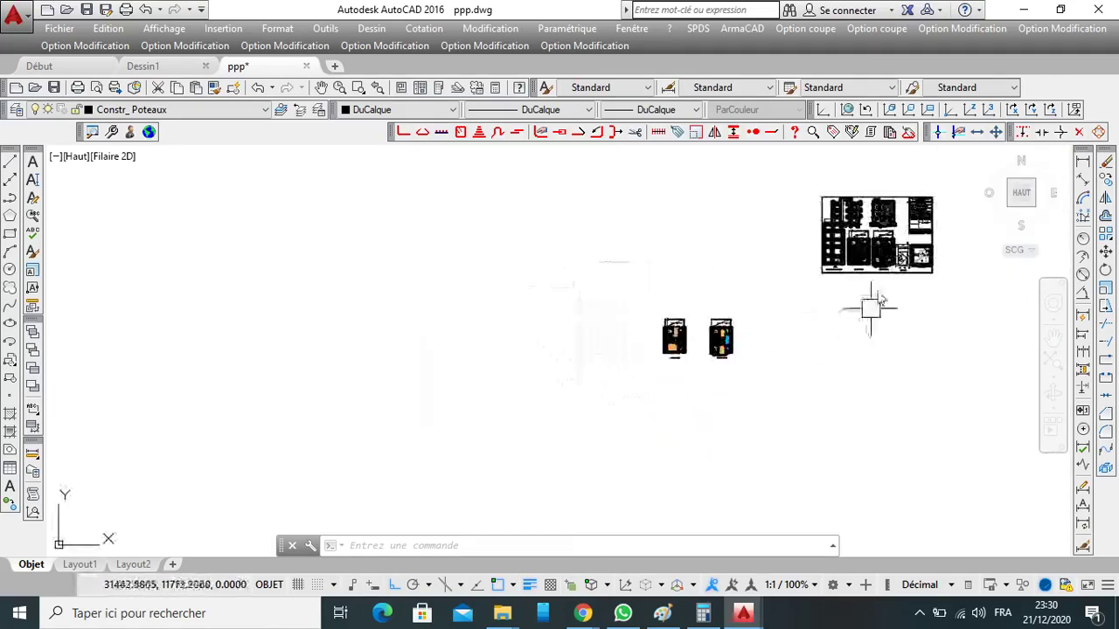
scroll(854, 327, "up", 5)
scroll(985, 331, "up", 2)
scroll(874, 359, "down", 4)
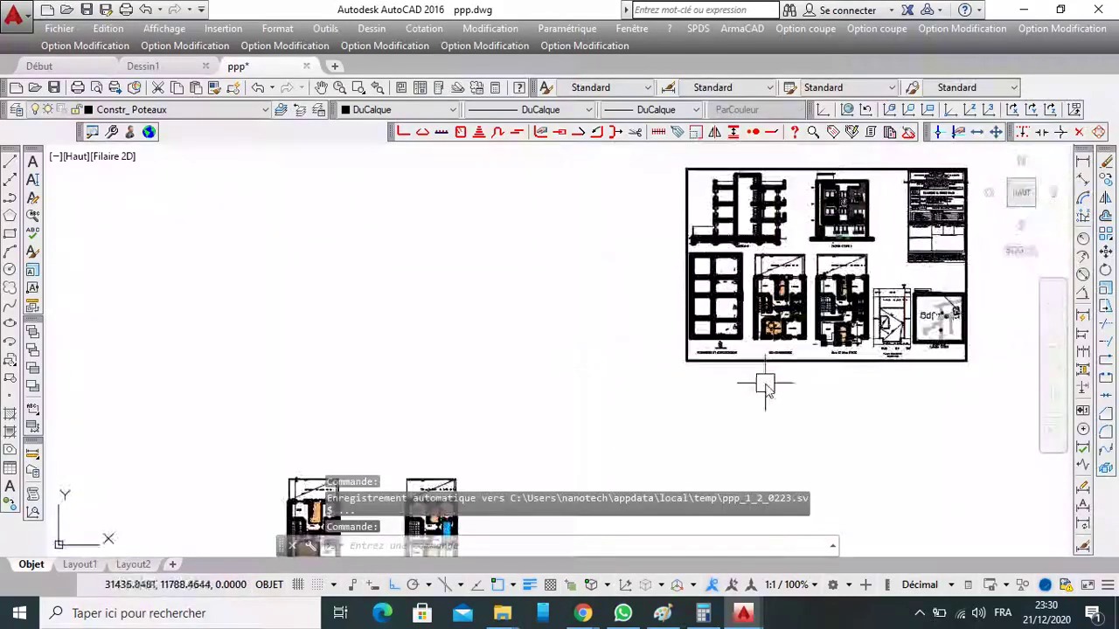
scroll(874, 327, "up", 8)
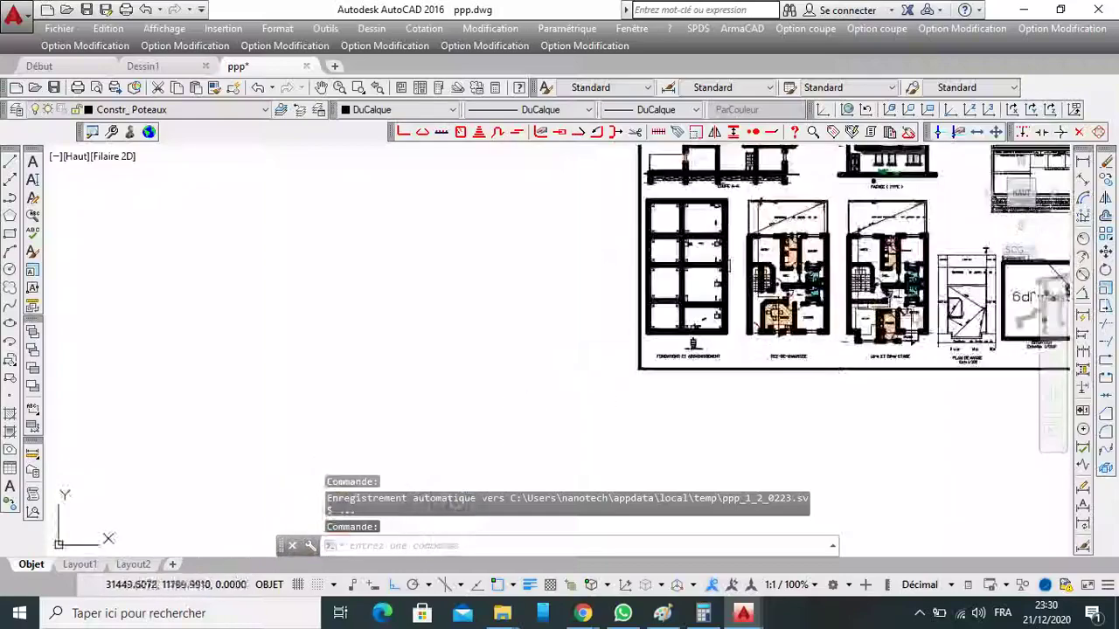
scroll(840, 291, "down", 8)
scroll(786, 293, "up", 6)
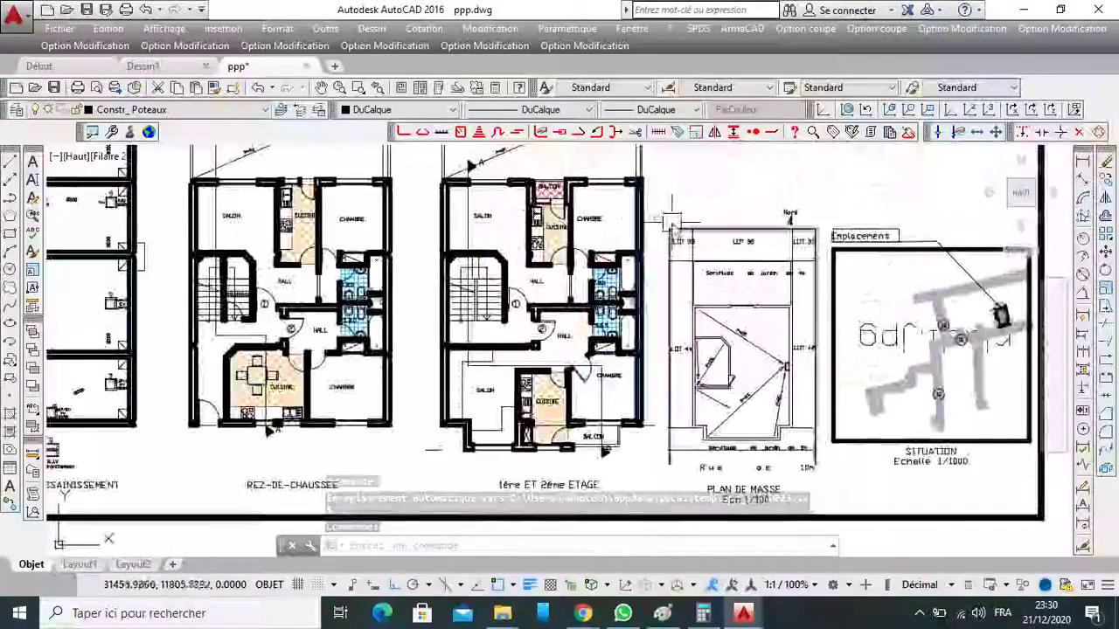
left_click(659, 198)
left_click(830, 515)
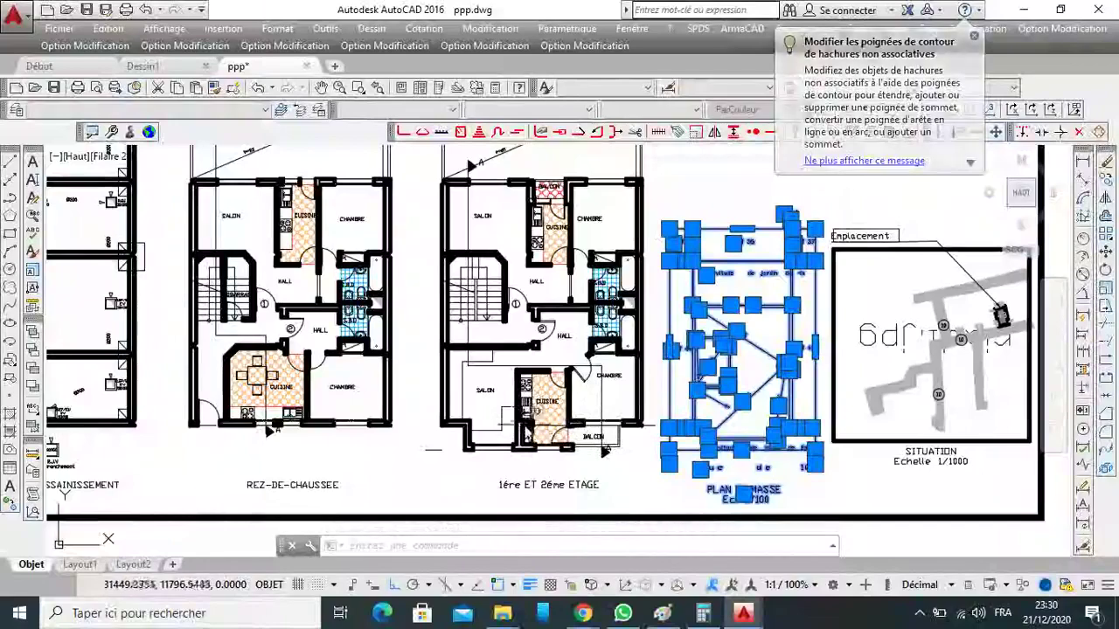
scroll(605, 452, "down", 3)
scroll(675, 312, "up", 3)
scroll(651, 385, "down", 3)
scroll(635, 454, "up", 5)
scroll(690, 245, "down", 4)
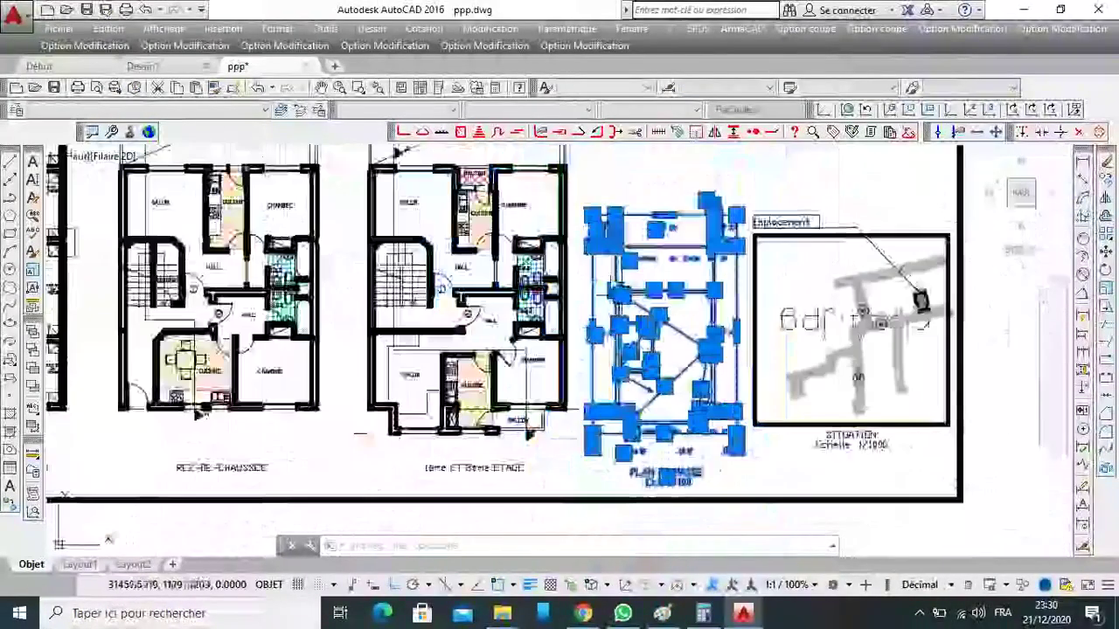
Try to copy the whole PLAN DE MASSE site plan straight down, and undo the copy.
left_click(579, 190)
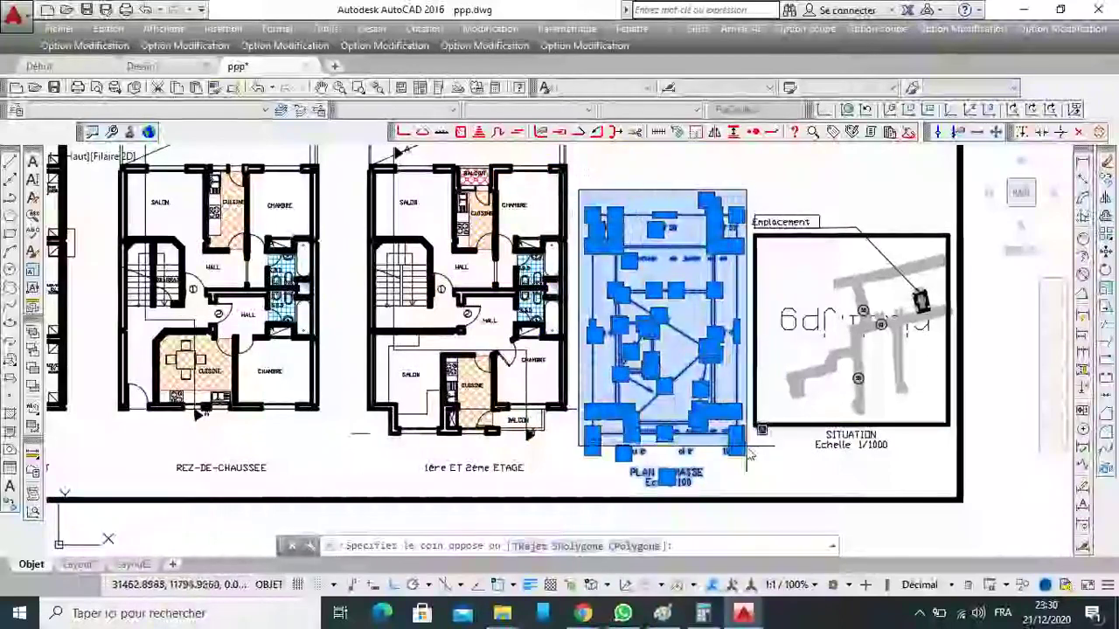
left_click(1106, 177)
left_click(704, 349)
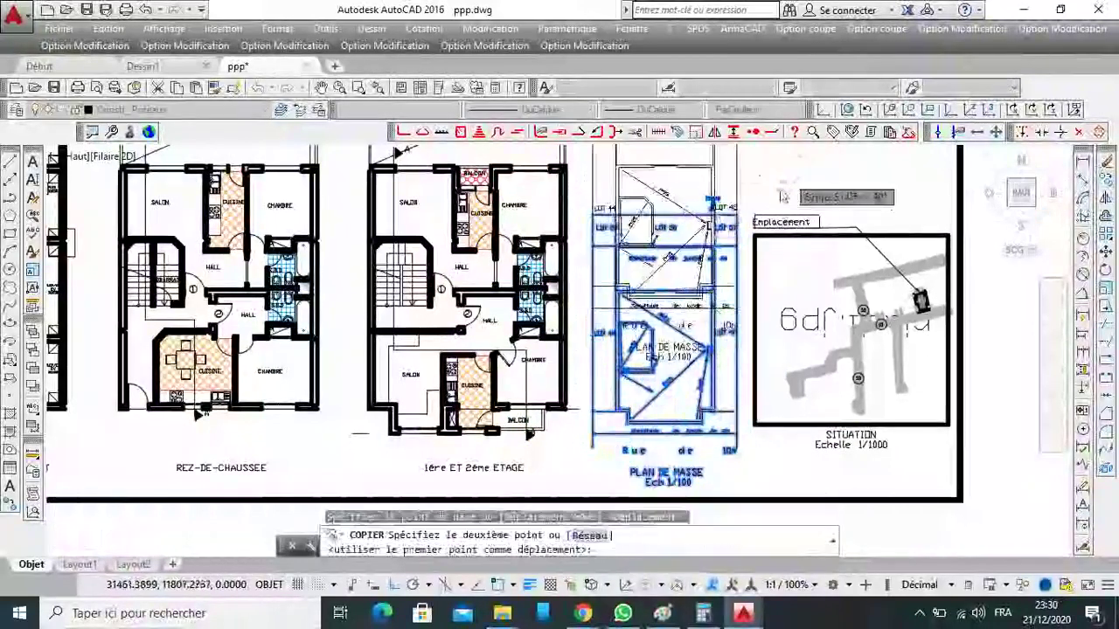
scroll(783, 175, "down", 5)
left_click(678, 426)
scroll(774, 360, "up", 4)
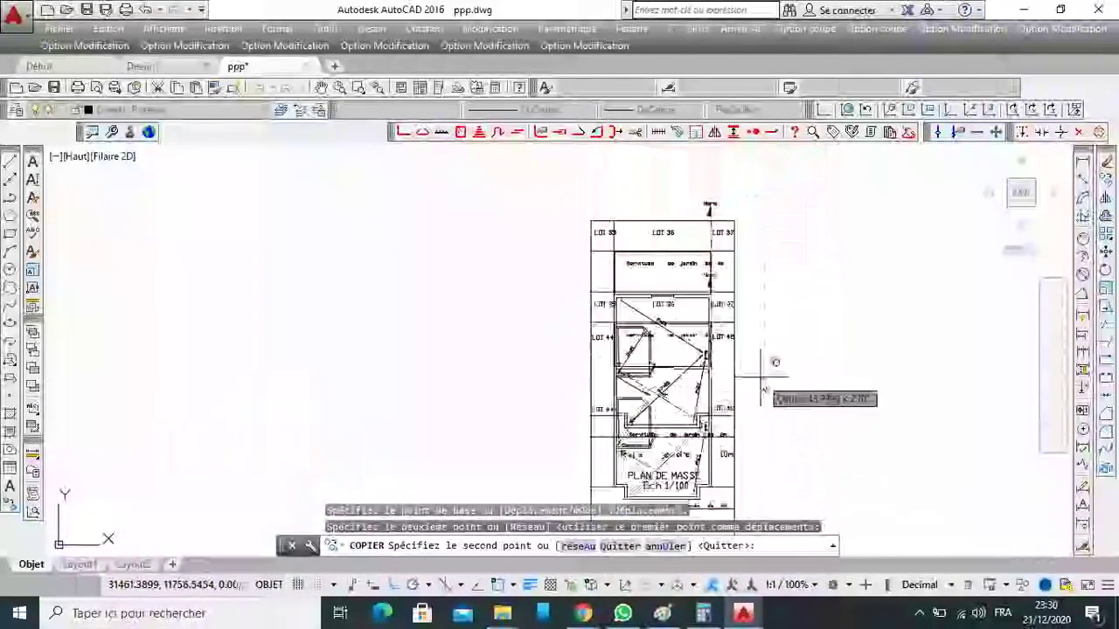
key("Escape")
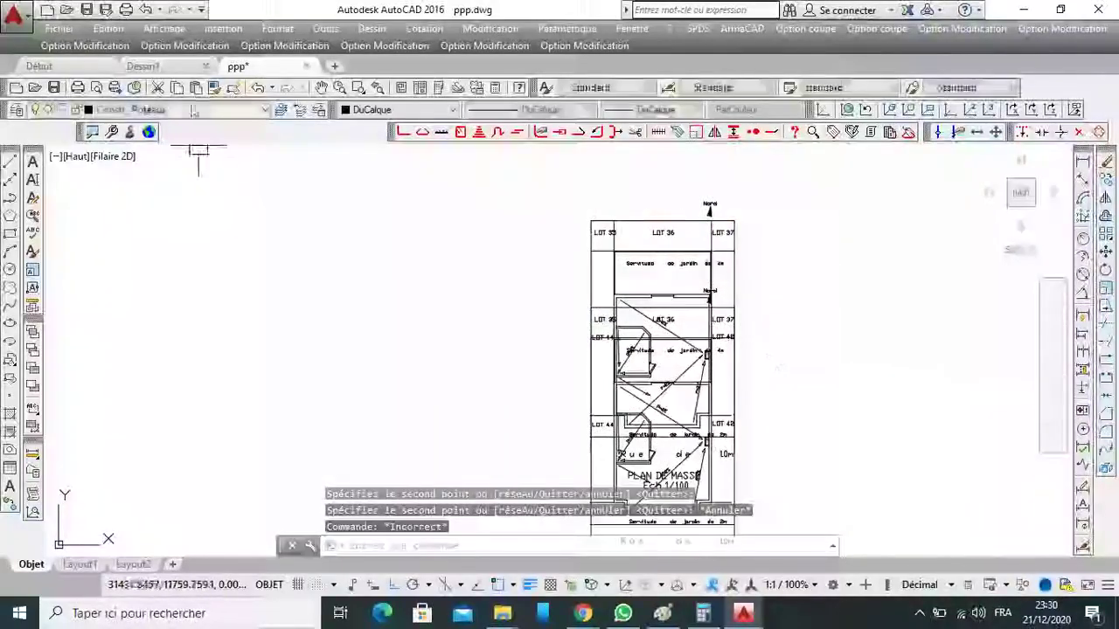
left_click(260, 89)
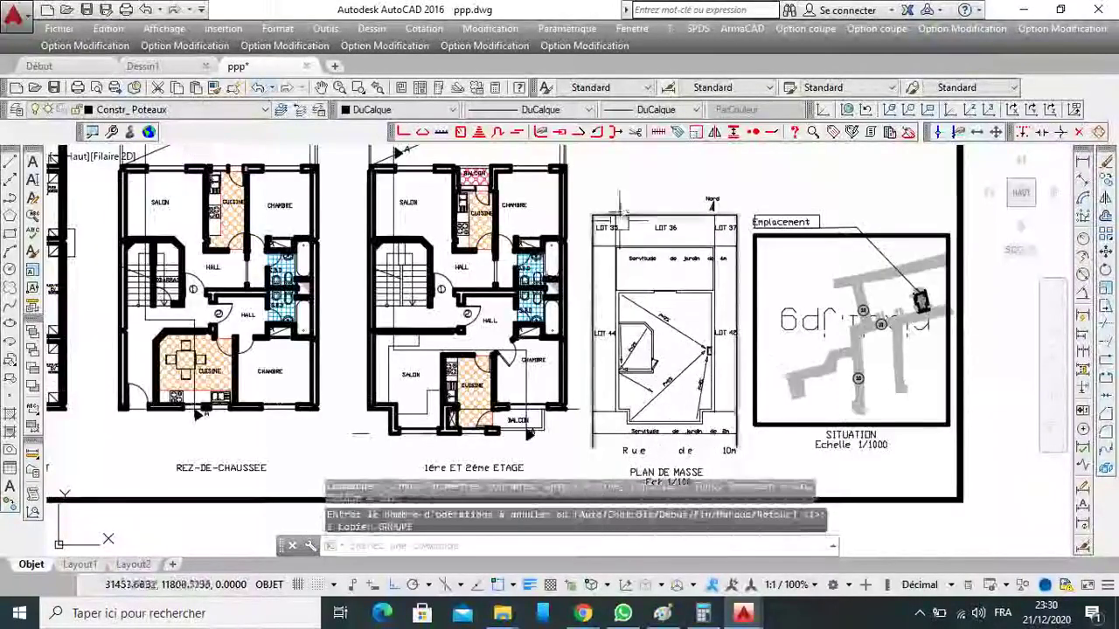
Examine the PLAN DE MASSE, including the sloped roof terrace, the stair enclosure and the boundaries with LOT 44 and LOT 42.
scroll(609, 300, "up", 4)
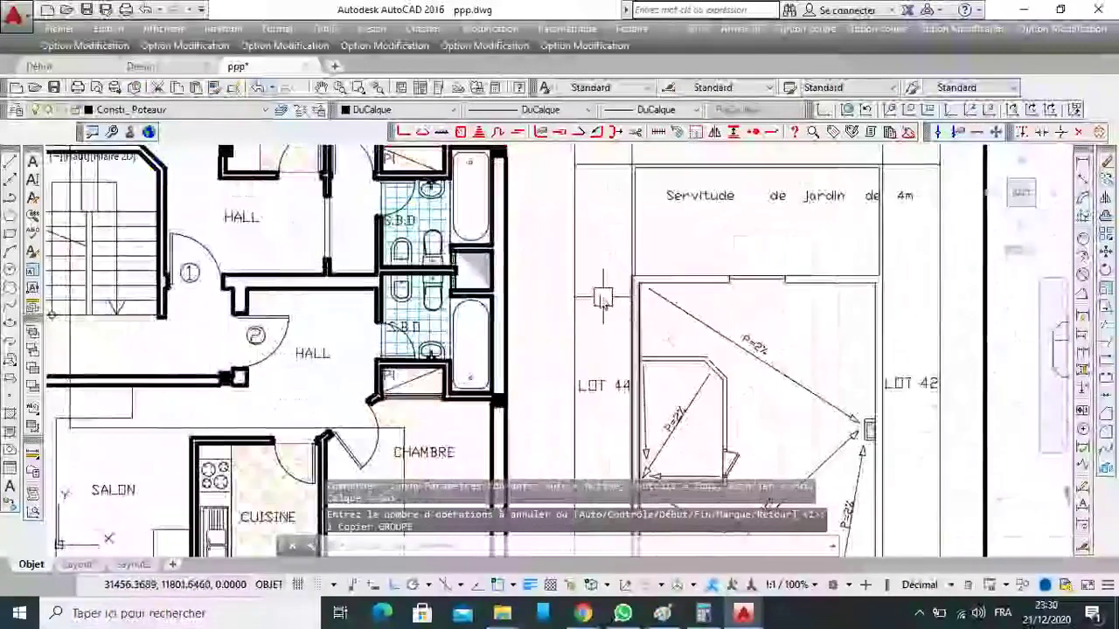
scroll(604, 301, "down", 4)
scroll(722, 340, "up", 5)
scroll(722, 340, "down", 5)
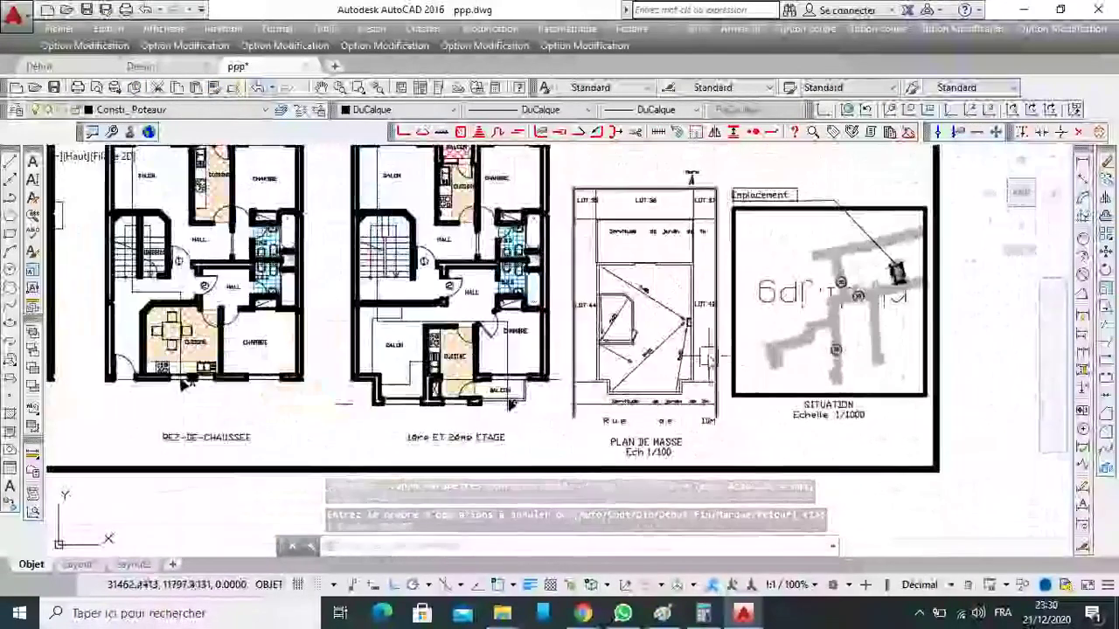
scroll(726, 336, "up", 6)
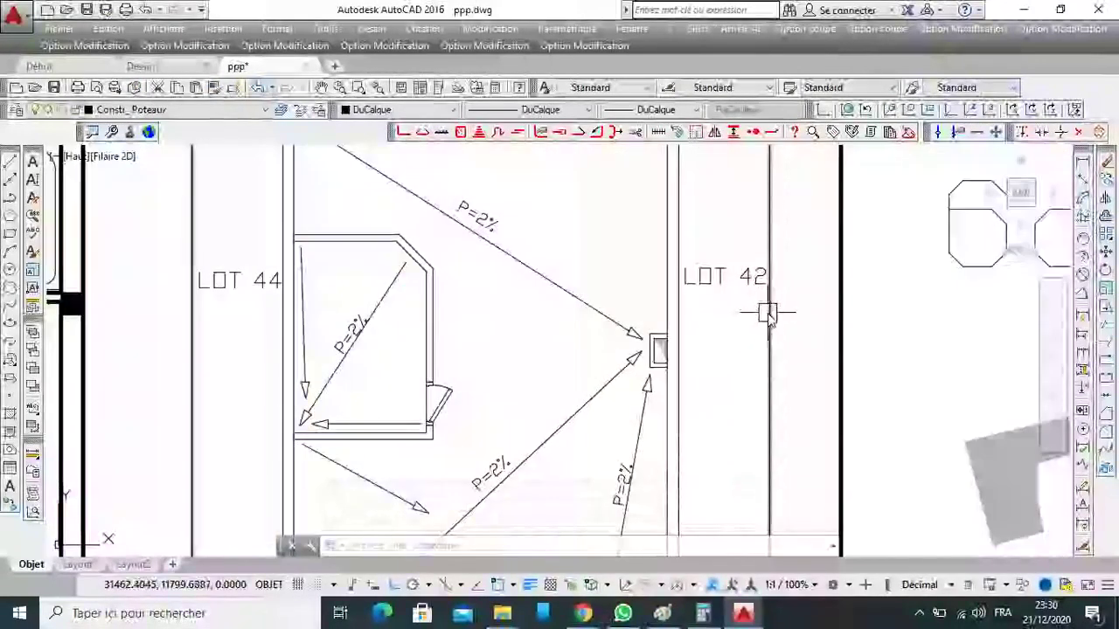
scroll(612, 219, "down", 3)
scroll(610, 219, "down", 3)
scroll(620, 227, "up", 3)
scroll(638, 245, "down", 3)
scroll(658, 259, "up", 5)
scroll(658, 258, "down", 4)
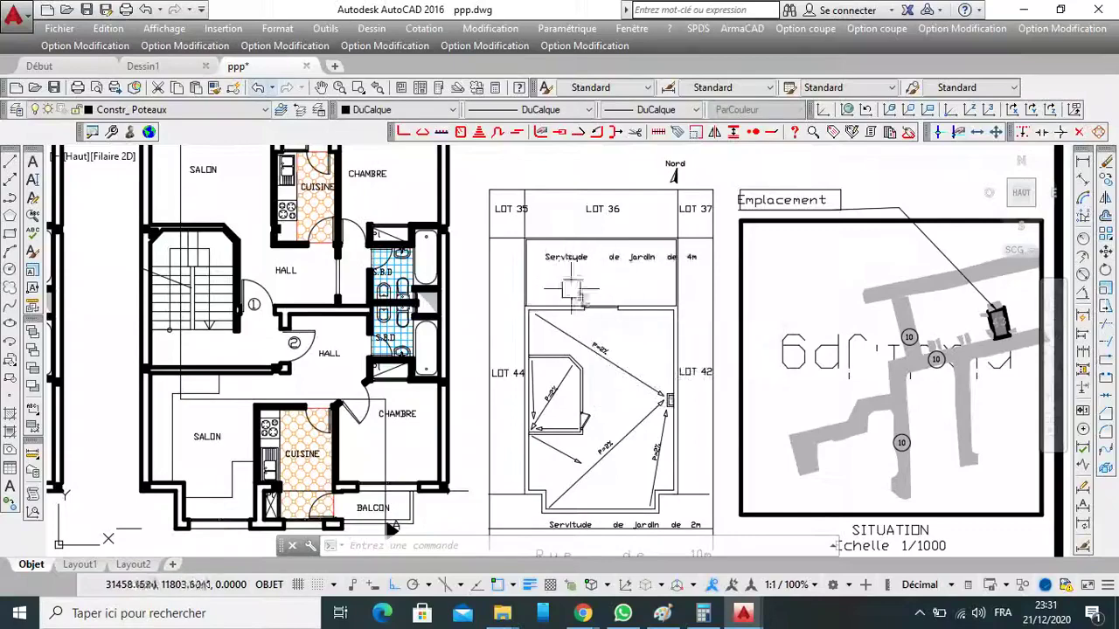
Compare the 4 m garden servitude on the PLAN DE MASSE with the garden strip on the ground-floor and upper-floor plans.
scroll(630, 291, "down", 5)
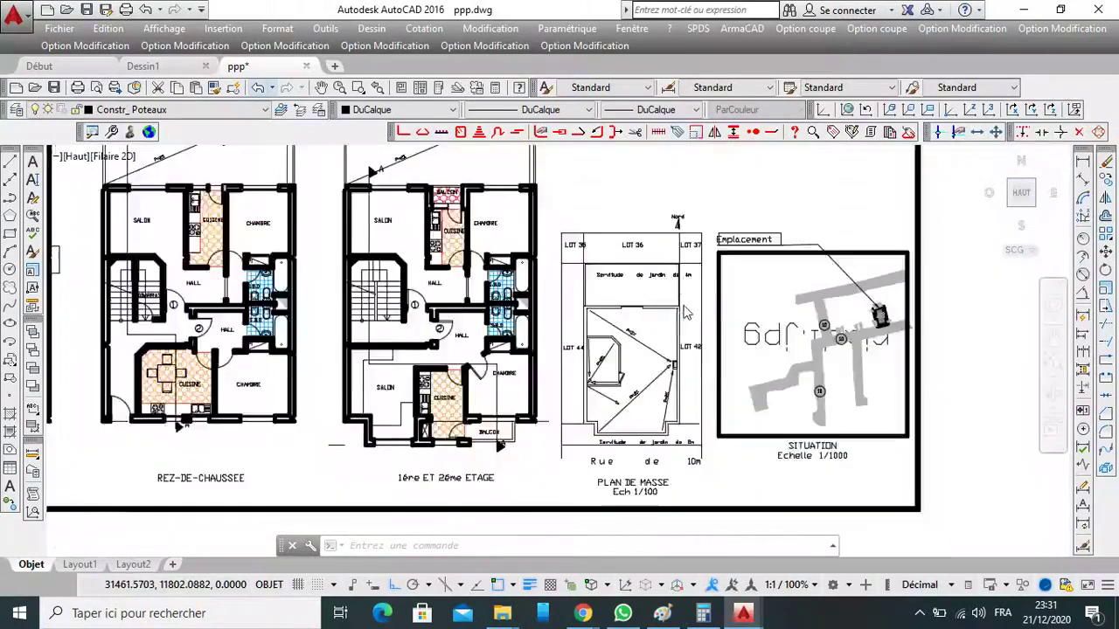
scroll(339, 168, "up", 5)
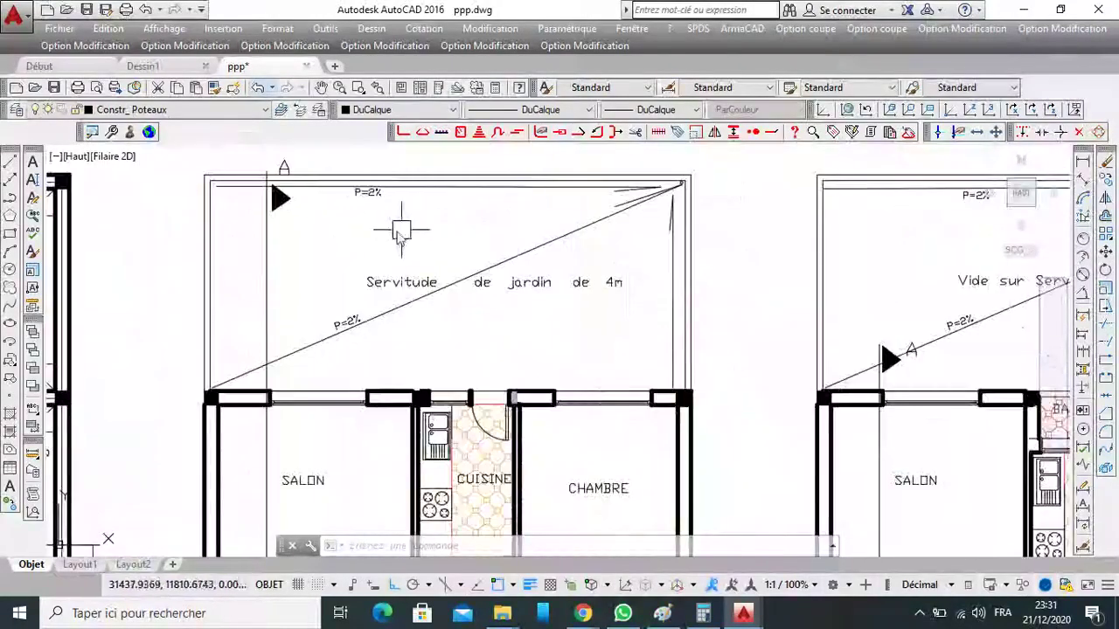
scroll(412, 229, "down", 5)
scroll(689, 326, "up", 2)
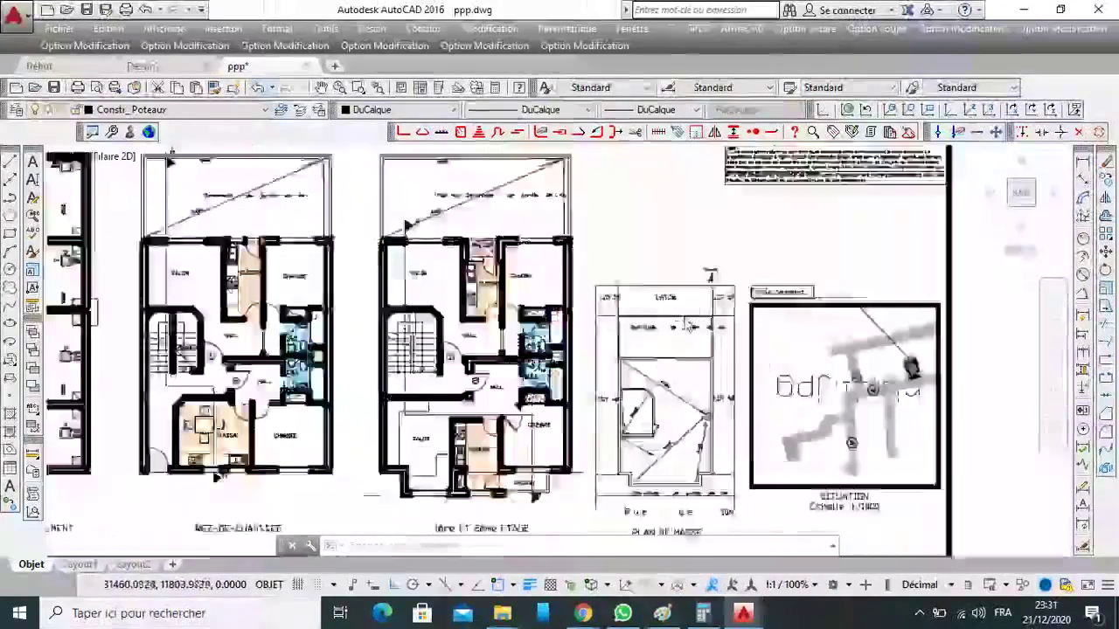
scroll(689, 326, "up", 4)
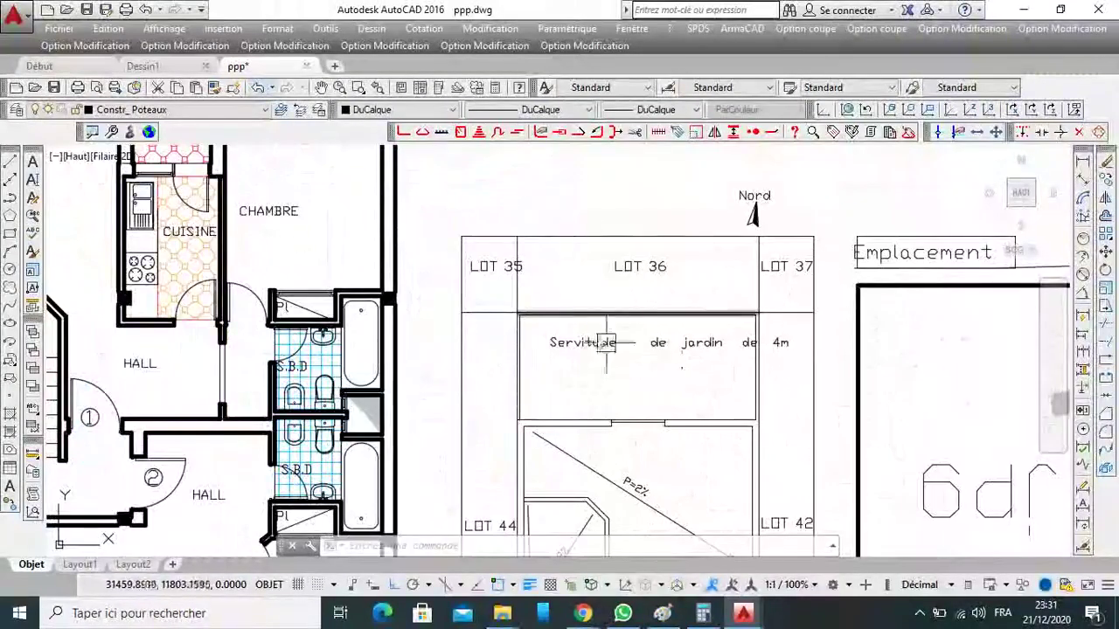
scroll(641, 249, "down", 2)
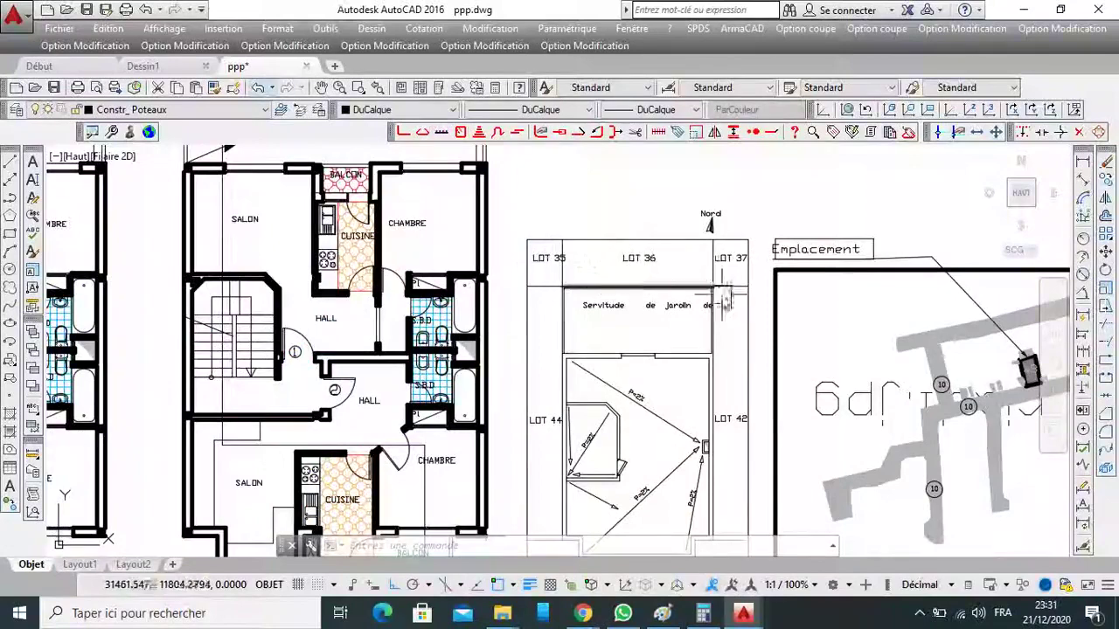
scroll(708, 245, "down", 2)
Copy only the building's roof outline with its slope arrows from the PLAN DE MASSE to the empty space below the sheet frame.
scroll(578, 316, "up", 3)
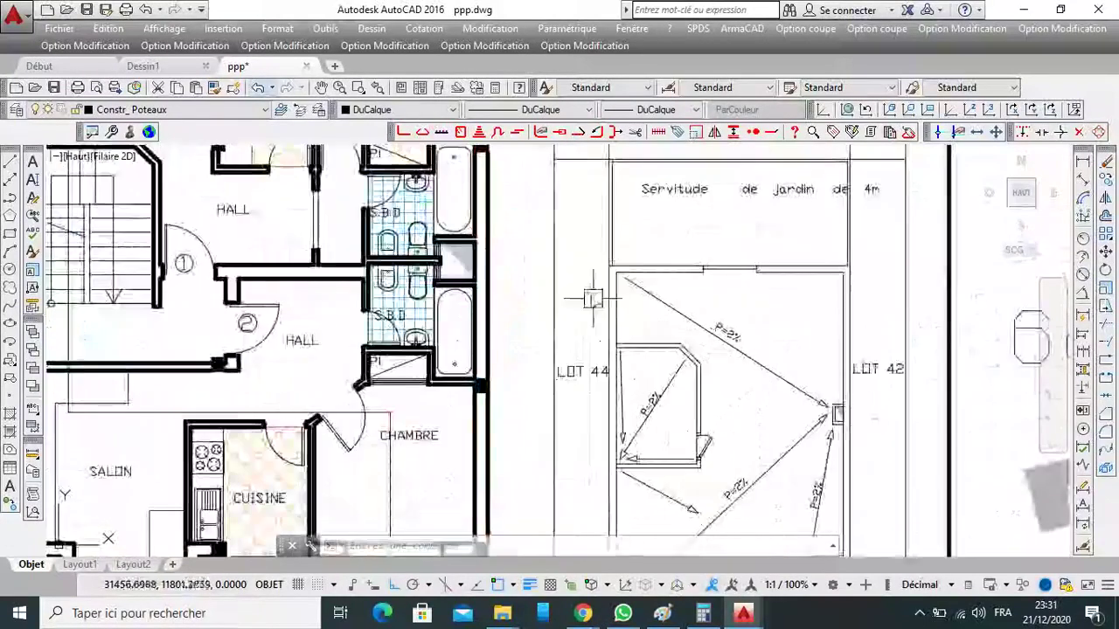
left_click(601, 298)
scroll(747, 254, "down", 3)
left_click(787, 381)
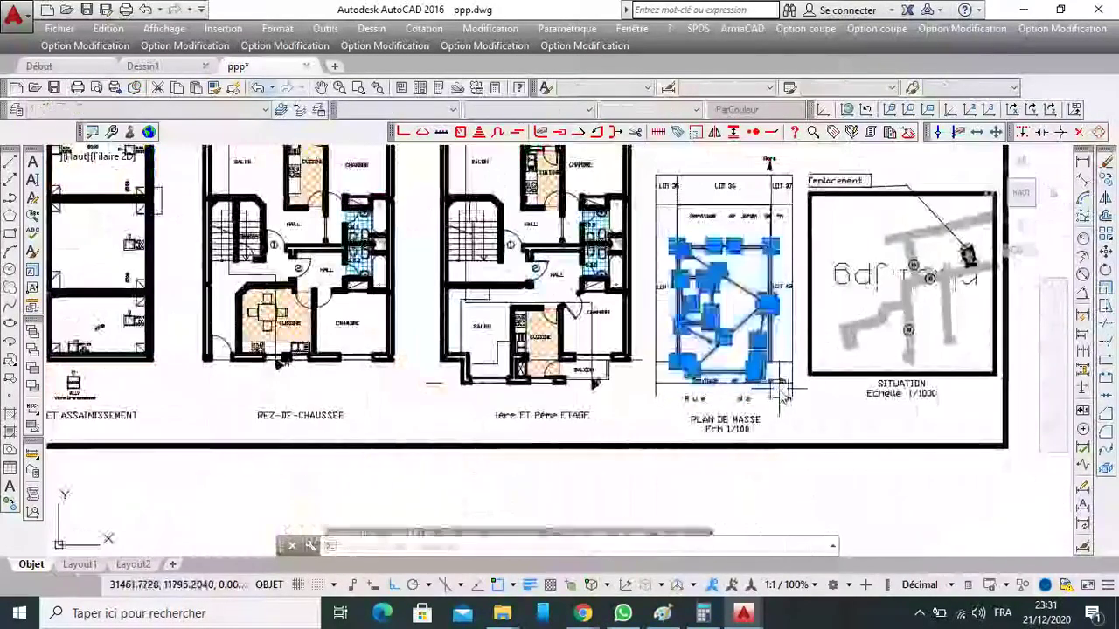
left_click(1100, 188)
left_click(725, 297)
scroll(724, 170, "down", 4)
scroll(722, 267, "up", 2)
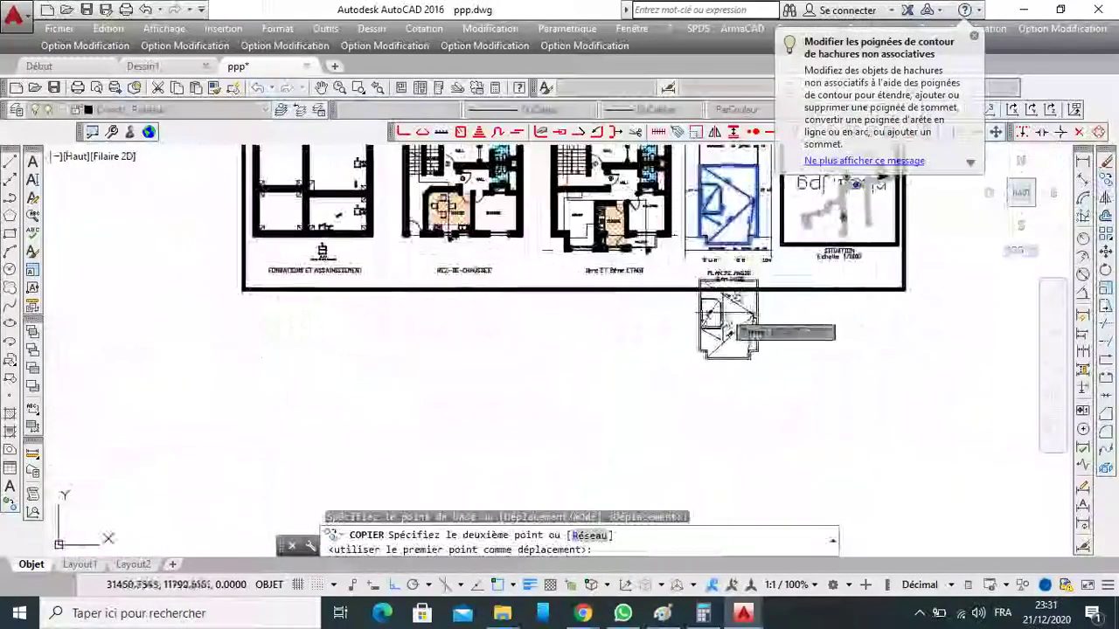
left_click(749, 359)
scroll(748, 358, "down", 4)
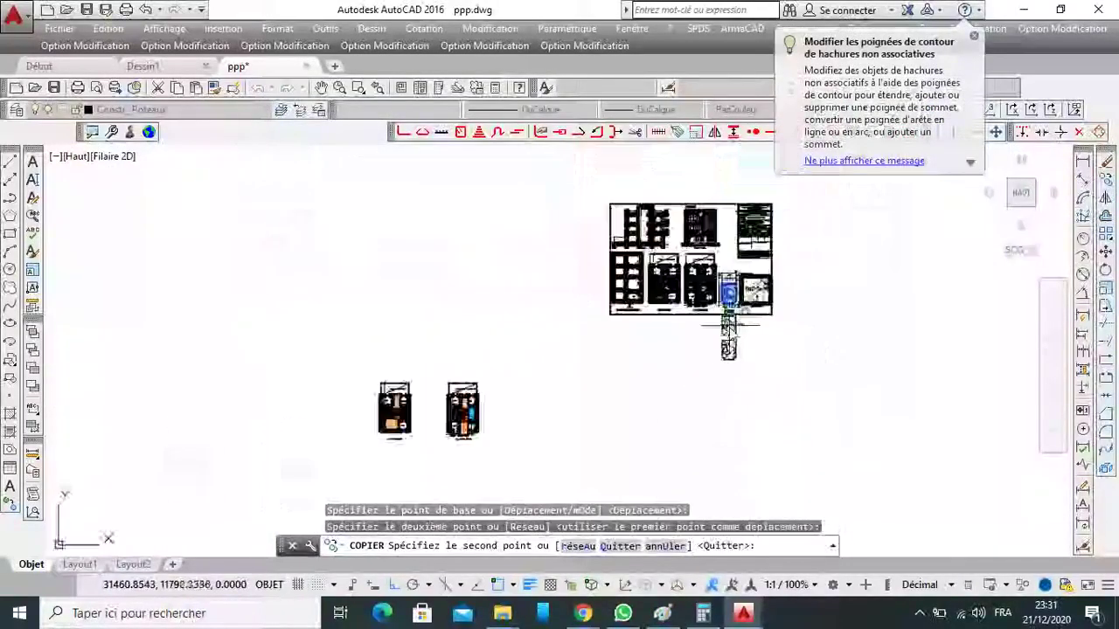
right_click(749, 328)
left_click(761, 337)
Move the copied roof plan farther down, level with the copied ground-floor and upper-floor plans.
scroll(743, 340, "up", 3)
scroll(737, 297, "down", 3)
left_click(744, 262)
left_click(669, 369)
type("m")
key("Return")
left_click(781, 282)
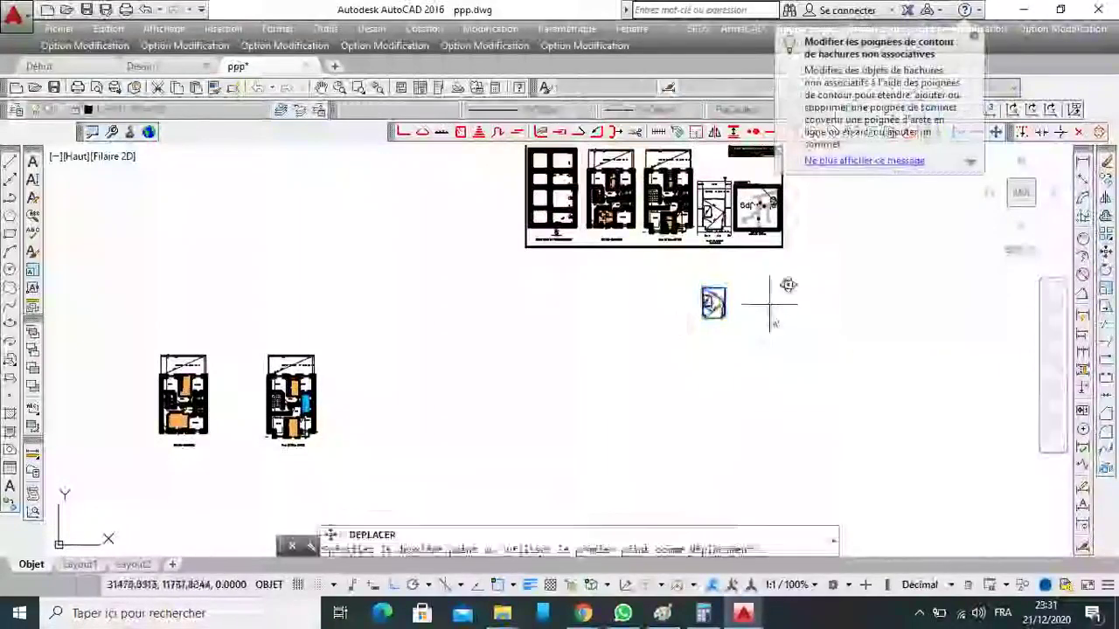
left_click(749, 379)
left_click(761, 332)
left_click(669, 429)
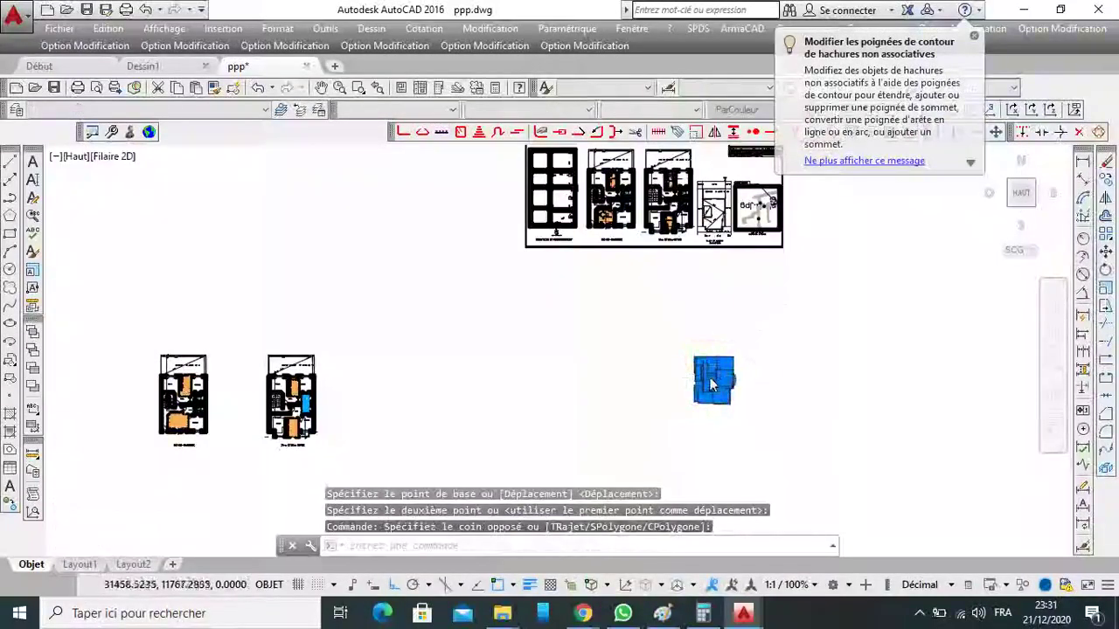
scroll(713, 384, "up", 5)
key("Escape")
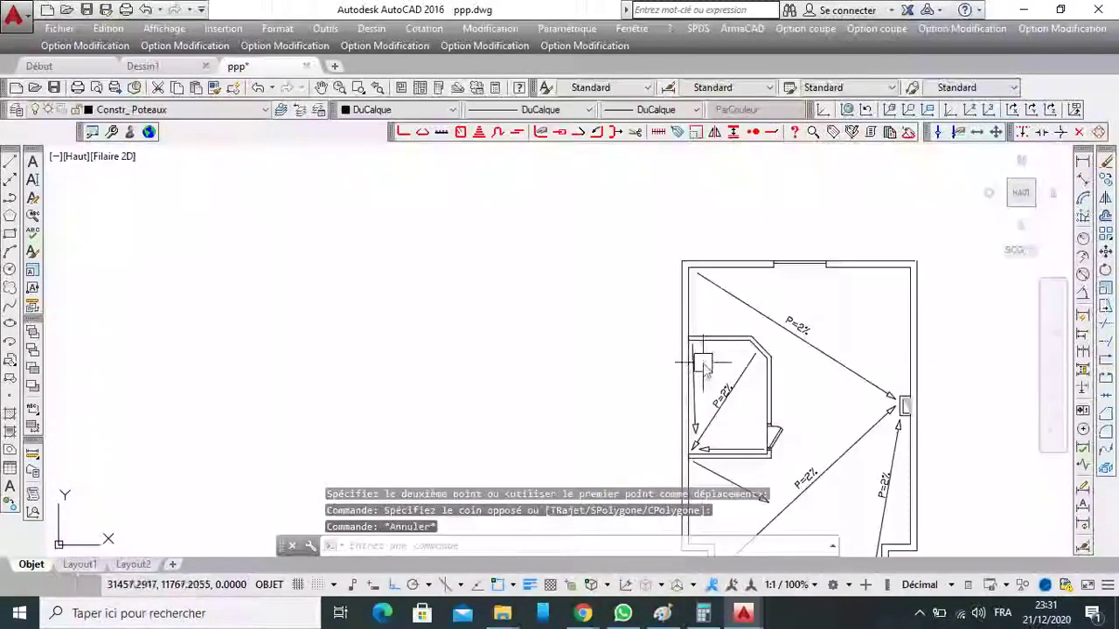
scroll(704, 288, "up", 5)
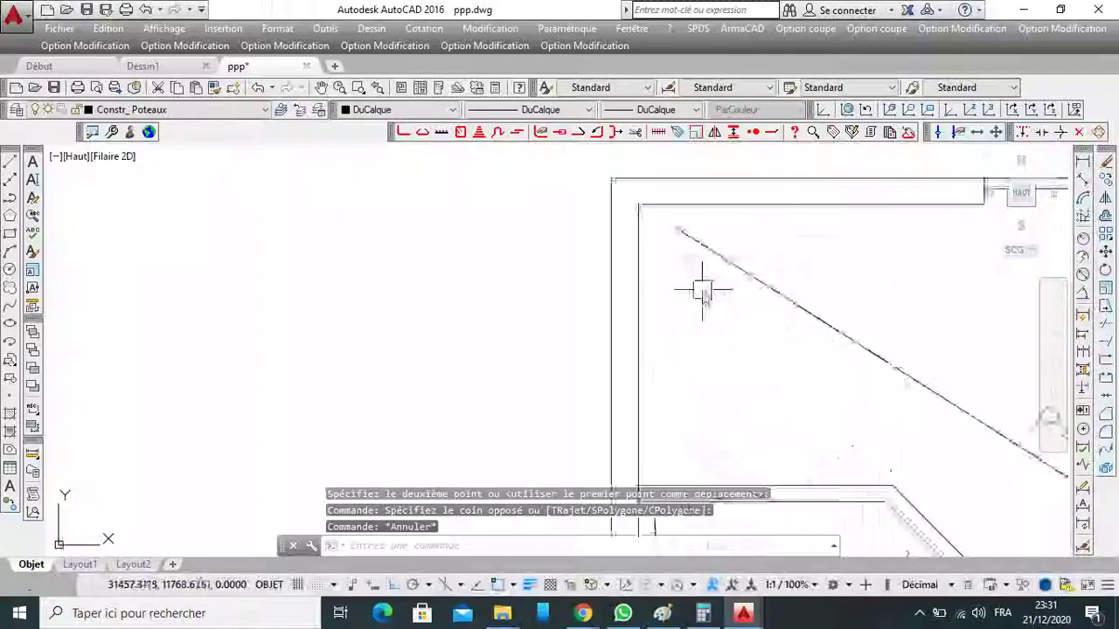
left_click(978, 131)
left_click(612, 295)
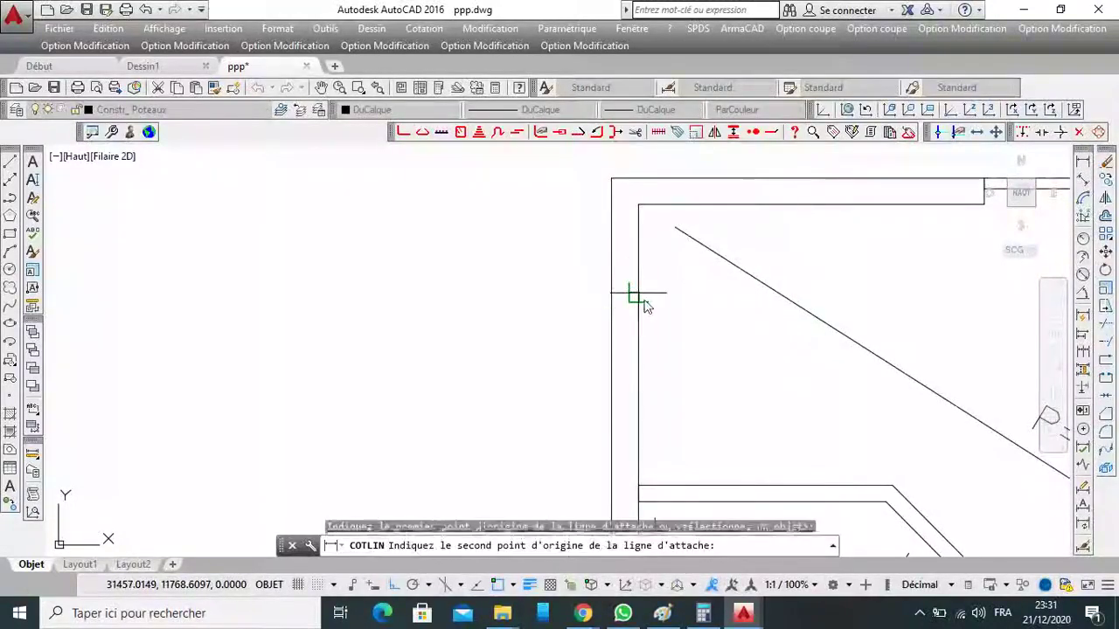
left_click(638, 295)
scroll(635, 299, "up", 2)
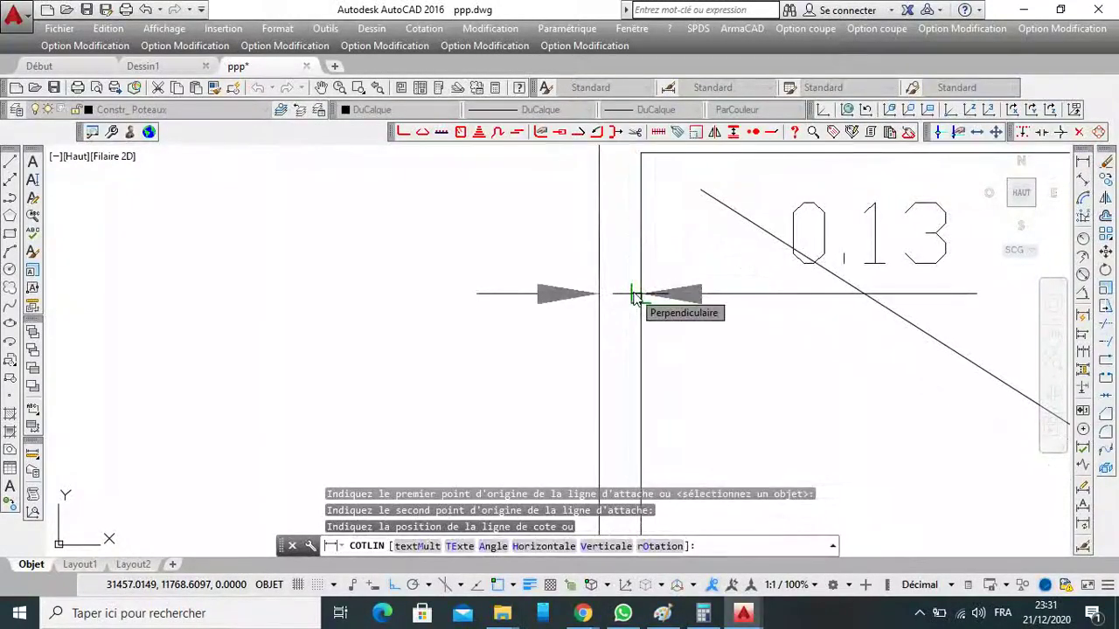
key("Escape")
scroll(613, 278, "down", 4)
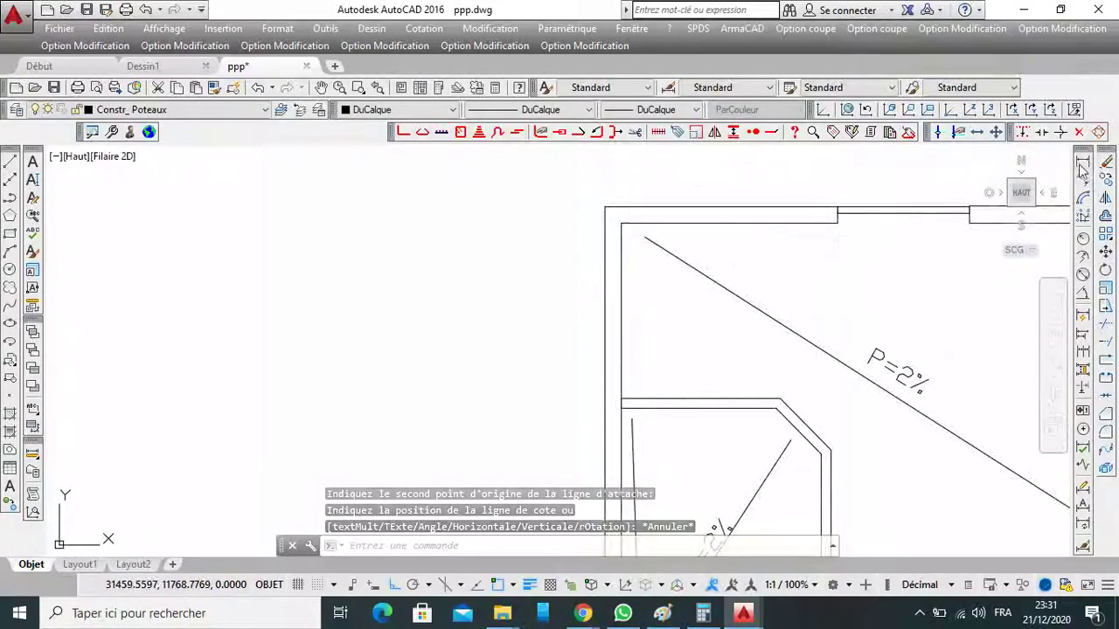
Dimension the thickness of the copied roof plan's outer wall and set the dimension's precision to three decimals.
key("Return")
left_click(605, 323)
left_click(621, 324)
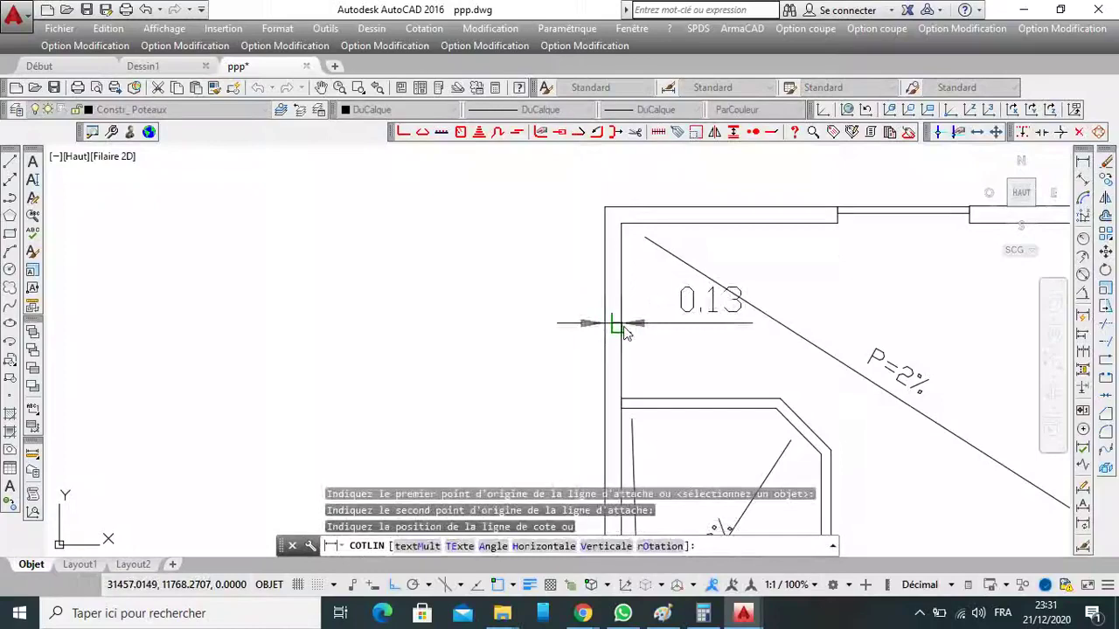
left_click(669, 323)
left_click(677, 306)
right_click(680, 305)
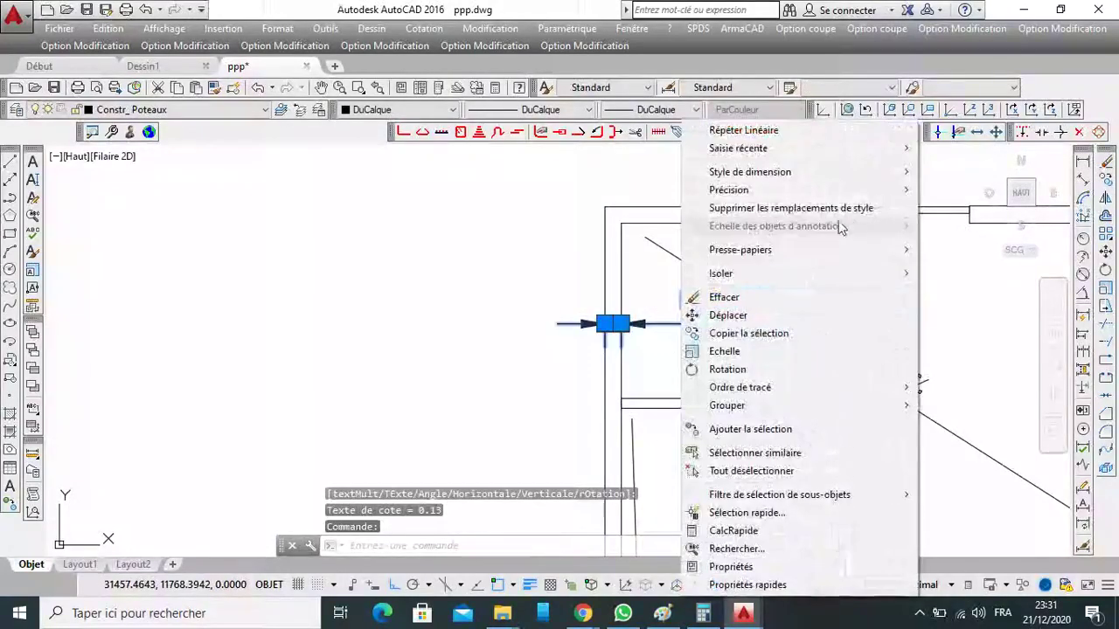
mouse_move(842, 190)
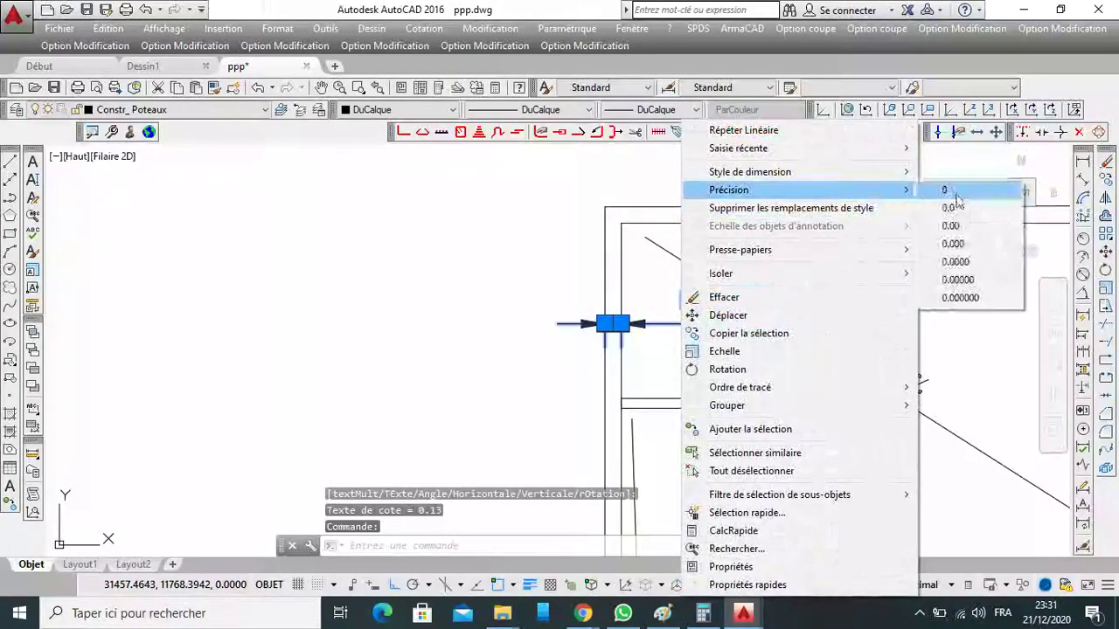
left_click(964, 245)
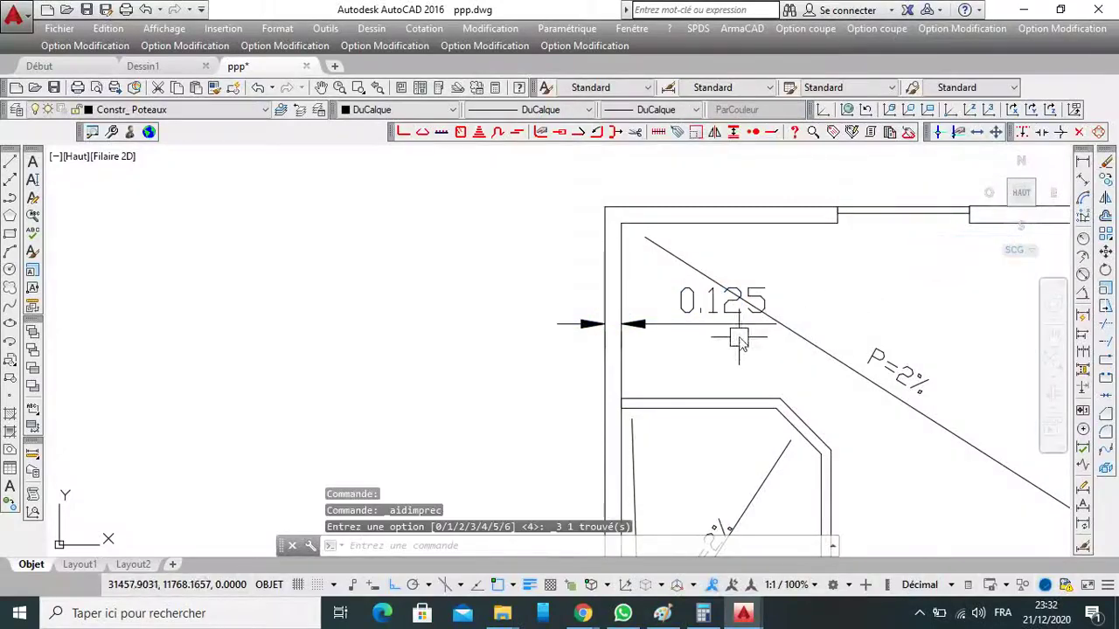
Delete the wall-thickness dimension from the copied roof plan.
scroll(606, 299, "down", 3)
scroll(534, 305, "up", 3)
left_click(578, 314)
mouse_move(577, 321)
key("Delete")
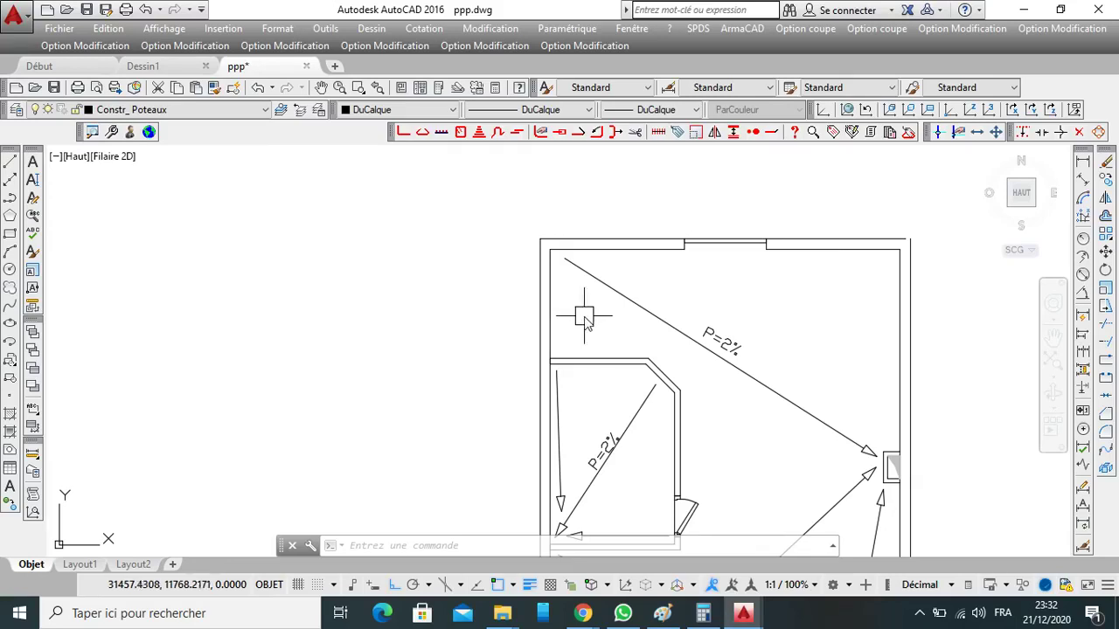
Scale the whole copied roof plan by reference, using the outer wall's thickness as reference length and 0.25 as new length.
scroll(717, 232, "down", 5)
left_click(818, 209)
left_click(568, 468)
left_click(1084, 296)
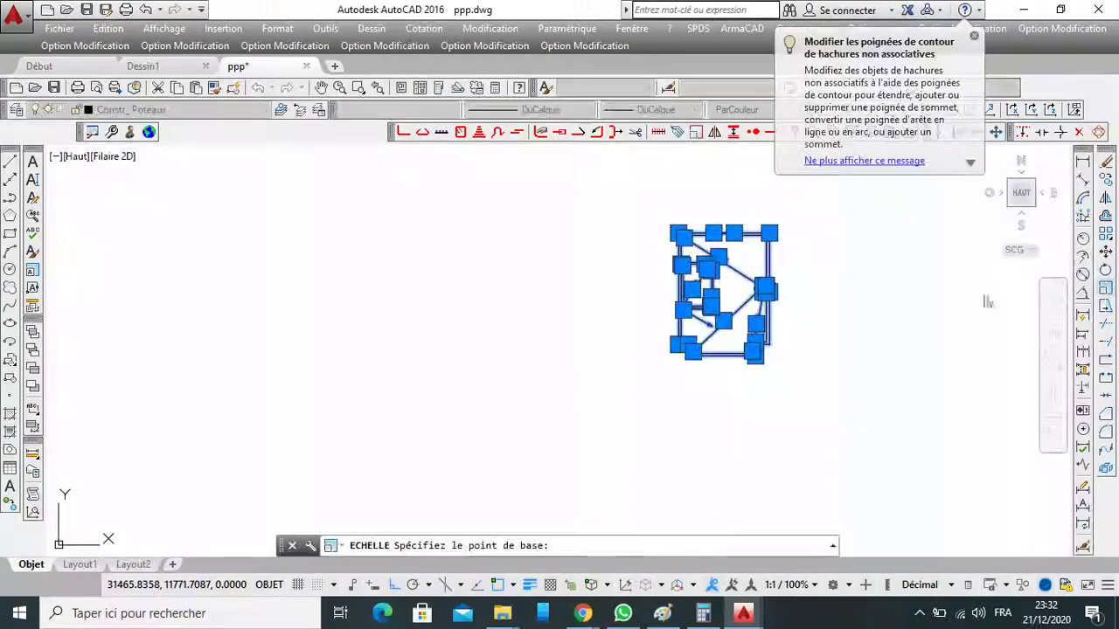
scroll(673, 245, "up", 8)
left_click(817, 241)
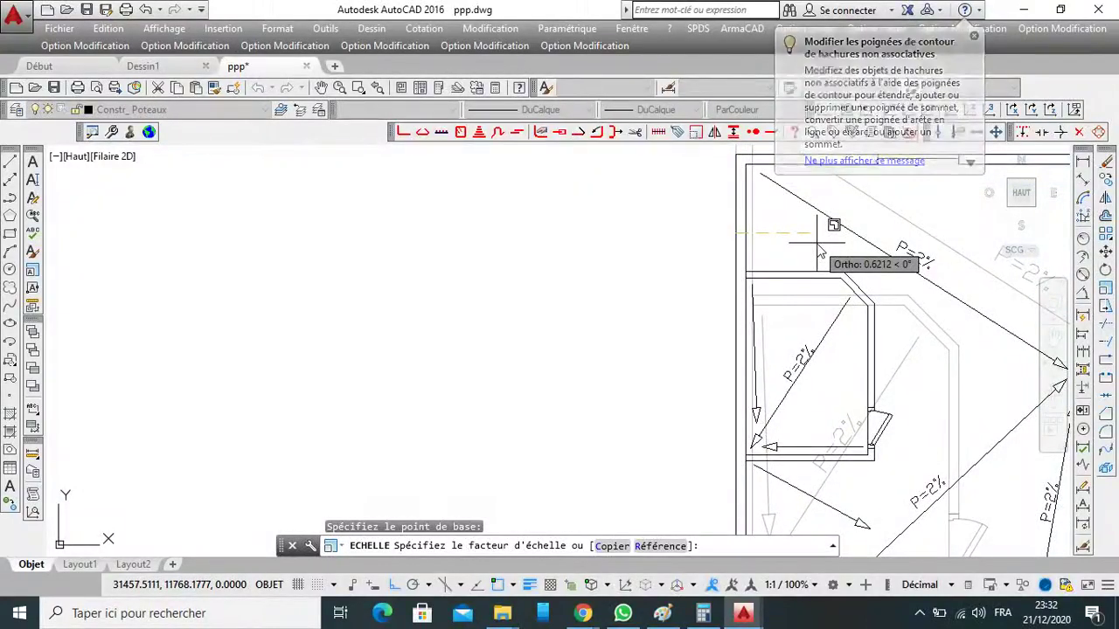
type("r")
key("Return")
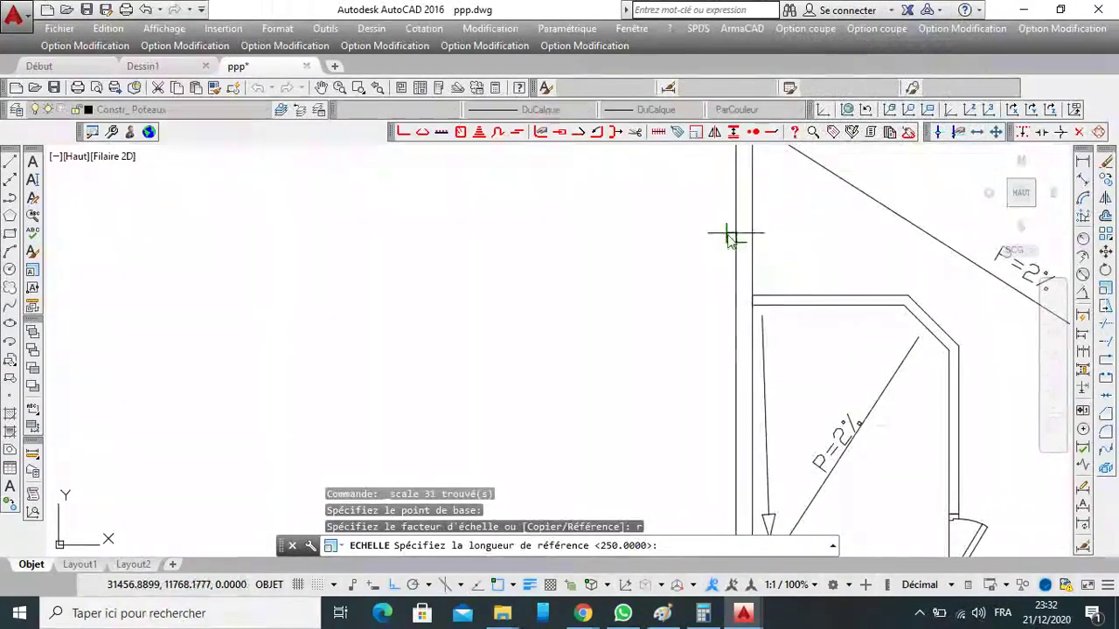
left_click(737, 232)
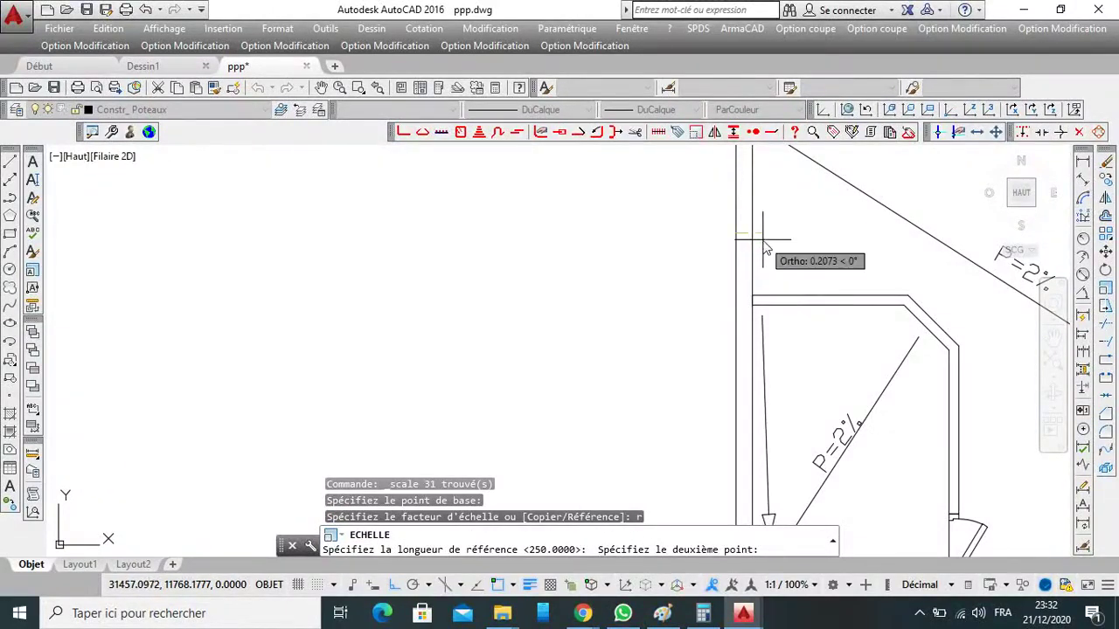
left_click(758, 239)
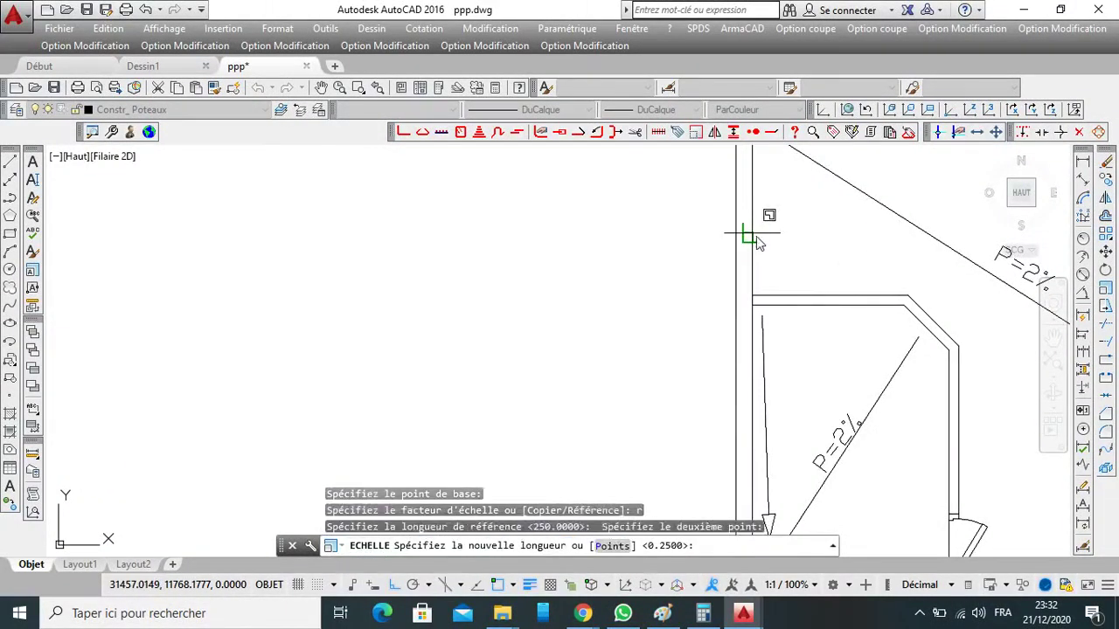
type("0.25")
key("Return")
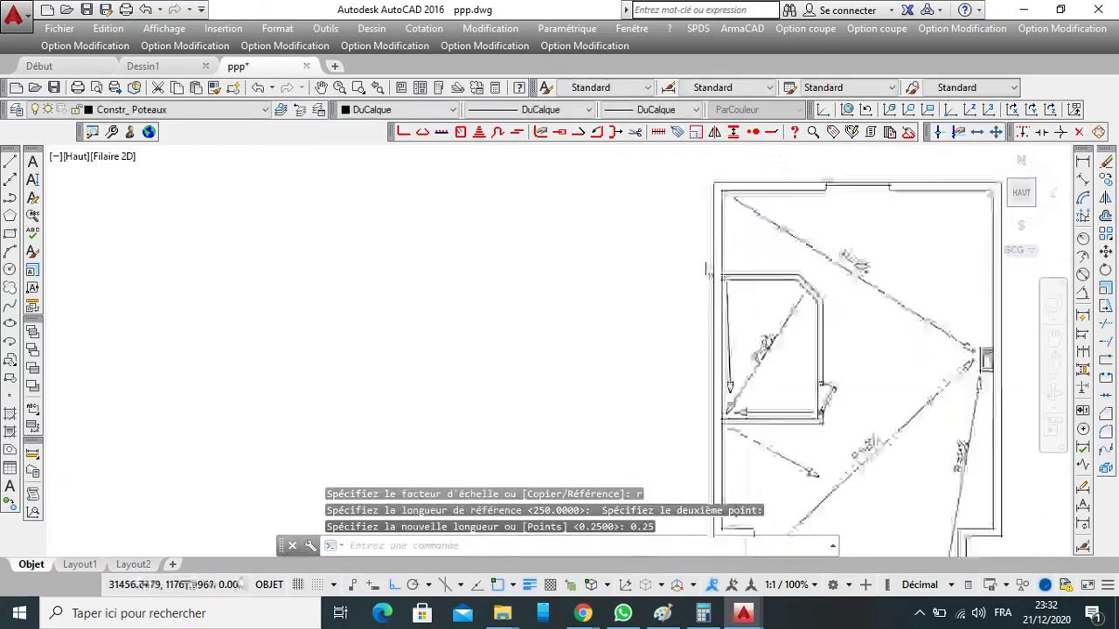
Move the scaled roof plan horizontally next to the copied upper-floor plan, in line with both floor plans.
scroll(716, 253, "down", 5)
left_click(662, 212)
left_click(970, 375)
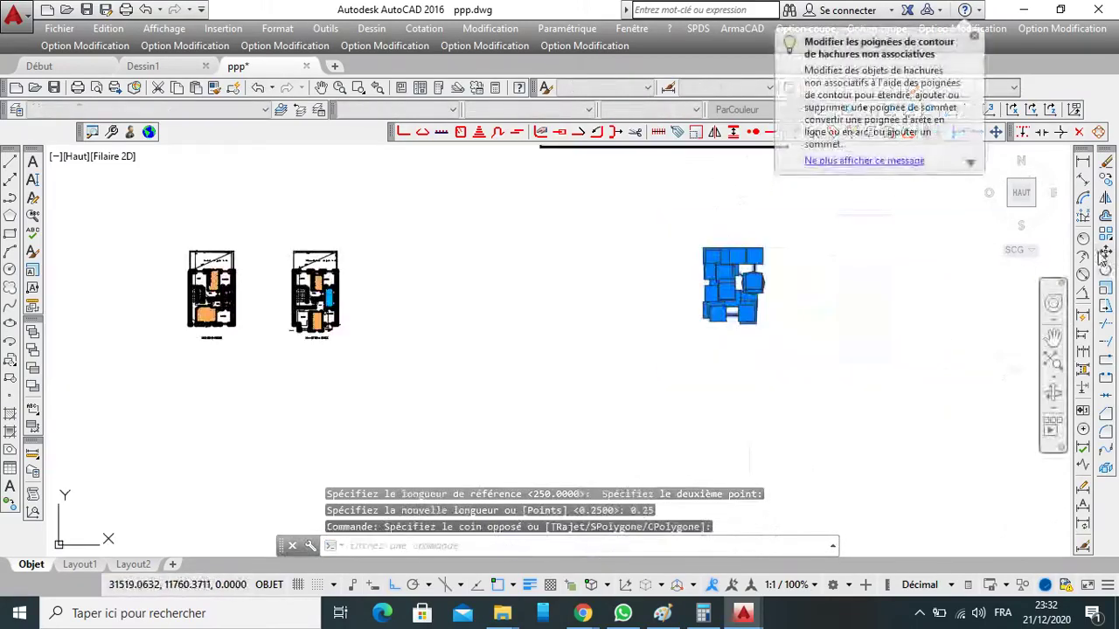
left_click(1106, 251)
left_click(754, 297)
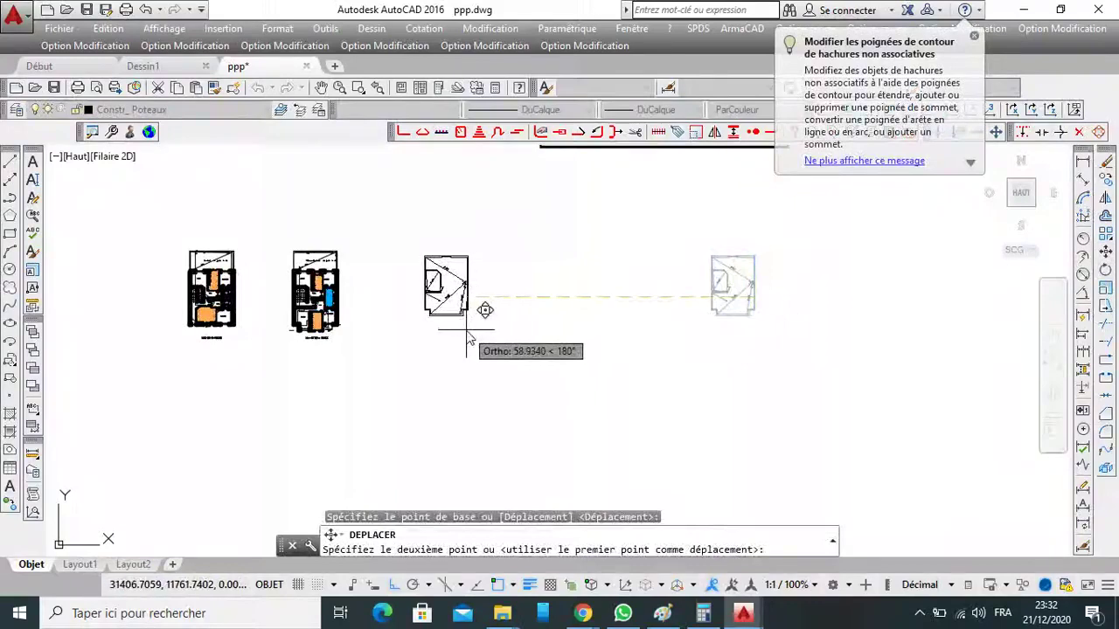
left_click(496, 312)
scroll(447, 312, "up", 3)
middle_click_drag(446, 312, 910, 325)
scroll(909, 326, "down", 1)
scroll(786, 341, "down", 2)
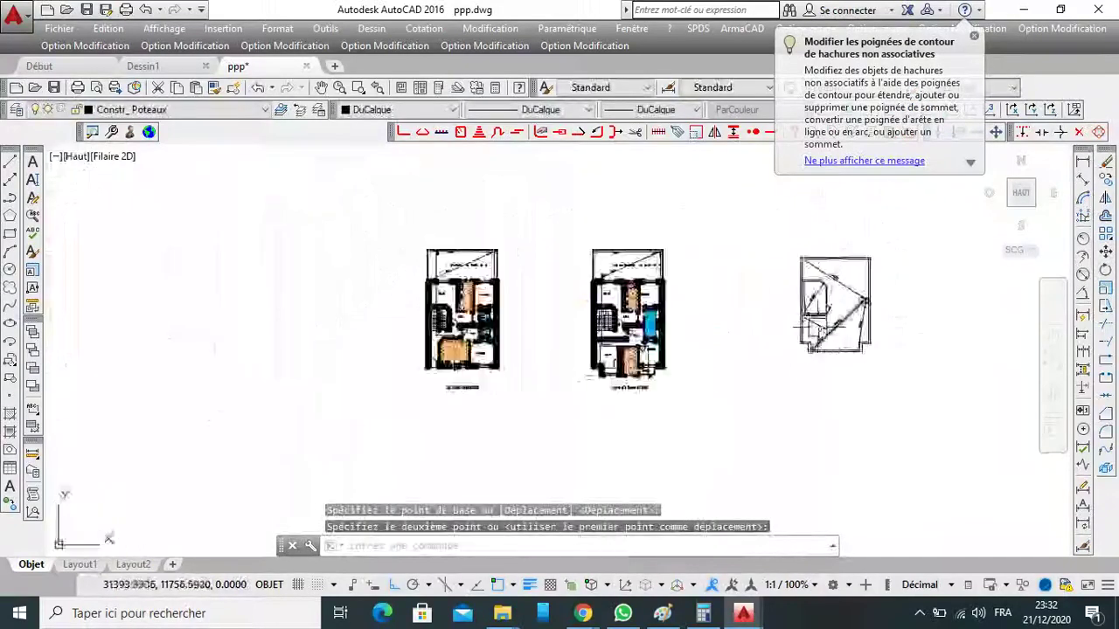
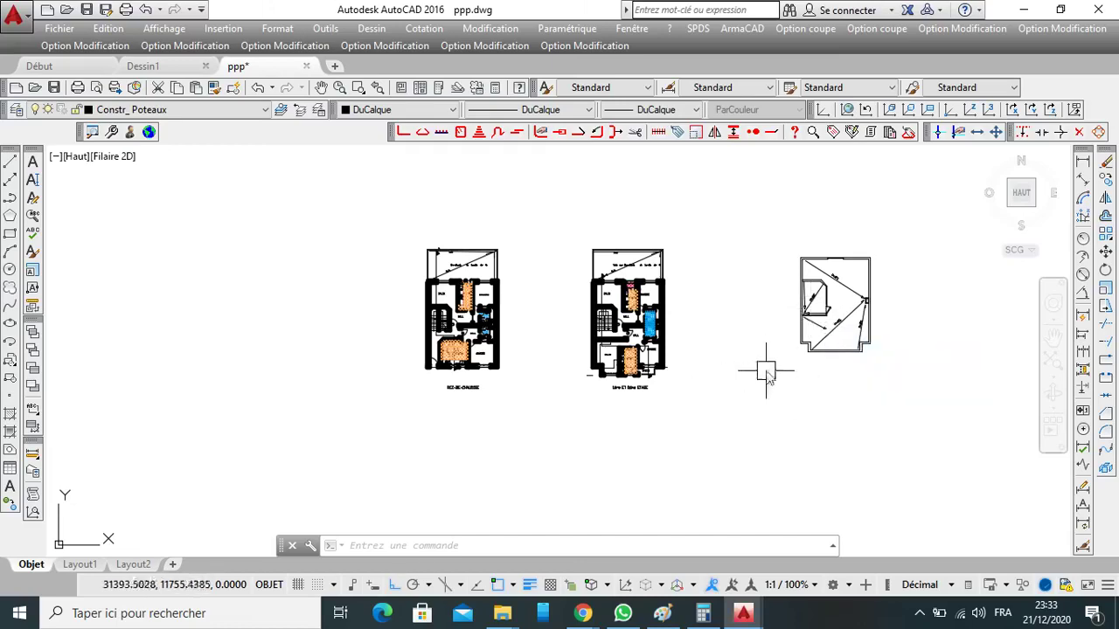
scroll(822, 302, "up", 4)
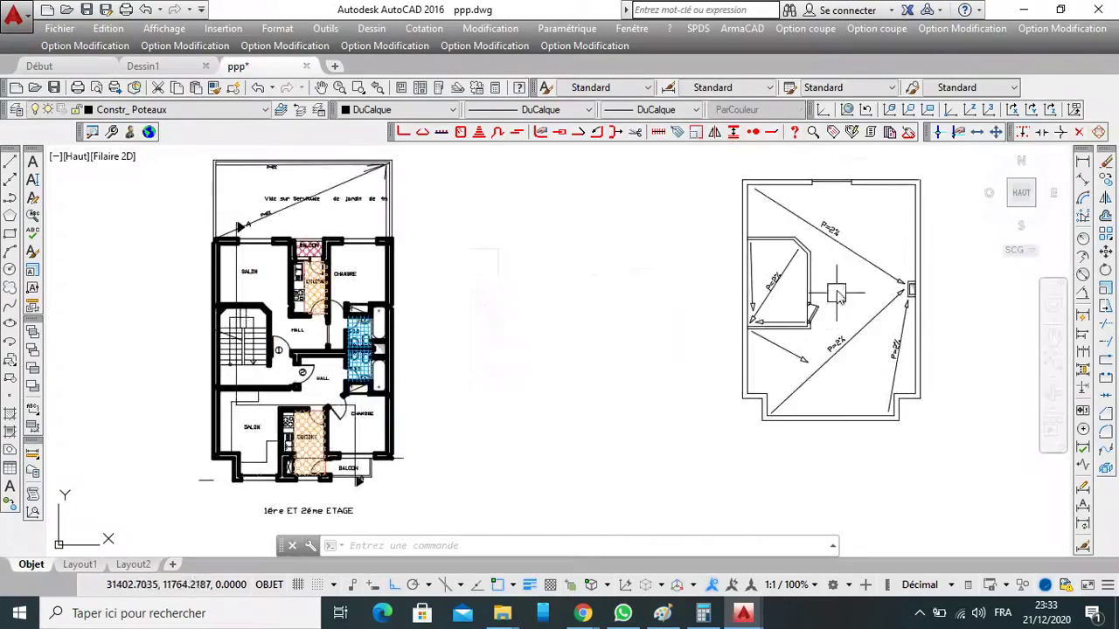
scroll(843, 275, "down", 4)
scroll(866, 254, "up", 4)
scroll(866, 251, "down", 4)
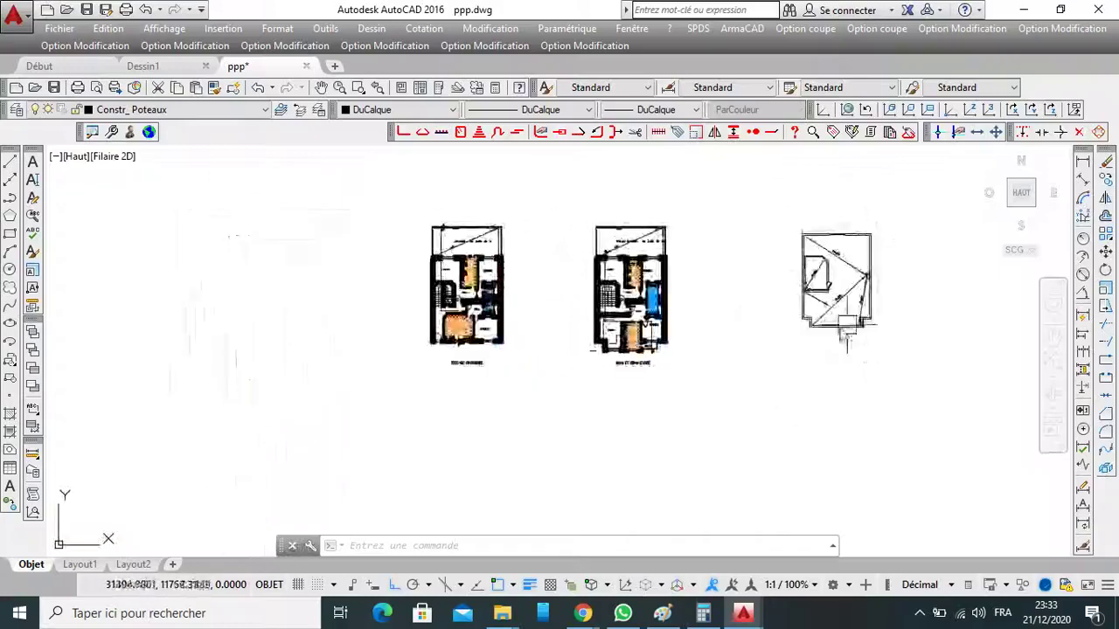
scroll(816, 348, "up", 4)
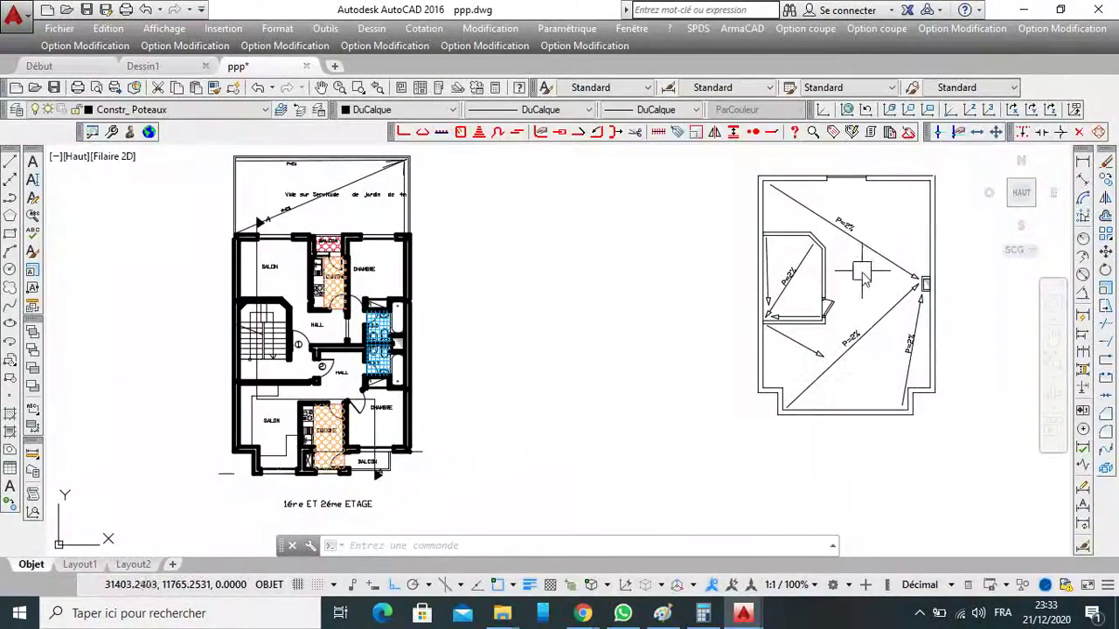
left_click(10, 196)
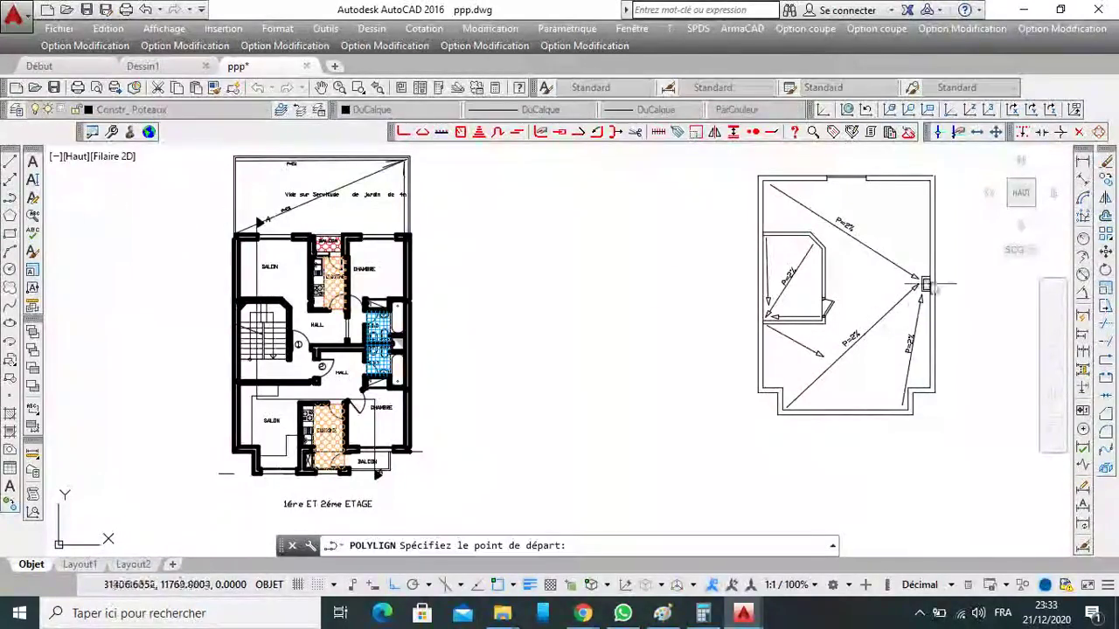
scroll(925, 179, "up", 6)
scroll(757, 251, "down", 5)
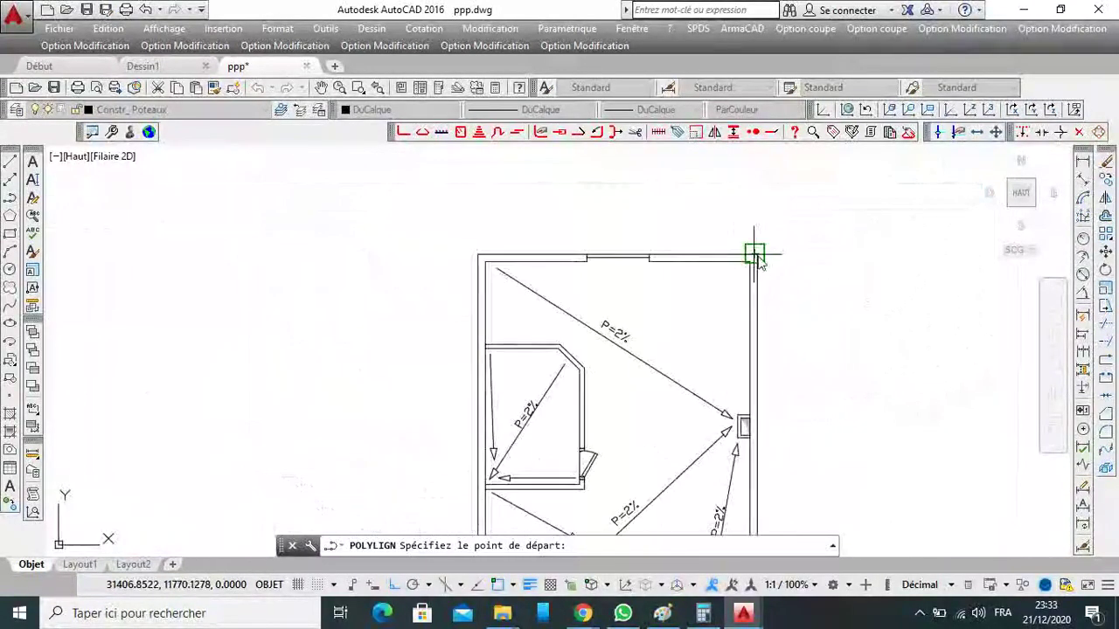
scroll(757, 258, "up", 6)
left_click(752, 239)
scroll(592, 237, "down", 5)
scroll(737, 242, "up", 5)
key("Escape")
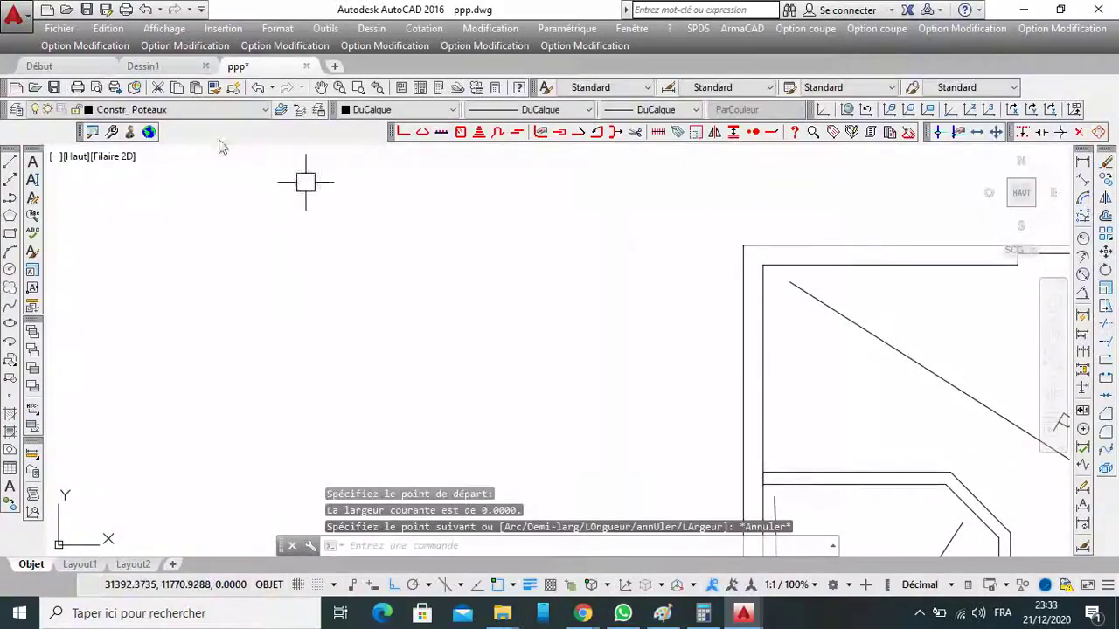
Set the current object colour to red (Rouge).
left_click(398, 110)
left_click(365, 153)
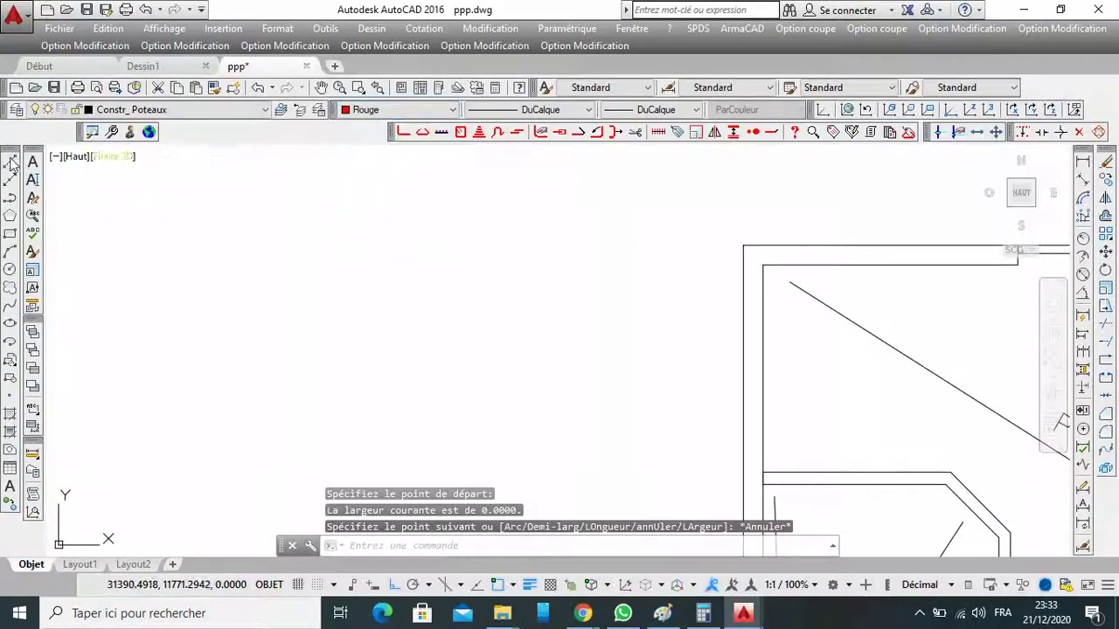
left_click(10, 195)
scroll(612, 262, "up", 5)
scroll(595, 263, "down", 8)
scroll(708, 227, "up", 8)
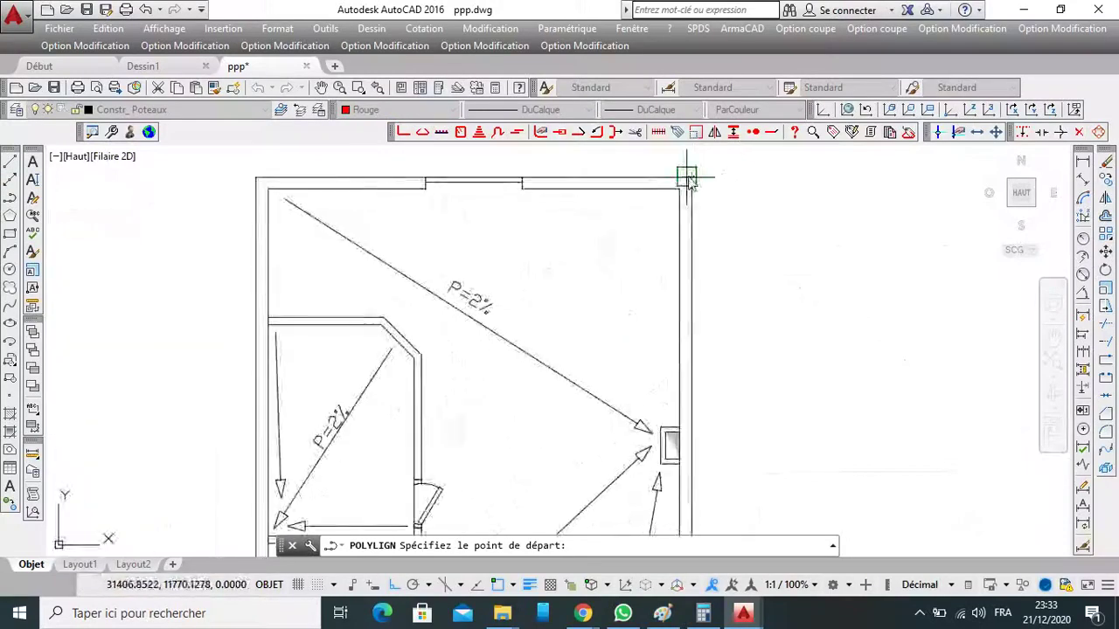
left_click(689, 177)
key("Escape")
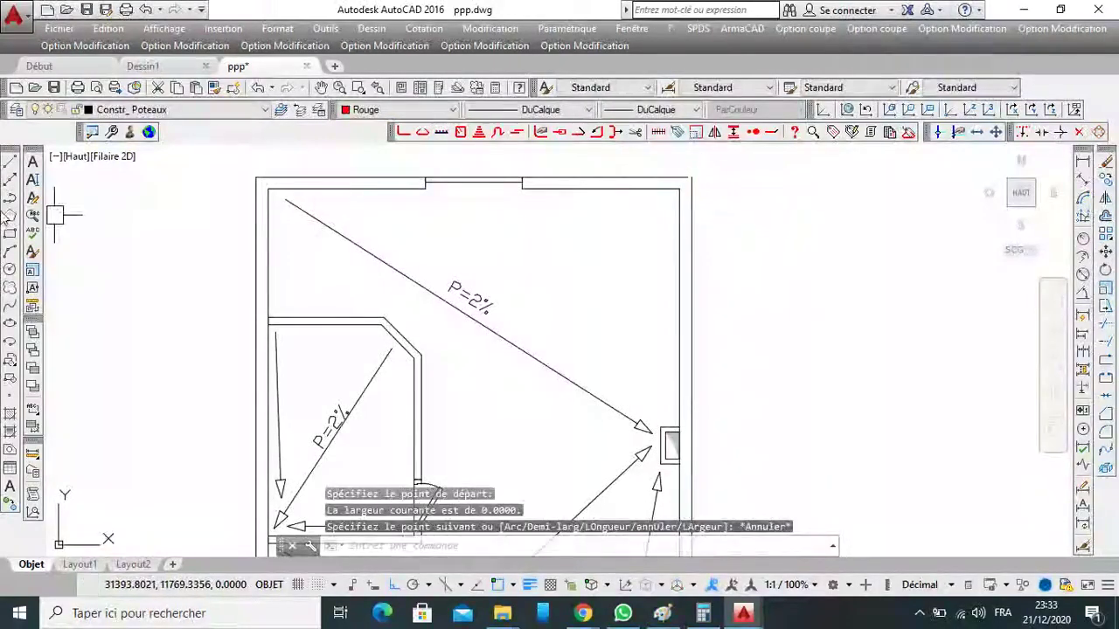
Trace the roof plan's outer contour with a closed-looking red polyline, following both stepped lower corners back to the starting corner.
left_click(11, 199)
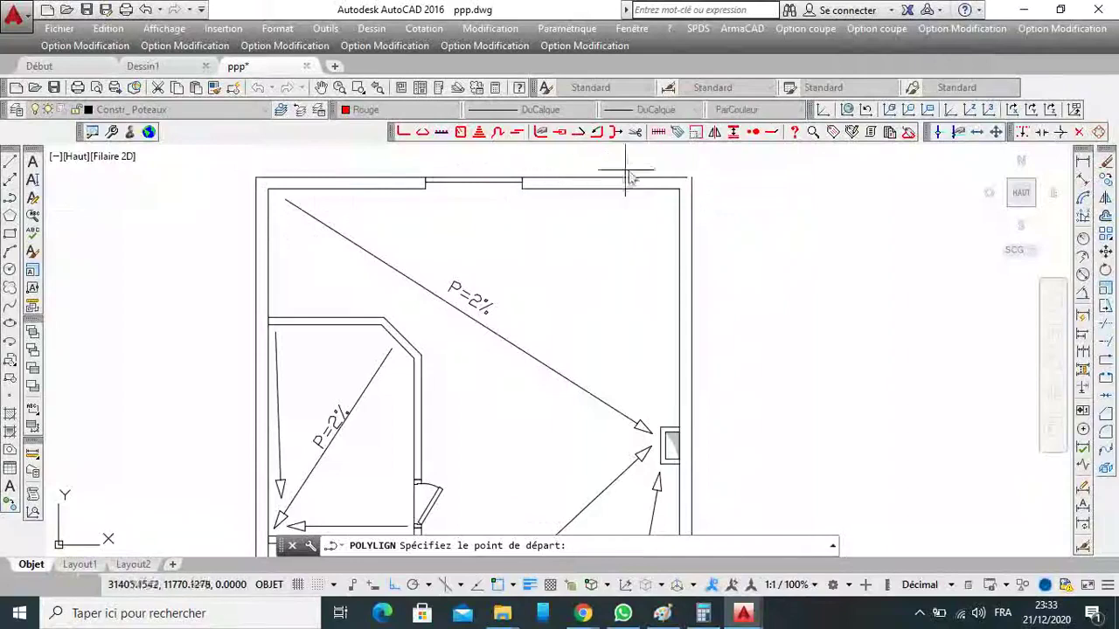
left_click(700, 179)
scroll(499, 157, "down", 2)
scroll(495, 180, "up", 4)
scroll(501, 230, "down", 3)
scroll(507, 379, "up", 5)
left_click(666, 456)
scroll(677, 393, "down", 3)
scroll(673, 262, "up", 3)
scroll(791, 384, "down", 3)
scroll(690, 358, "up", 5)
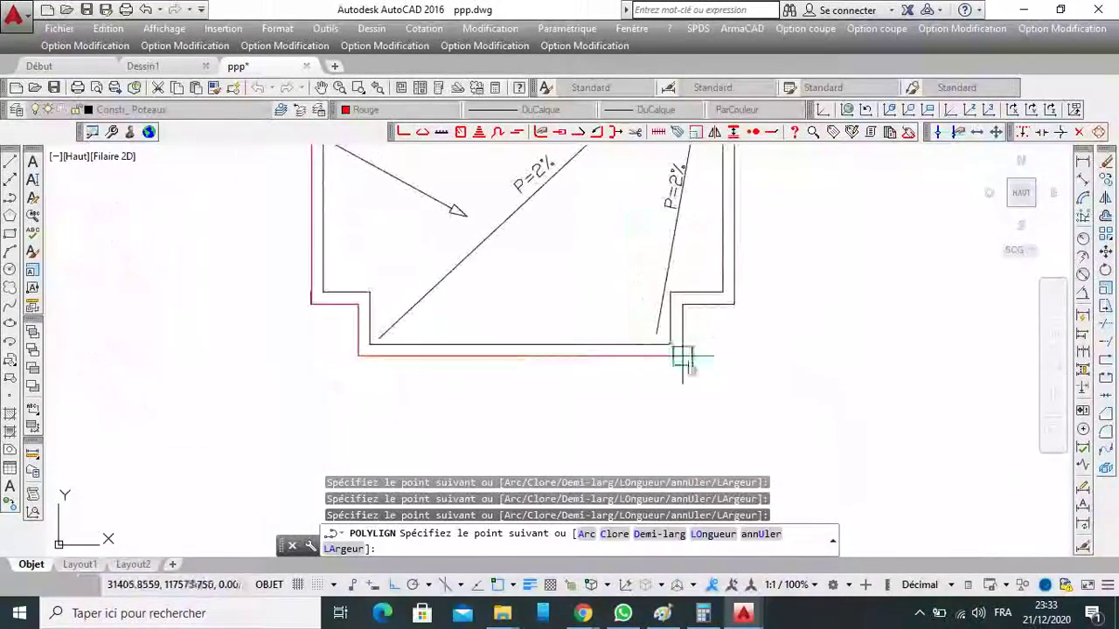
left_click(683, 304)
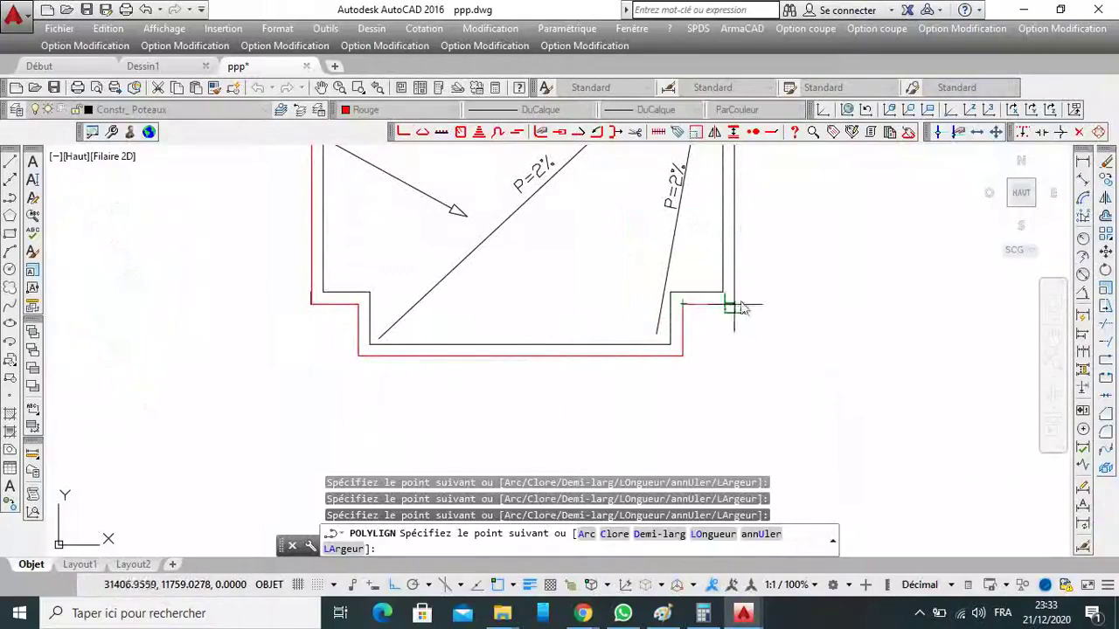
scroll(735, 376, "down", 3)
scroll(710, 343, "up", 4)
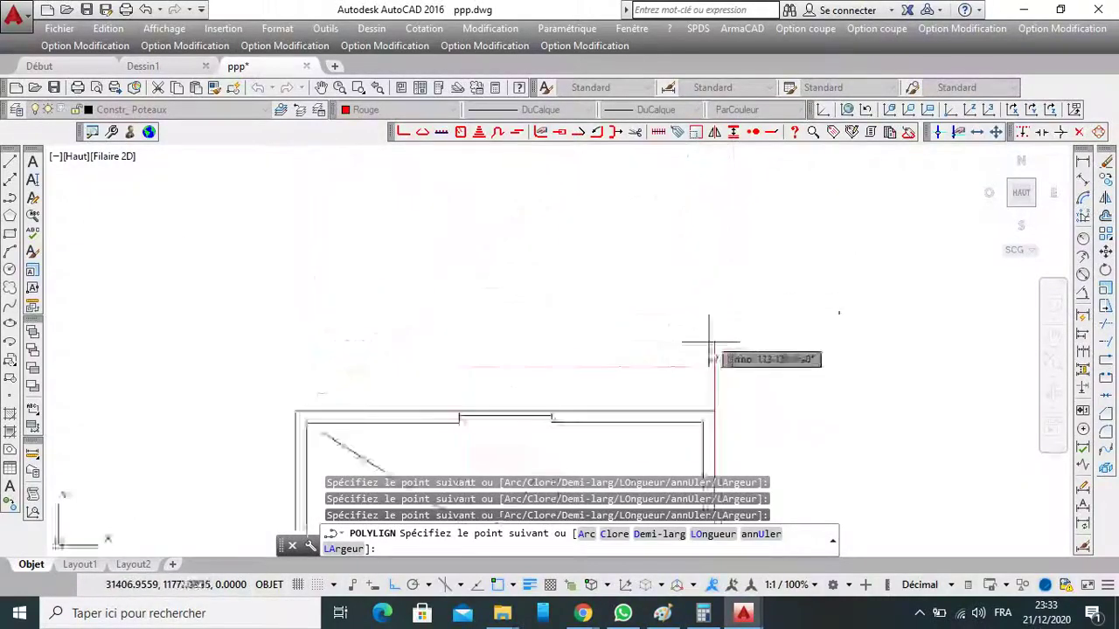
right_click(714, 413)
left_click(753, 142)
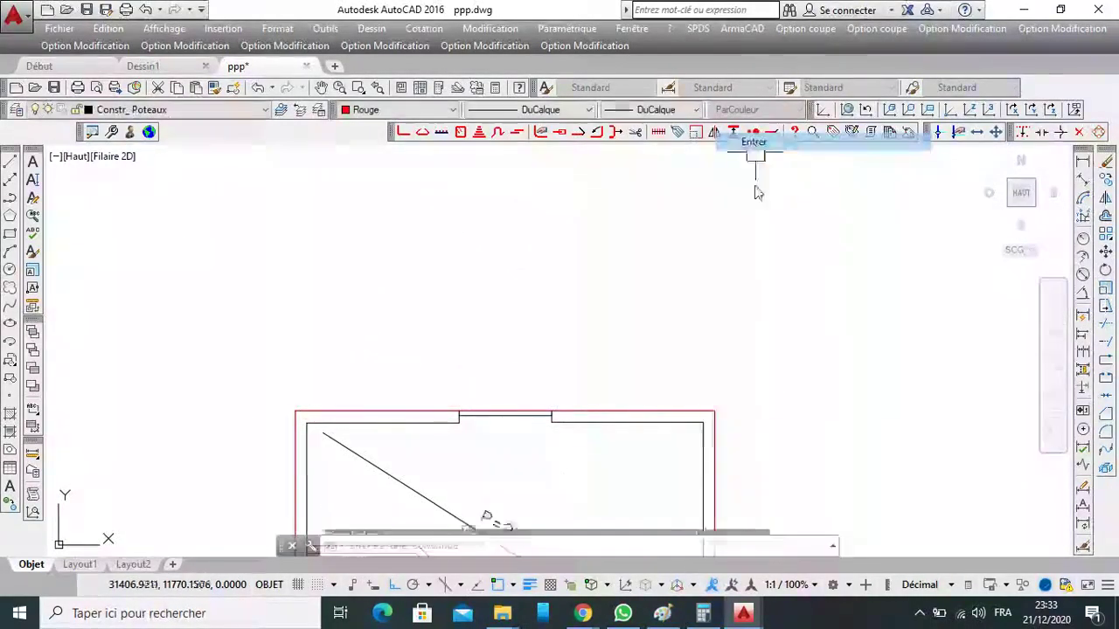
Copy the red roof contour onto the 1ère et 2ème étage plan, matching its upper corner to the building's outer wall corner.
scroll(798, 275, "down", 2)
scroll(798, 274, "down", 2)
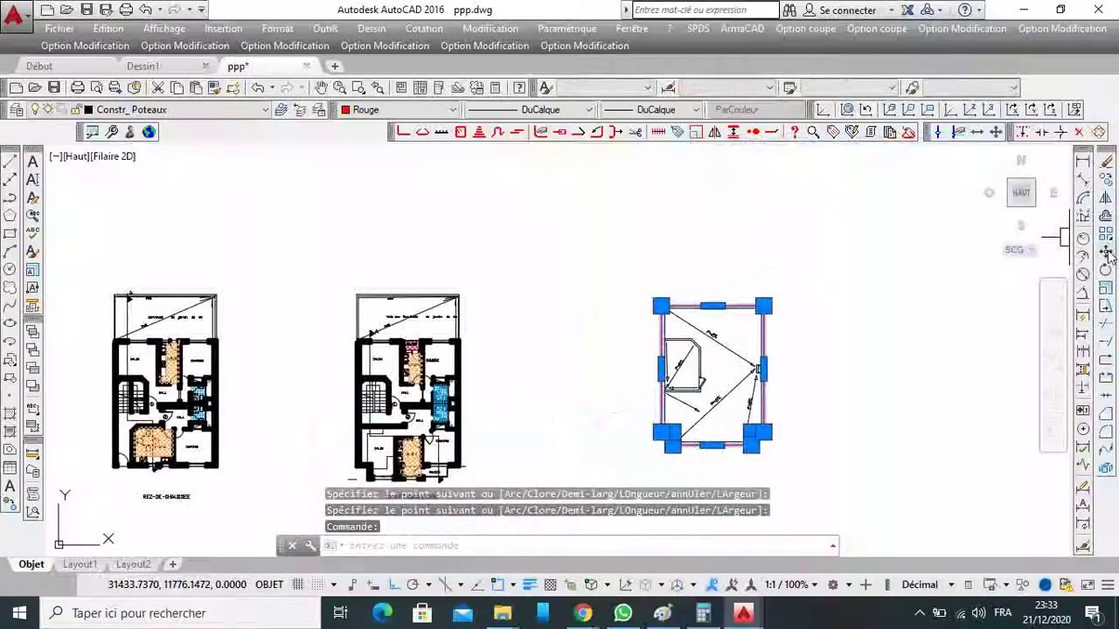
left_click(1106, 192)
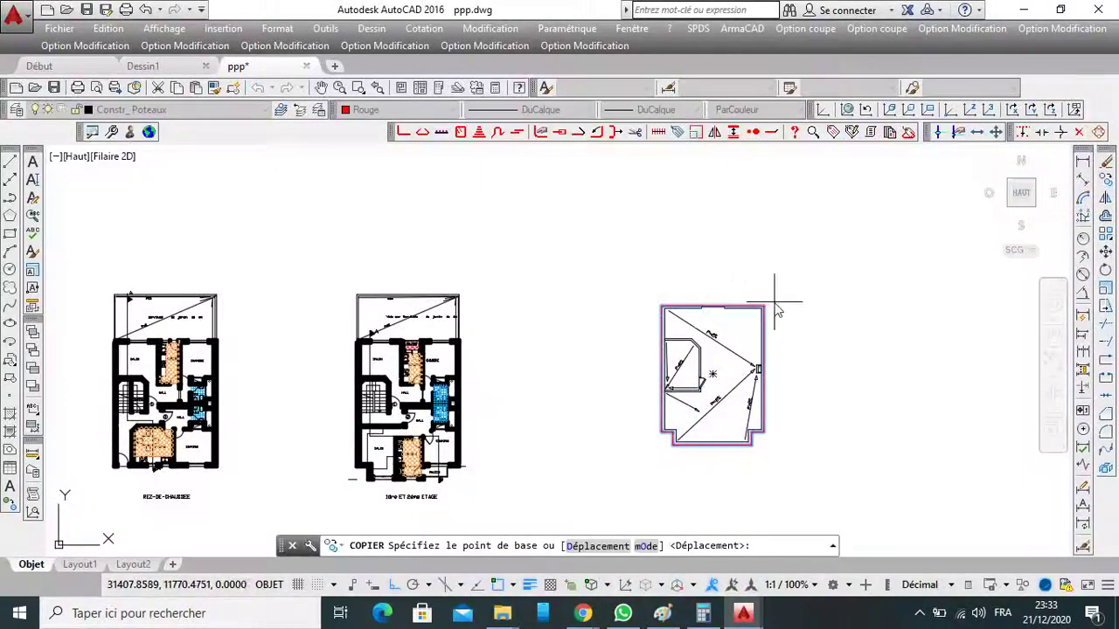
left_click(771, 312)
scroll(456, 340, "up", 5)
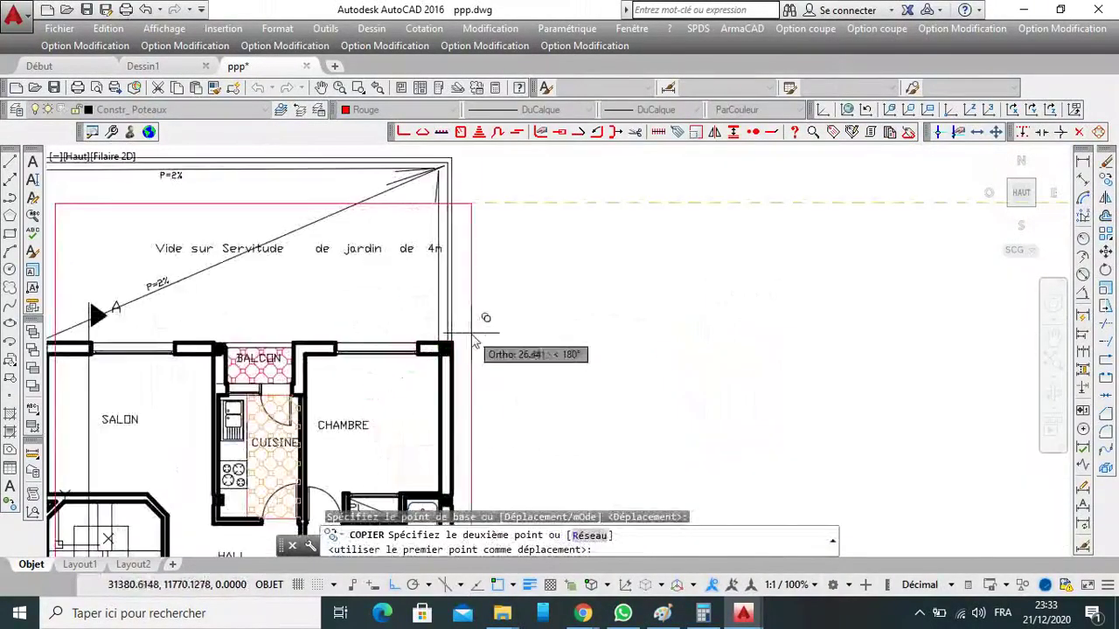
scroll(600, 204, "down", 5)
right_click(615, 225)
left_click(647, 233)
Examine how the copied red contour fits the upper-floor plan's front facade and balcony edges.
scroll(582, 318, "up", 6)
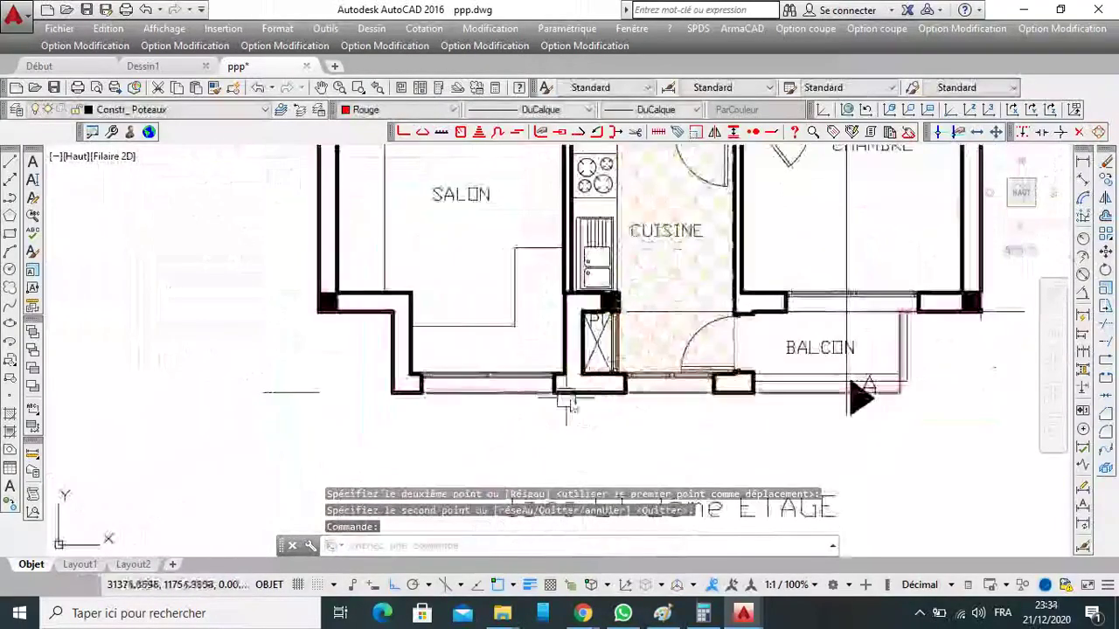
scroll(630, 404, "down", 2)
scroll(664, 411, "up", 4)
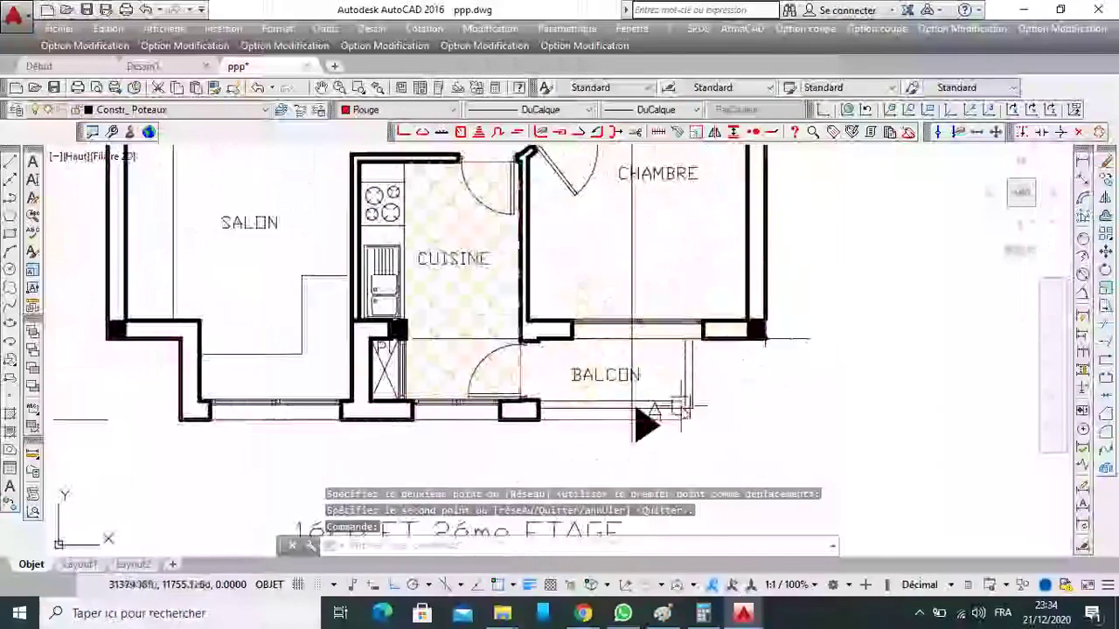
scroll(673, 419, "down", 4)
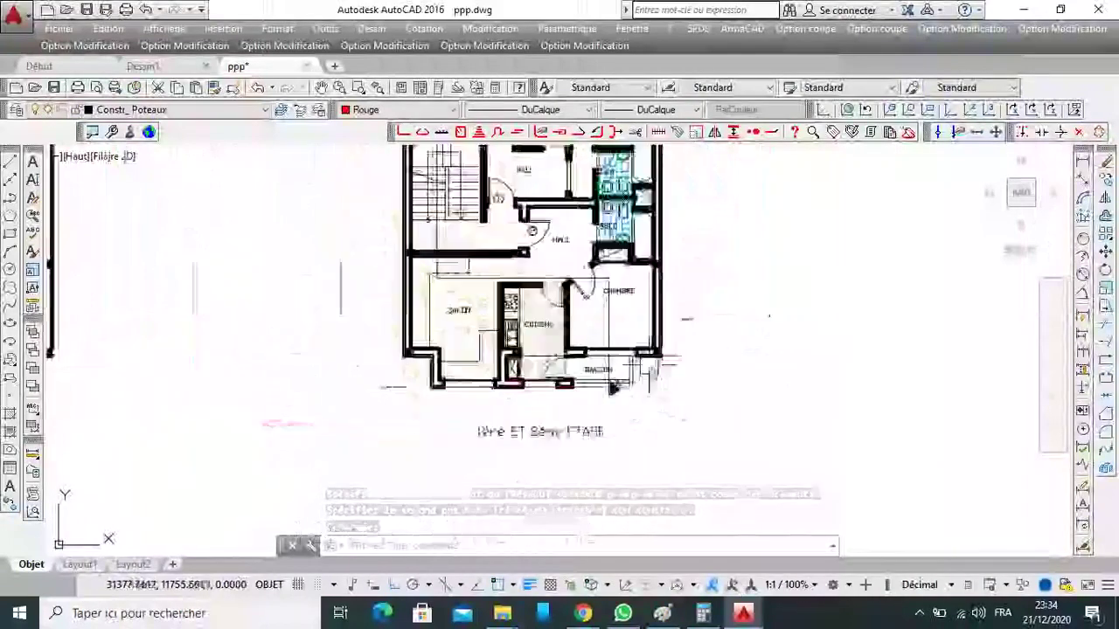
scroll(612, 389, "up", 6)
scroll(706, 399, "down", 8)
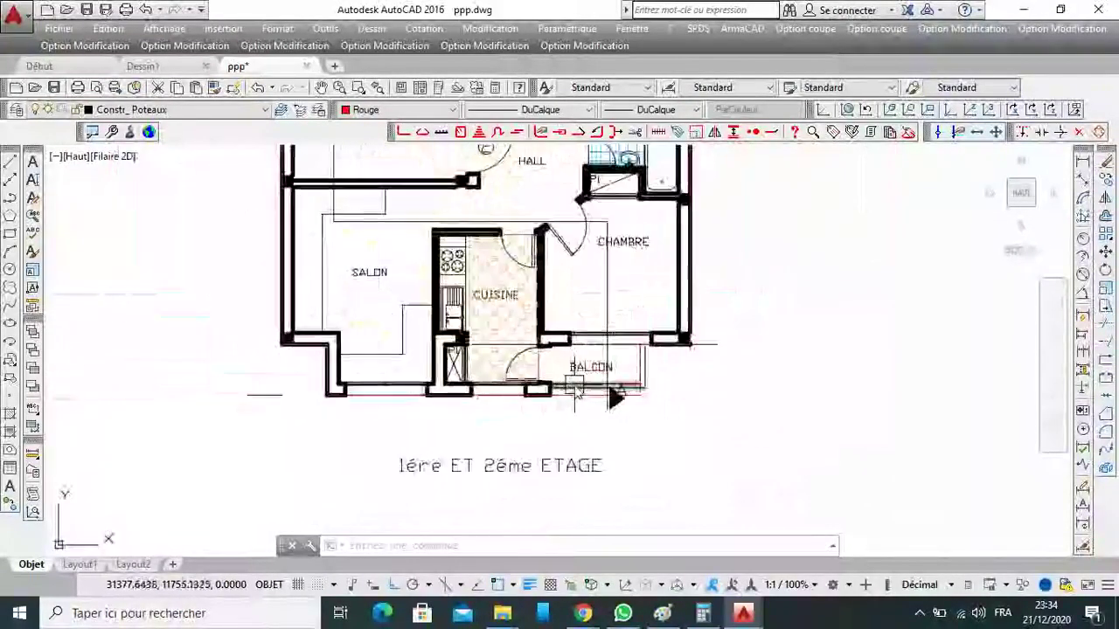
scroll(549, 306, "down", 2)
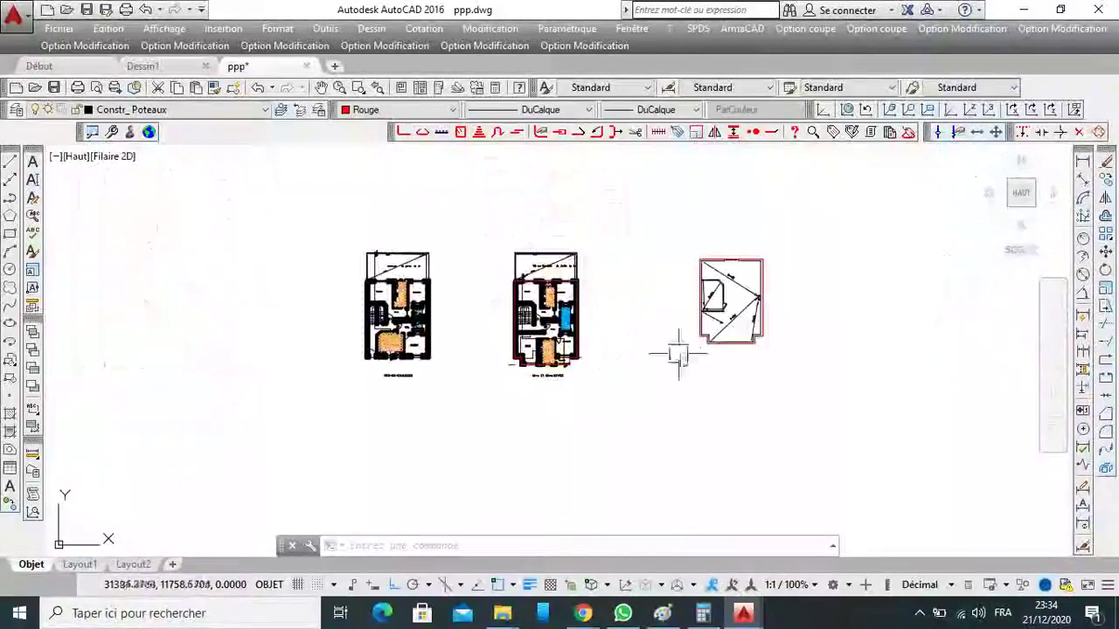
Stretch the red outline's lower edge on the terrace plan outward, past the black wall lines, using its midpoint grip.
scroll(731, 349, "up", 4)
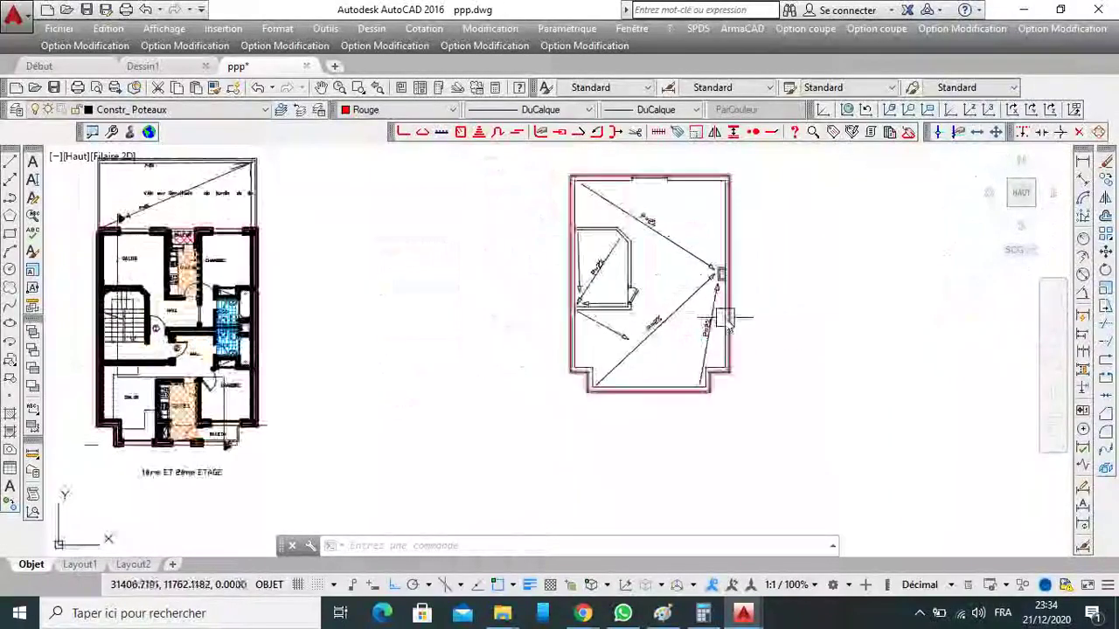
left_click(676, 392)
left_click(651, 393)
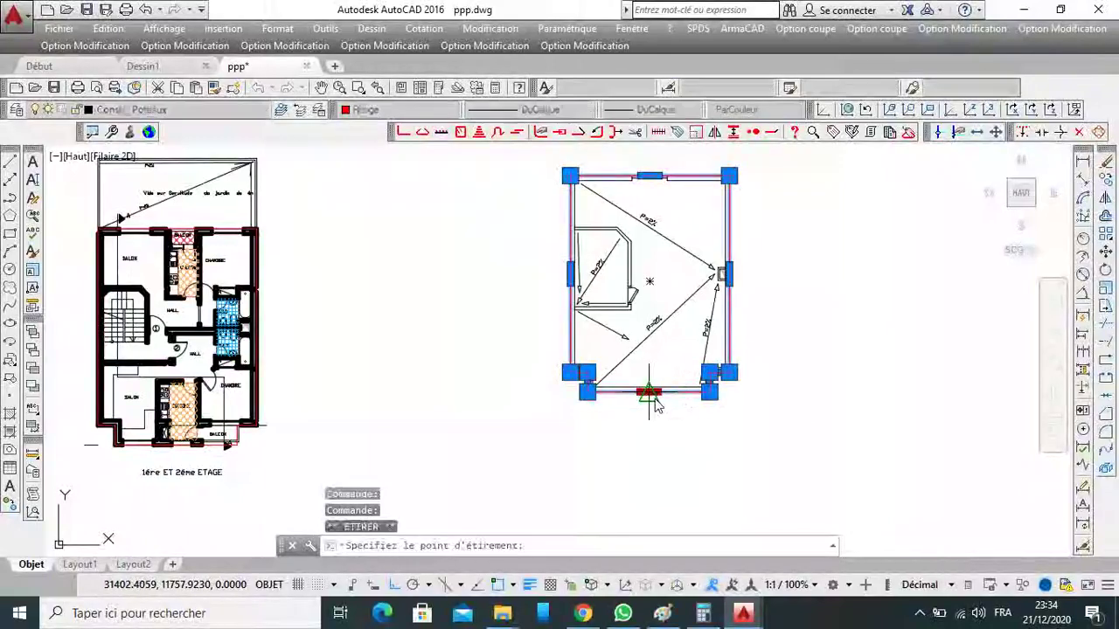
scroll(659, 403, "up", 3)
left_click(651, 393)
scroll(710, 408, "down", 6)
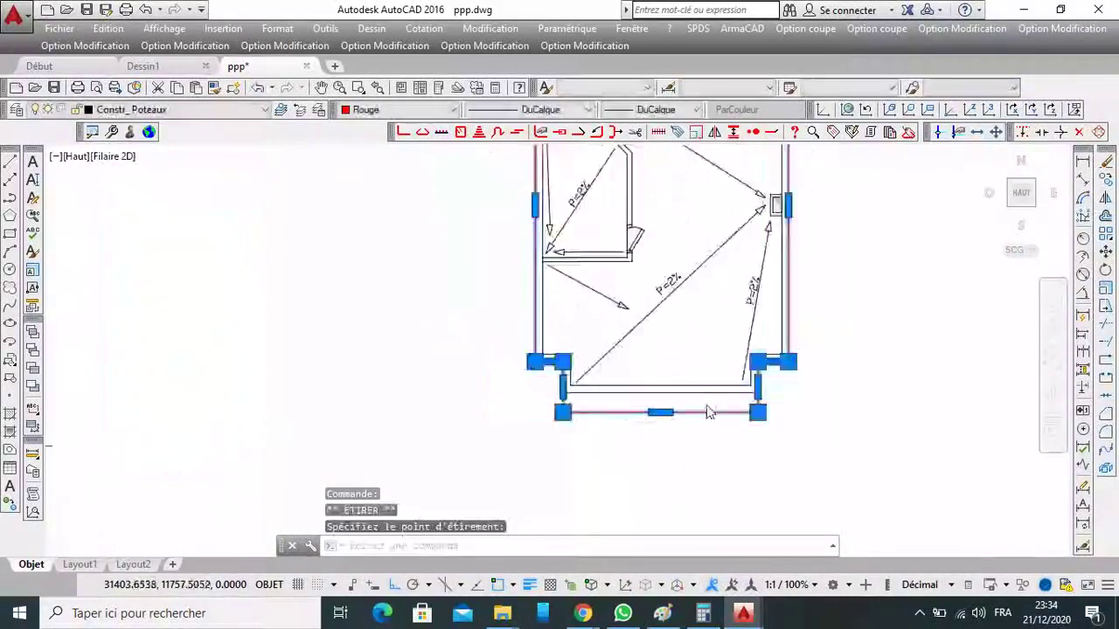
key("Escape")
key("Escape")
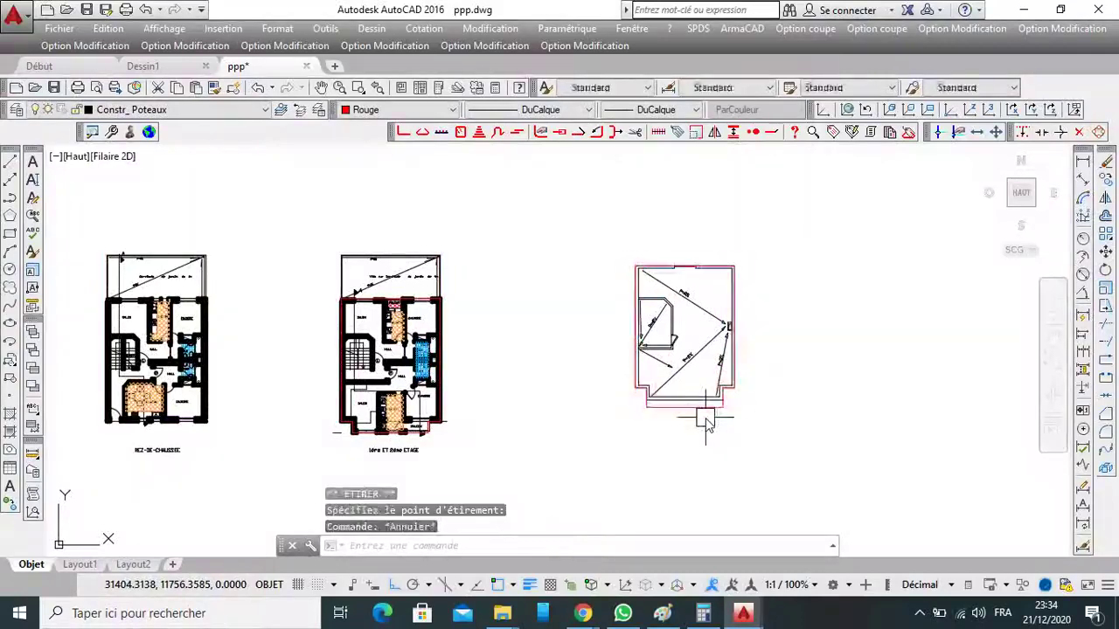
scroll(708, 425, "up", 3)
scroll(807, 387, "down", 3)
scroll(787, 417, "up", 5)
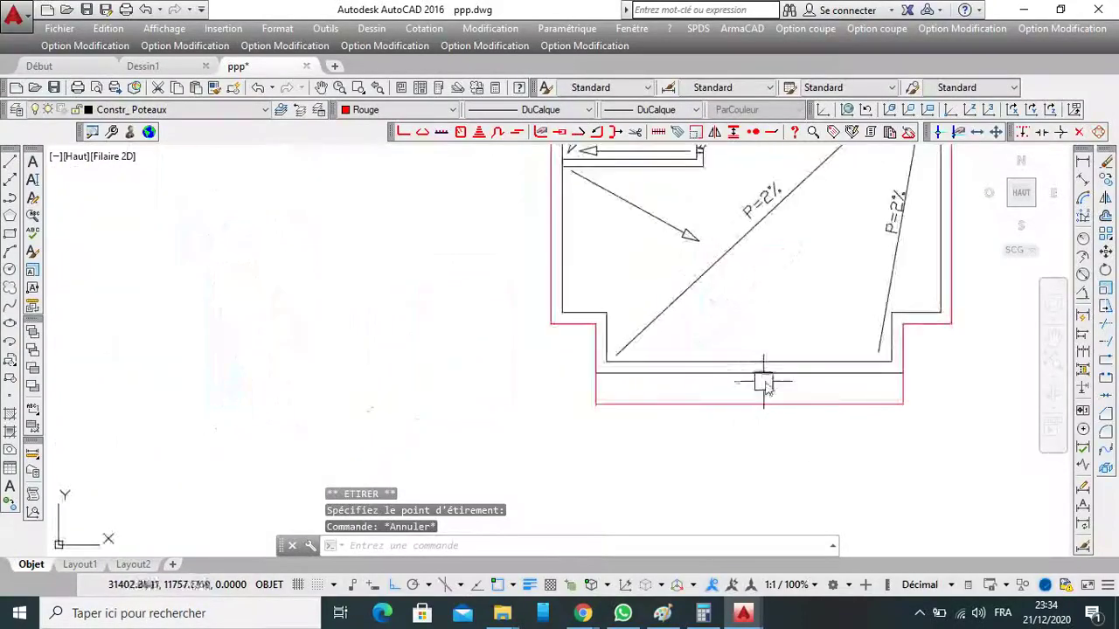
scroll(791, 385, "down", 5)
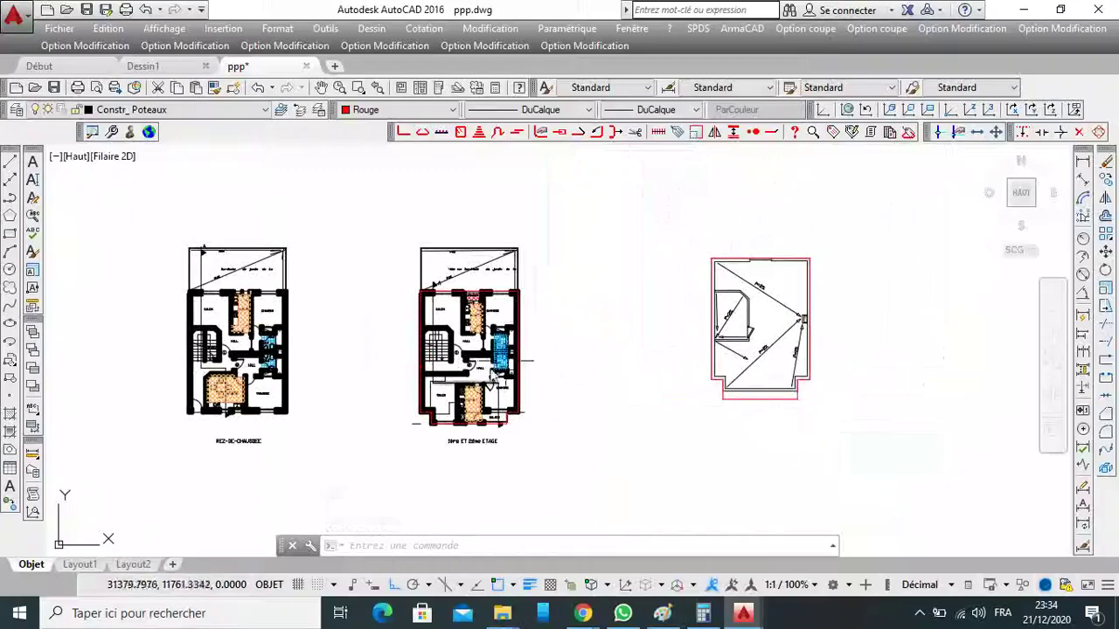
scroll(789, 407, "up", 5)
left_click(804, 379)
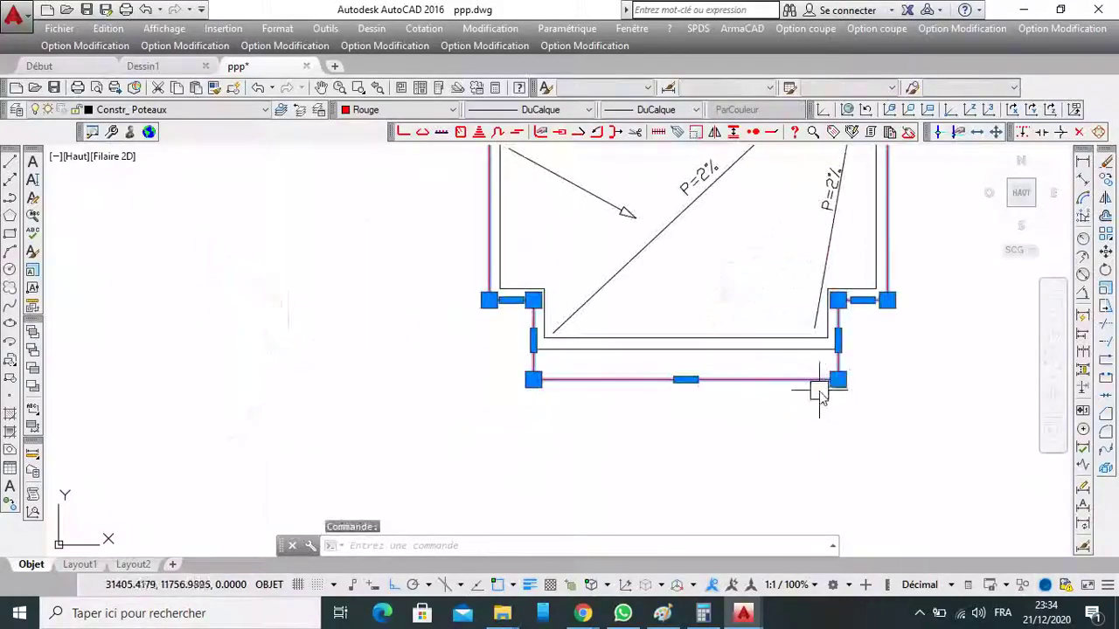
scroll(809, 380, "down", 3)
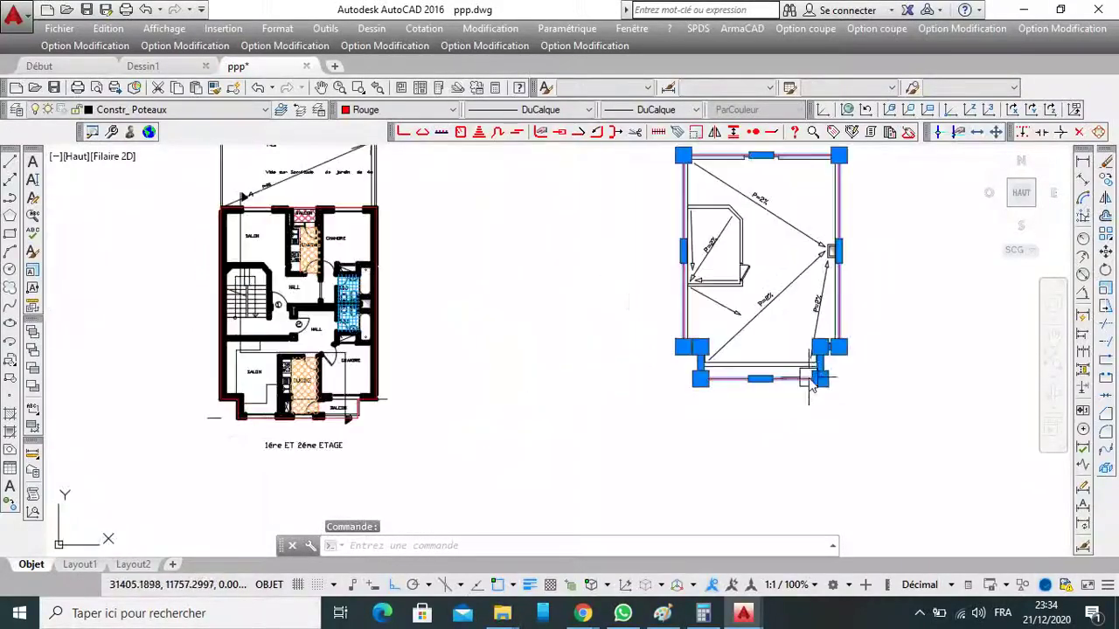
left_click(1107, 178)
key("Escape")
Erase the red outline around the first and second floor plan.
scroll(622, 236, "up", 4)
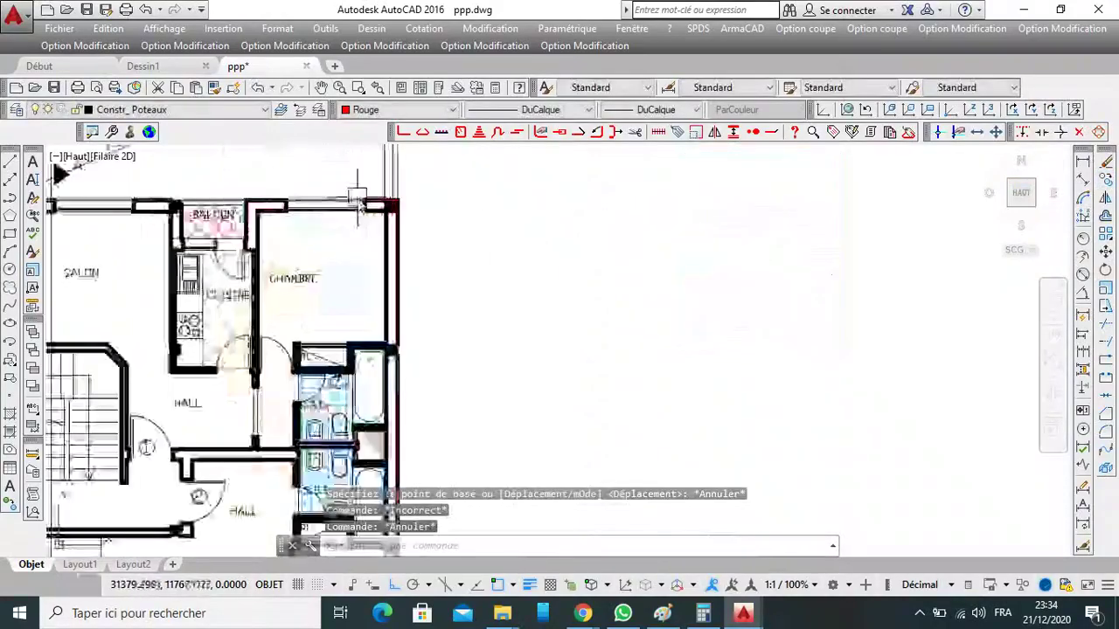
key("Delete")
scroll(620, 229, "down", 4)
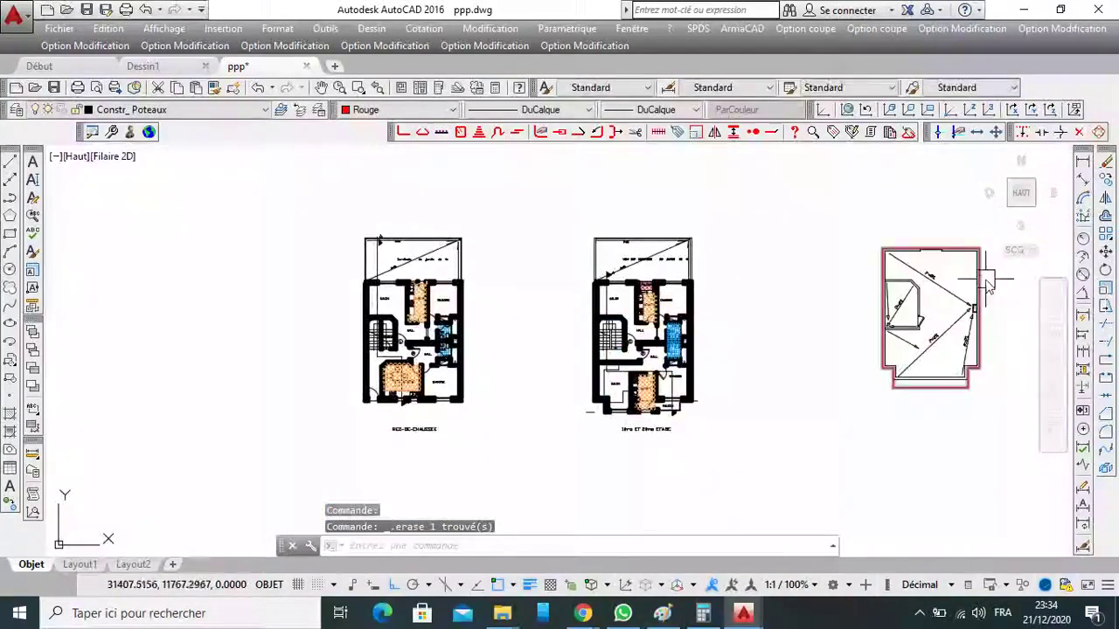
Copy the stretched red outline from the terrace plan onto the first and second floor plan, matching their upper-right building corners.
left_click(977, 289)
left_click(1106, 179)
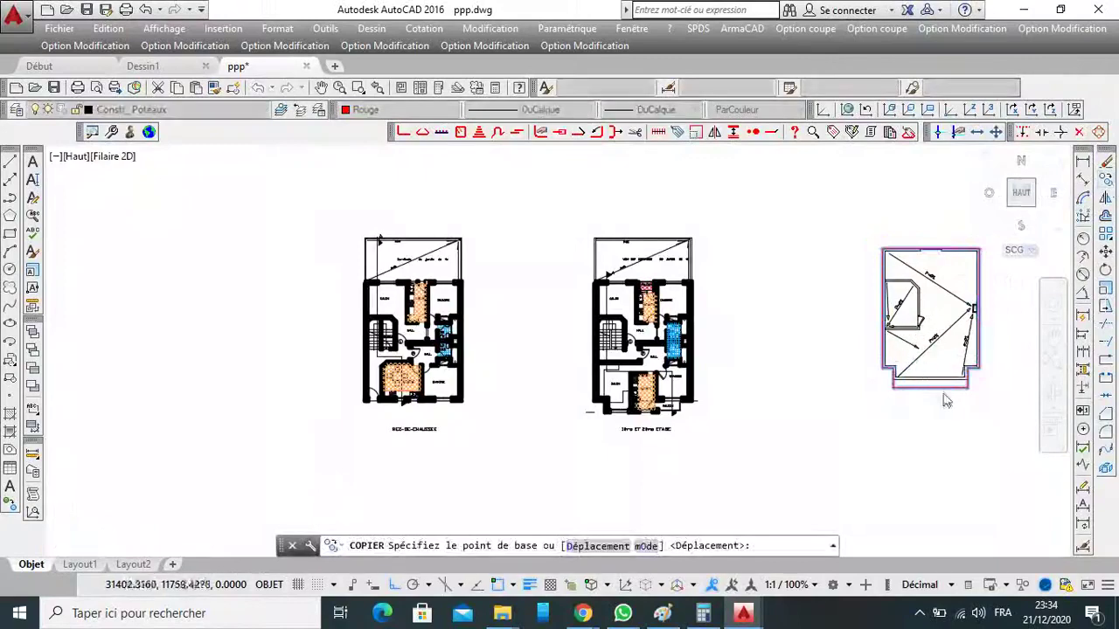
scroll(936, 385, "up", 3)
scroll(922, 358, "down", 3)
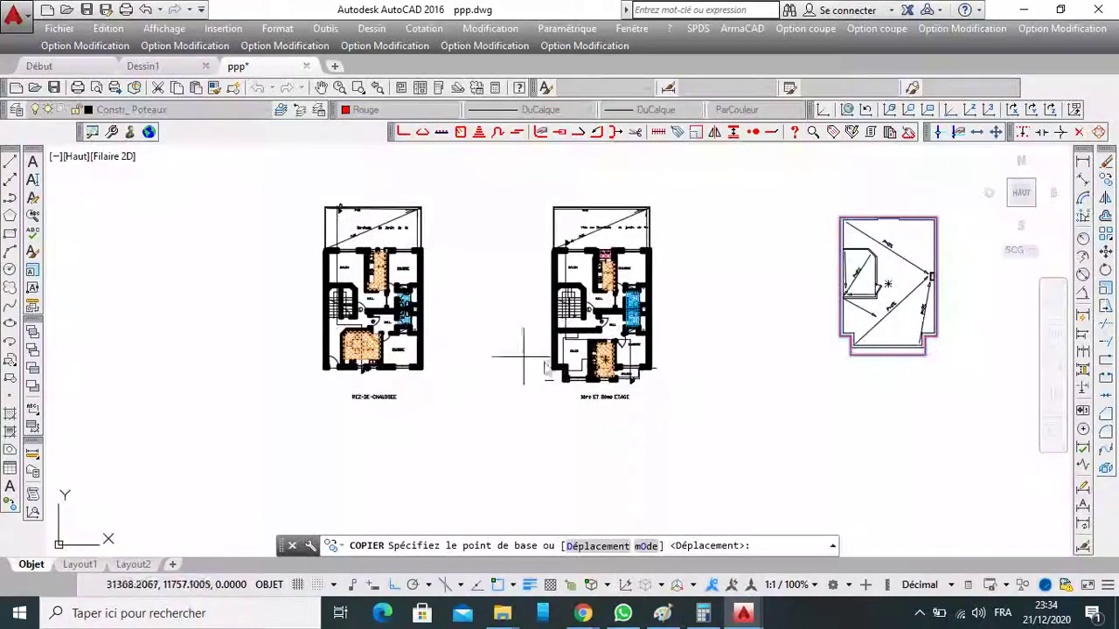
scroll(594, 367, "up", 5)
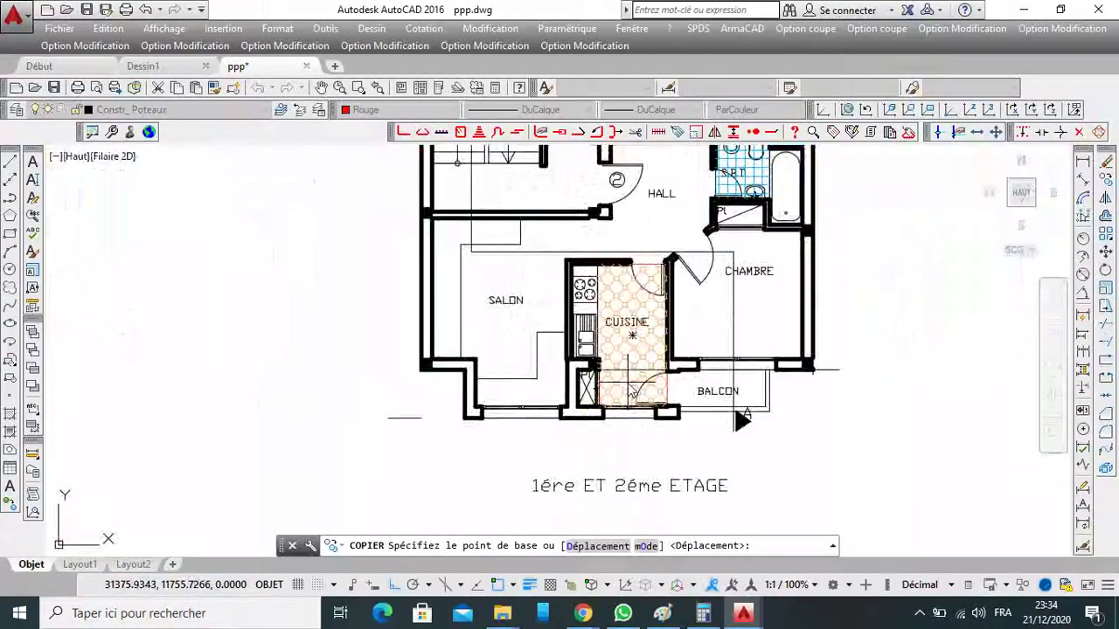
scroll(595, 385, "down", 5)
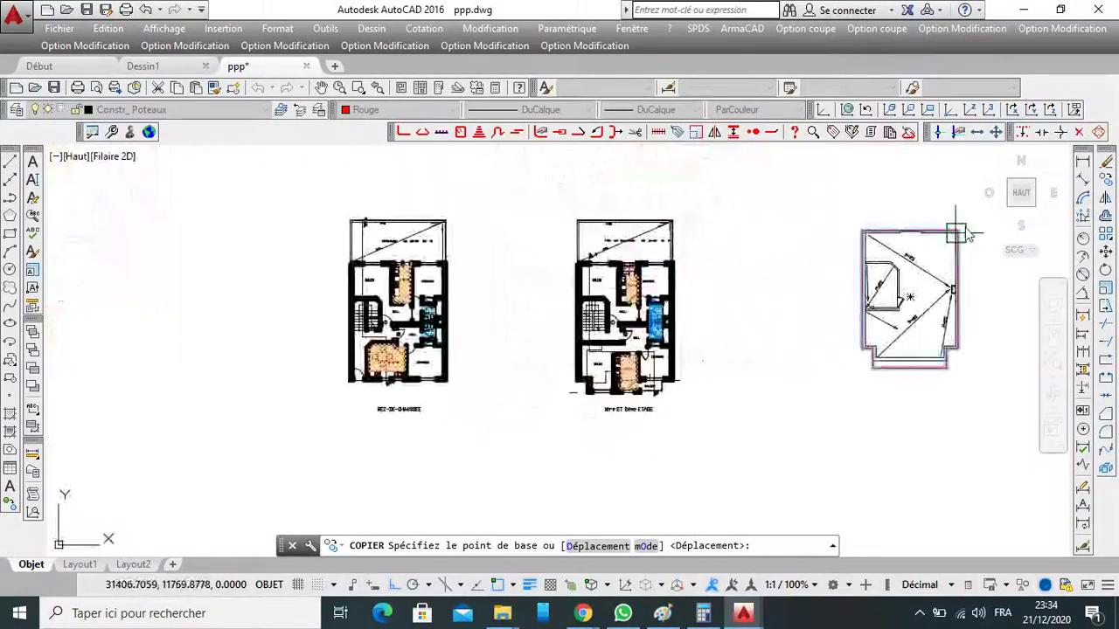
scroll(949, 236, "up", 4)
scroll(949, 236, "up", 2)
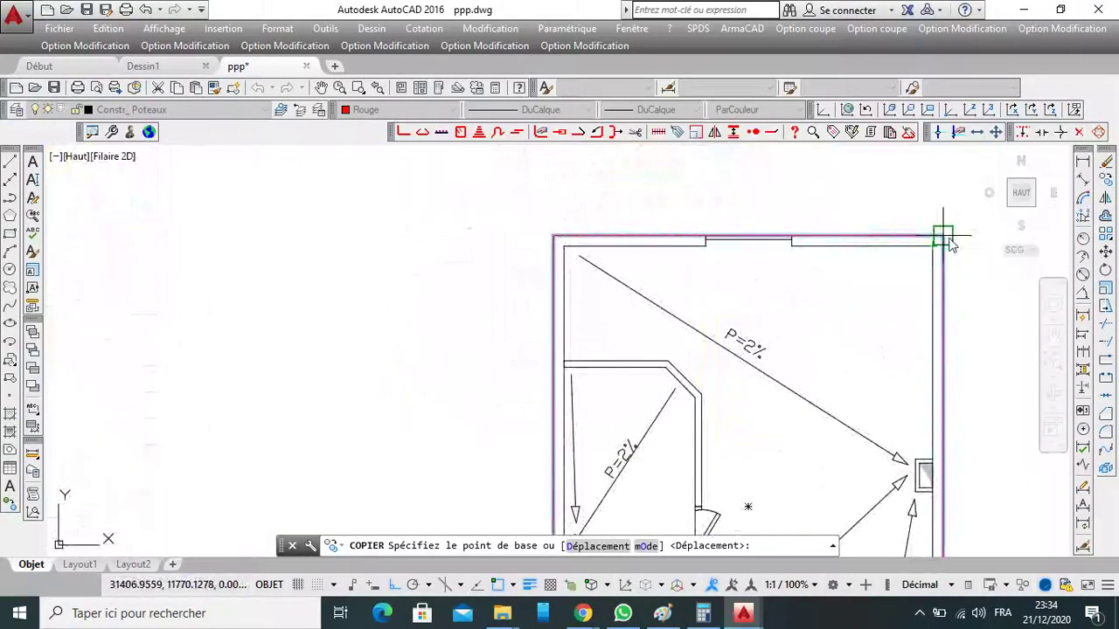
left_click(942, 235)
scroll(942, 234, "down", 5)
scroll(669, 284, "up", 6)
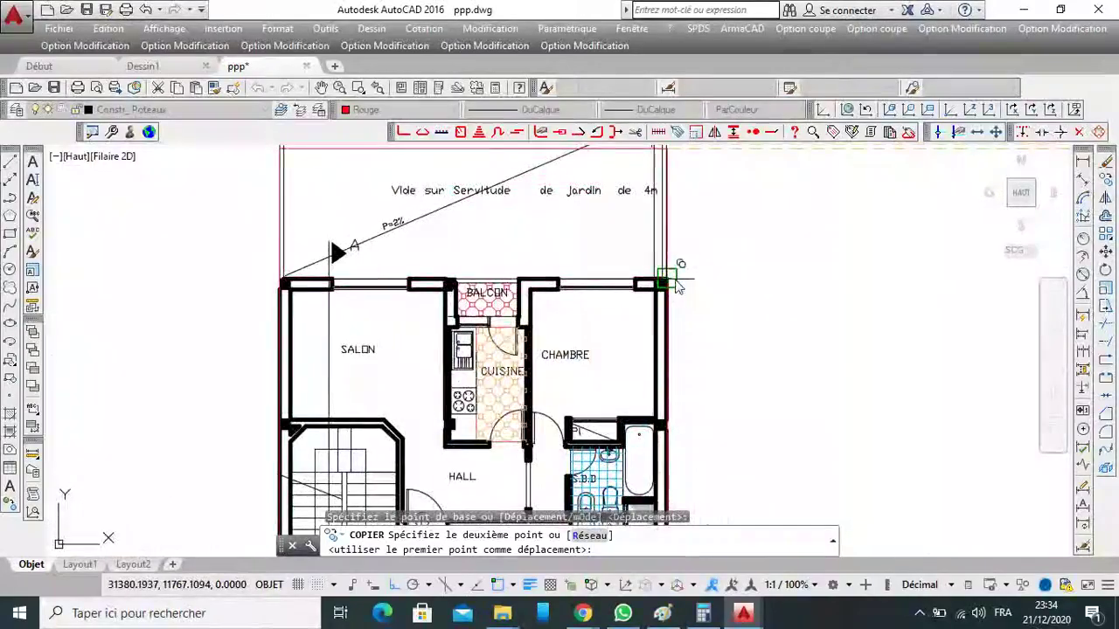
left_click(664, 281)
scroll(690, 210, "down", 5)
key("Return")
scroll(649, 357, "up", 6)
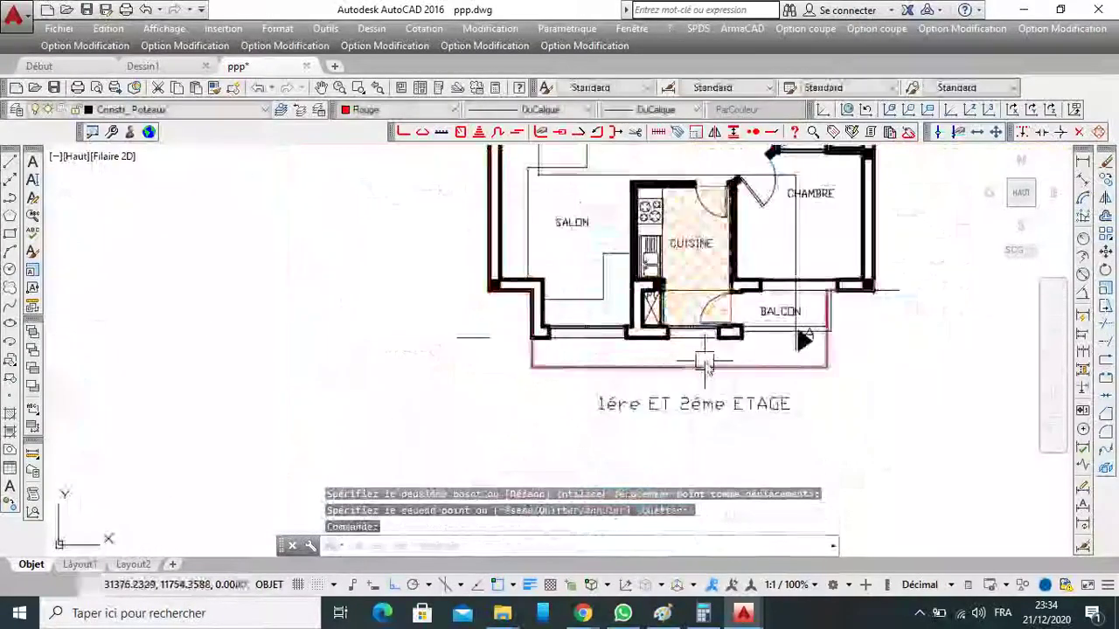
Erase the red outline copied onto the first and second floor plan.
scroll(648, 356, "down", 4)
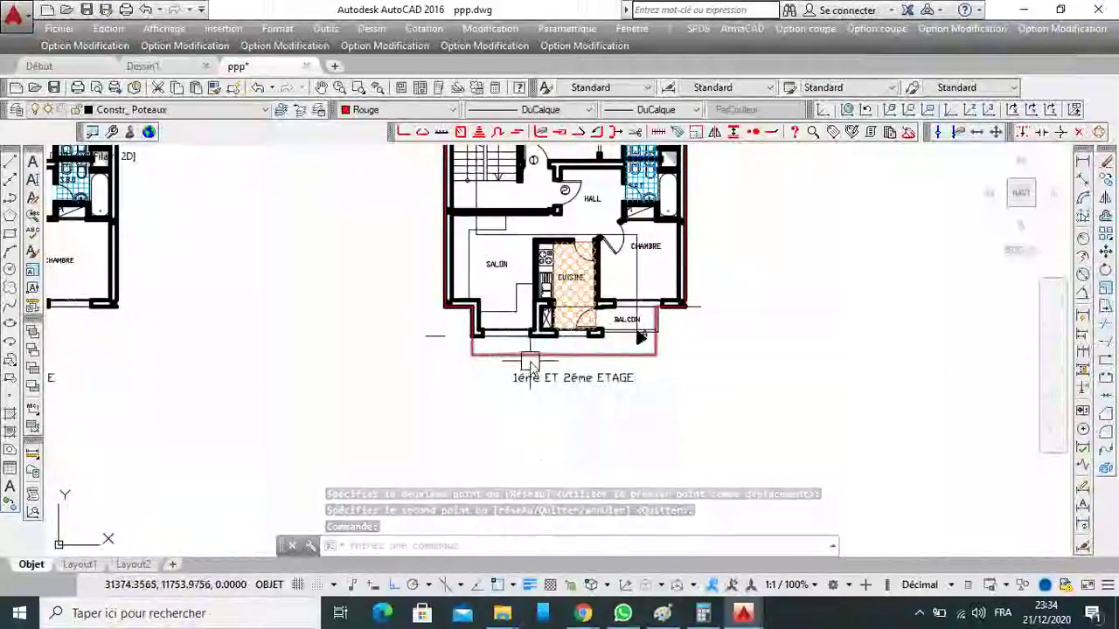
left_click(573, 353)
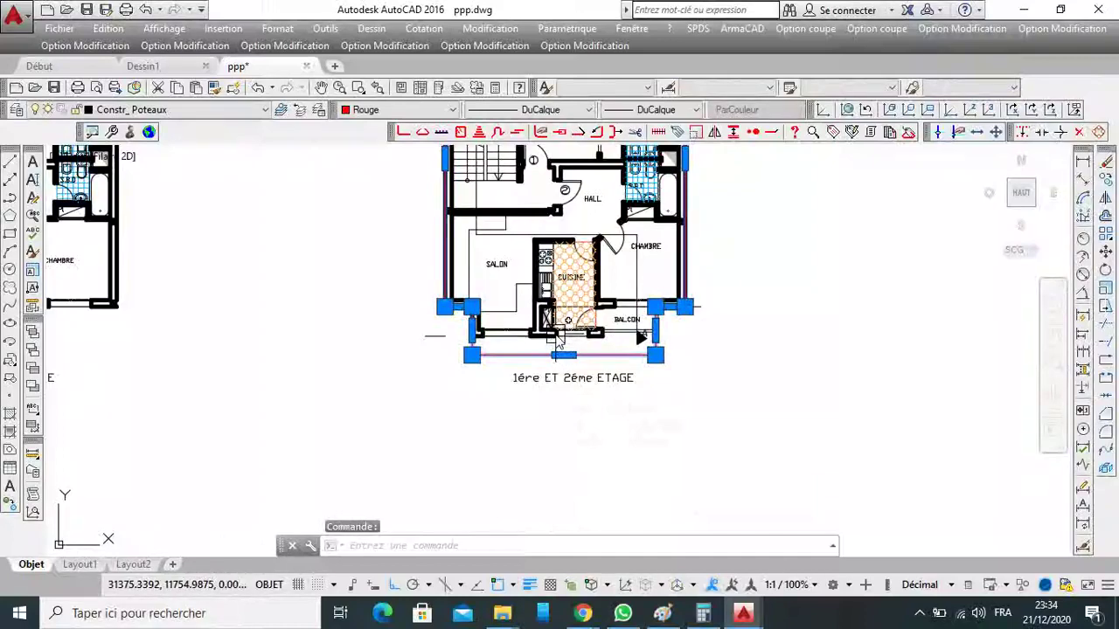
key("Delete")
scroll(771, 337, "down", 5)
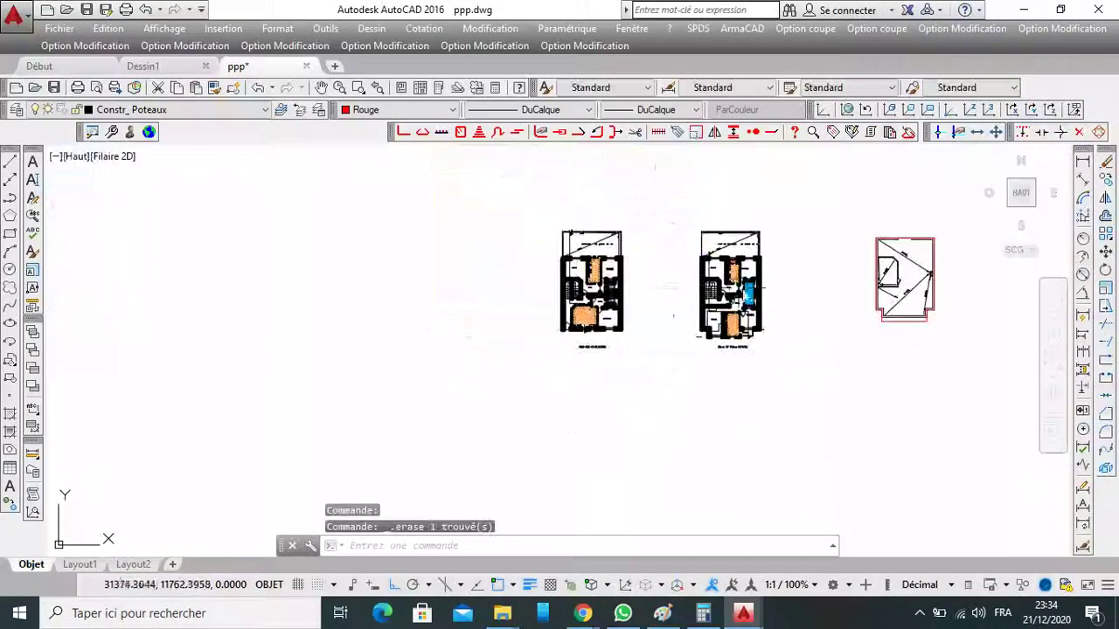
Examine the ground floor plan, the first and second floor plan, and the outlined terrace plan side by side.
scroll(622, 300, "up", 3)
scroll(636, 262, "down", 3)
scroll(769, 289, "up", 3)
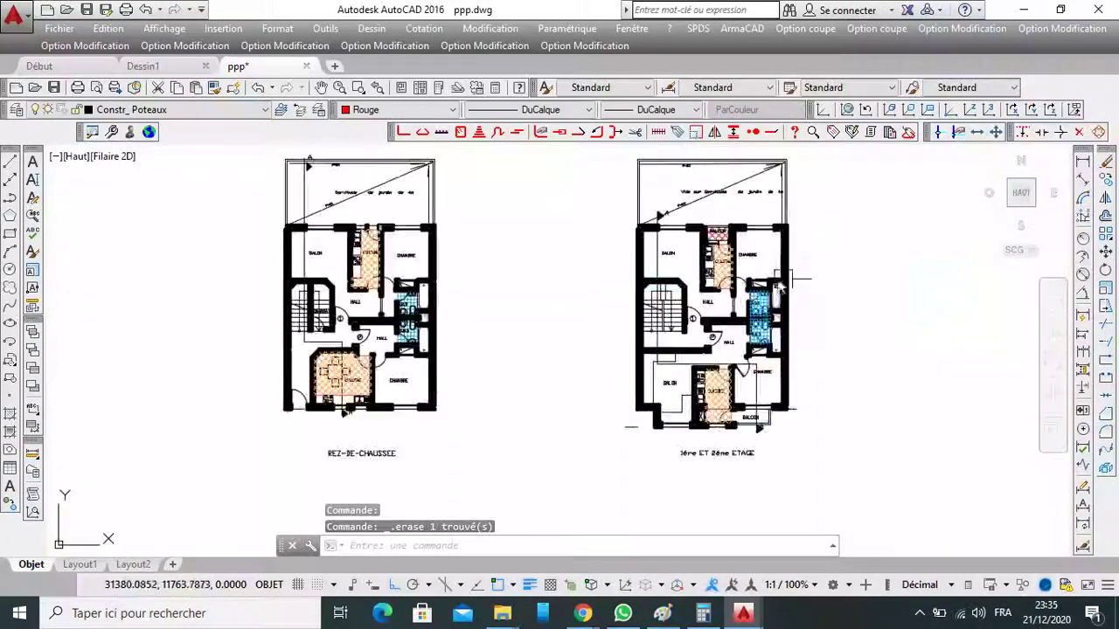
scroll(796, 322, "down", 4)
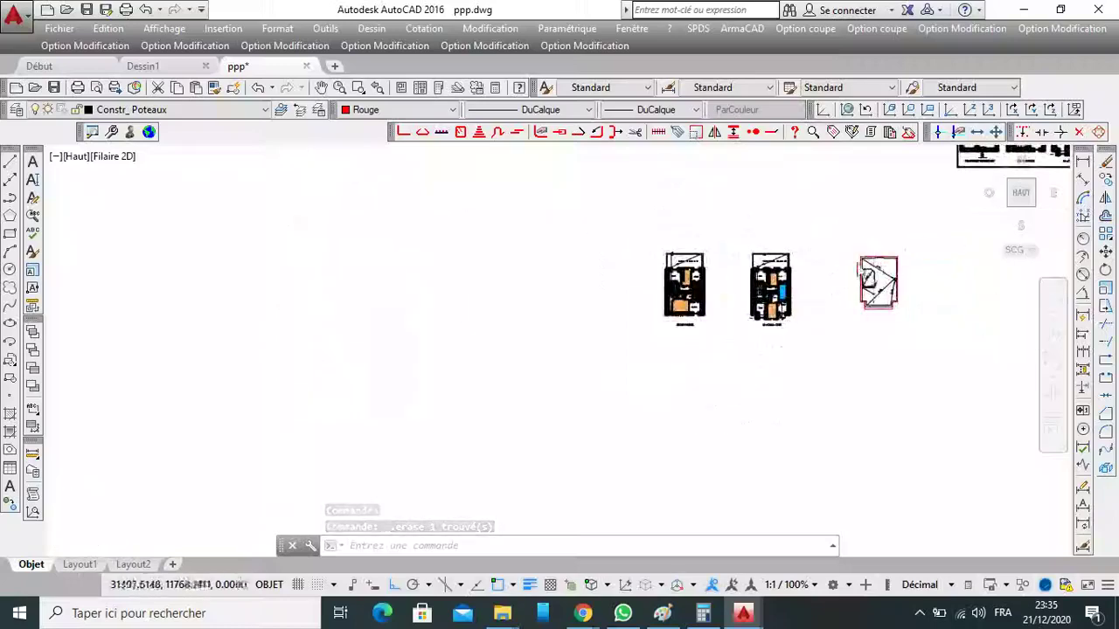
scroll(865, 267, "up", 2)
scroll(743, 363, "up", 5)
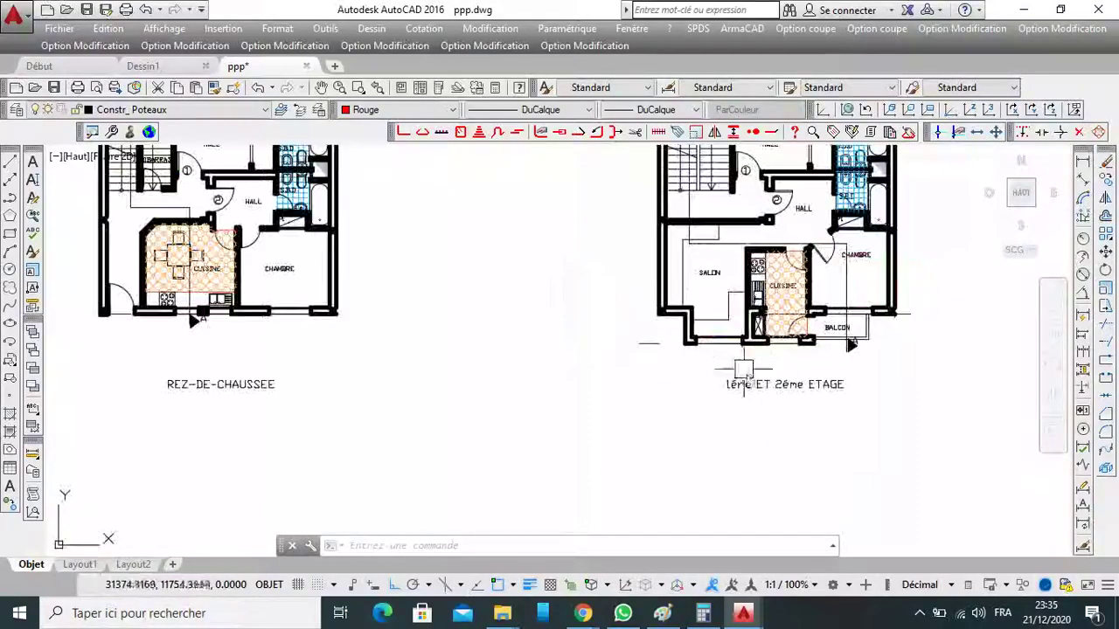
scroll(705, 375, "down", 5)
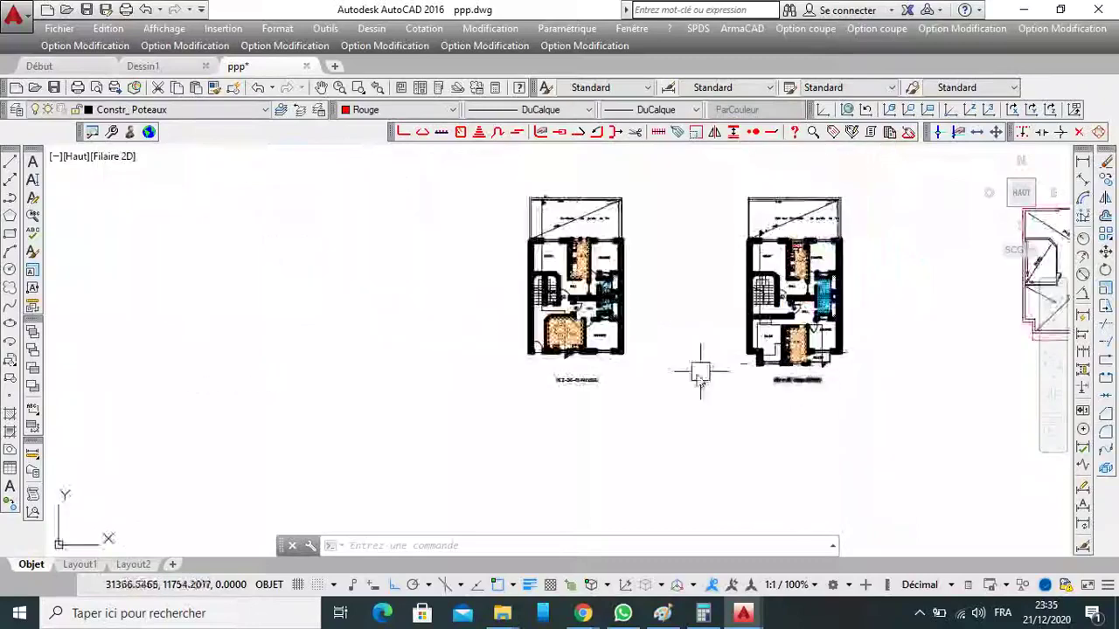
scroll(582, 389, "up", 5)
scroll(622, 376, "down", 2)
scroll(622, 376, "down", 2)
scroll(669, 341, "down", 3)
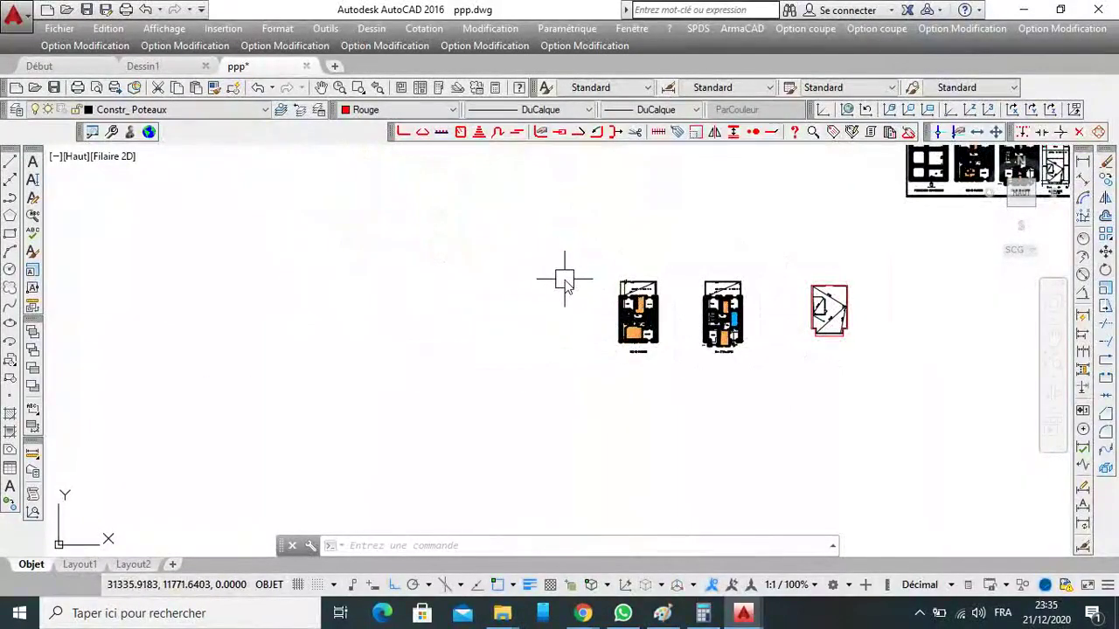
scroll(670, 295, "up", 4)
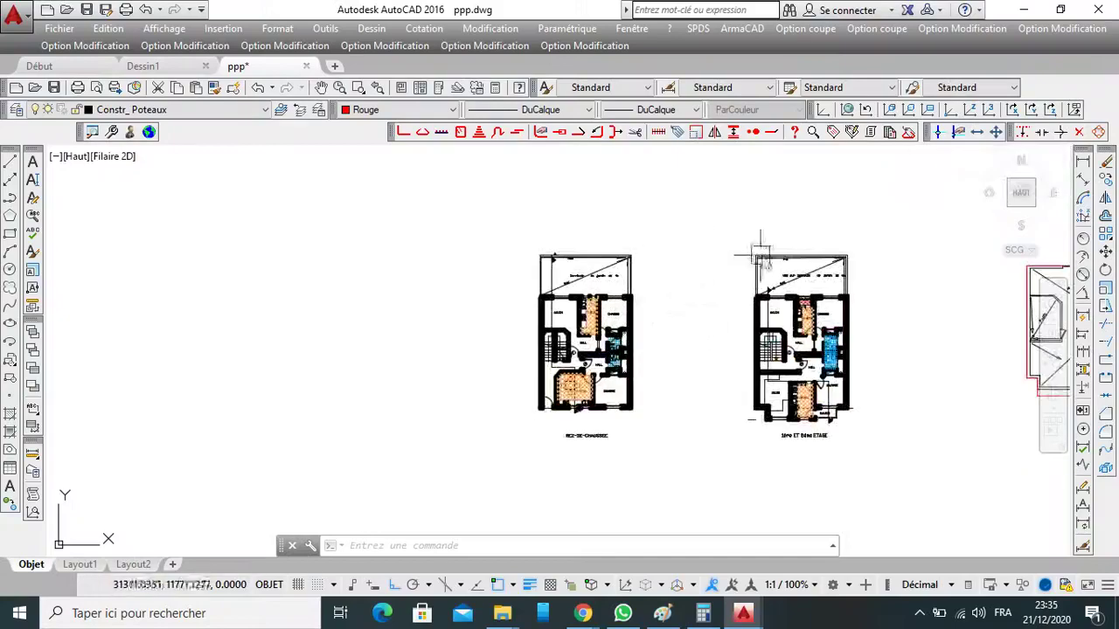
left_click(719, 232)
left_click(887, 481)
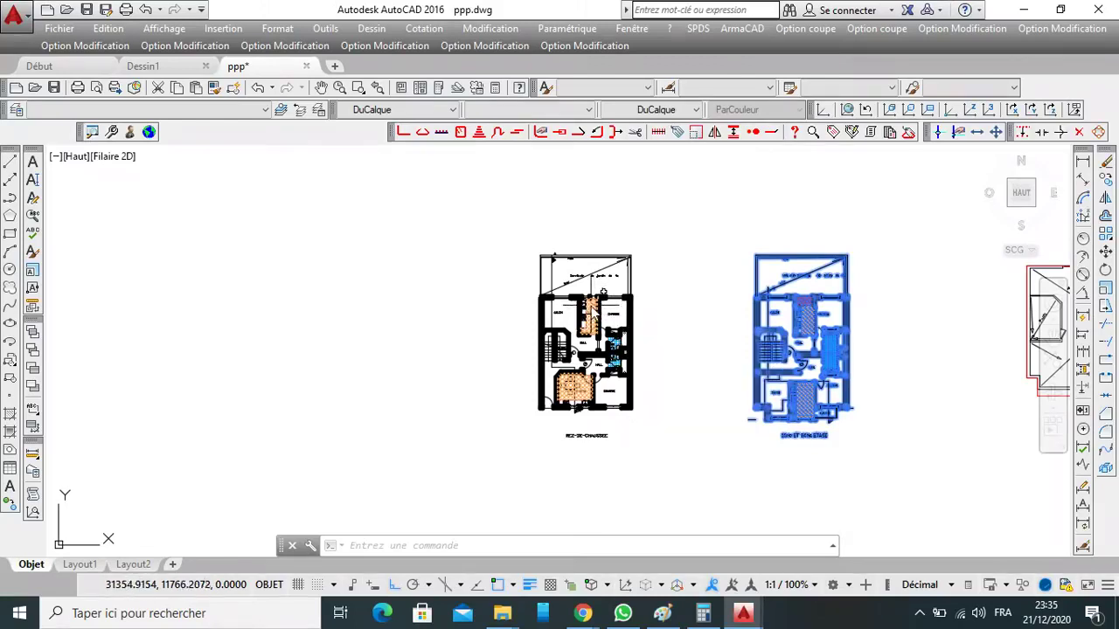
mouse_move(592, 310)
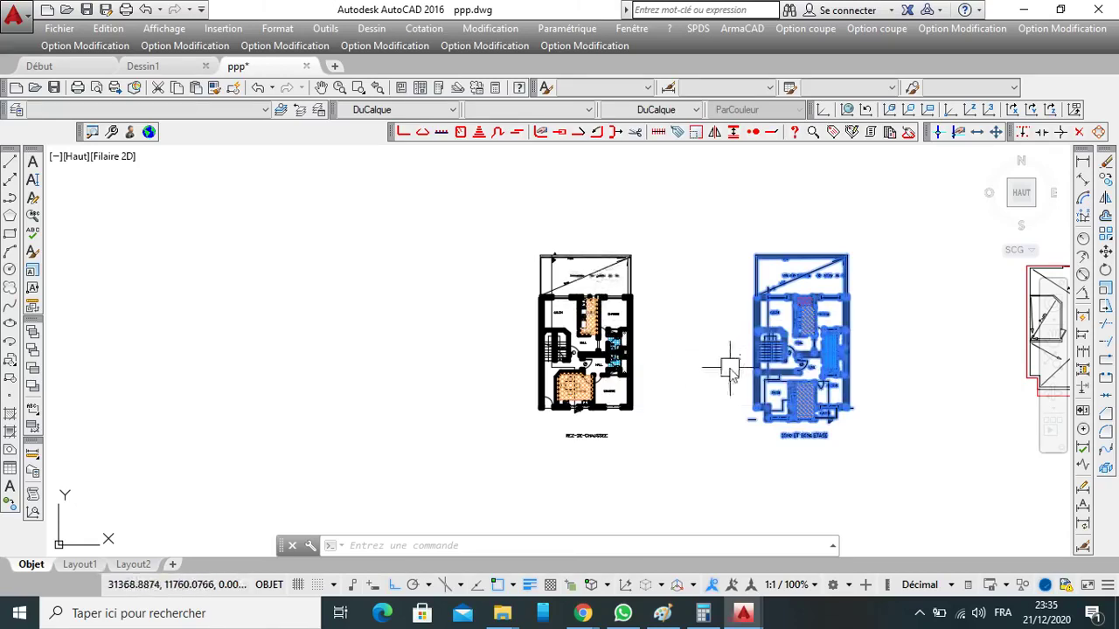
scroll(732, 369, "down", 3)
key("Escape")
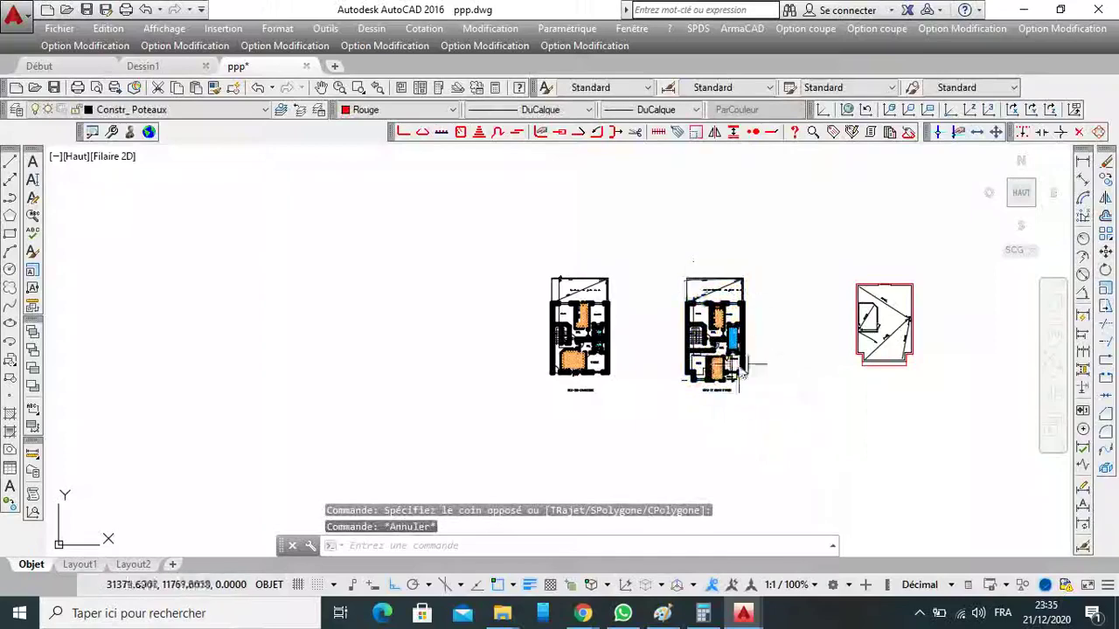
scroll(734, 358, "up", 4)
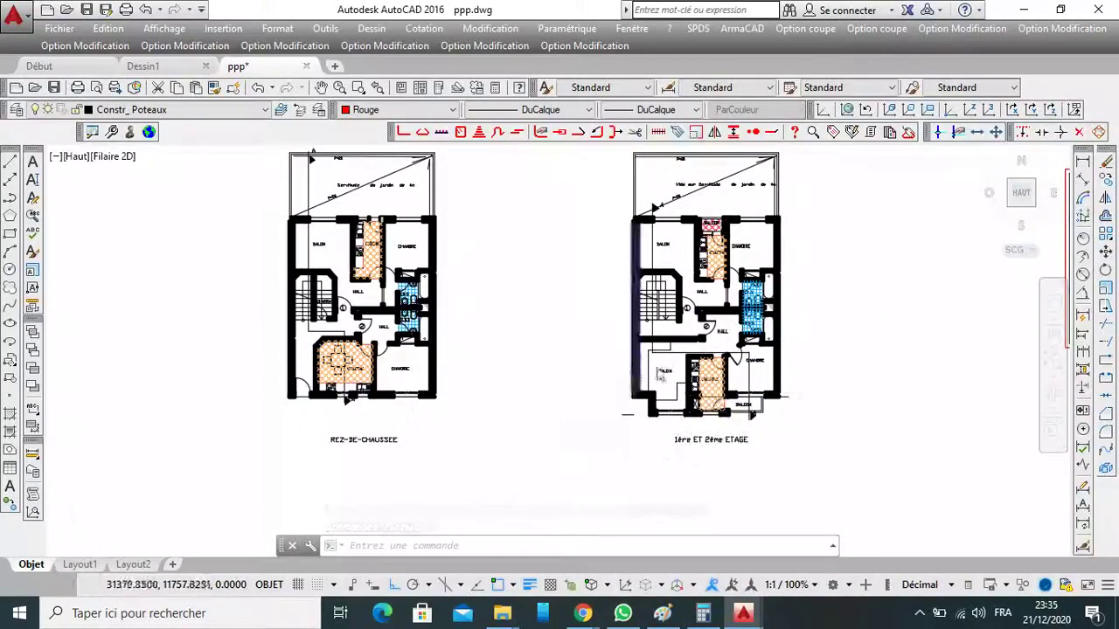
scroll(665, 374, "down", 4)
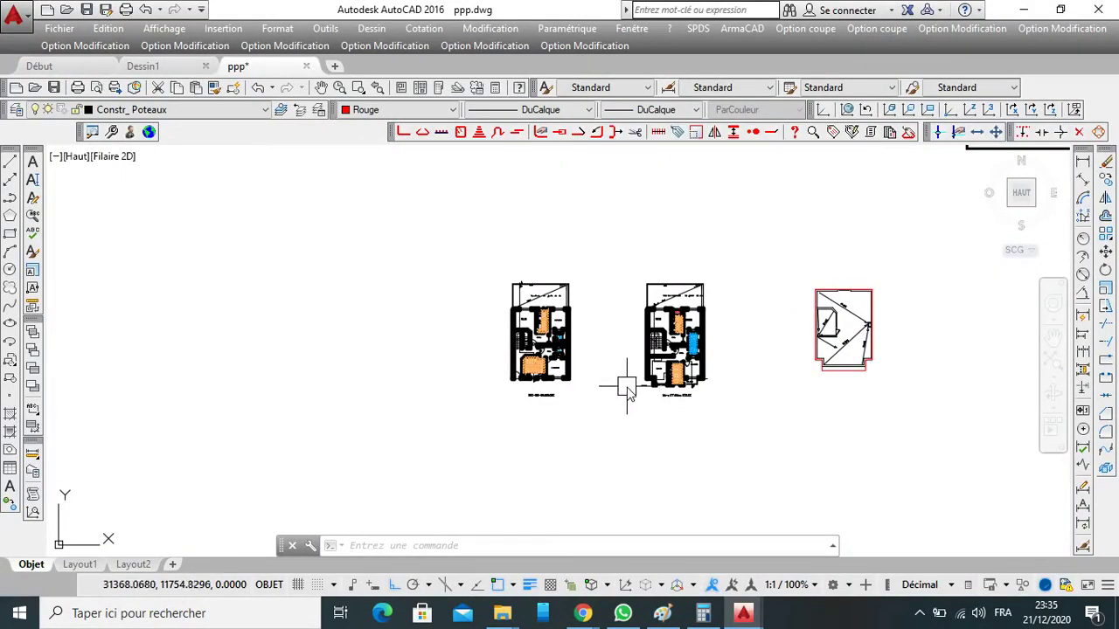
scroll(660, 391, "up", 8)
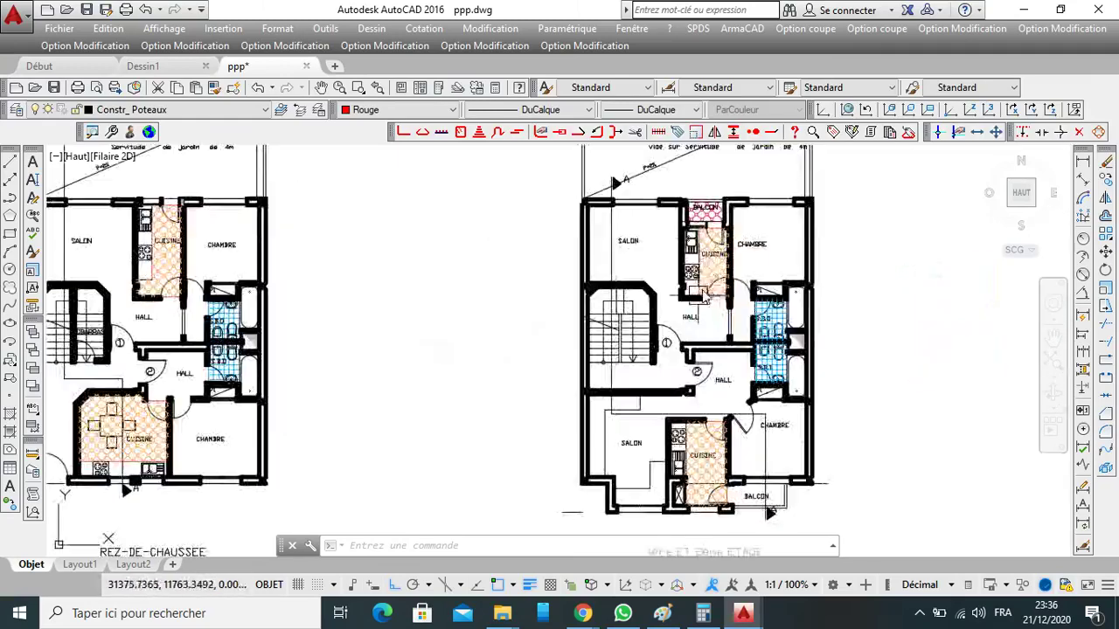
scroll(675, 395, "down", 6)
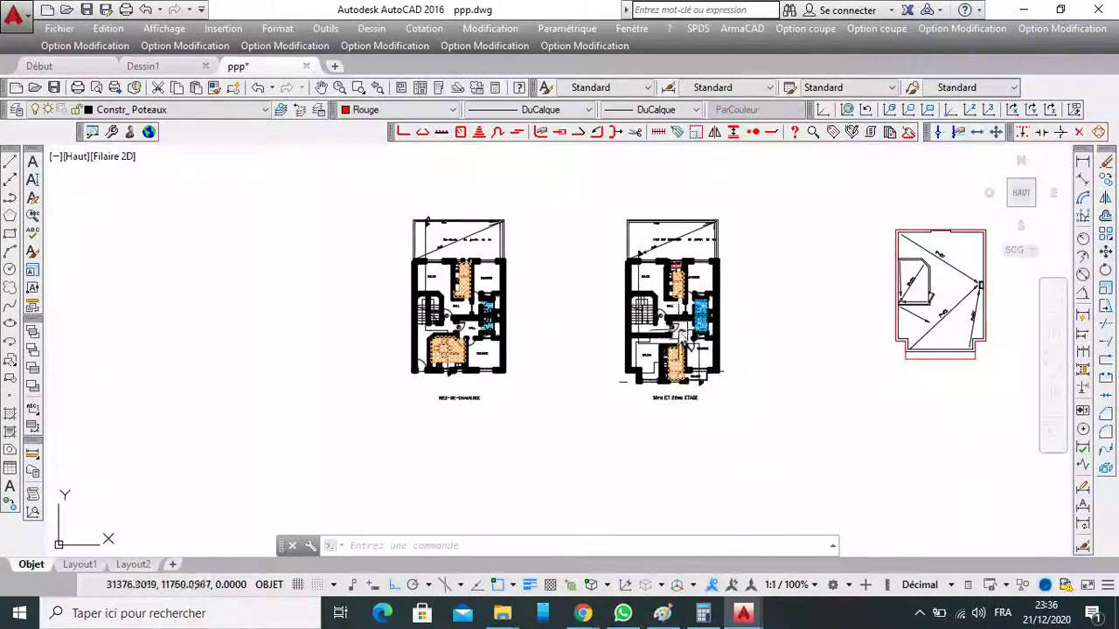
scroll(702, 305, "down", 2)
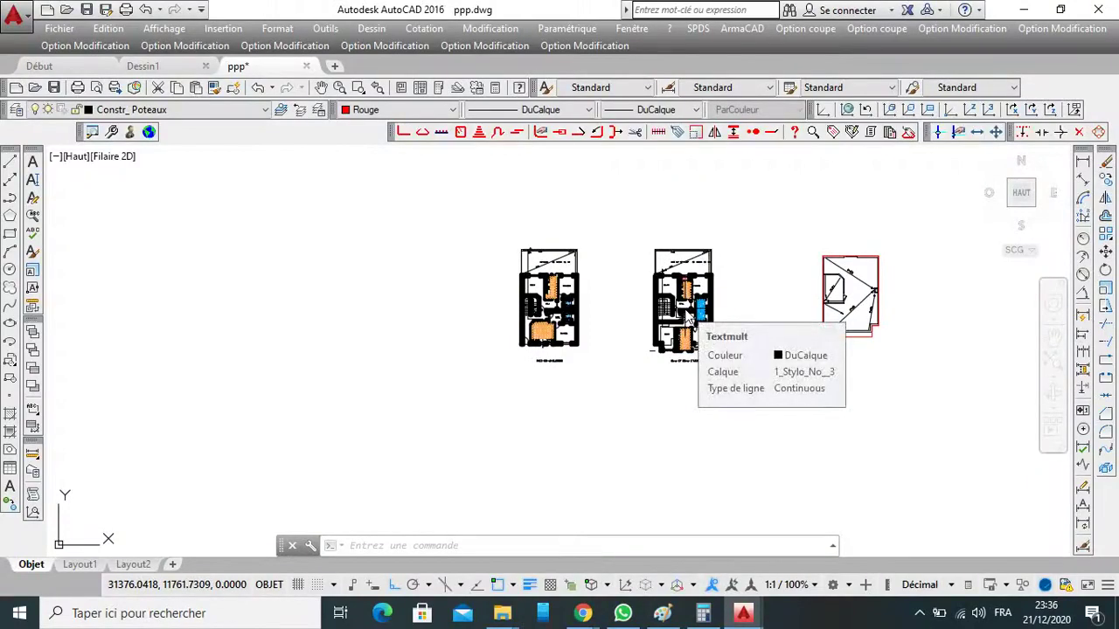
scroll(688, 317, "up", 8)
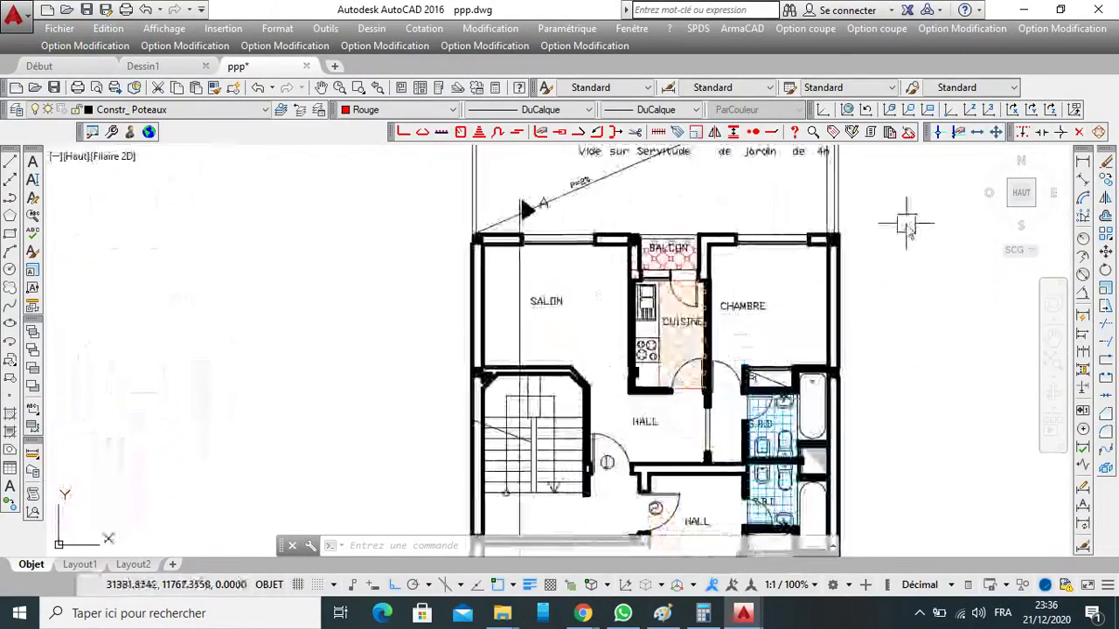
Compare the kitchens, balconies, bathrooms and stairs of the ground floor plan with those of the first and second floor plan.
scroll(530, 264, "down", 4)
scroll(522, 264, "up", 8)
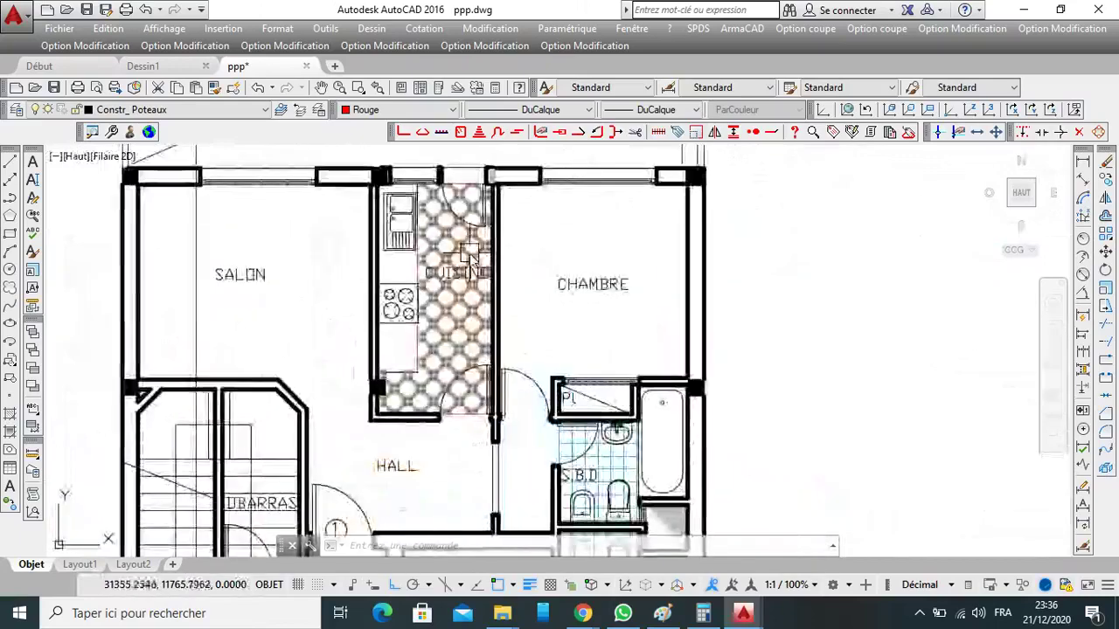
scroll(516, 272, "down", 6)
scroll(514, 279, "down", 6)
scroll(791, 293, "up", 8)
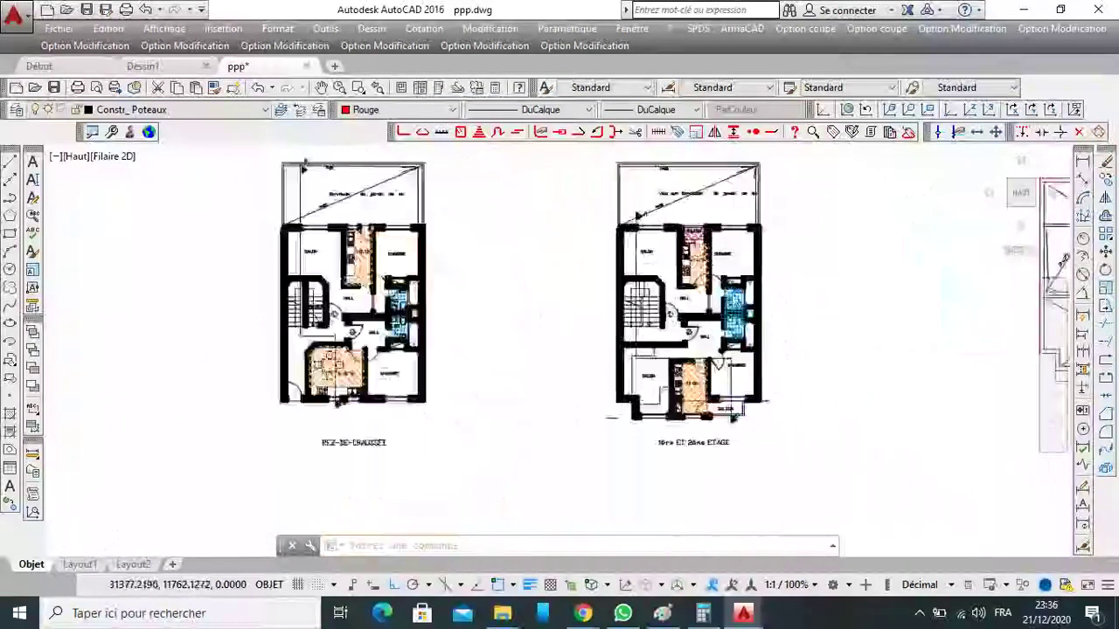
scroll(797, 298, "down", 5)
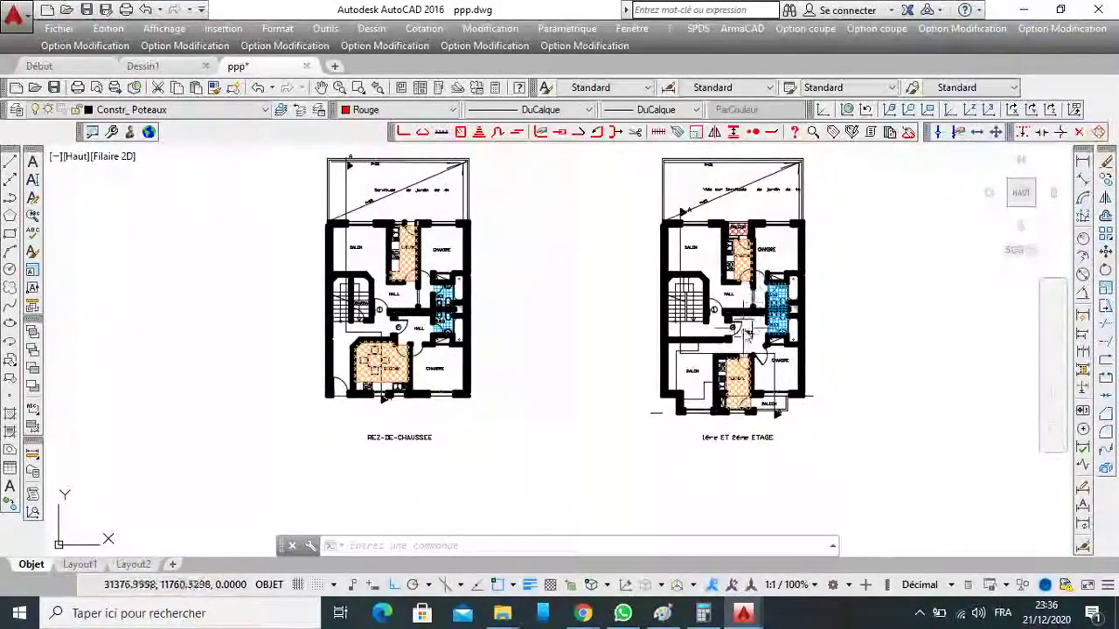
scroll(769, 280, "up", 5)
scroll(730, 316, "down", 4)
scroll(729, 316, "up", 6)
scroll(730, 316, "down", 4)
scroll(717, 288, "up", 5)
scroll(752, 279, "down", 6)
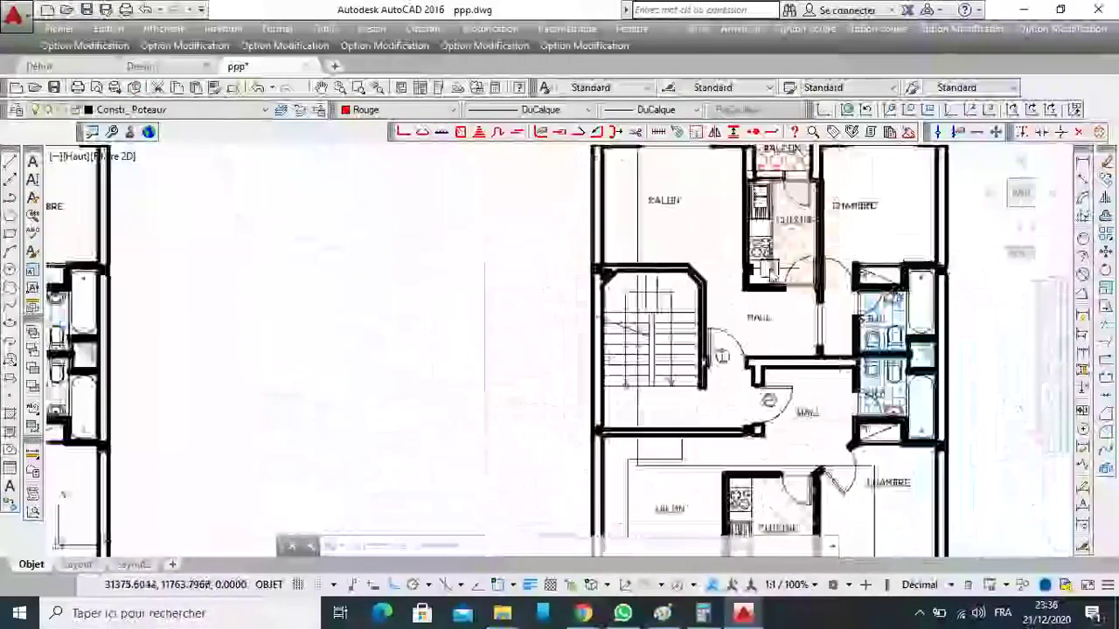
scroll(761, 271, "down", 2)
scroll(208, 253, "up", 8)
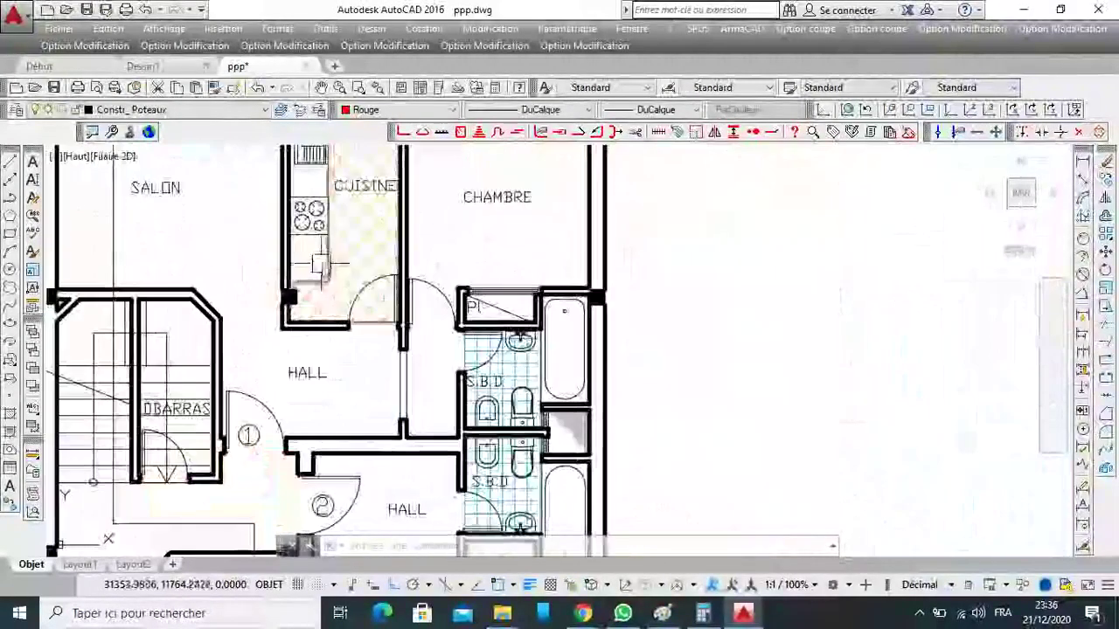
scroll(350, 297, "down", 8)
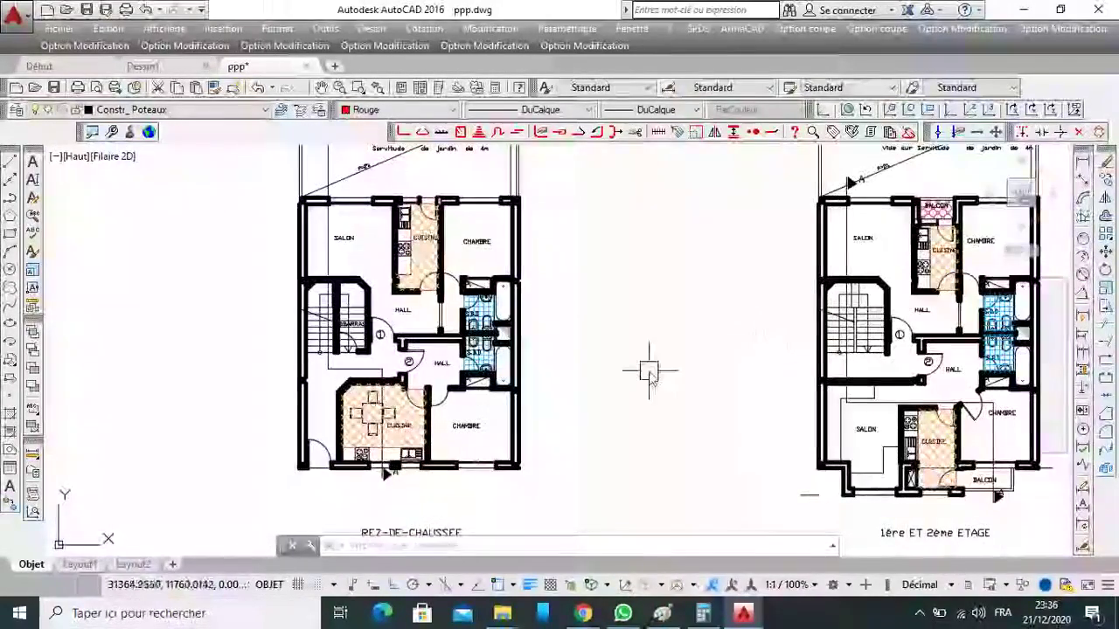
scroll(638, 349, "down", 2)
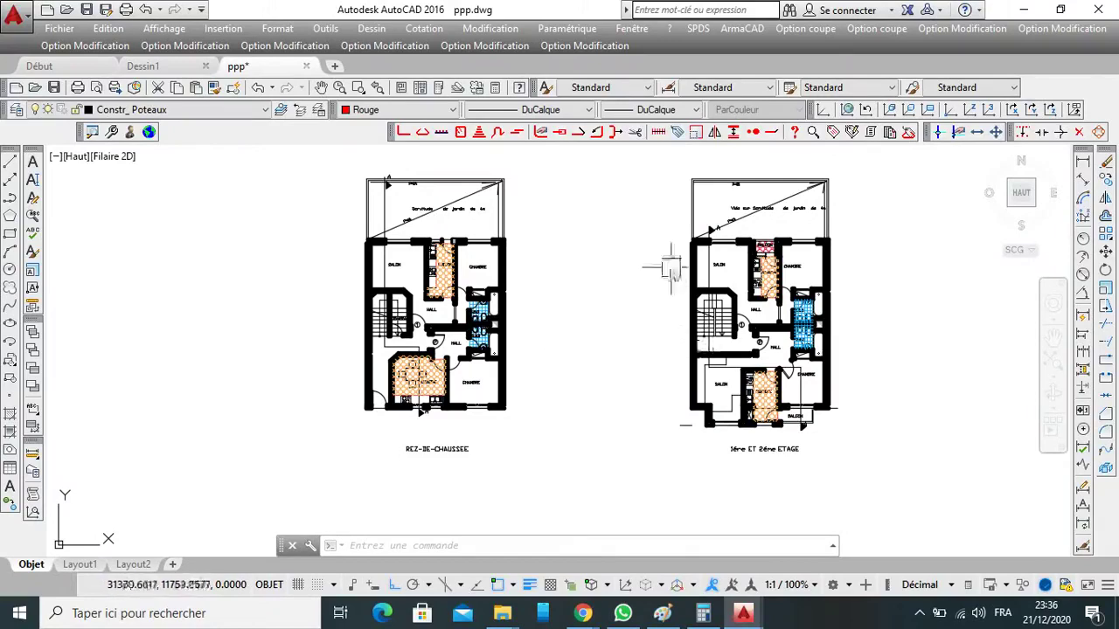
scroll(317, 176, "up", 4)
scroll(317, 177, "down", 4)
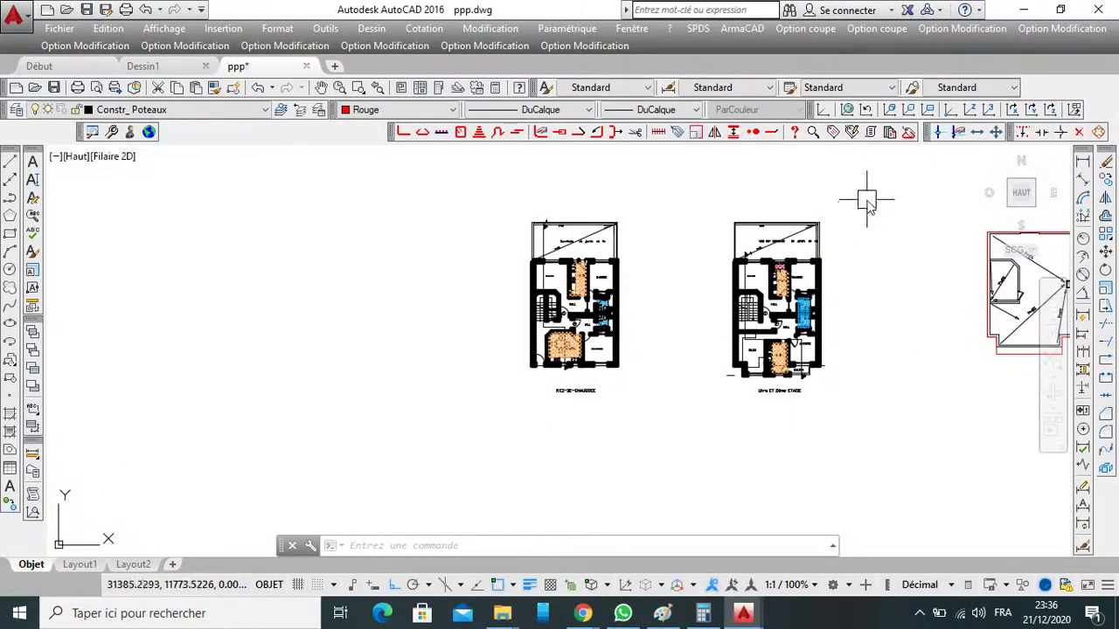
left_click(882, 229)
left_click(697, 449)
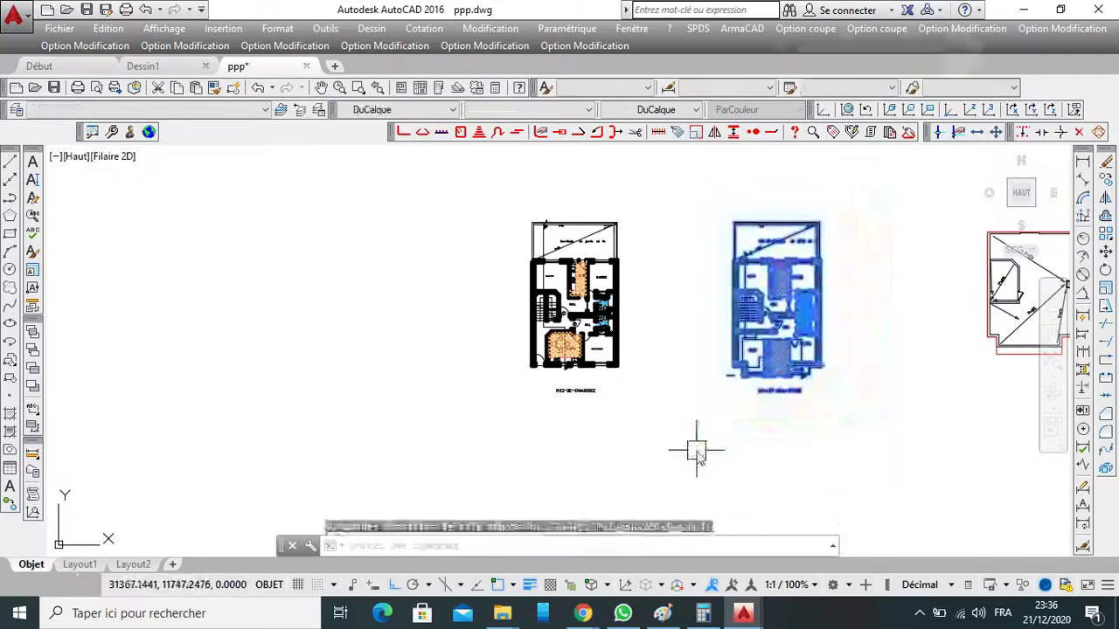
left_click(9, 381)
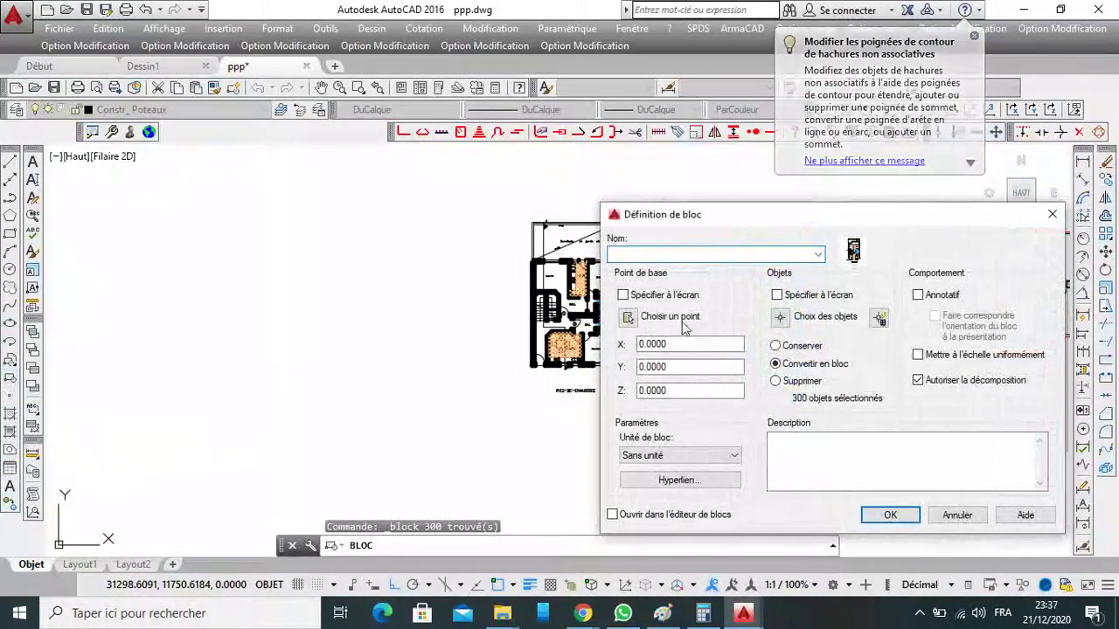
left_click_drag(823, 217, 401, 144)
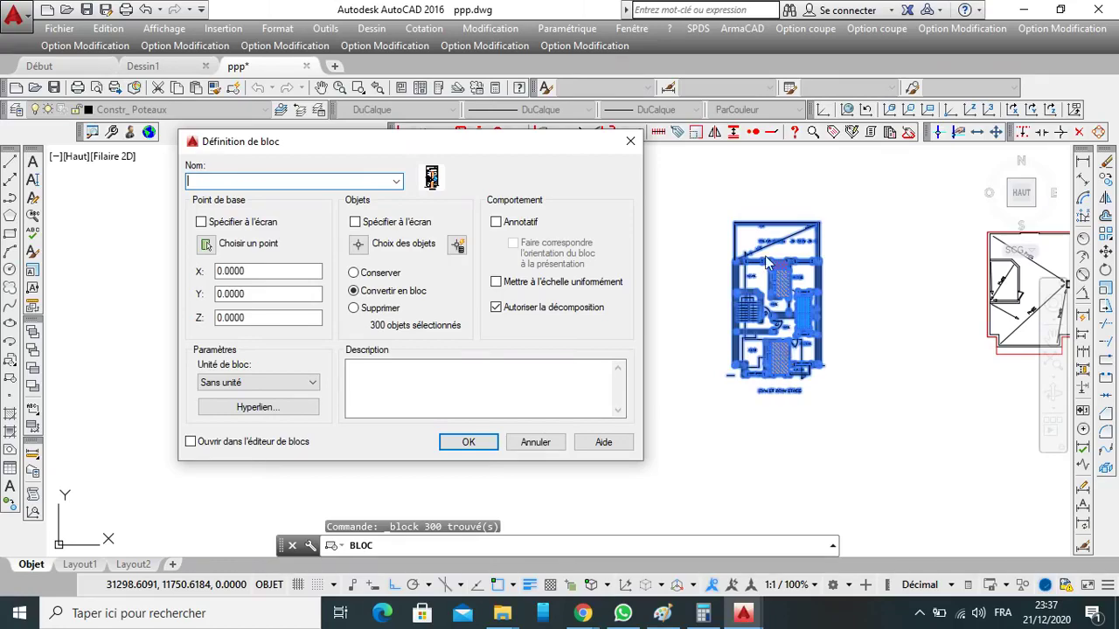
key("Escape")
Check the first and second floor plan for separate objects by selecting its garden diagonal, a bedroom window line and the servitude text.
scroll(748, 365, "up", 3)
scroll(817, 201, "up", 4)
left_click(712, 202)
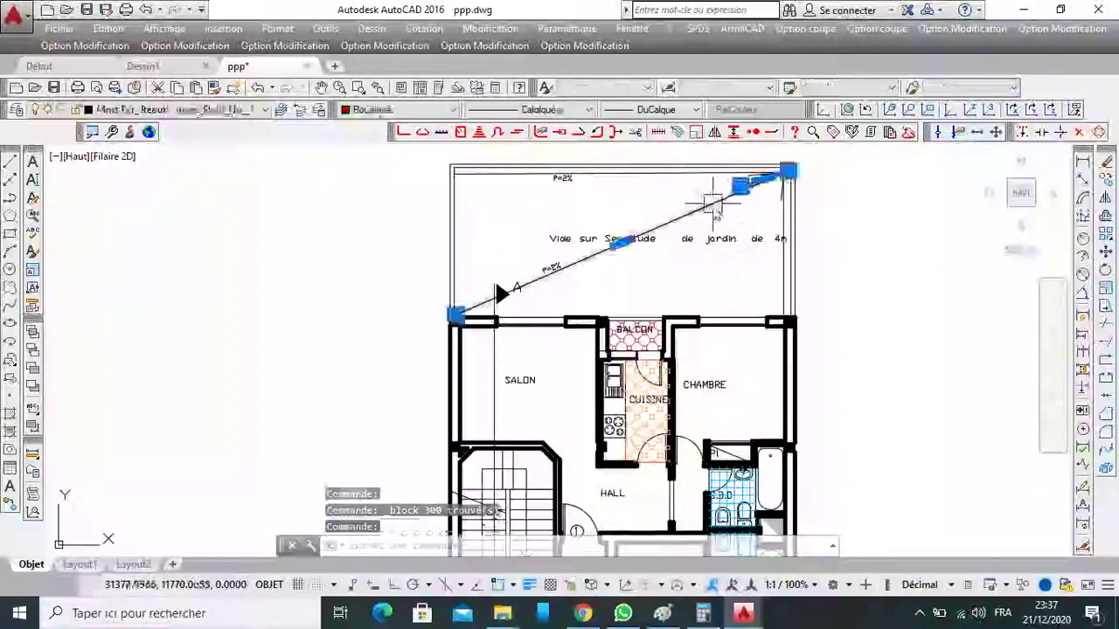
key("Escape")
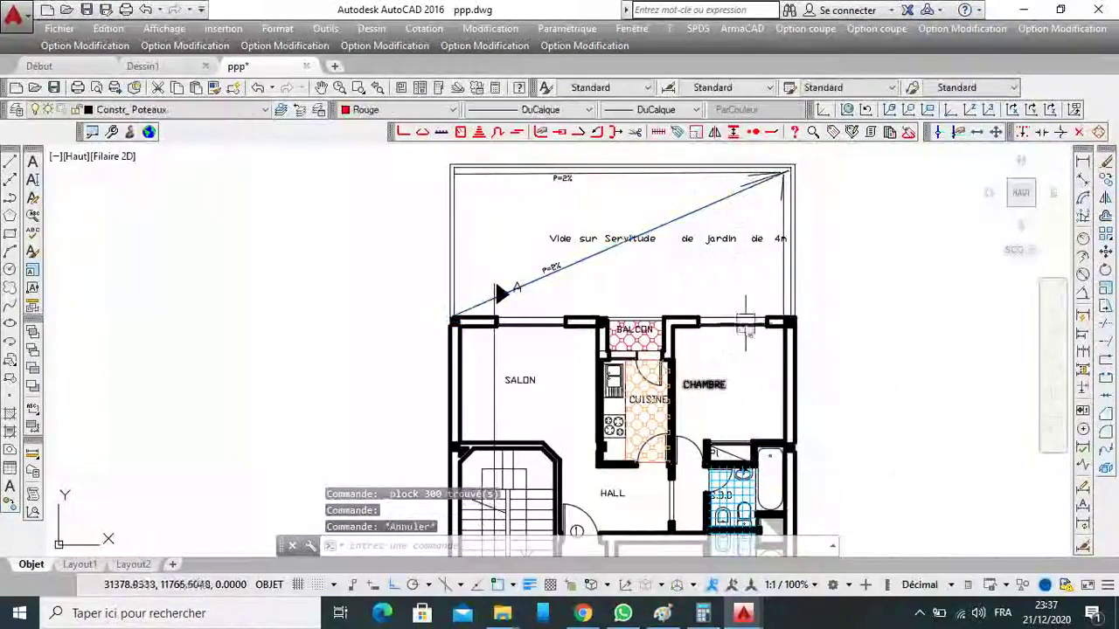
left_click(746, 324)
scroll(745, 328, "up", 4)
scroll(731, 407, "down", 7)
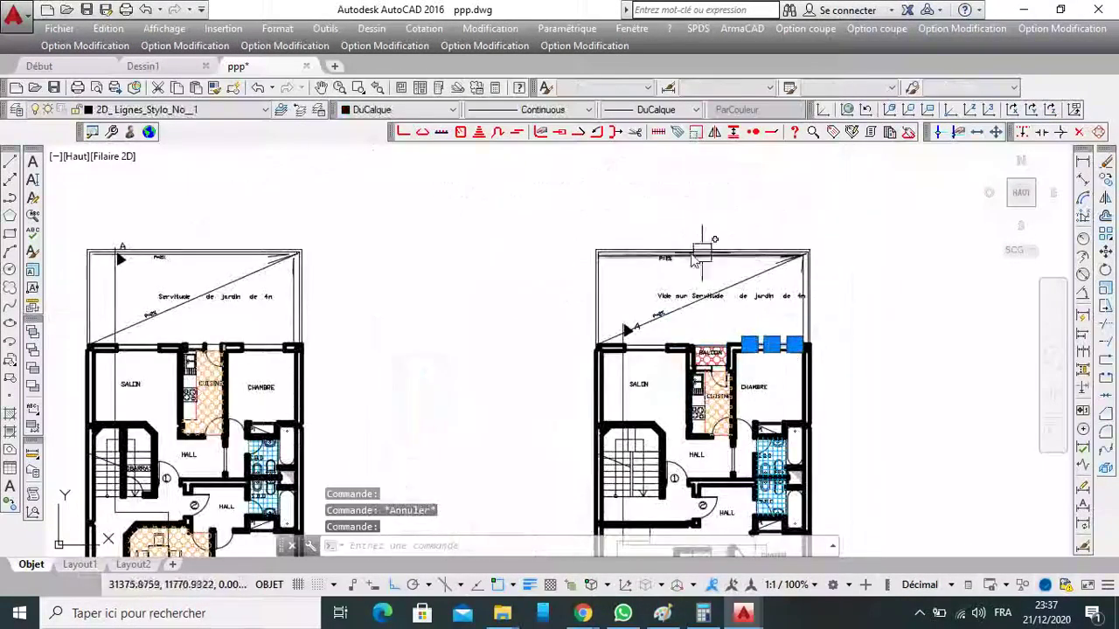
scroll(726, 264, "up", 4)
left_click(720, 291)
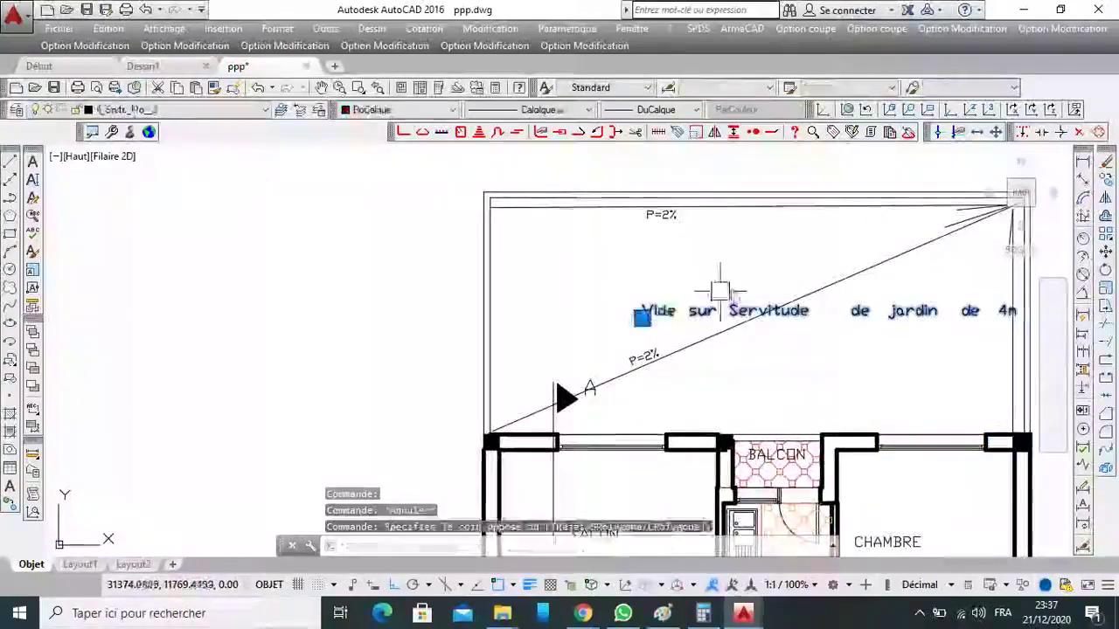
scroll(789, 279, "down", 4)
scroll(833, 207, "down", 3)
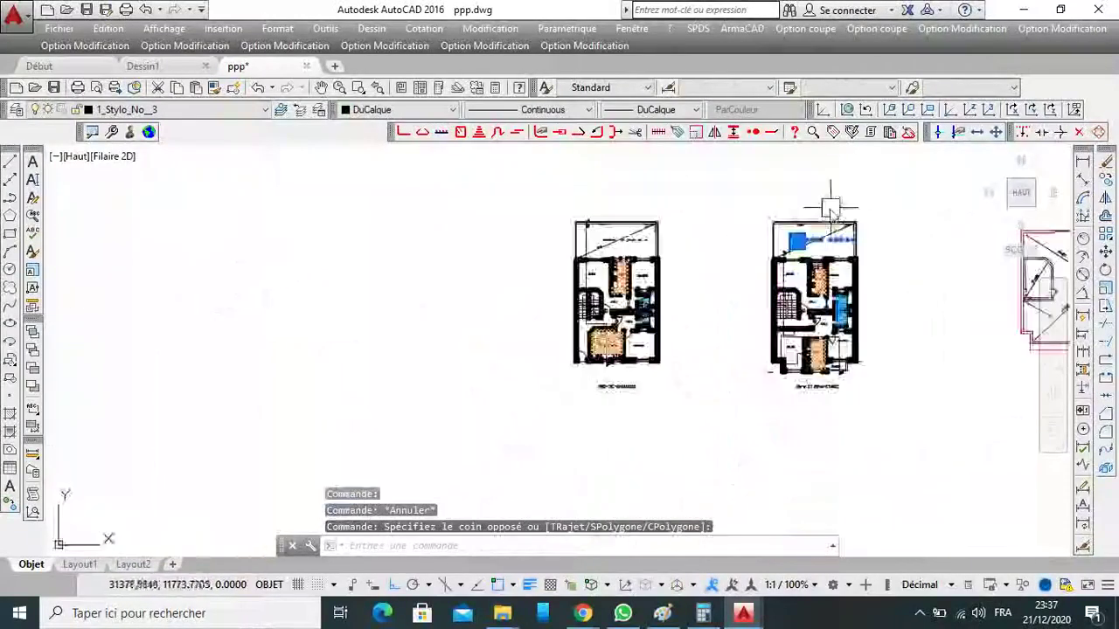
key("Escape")
scroll(866, 225, "up", 2)
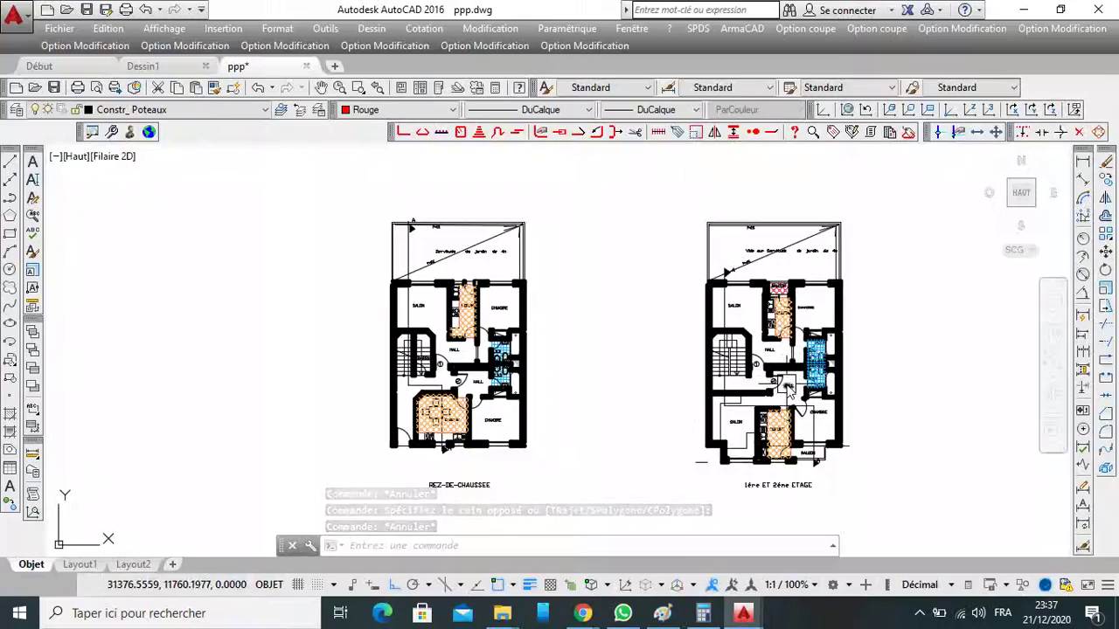
left_click(10, 381)
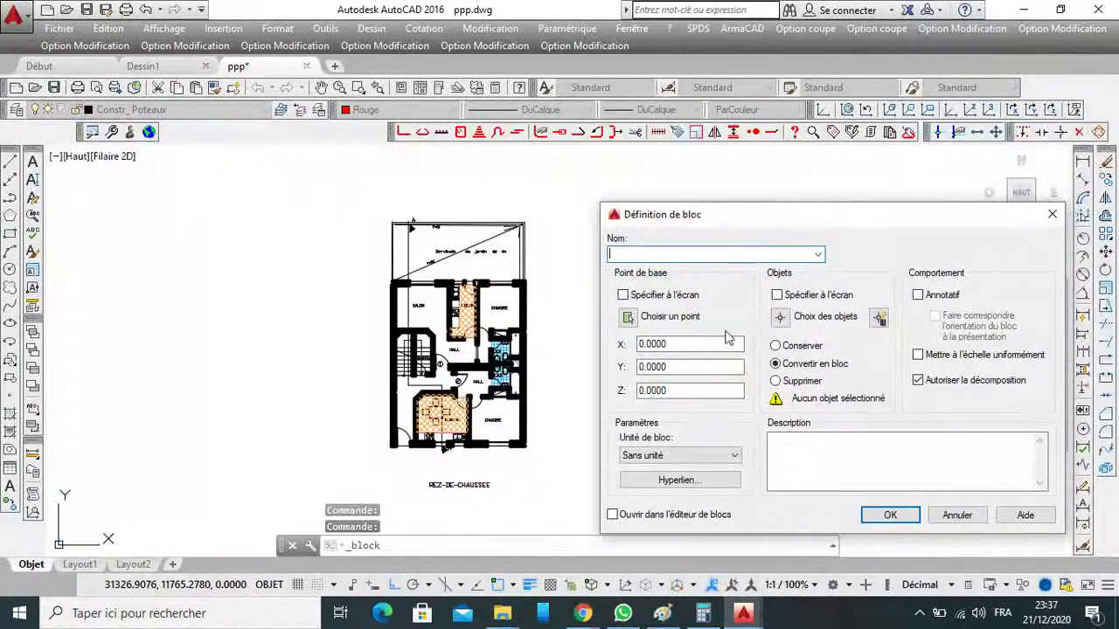
left_click(780, 317)
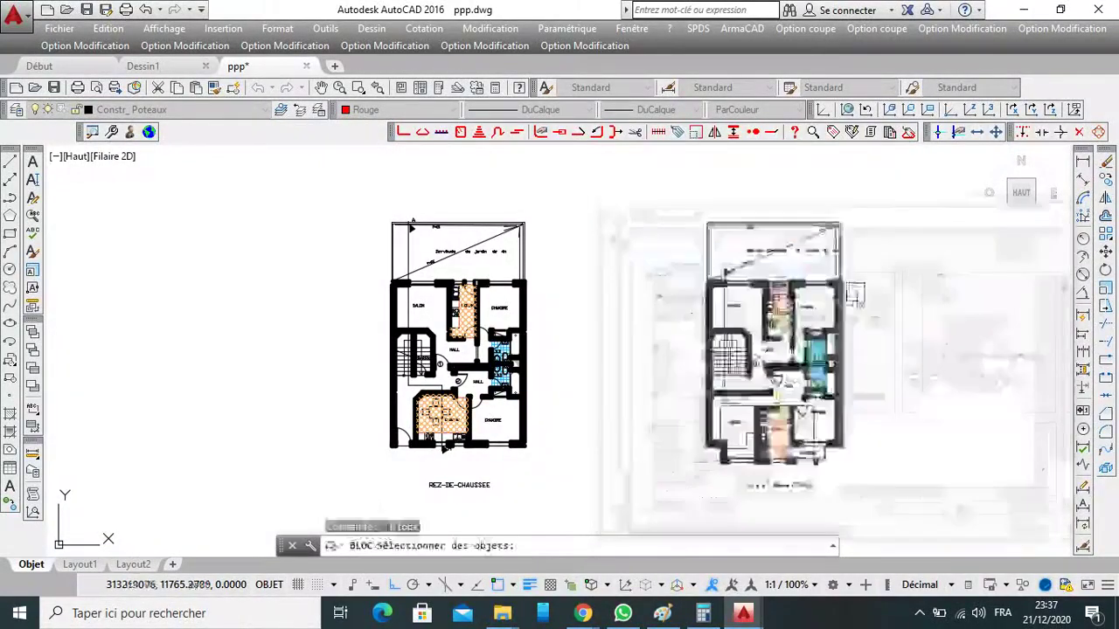
left_click(889, 196)
left_click(671, 509)
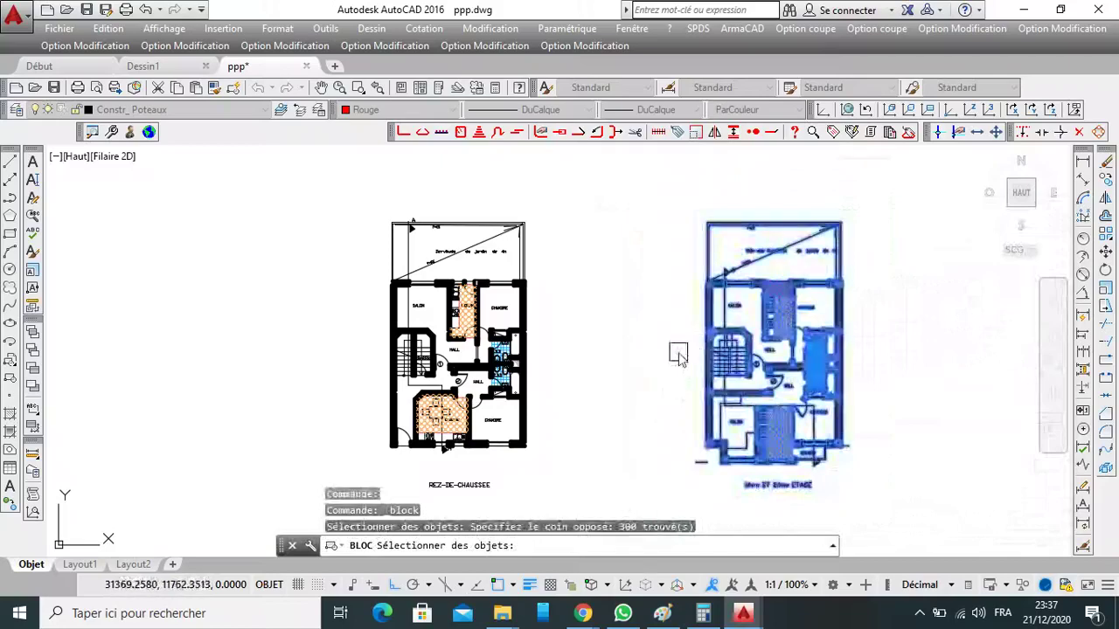
key("Return")
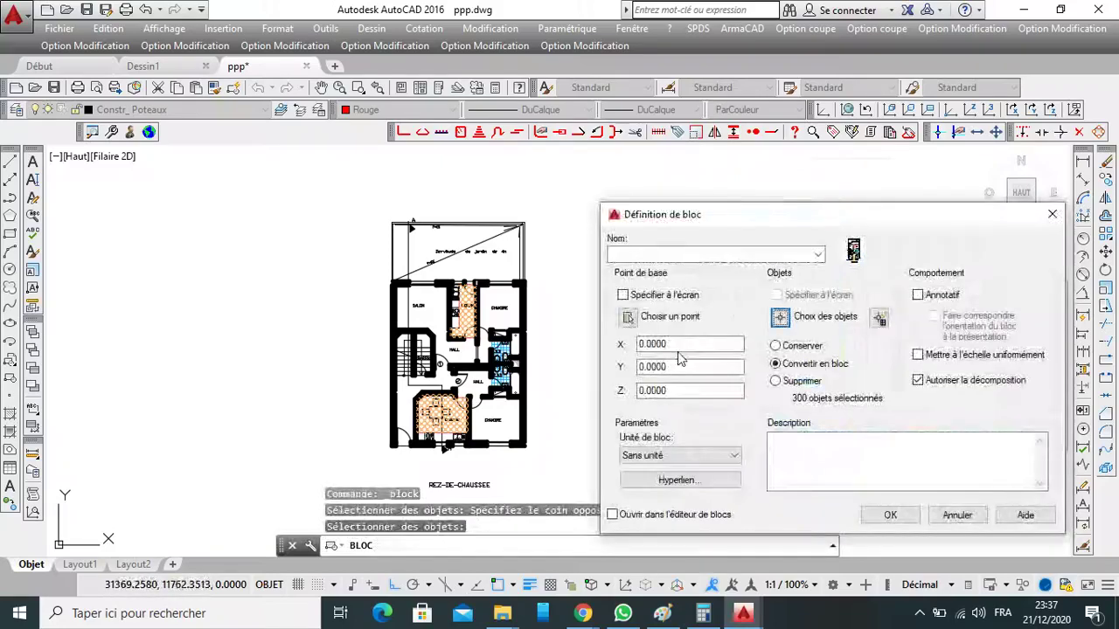
left_click(1049, 216)
key("Escape")
Define the whole first and second floor plan as a block named "1 et 2 eme etage", with its base point at the garden outline's upper-left corner.
left_click(899, 197)
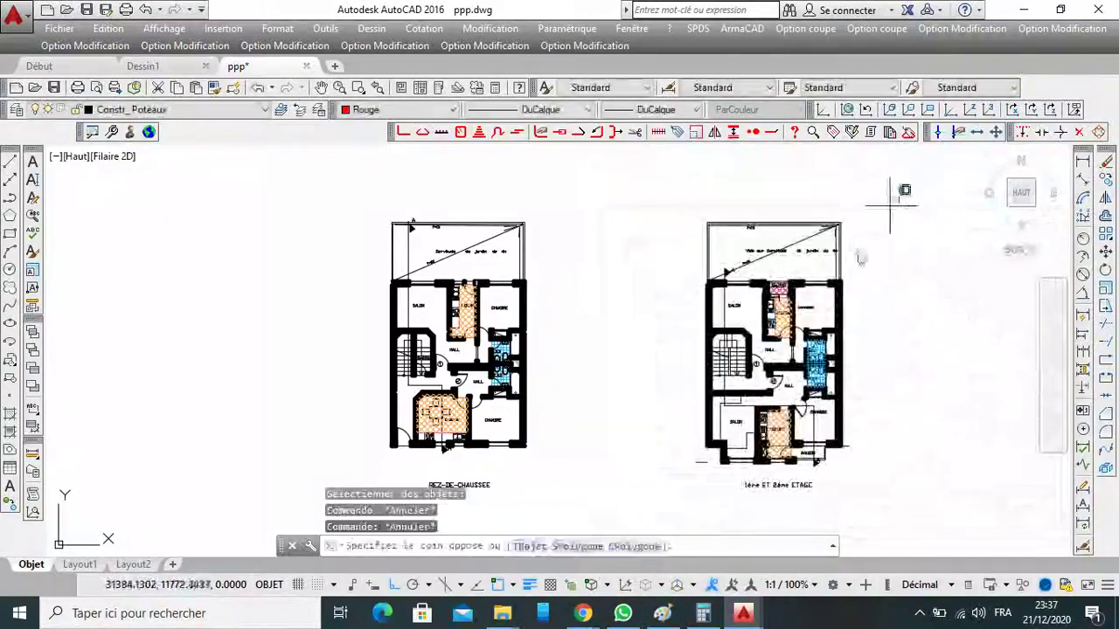
left_click(647, 507)
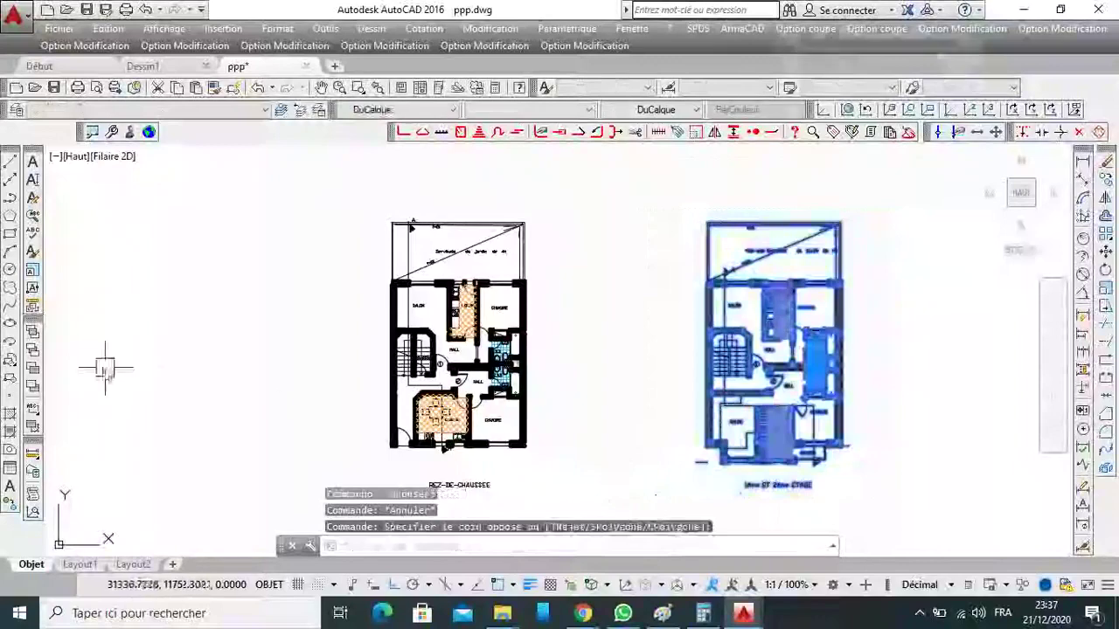
left_click(11, 381)
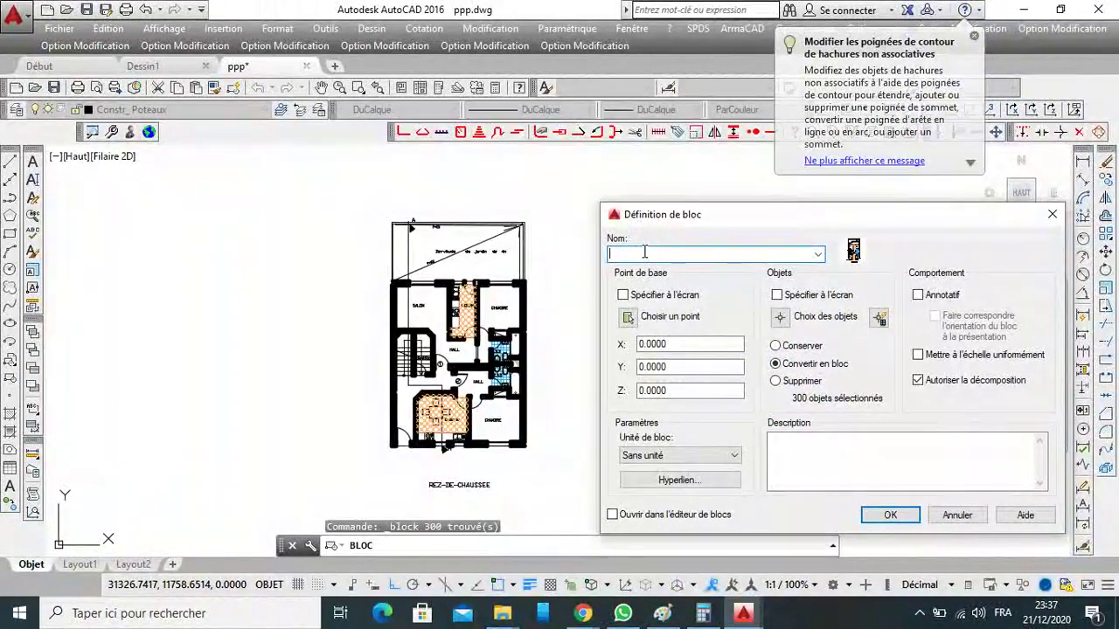
type("1 et 2 eme etage")
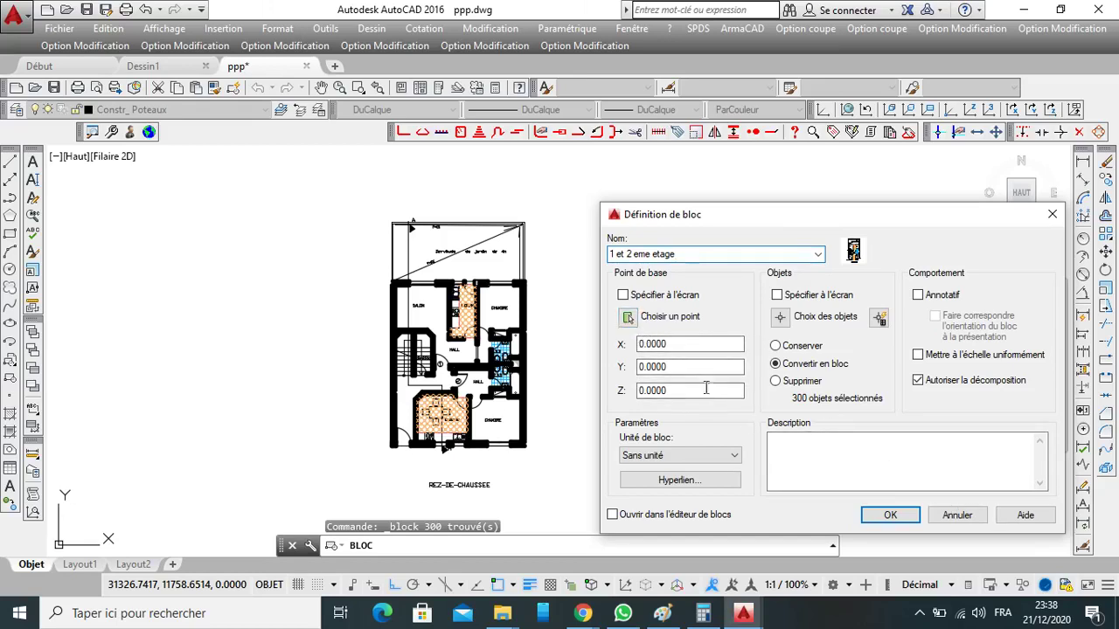
left_click(623, 296)
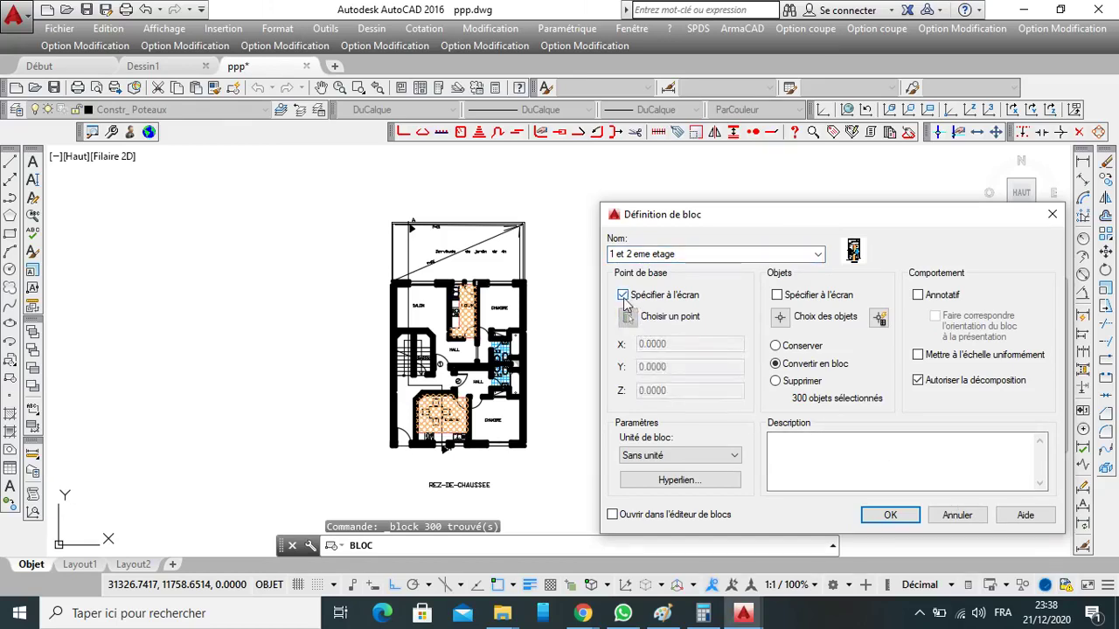
left_click(628, 316)
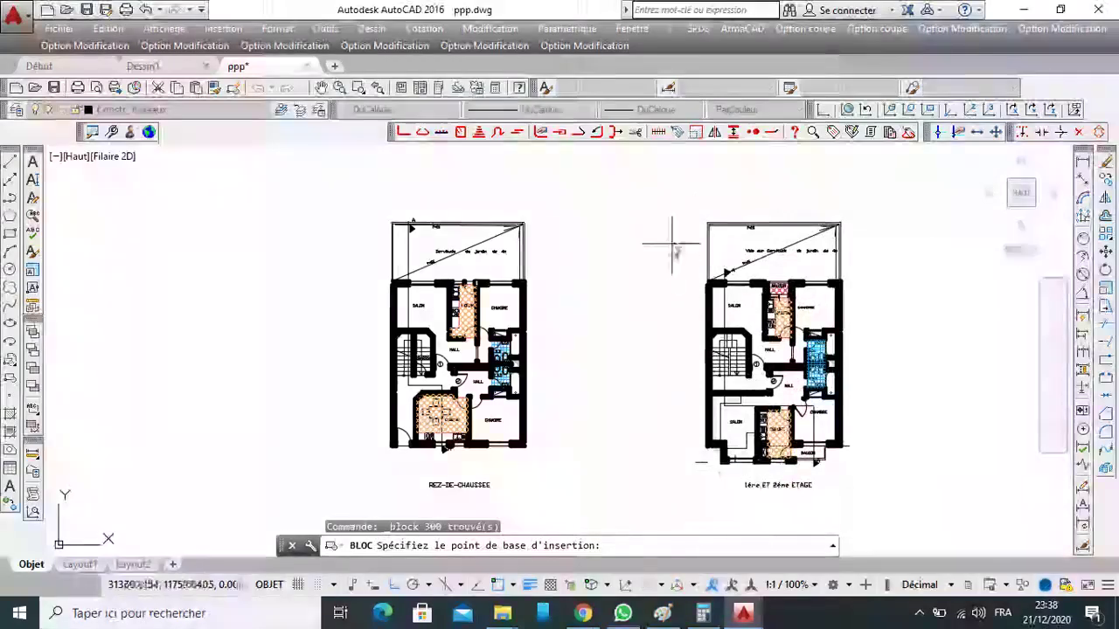
scroll(712, 212, "up", 5)
left_click(720, 226)
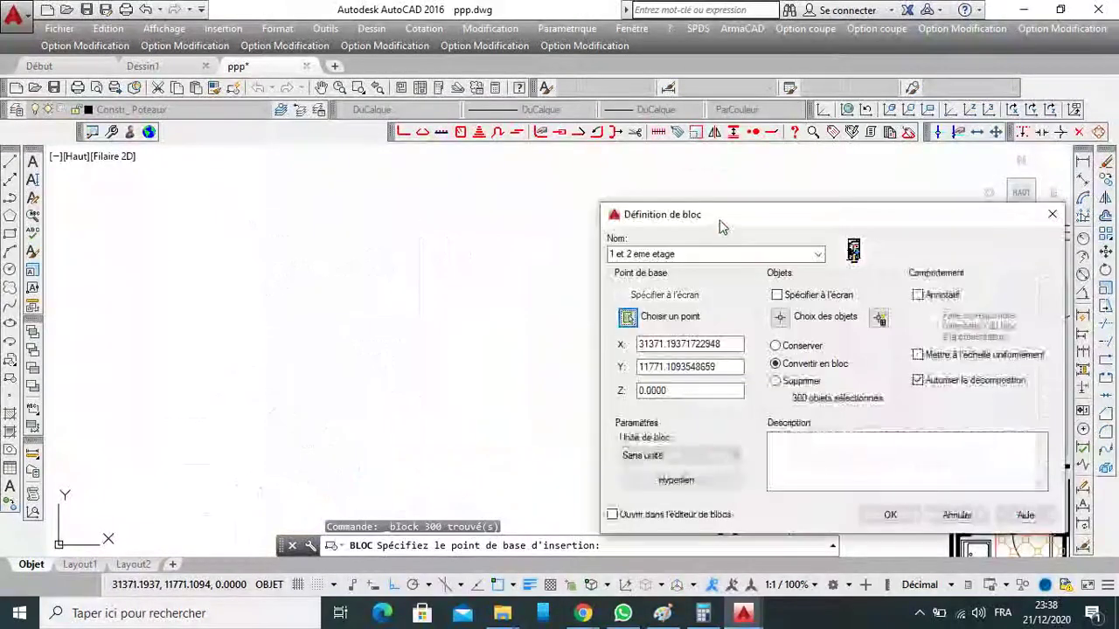
left_click(890, 516)
scroll(686, 266, "down", 5)
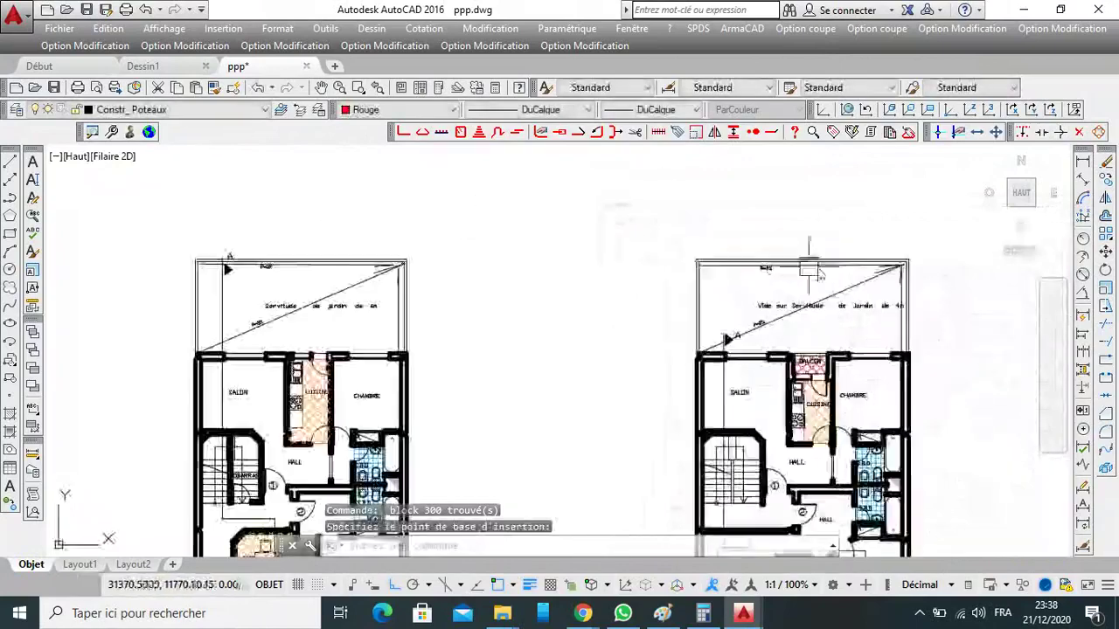
Try moving the first and second floor block to the left of the ground floor plan, and undo the move.
scroll(738, 258, "down", 4)
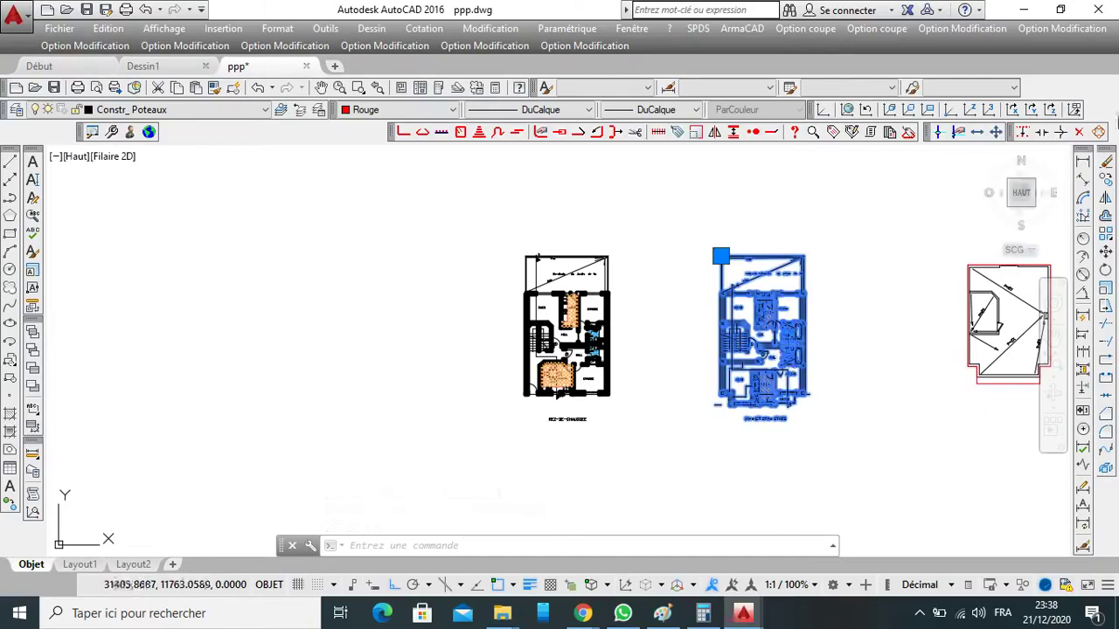
left_click(1106, 252)
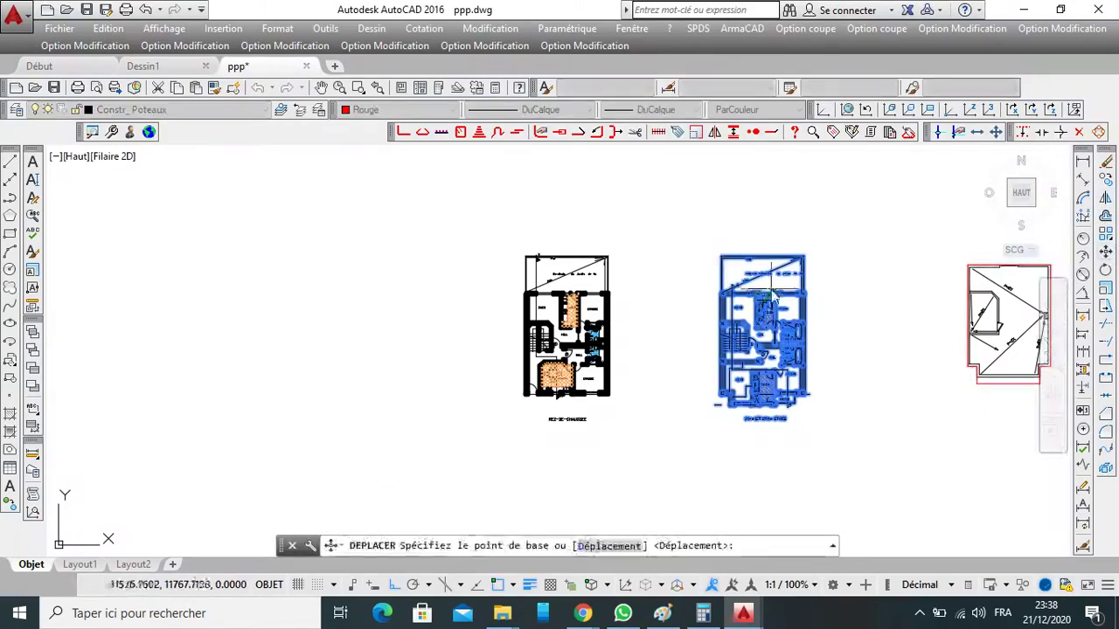
left_click(783, 224)
left_click(311, 224)
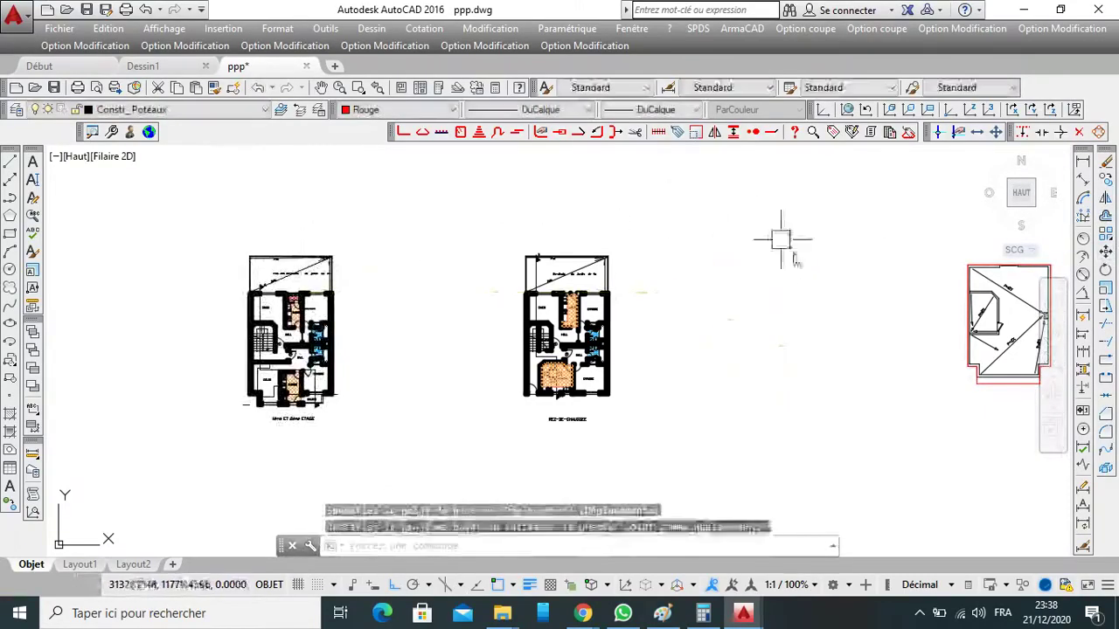
left_click(258, 87)
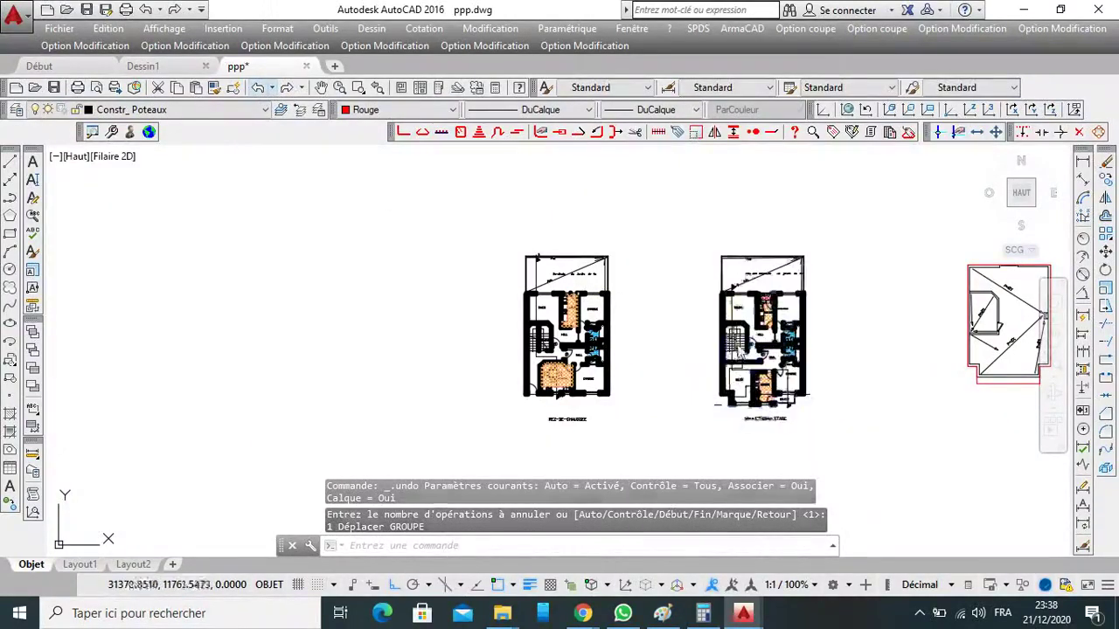
Check how the first and second floor block selects compared with the ground floor plan, leaving nothing selected.
left_click(751, 332)
scroll(874, 275, "down", 2)
scroll(843, 295, "up", 2)
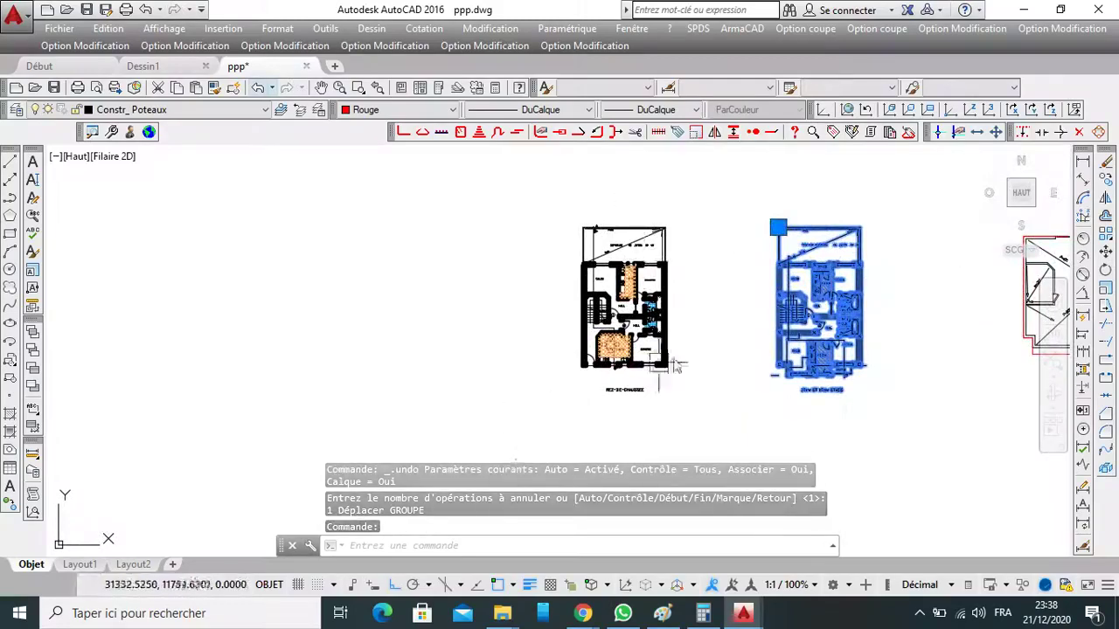
left_click(695, 181)
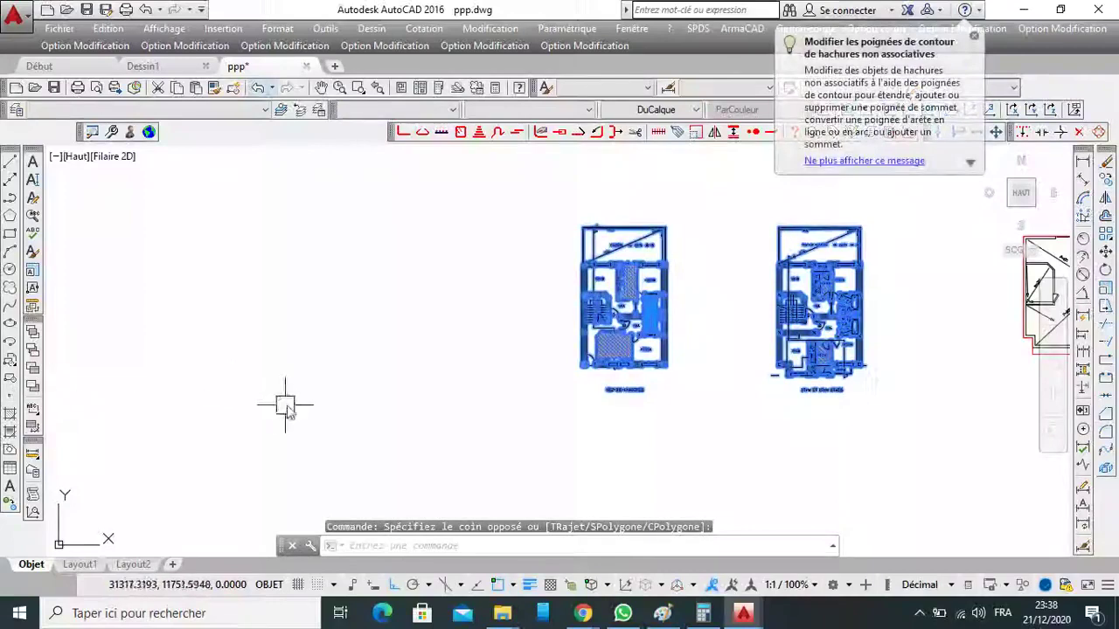
key("Escape")
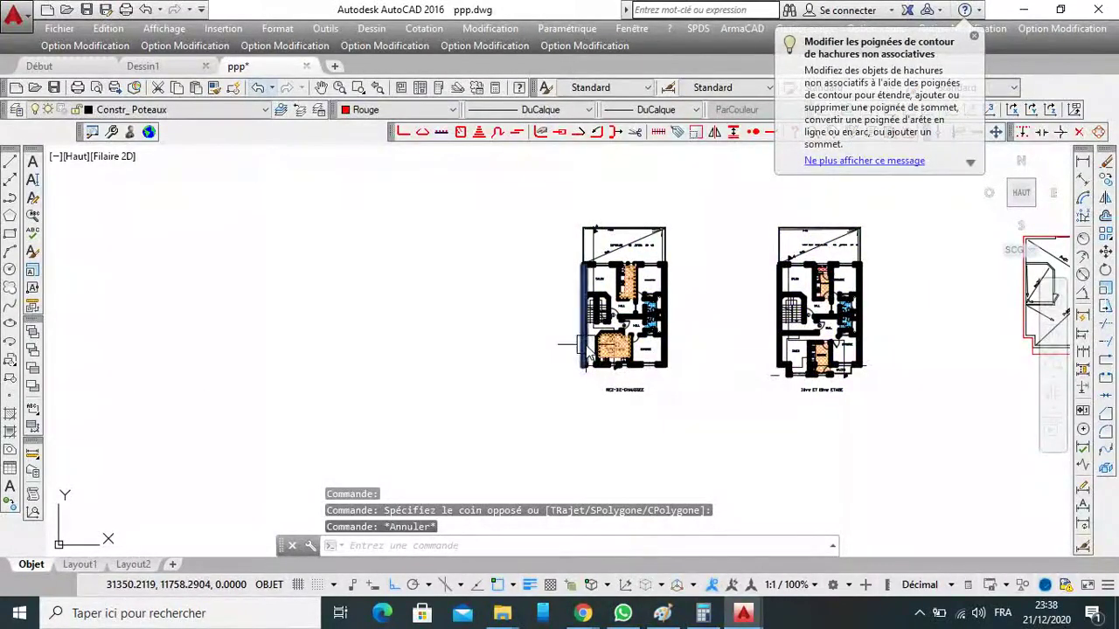
Create a new layer named "plan archi" and close the layer manager.
left_click(18, 112)
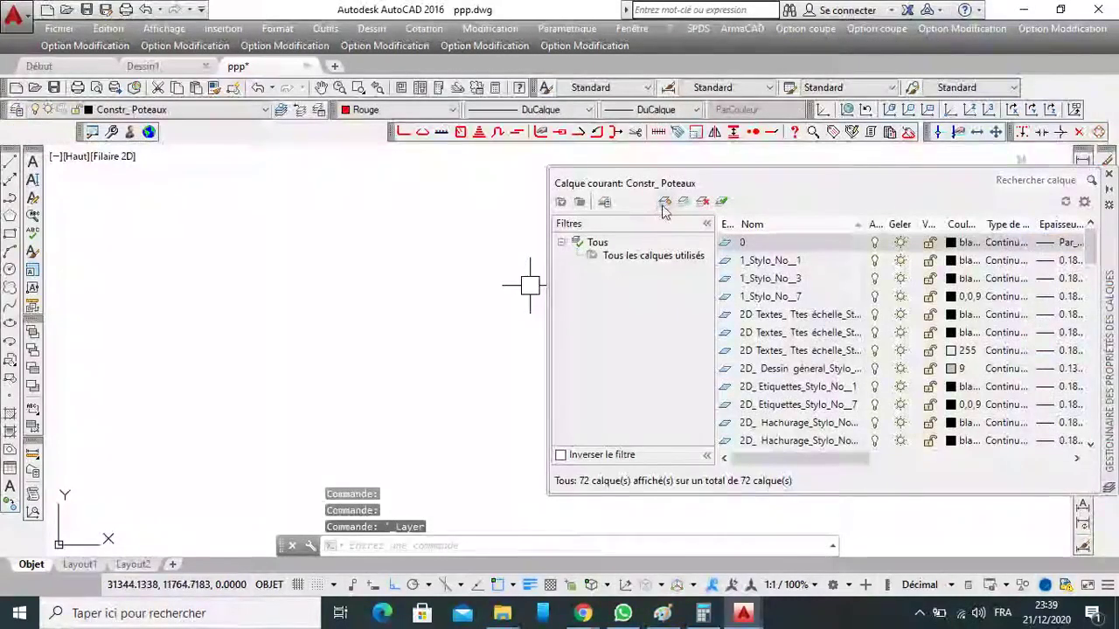
left_click(666, 203)
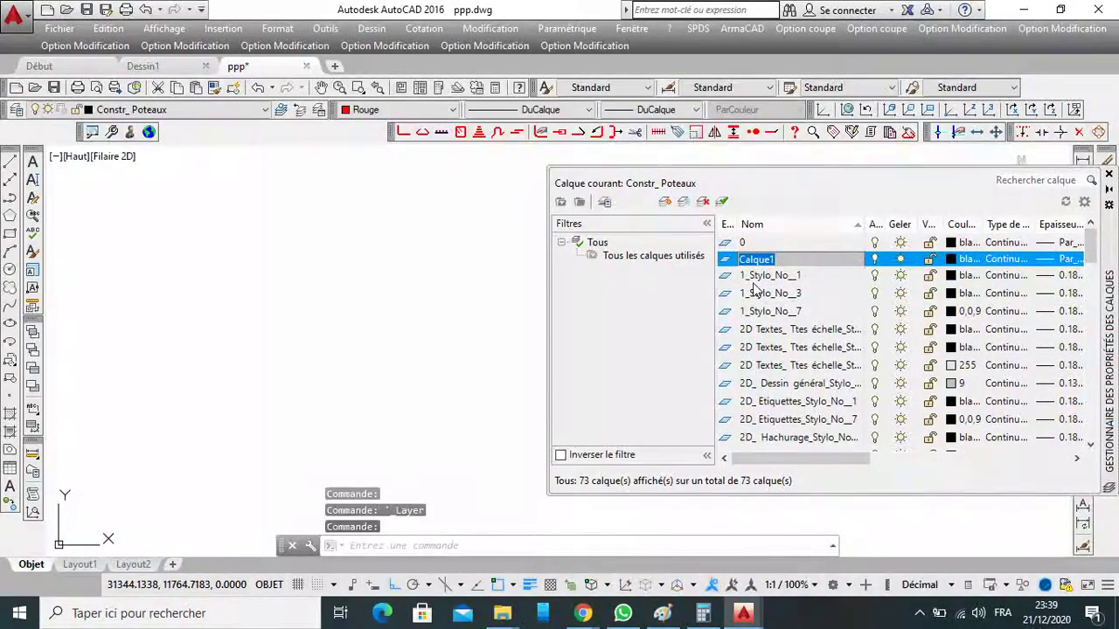
type("plan ")
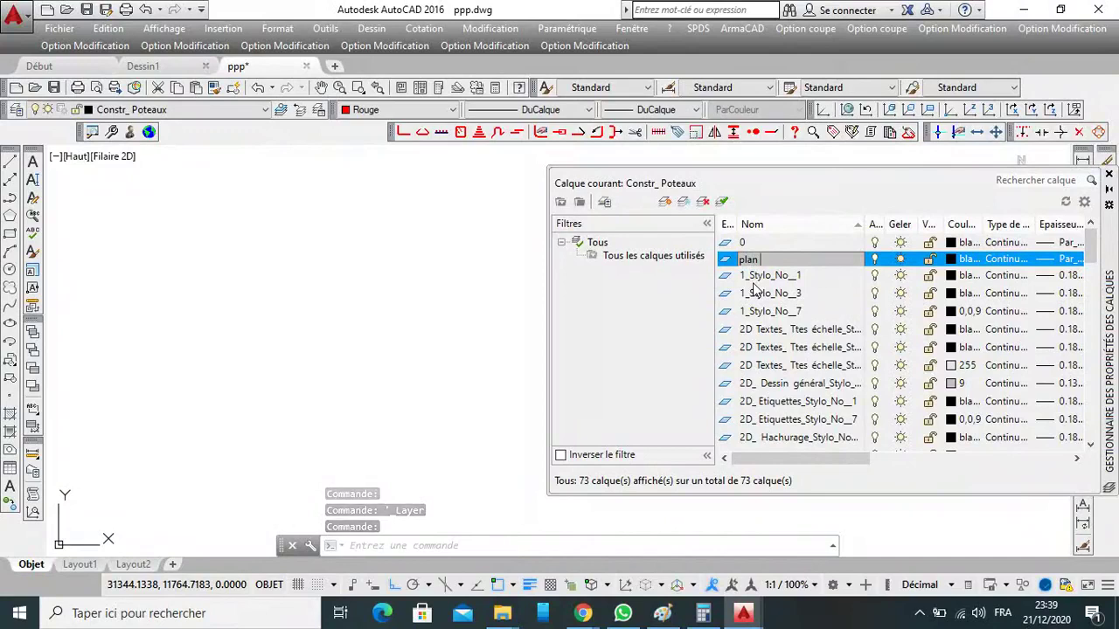
type("archi")
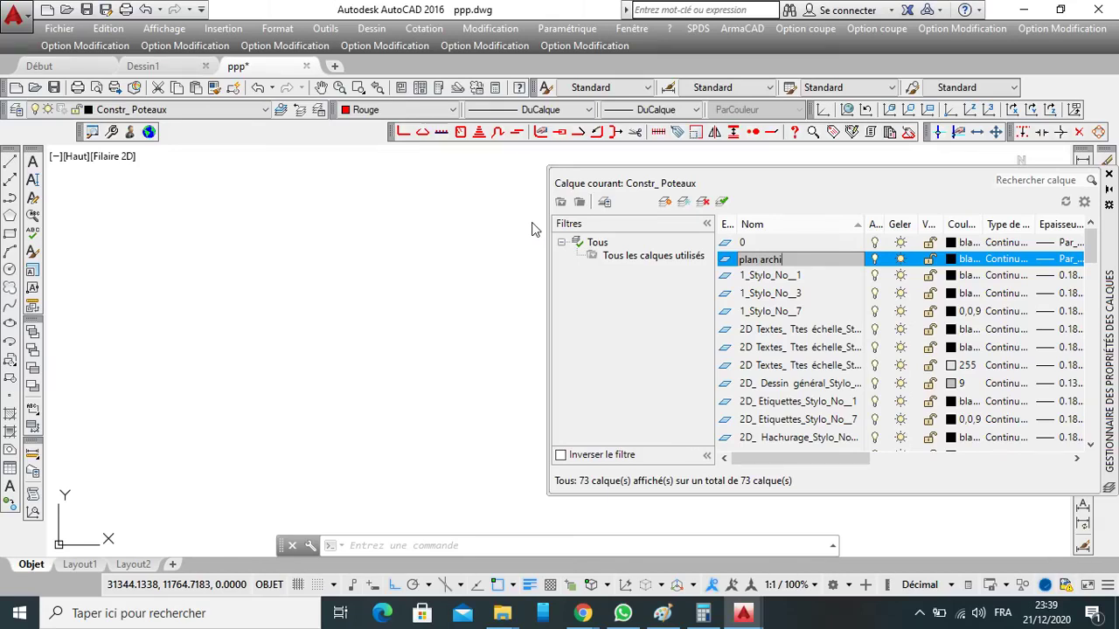
key("Return")
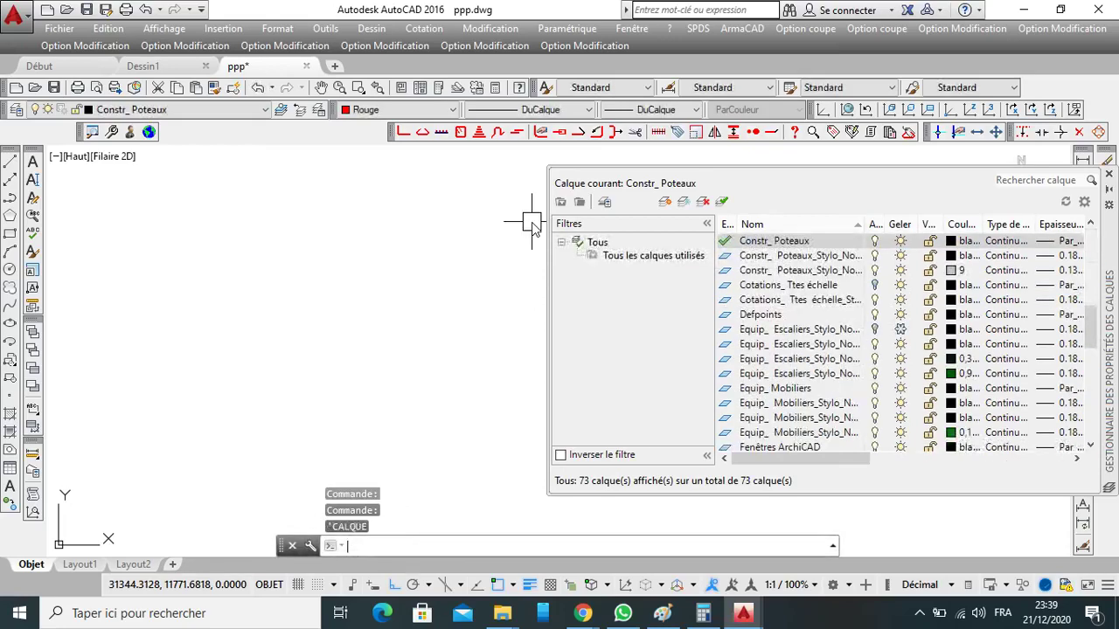
left_click(1108, 175)
Assign all objects of the ground floor plan, including its title, to the layer "plan archi".
left_click(729, 188)
left_click(484, 428)
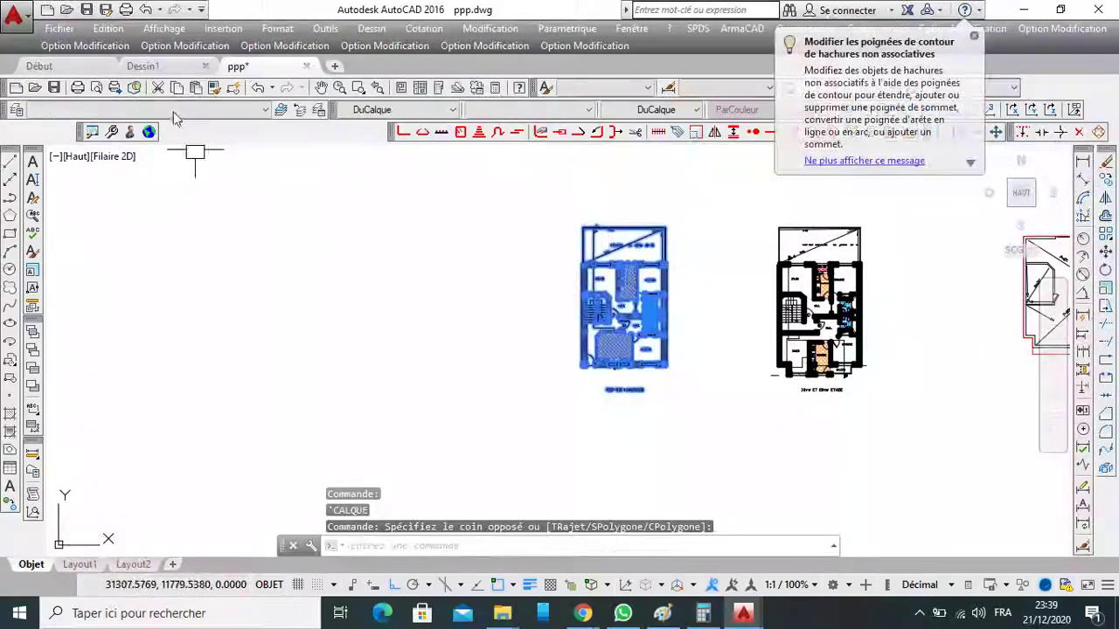
left_click(173, 110)
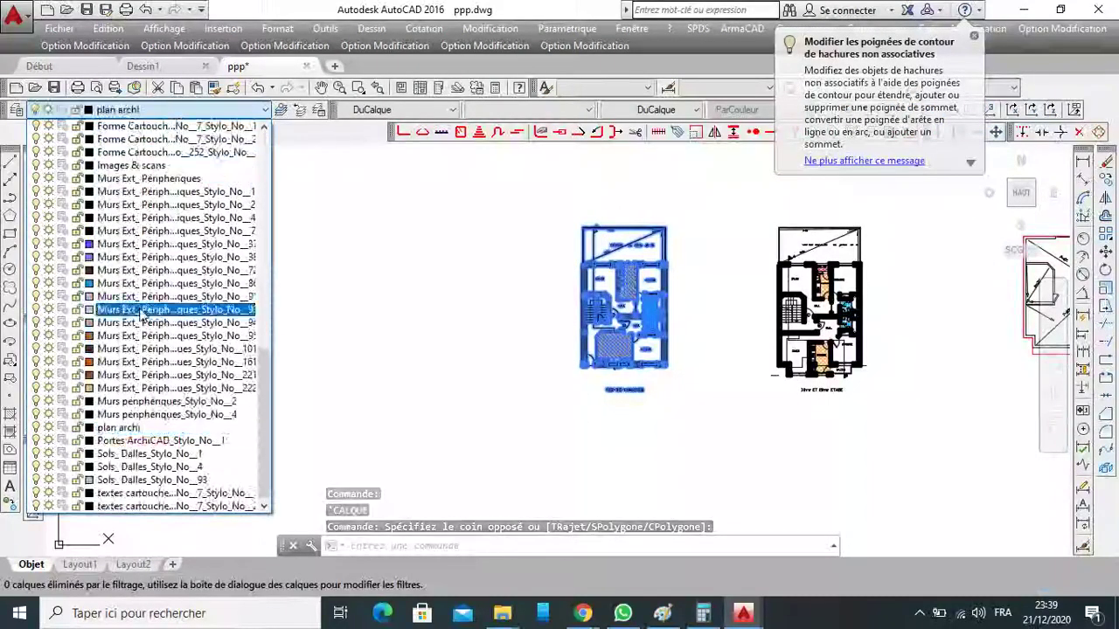
left_click(146, 429)
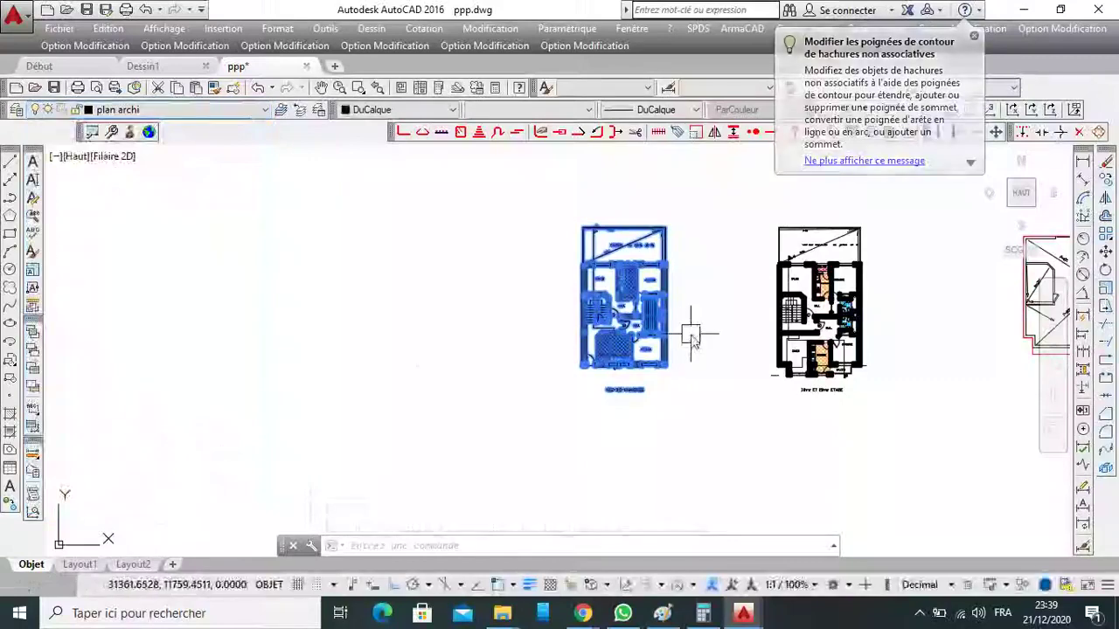
key("Escape")
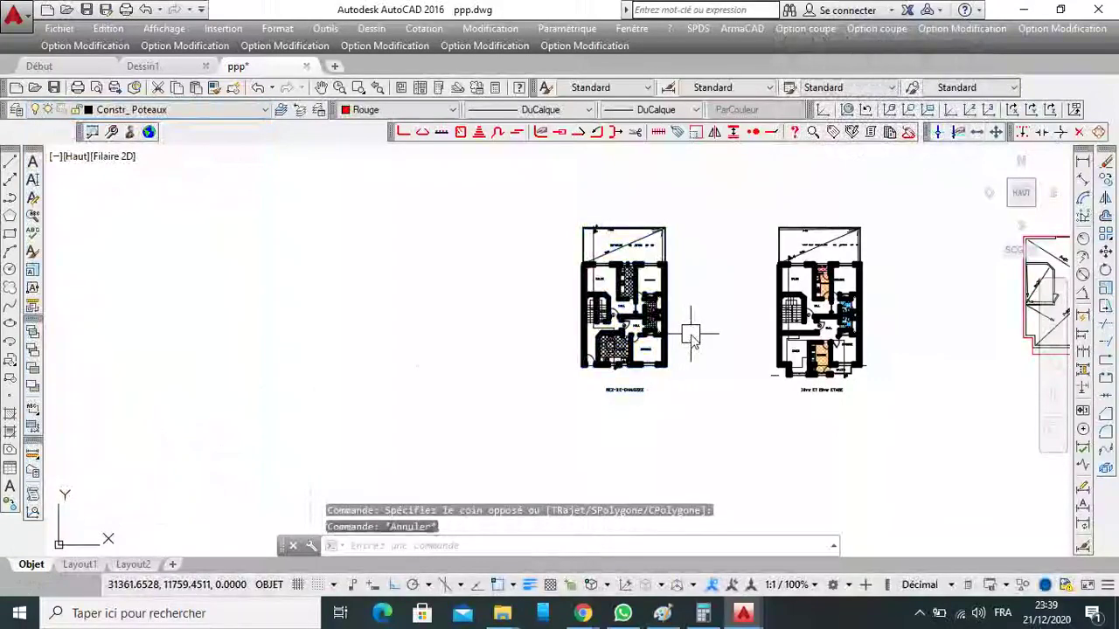
Check the layer of the ground floor plan objects and of the first and second floor block by selecting each.
left_click(706, 187)
left_click(534, 379)
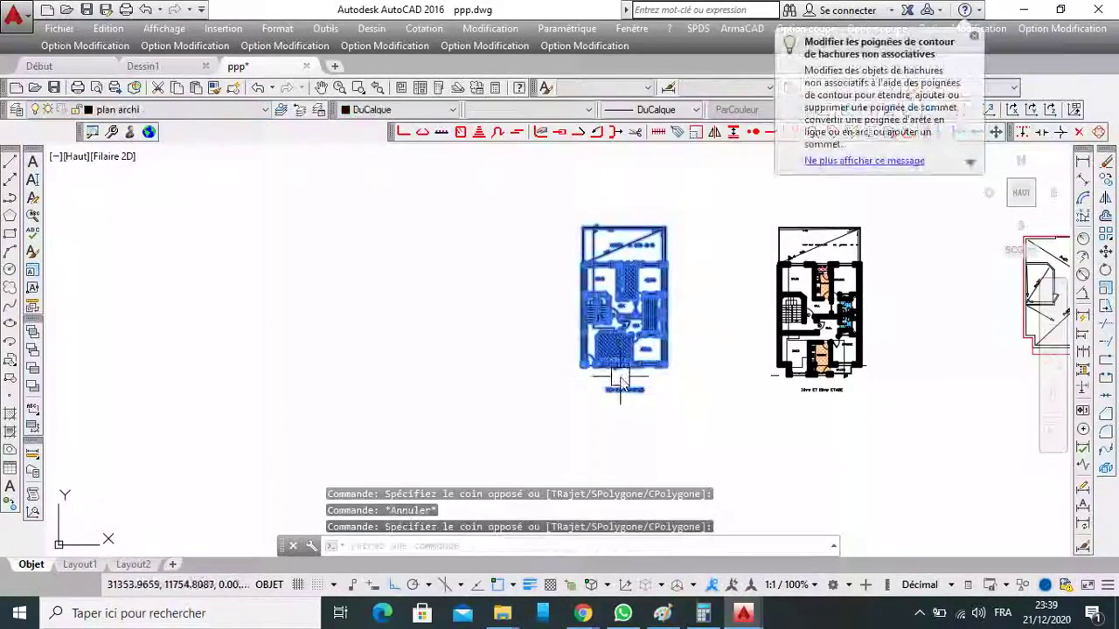
key("Escape")
left_click(776, 377)
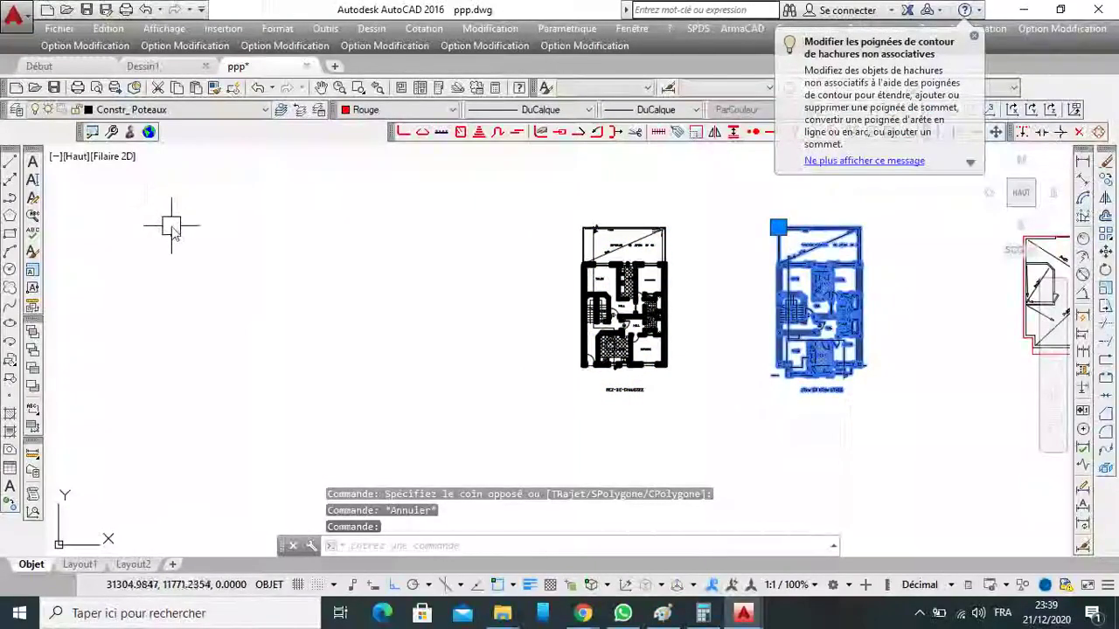
key("Escape")
Assign the first and second floor block to the layer "plan archi".
left_click(793, 291)
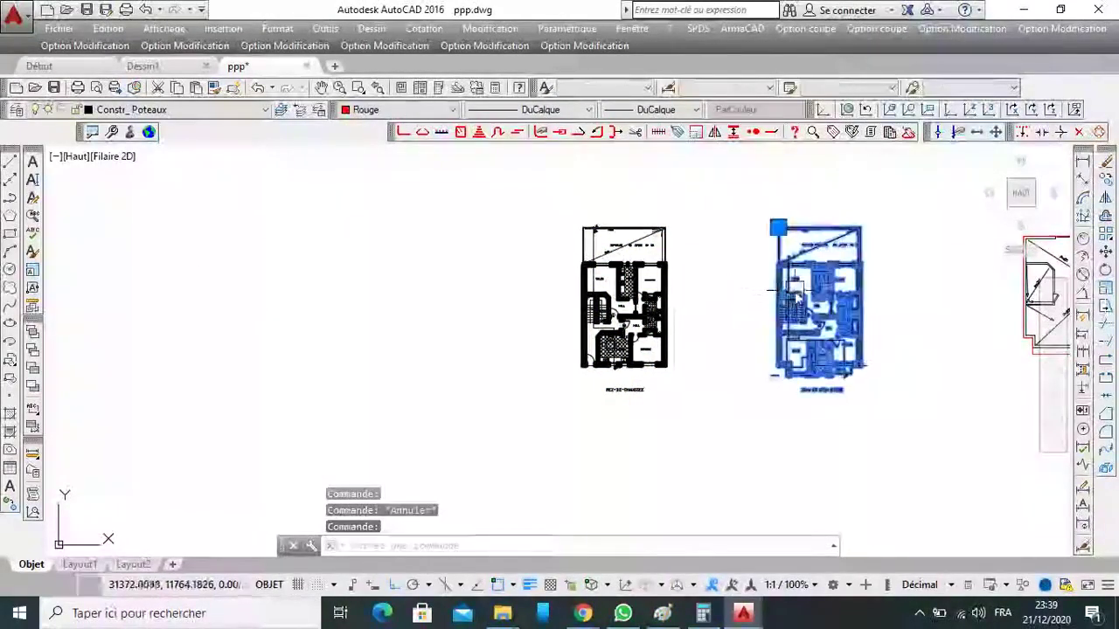
left_click(152, 112)
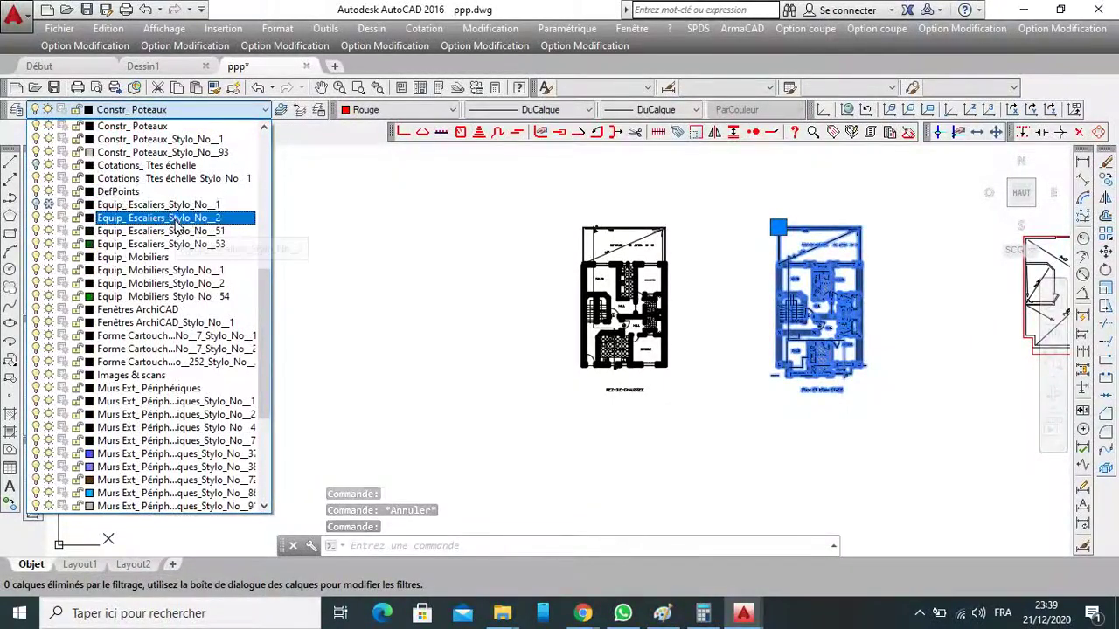
scroll(185, 358, "down", 5)
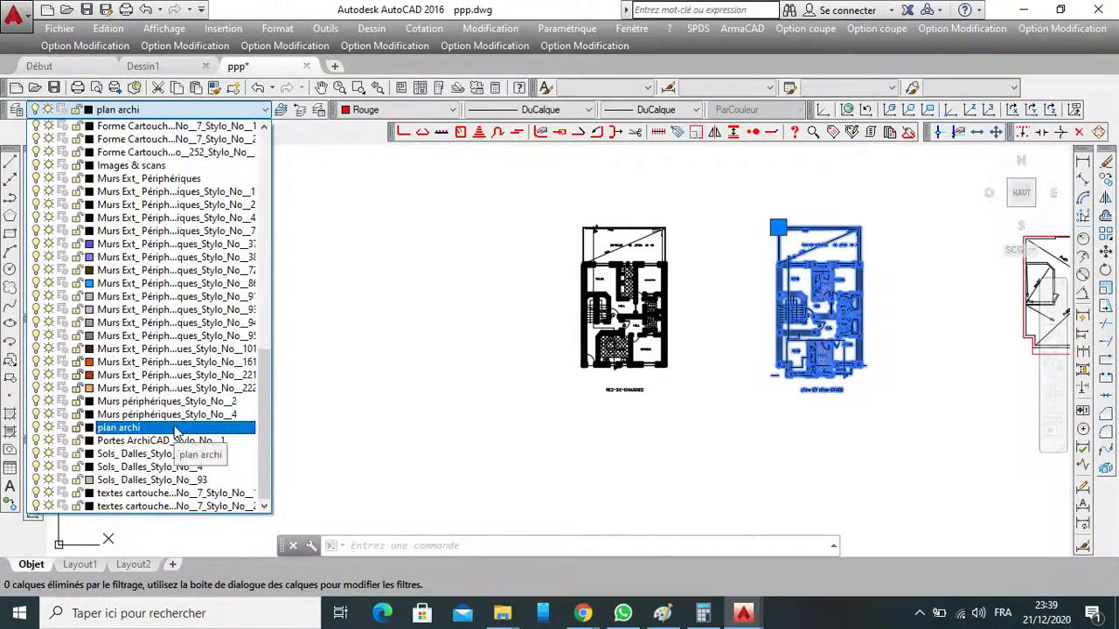
left_click(175, 428)
key("Escape")
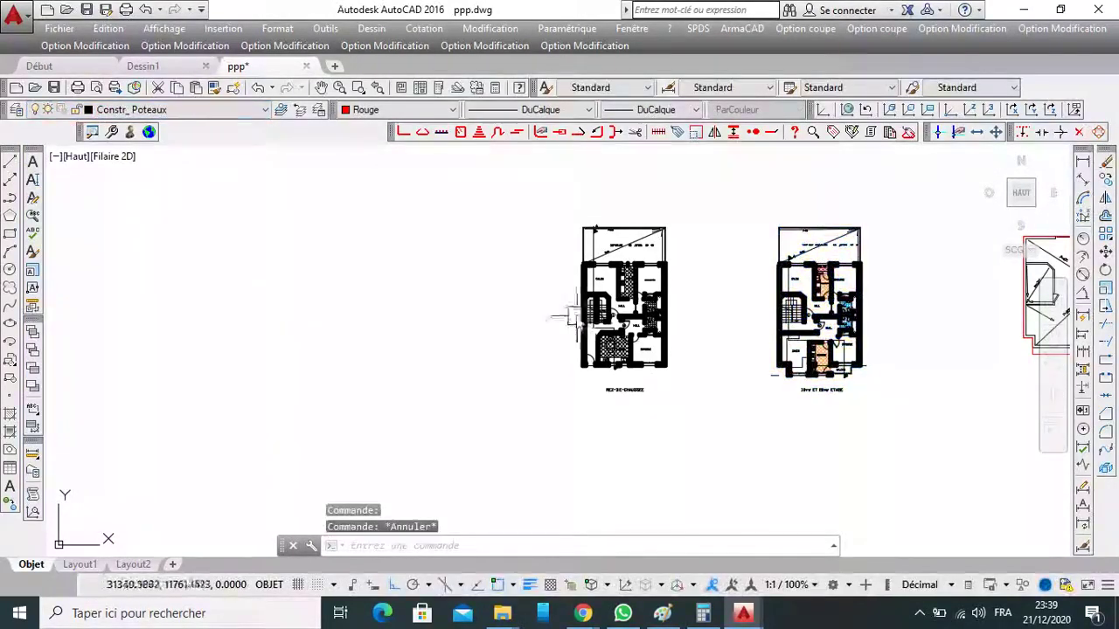
Check the layer of the kitchen hatch in the ground floor plan, then clear the selection.
left_click(570, 328)
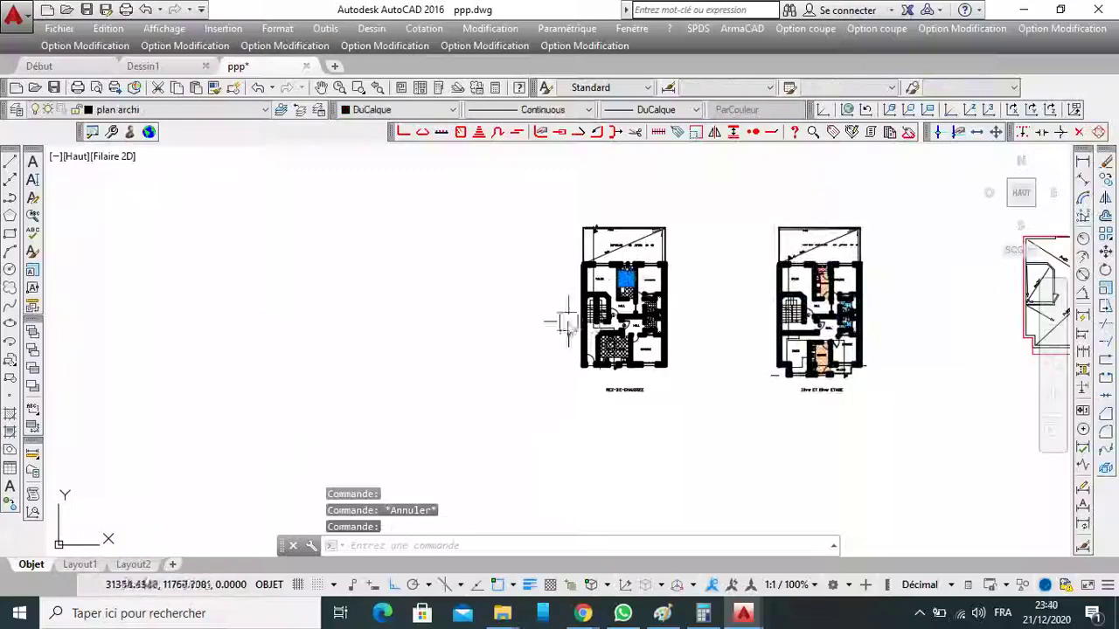
left_click(738, 170)
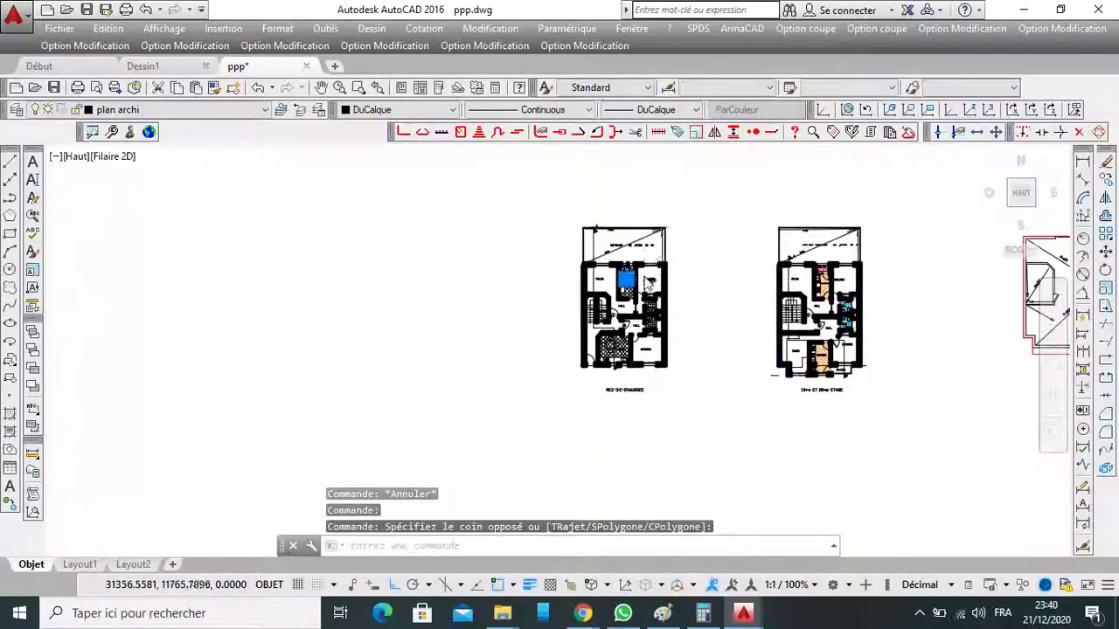
scroll(678, 288, "up", 4)
scroll(677, 289, "down", 4)
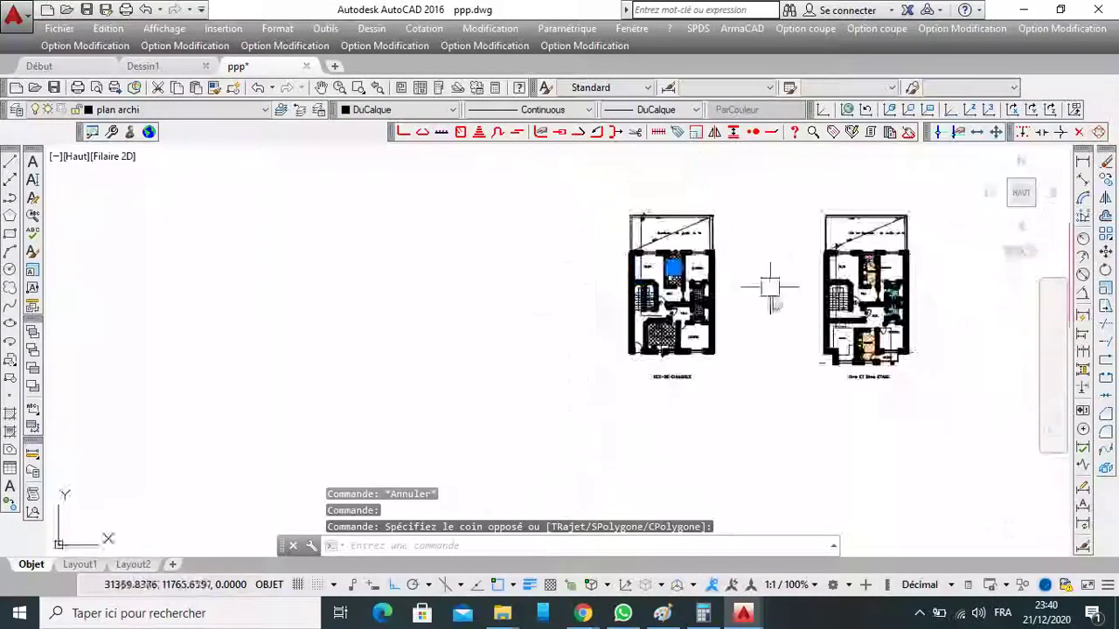
key("Escape")
Make "plan archi" the current layer and turn it off.
left_click(79, 111)
scroll(103, 229, "down", 5)
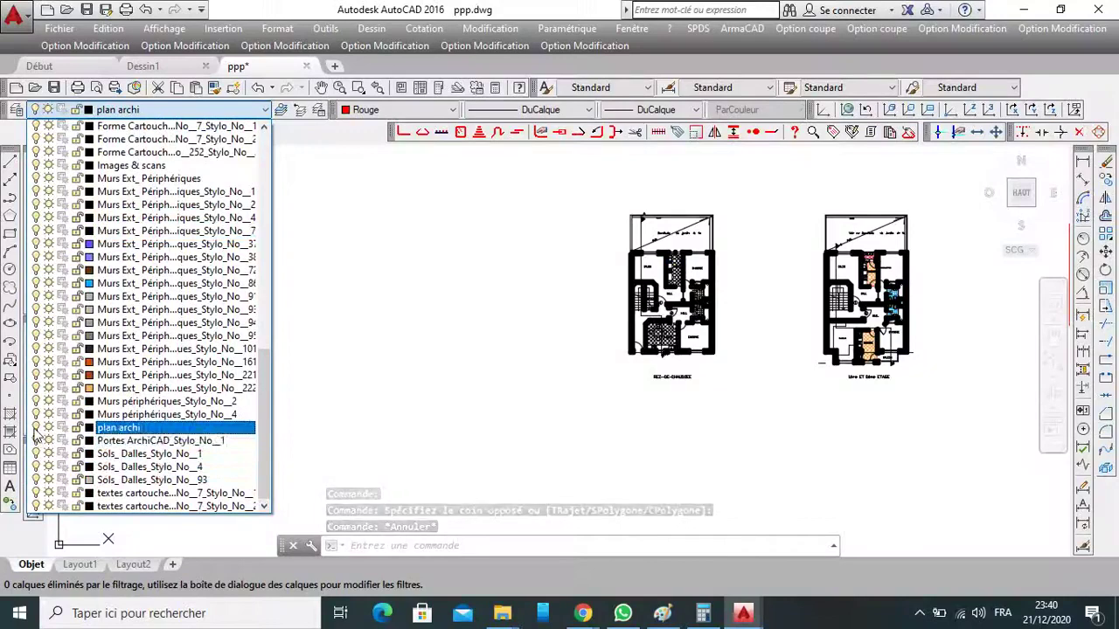
left_click(447, 403)
left_click(617, 338)
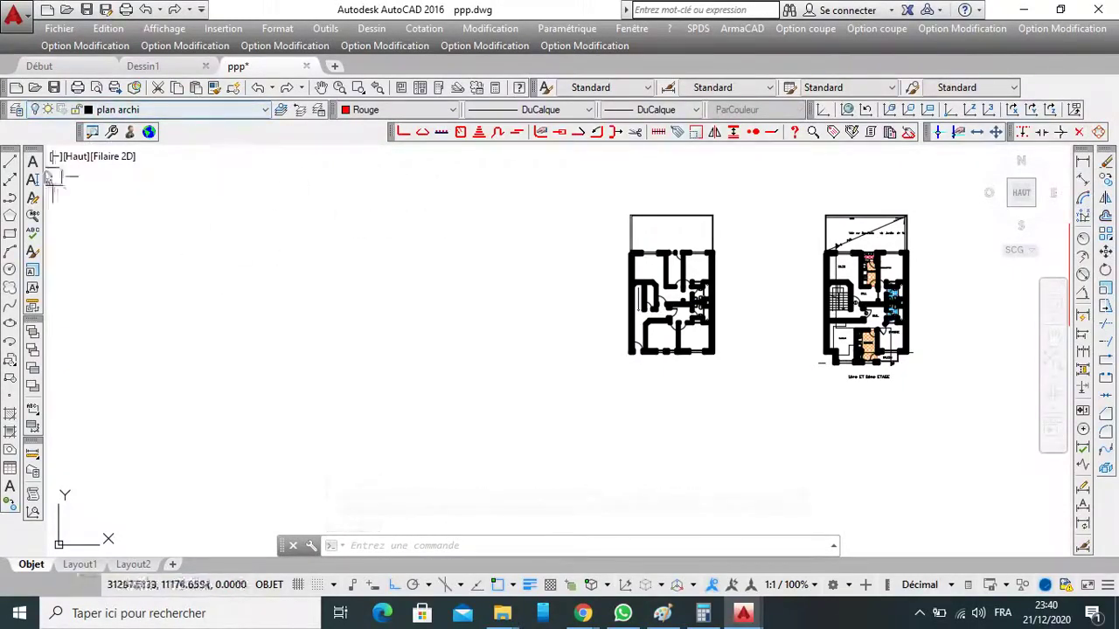
Cancel the started line and make layer 0 the current layer.
left_click(10, 162)
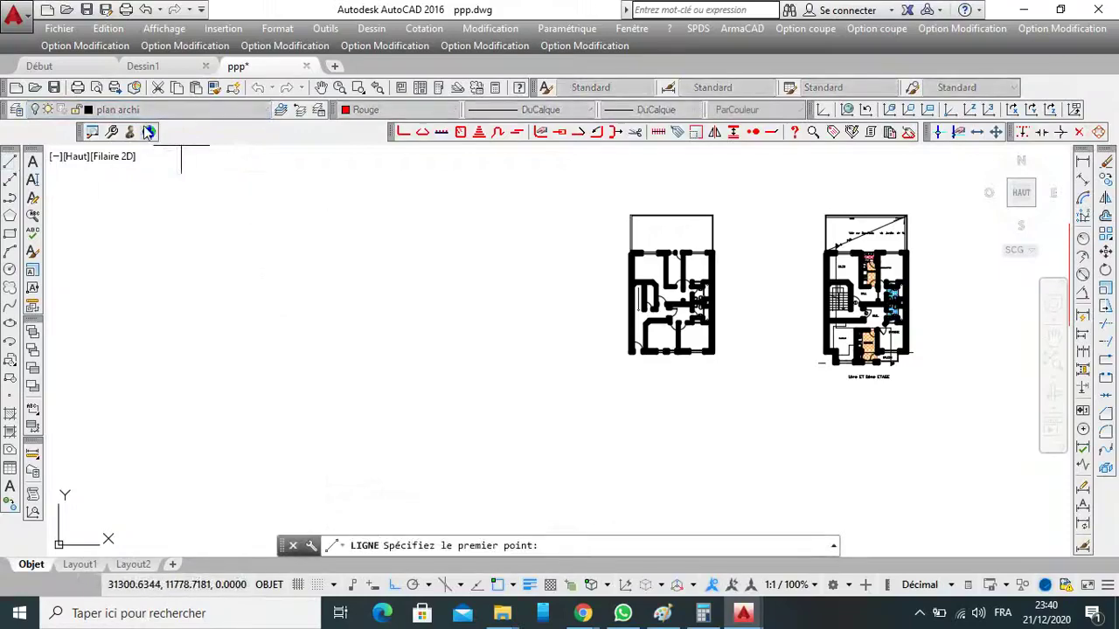
key("Escape")
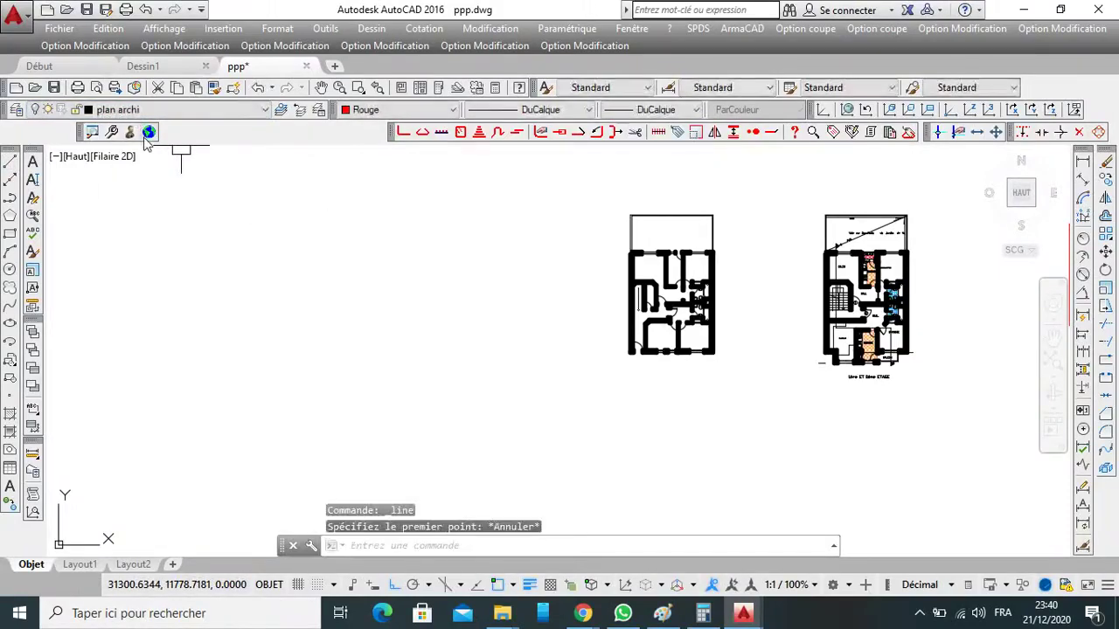
left_click(170, 109)
scroll(179, 131, "up", 15)
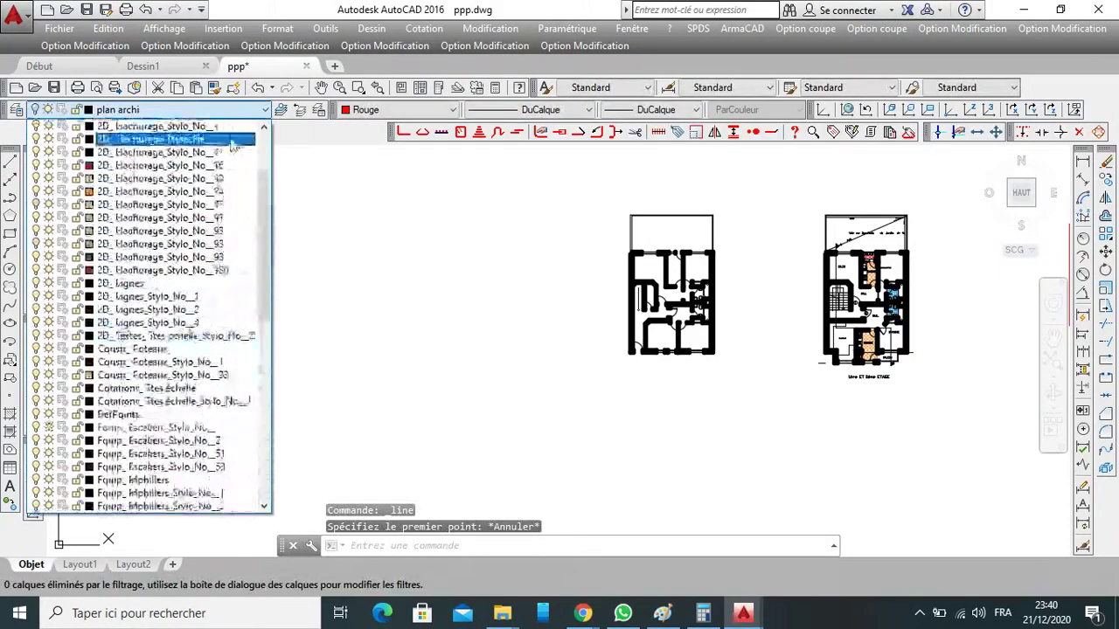
left_click(175, 126)
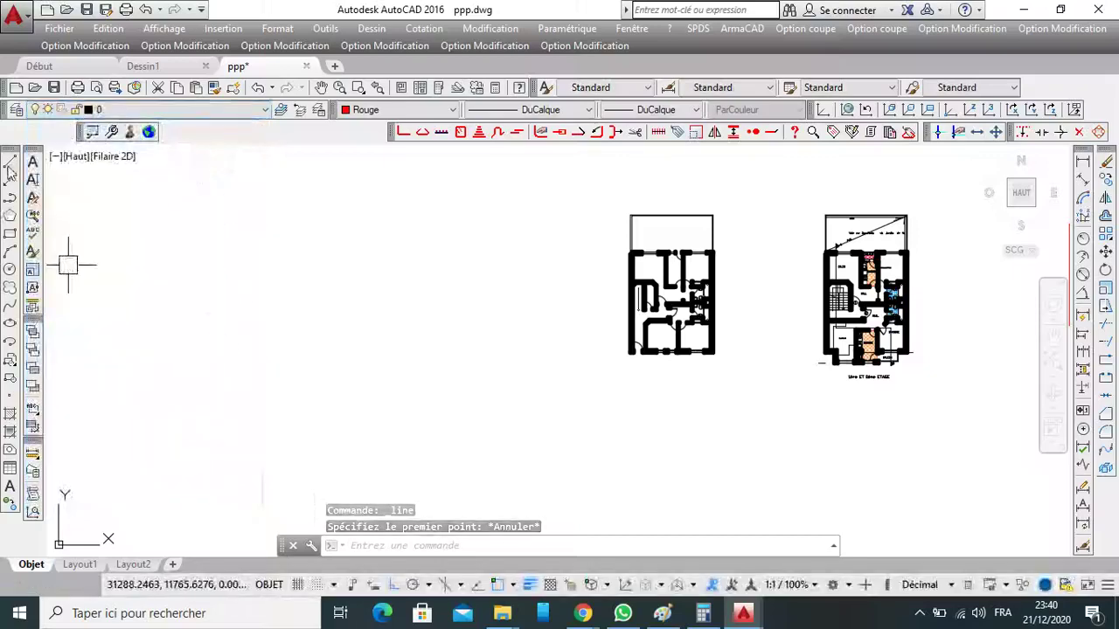
Draw a two-segment L-shaped test line on layer 0 in the empty area beside the ground floor plan, and erase it.
key("Return")
left_click(272, 198)
left_click(315, 273)
left_click(301, 255)
right_click(299, 249)
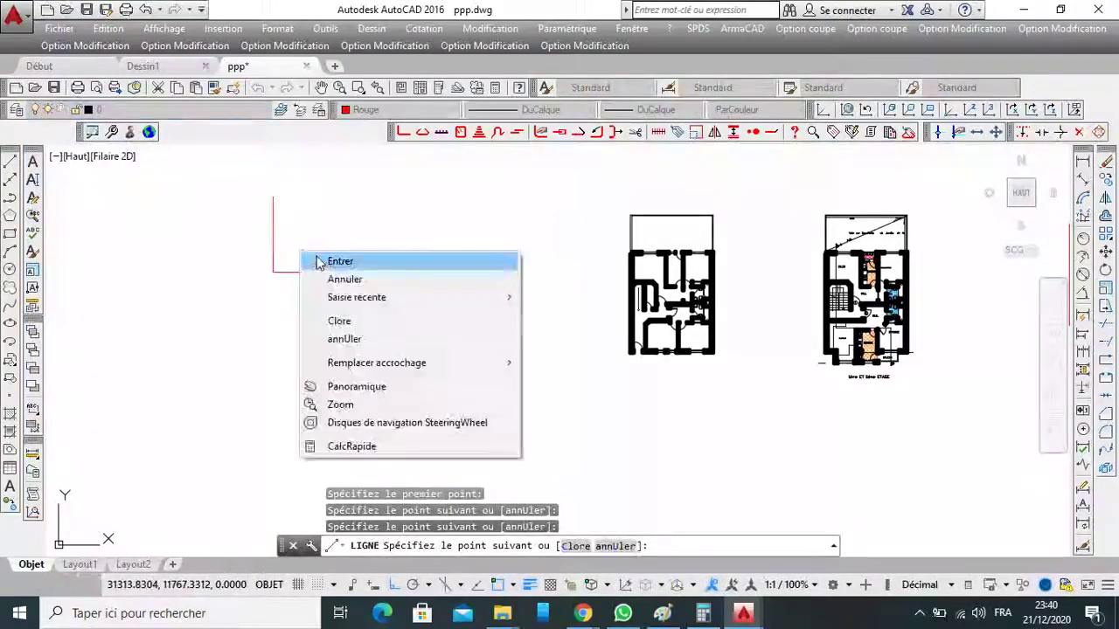
left_click(319, 255)
left_click(290, 200)
left_click(240, 289)
key("Delete")
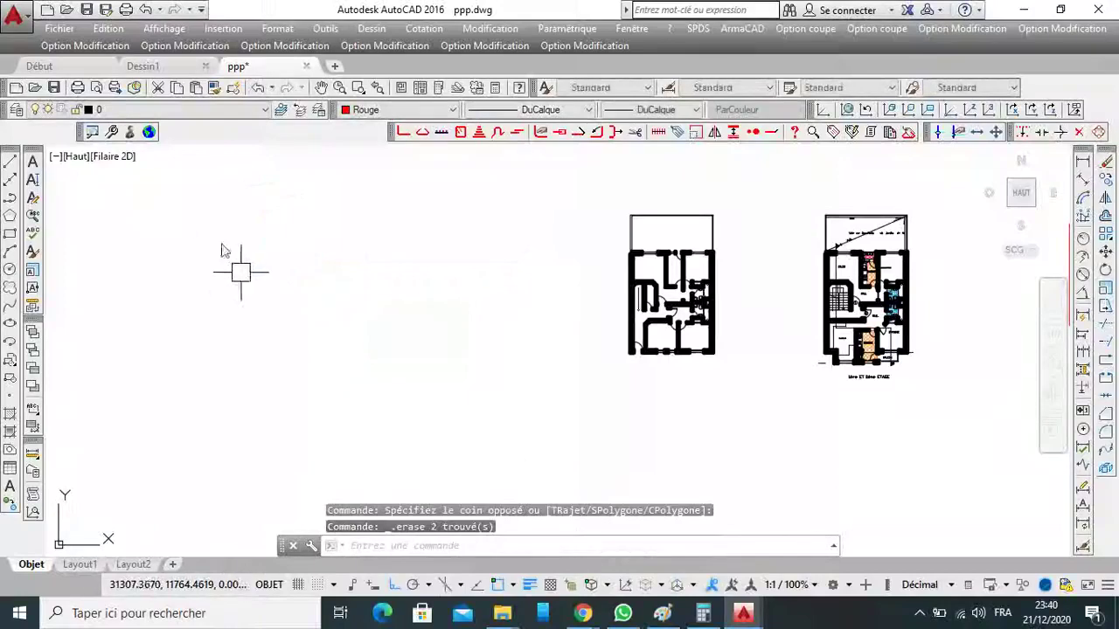
Try to freeze the layer "plan archi", and make layer 0 current.
left_click(113, 116)
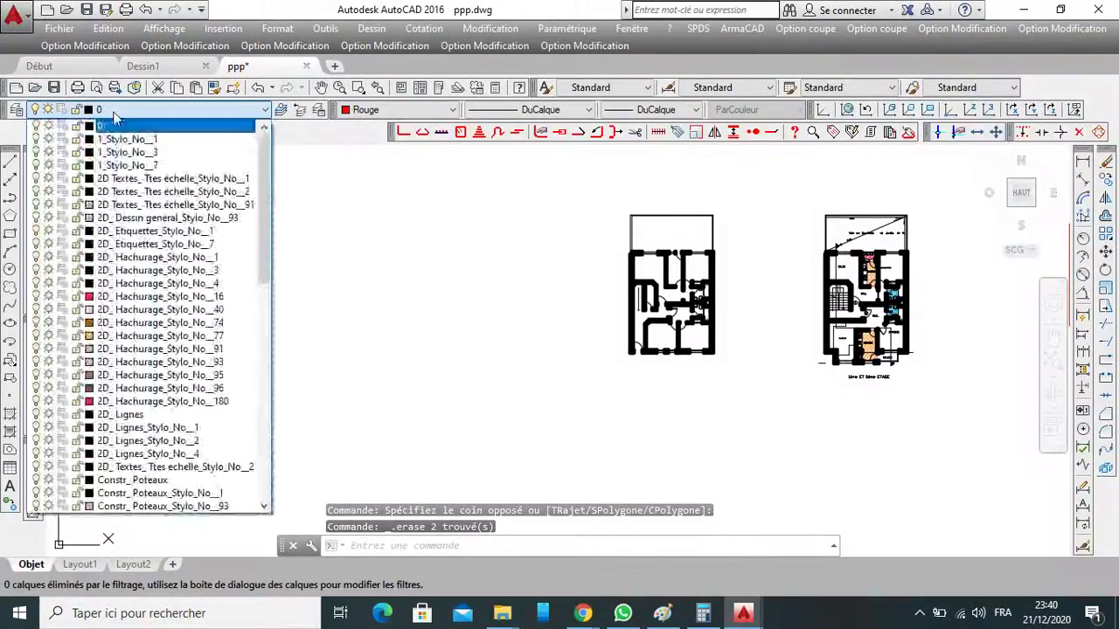
scroll(136, 273, "down", 1)
scroll(135, 272, "down", 5)
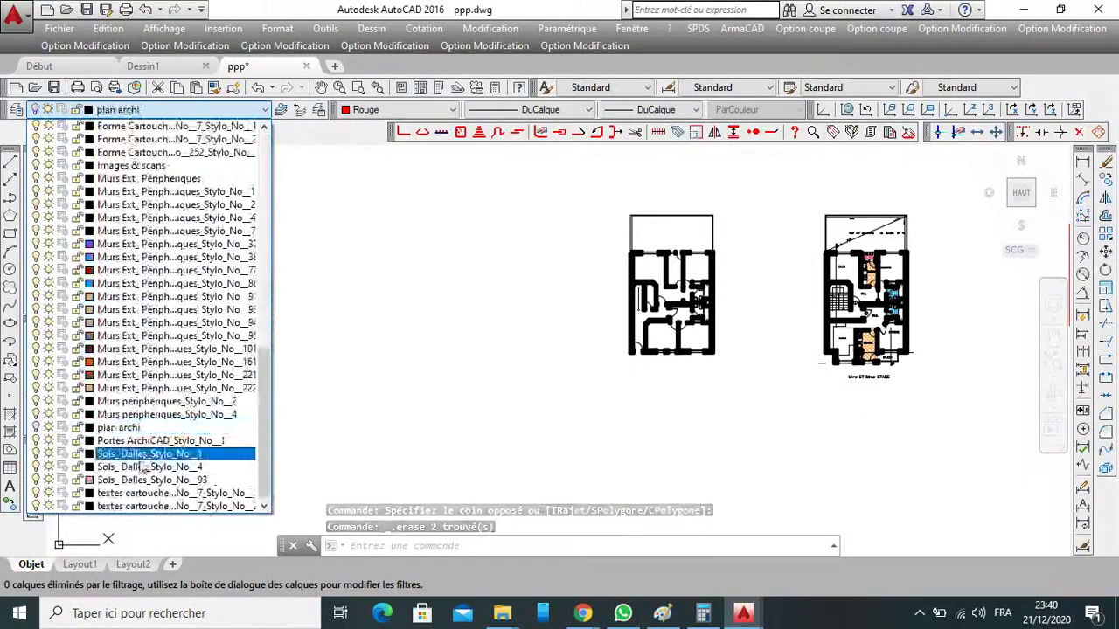
left_click(49, 428)
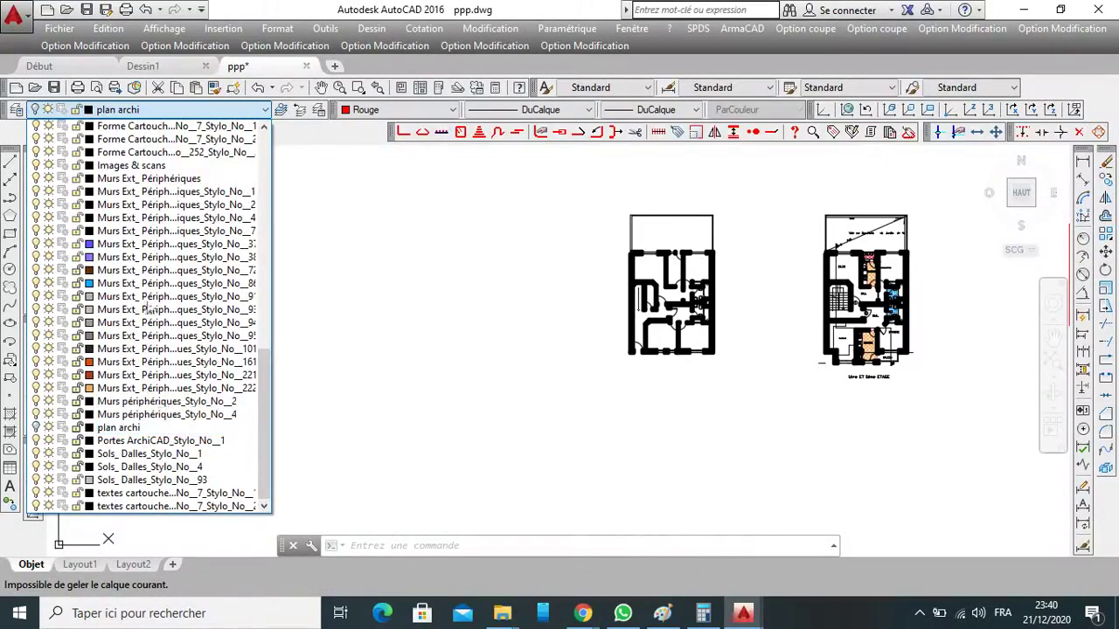
scroll(225, 140, "up", 10)
scroll(225, 139, "up", 5)
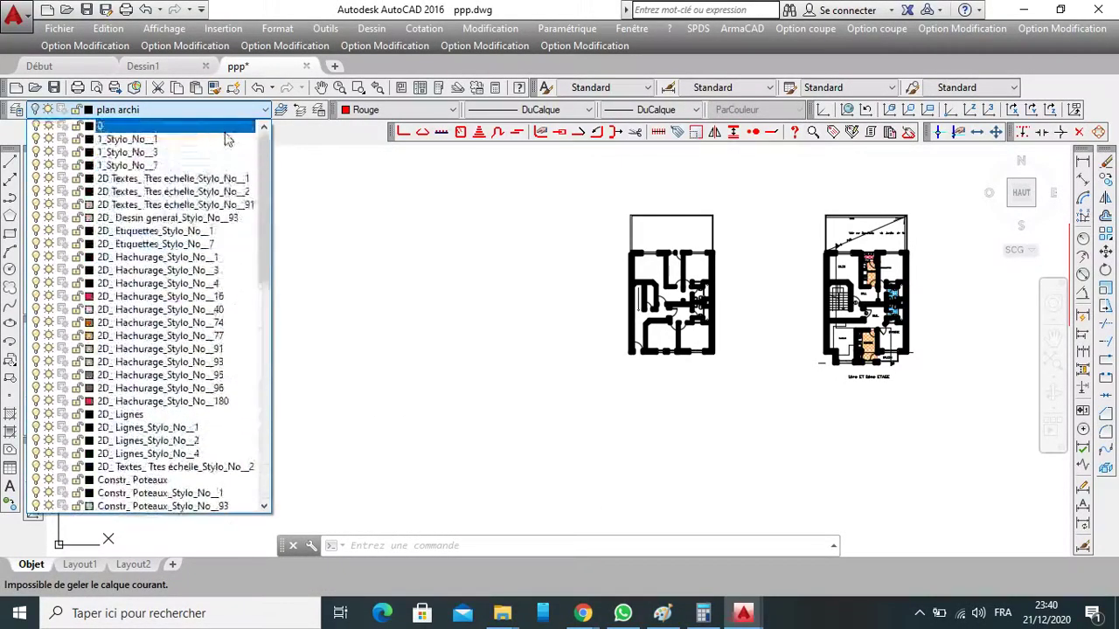
left_click(228, 140)
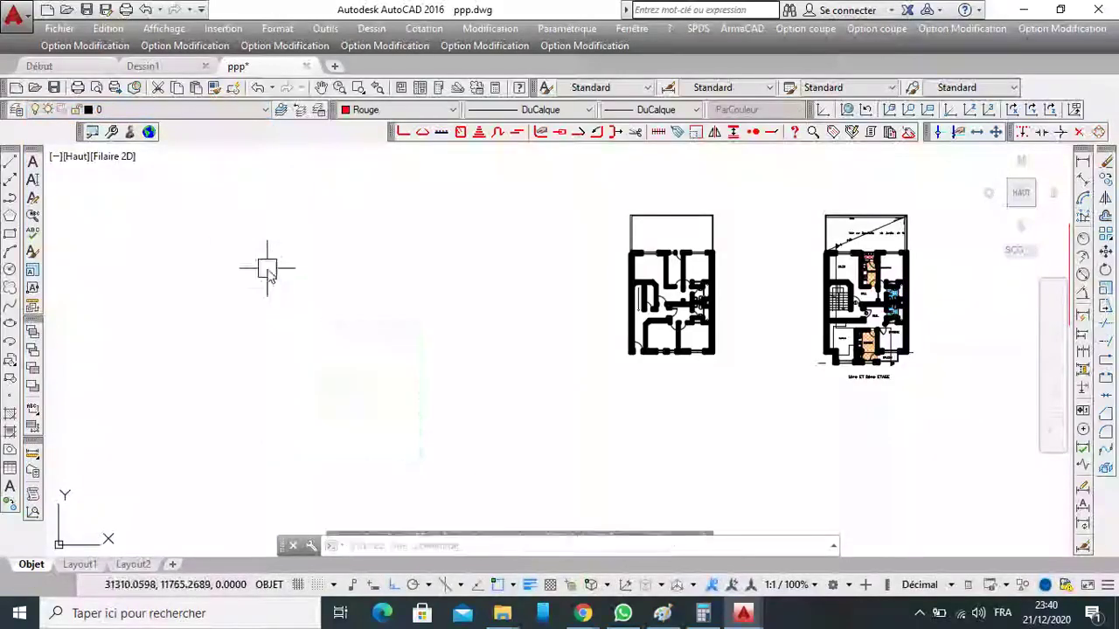
Draw a single horizontal test line on layer 0 to the left of the ground floor plan.
left_click(10, 162)
left_click(419, 289)
key("Escape")
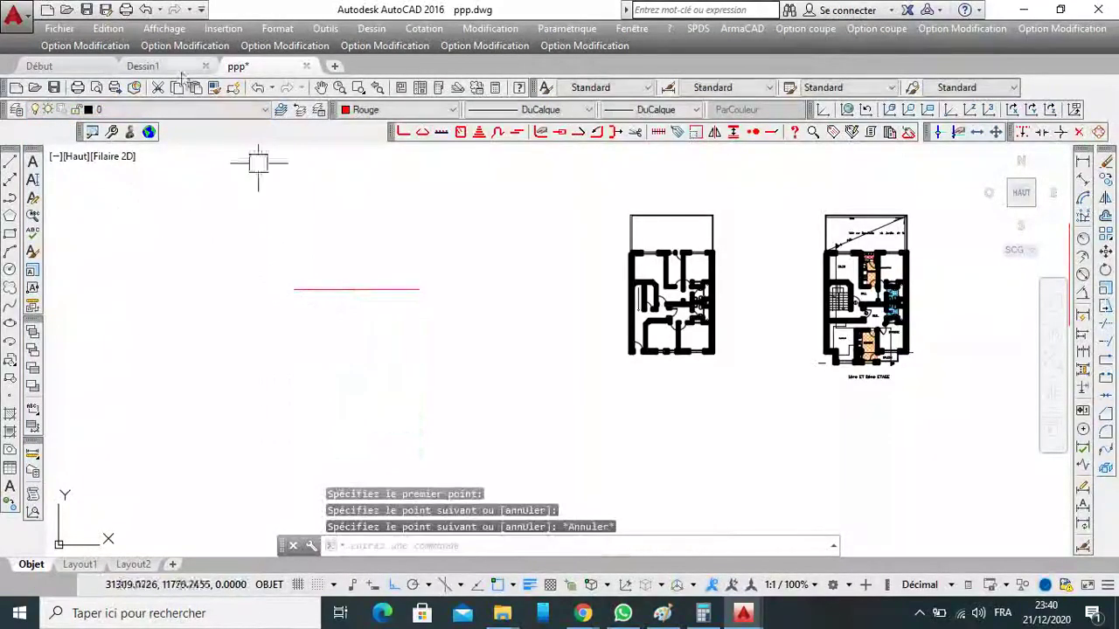
Freeze the layer "plan archi" while layer 0 stays current.
left_click(140, 110)
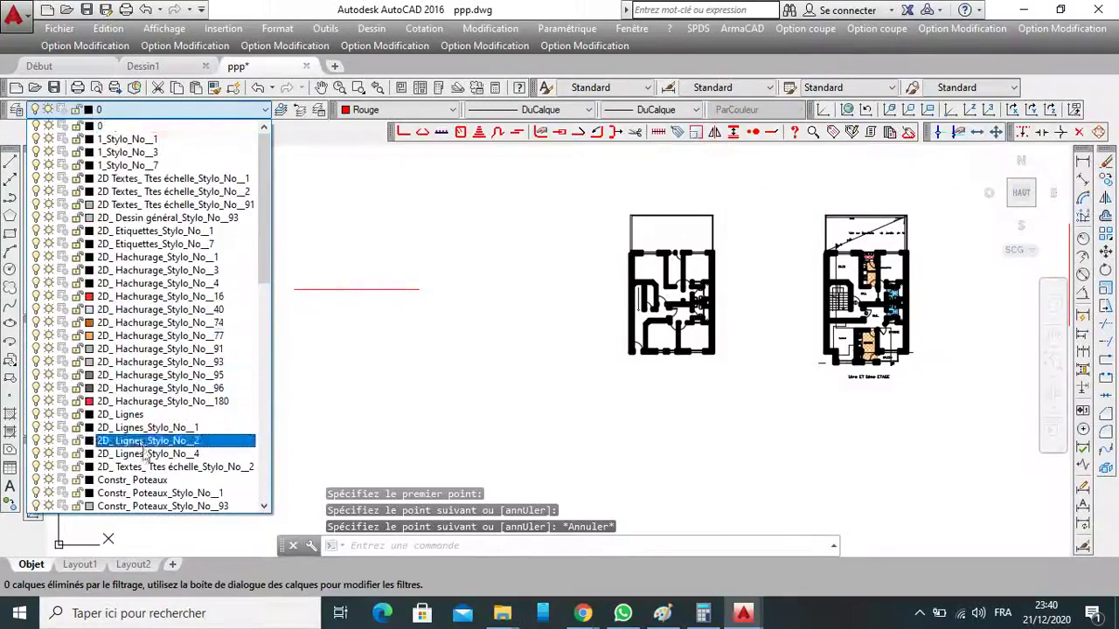
scroll(109, 420, "down", 6)
scroll(109, 362, "down", 1)
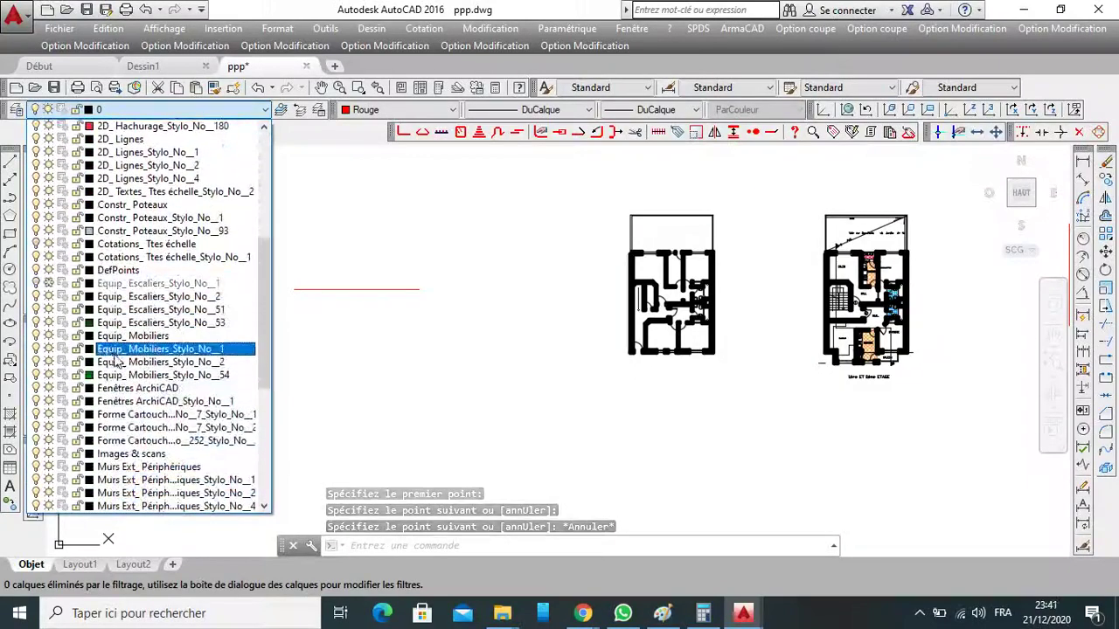
scroll(166, 411, "down", 4)
scroll(179, 428, "down", 3)
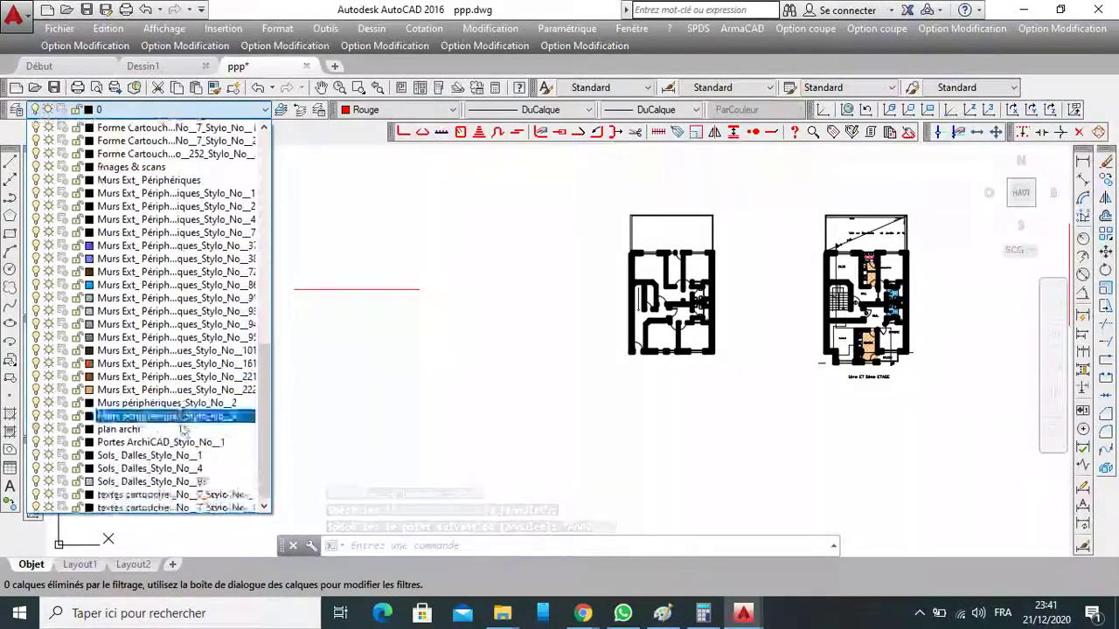
left_click(49, 428)
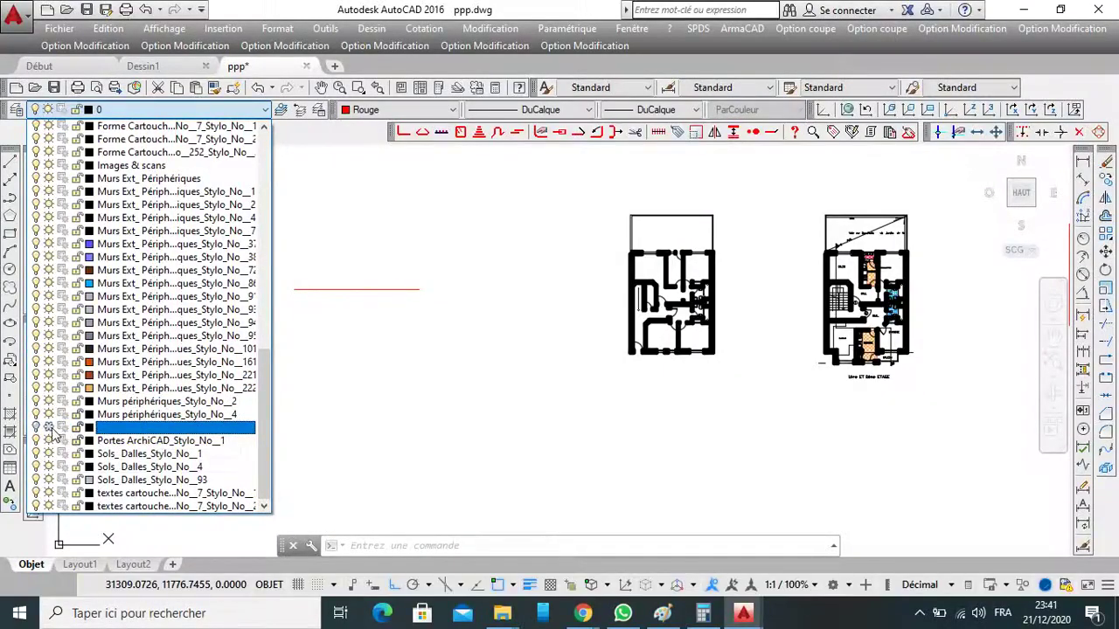
left_click(525, 389)
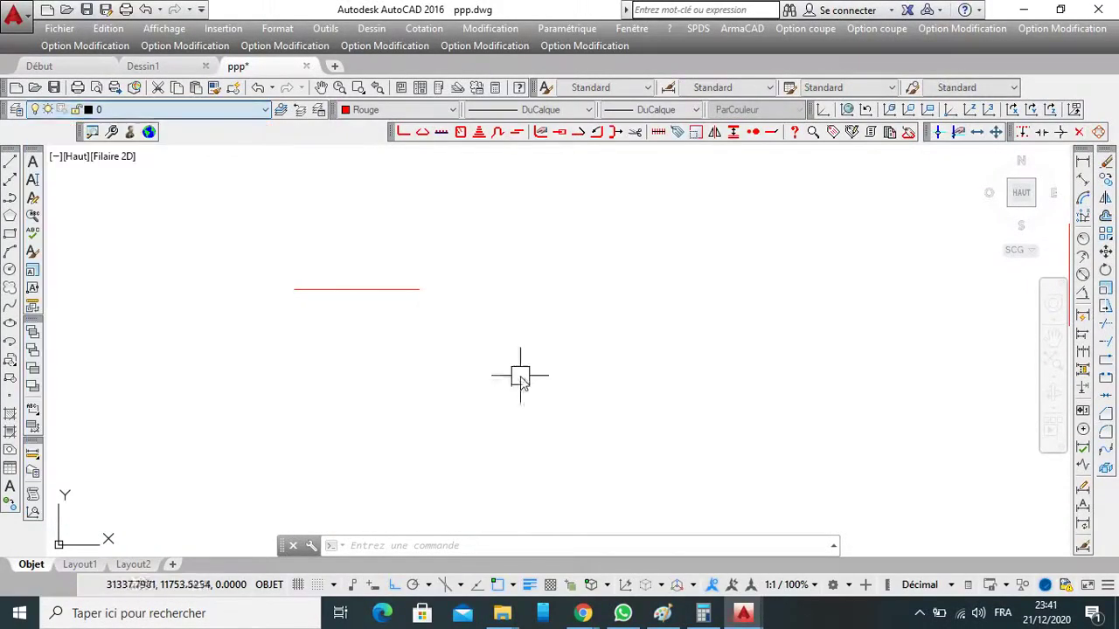
Erase the red horizontal test line on layer 0.
left_click(414, 224)
left_click(302, 386)
key("Delete")
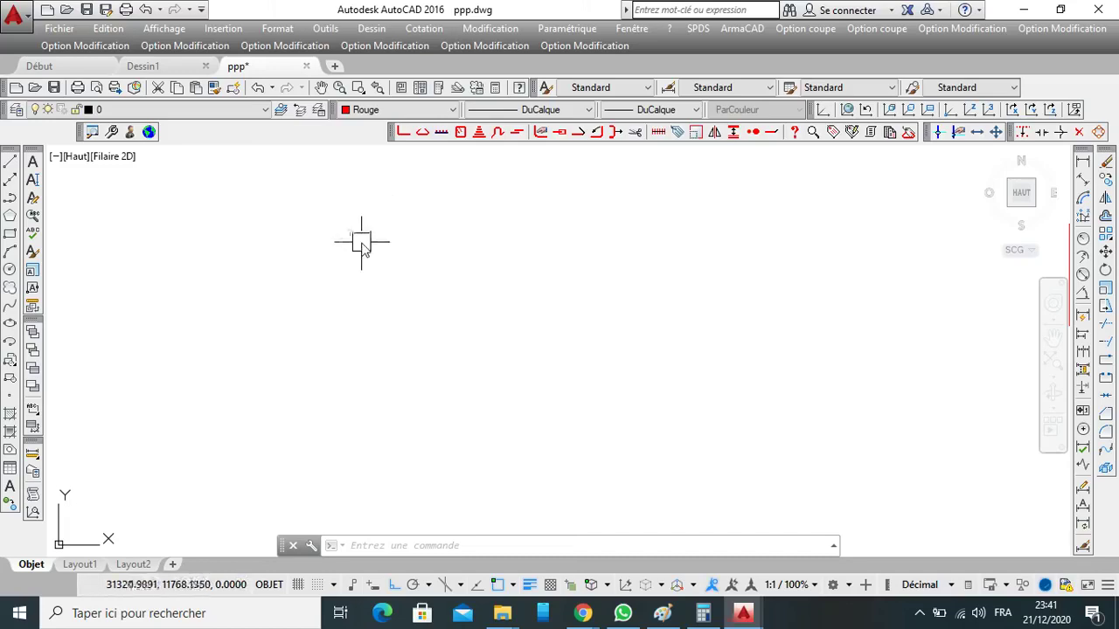
Thaw the layer "plan archi" to show the floor plans again.
left_click(98, 111)
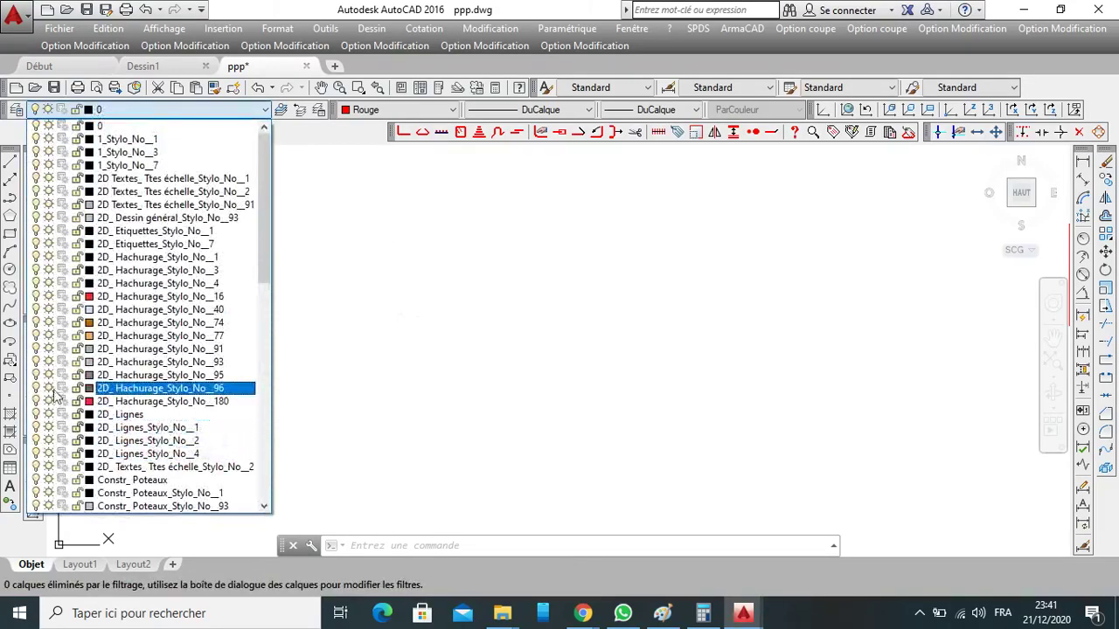
scroll(55, 389, "down", 15)
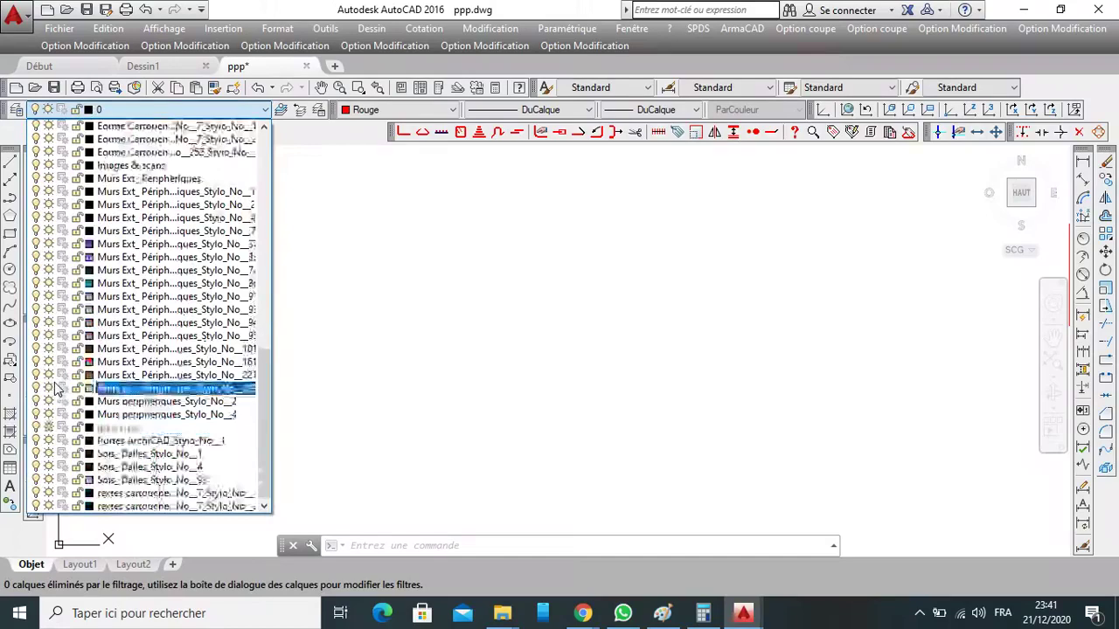
left_click(36, 427)
scroll(656, 393, "down", 2)
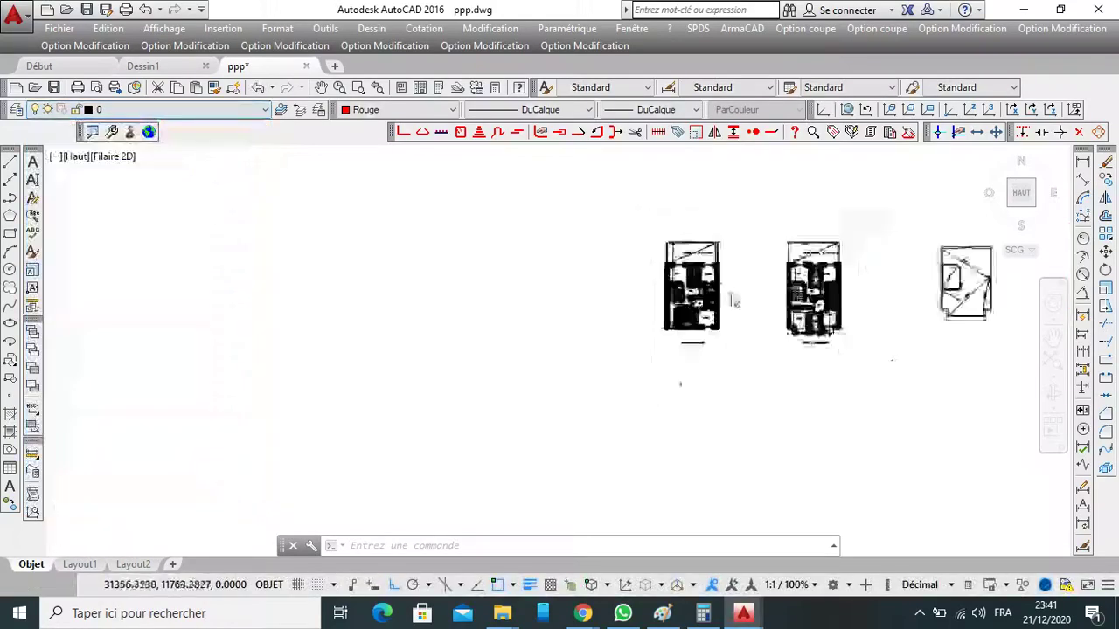
Convert the complete ground floor plan into a block named RDC, with its base point picked on screen at the plan's upper-left corner.
scroll(840, 337, "up", 2)
middle_click_drag(818, 352, 762, 465)
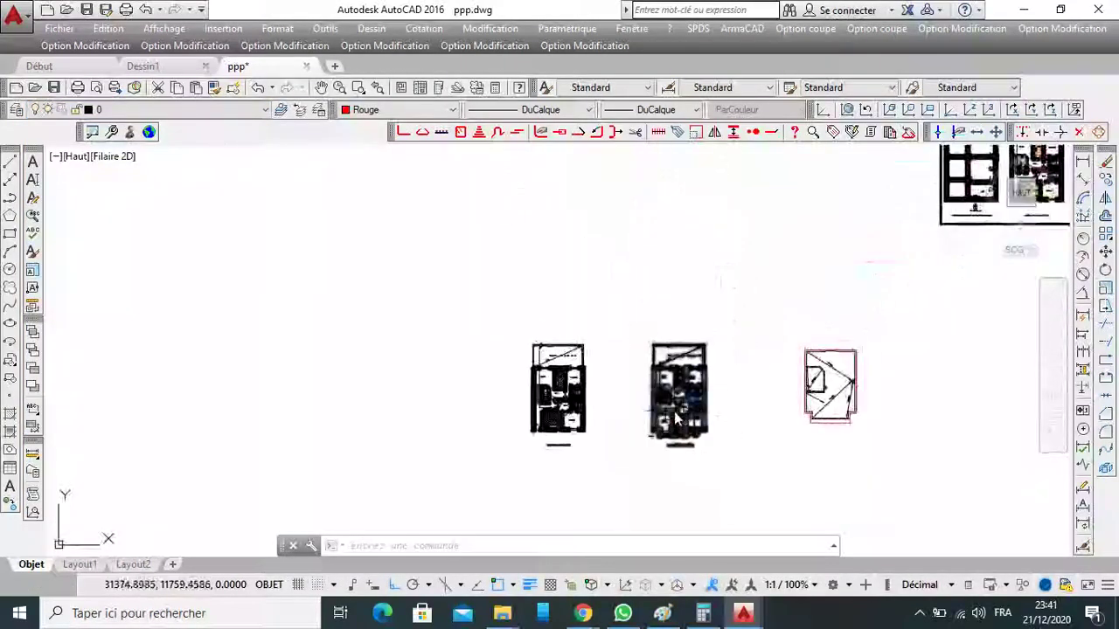
left_click(616, 299)
left_click(437, 520)
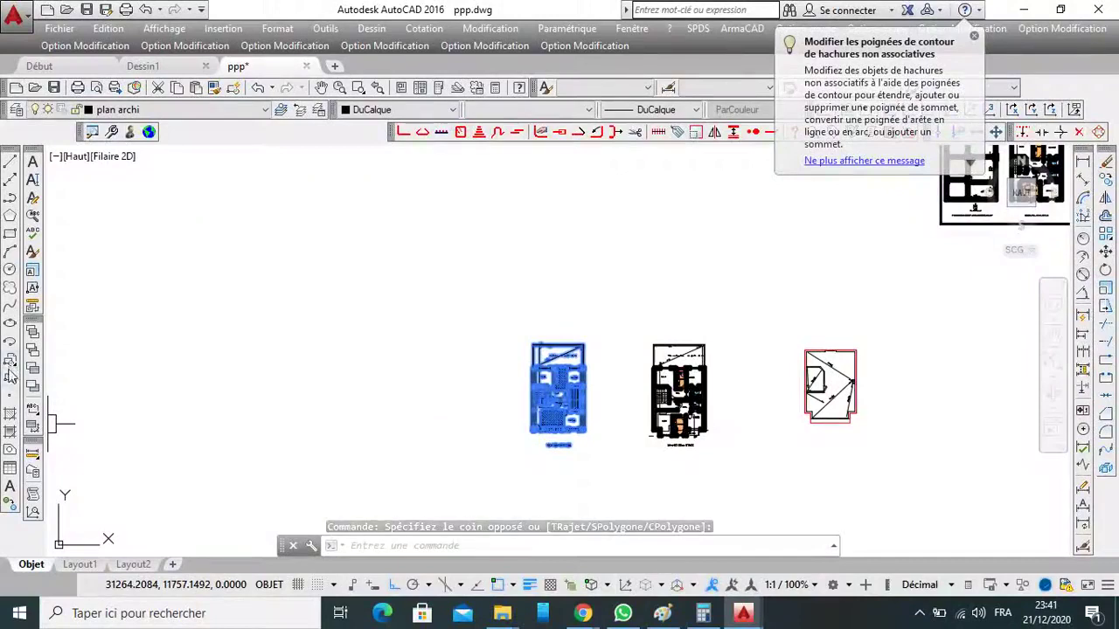
left_click(10, 377)
type("rdc")
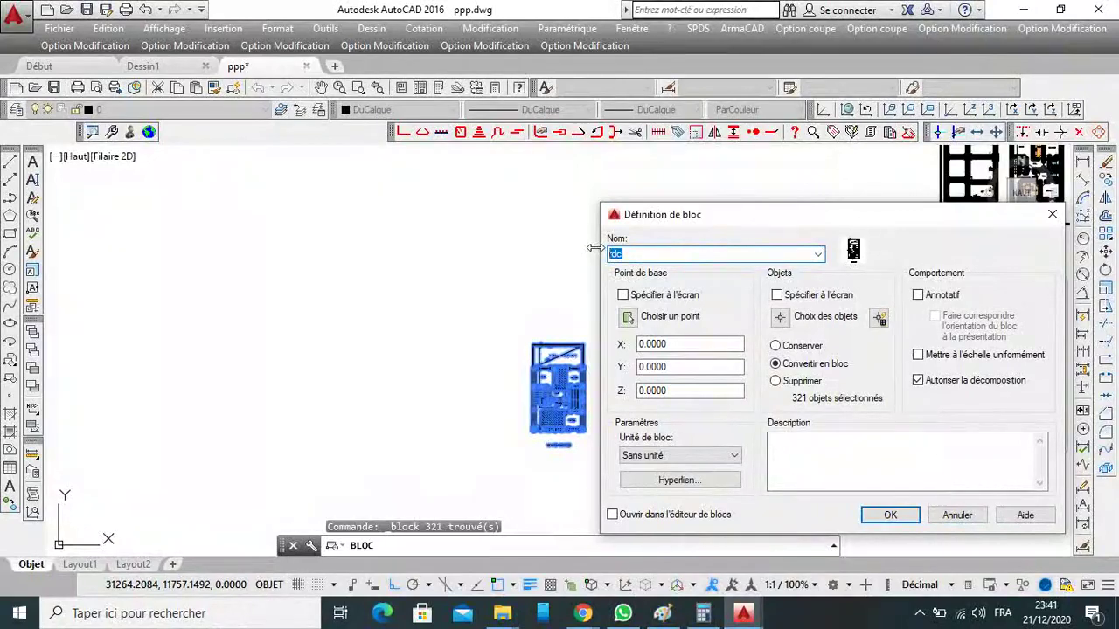
left_click(633, 298)
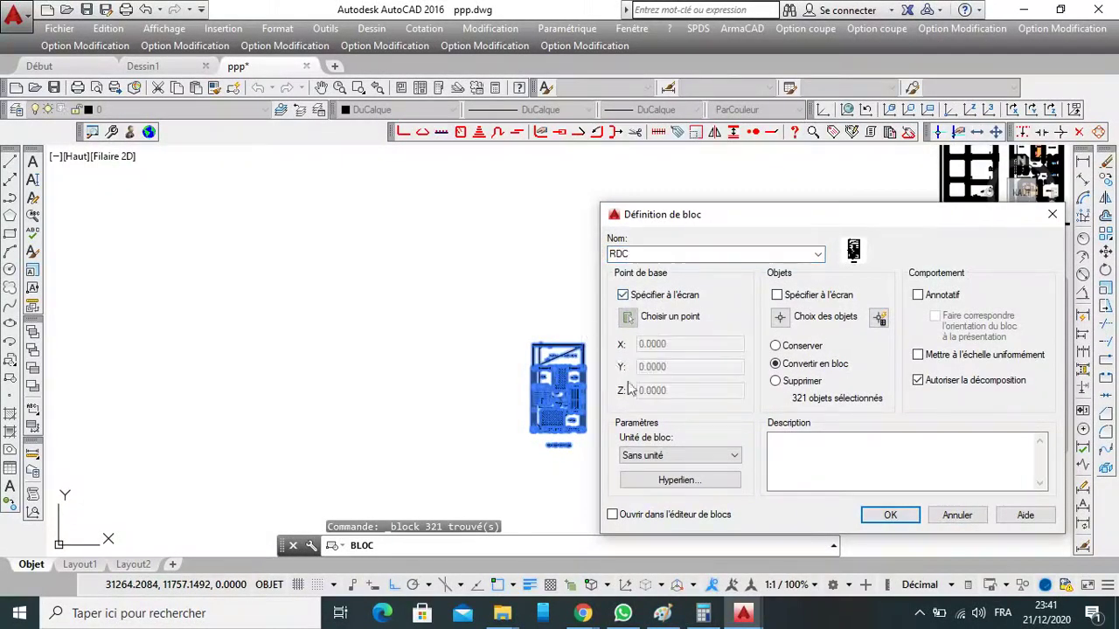
left_click(883, 515)
scroll(549, 339, "up", 5)
scroll(467, 376, "up", 3)
scroll(700, 258, "down", 5)
scroll(730, 280, "down", 6)
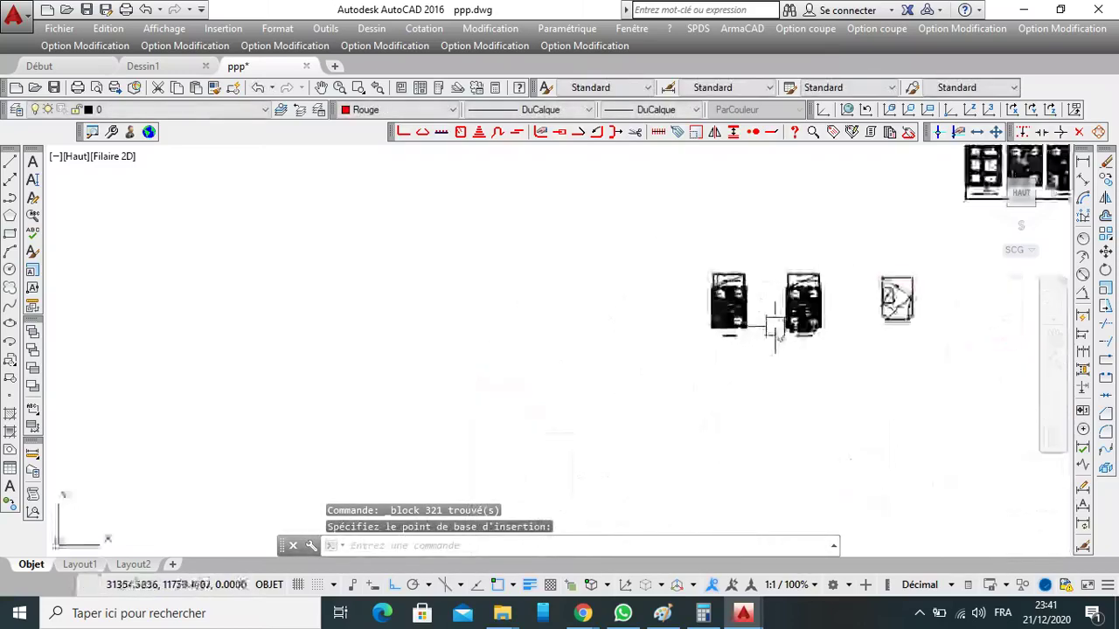
Erase the ground floor block and the first and second floor block from the drawing.
scroll(778, 335, "up", 4)
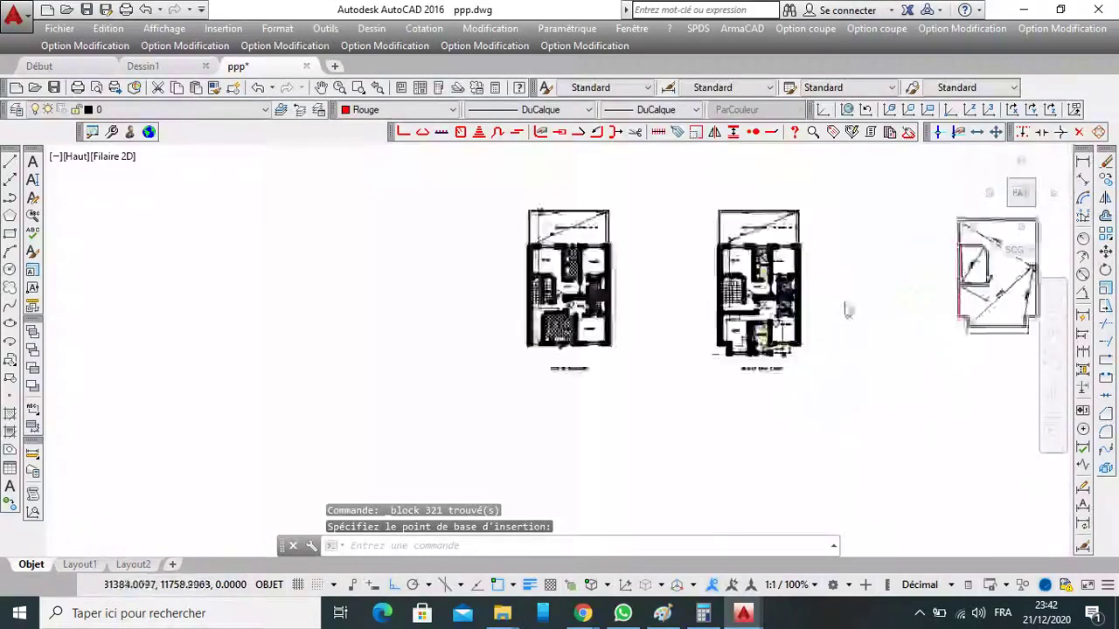
scroll(839, 301, "down", 4)
left_click(863, 222)
left_click(725, 378)
scroll(778, 312, "up", 3)
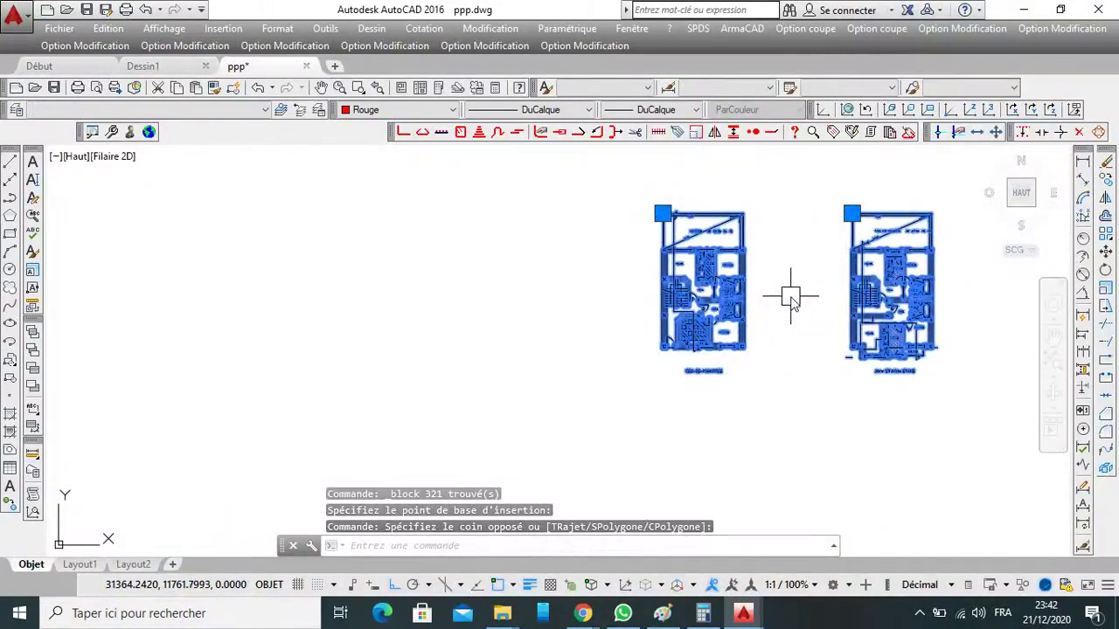
key("Delete")
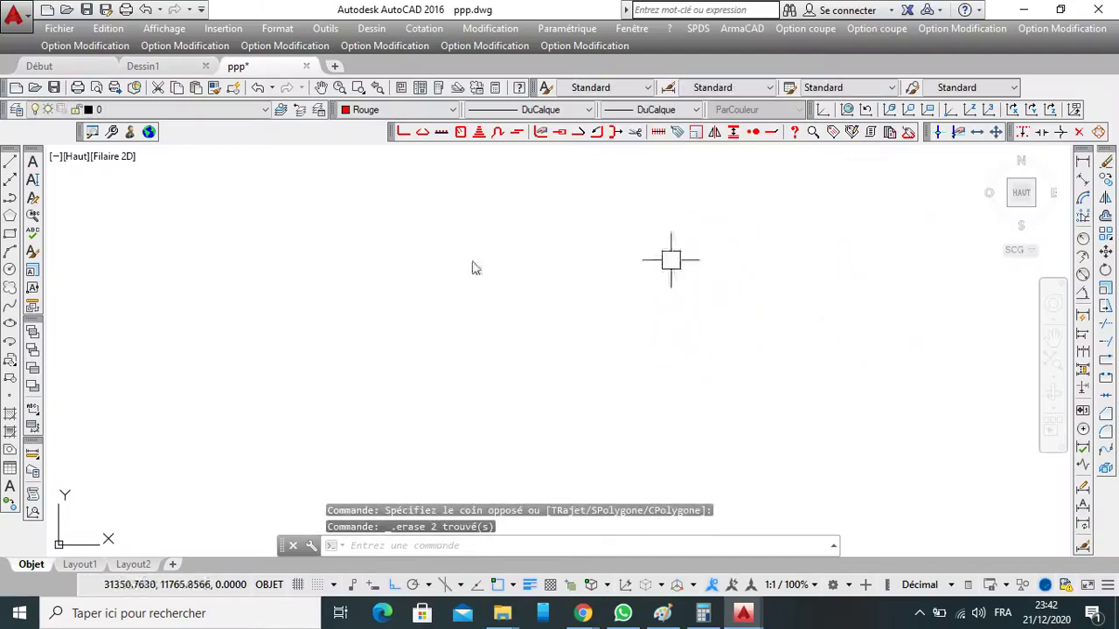
Insert the RDC block at scale 1 and rotation 0 in the empty area to the left of the roof plan.
left_click(40, 357)
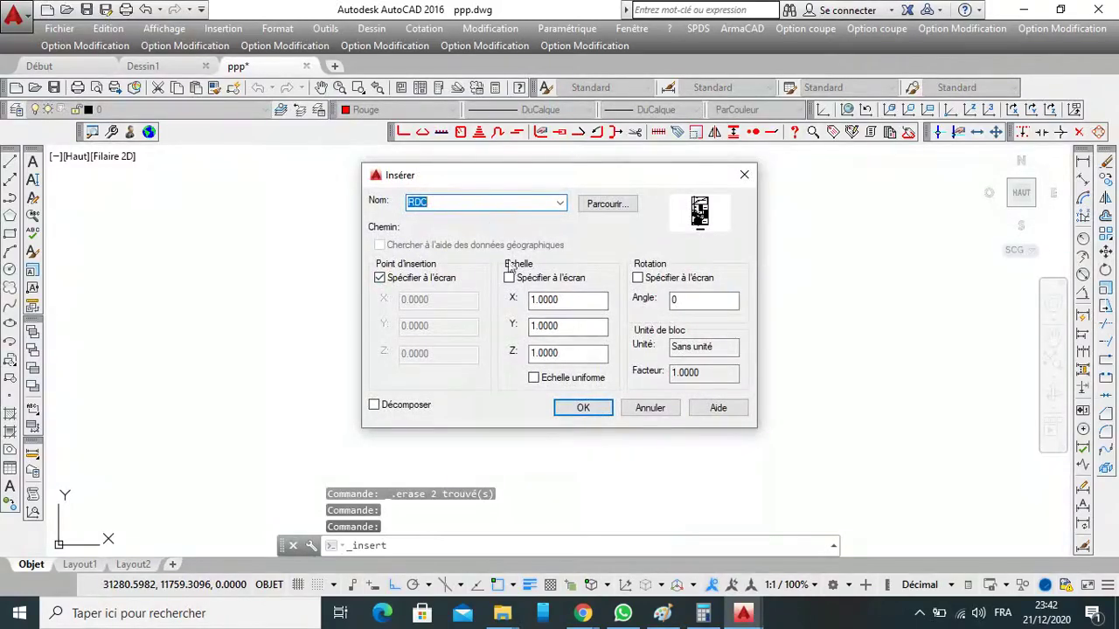
left_click(580, 408)
scroll(561, 315, "down", 4)
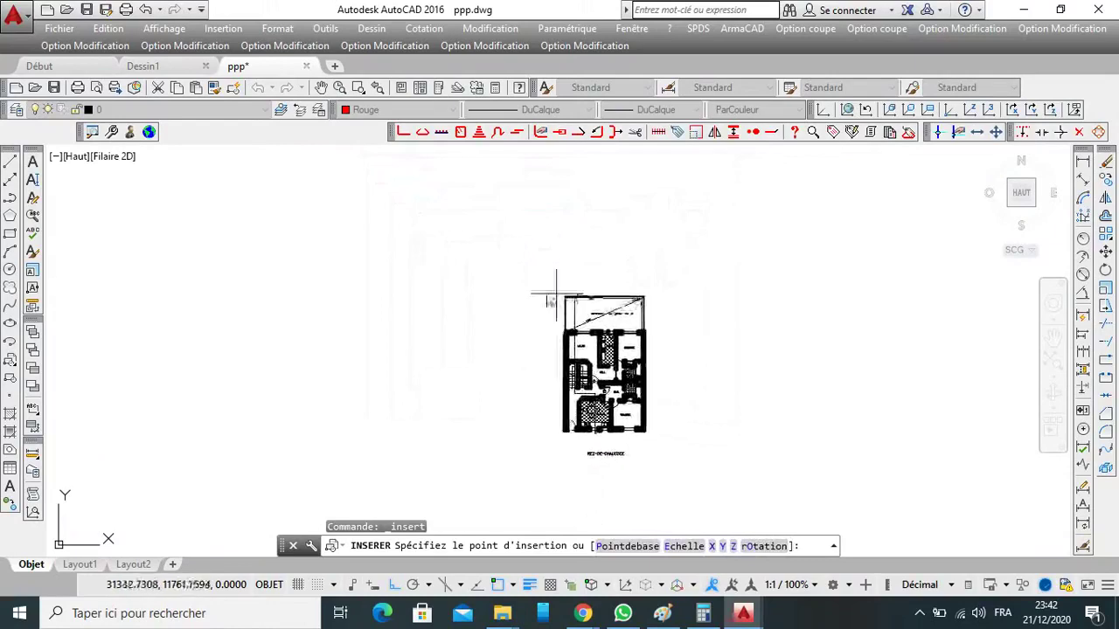
scroll(586, 271, "up", 2)
left_click(565, 260)
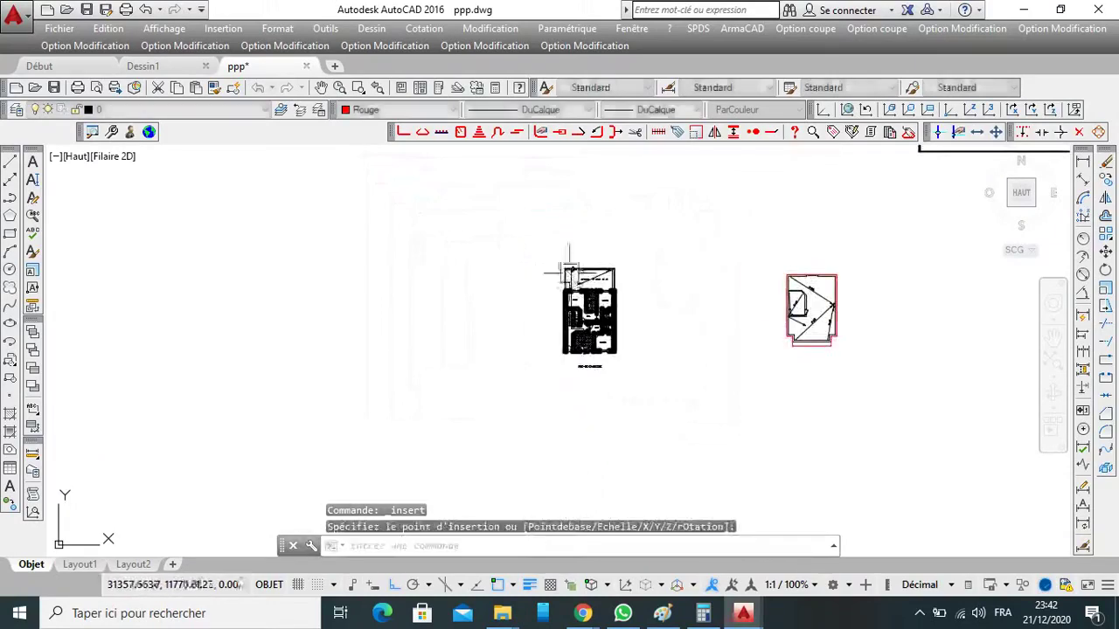
scroll(592, 348, "up", 7)
scroll(592, 348, "down", 5)
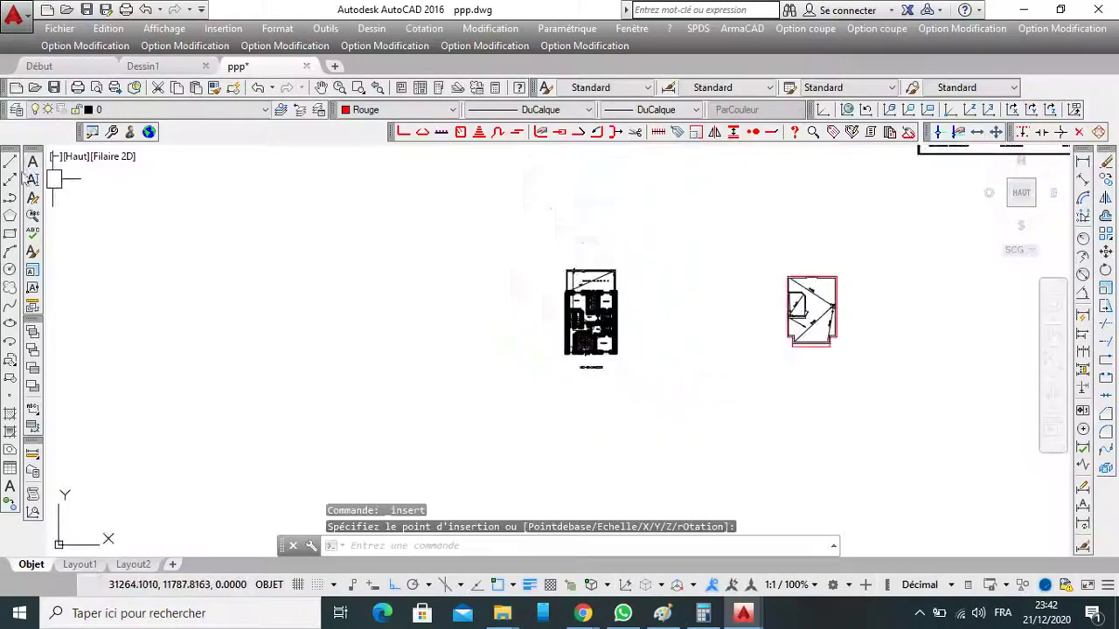
Insert the block "1 et 2 eme etage" at scale 1 between the ground floor block and the roof plan.
left_click(17, 368)
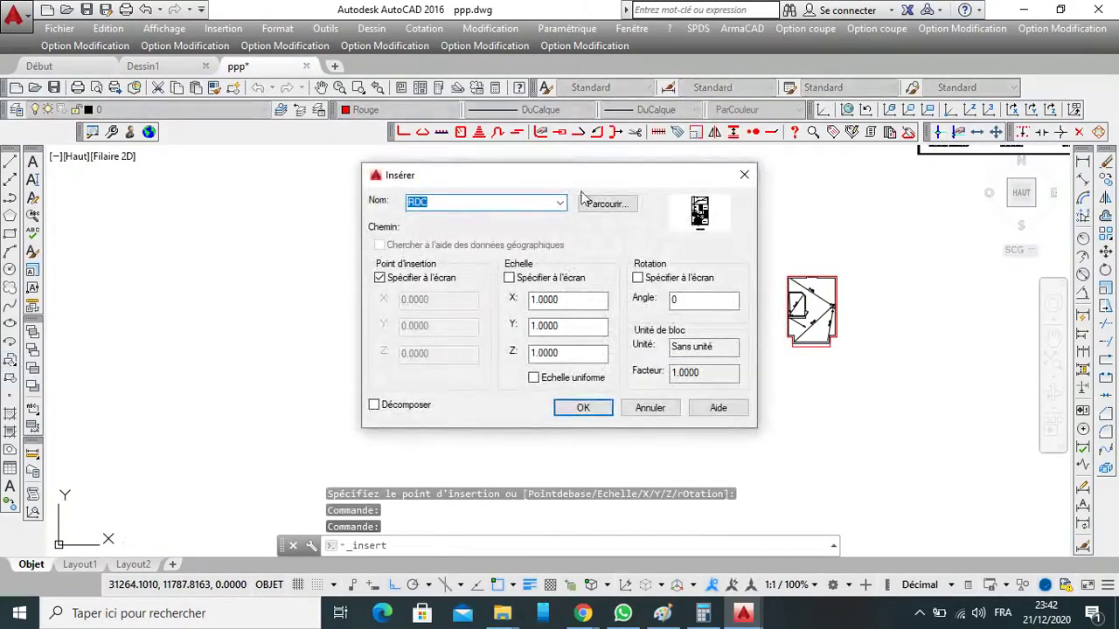
left_click(559, 205)
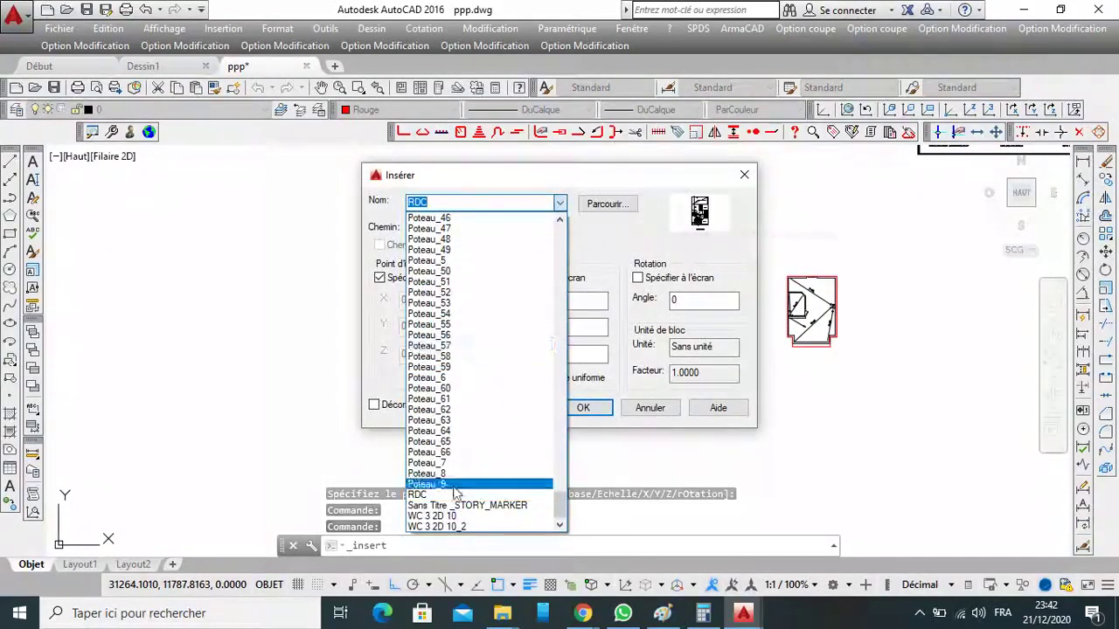
scroll(462, 437, "up", 2)
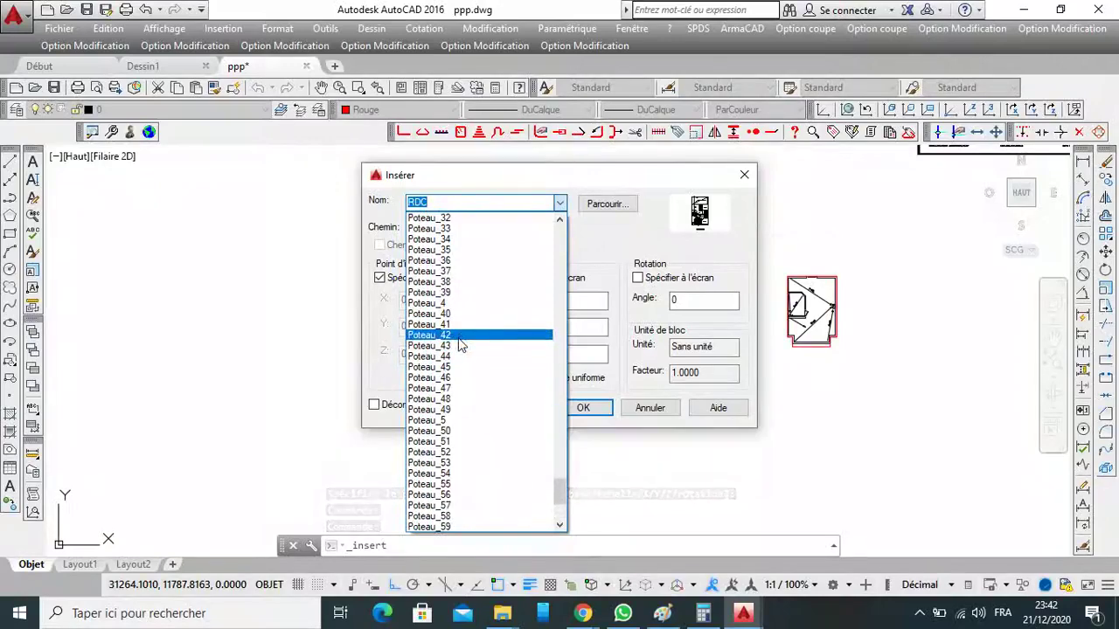
type("1")
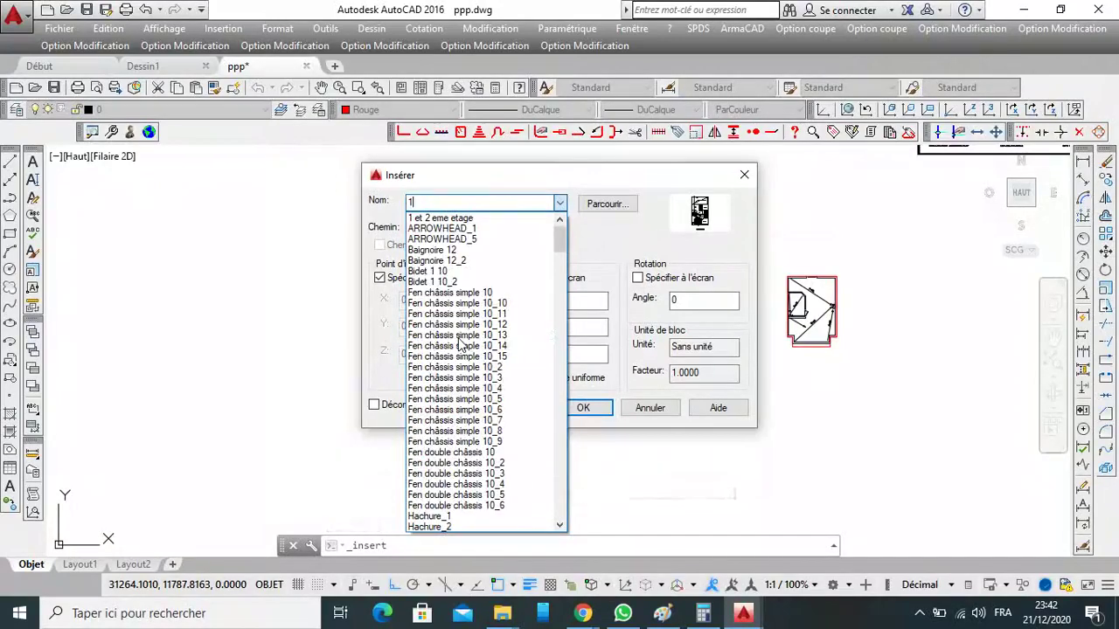
left_click(477, 221)
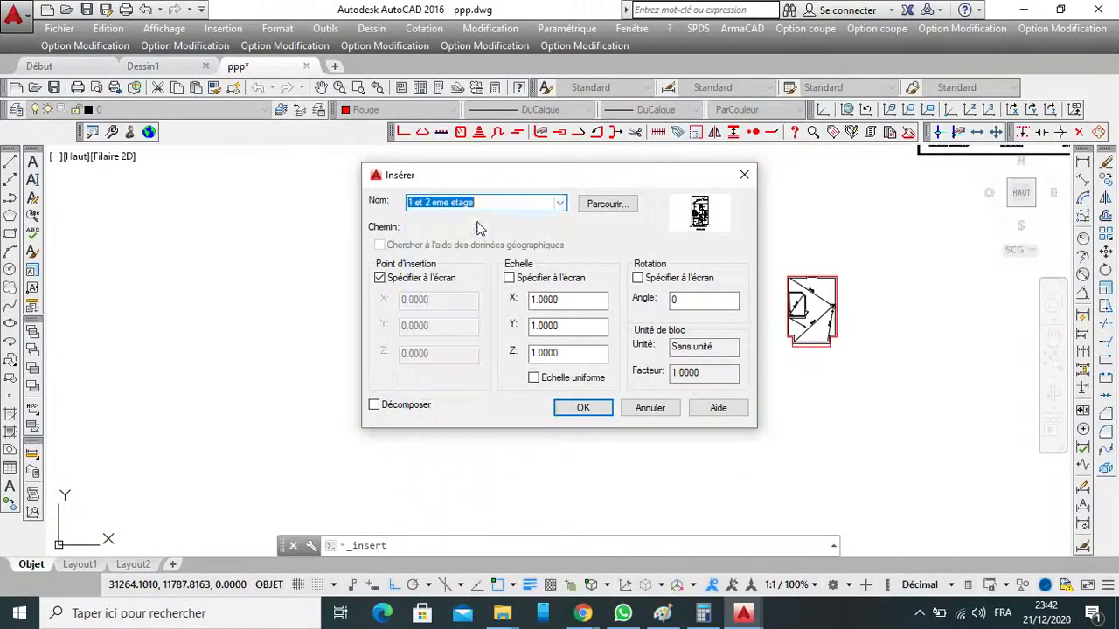
left_click(584, 408)
scroll(625, 275, "up", 2)
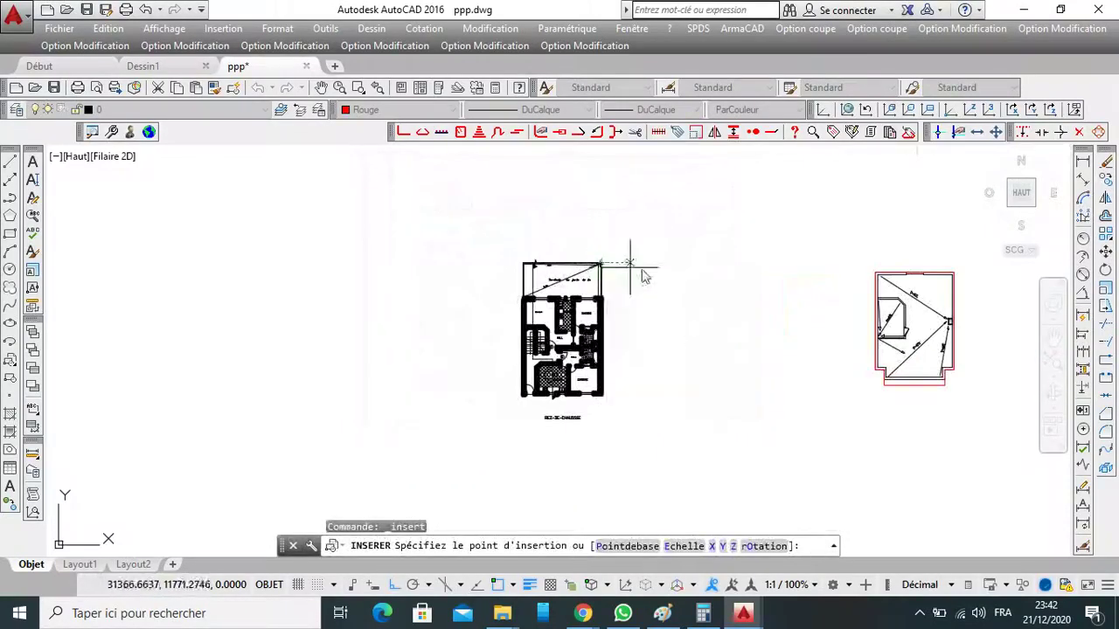
left_click(644, 238)
scroll(549, 305, "down", 3)
scroll(603, 297, "up", 2)
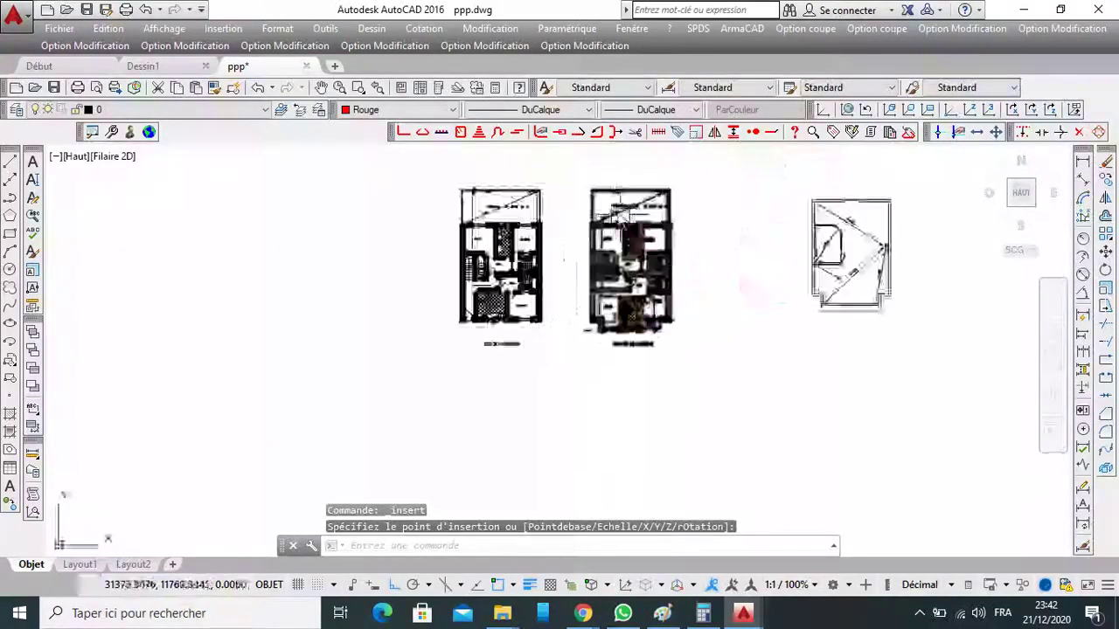
Assign both inserted floor plan blocks to the layer "plan archi" and clear the selection.
left_click_drag(583, 178, 712, 433)
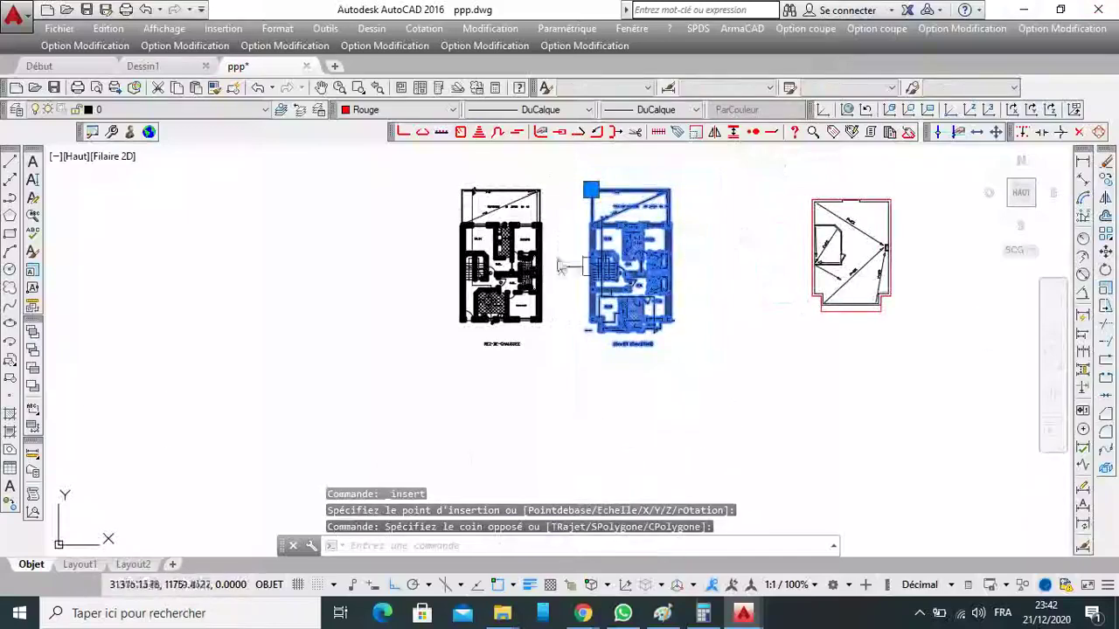
left_click_drag(766, 154, 326, 370)
left_click(122, 111)
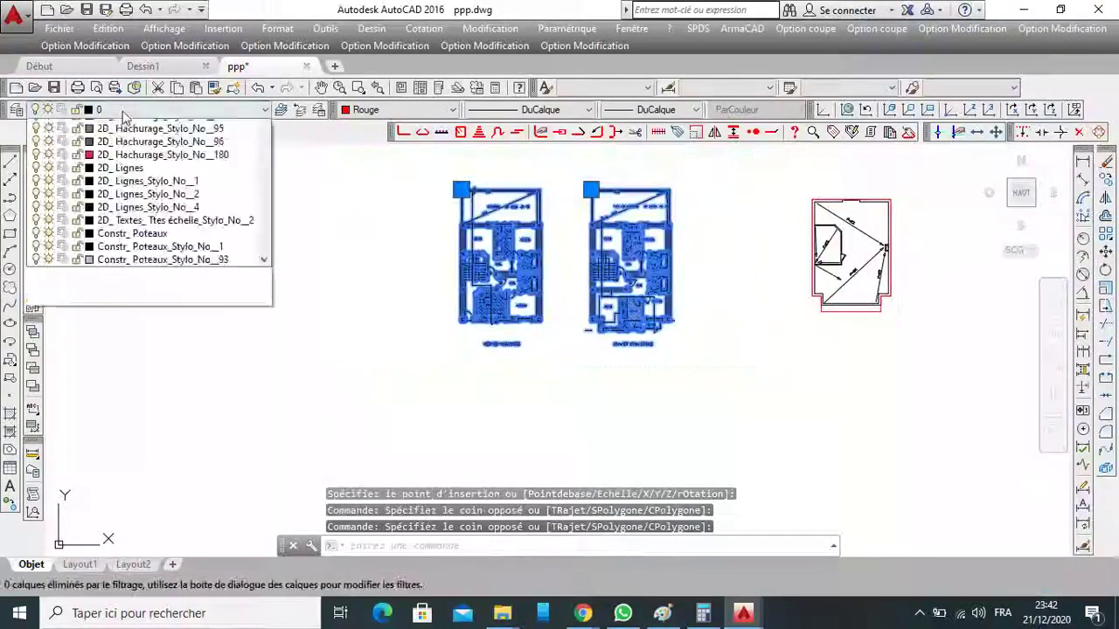
scroll(137, 428, "down", 15)
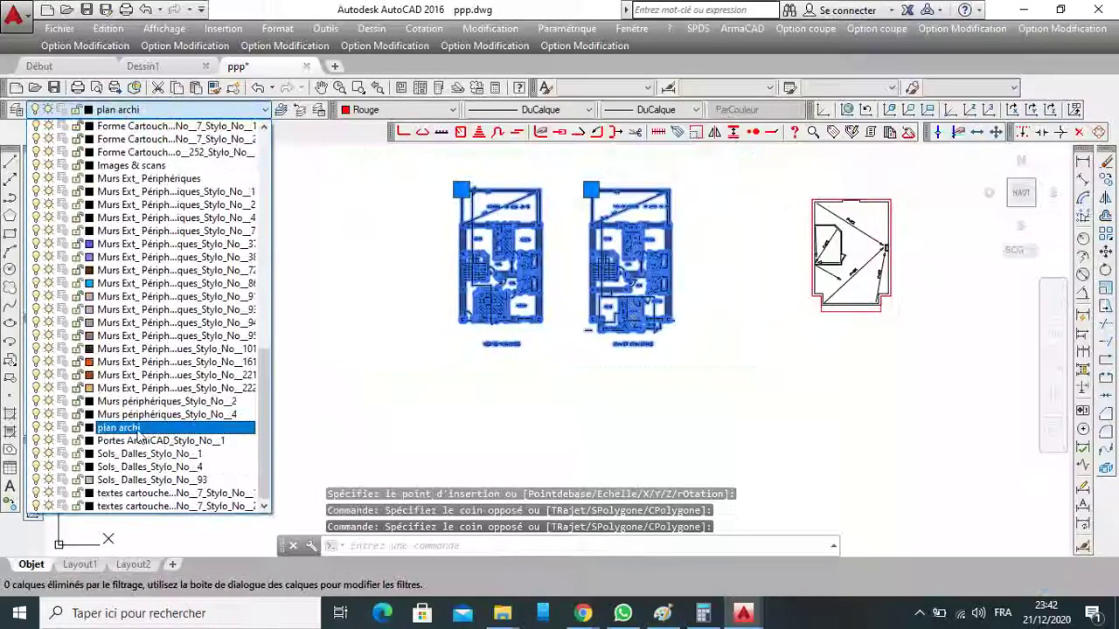
left_click(138, 436)
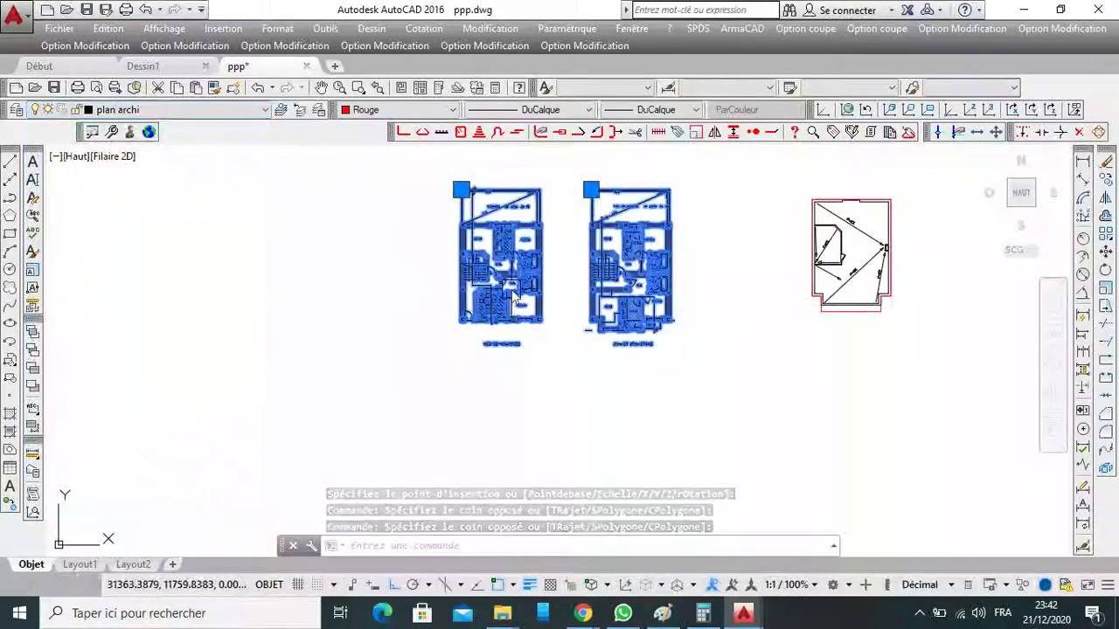
key("Escape")
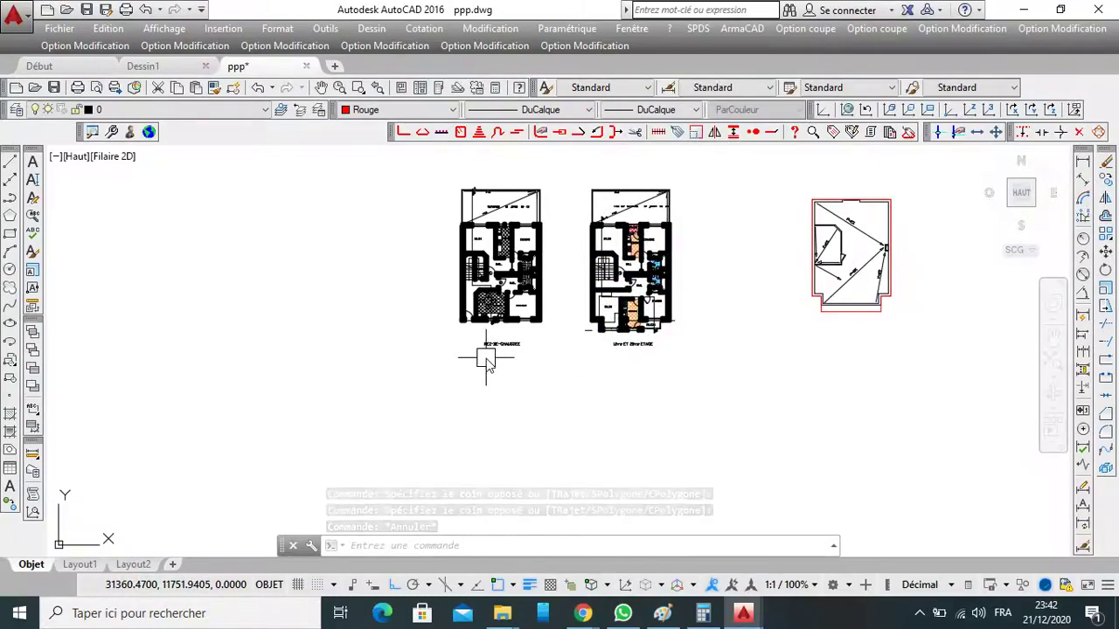
Move the first and second floor block horizontally about 4.8 units toward the roof plan.
middle_click_drag(568, 180, 612, 219)
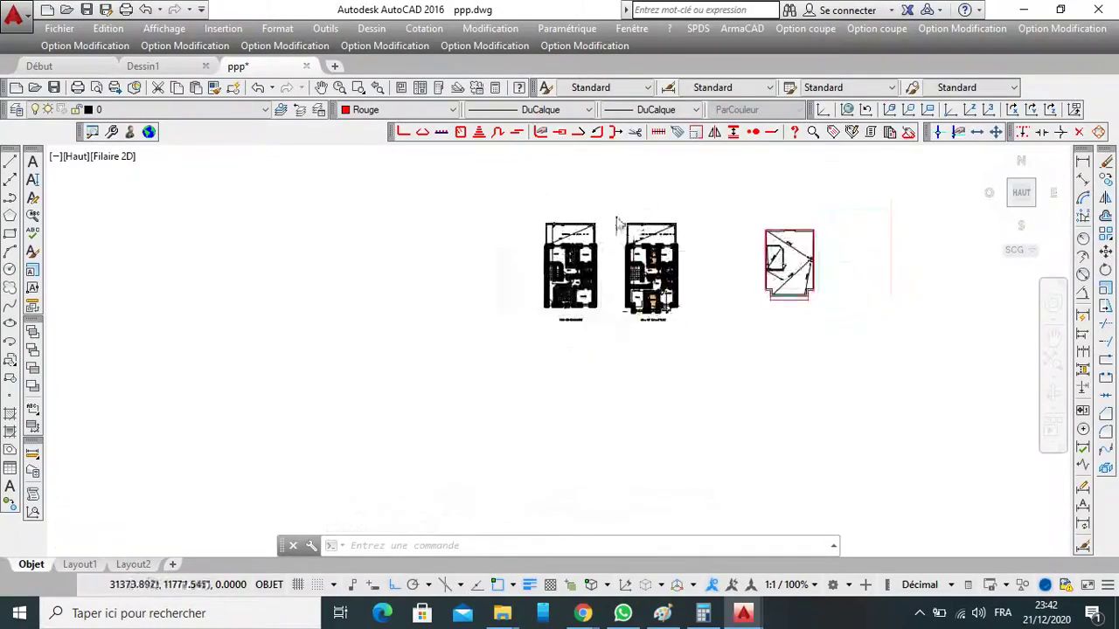
left_click(612, 210)
left_click(808, 440)
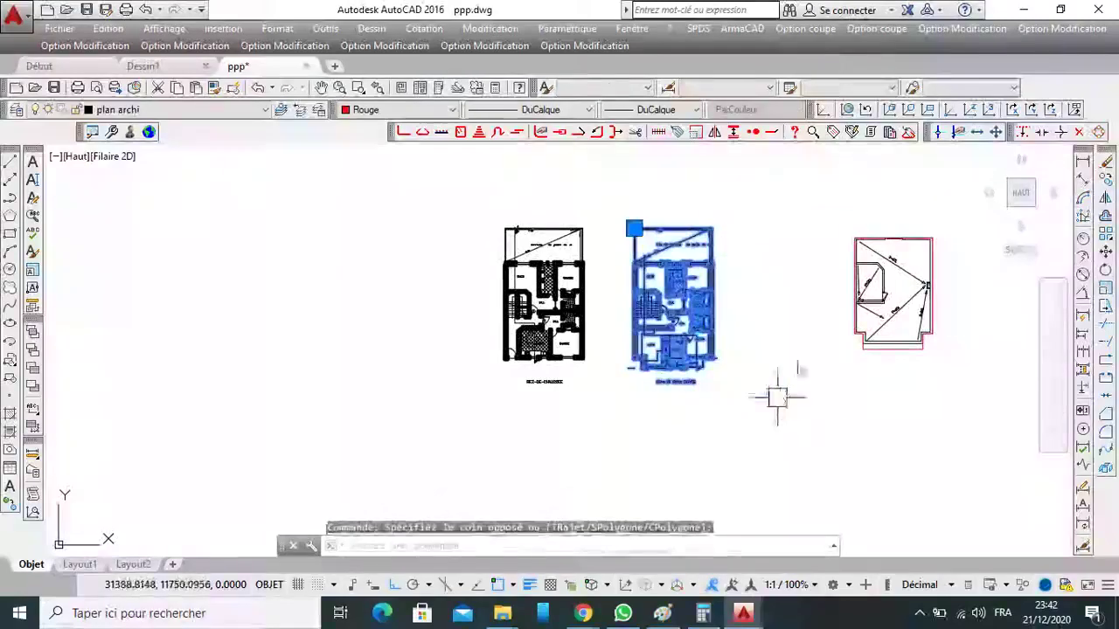
left_click(1106, 251)
left_click(769, 218)
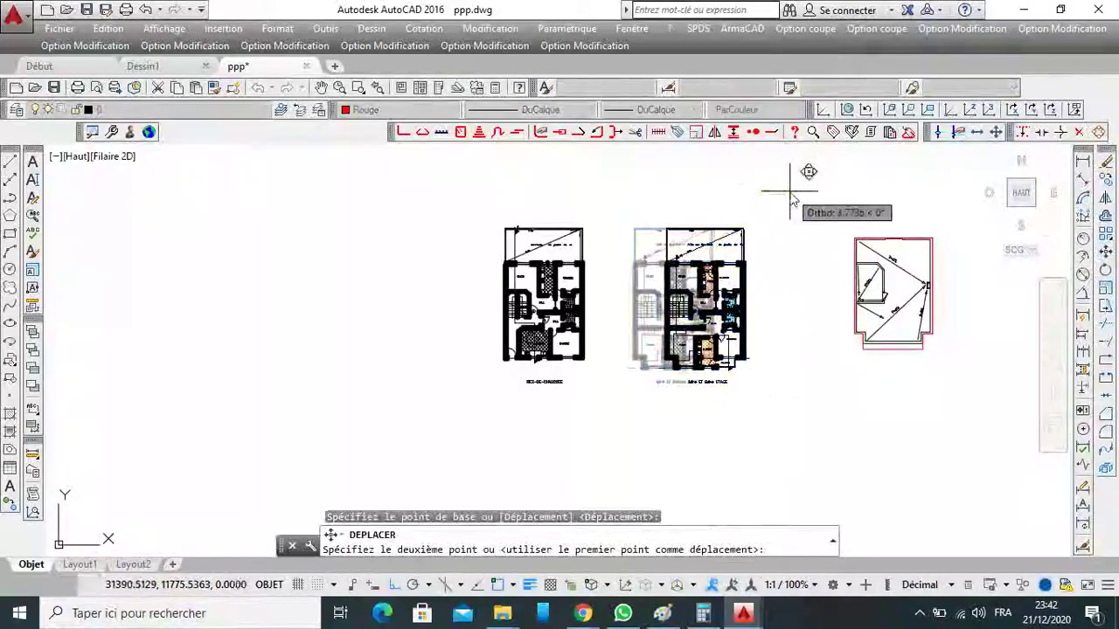
left_click(791, 199)
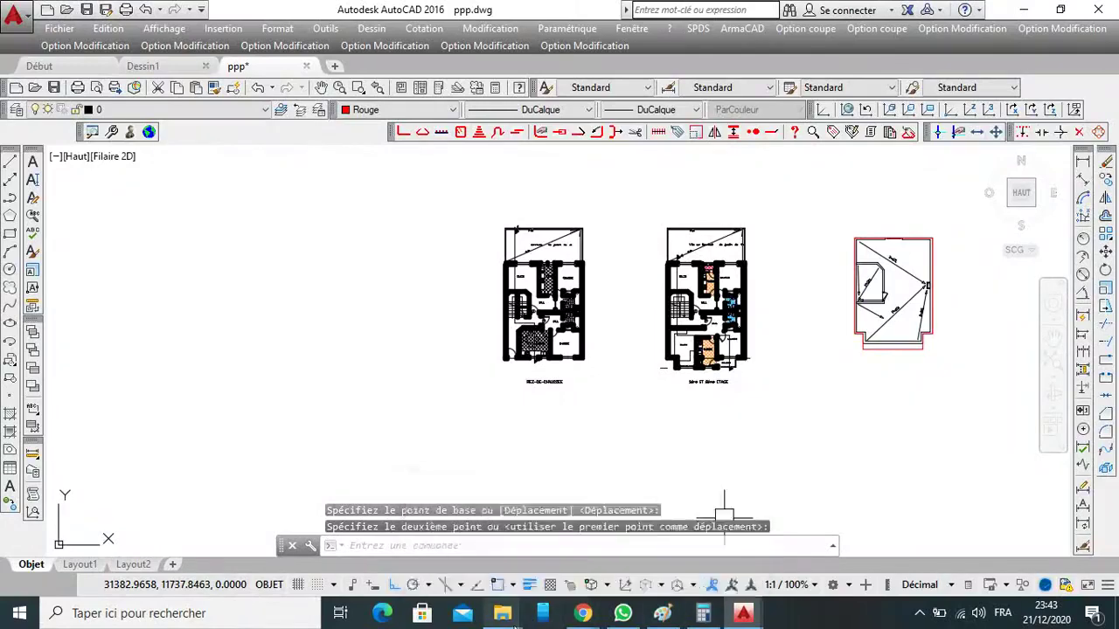
Switch to the Bandicam folder, launch Bandicam (Non Admin), start a full-screen recording and return to the drawing.
mouse_move(512, 624)
mouse_move(584, 616)
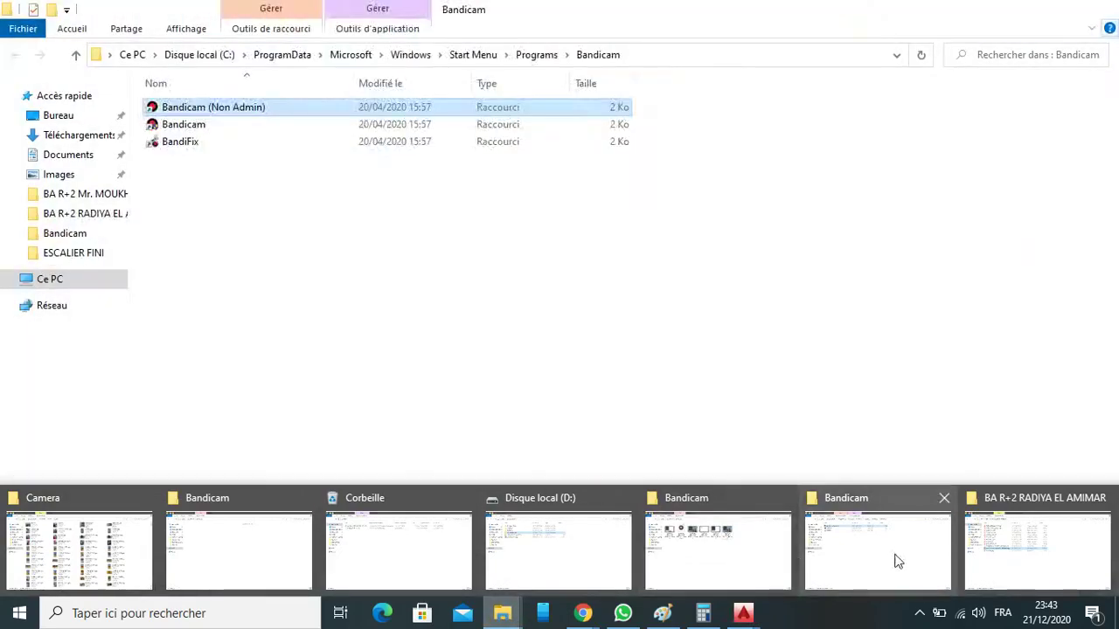
left_click(894, 559)
right_click(242, 99)
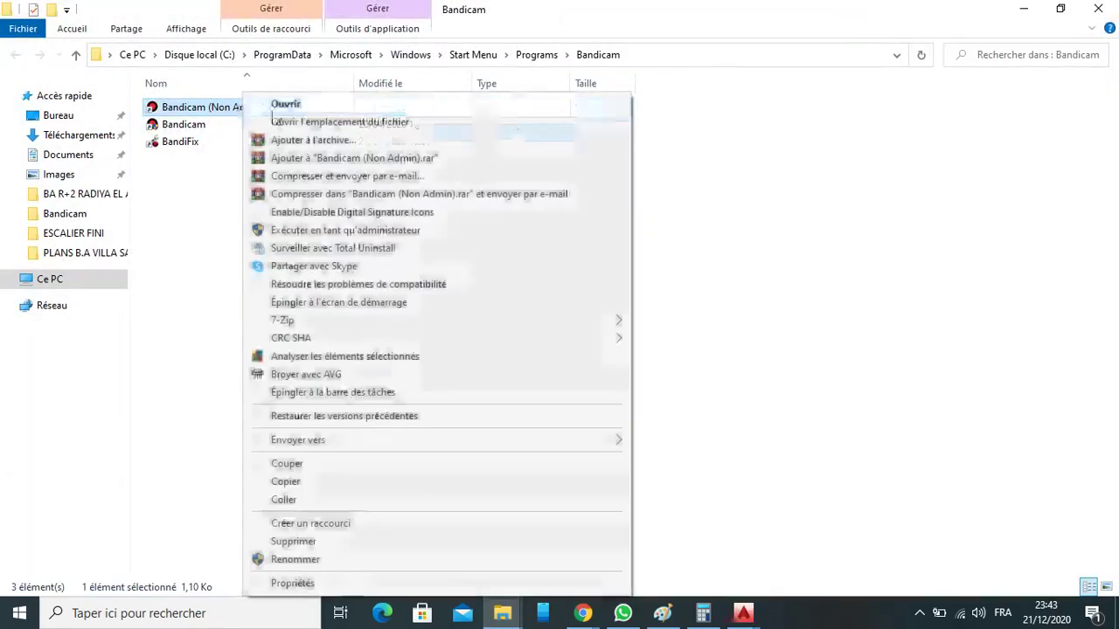
left_click(285, 104)
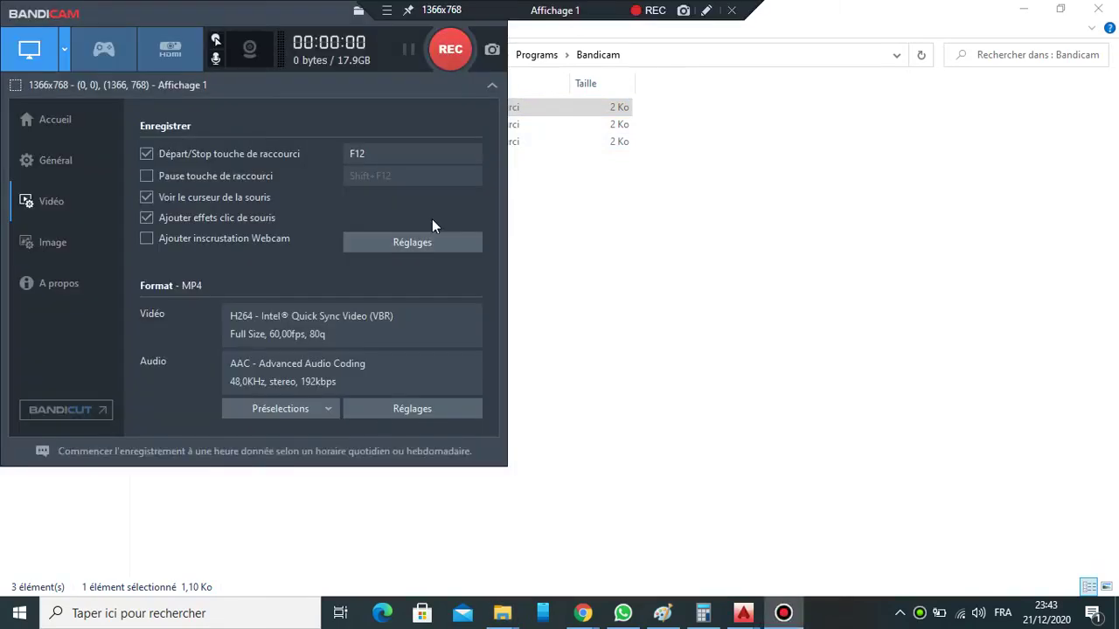
left_click(443, 48)
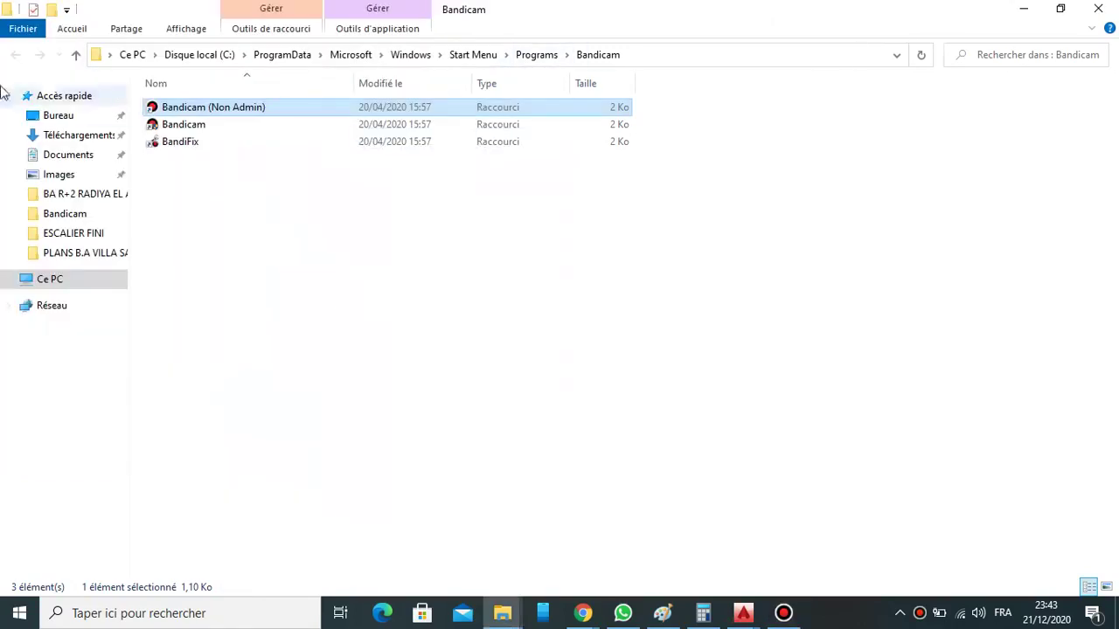
left_click(1024, 9)
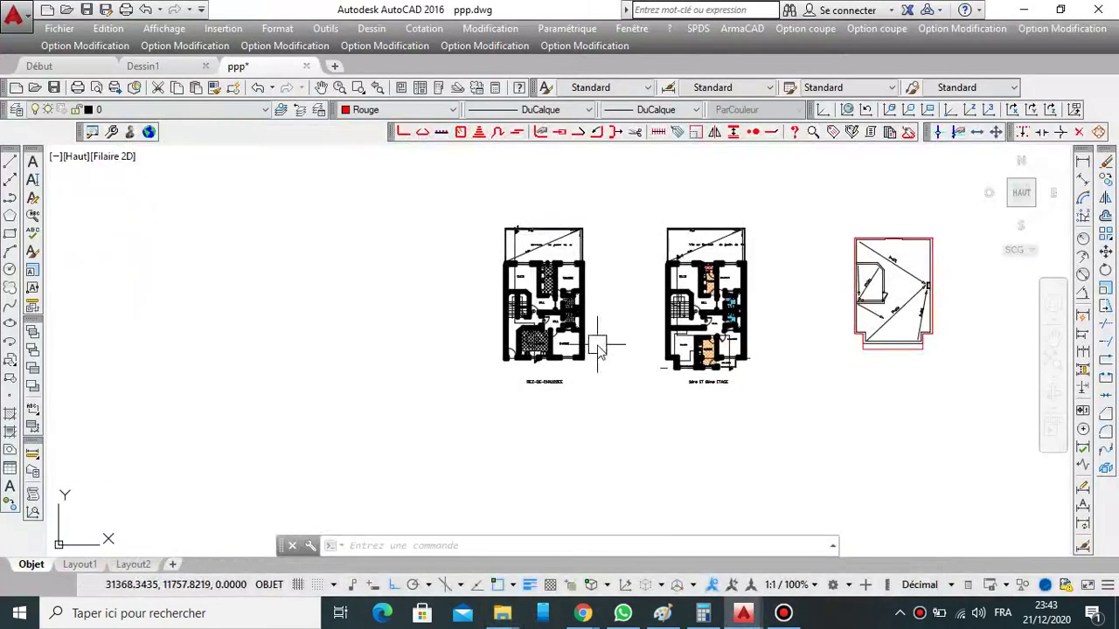
Examine the ground floor, upper floor and roof plans, and check the layer of the first and second floor block.
scroll(598, 348, "up", 2)
scroll(604, 387, "down", 3)
scroll(589, 412, "up", 1)
scroll(701, 411, "up", 3)
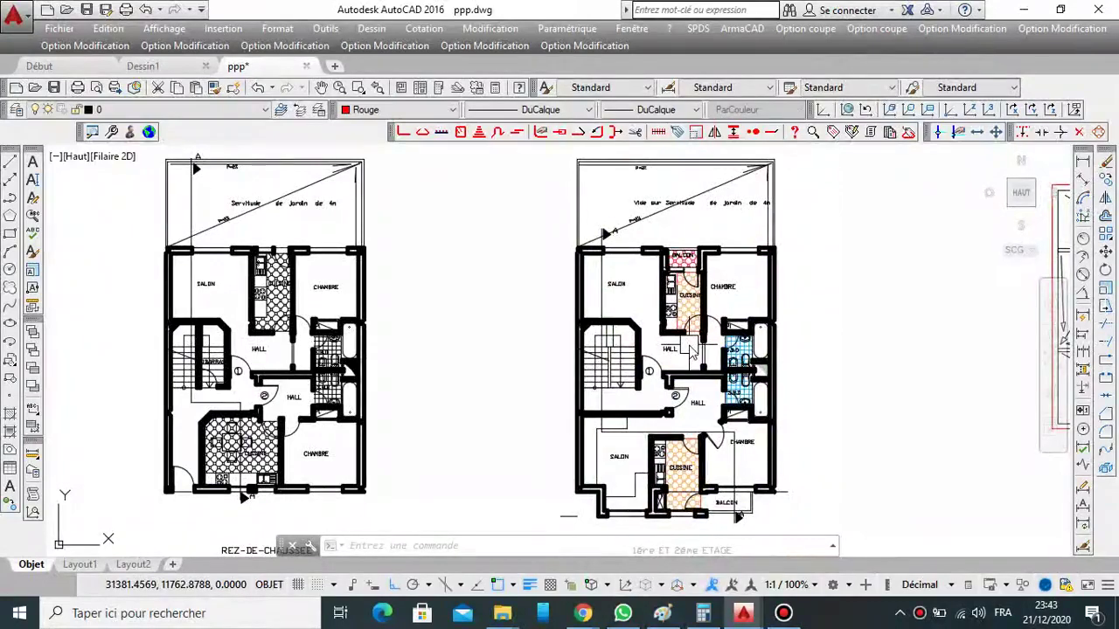
scroll(691, 349, "down", 4)
scroll(687, 367, "up", 3)
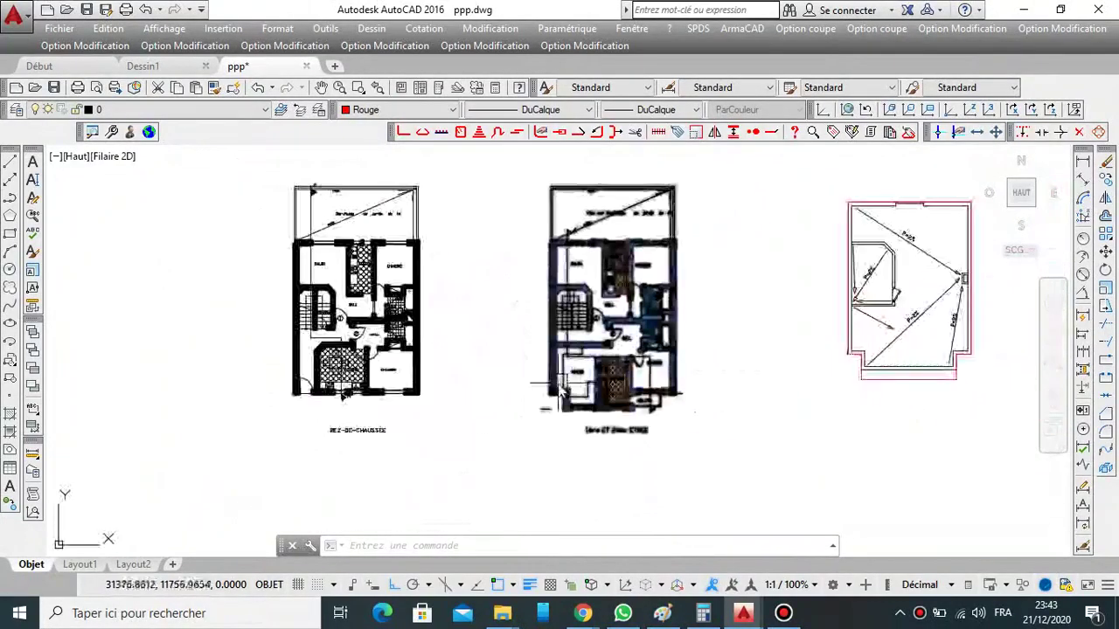
scroll(724, 376, "down", 5)
middle_click_drag(724, 376, 709, 405)
scroll(716, 280, "up", 2)
scroll(817, 288, "down", 3)
scroll(822, 262, "up", 5)
scroll(824, 251, "down", 2)
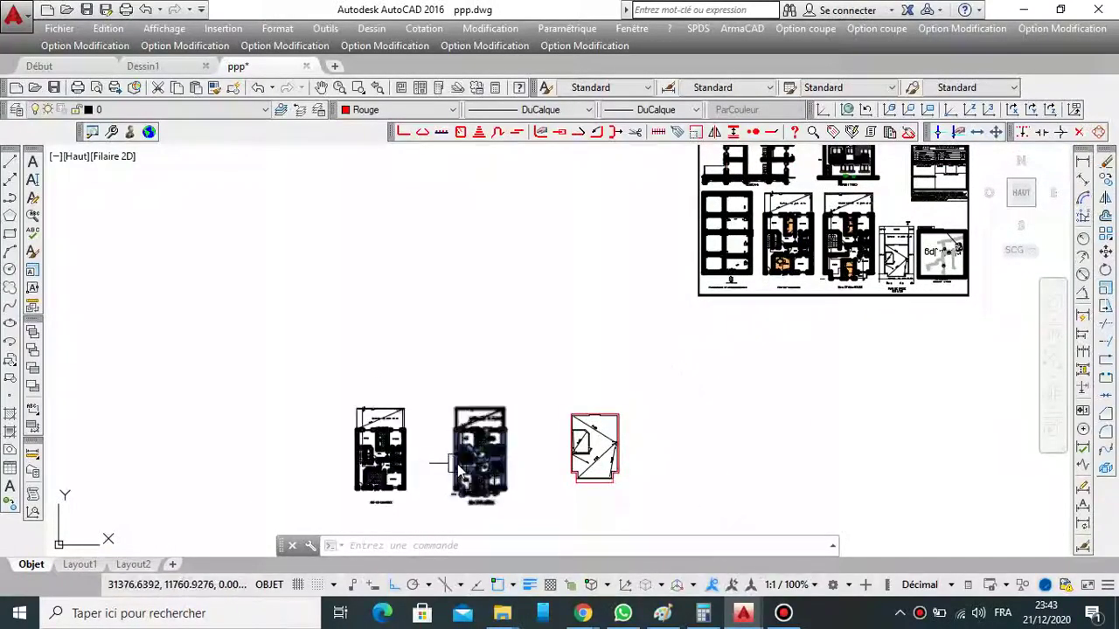
scroll(420, 472, "up", 4)
scroll(817, 327, "down", 4)
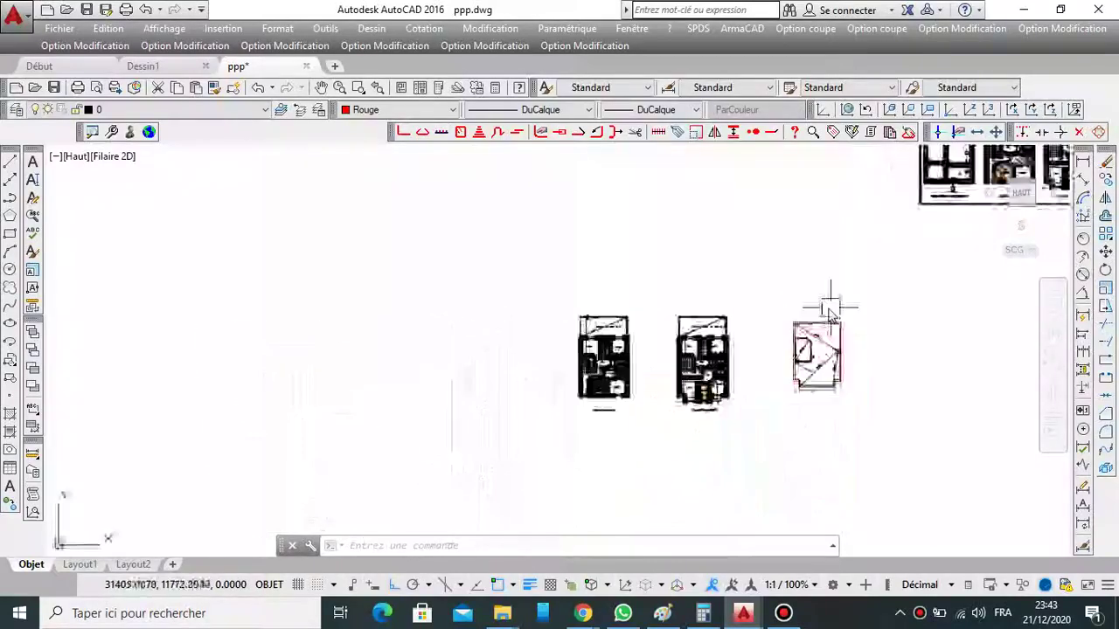
left_click(700, 358)
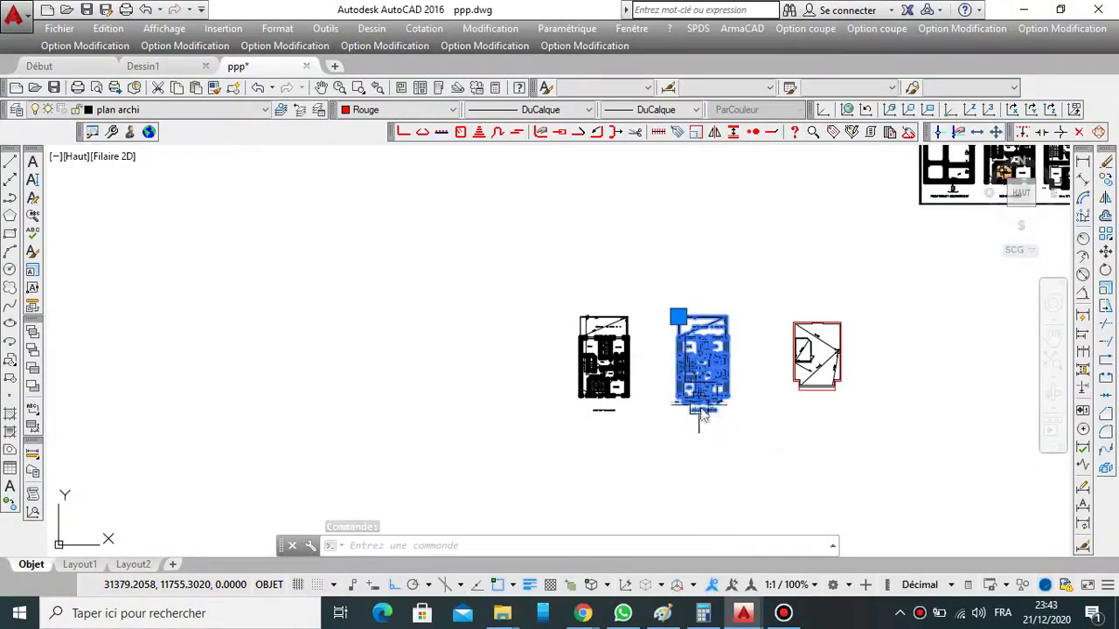
key("Escape")
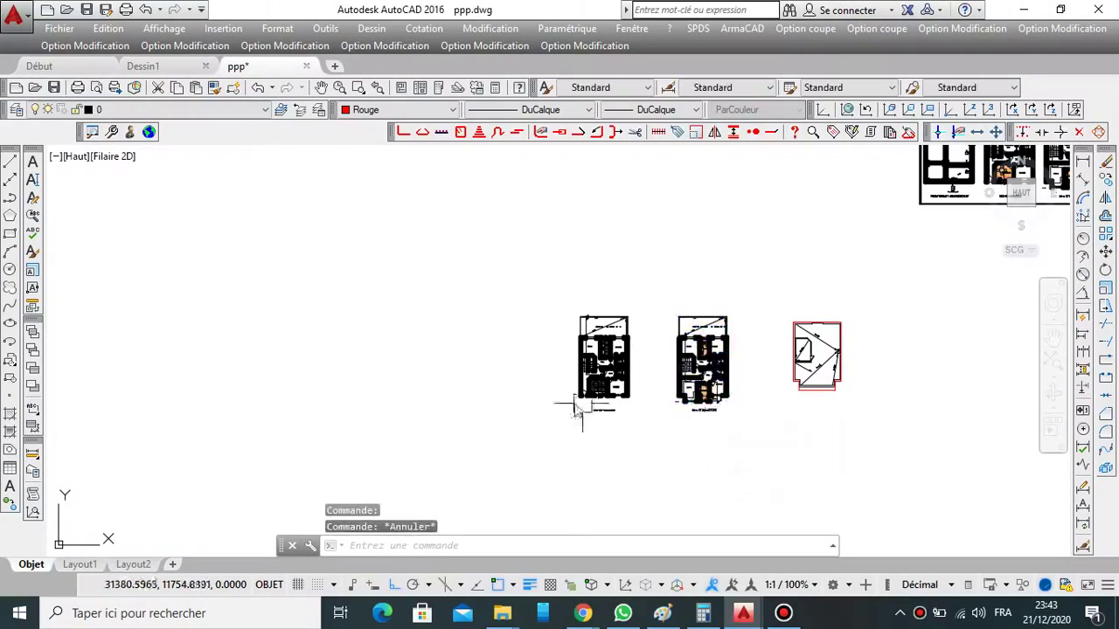
scroll(582, 349, "down", 4)
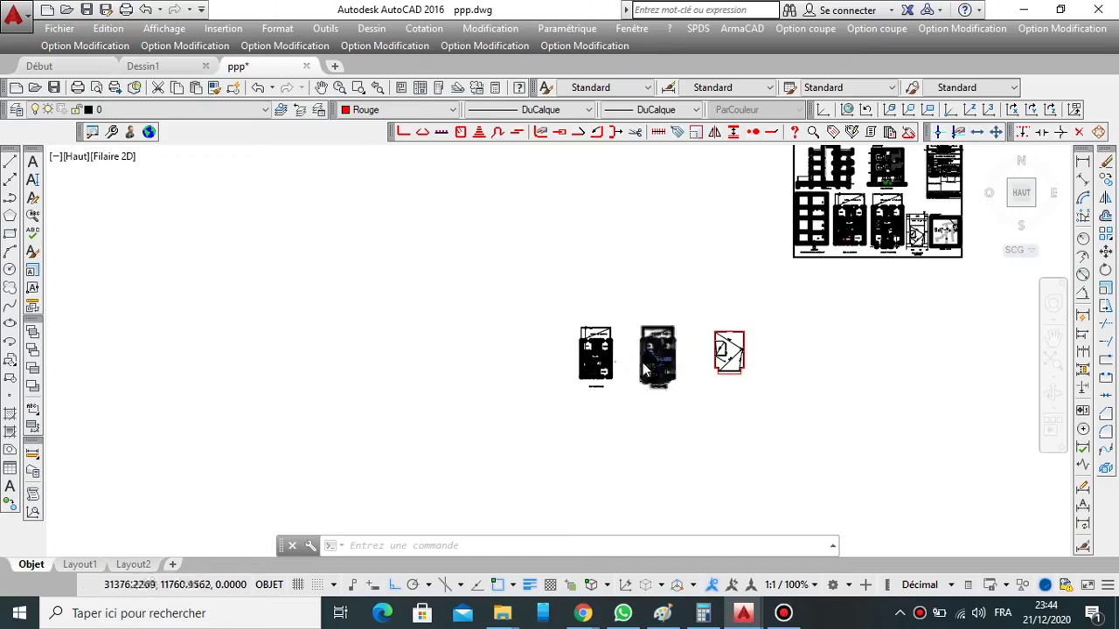
scroll(643, 363, "up", 4)
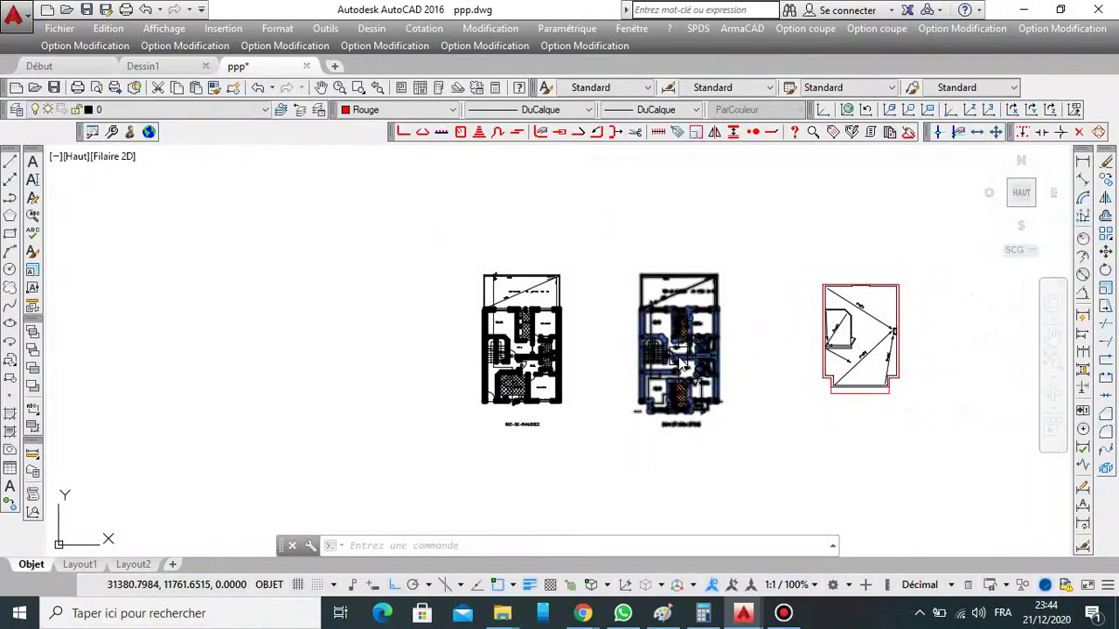
mouse_move(680, 368)
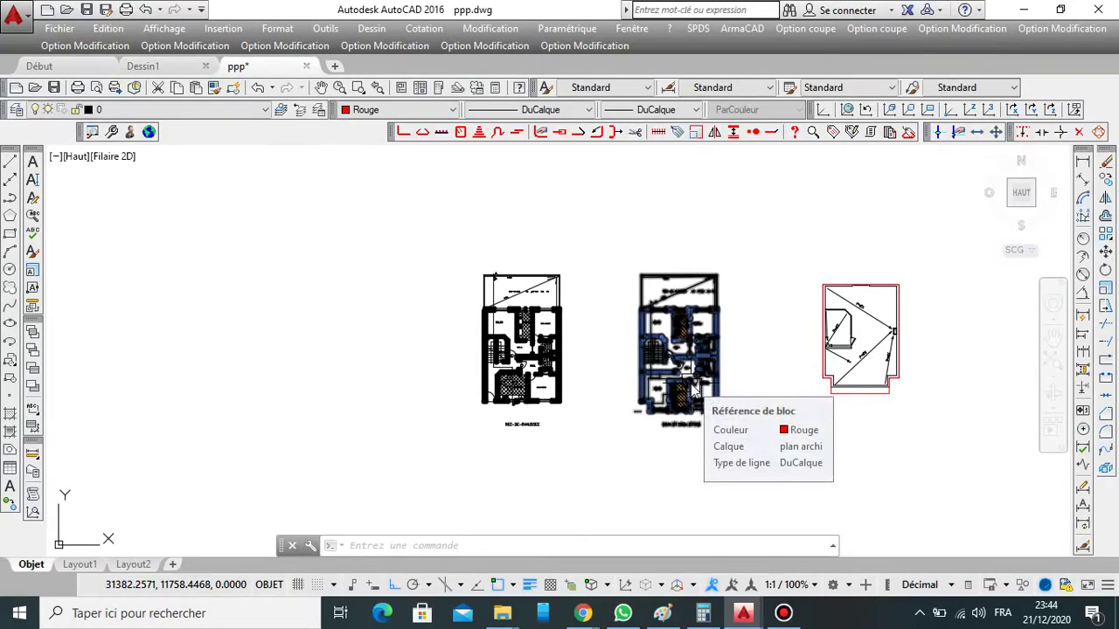
key("Escape")
key("Escape")
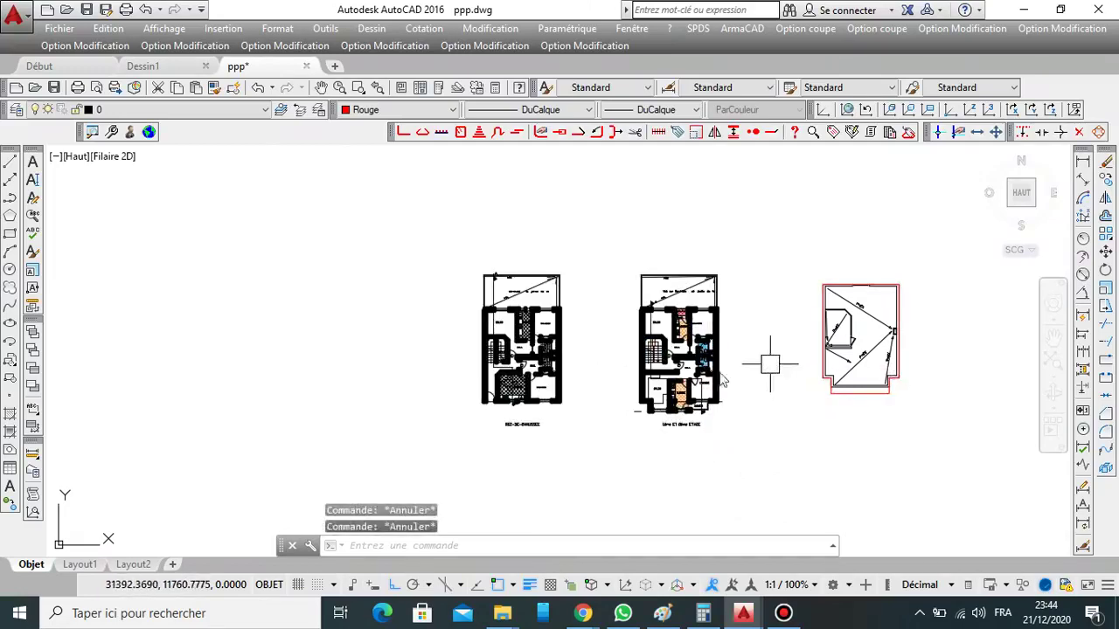
left_click(10, 234)
scroll(737, 302, "up", 2)
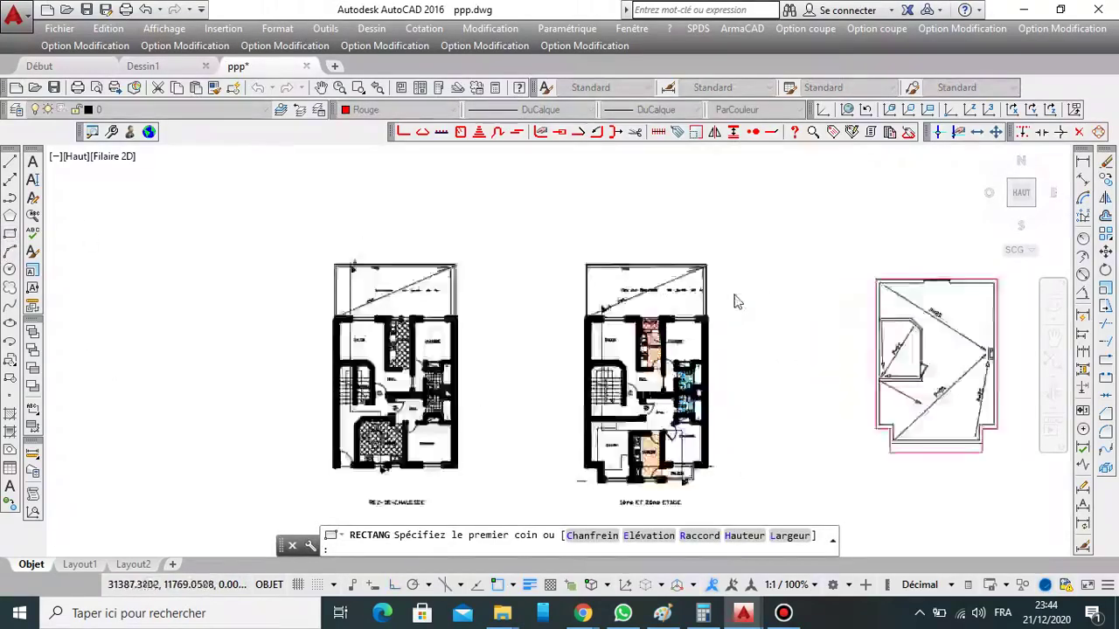
scroll(742, 314, "up", 4)
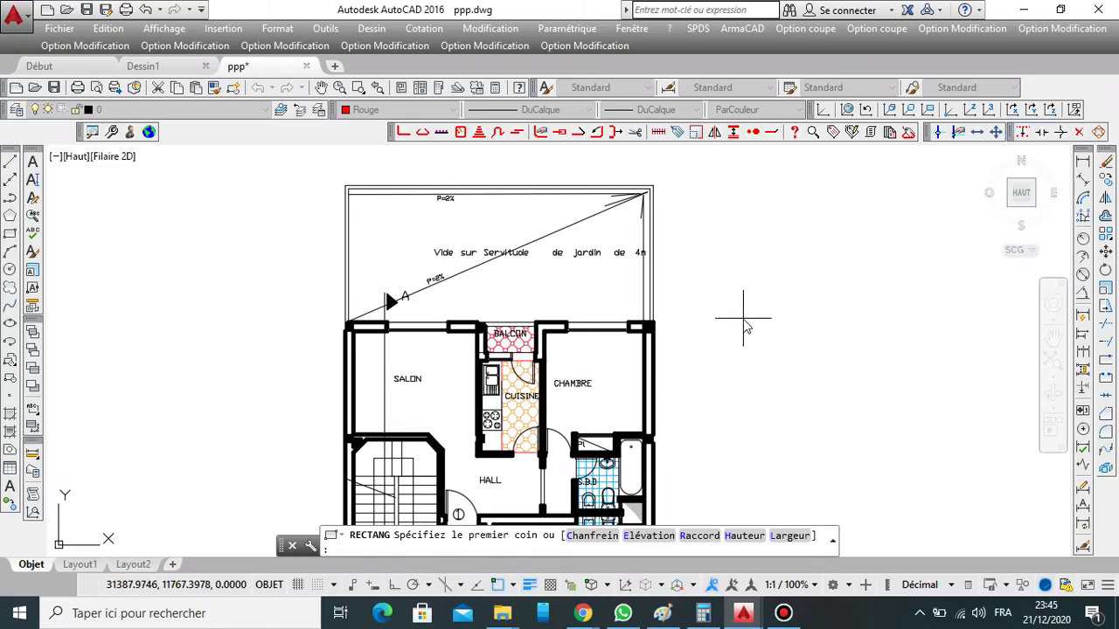
key("Escape")
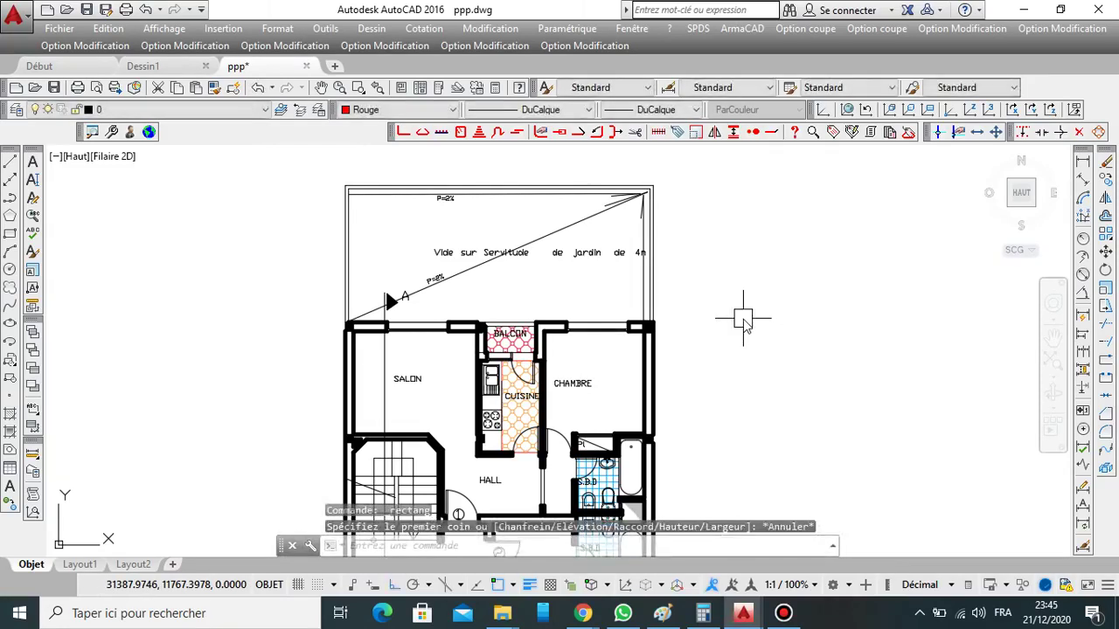
left_click(10, 234)
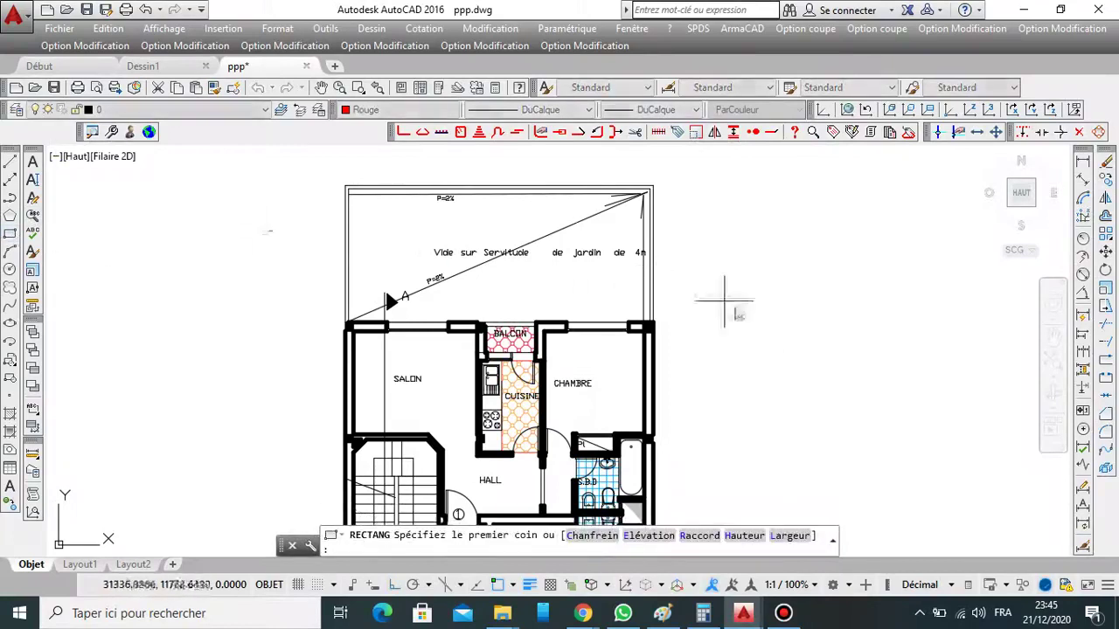
left_click(774, 303)
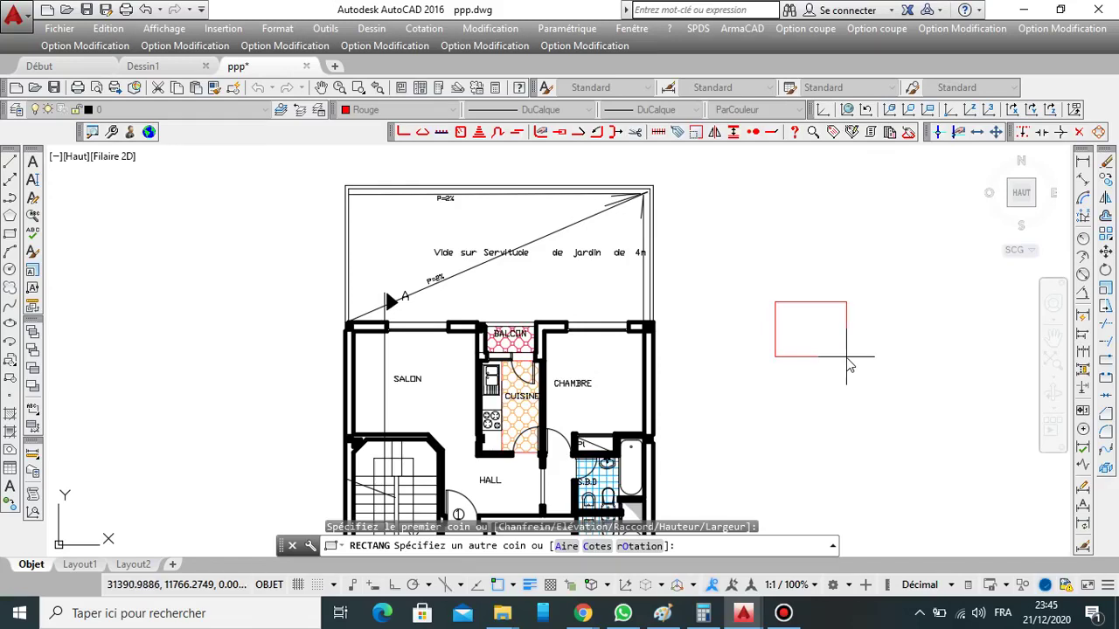
key("Escape")
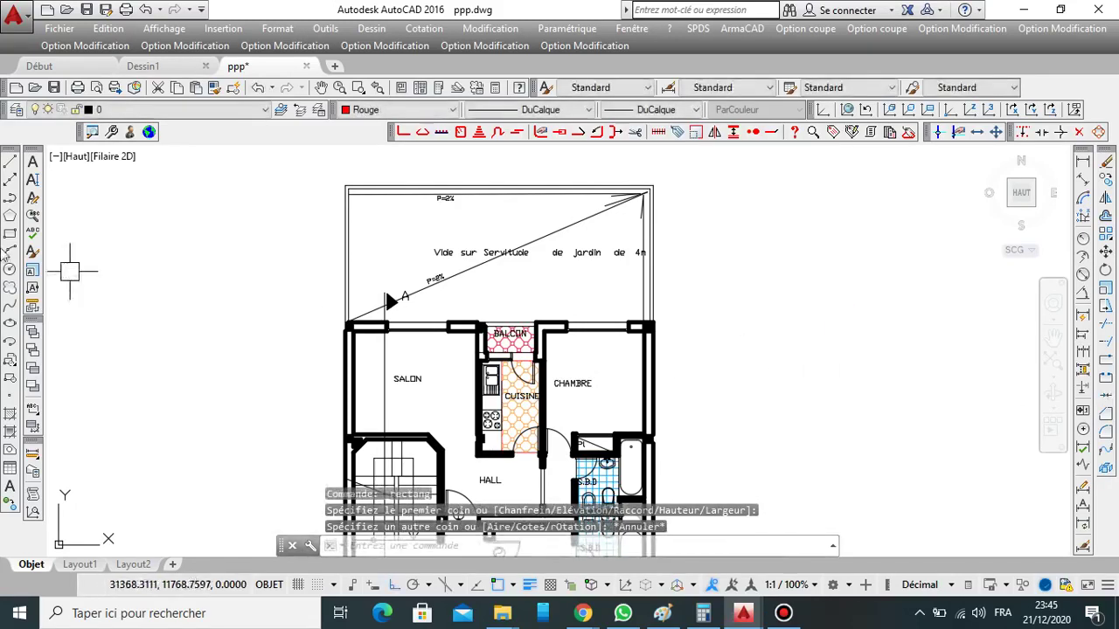
Draw a 0.30 by 0.30 rectangle in the empty area to the right of the first and second floor plan.
left_click(10, 236)
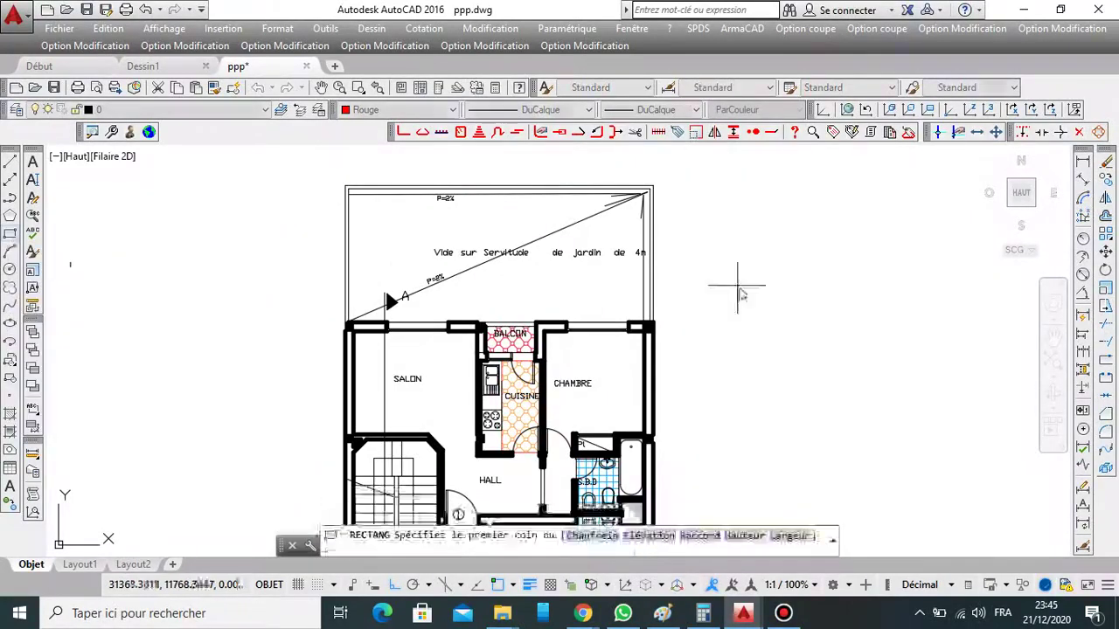
left_click(722, 241)
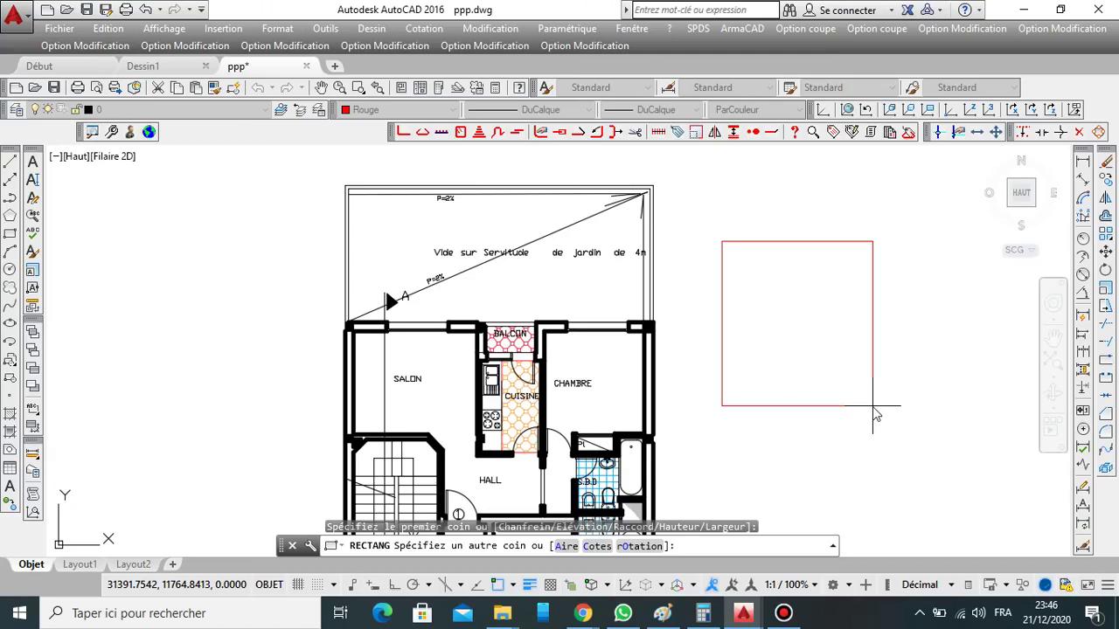
type("C")
key("Return")
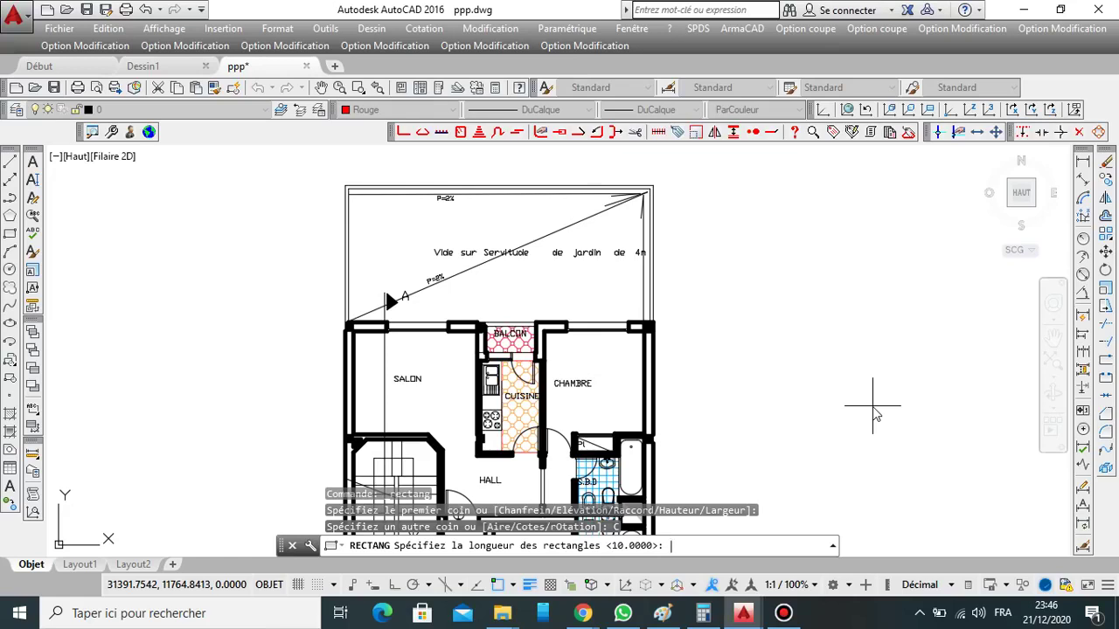
type("0.30")
key("Return")
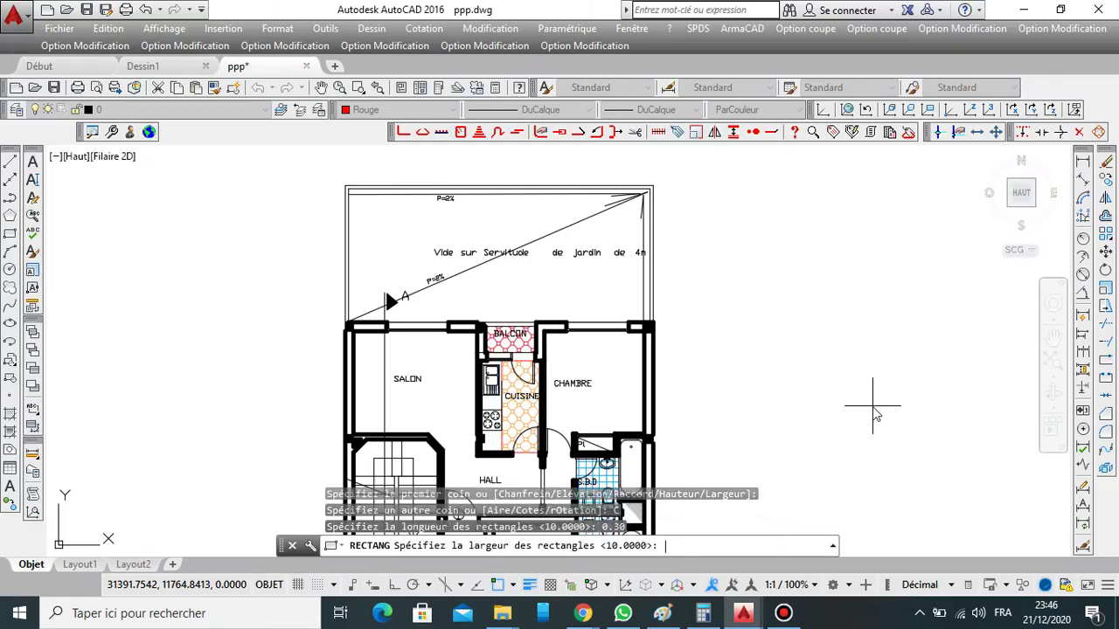
type("0.30")
key("Return")
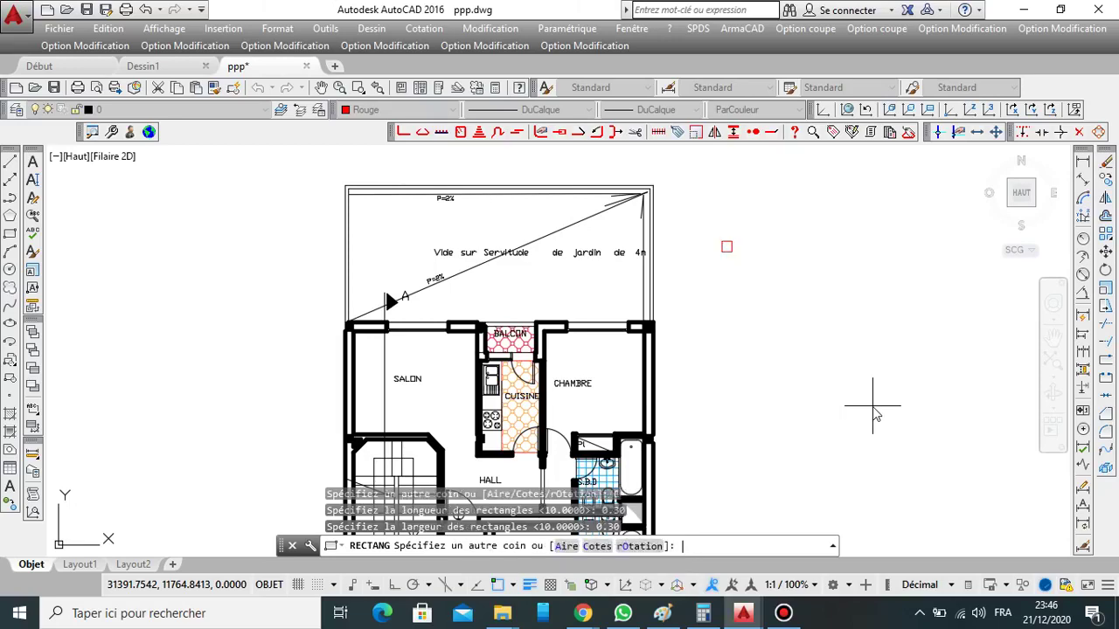
left_click(874, 410)
Add linear dimensions to the width and height of the small square, above it and to its right.
scroll(706, 200, "up", 6)
scroll(782, 302, "down", 4)
scroll(791, 322, "up", 2)
left_click(1082, 161)
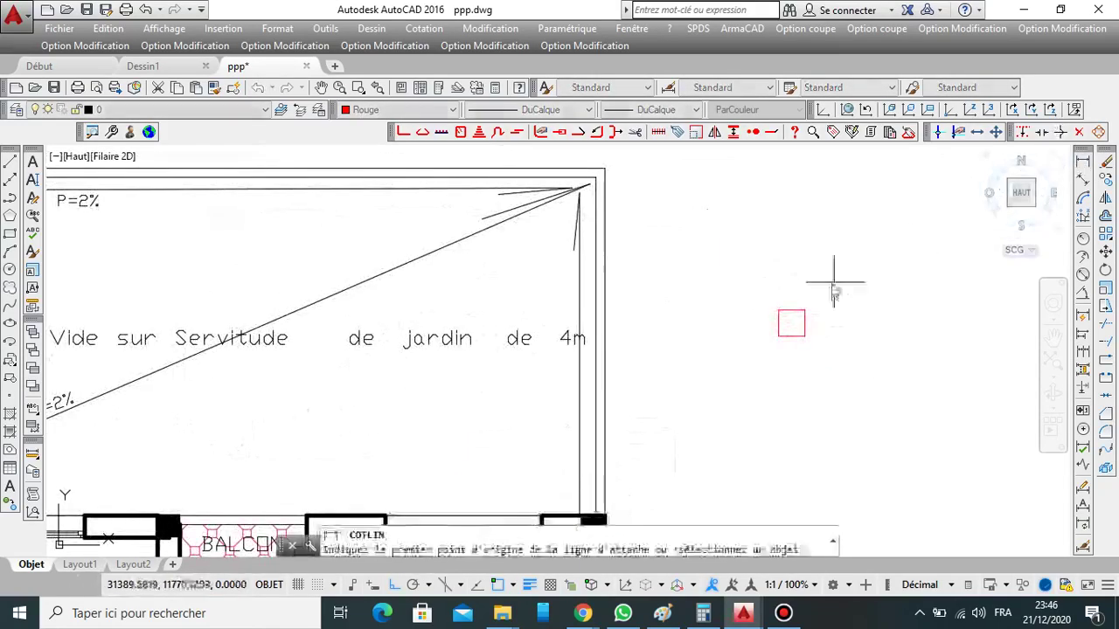
left_click(792, 324)
left_click(778, 310)
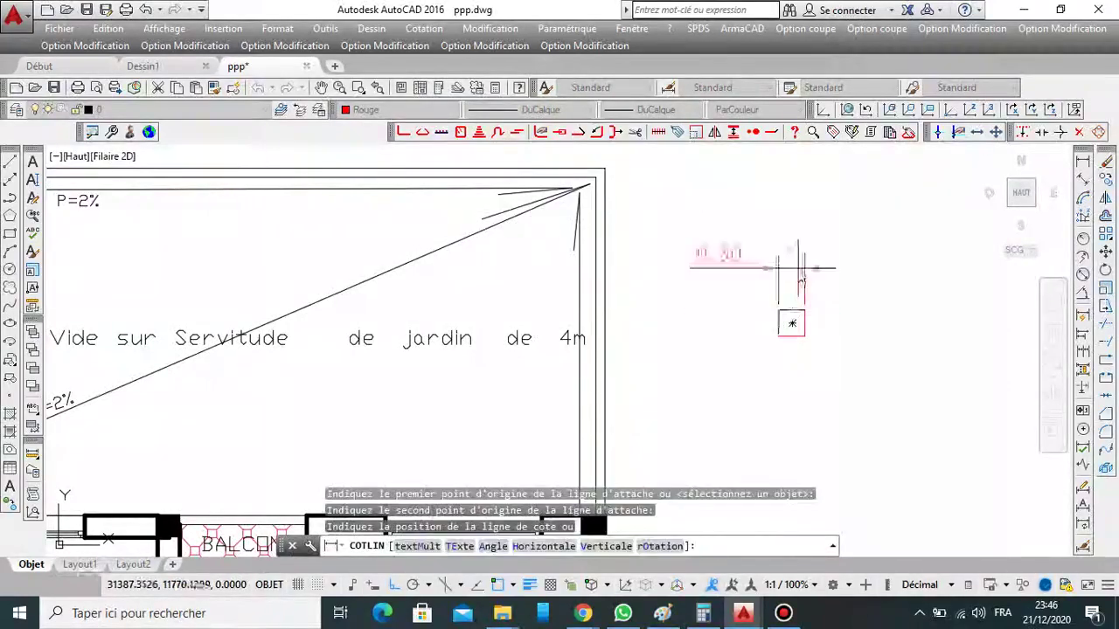
left_click(791, 269)
left_click(1082, 160)
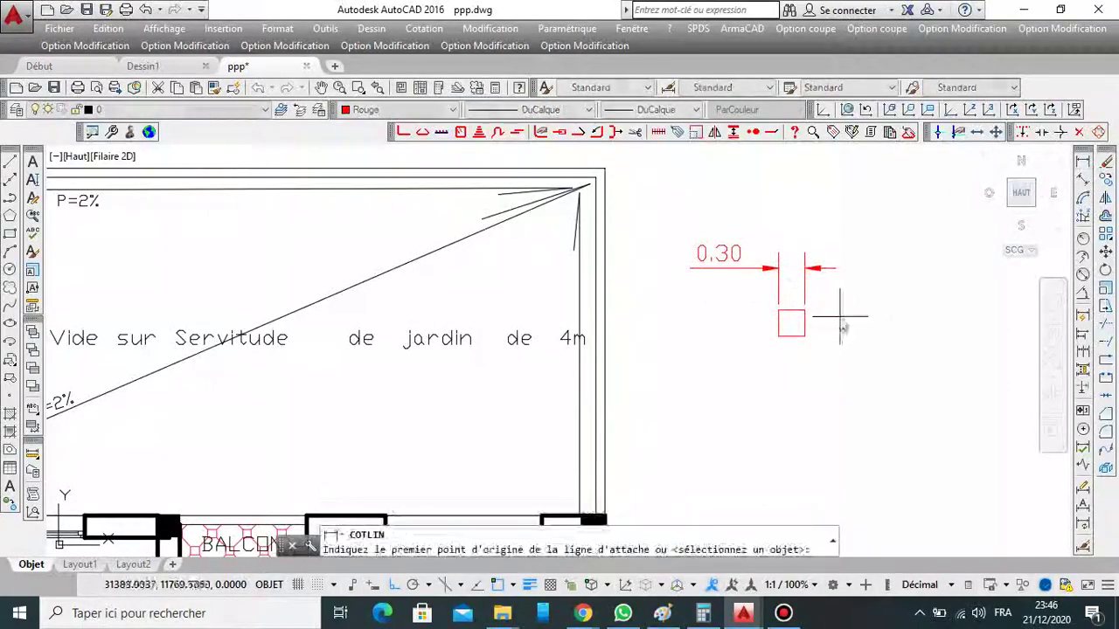
left_click(796, 324)
left_click(804, 337)
left_click(890, 397)
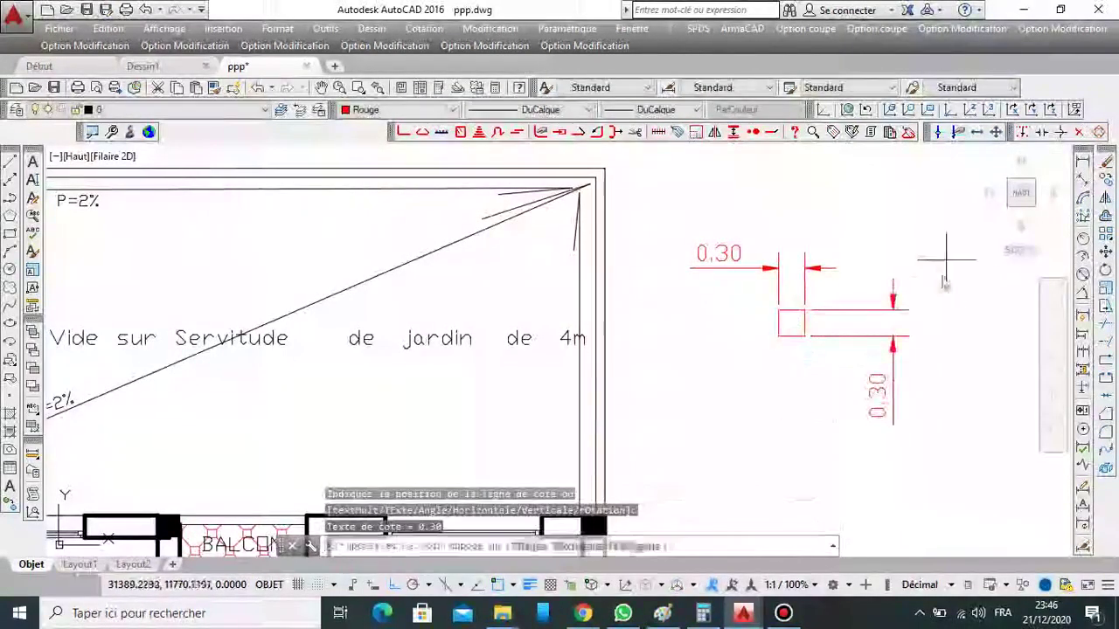
Erase the two linear dimensions around the small square.
left_click(893, 288)
left_click(872, 227)
left_click(715, 264)
key("Delete")
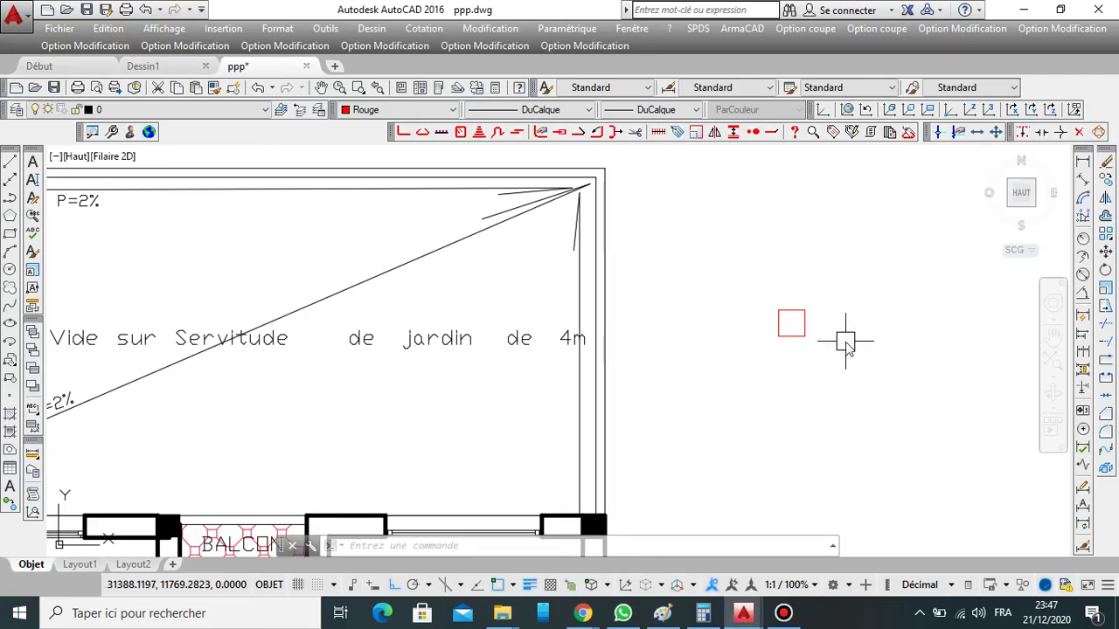
scroll(774, 263, "down", 4)
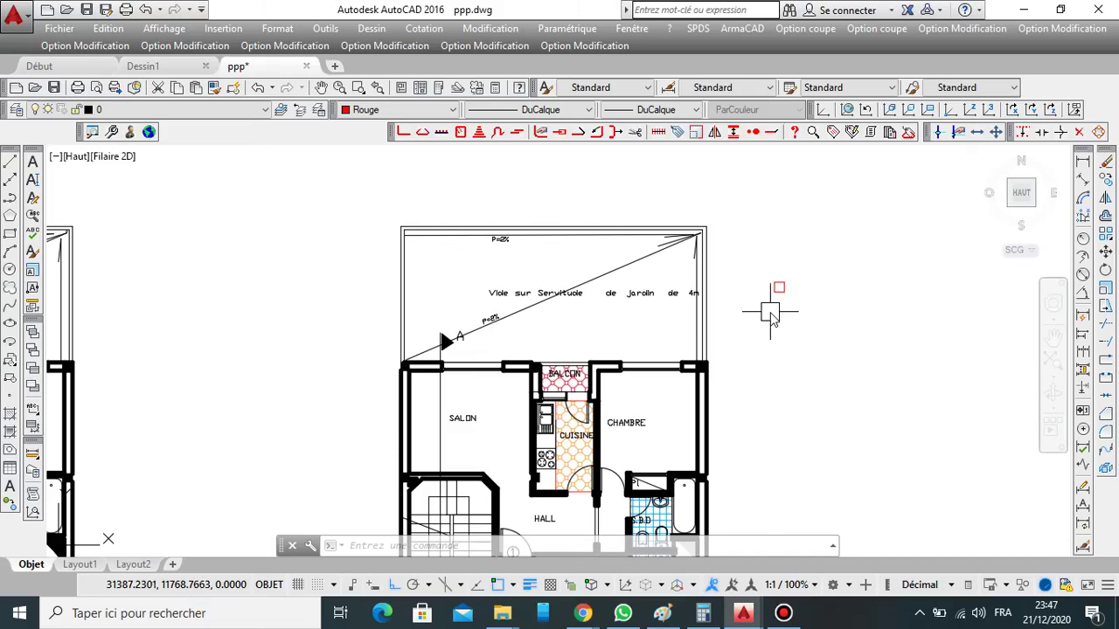
scroll(781, 304, "up", 7)
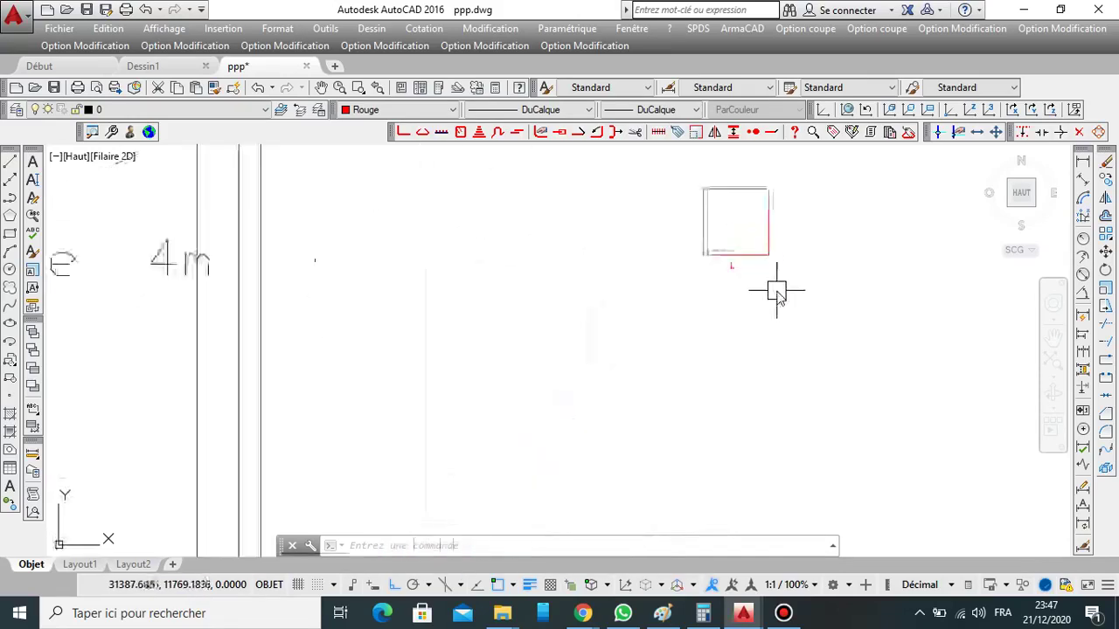
scroll(777, 289, "down", 5)
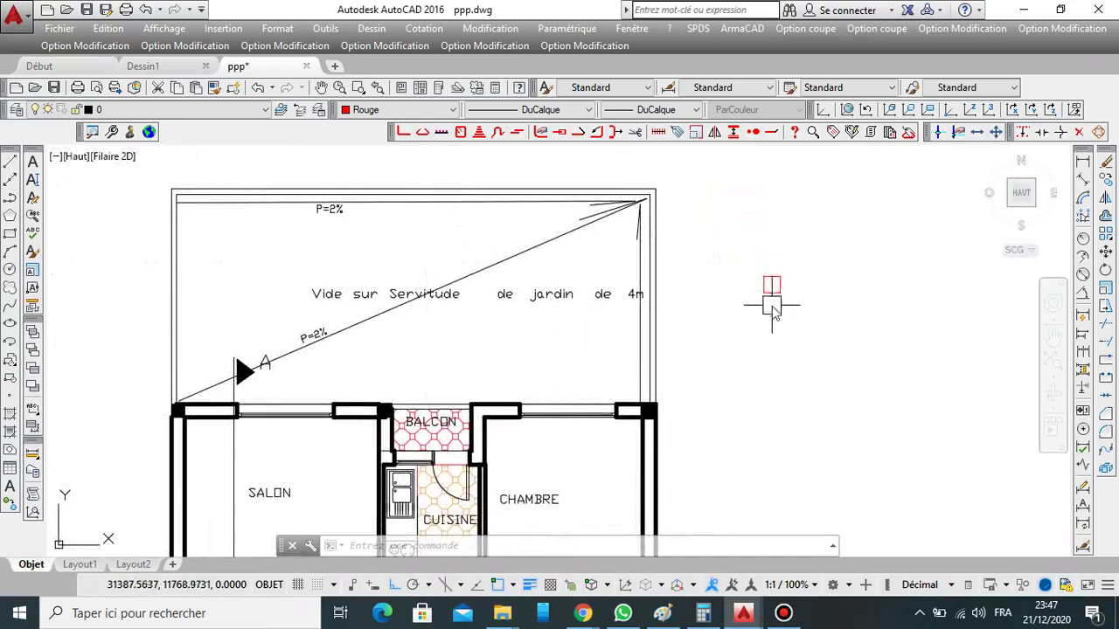
scroll(786, 297, "up", 5)
scroll(797, 278, "down", 2)
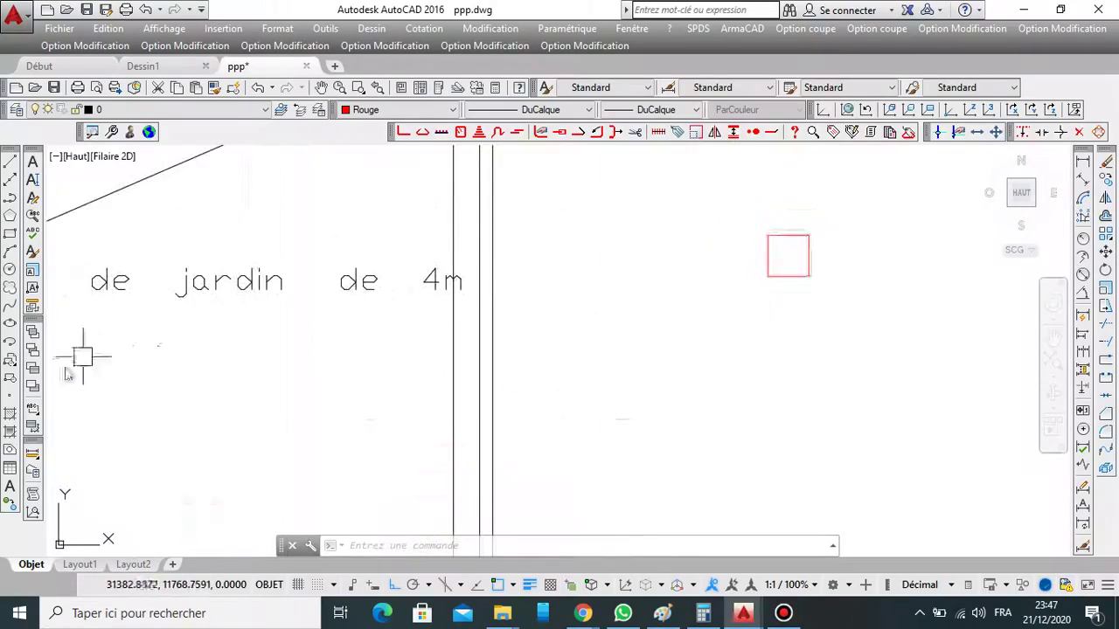
key("h")
key("Return")
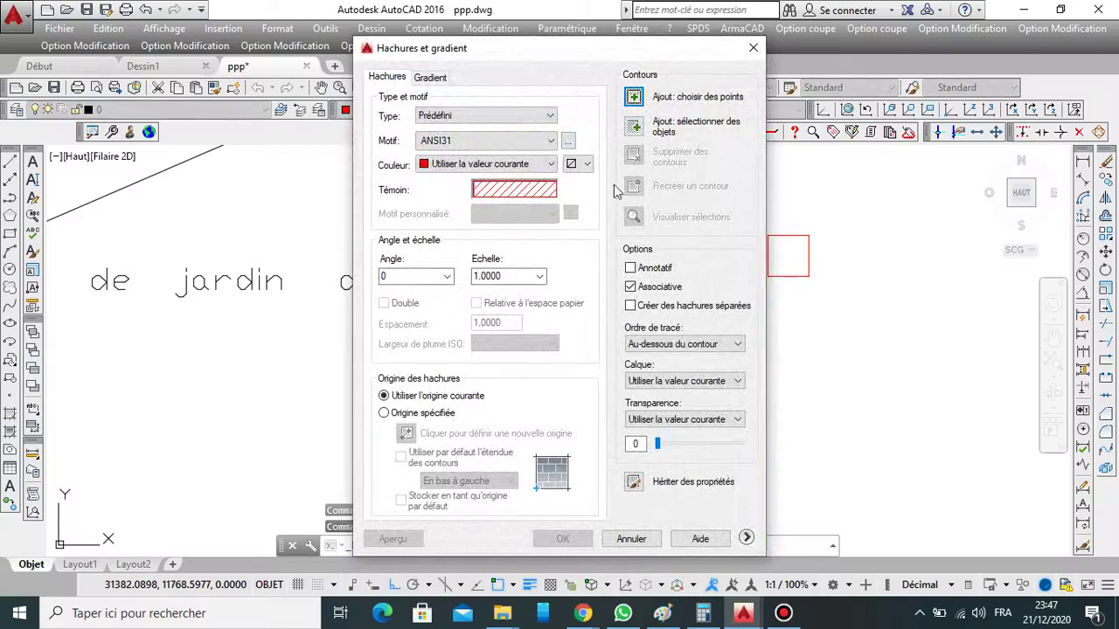
left_click(753, 49)
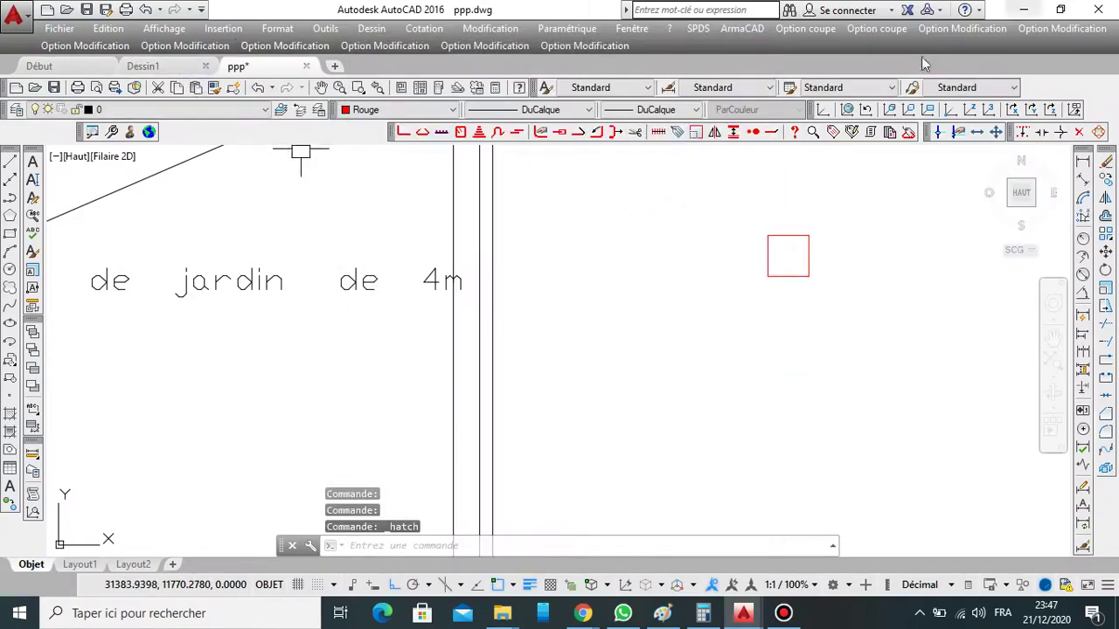
Open the hdhh.dwg drawing from the desktop.
left_click(1030, 8)
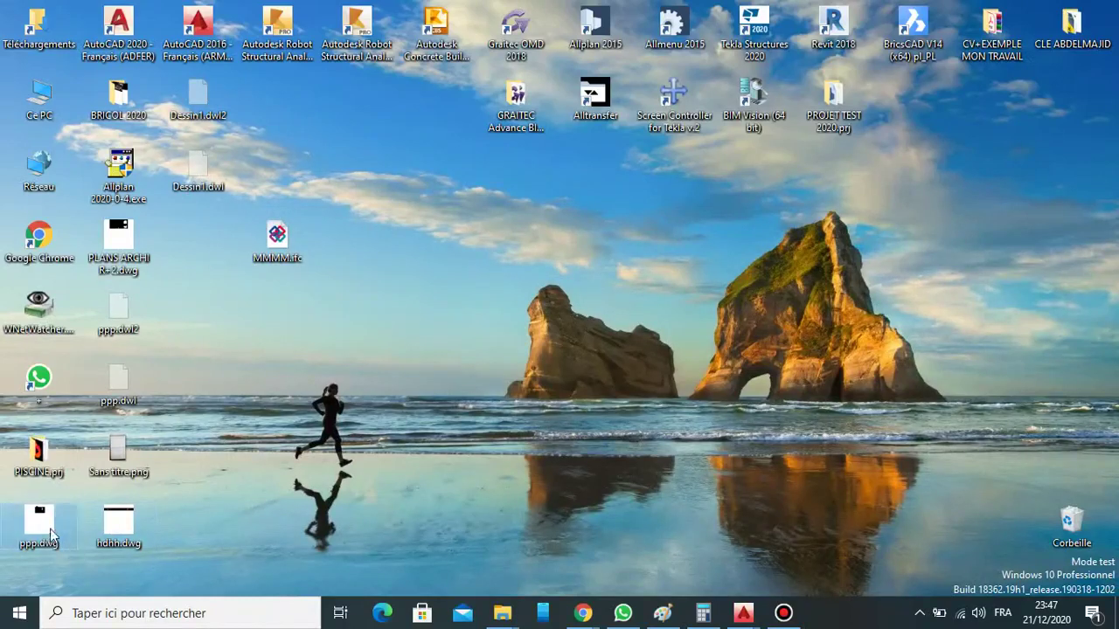
double_click(133, 522)
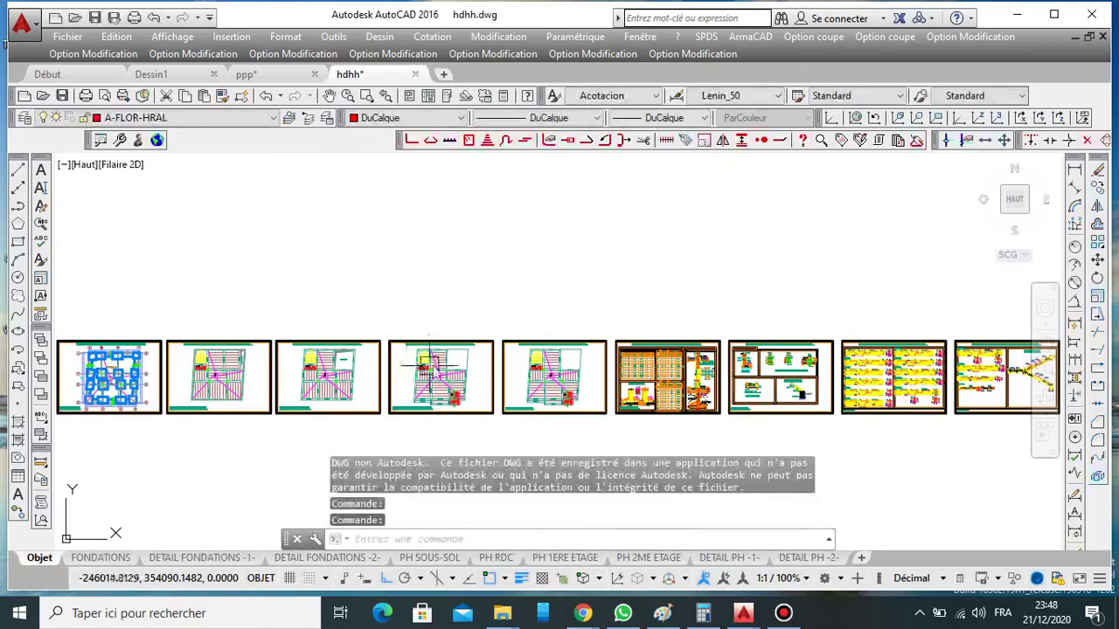
scroll(136, 345, "up", 2)
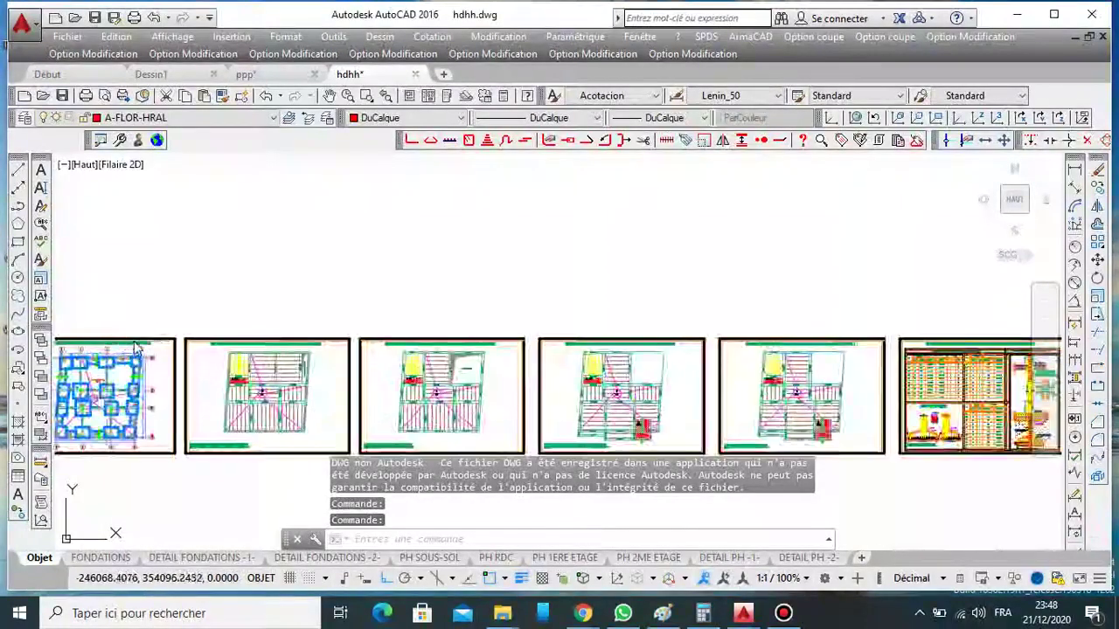
Erase the project title texts at the top of the floor plan sheets.
left_click(200, 324)
scroll(210, 322, "up", 2)
scroll(216, 320, "down", 3)
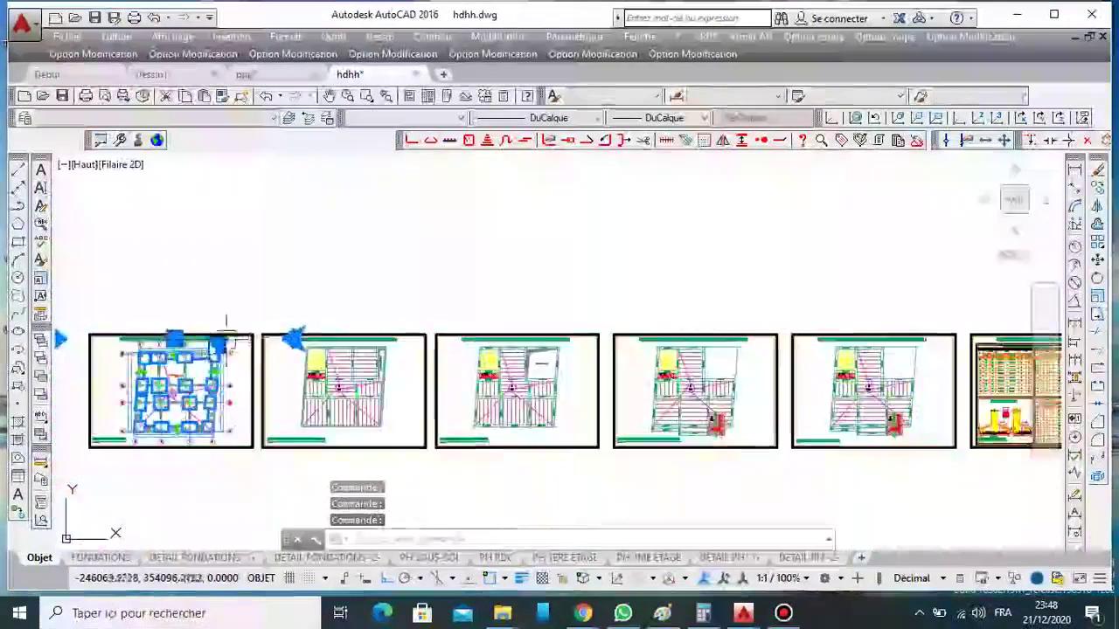
scroll(229, 330, "up", 5)
key("Escape")
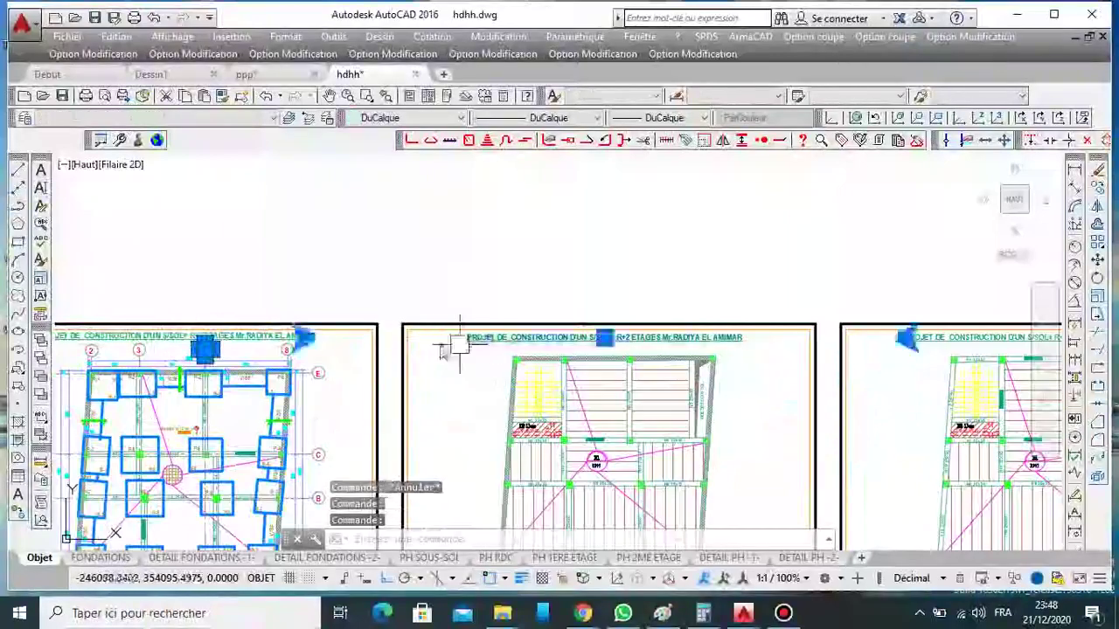
scroll(644, 317, "down", 3)
scroll(600, 325, "up", 3)
scroll(612, 302, "down", 3)
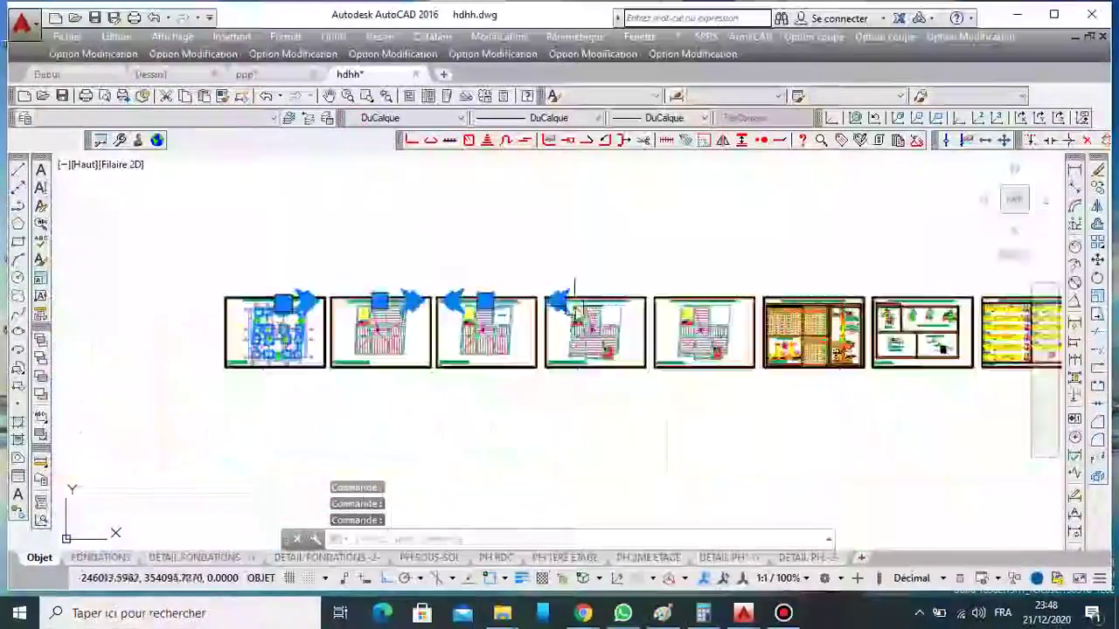
scroll(589, 292, "up", 3)
scroll(569, 294, "down", 3)
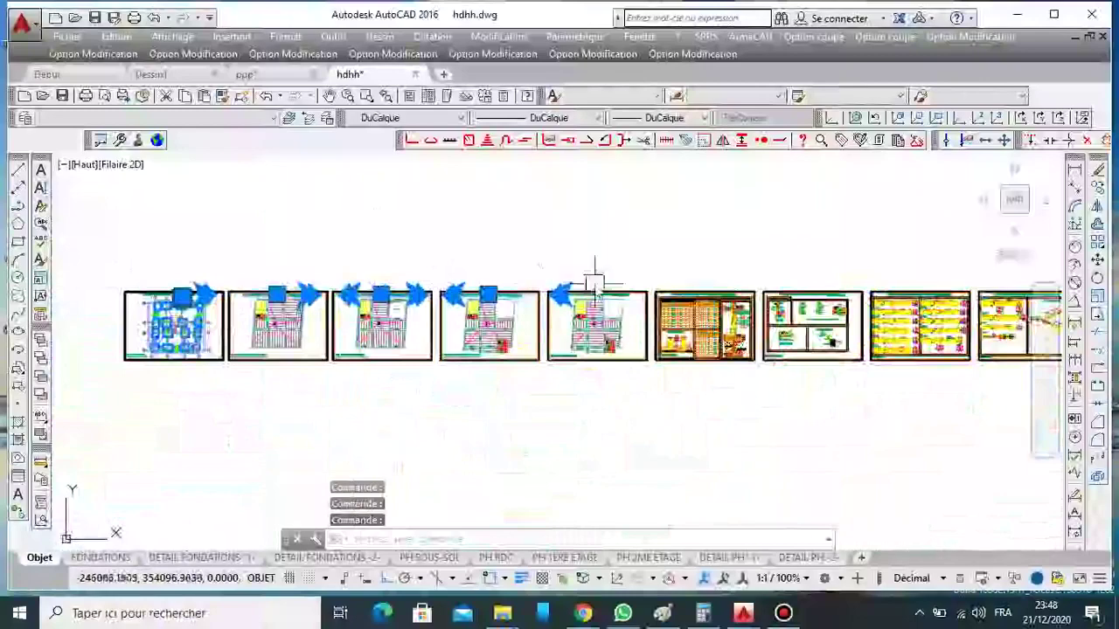
scroll(593, 282, "up", 3)
key("Delete")
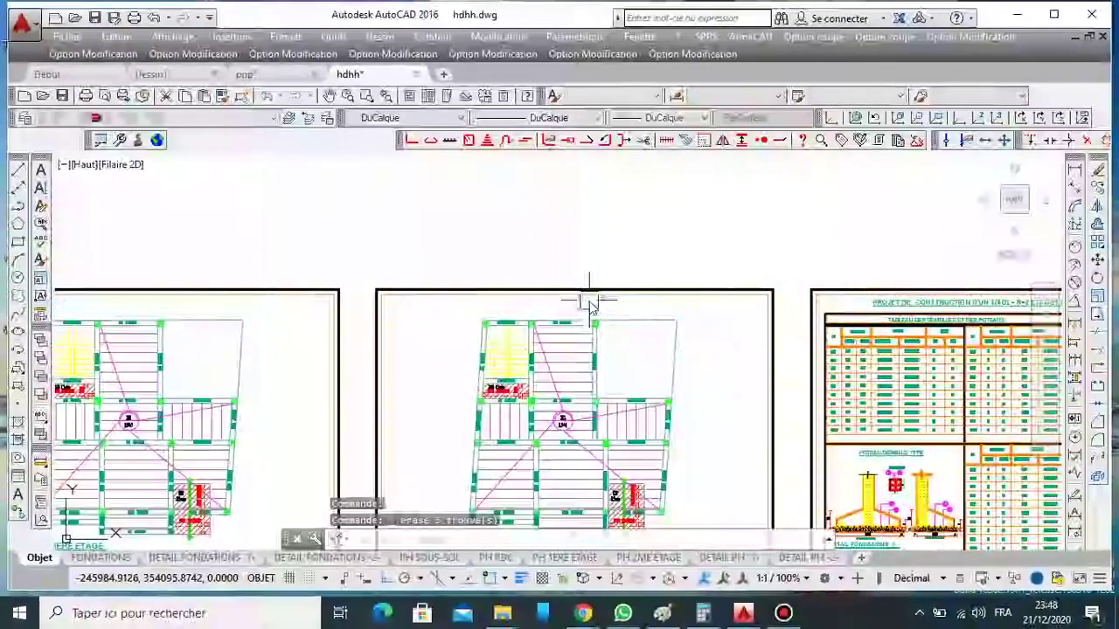
Erase the project title text above the foundation plan.
scroll(590, 304, "down", 5)
scroll(363, 295, "up", 3)
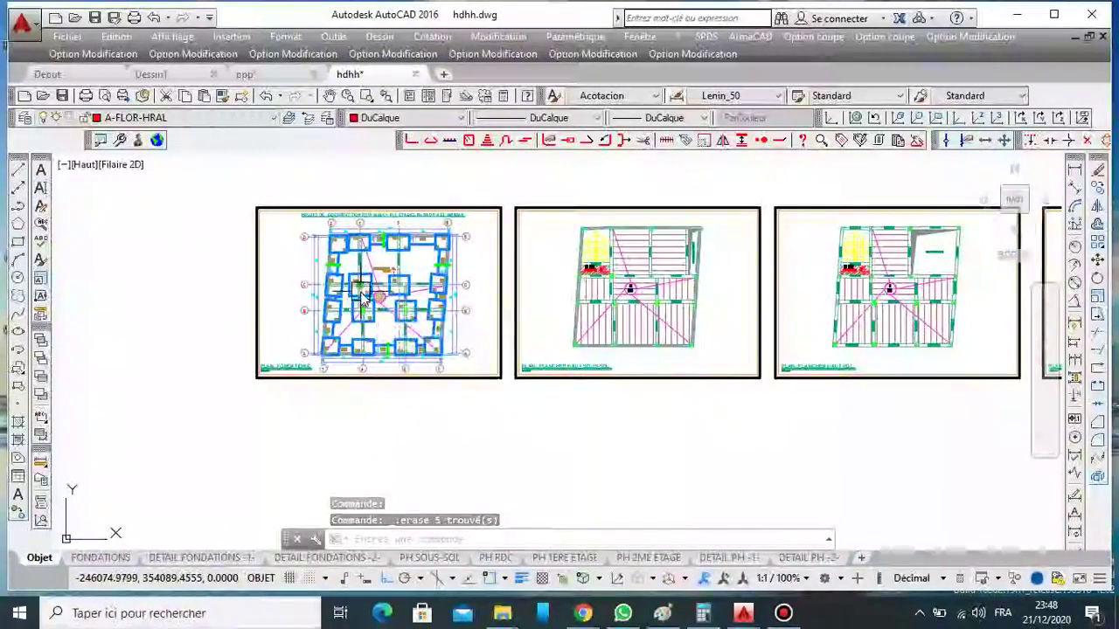
scroll(495, 302, "down", 2)
scroll(448, 246, "up", 6)
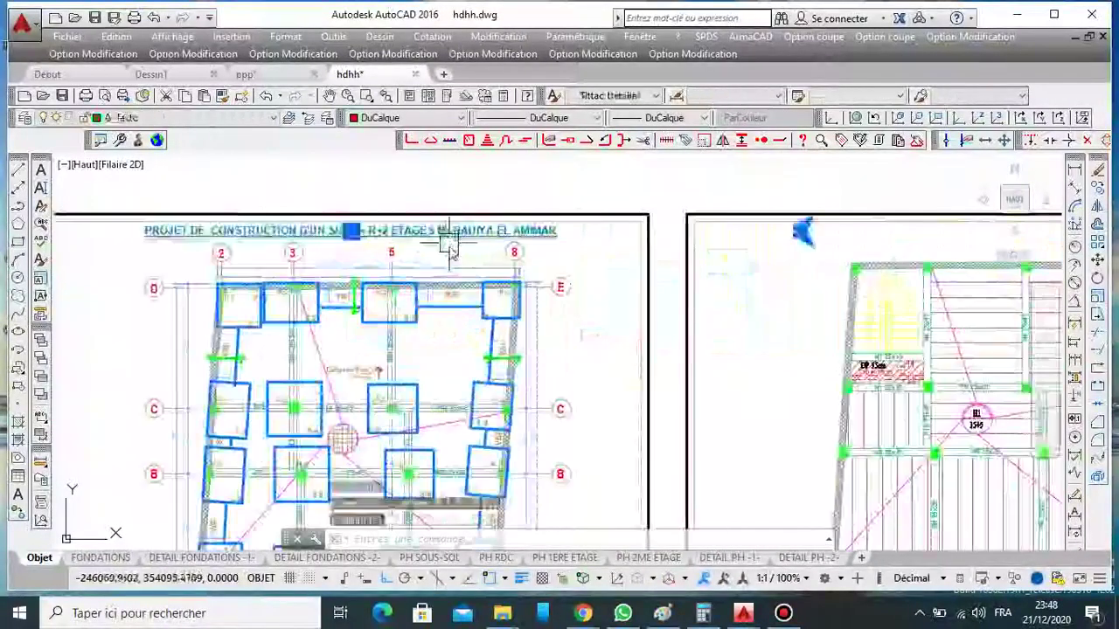
scroll(448, 246, "down", 4)
scroll(420, 243, "up", 4)
Copy the green hatched column below the DP 15cm slab, at the outer end of beam N1 25x35 in the basement floor plan.
scroll(631, 297, "up", 10)
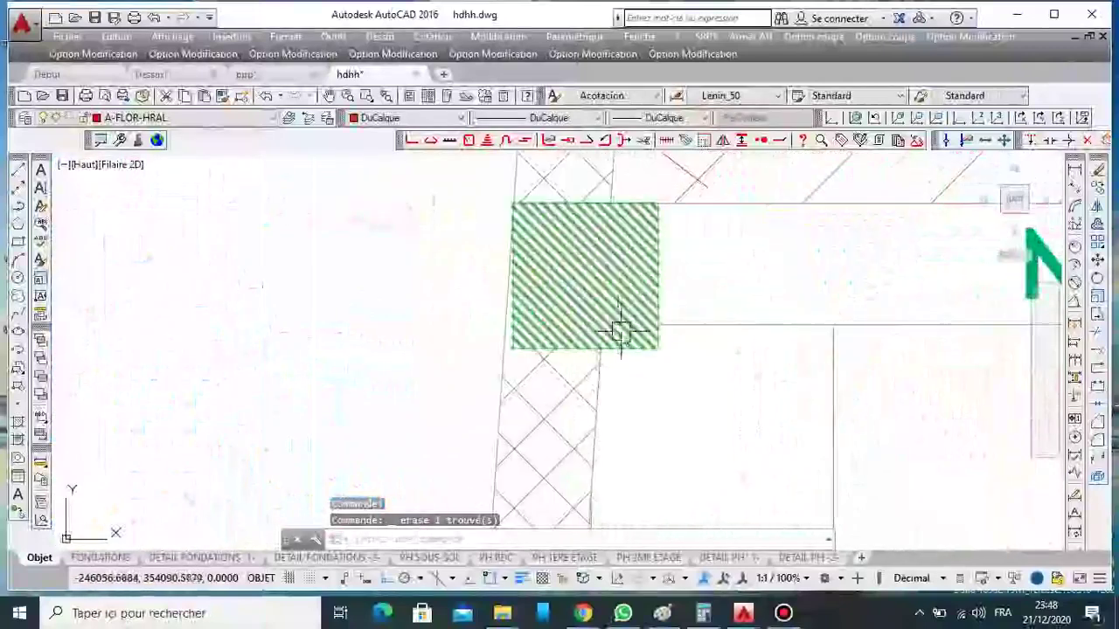
scroll(612, 267, "down", 3)
scroll(624, 282, "up", 3)
scroll(566, 332, "down", 3)
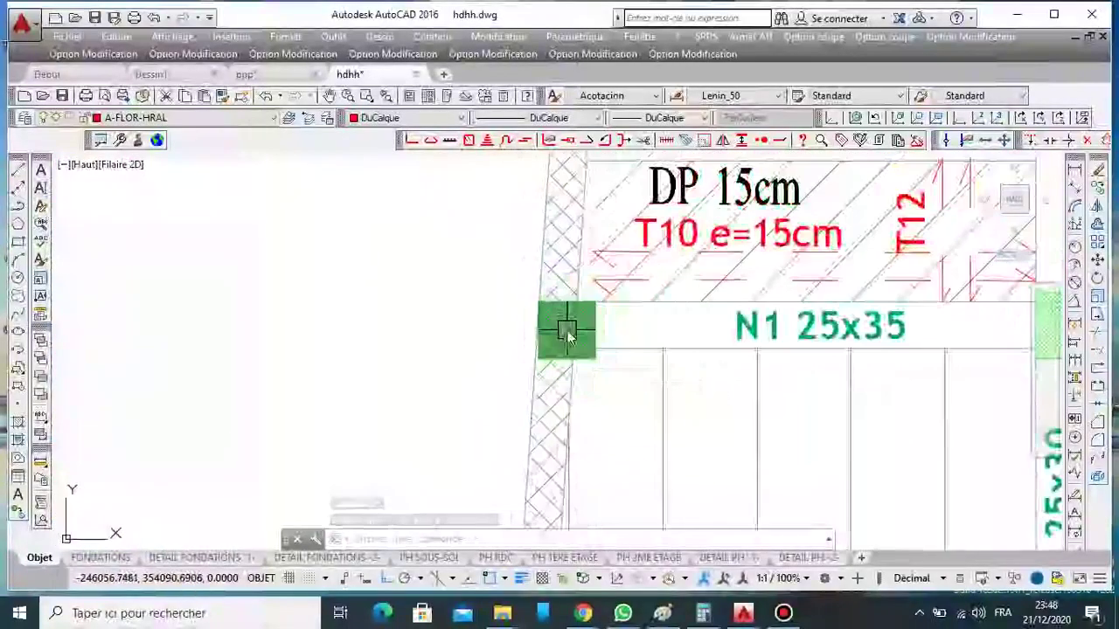
scroll(567, 330, "up", 5)
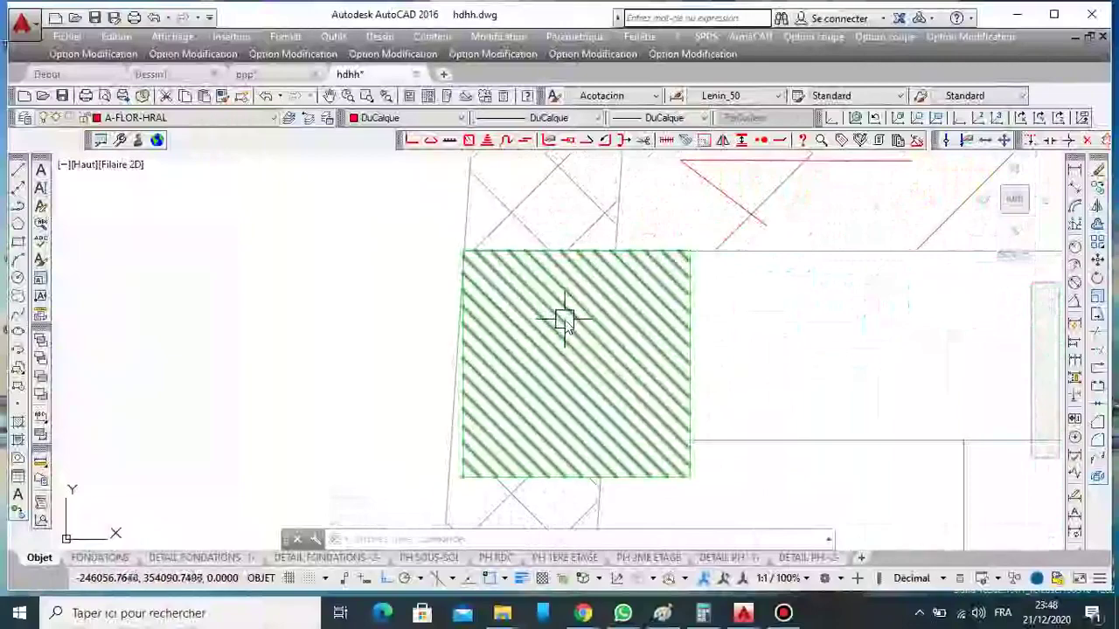
scroll(622, 324, "down", 3)
scroll(617, 320, "down", 2)
scroll(594, 321, "up", 3)
left_click(534, 282)
left_click(722, 409)
left_click(111, 38)
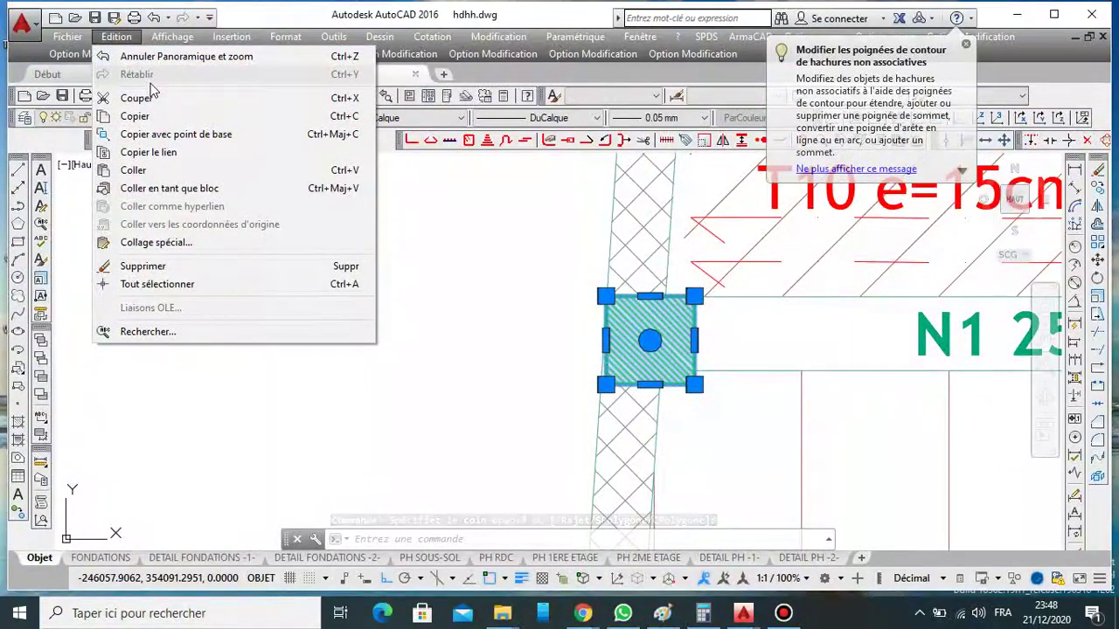
left_click(229, 115)
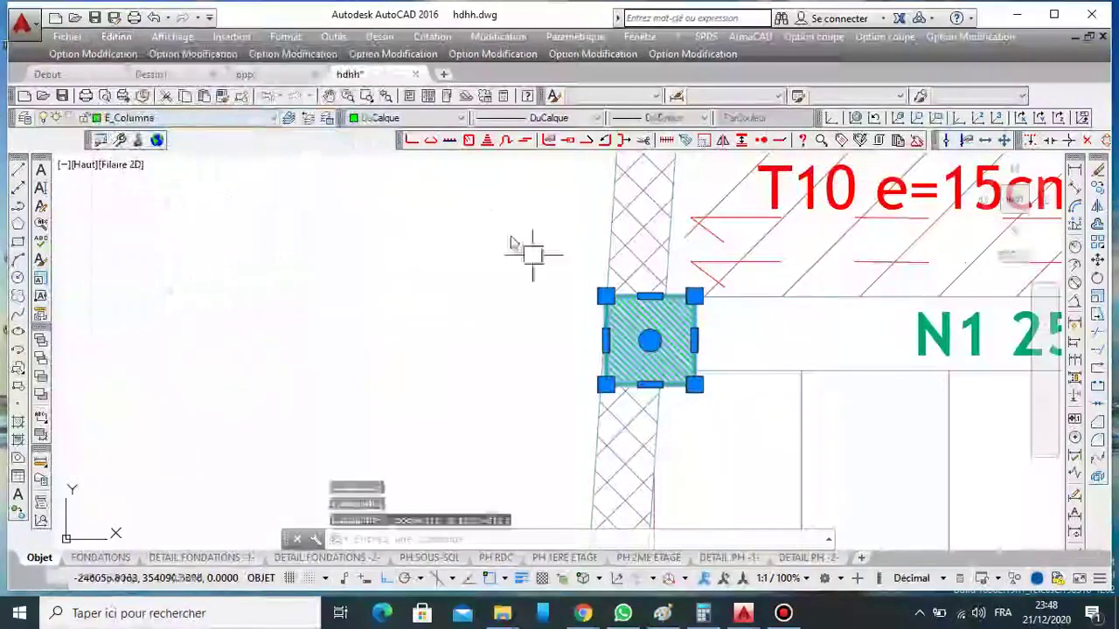
scroll(664, 323, "down", 5)
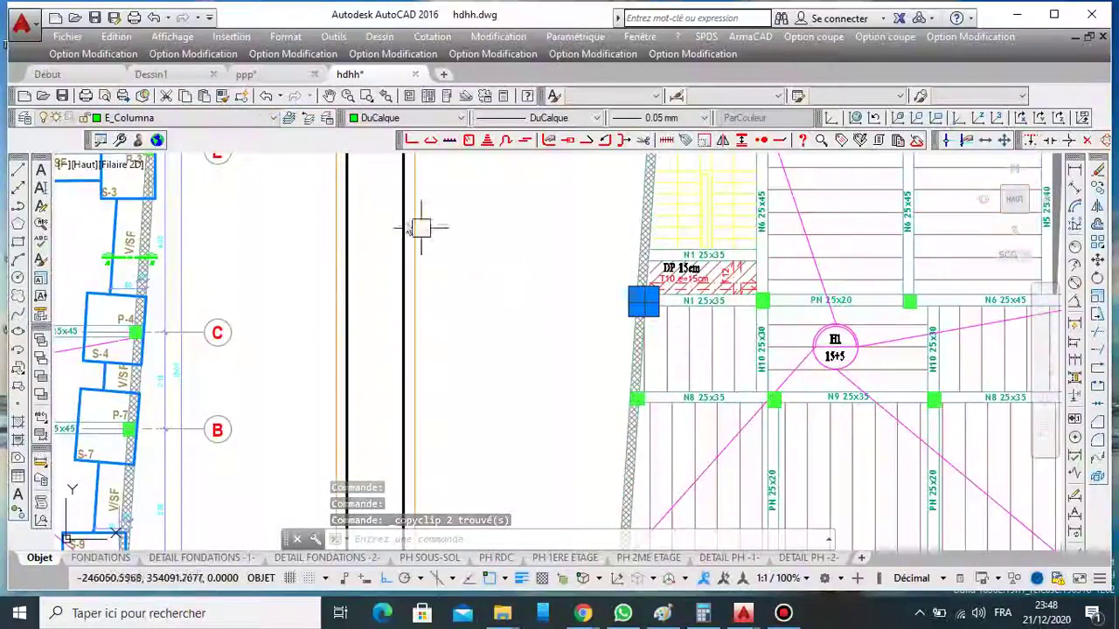
left_click(117, 35)
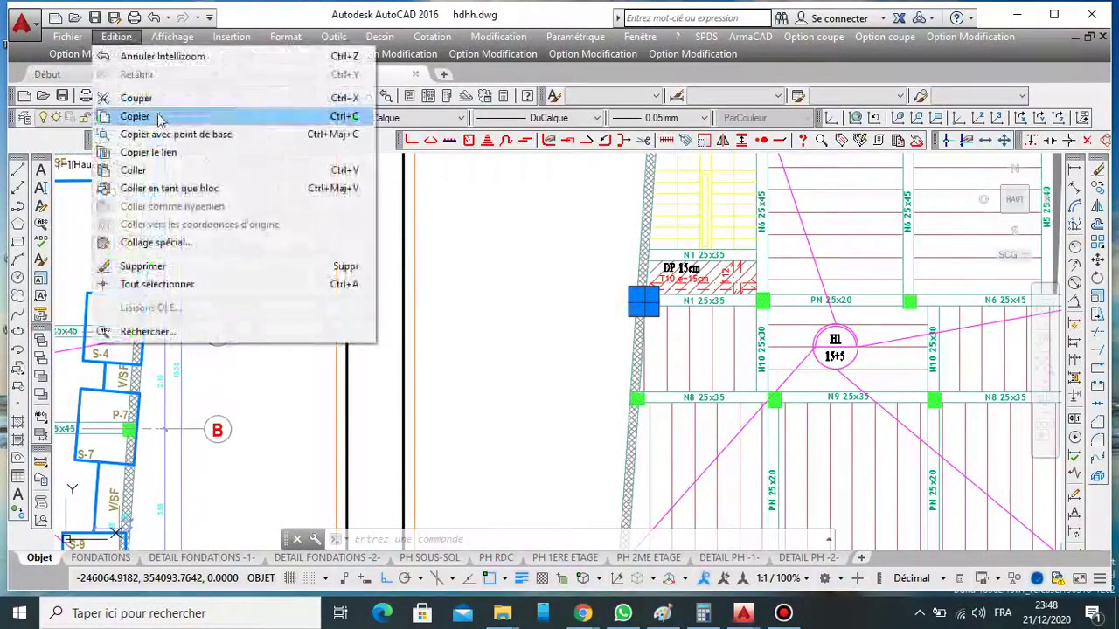
left_click(160, 116)
Paste the copied green column into ppp.dwg, in the empty area just above the small red square.
left_click(245, 74)
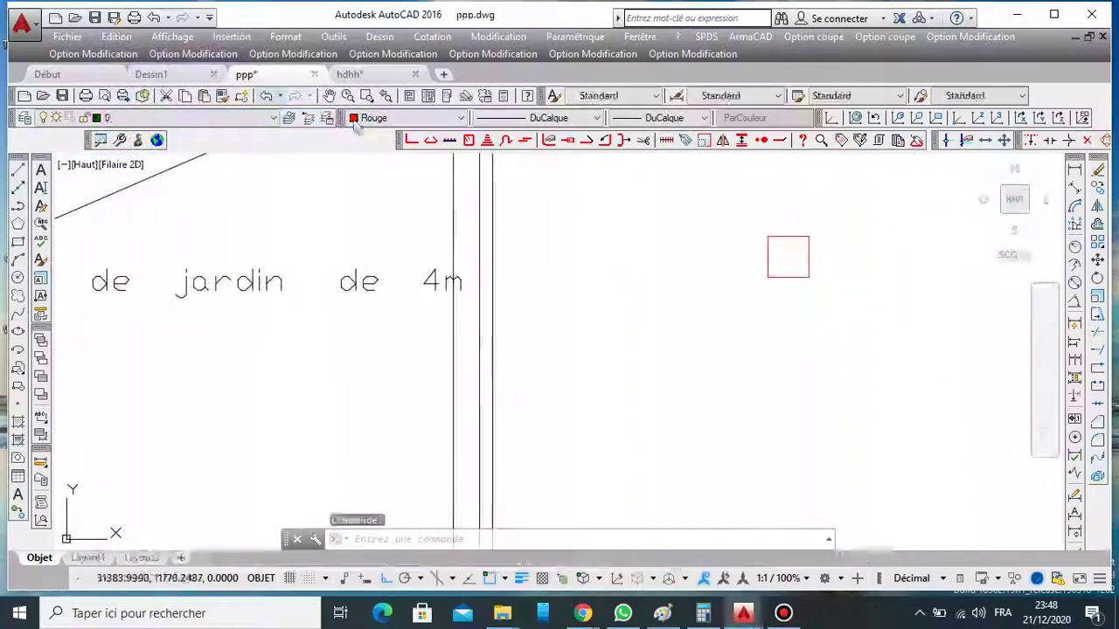
scroll(691, 343, "down", 7)
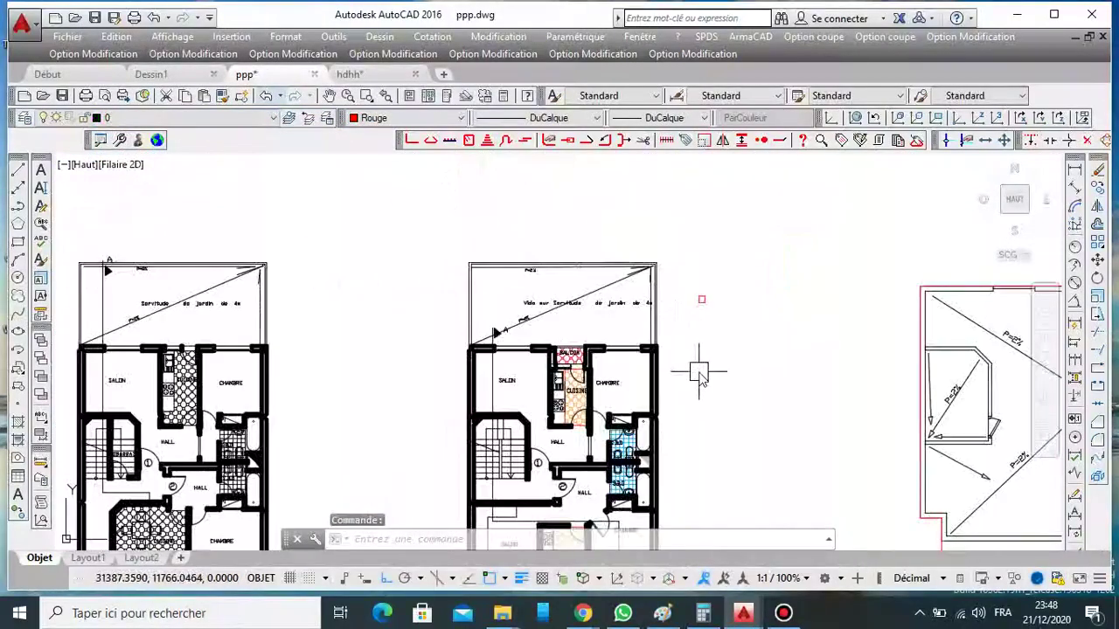
left_click(651, 313)
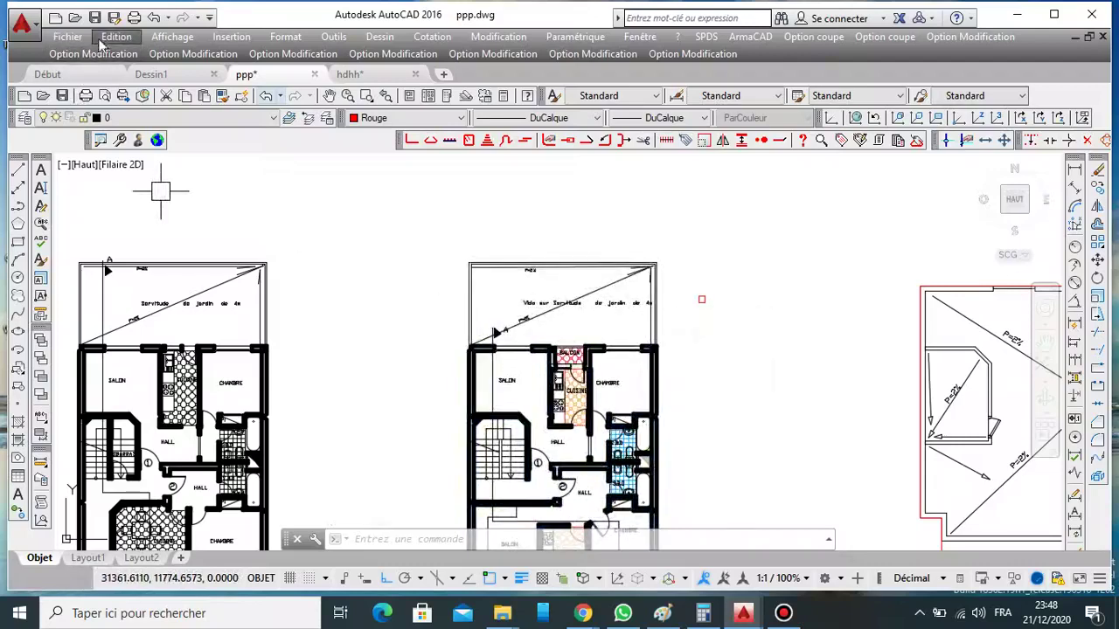
left_click(117, 37)
left_click(132, 169)
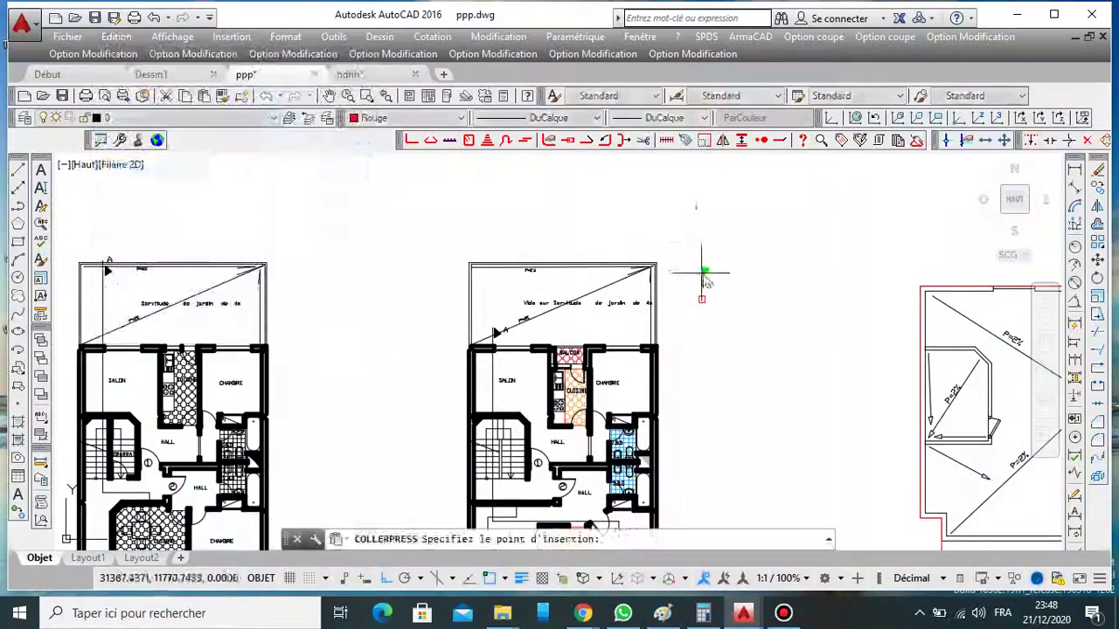
scroll(717, 262, "up", 5)
scroll(725, 315, "down", 3)
scroll(715, 288, "up", 3)
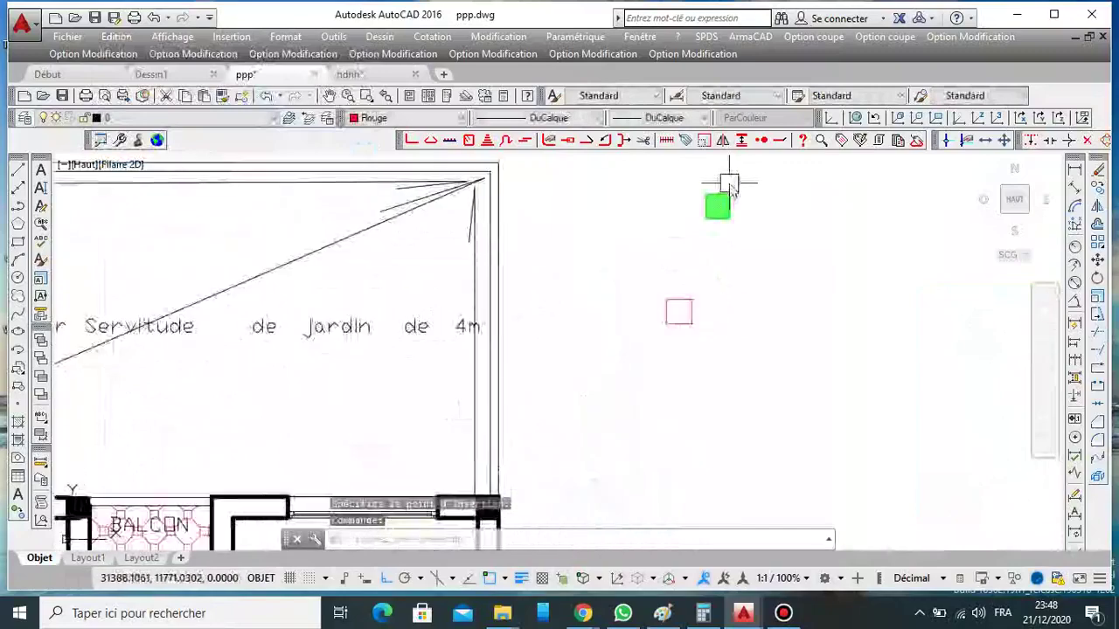
Examine the pasted green column's hatch and compare it with the empty red square.
left_click(715, 219)
scroll(715, 218, "up", 3)
scroll(679, 245, "down", 4)
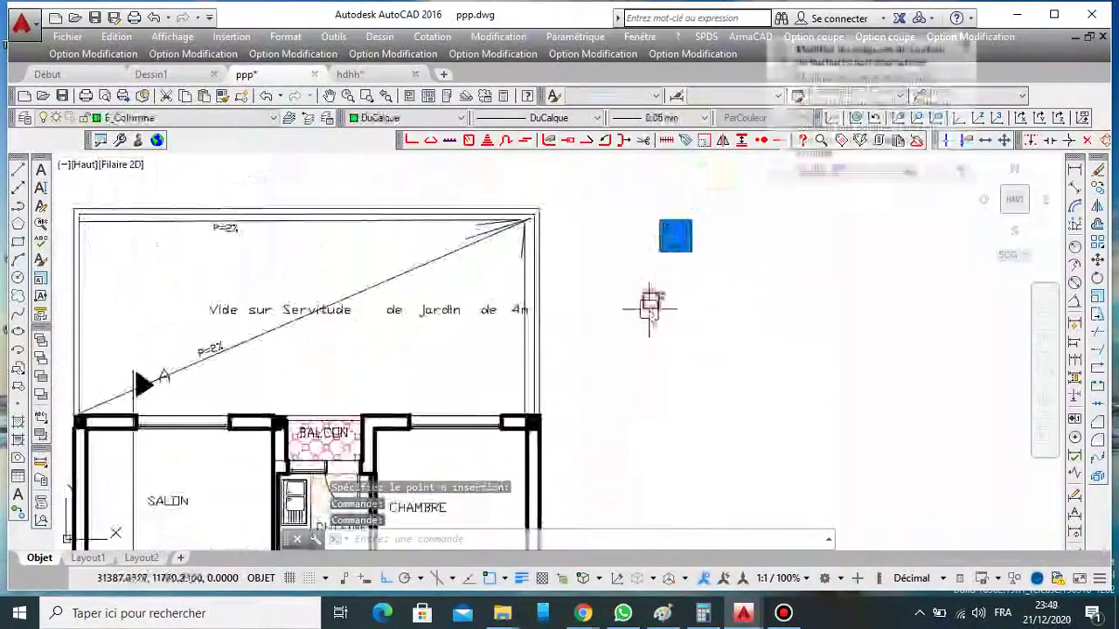
key("Escape")
scroll(618, 306, "down", 2)
scroll(619, 305, "up", 4)
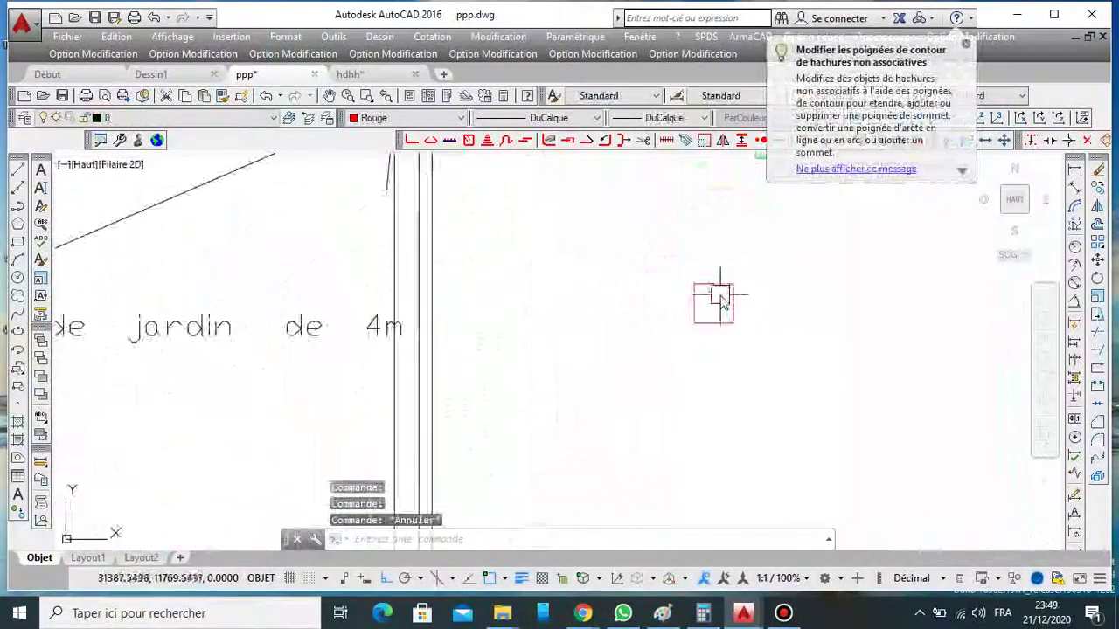
scroll(714, 302, "down", 2)
scroll(657, 294, "up", 2)
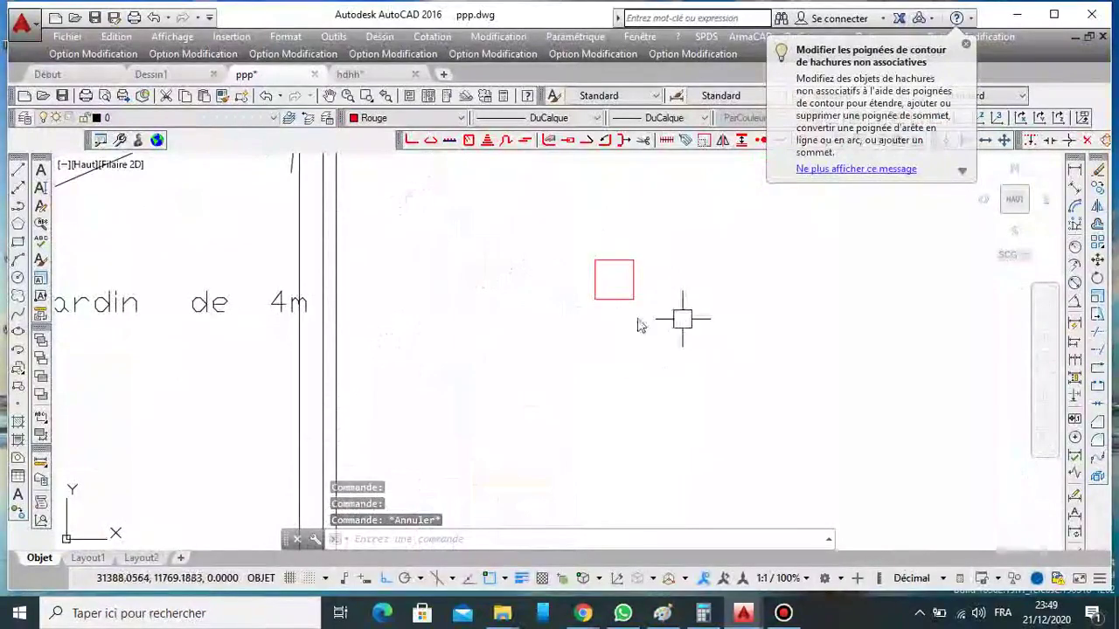
Hatch the inside of the empty red square with the predefined SOLID pattern.
type("h")
key("Return")
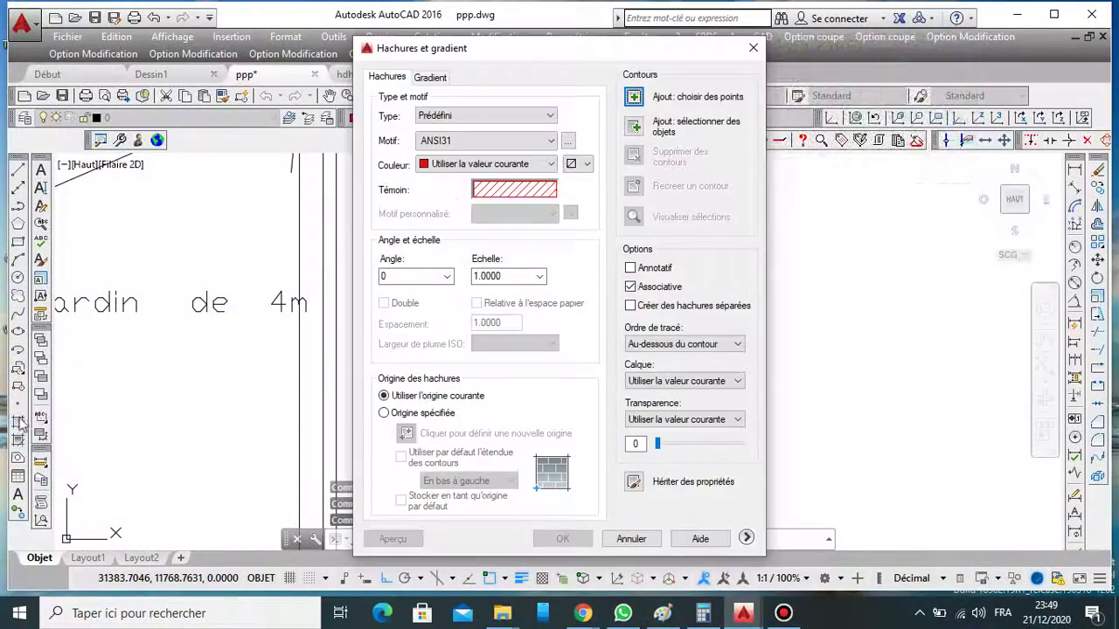
left_click(567, 144)
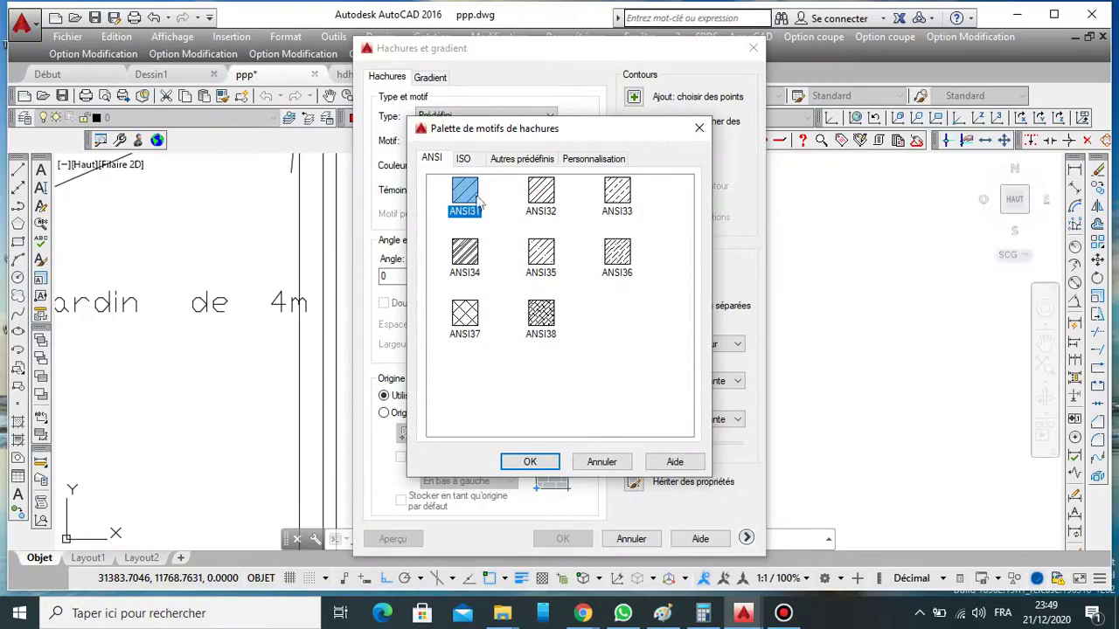
left_click(520, 158)
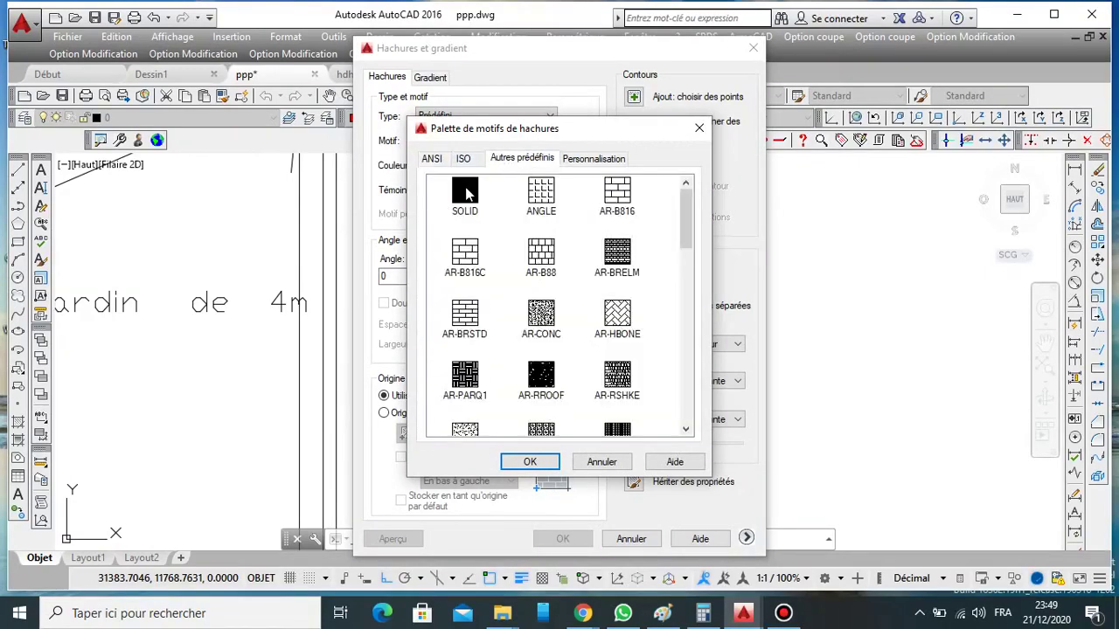
double_click(465, 194)
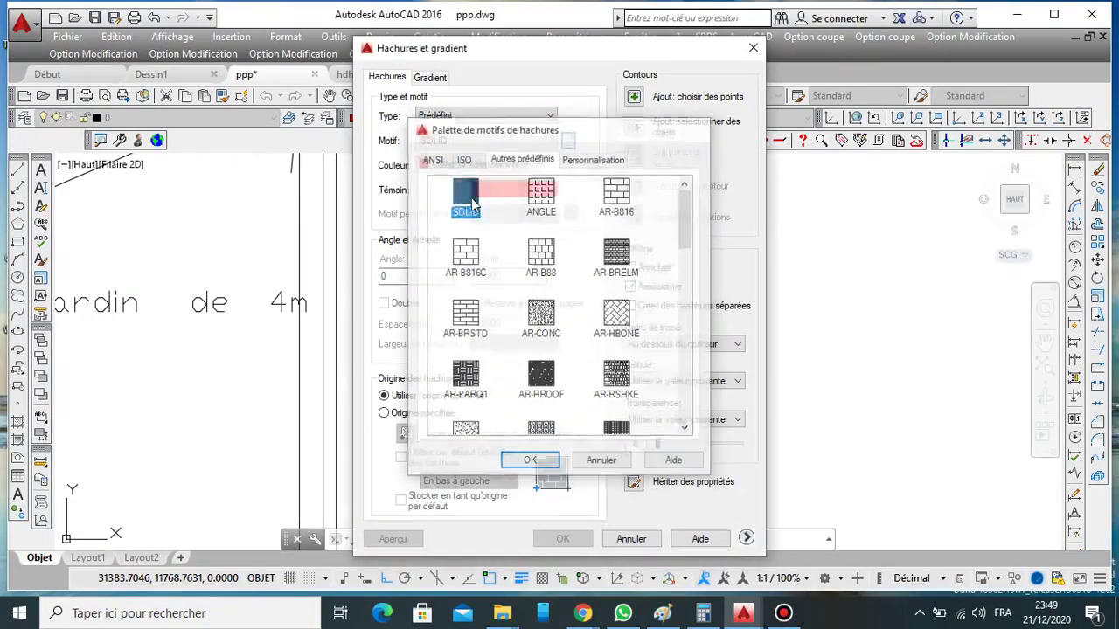
left_click(635, 96)
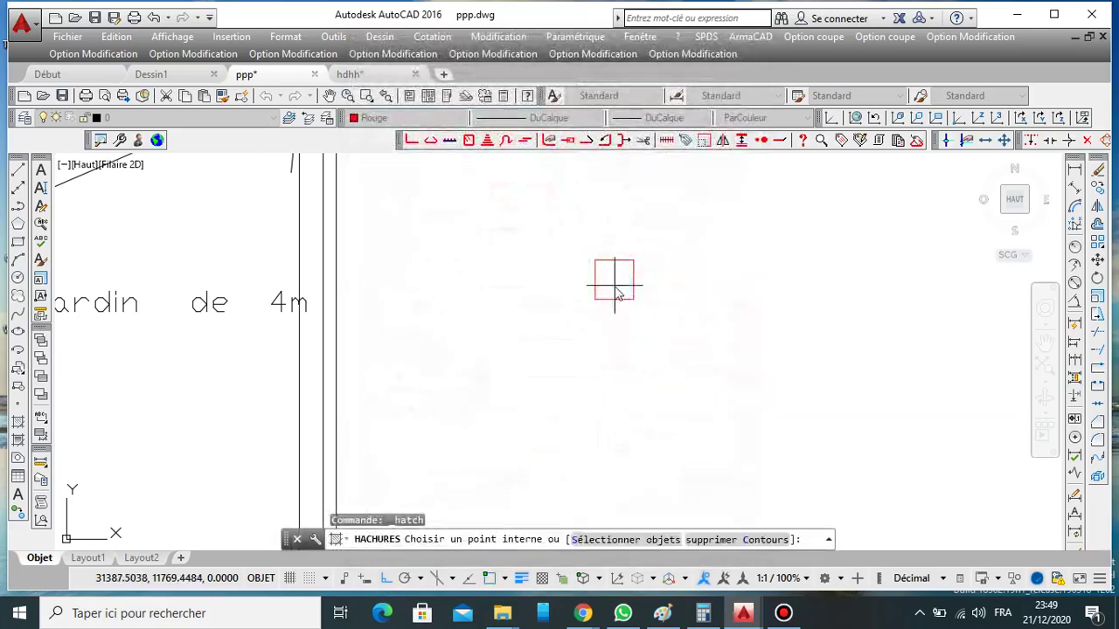
left_click(613, 284)
key("Return")
key("Return")
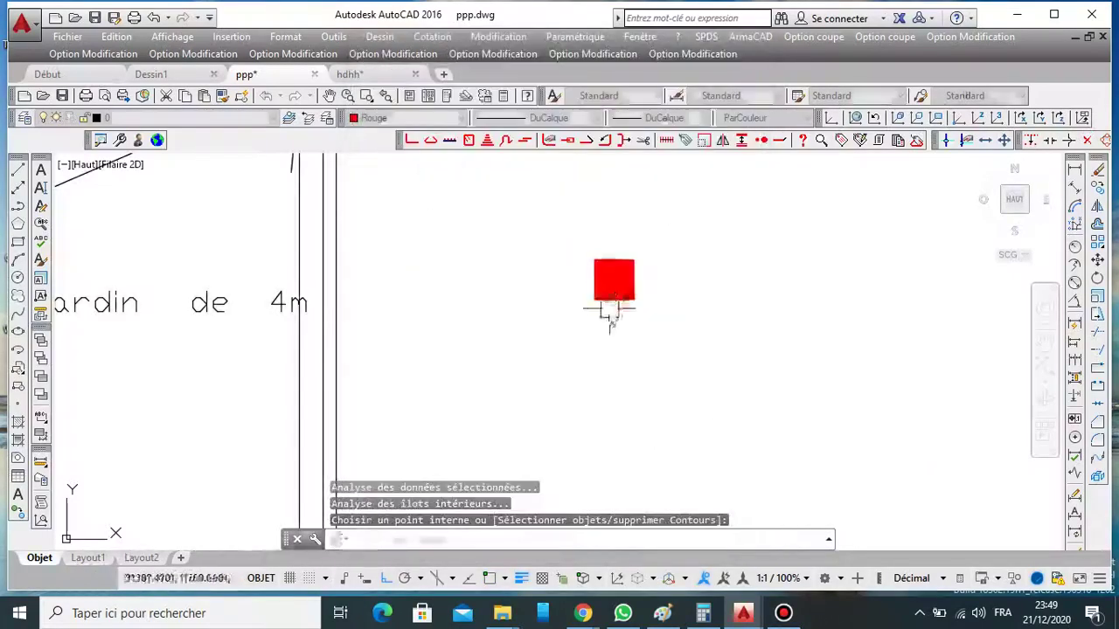
Erase the solid hatch from the red square, keeping its outline.
scroll(612, 288, "up", 6)
left_click(615, 301)
scroll(599, 313, "down", 6)
mouse_move(601, 319)
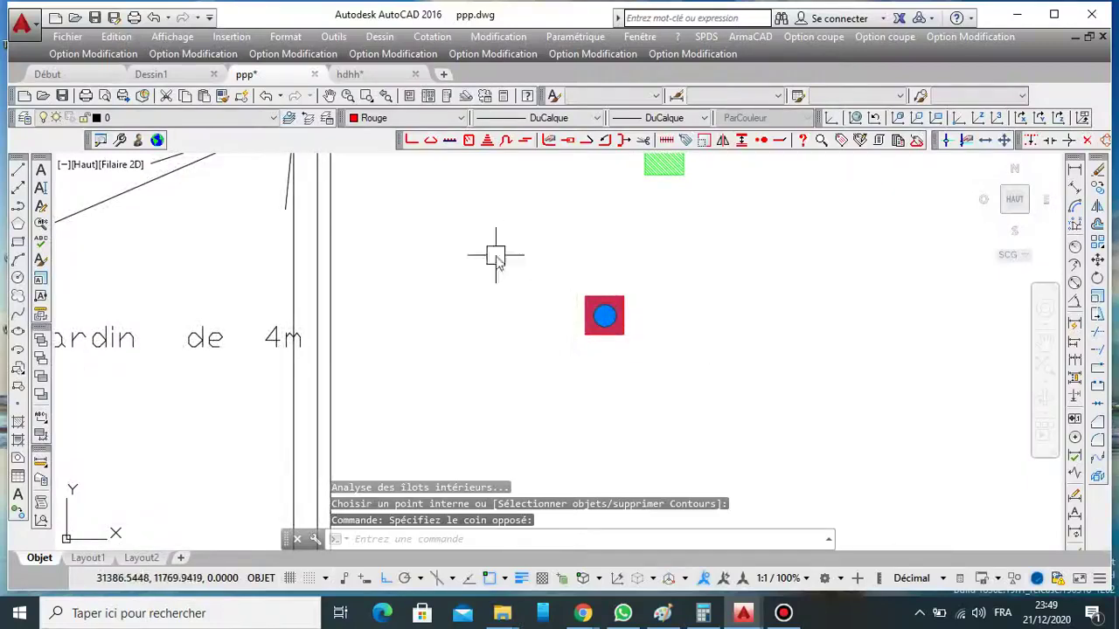
key("Delete")
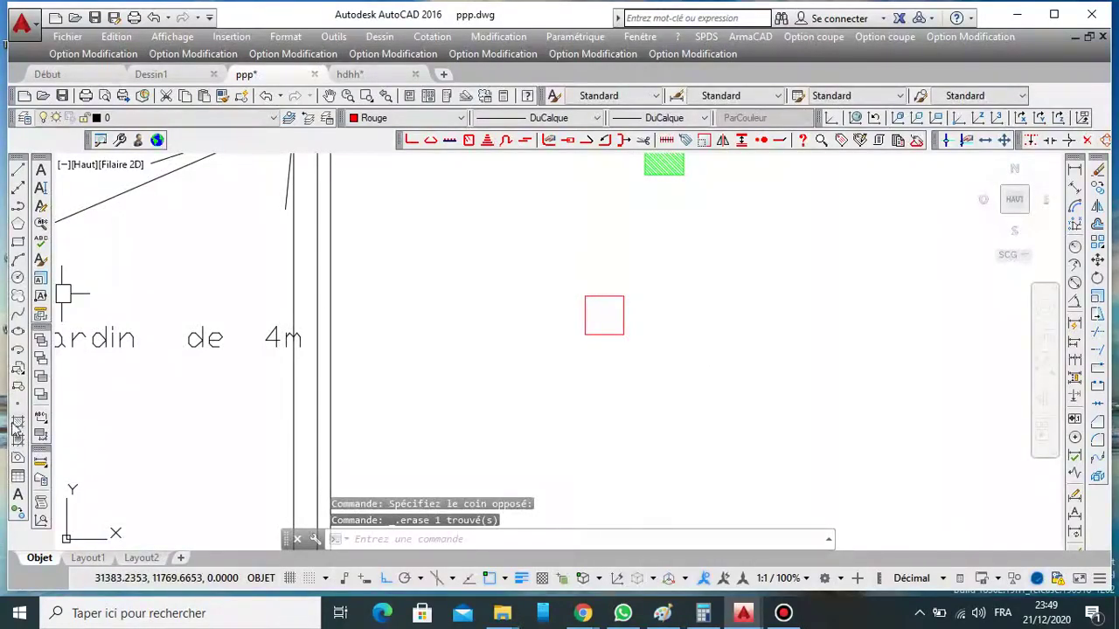
Browse the ANSI, ISO and other predefined hatch patterns and hatch the red square with AR-PARQ1.
type("h")
key("Return")
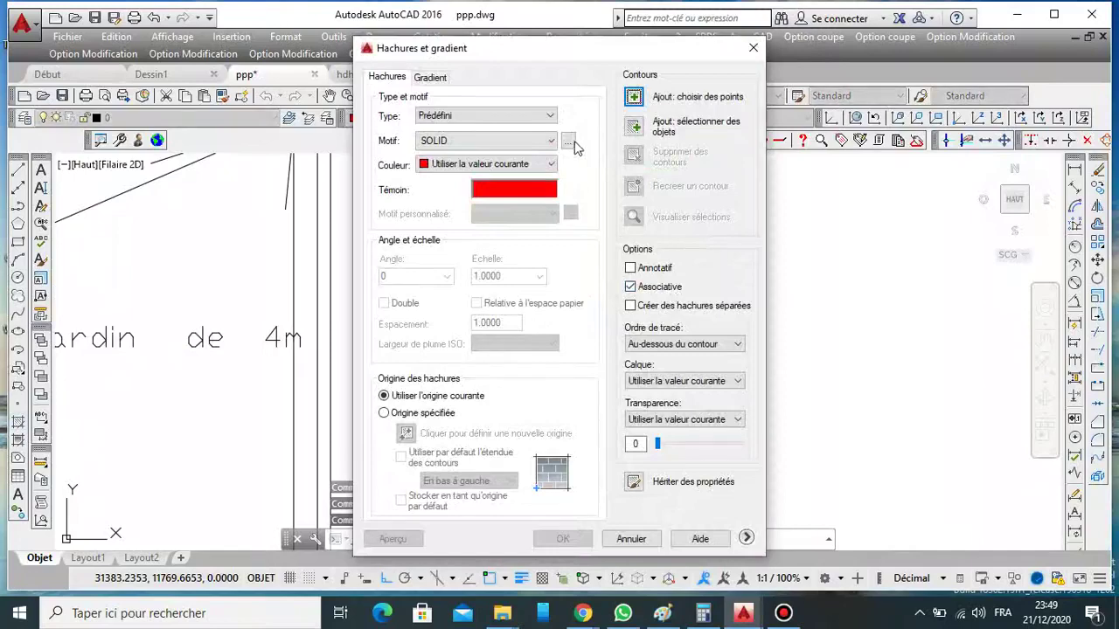
left_click(569, 141)
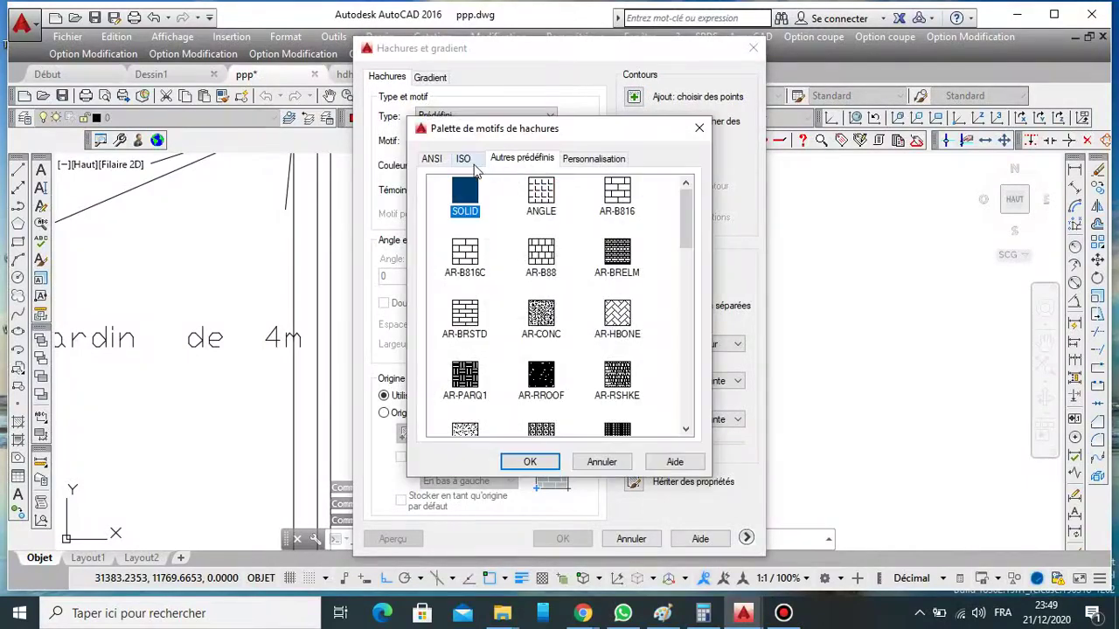
left_click(464, 159)
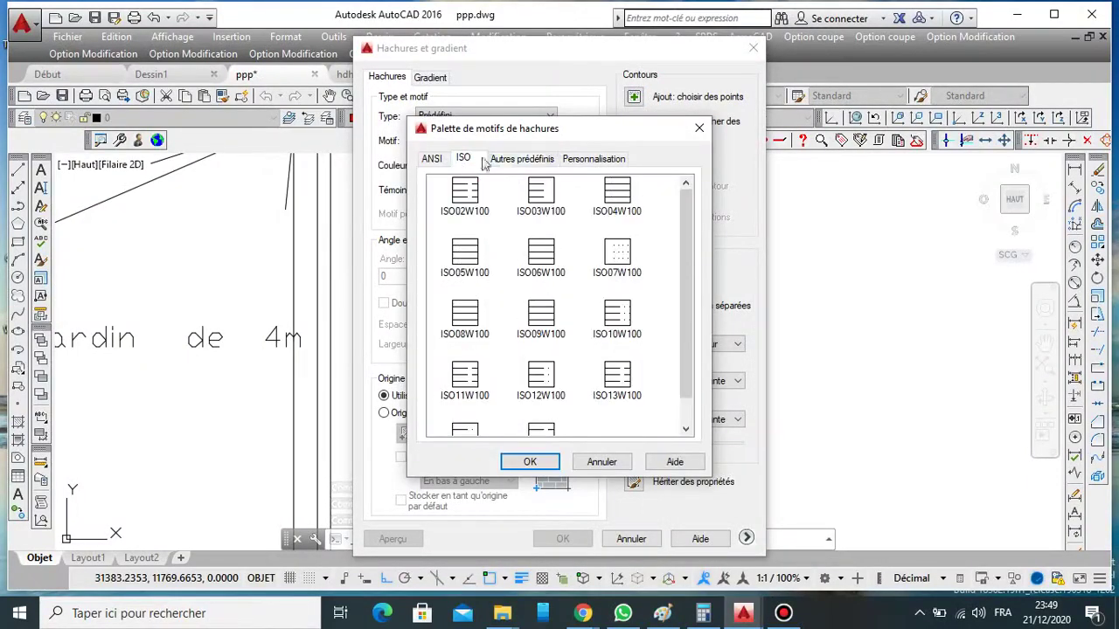
left_click(432, 159)
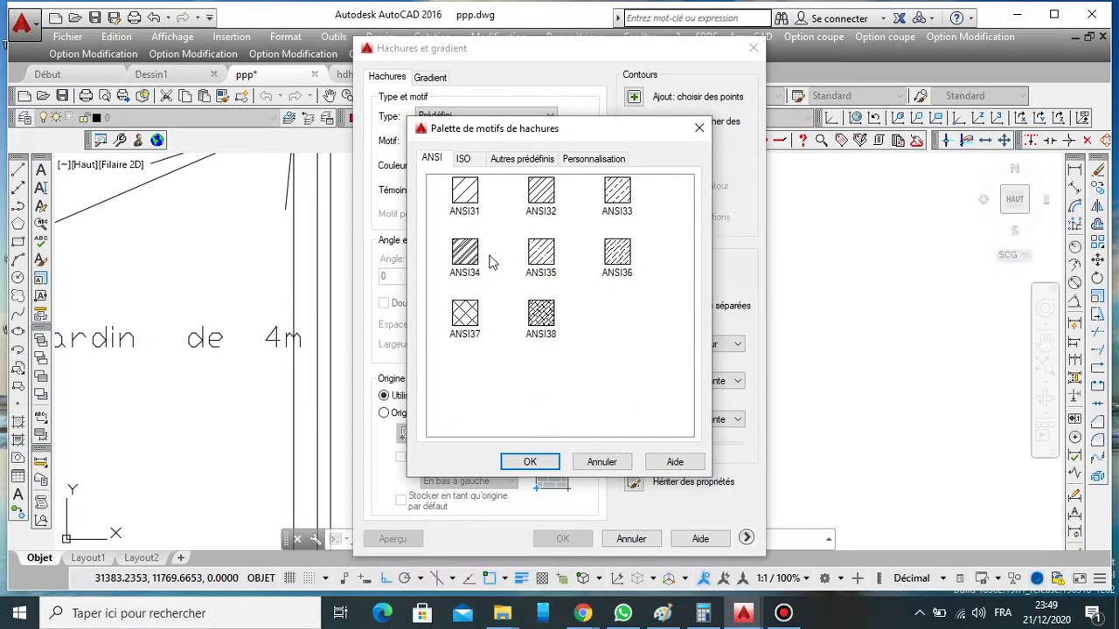
left_click(465, 159)
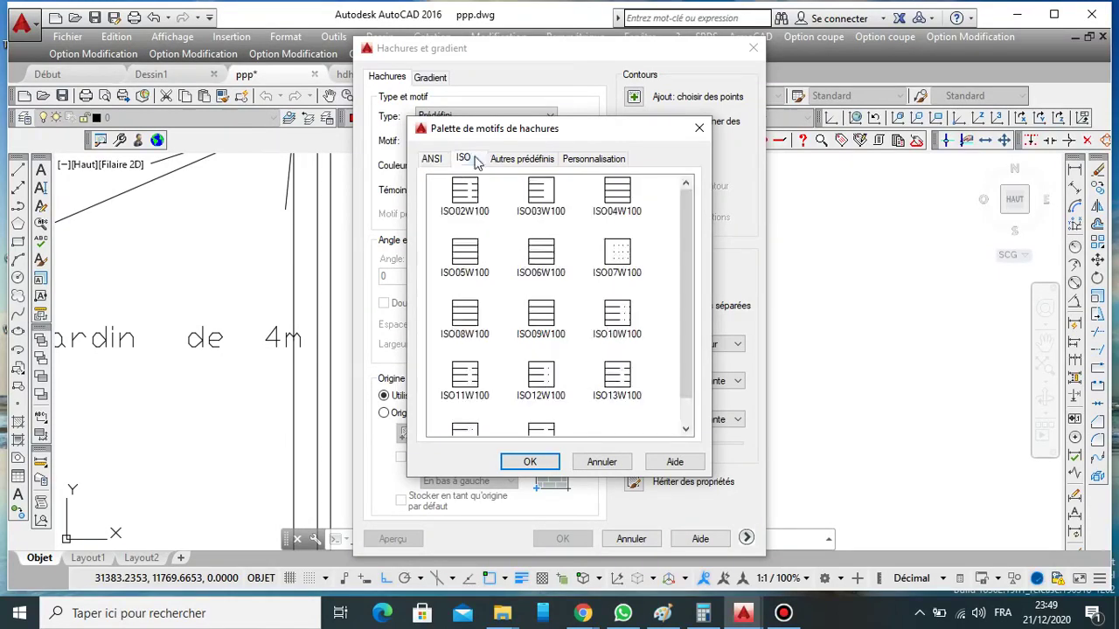
left_click(497, 160)
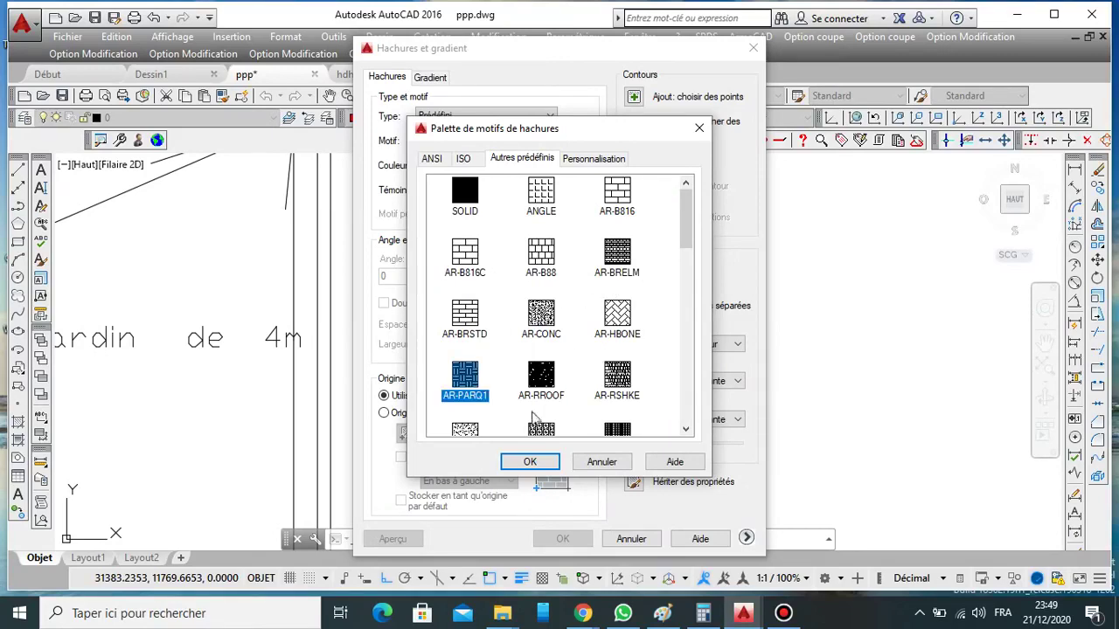
double_click(479, 391)
left_click(634, 96)
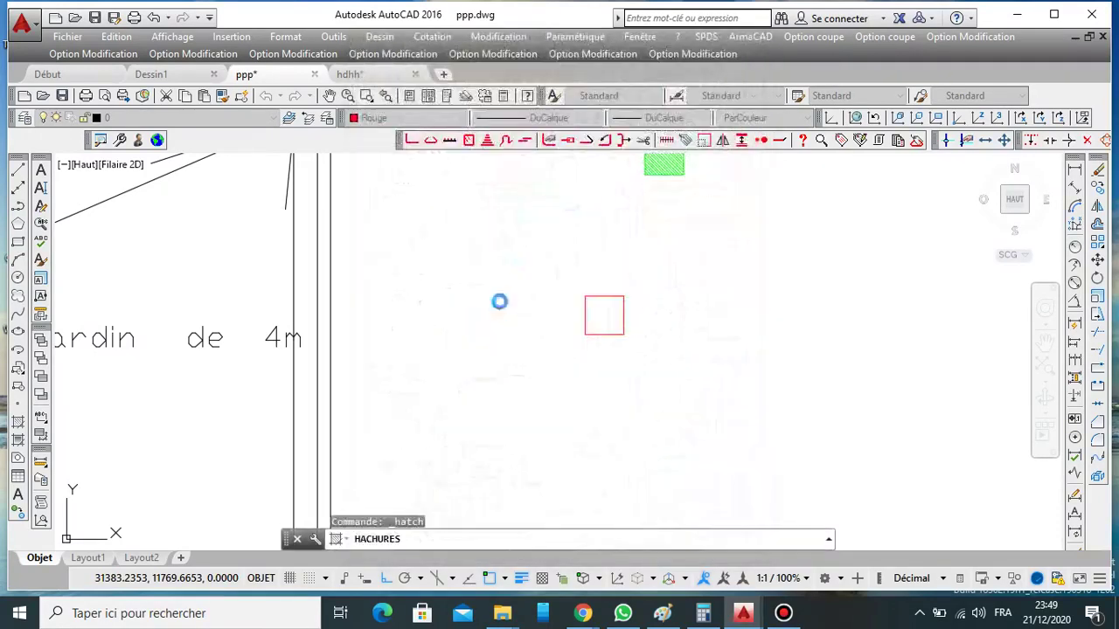
left_click(604, 315)
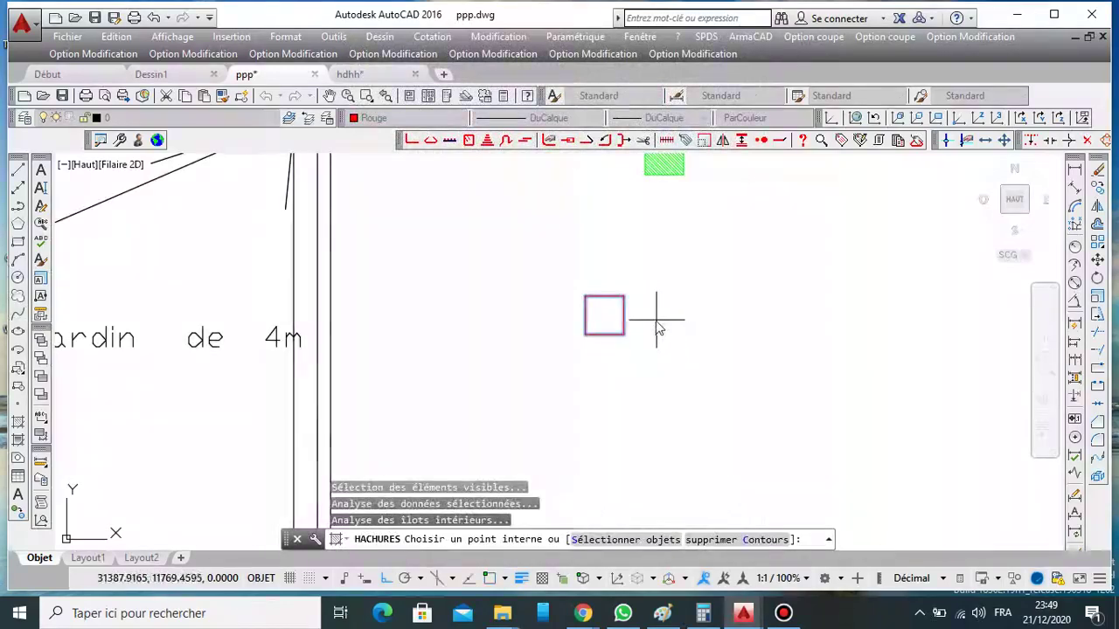
key("Return")
key("Return")
Erase the AR-PARQ1 hatch from the red square.
scroll(644, 320, "up", 4)
left_click(623, 308)
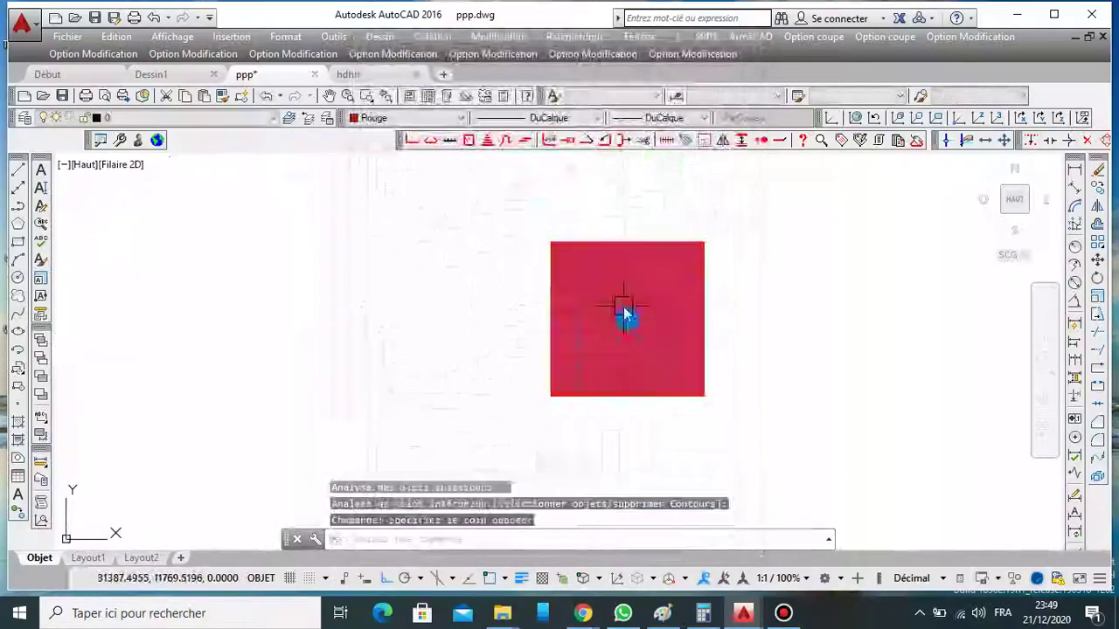
left_click(622, 305)
key("Delete")
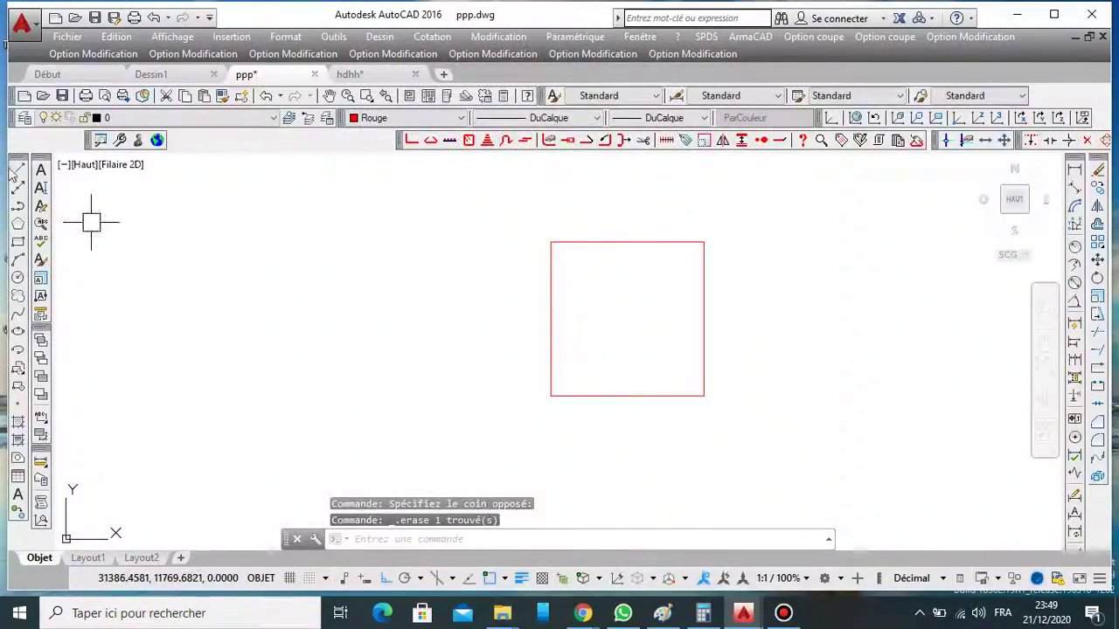
Draw a chain of connected freehand line segments inside the red square, starting from its upper edge.
type("l")
key("Return")
left_click(671, 244)
left_click(673, 286)
left_click(630, 286)
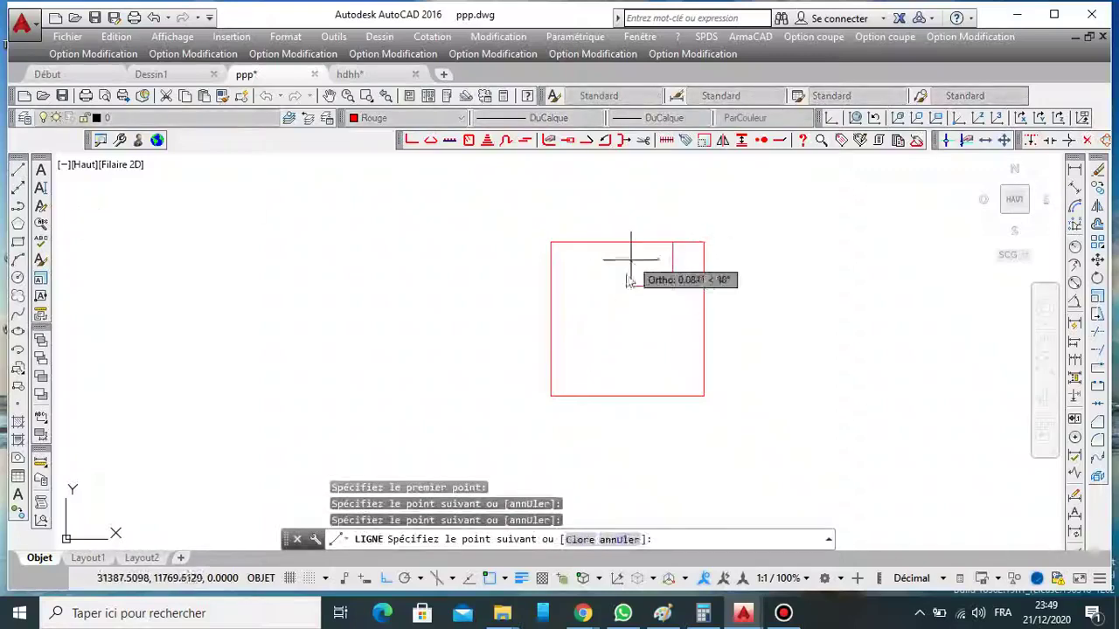
left_click(630, 254)
left_click(673, 264)
left_click(673, 315)
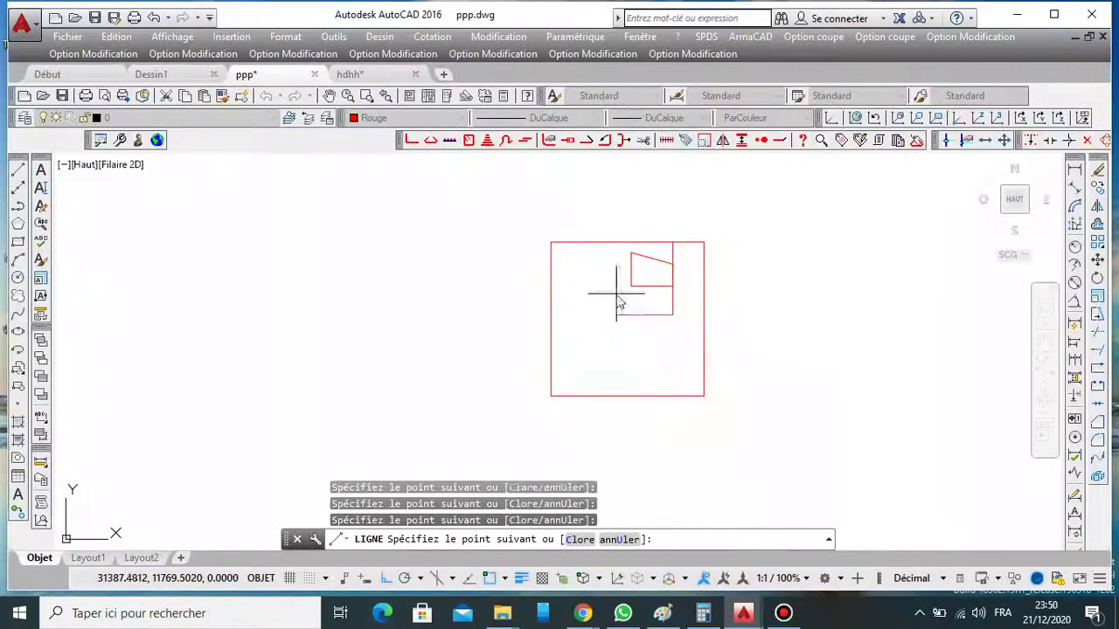
key("Escape")
Erase all the freehand line segments inside the red square.
left_click(652, 286)
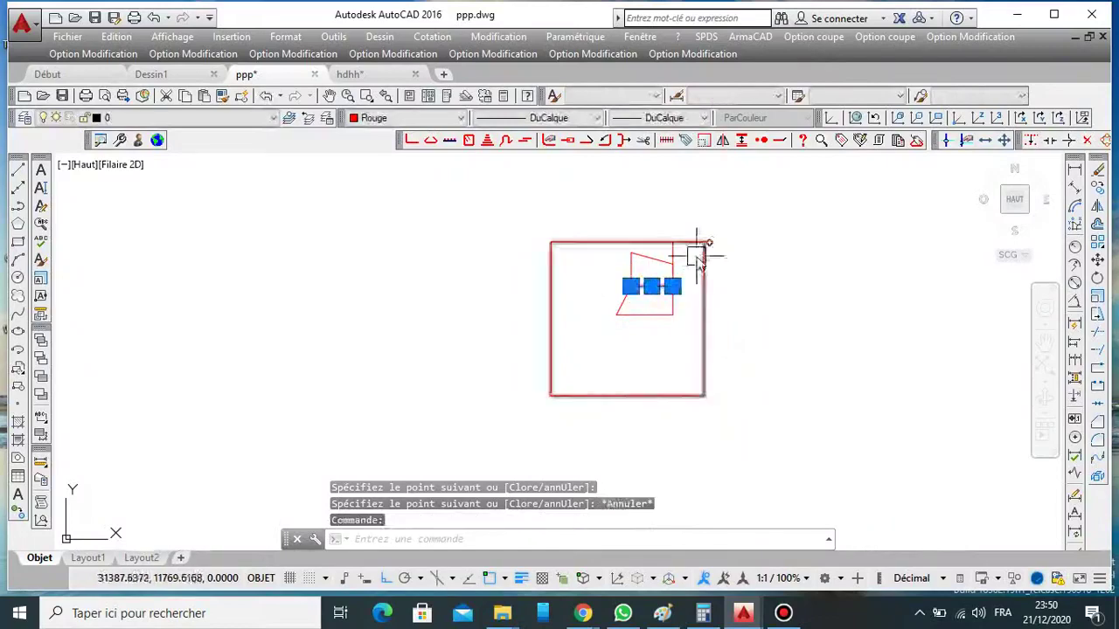
scroll(700, 253, "up", 4)
left_click(675, 261)
left_click(552, 372)
left_click(550, 317)
left_click(507, 394)
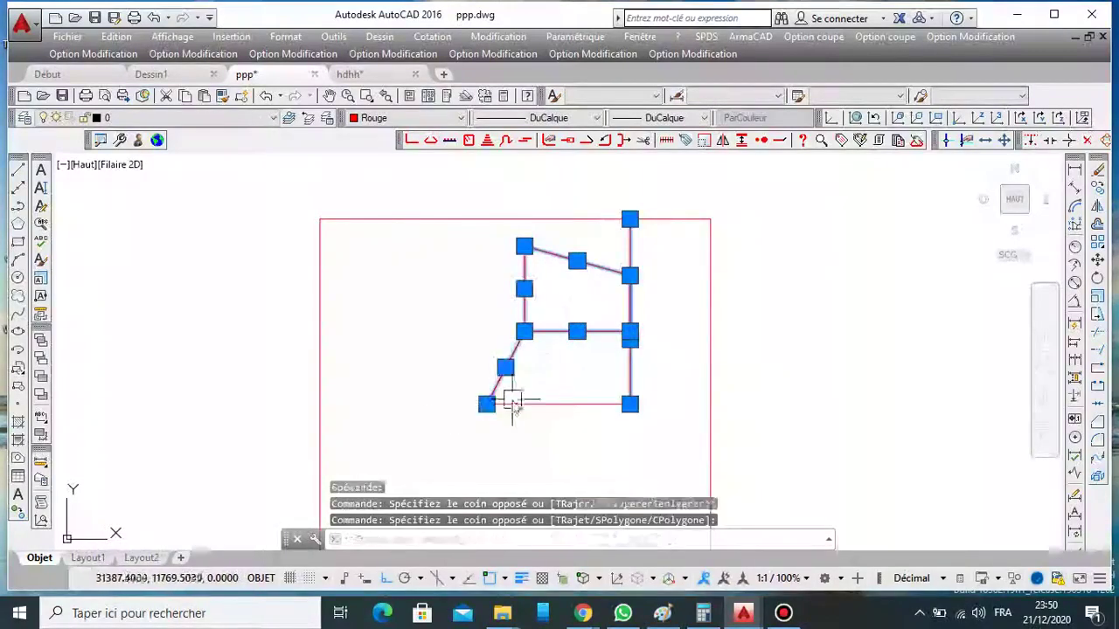
key("Delete")
left_click(595, 334)
left_click(475, 457)
key("Delete")
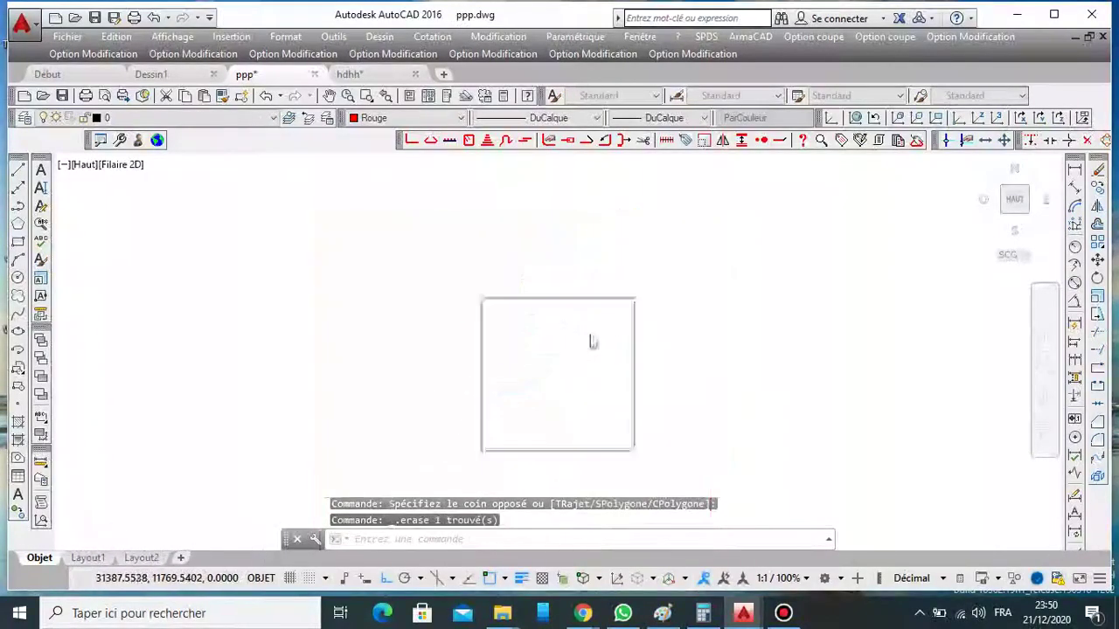
Hatch the red square with the ANSI31 pattern at angle 0 and scale 1.
scroll(588, 341, "down", 5)
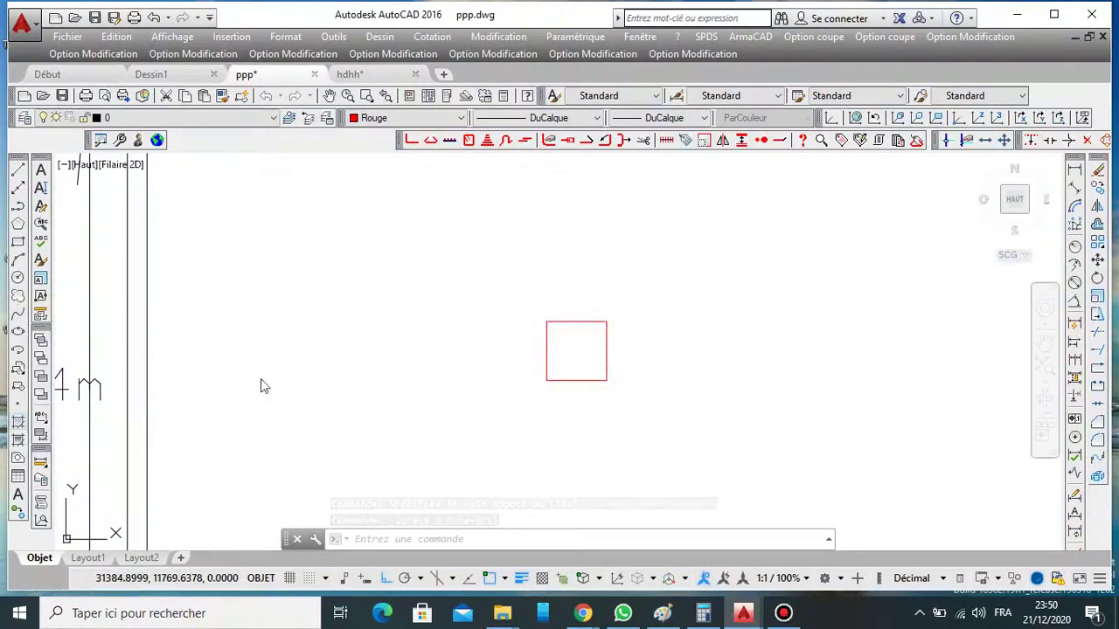
type("h")
key("Return")
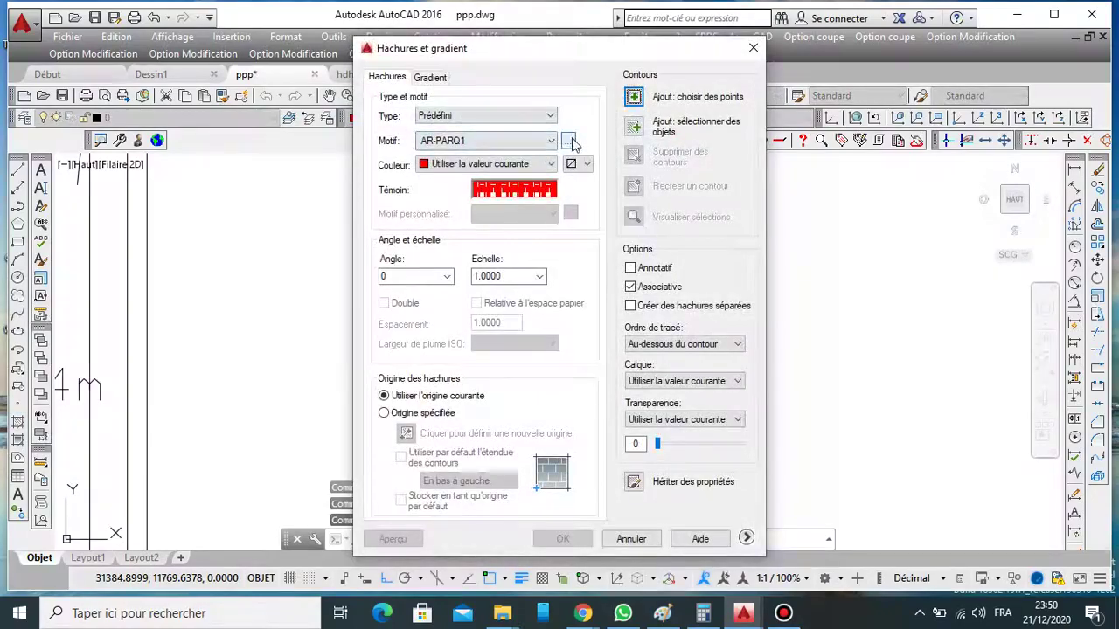
left_click(570, 142)
left_click(464, 161)
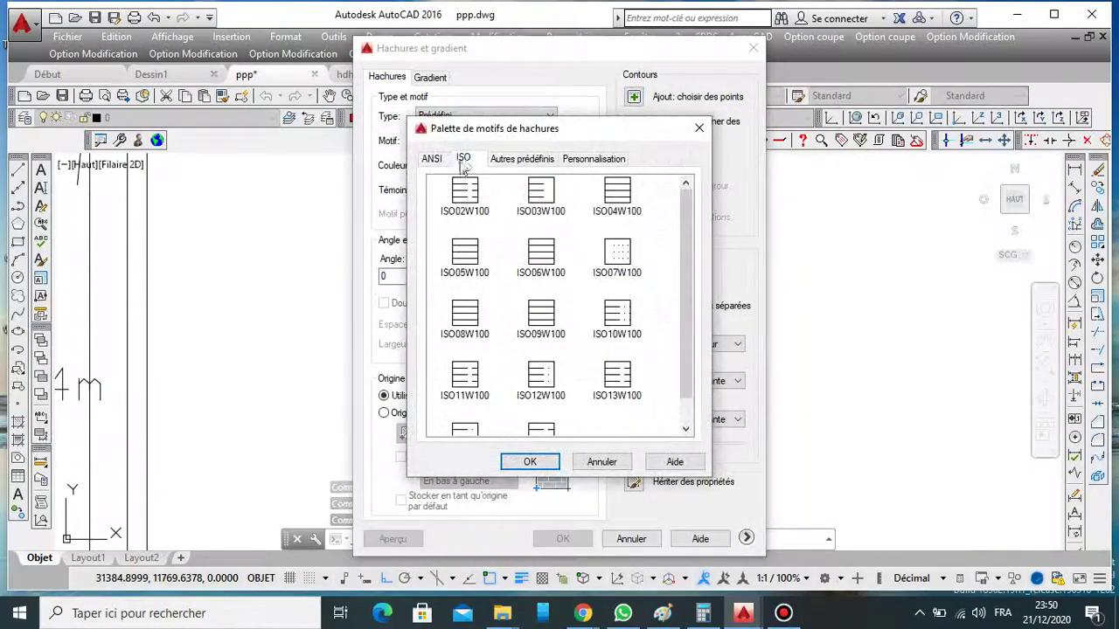
left_click(432, 159)
double_click(472, 199)
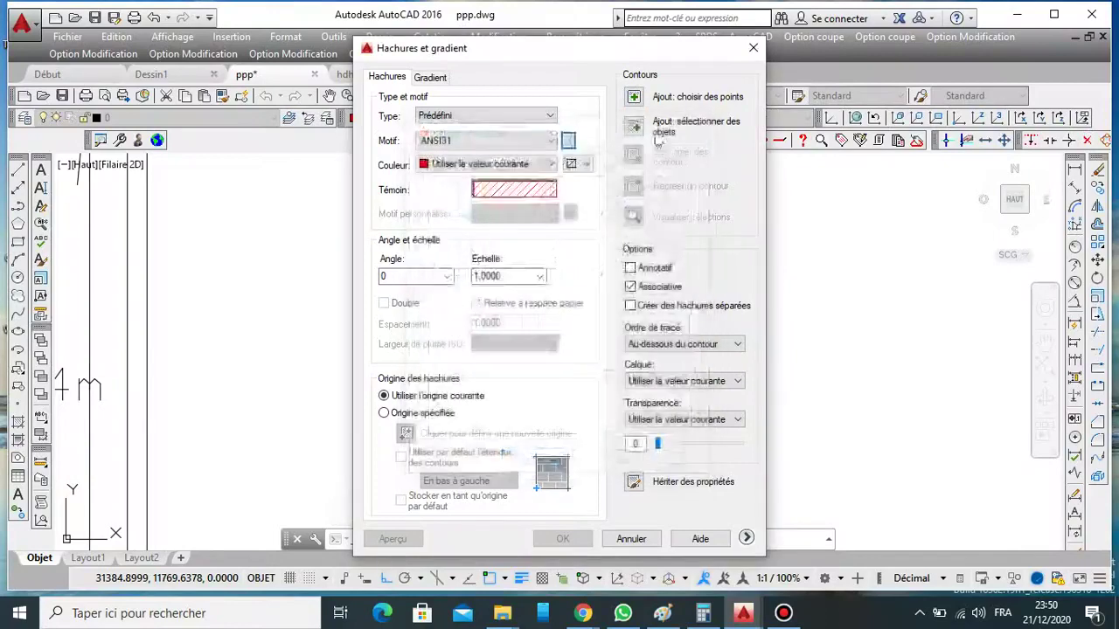
left_click(633, 97)
left_click(586, 345)
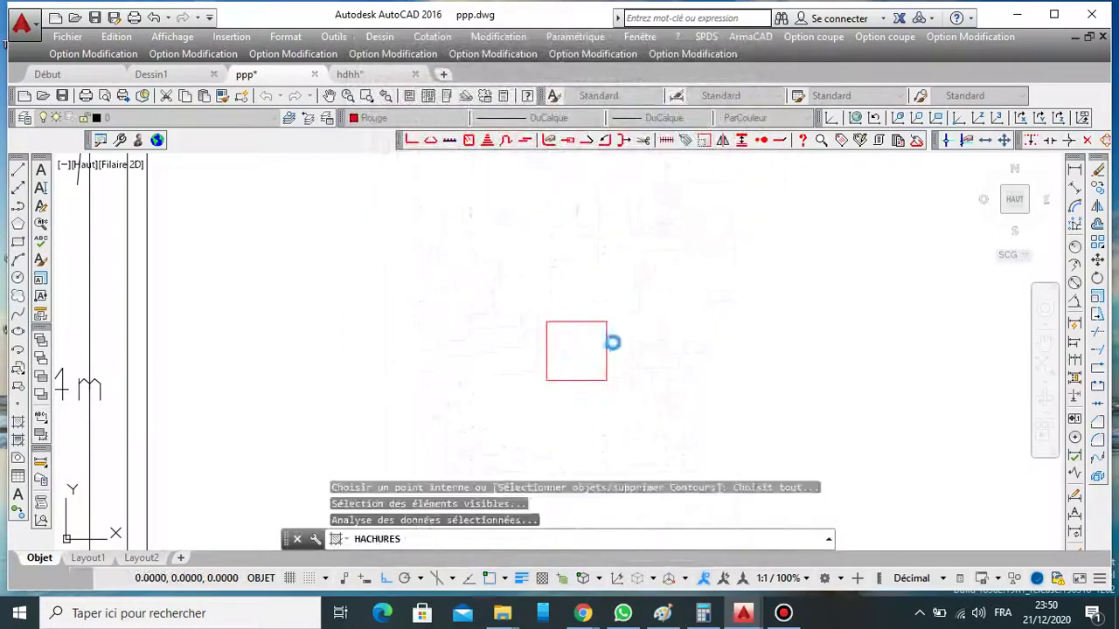
key("Return")
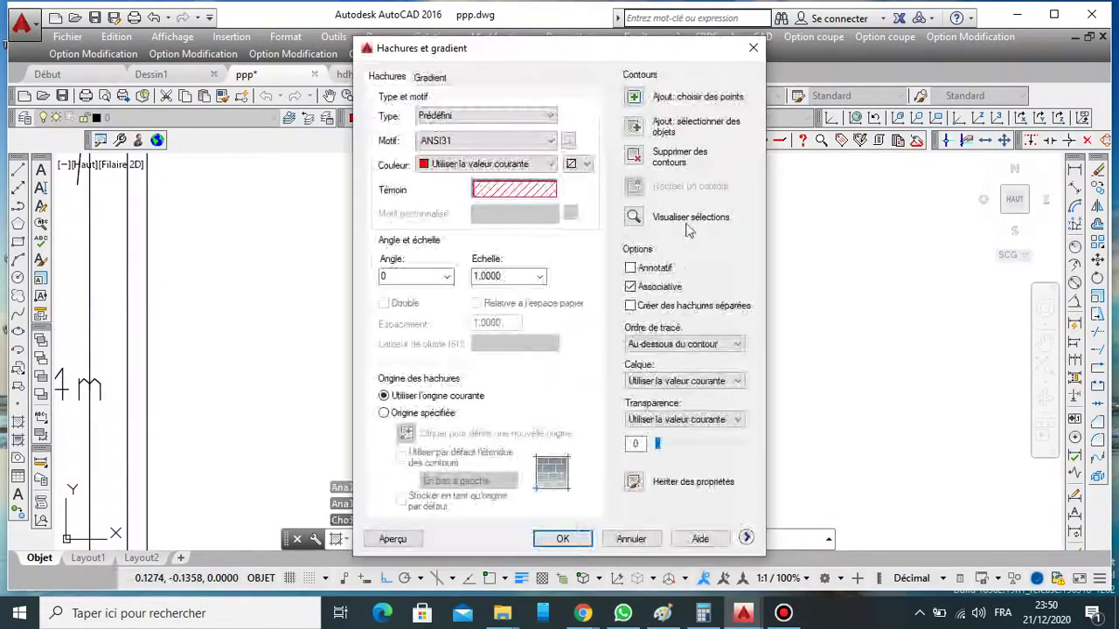
left_click(563, 540)
key("Return")
left_click(630, 538)
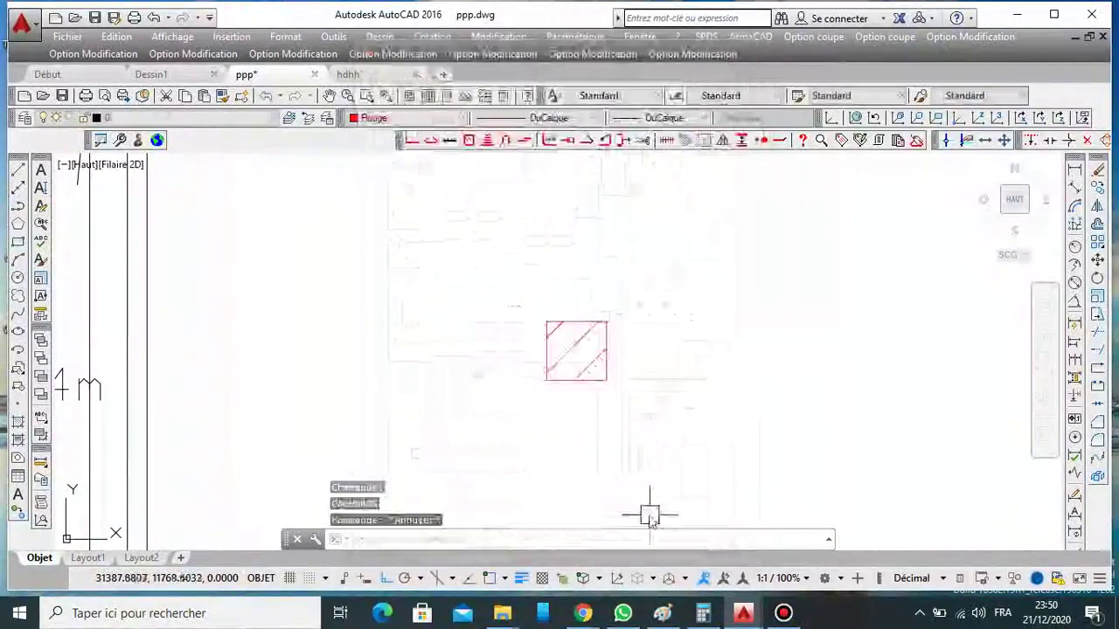
Try a scale of 0.5 on the red square's ANSI31 hatch and settle on a scale of 0.3.
left_click(575, 347)
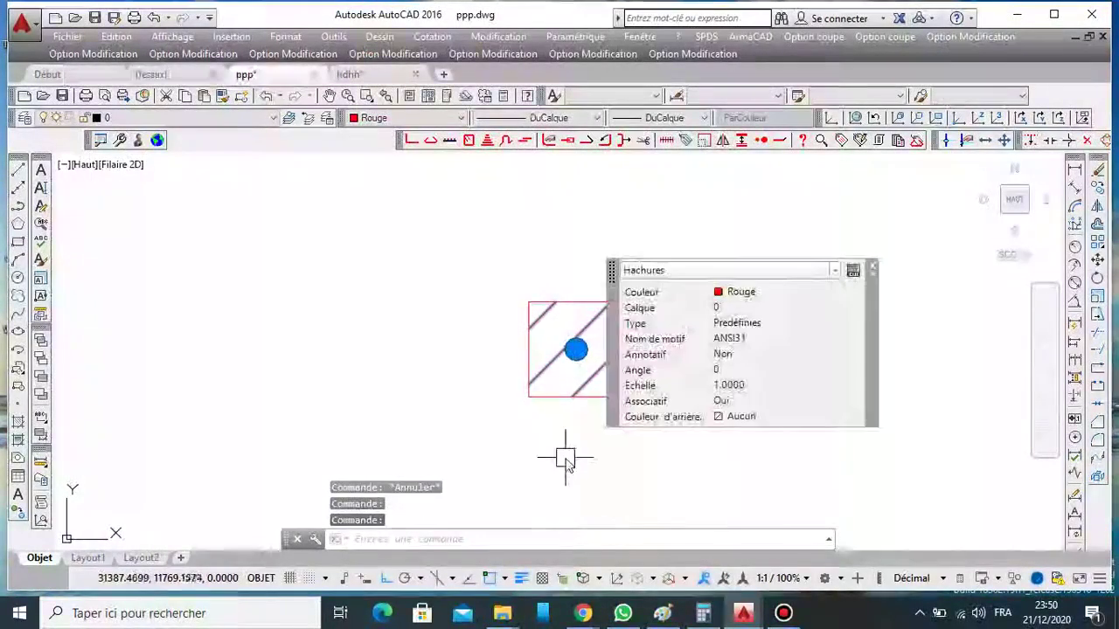
left_click(728, 389)
type("0.5")
key("Return")
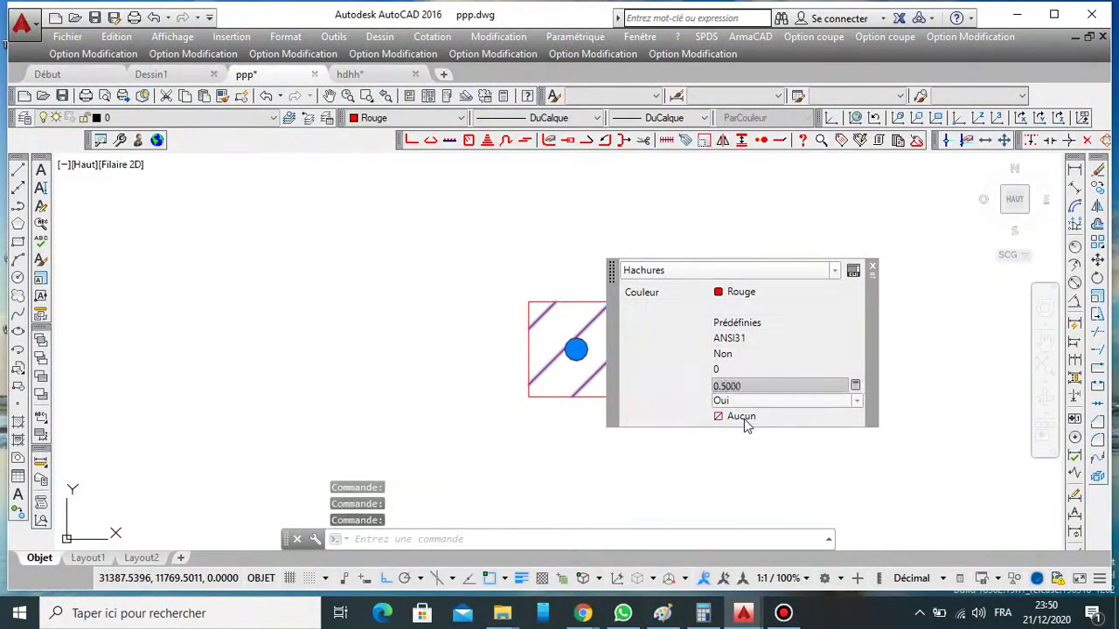
left_click(732, 383)
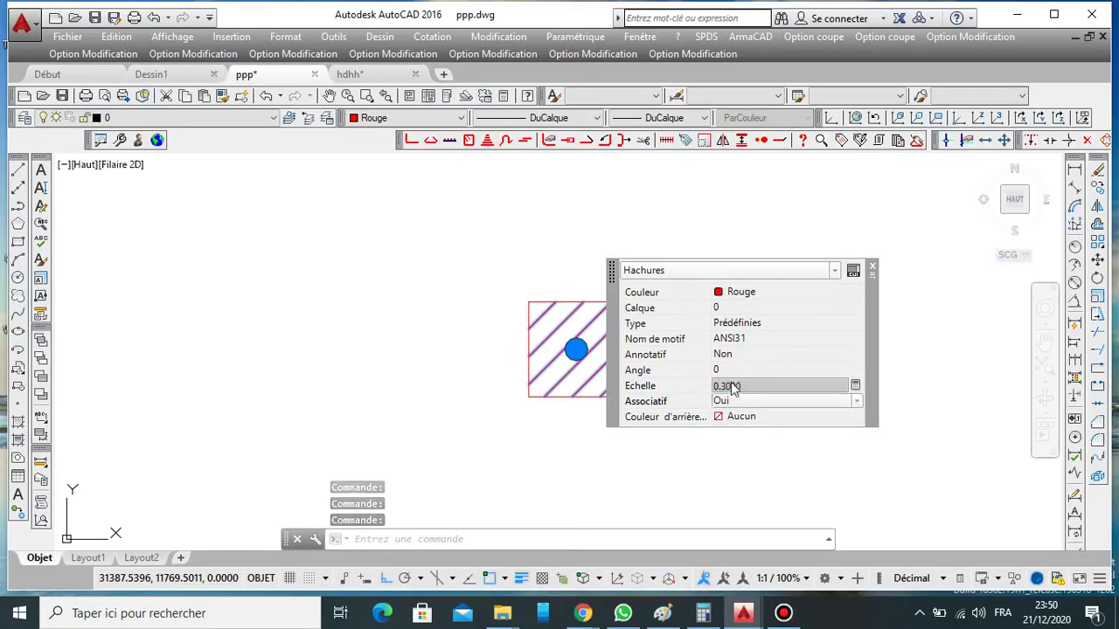
key("Return")
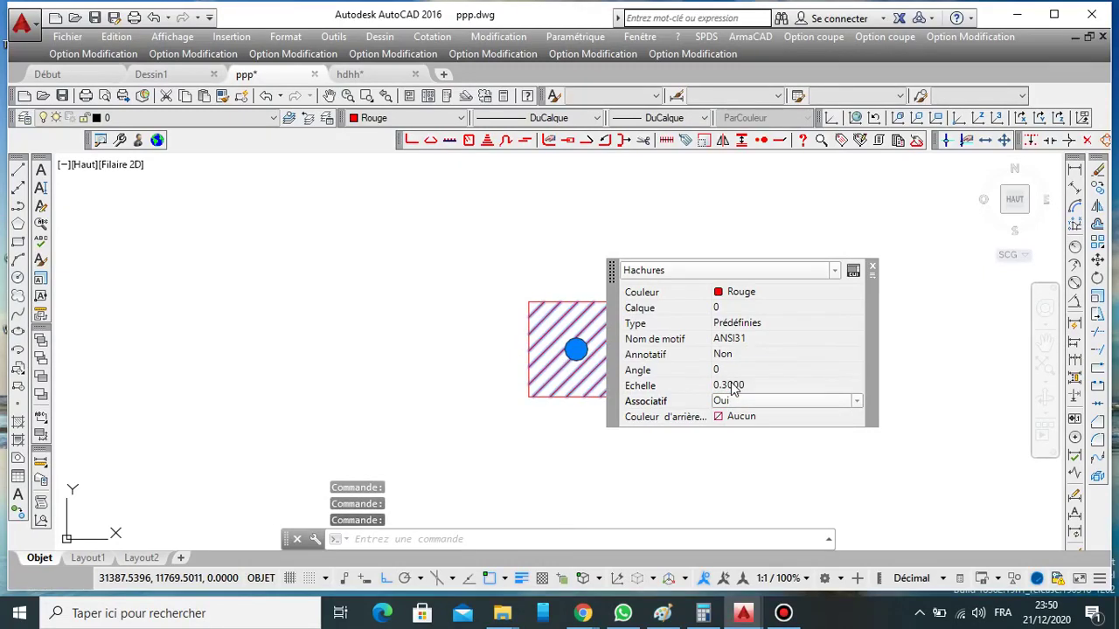
left_click(871, 270)
key("Escape")
Create a new layer named POT BET and set its colour to green (vert).
left_click(669, 276)
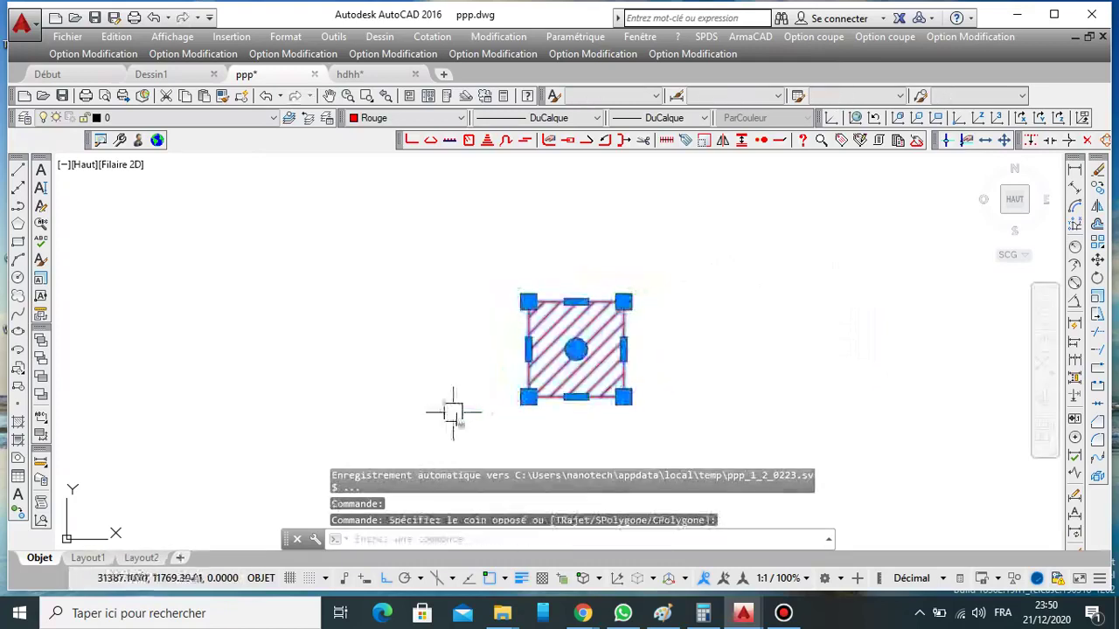
key("Escape")
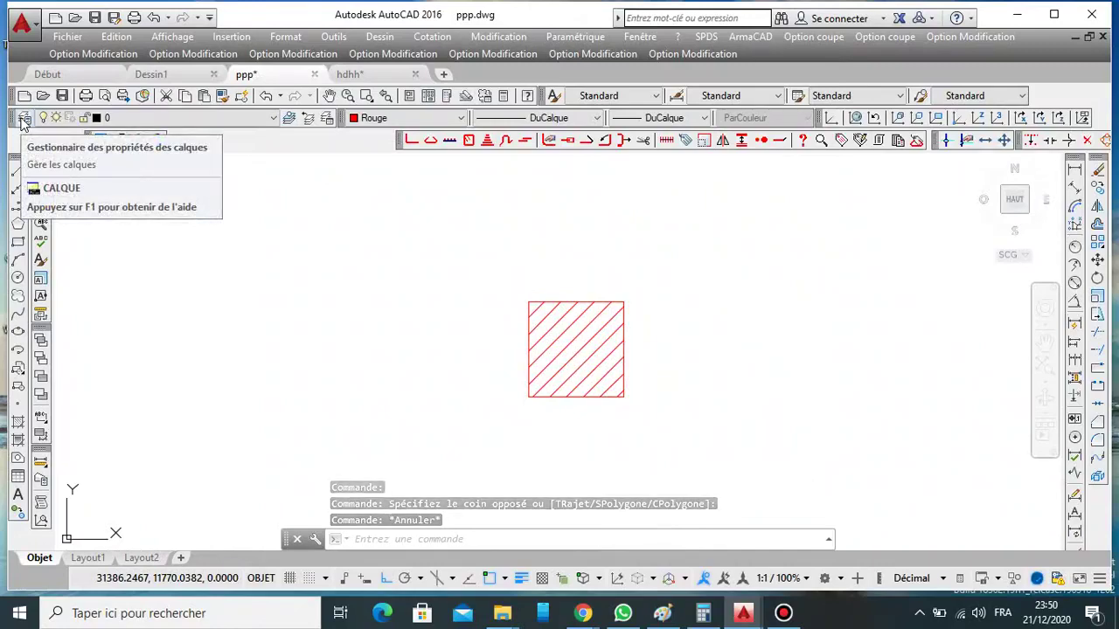
left_click(23, 119)
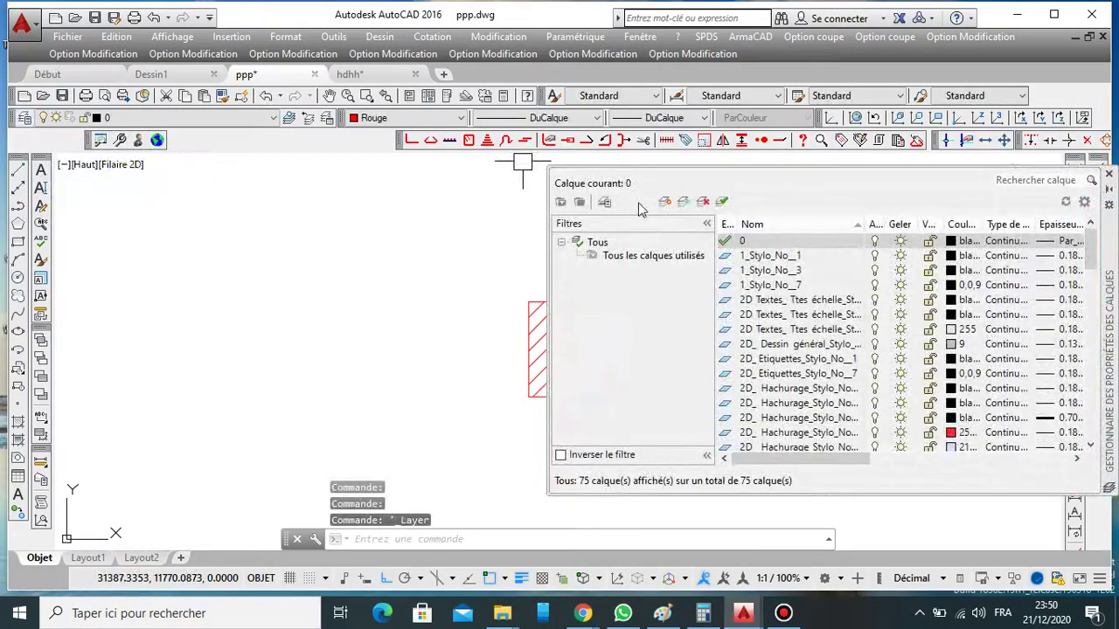
left_click(665, 203)
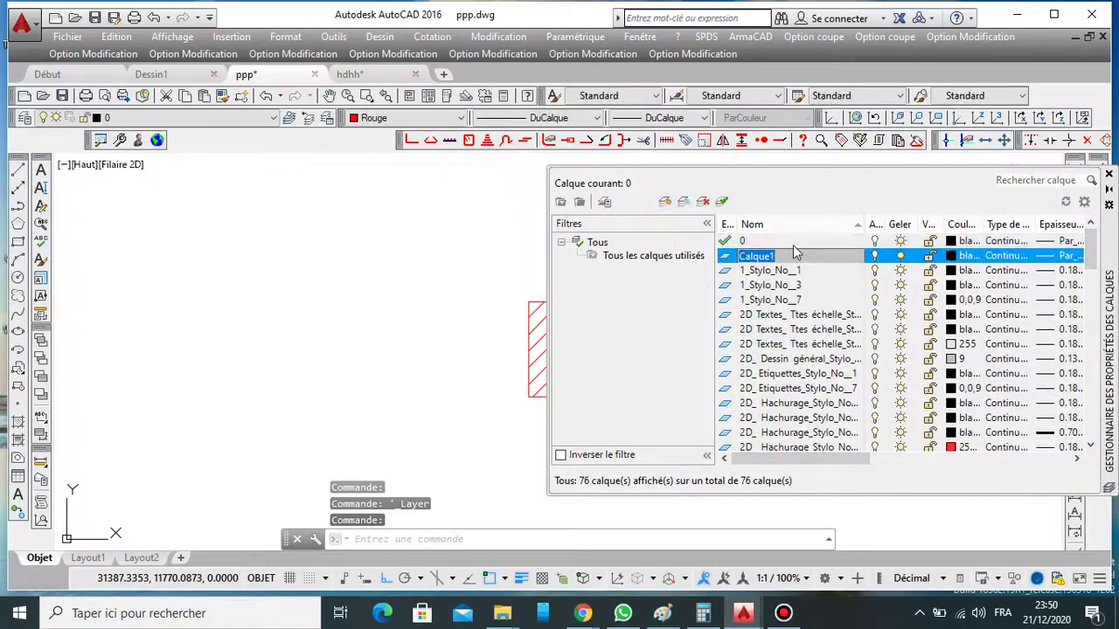
type("POT BET")
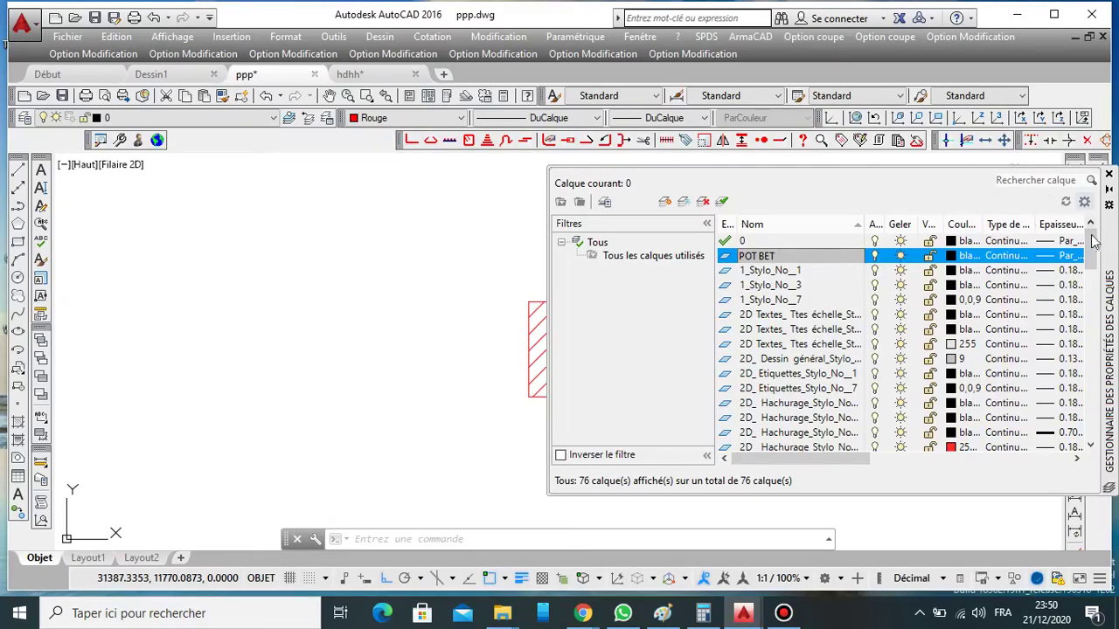
left_click(960, 255)
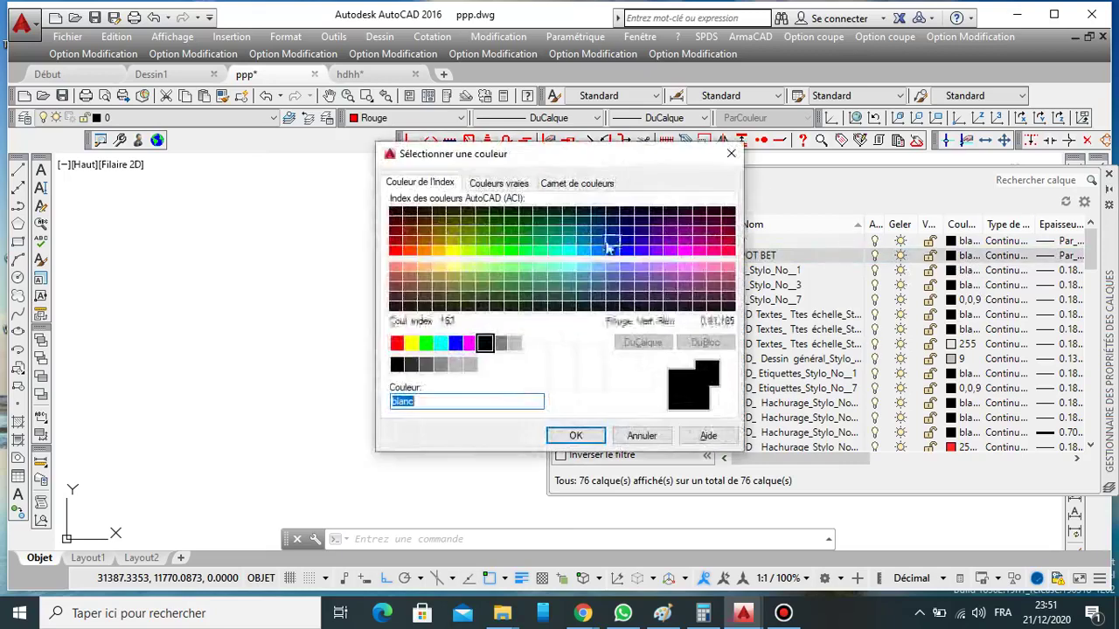
left_click(426, 343)
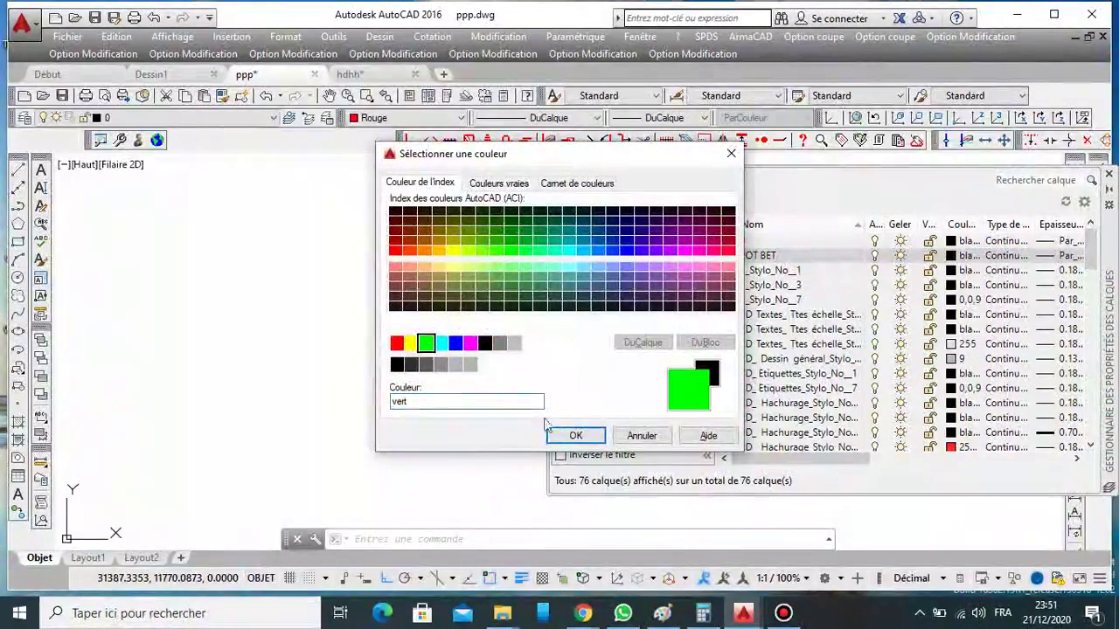
left_click(576, 435)
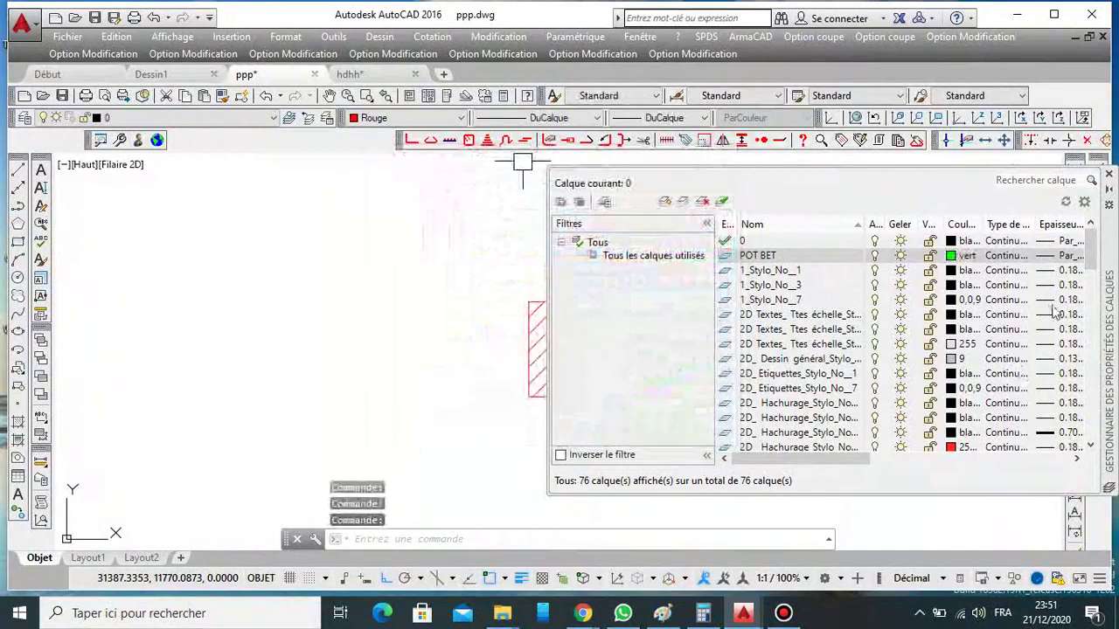
left_click(1108, 179)
Assign the red hatched square and its outline to the POT BET layer and set their colour to DuCalque.
left_click(724, 257)
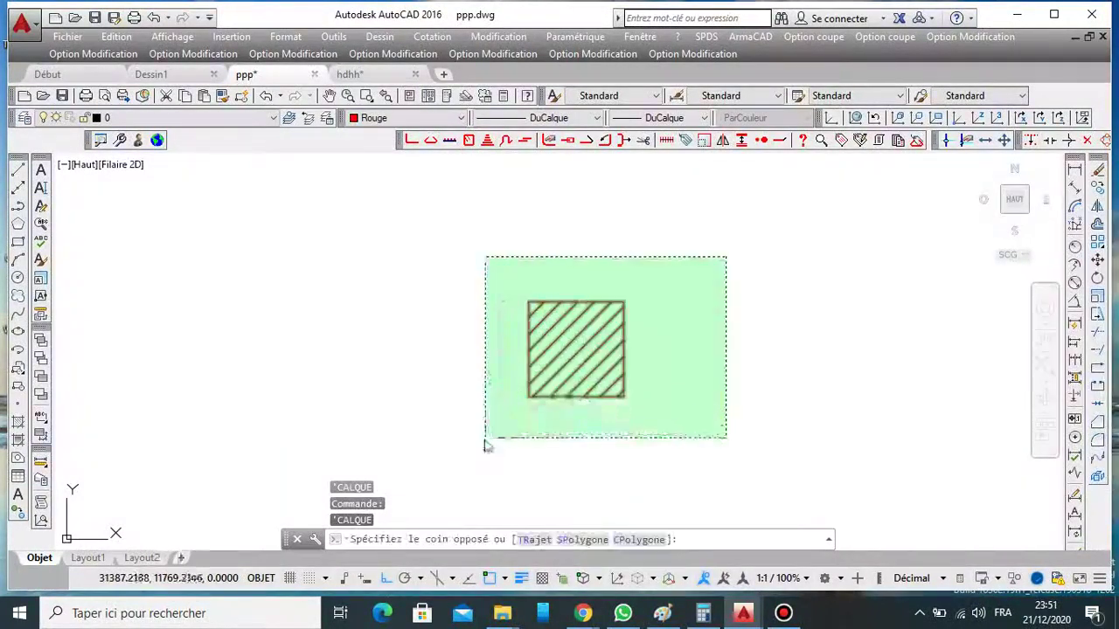
left_click(481, 437)
left_click(84, 119)
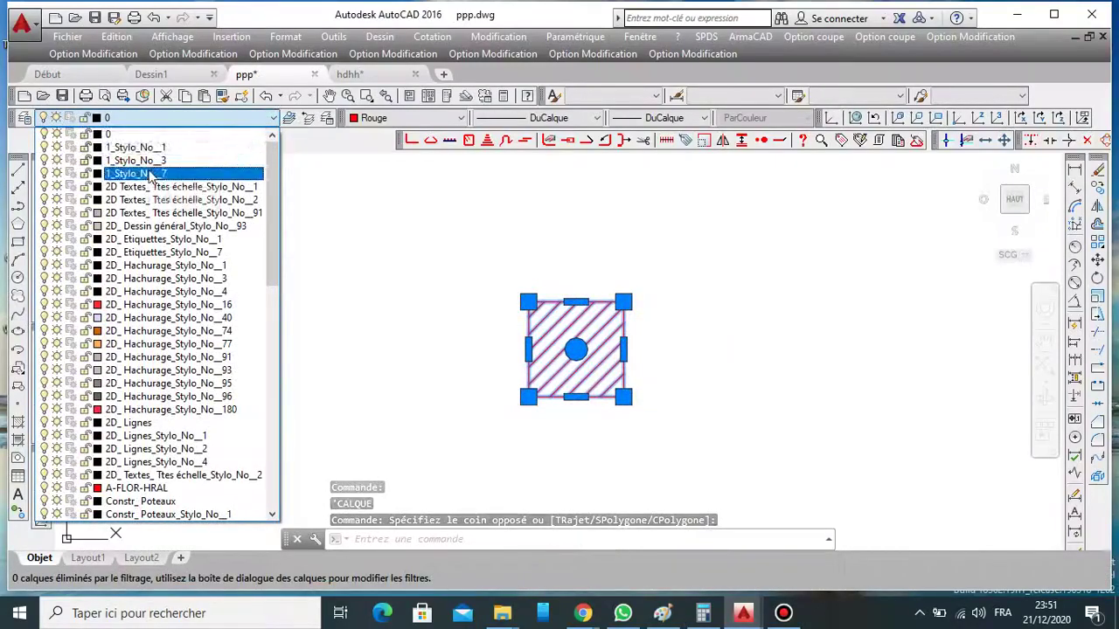
scroll(150, 180, "down", 10)
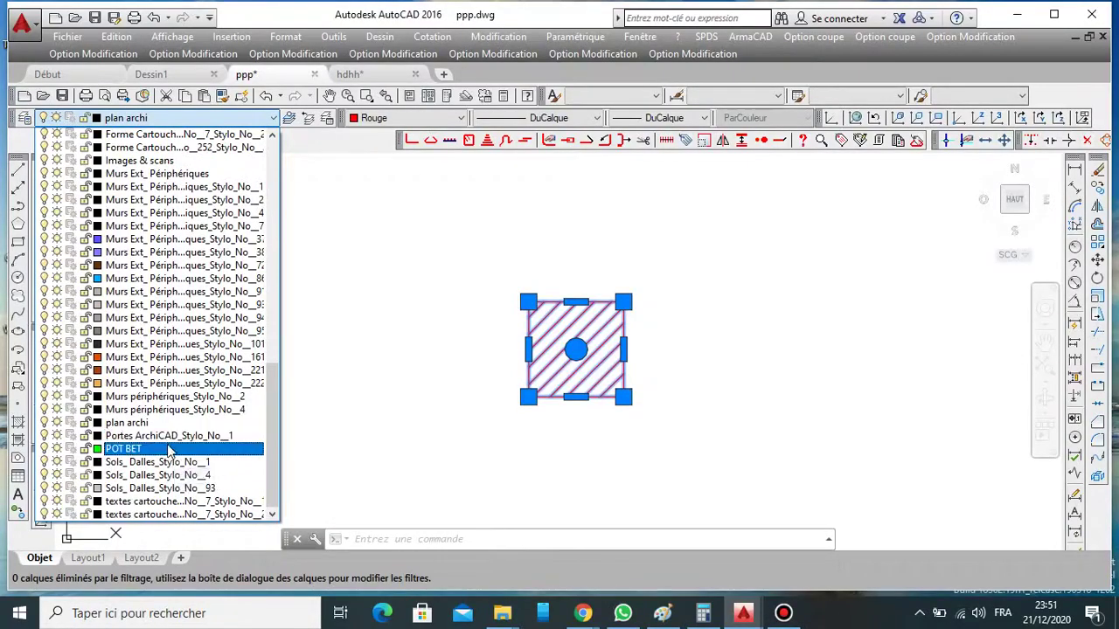
left_click(170, 449)
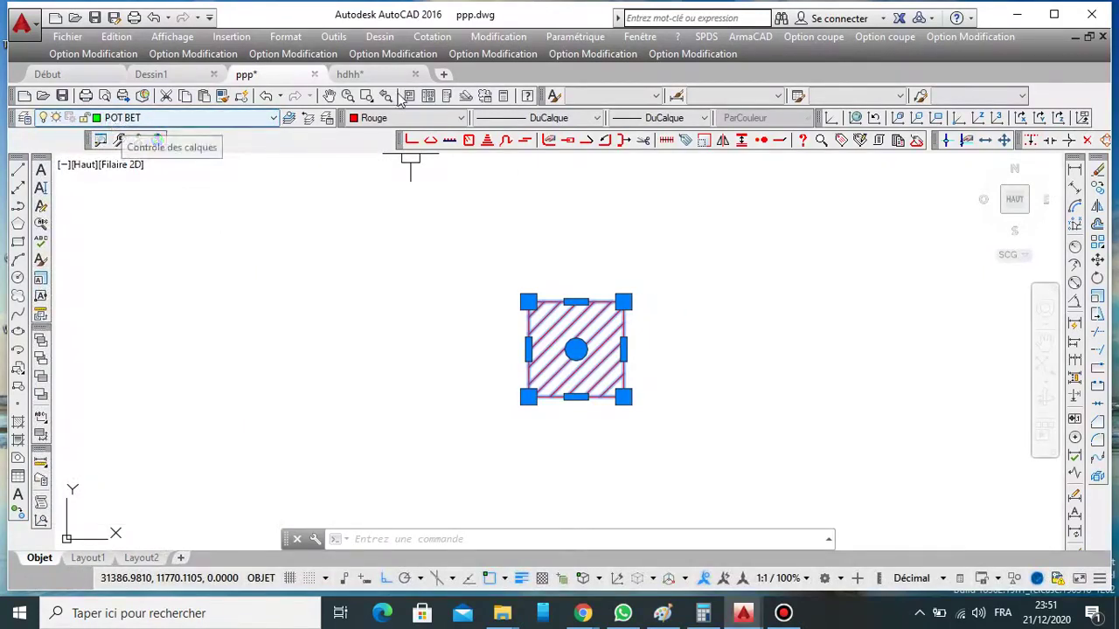
left_click(380, 119)
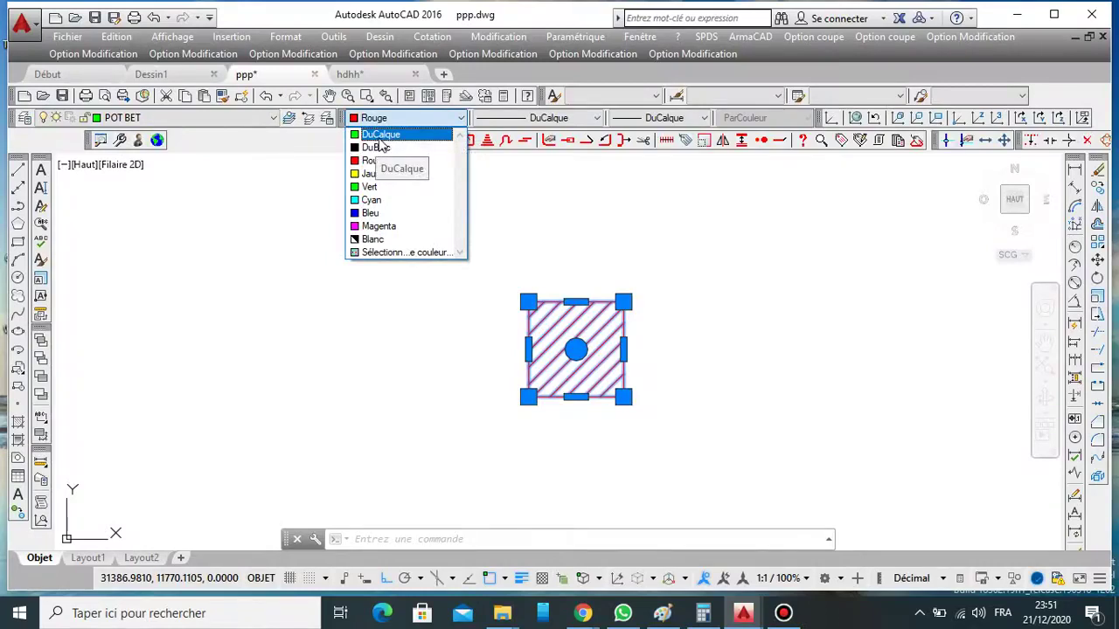
left_click(380, 136)
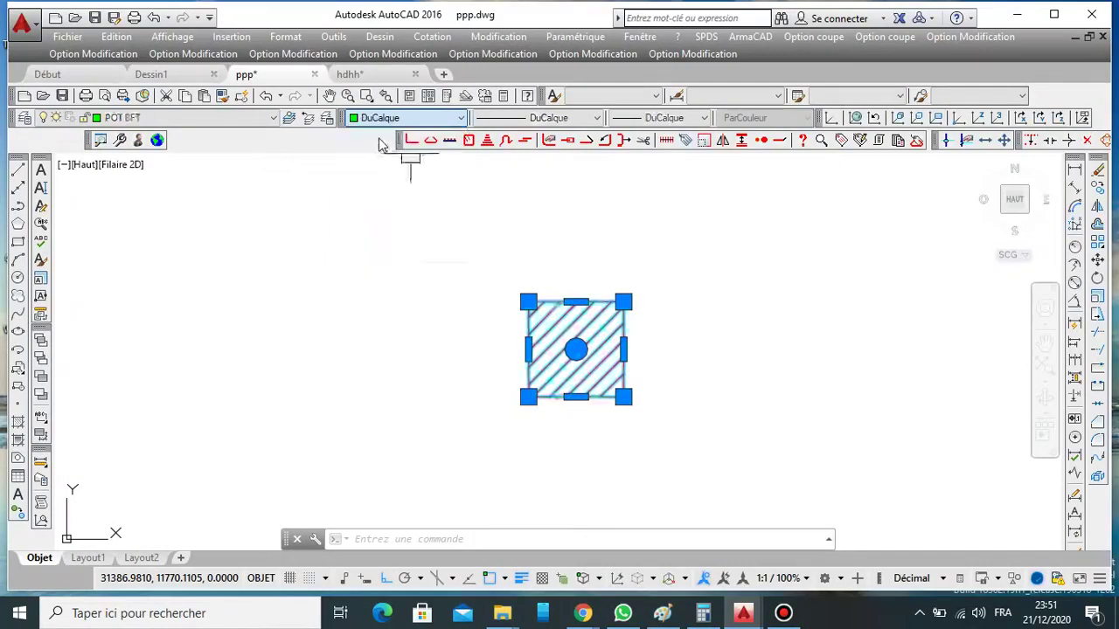
left_click(664, 337)
key("Escape")
Try erasing the densely hatched green column above the new column, and undo the erasure.
scroll(804, 275, "down", 5)
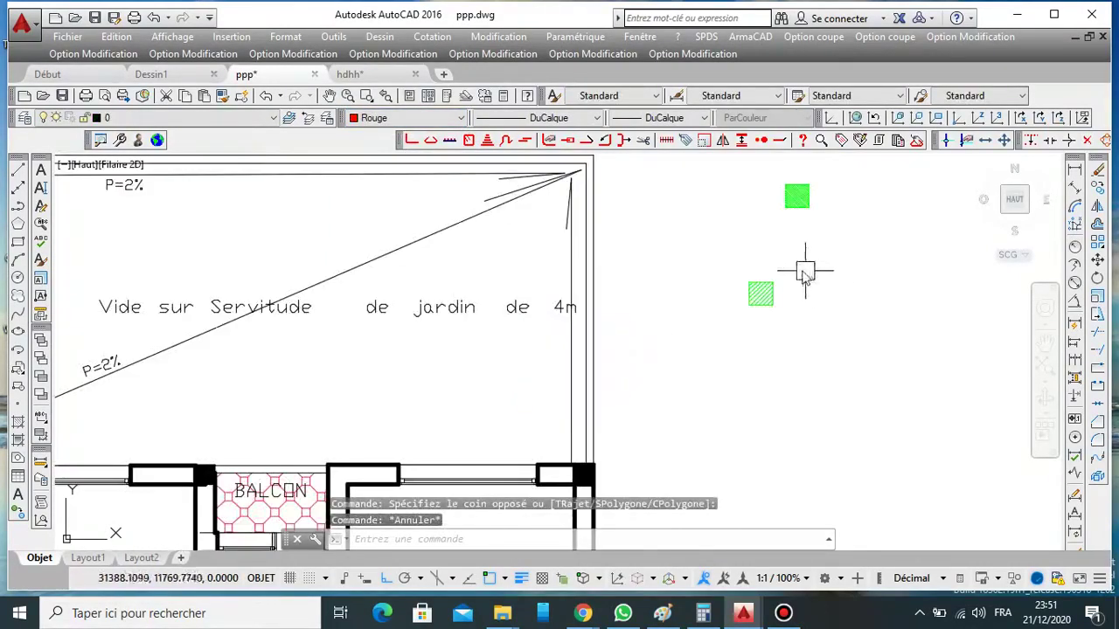
scroll(826, 197, "up", 4)
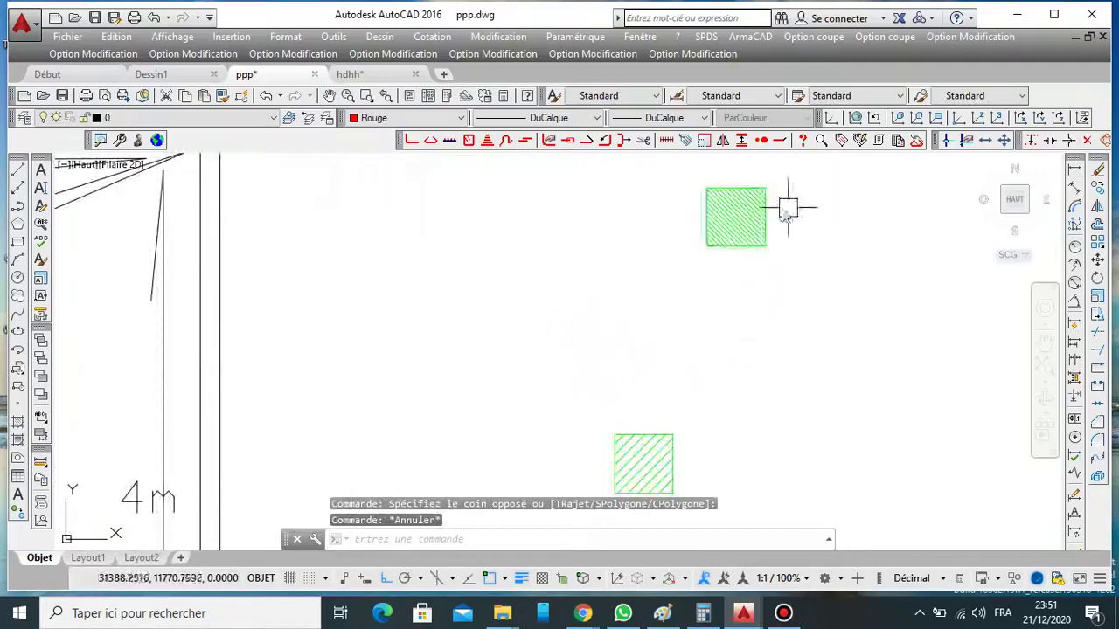
left_click(843, 217)
left_click(537, 326)
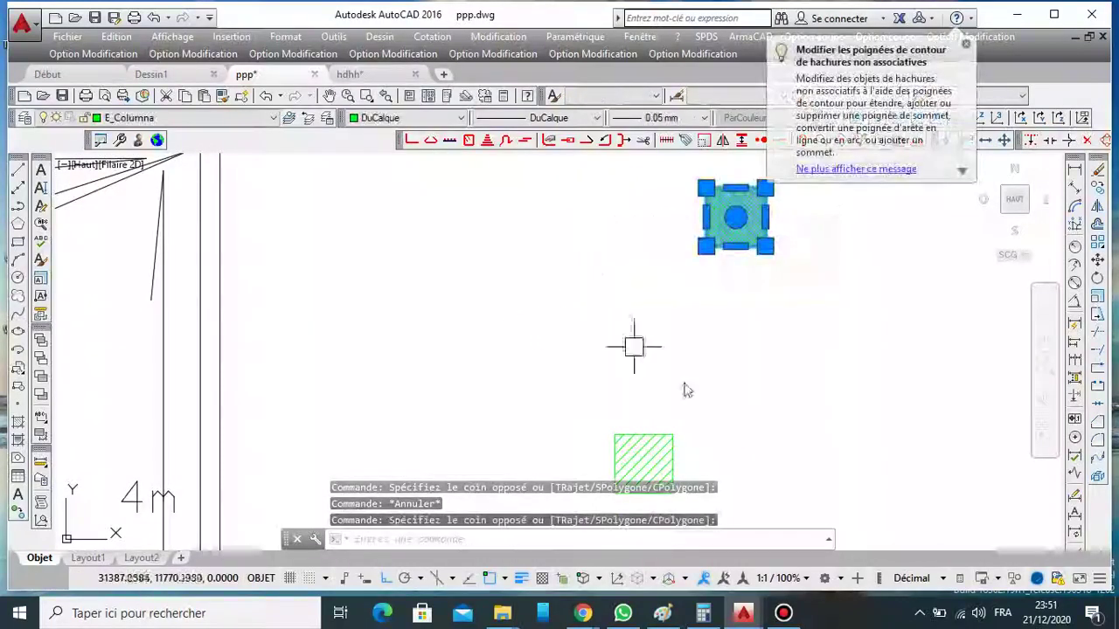
key("Delete")
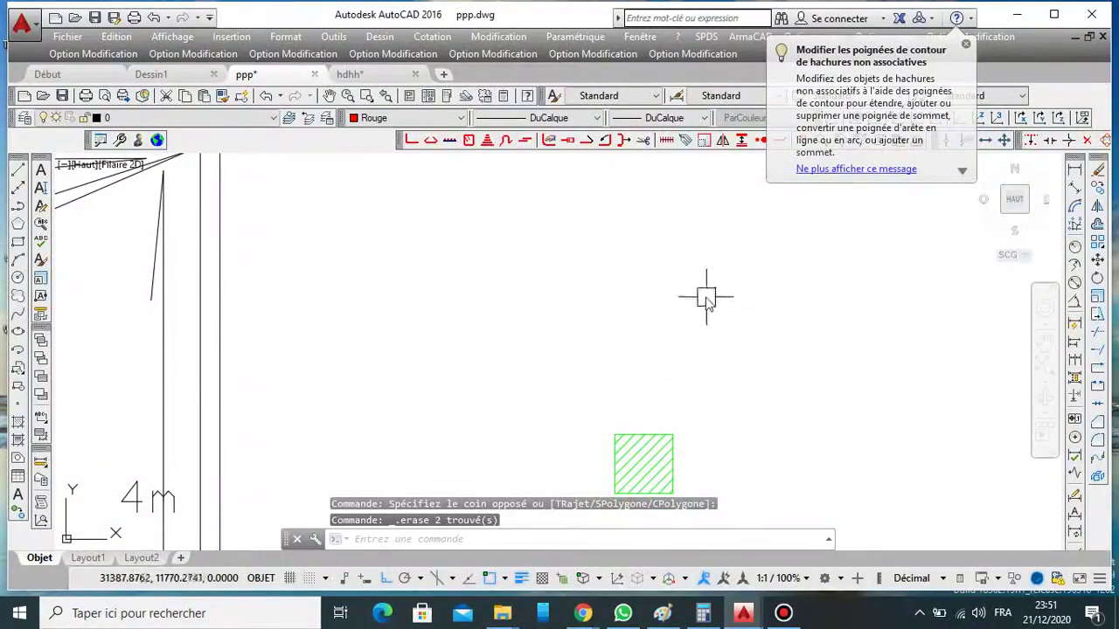
key("ctrl+z")
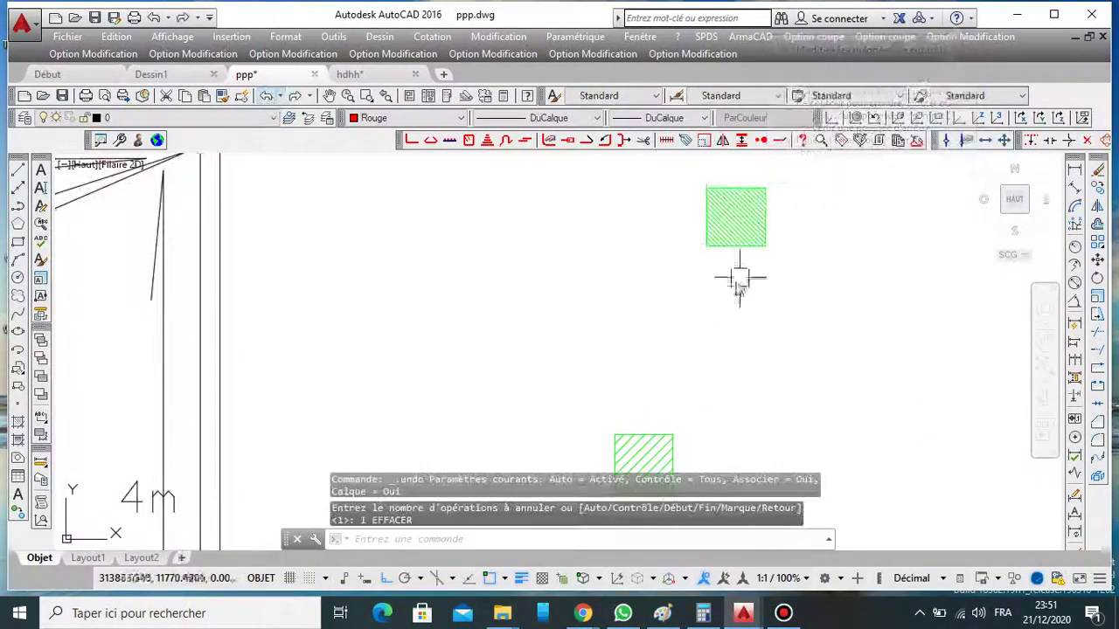
Erase the densely hatched E_Columna reference column above the new column, including its outline.
scroll(751, 306, "down", 5)
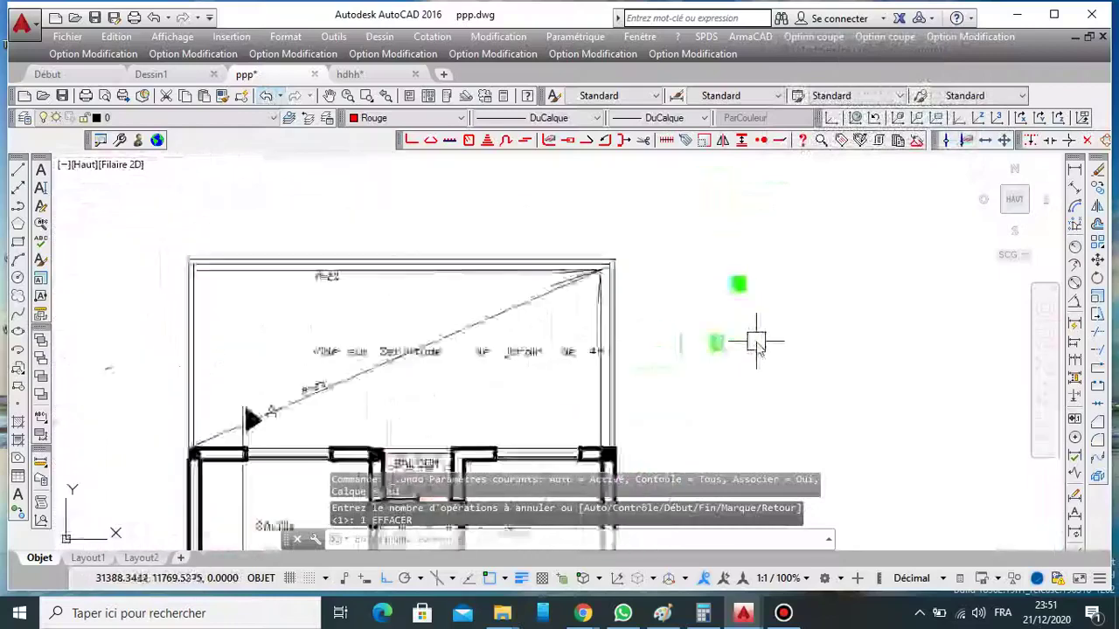
scroll(757, 345, "down", 2)
scroll(757, 314, "up", 2)
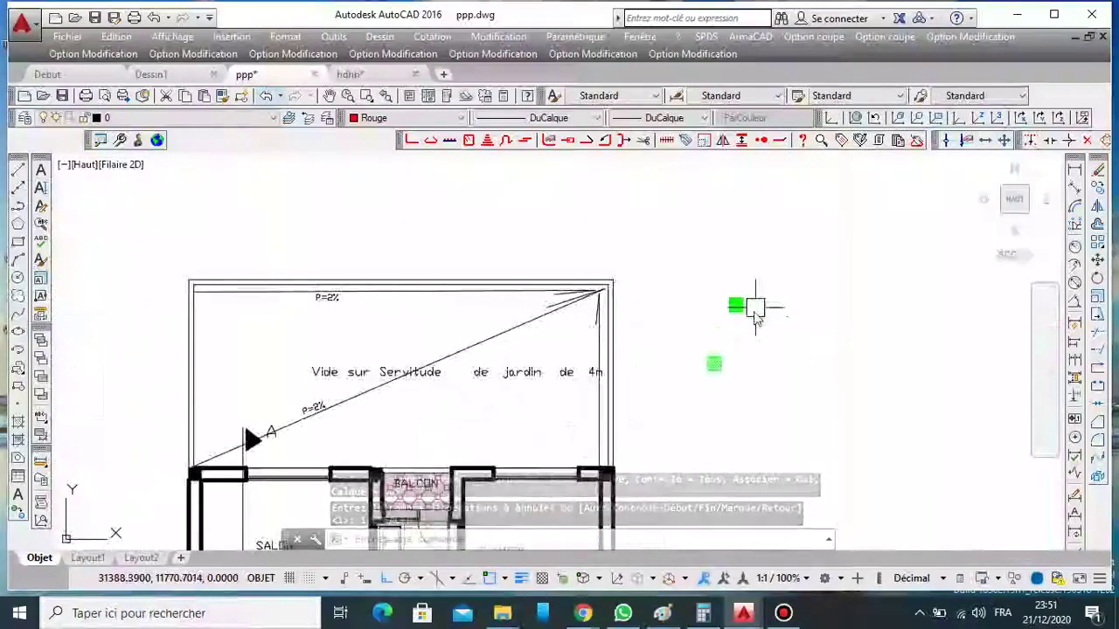
scroll(709, 359, "up", 6)
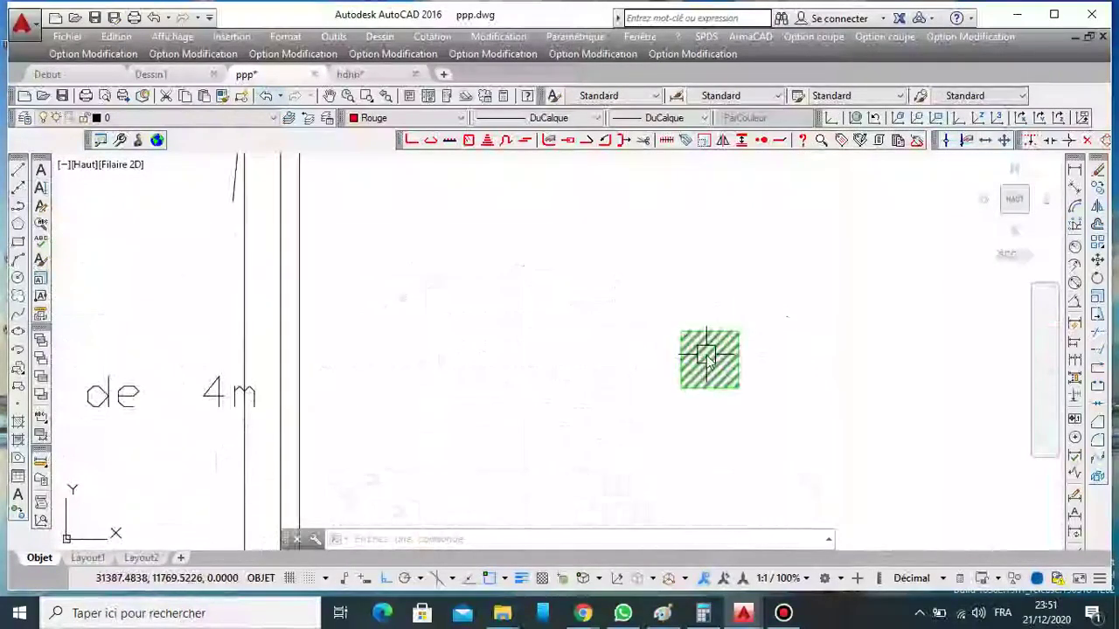
scroll(718, 326, "down", 2)
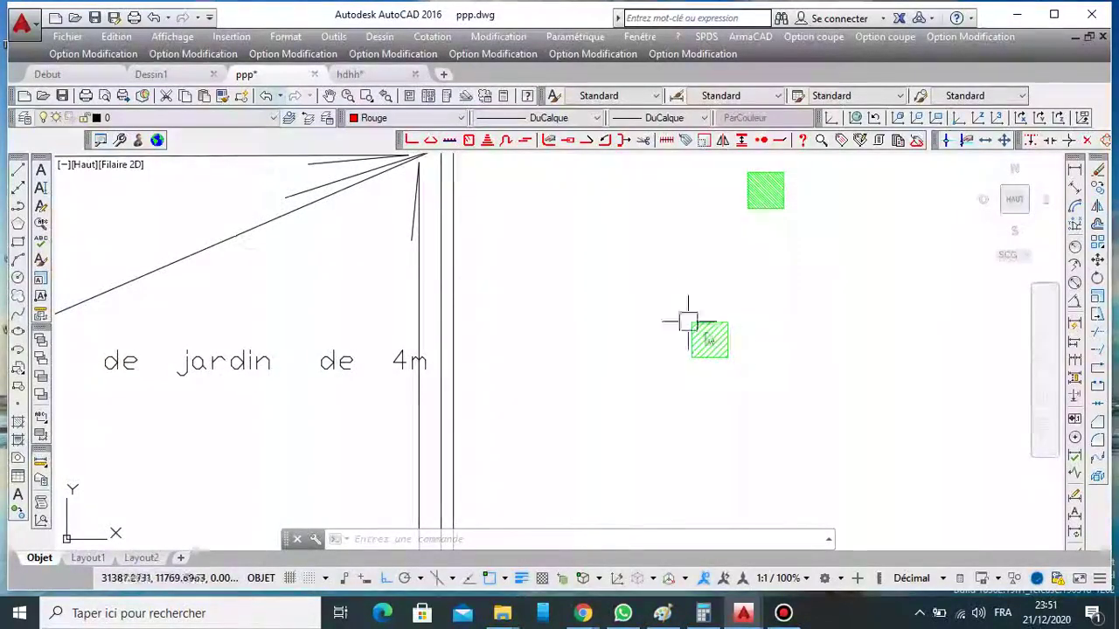
left_click(860, 185)
left_click(624, 264)
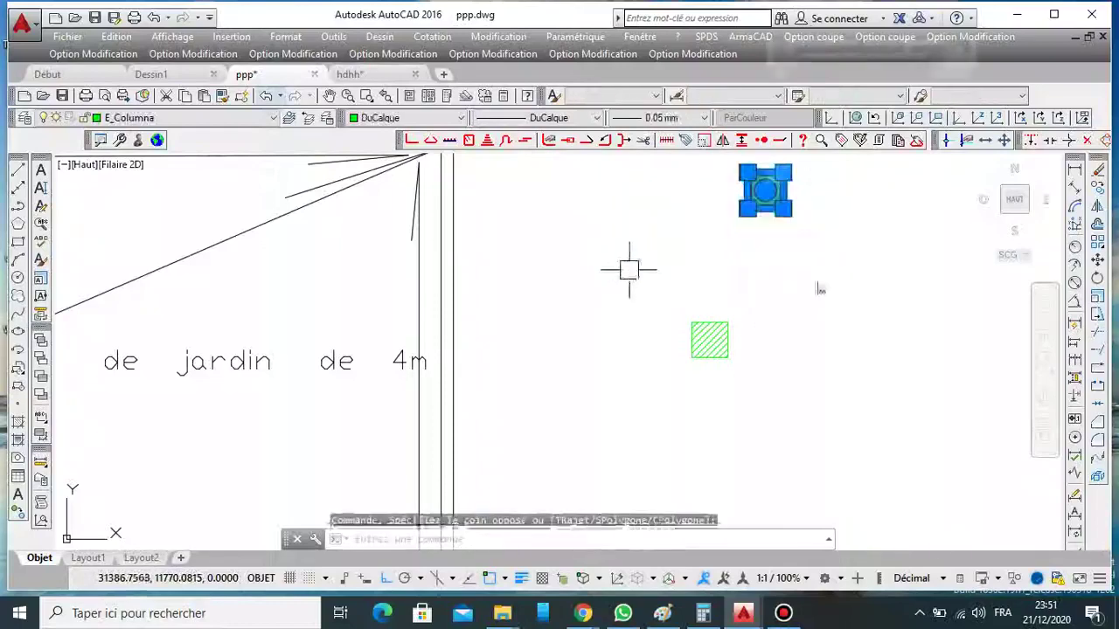
key("Delete")
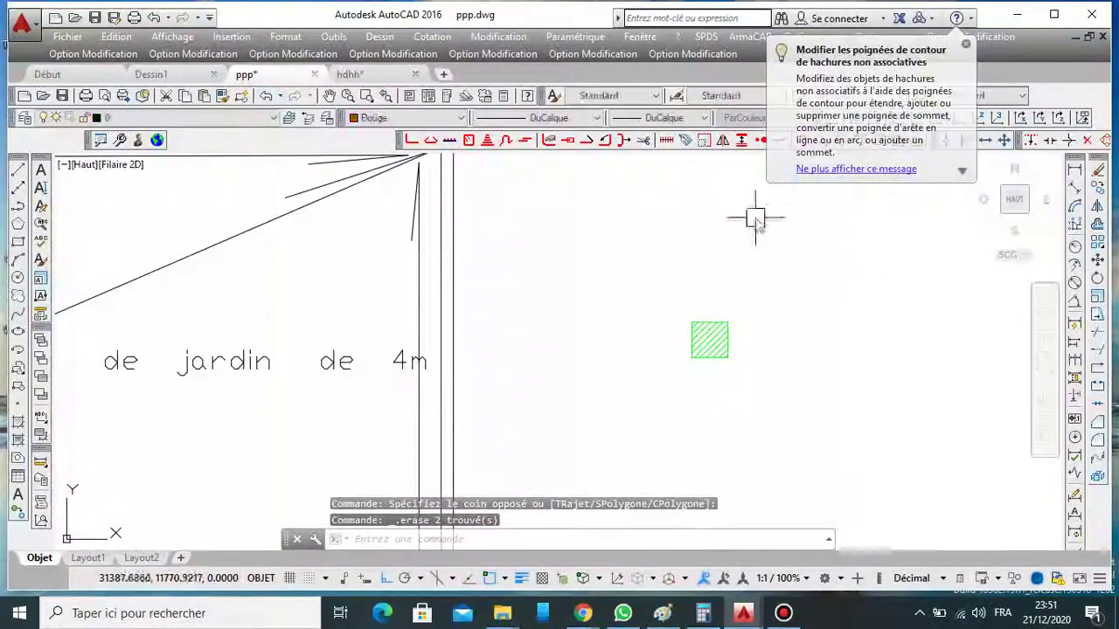
Examine the layer and colour assigned to the new column's hatch and outline.
left_click(755, 220)
left_click(609, 426)
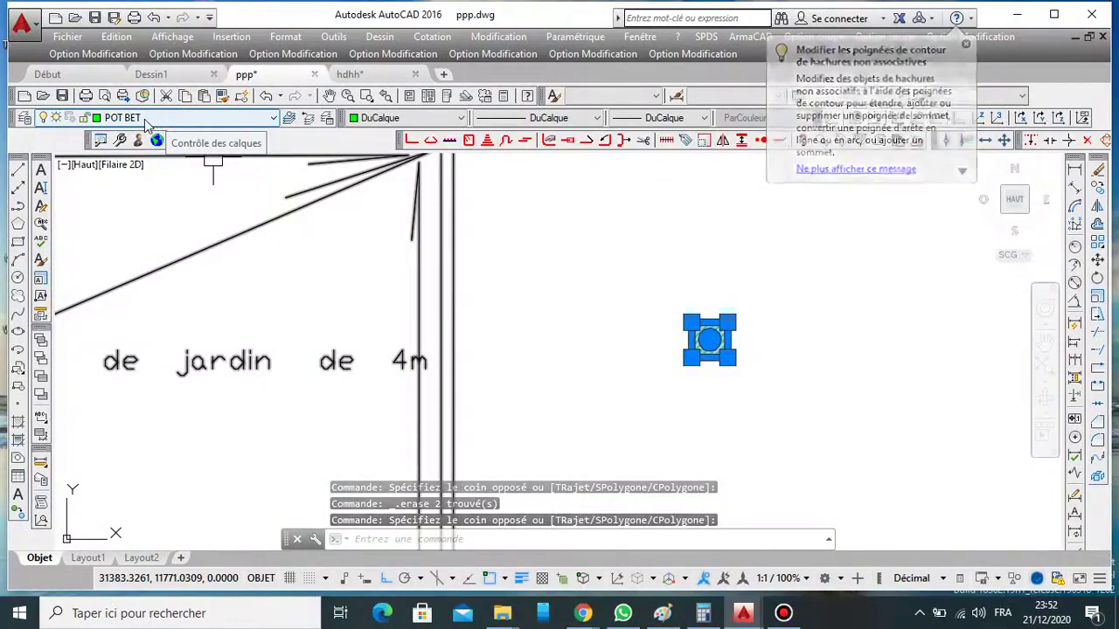
key("Escape")
left_click(805, 227)
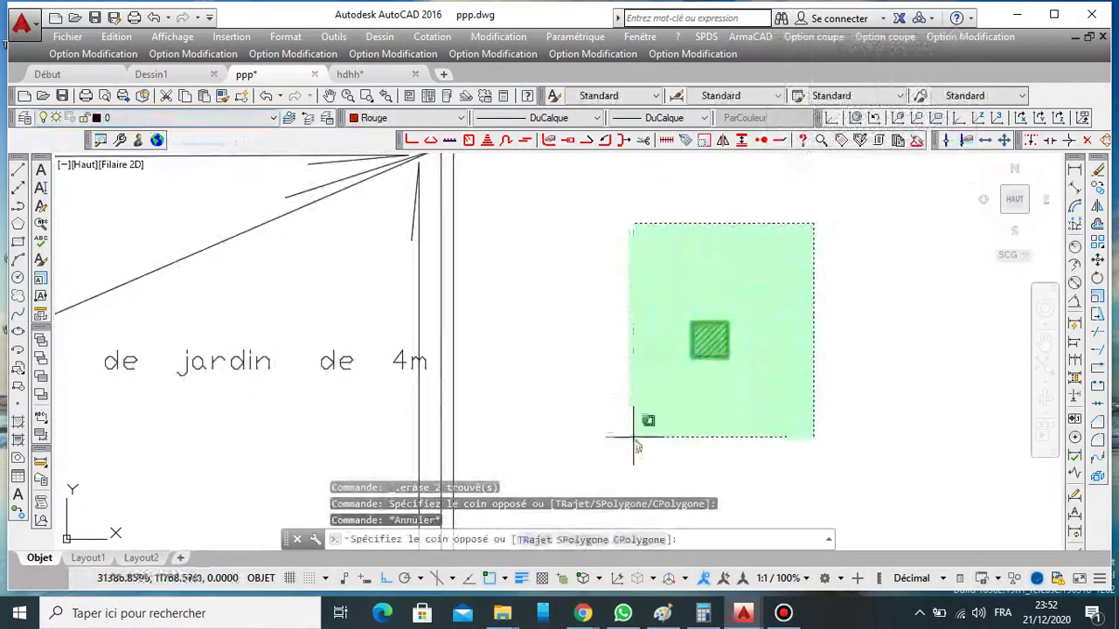
left_click(605, 465)
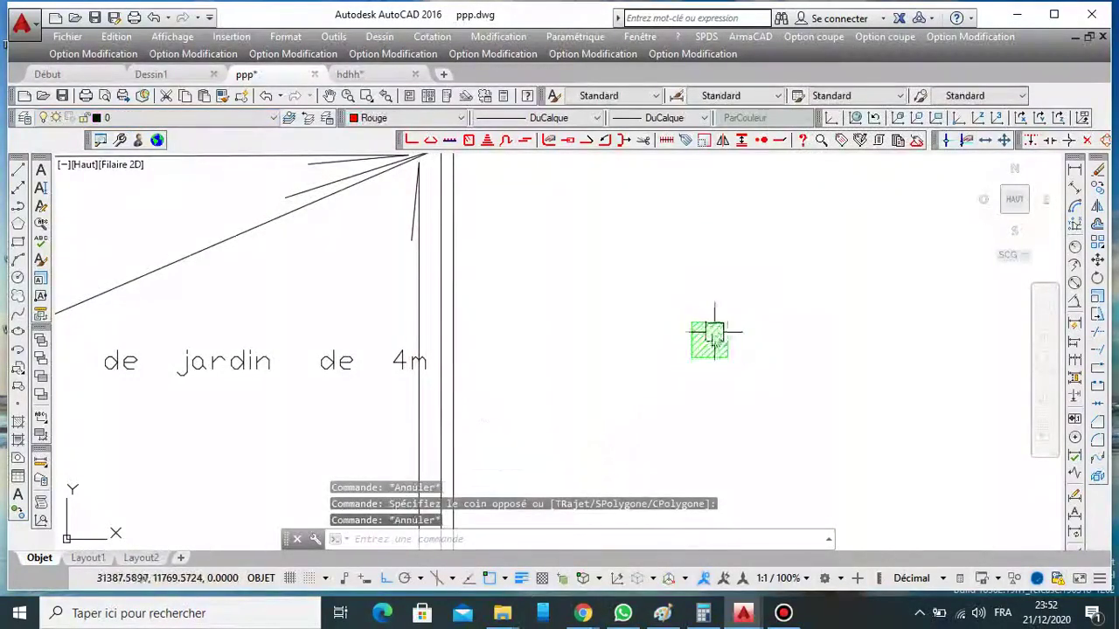
scroll(719, 333, "up", 6)
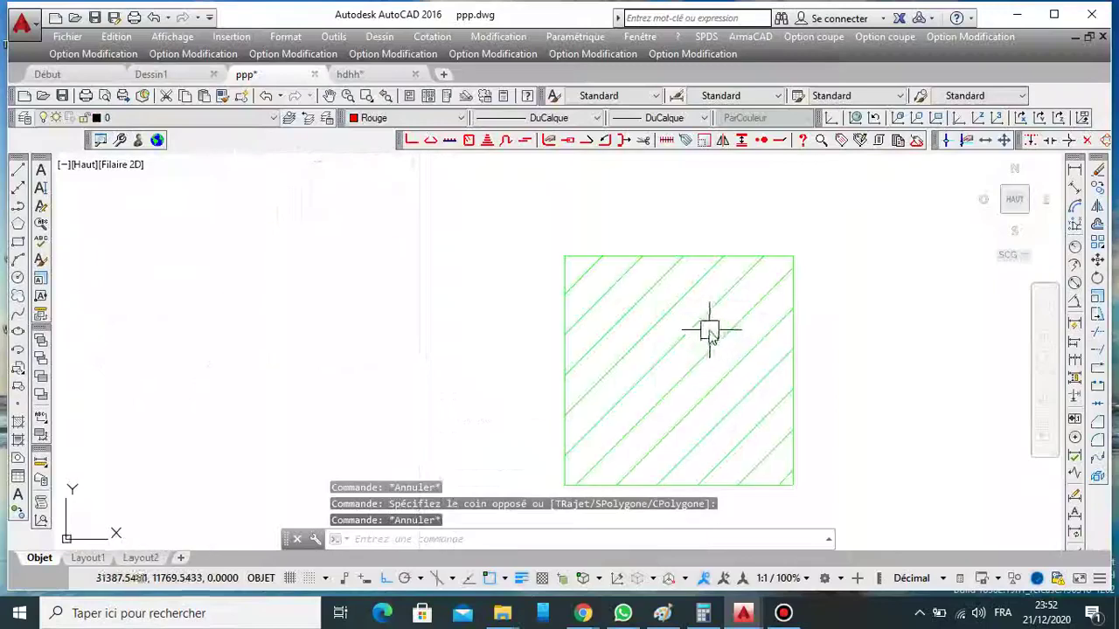
left_click(649, 250)
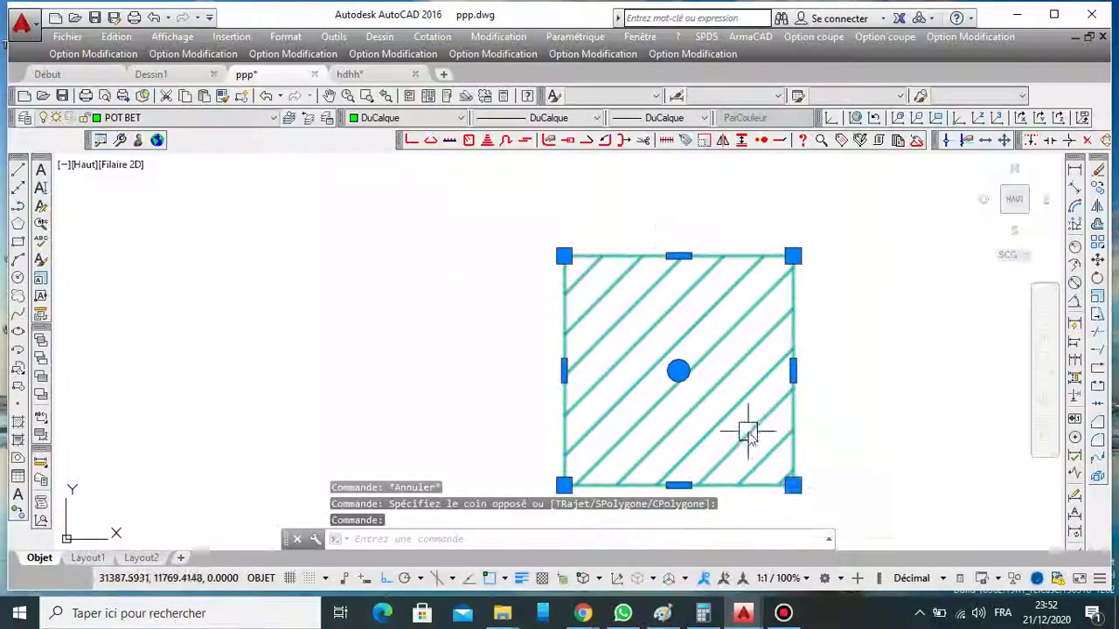
scroll(739, 199, "down", 6)
key("Escape")
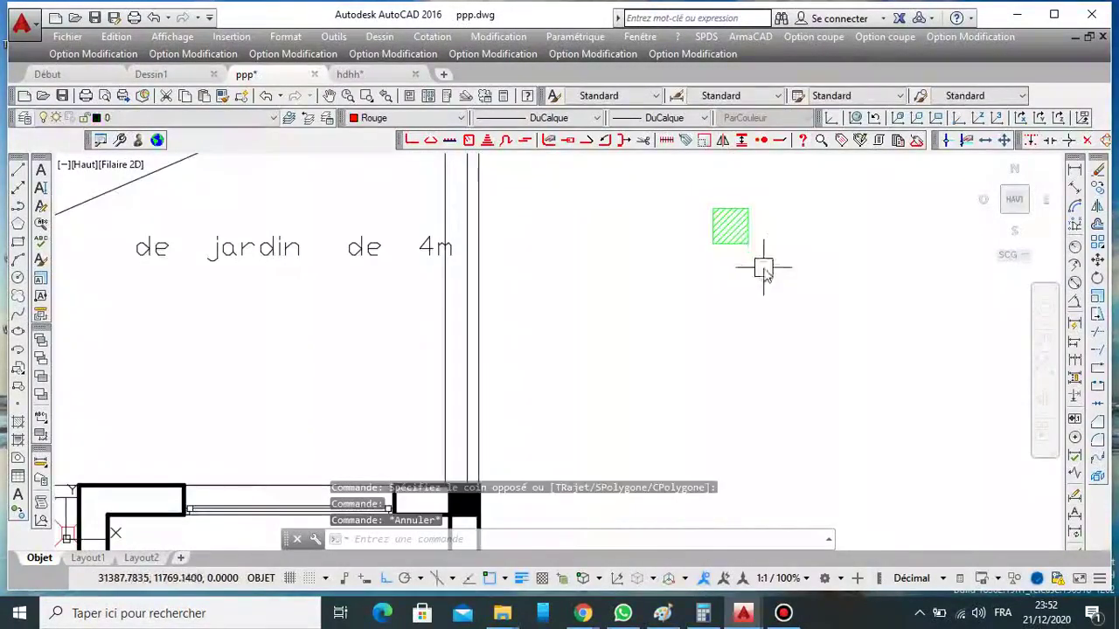
left_click(725, 225)
scroll(723, 224, "up", 6)
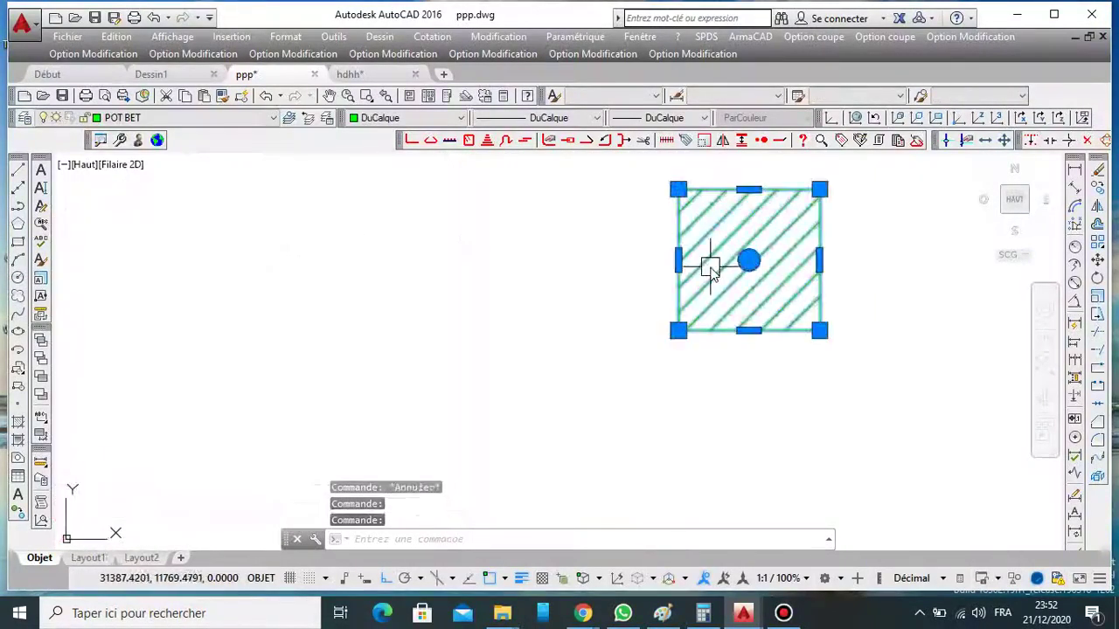
key("Escape")
left_click(754, 185)
left_click(1047, 187)
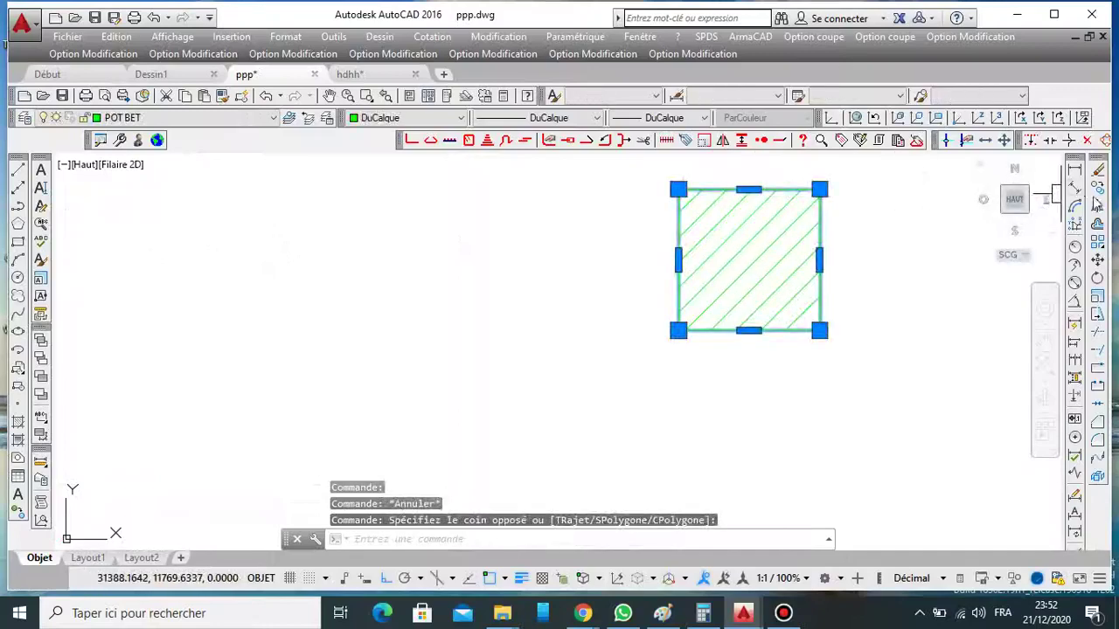
key("Escape")
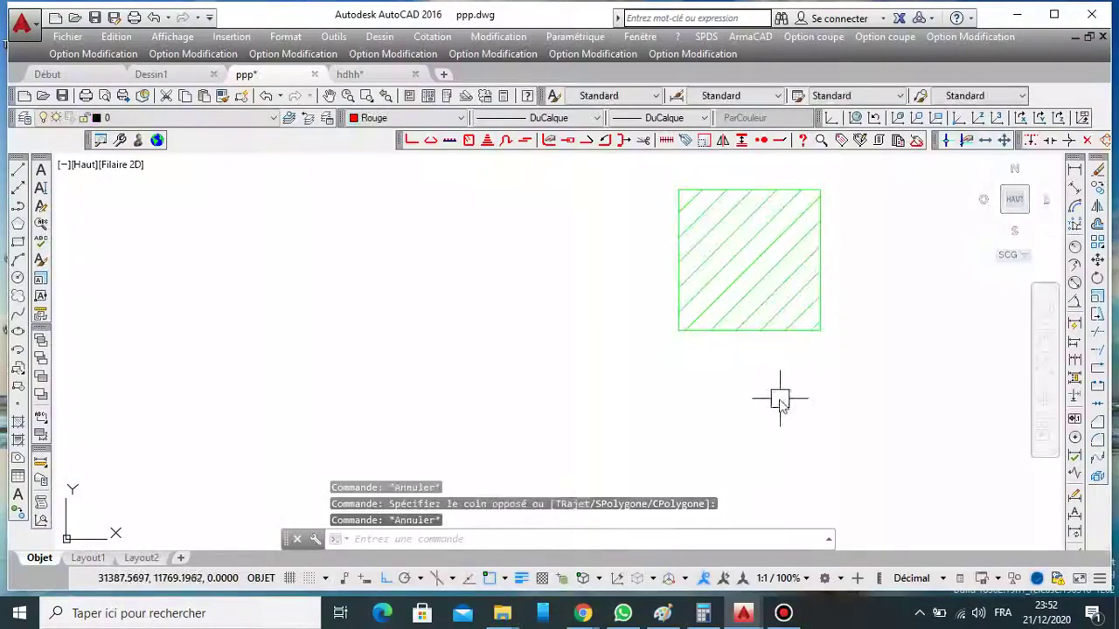
Start a block definition named P and choose the new column's hatch and outline as its objects.
key("b")
key("Return")
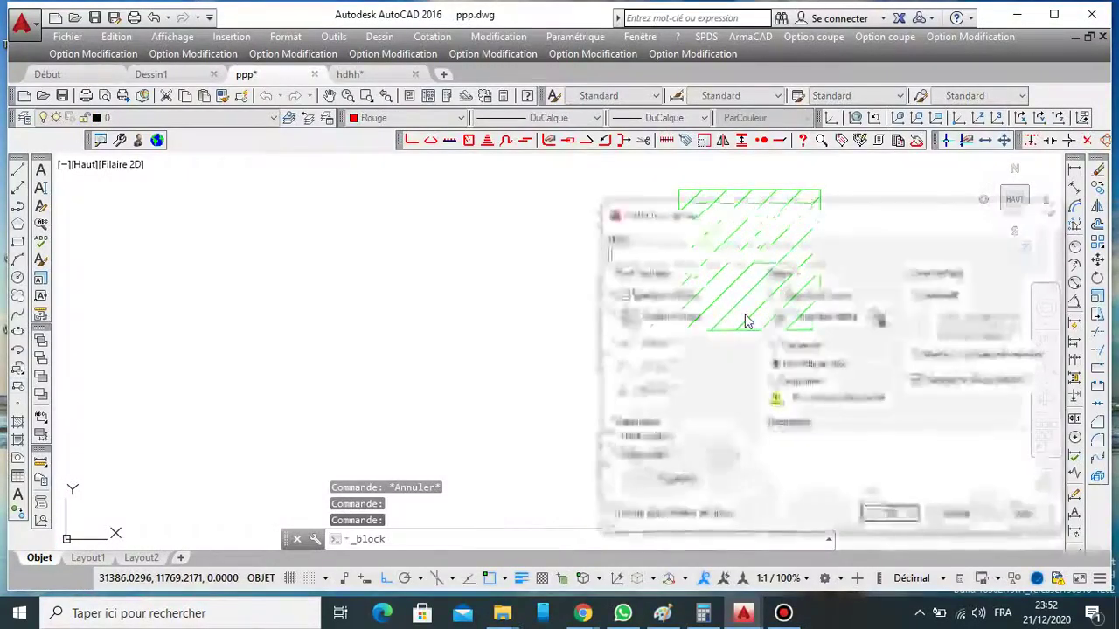
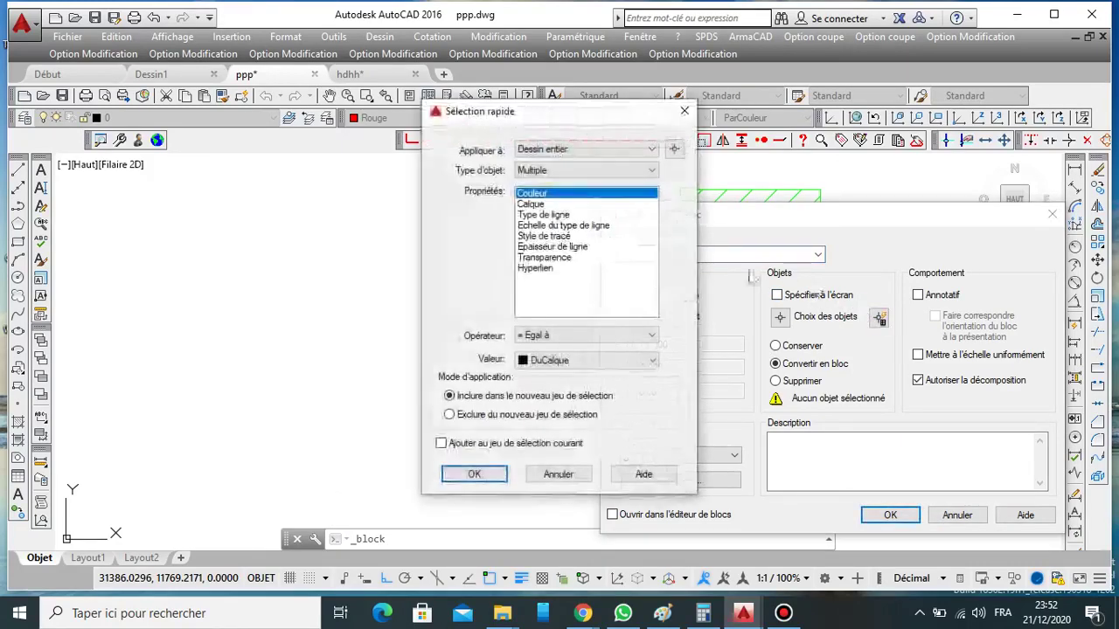
left_click(689, 116)
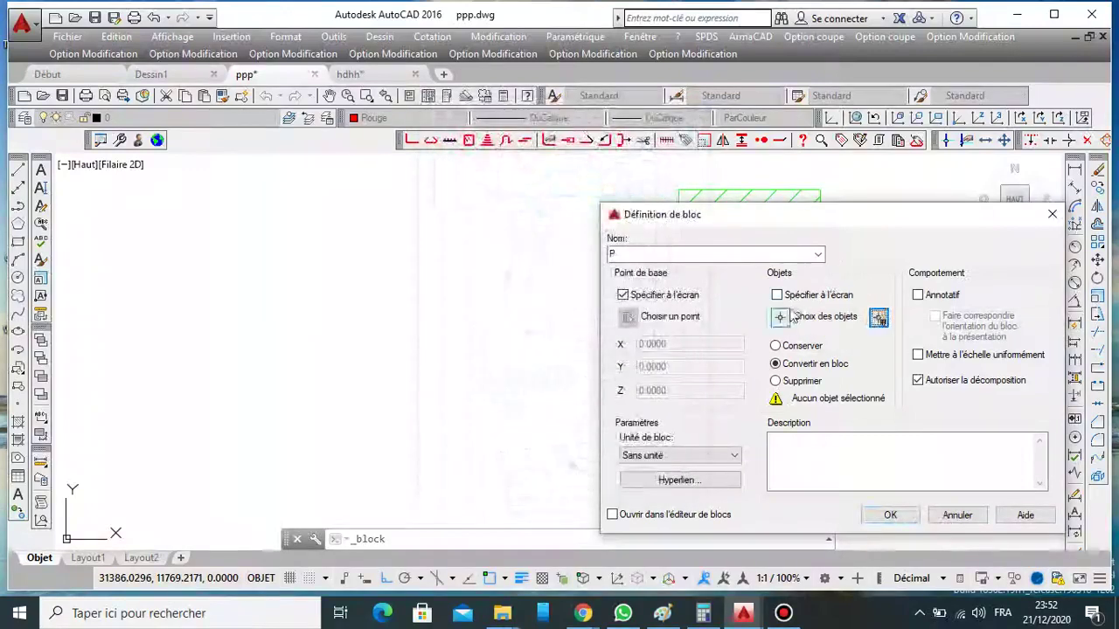
left_click(779, 316)
left_click(861, 201)
left_click(689, 354)
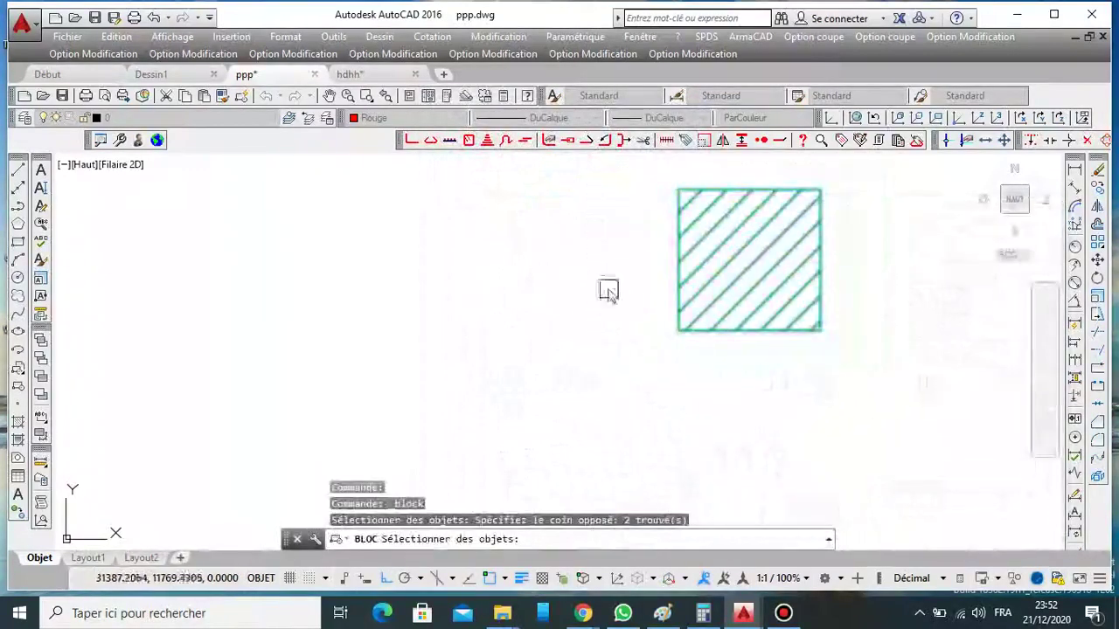
key("Return")
Complete block P with an on-screen base point at the column's lower-right corner, and check it as a single object.
left_click(885, 516)
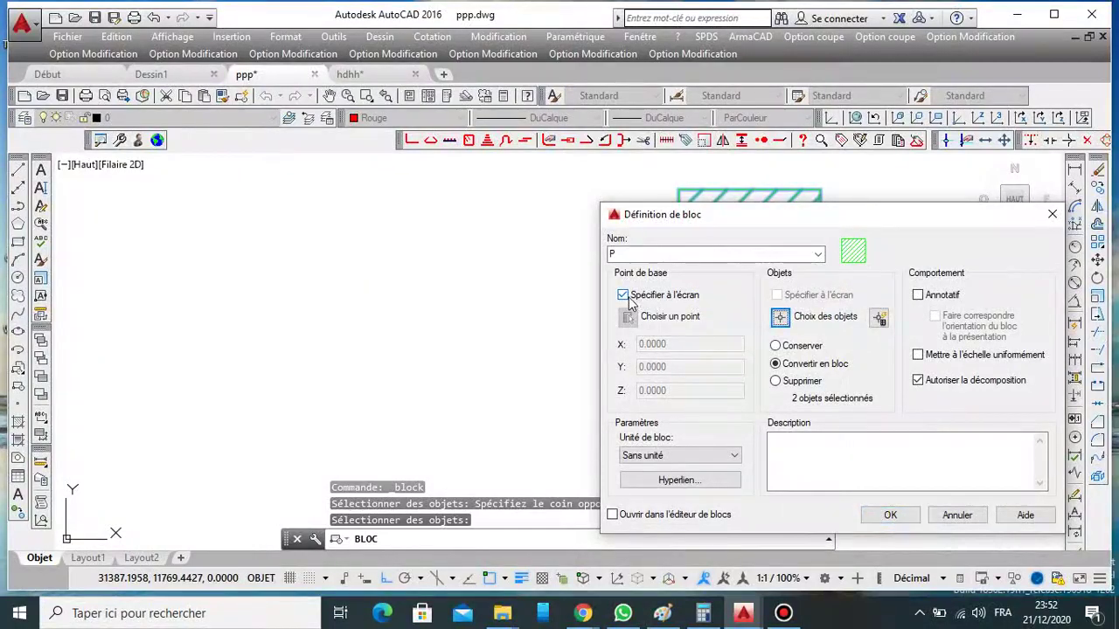
left_click(623, 296)
left_click(622, 295)
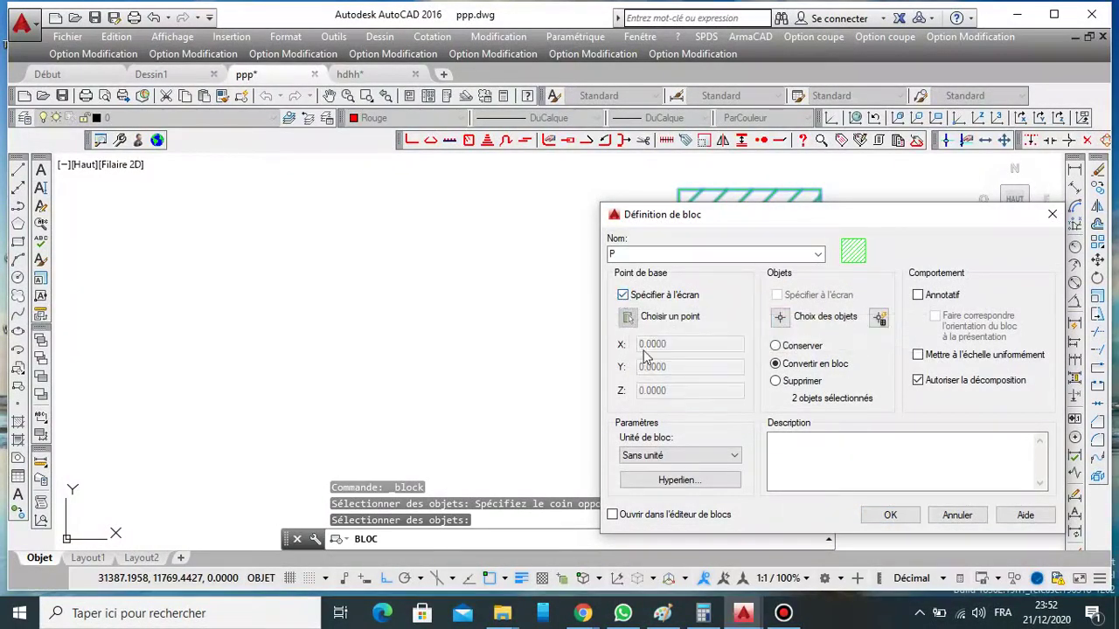
left_click(889, 517)
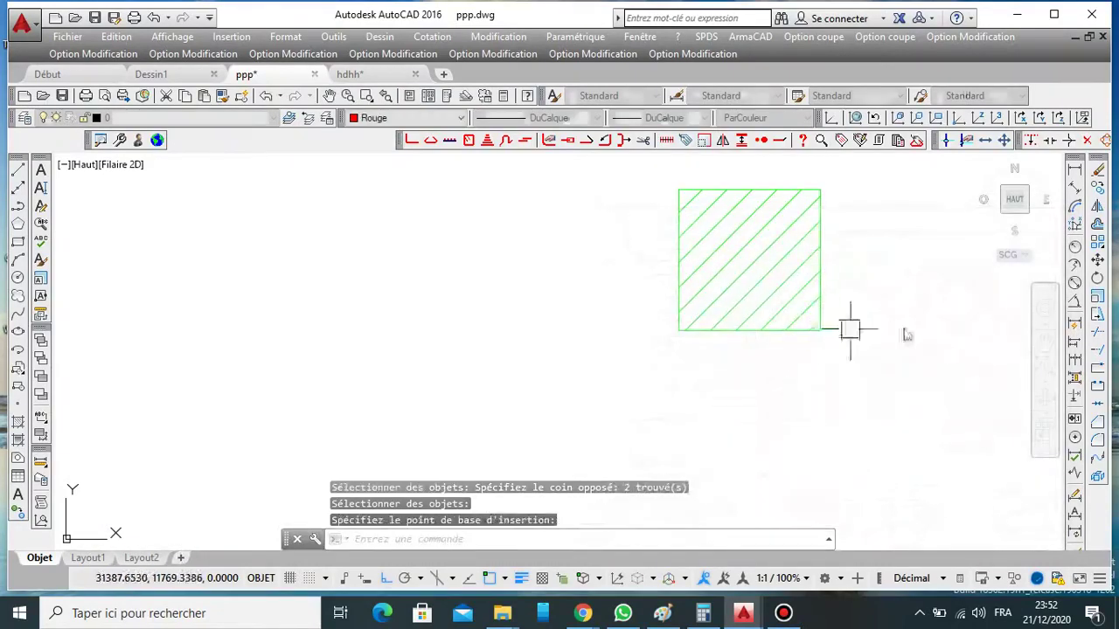
left_click(820, 329)
scroll(813, 321, "down", 5)
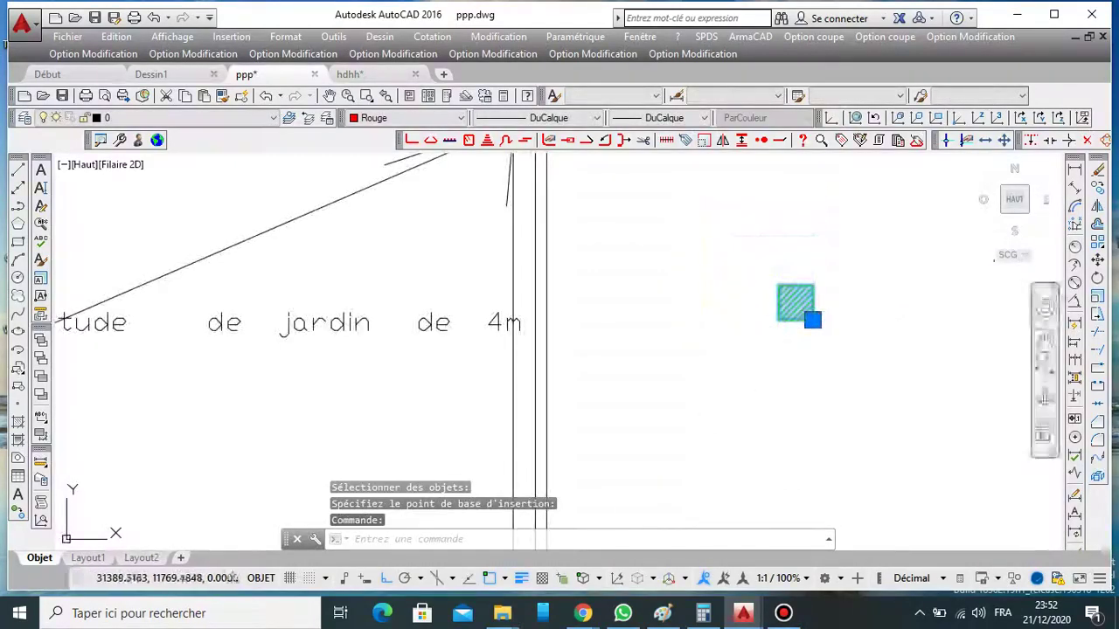
scroll(754, 320, "up", 4)
key("Escape")
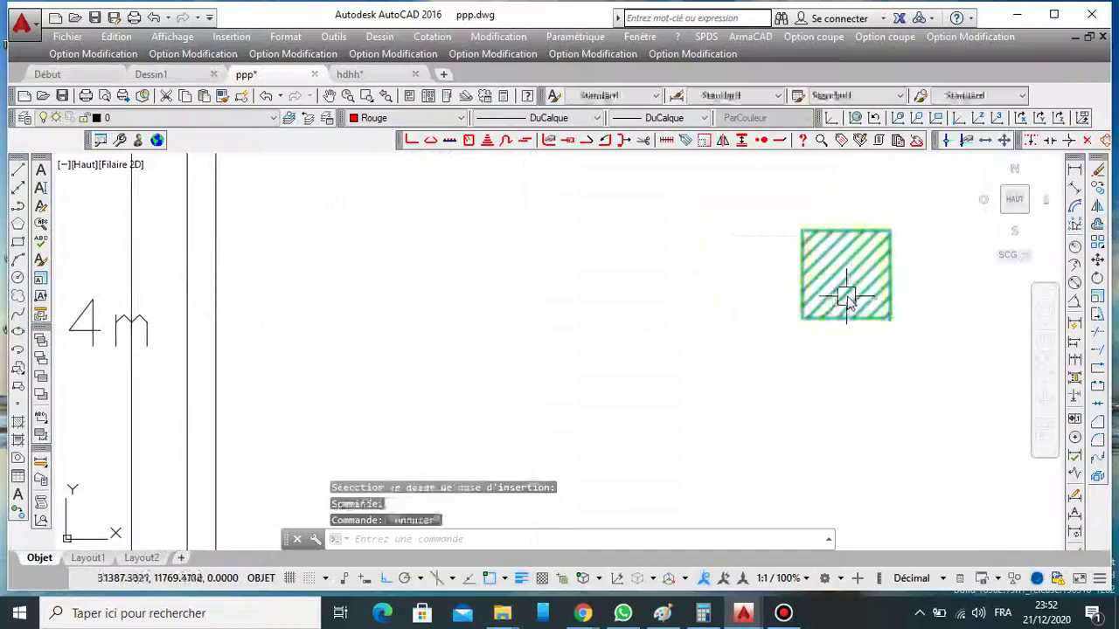
Turn off the POT BET layer to hide the column block.
scroll(892, 354, "down", 8)
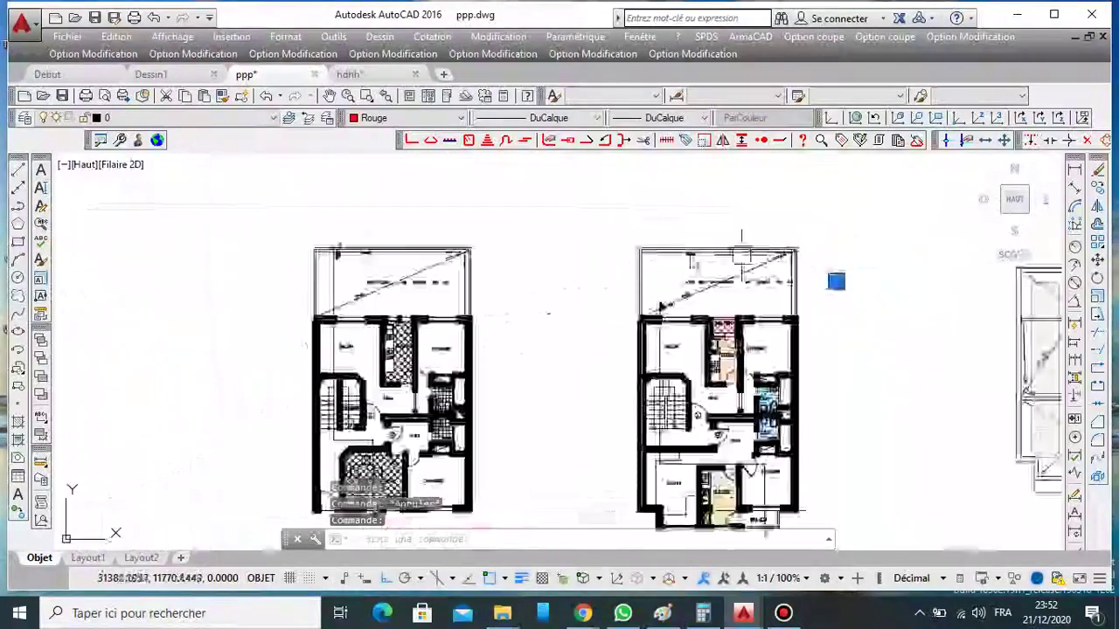
scroll(852, 284, "up", 7)
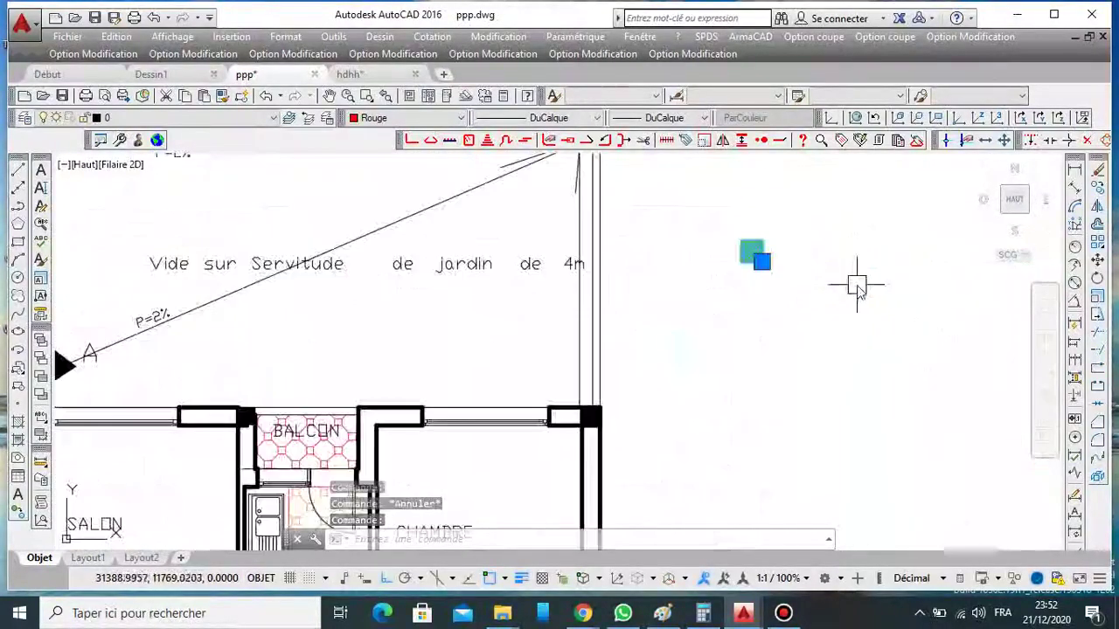
left_click(158, 117)
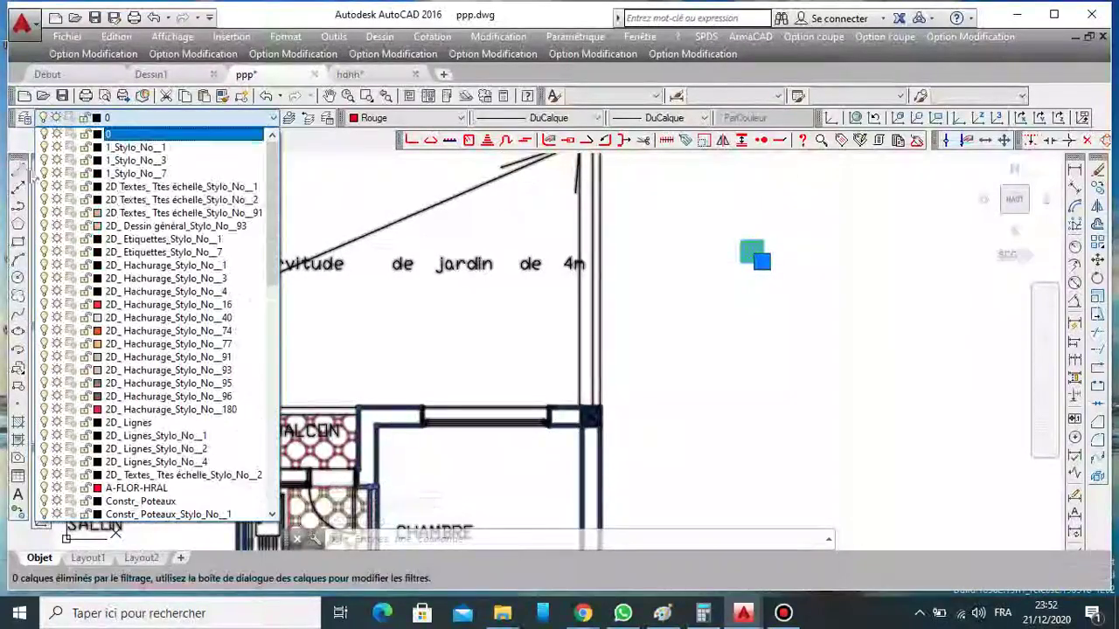
scroll(185, 366, "down", 5)
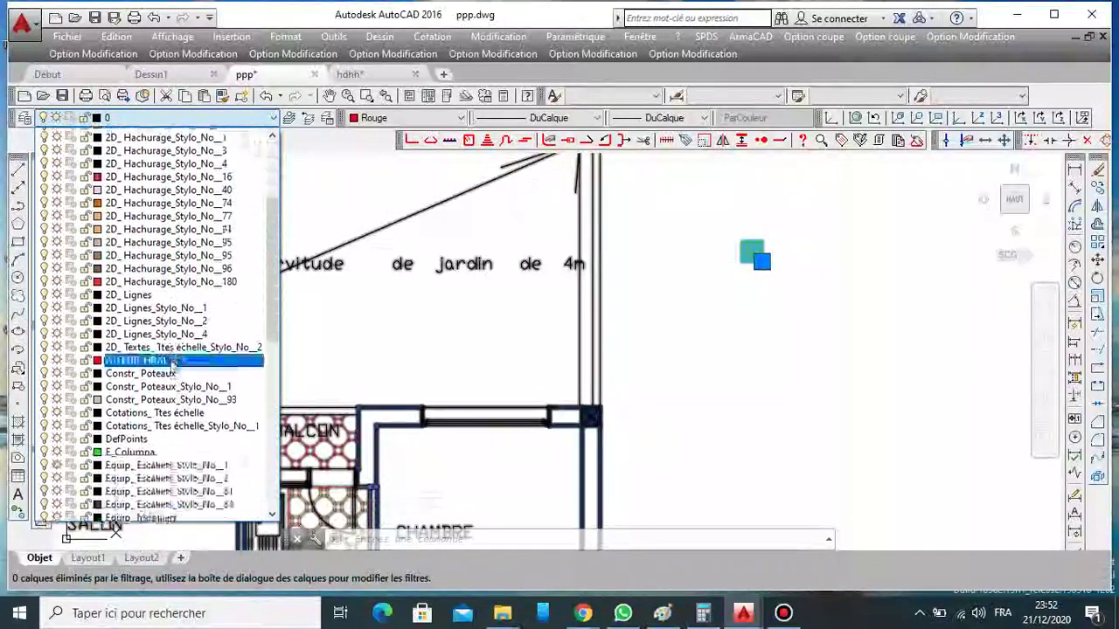
scroll(186, 366, "down", 10)
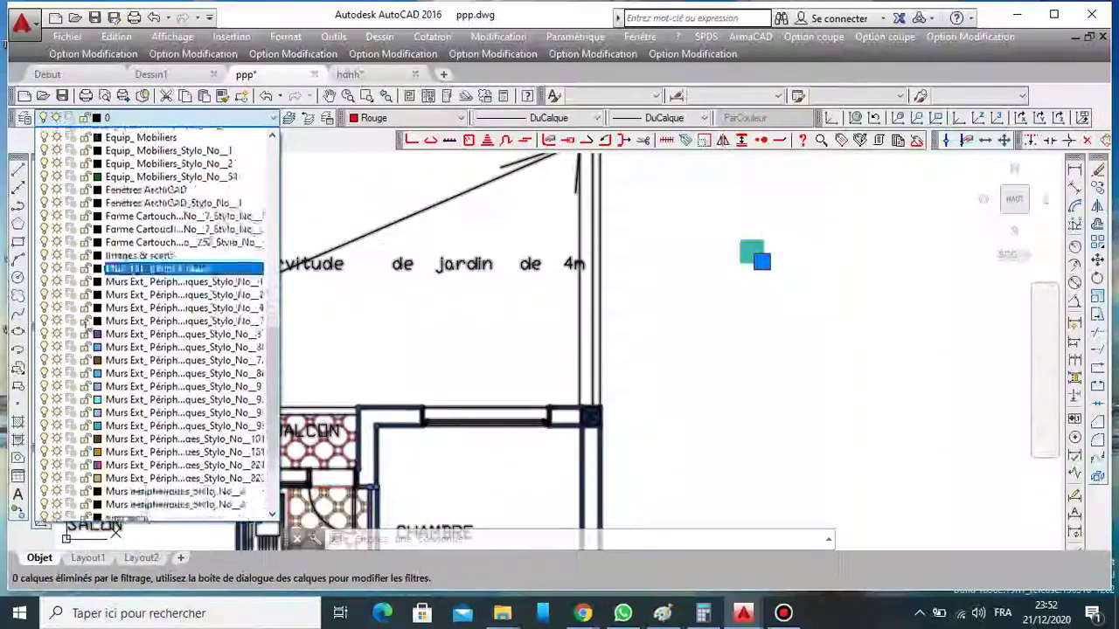
scroll(162, 374, "down", 1)
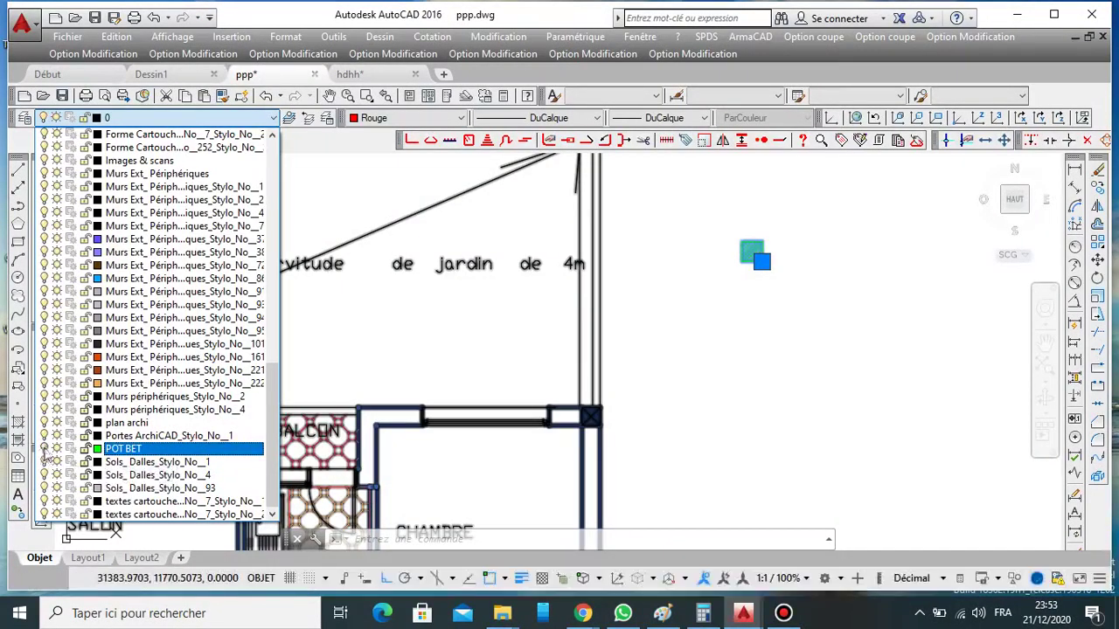
left_click(777, 360)
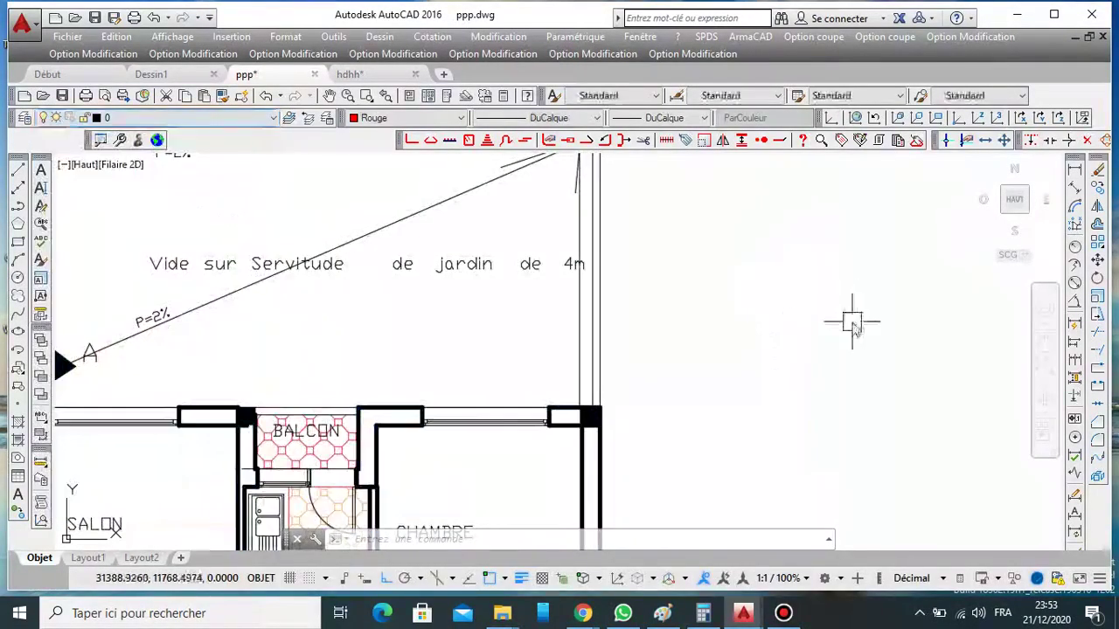
Turn the POT BET layer back on and make plan archi the current layer.
scroll(848, 320, "down", 3)
left_click(189, 118)
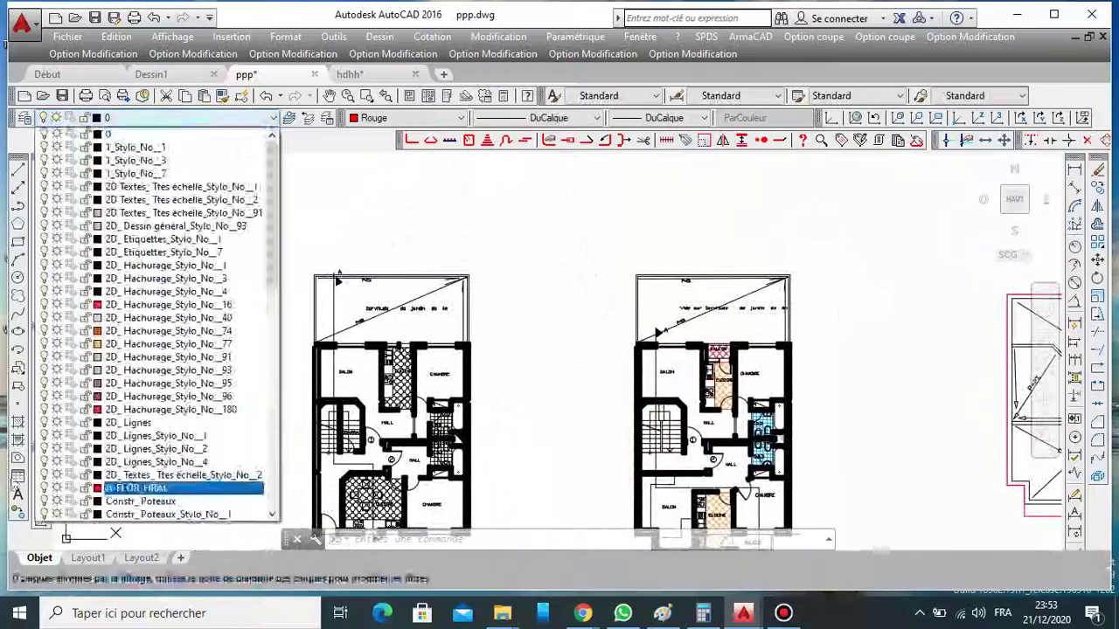
scroll(86, 479, "down", 2)
scroll(86, 479, "down", 12)
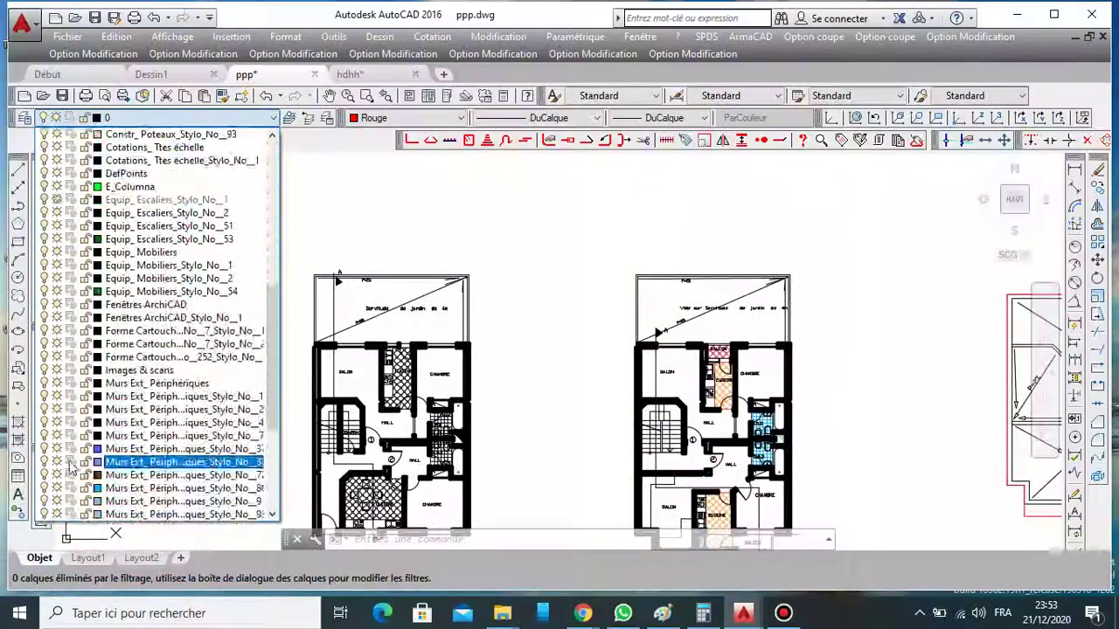
left_click(70, 475)
scroll(53, 463, "down", 2)
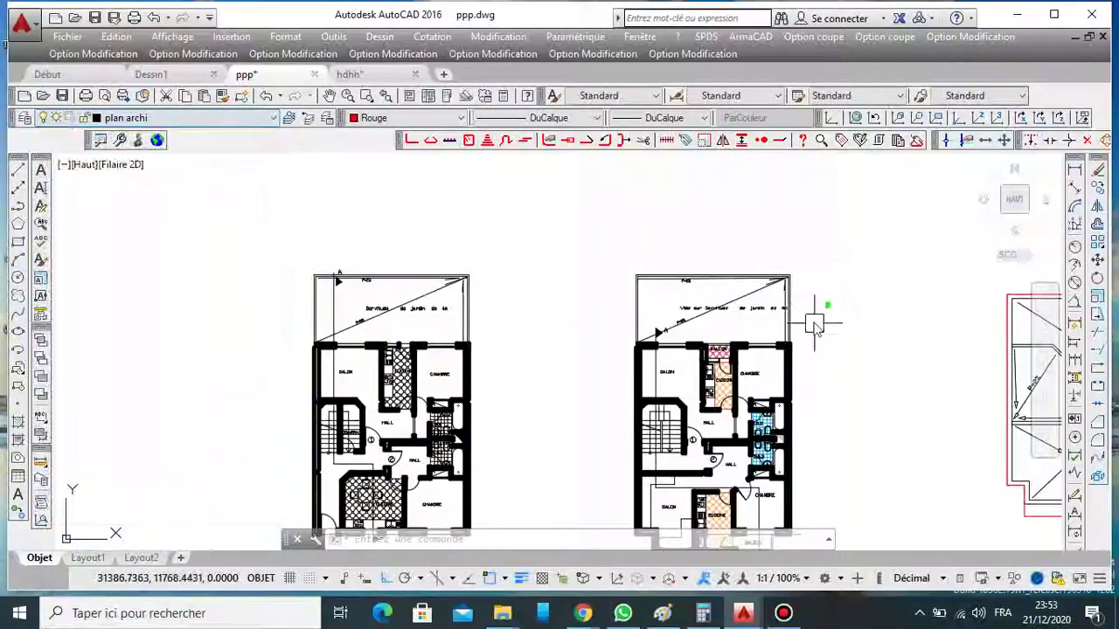
Select the upper-floor plan with the coloured floor hatches, next to the new column block.
scroll(812, 295, "up", 5)
scroll(813, 293, "down", 7)
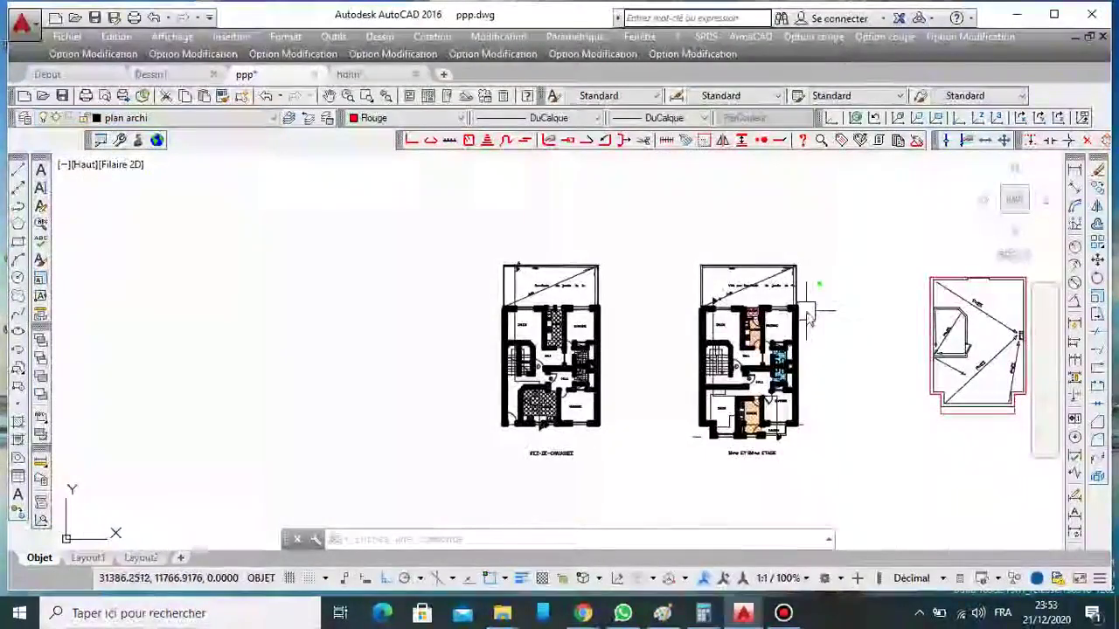
left_click(799, 302)
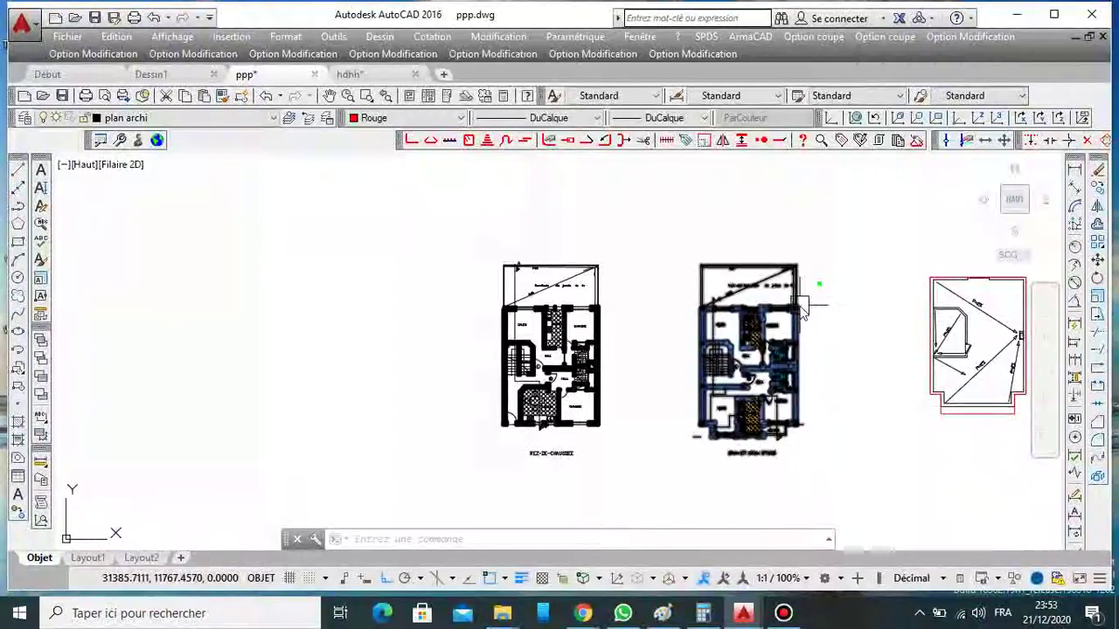